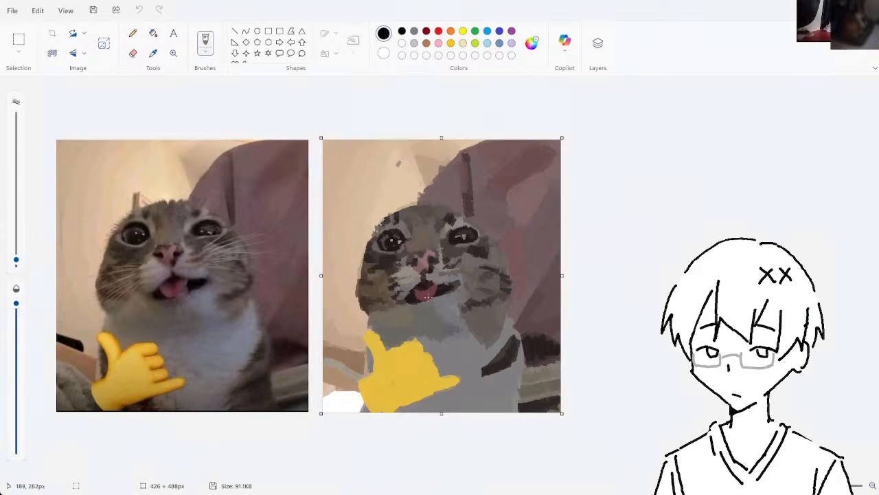
- Cover the stray dark mark on the painted beige wall with the wall colour sampled beside it, using a smaller brush
left_click(153, 53)
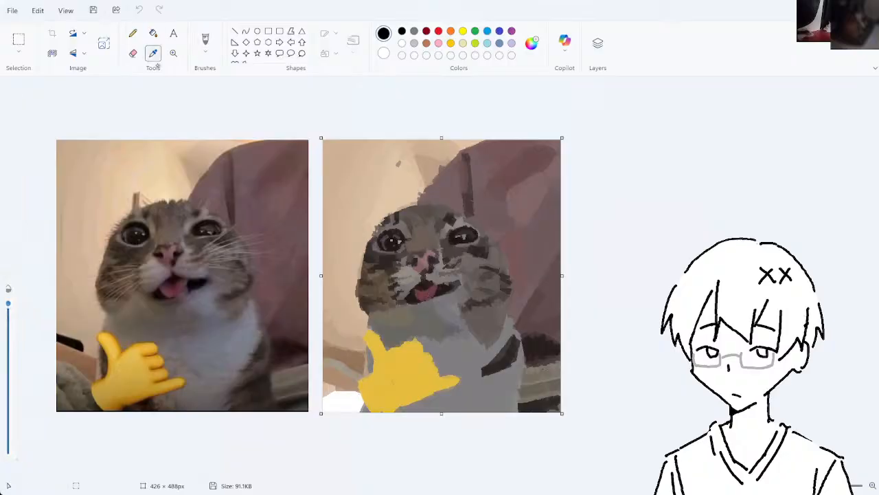
left_click(397, 174)
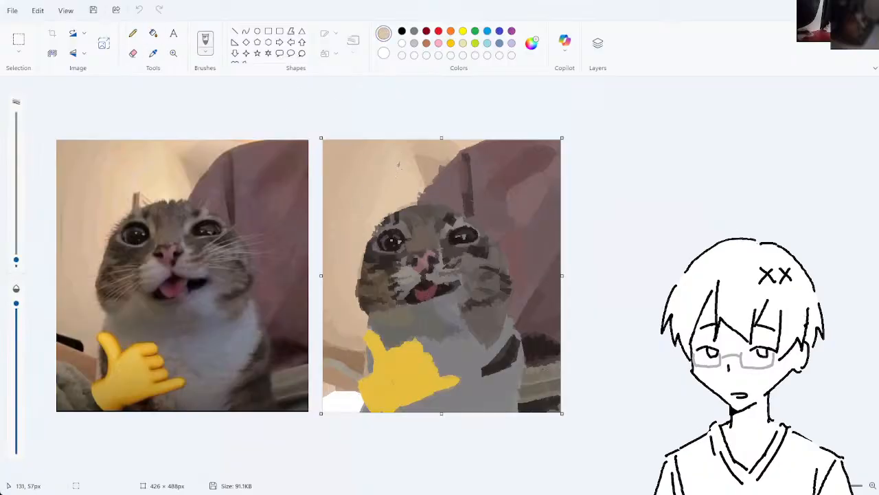
left_click_drag(397, 167, 399, 161)
key("ctrl+z")
left_click(205, 40)
left_click_drag(396, 170, 398, 161)
key("ctrl+z")
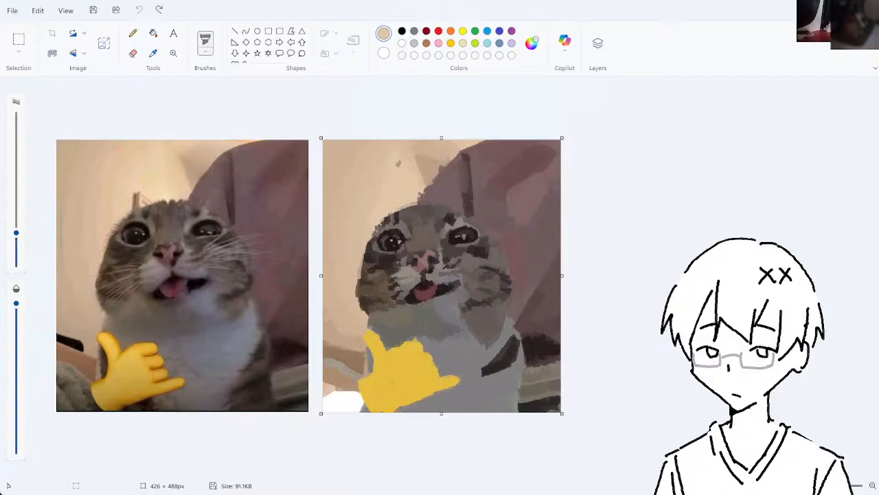
left_click_drag(16, 233, 16, 249)
left_click_drag(396, 169, 400, 161)
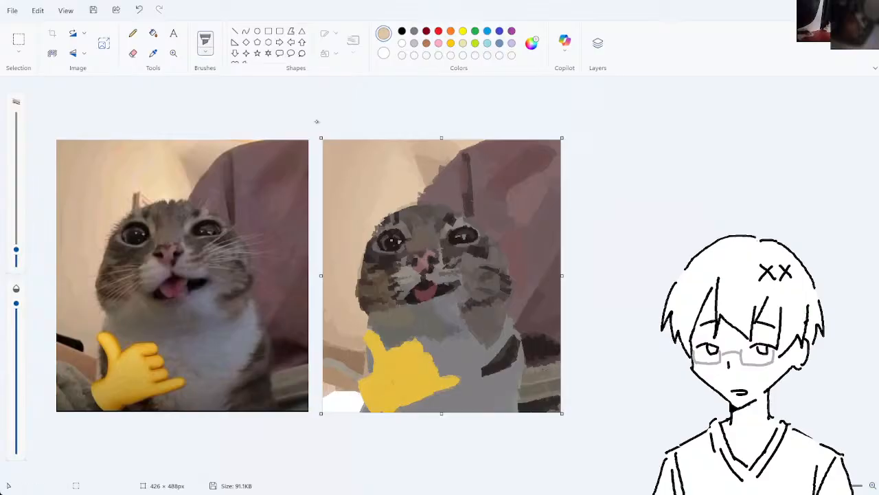
left_click(153, 53)
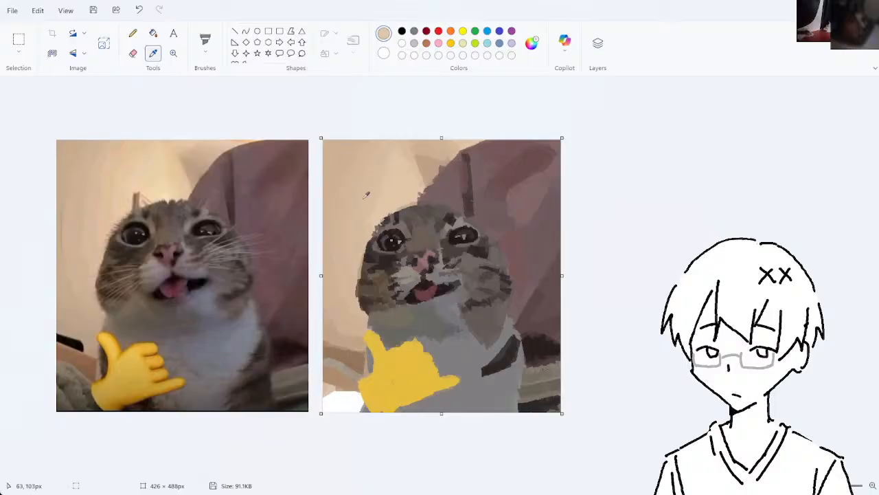
left_click(371, 163)
key("ctrl+z")
key("ctrl+y")
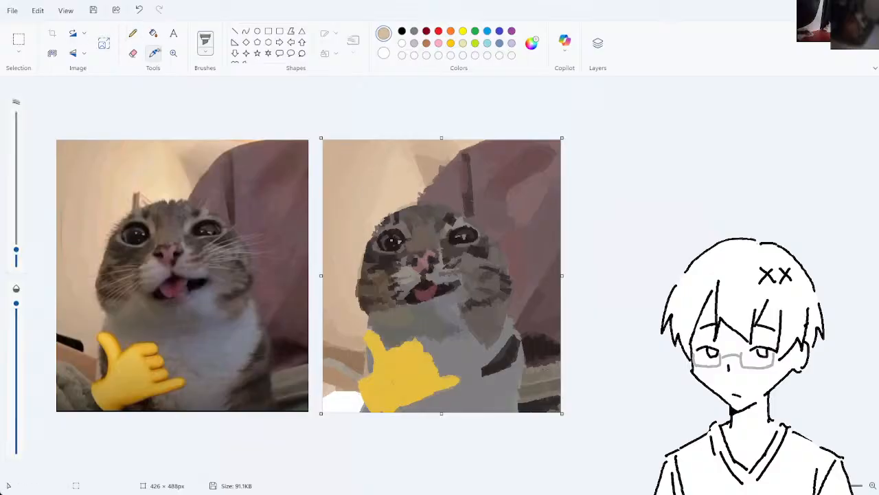
key("ctrl+z")
- Blend the painted wall above the cat's head with beige tones sampled near the chair, undoing the last stroke
left_click(153, 53)
left_click(411, 155)
left_click_drag(413, 165, 410, 187)
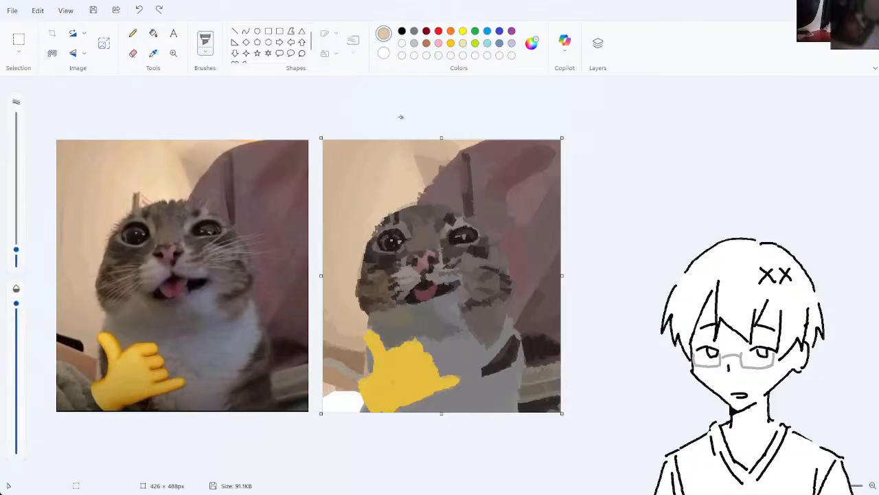
left_click(134, 53)
left_click(154, 53)
left_click(408, 147)
key("ctrl+z")
mouse_move(16, 249)
left_mouse_down()
mouse_move(16, 228)
mouse_move(16, 240)
left_mouse_up()
- Paint grey-brown shading on the cat's upper chest with sampled fur tones and a larger brush, undoing the last stroke
left_click(153, 53)
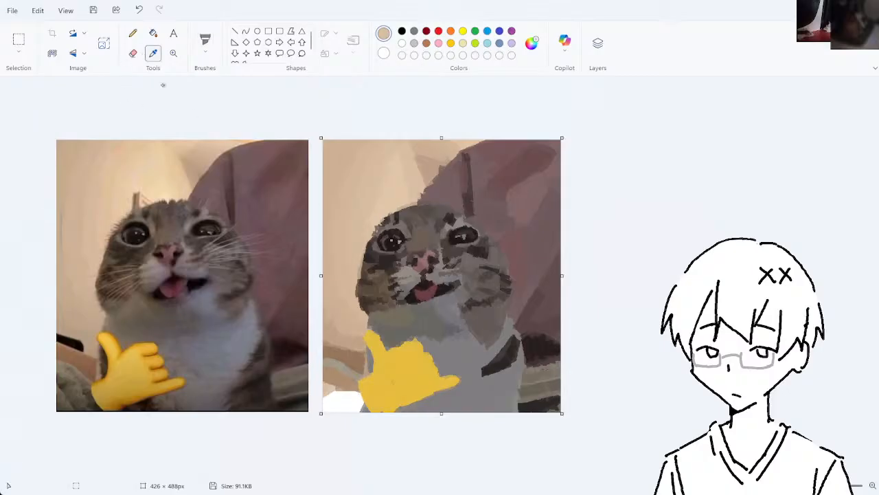
left_click(455, 327)
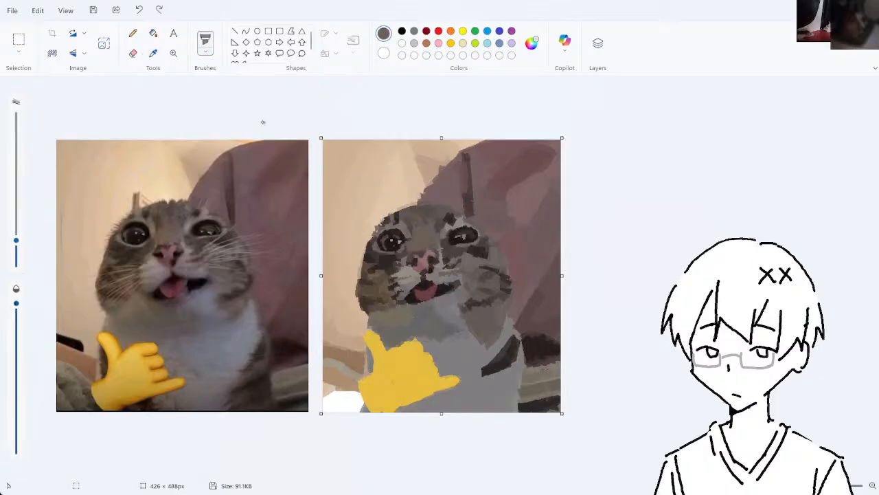
left_click(154, 54)
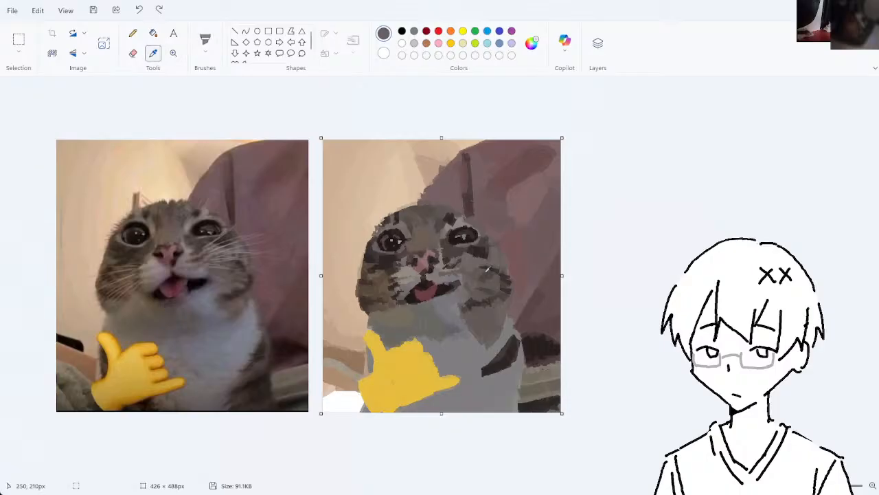
left_click(426, 312)
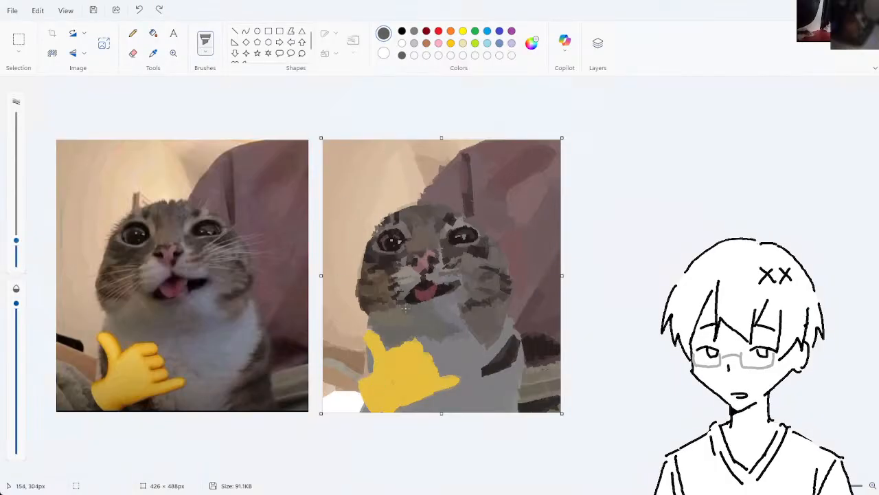
left_click_drag(17, 239, 17, 233)
mouse_move(421, 294)
left_mouse_down()
mouse_move(409, 315)
mouse_move(414, 334)
mouse_move(388, 348)
mouse_move(416, 350)
mouse_move(394, 331)
mouse_move(409, 334)
left_mouse_up()
key("ctrl+z")
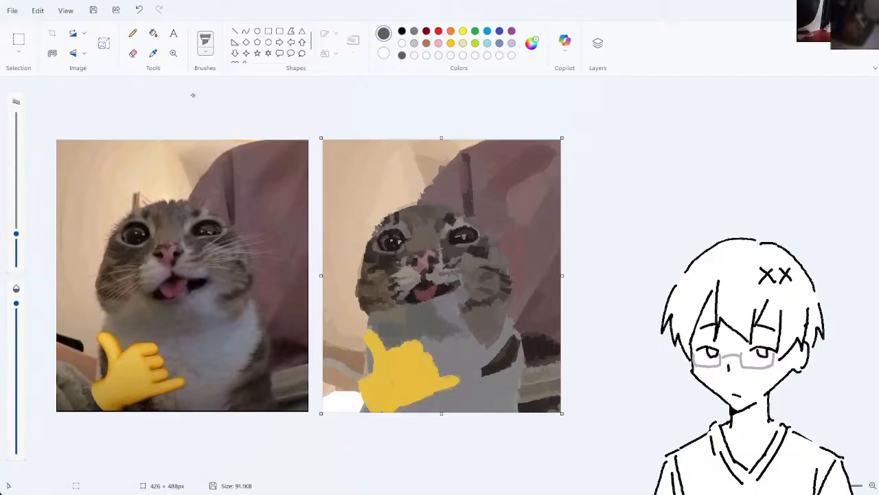
- Refine the shadow between the chin and chest with darker grey tones sampled from the painted fur and a smaller brush
left_click(153, 53)
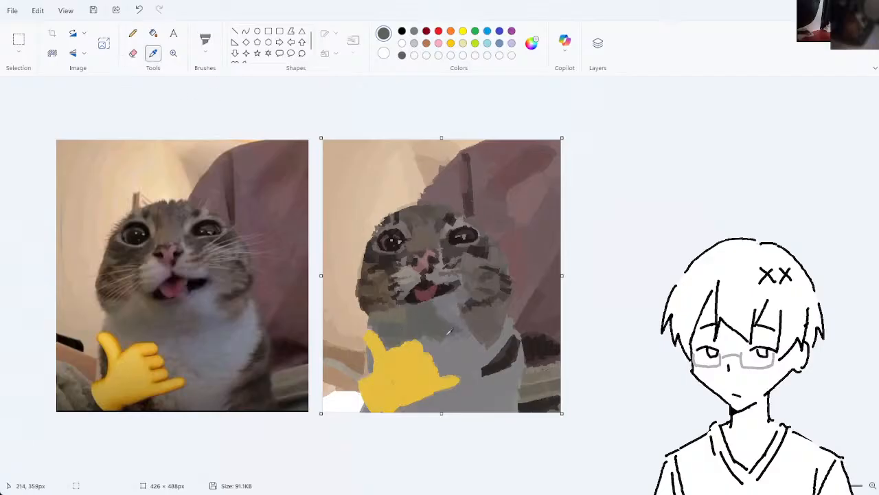
left_click(405, 302)
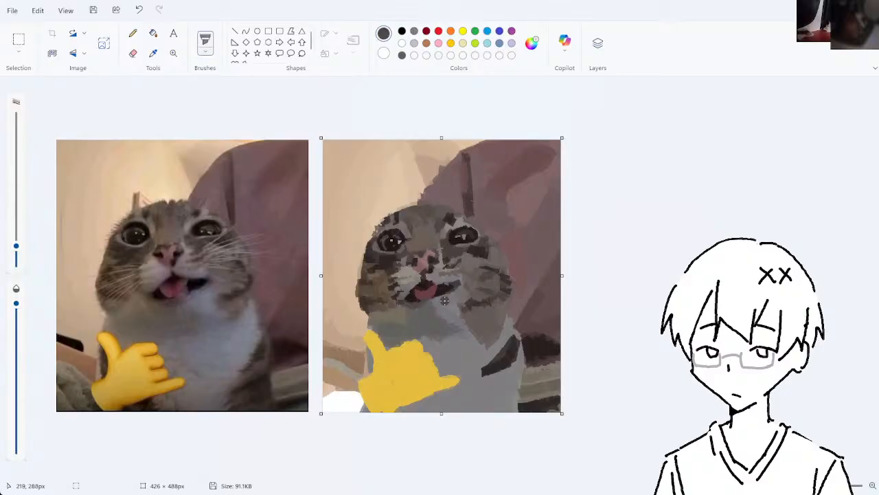
key("ctrl+z")
left_click(153, 53)
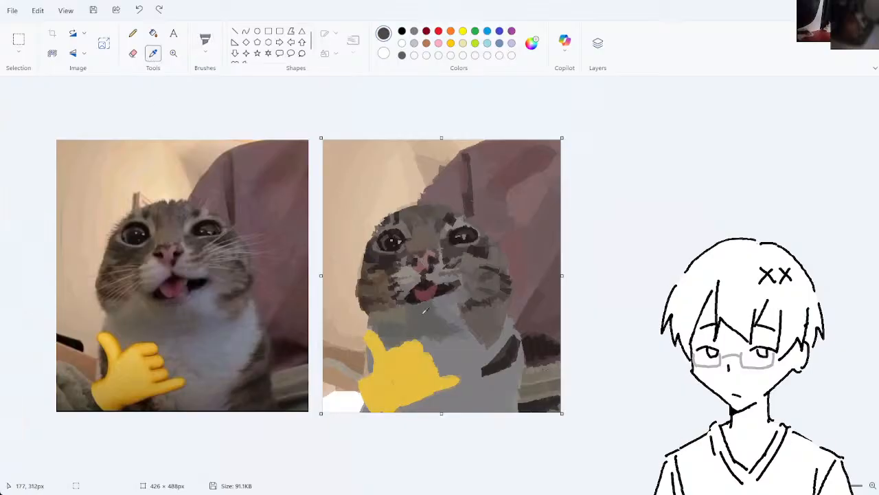
left_click(425, 310)
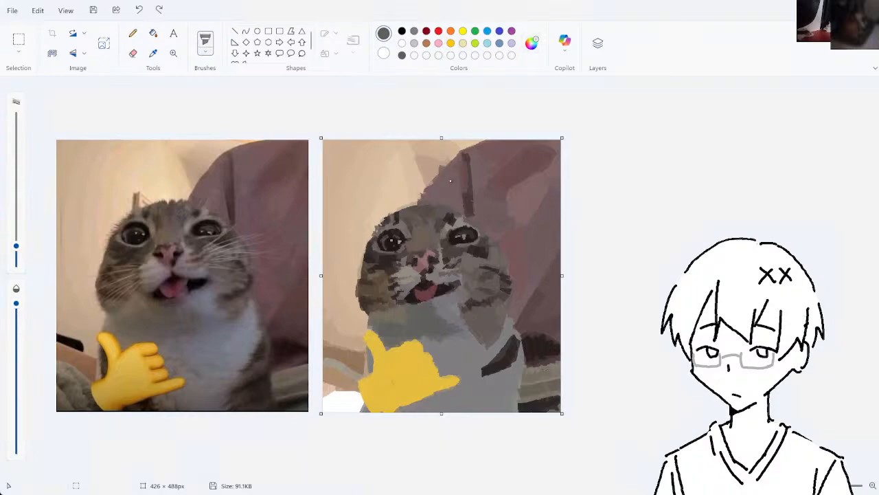
mouse_move(396, 392)
left_mouse_down()
mouse_move(432, 297)
mouse_move(375, 331)
mouse_move(388, 336)
mouse_move(428, 313)
left_mouse_up()
key("ctrl+z")
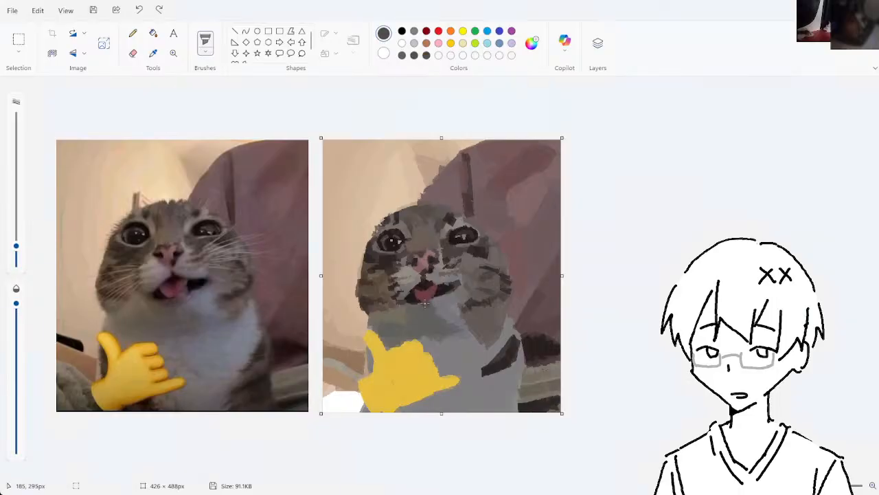
- Darken the fur along the chin's lower edge beneath the tongue with dark grey strokes, undoing the misplaced ones
left_click_drag(415, 303, 438, 299)
key("ctrl+z")
left_click_drag(408, 306, 418, 310)
key("ctrl+z")
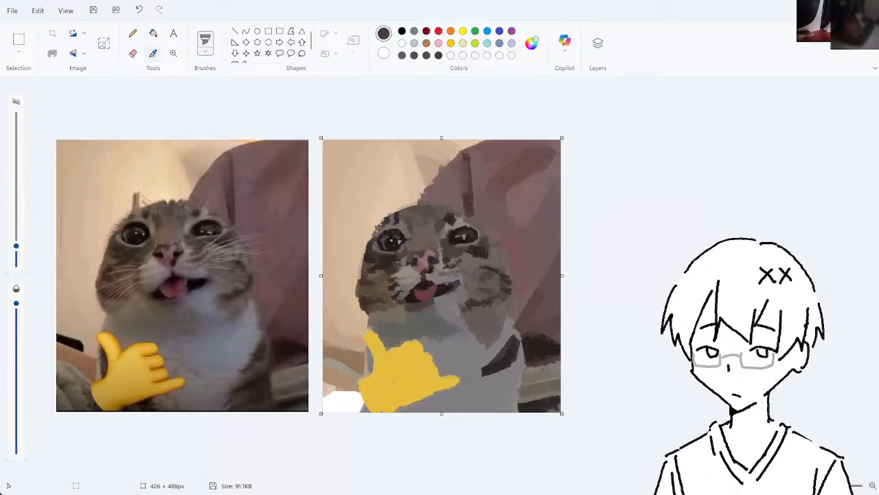
- Rework the grey shading across the upper chest under the chin, undoing the last two strokes
left_click(406, 303)
key("ctrl+z")
left_click(393, 377)
mouse_move(400, 308)
left_mouse_down()
mouse_move(433, 338)
mouse_move(447, 333)
left_mouse_up()
key("ctrl+z")
key("ctrl+z")
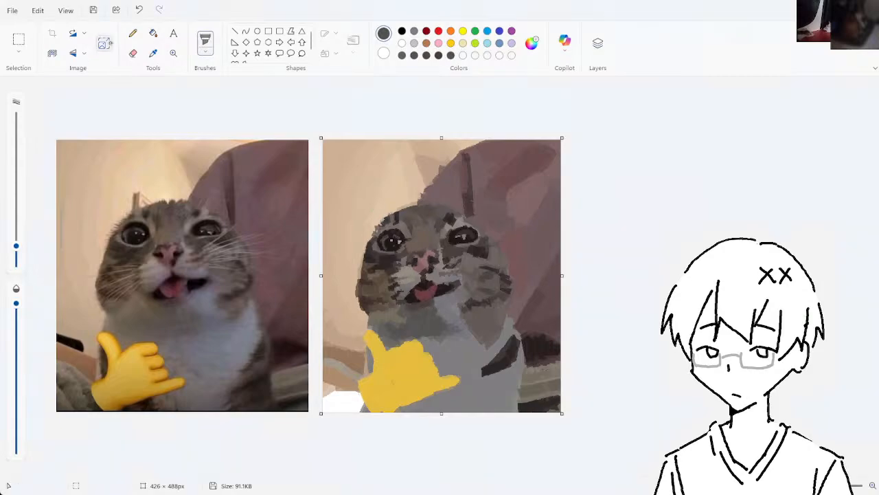
- Refine the mouth's lower edge with the dark tone sampled beneath the tongue, undoing the unwanted strokes
left_click(153, 53)
left_click(419, 303)
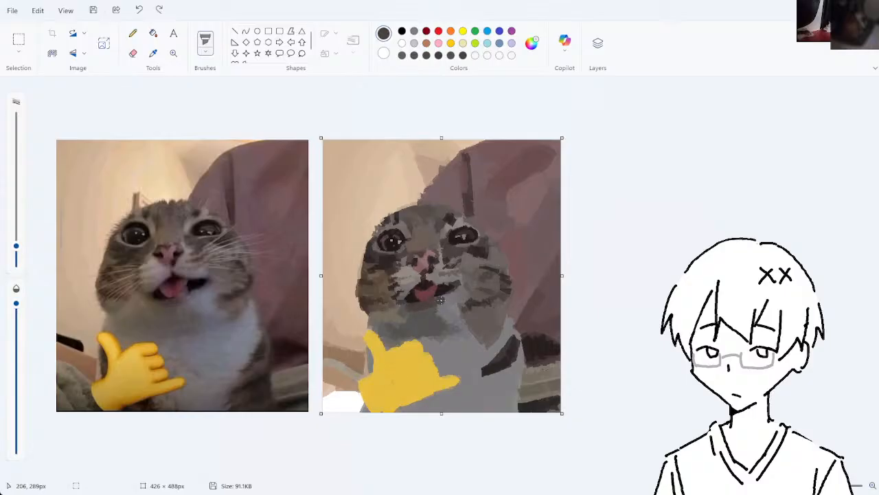
key("ctrl+z")
key("ctrl+z")
mouse_move(441, 296)
left_mouse_down()
mouse_move(417, 309)
mouse_move(448, 297)
left_mouse_up()
key("ctrl+z")
key("ctrl+z")
key("ctrl+z")
key("ctrl+z")
key("ctrl+z")
key("ctrl+z")
key("ctrl+z")
- Sample the dark tone under the mouth's right half, undo the last stroke and reduce the brush size
left_click(153, 53)
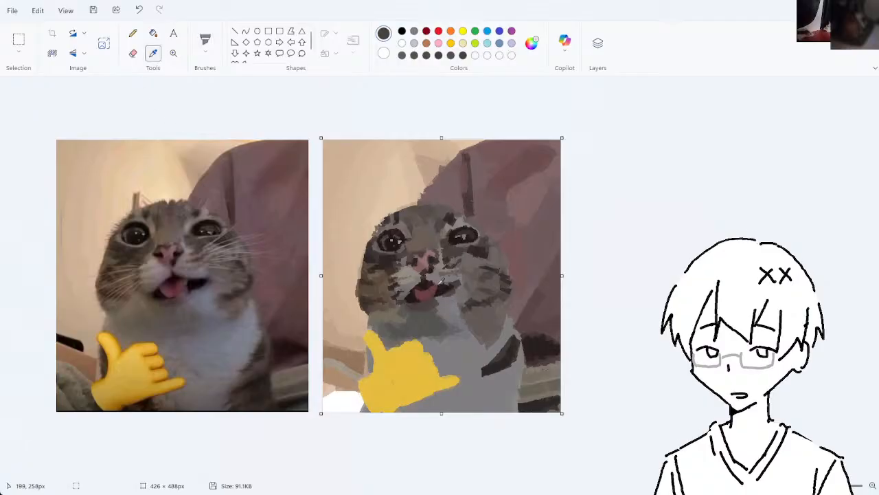
left_click(444, 296)
key("ctrl+z")
left_click_drag(15, 246, 16, 251)
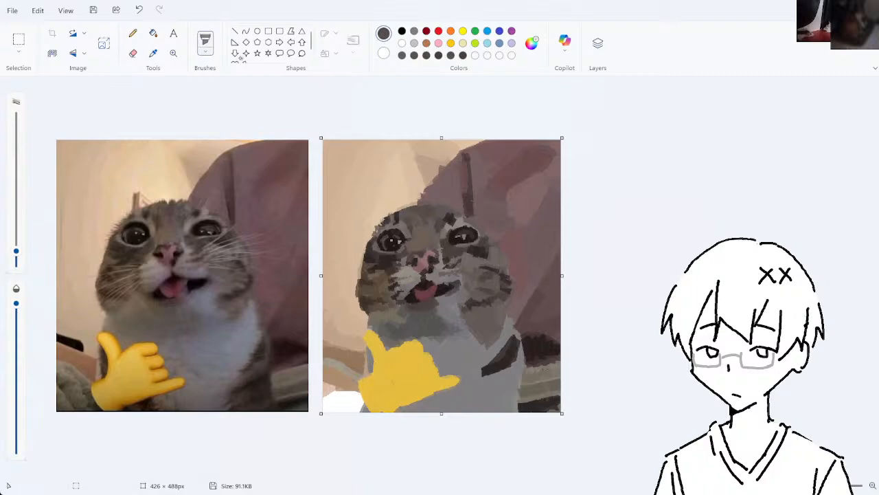
- Touch up the fur around the mouth's right corner with grey tones sampled from the muzzle, undoing the last stroke
left_click(153, 53)
left_click(452, 273)
left_click(153, 54)
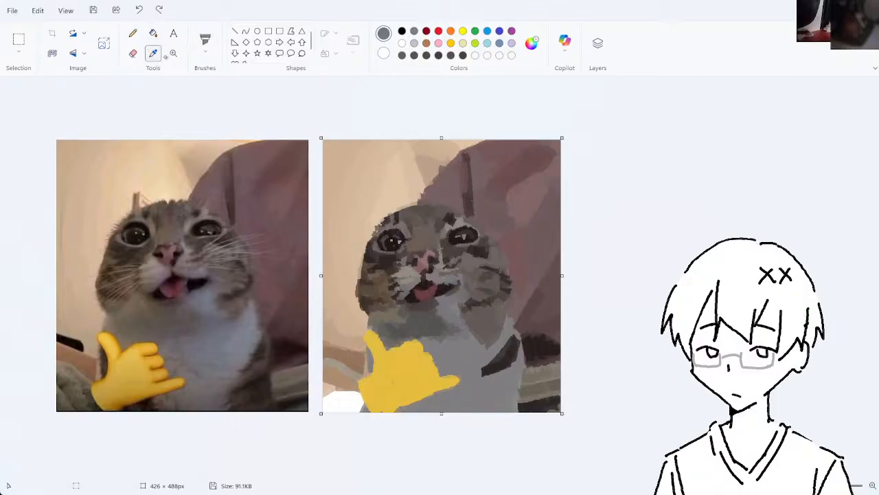
left_click(455, 282)
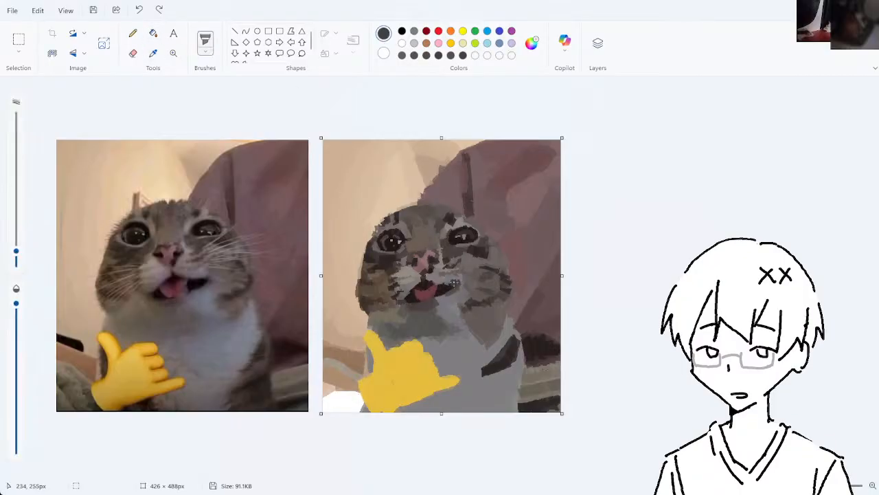
key("ctrl+z")
- Define the mouth opening beside the tongue with sampled near-black, and soften its right corner with sampled dark grey
left_click(153, 53)
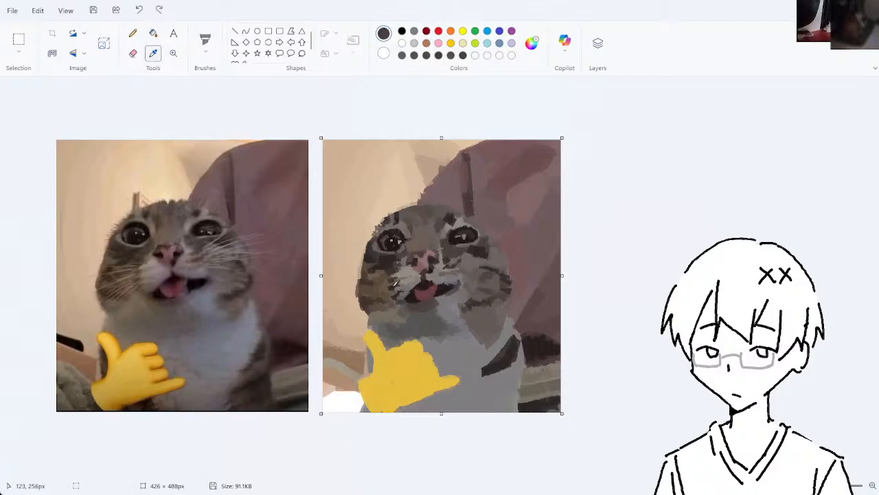
left_click(444, 283)
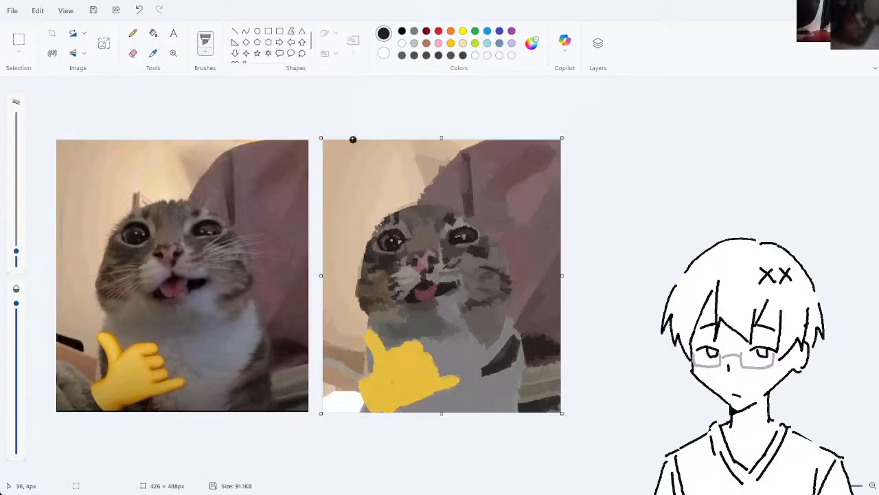
left_click(154, 53)
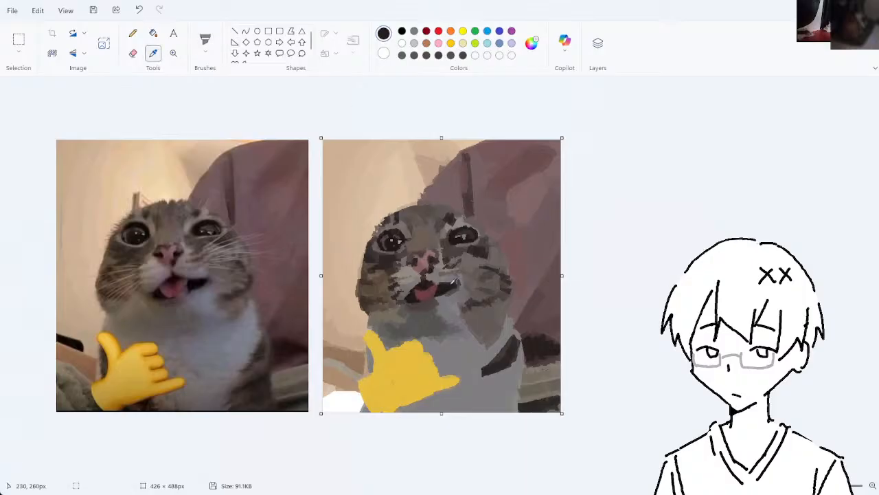
left_click(454, 287)
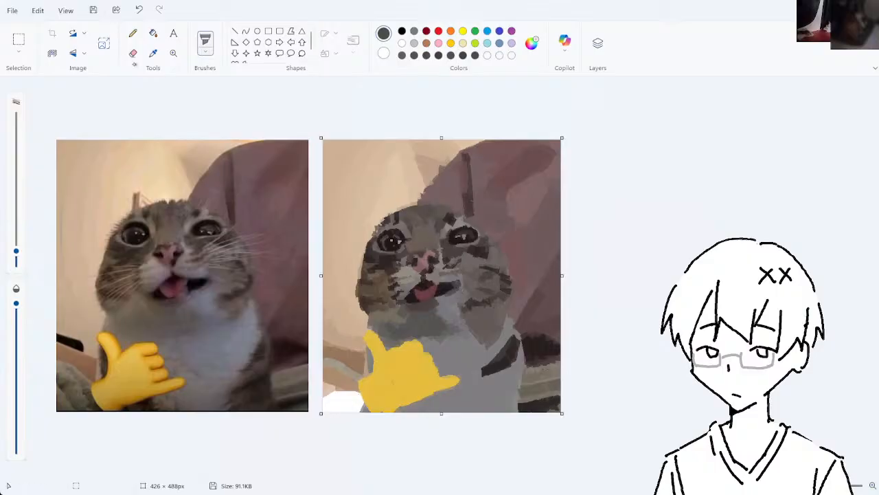
- Paint muted pink along the nose's left edge with a colour sampled from the nose, undoing the misplaced strokes
left_click(154, 53)
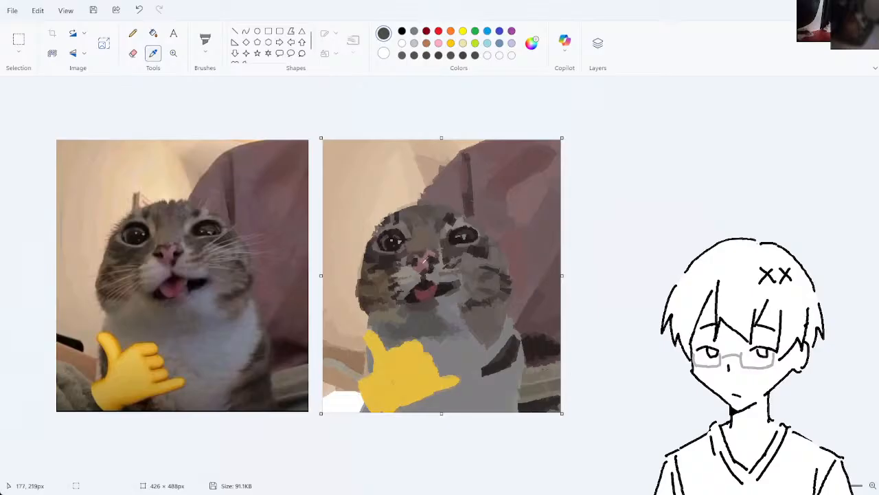
left_click(418, 267)
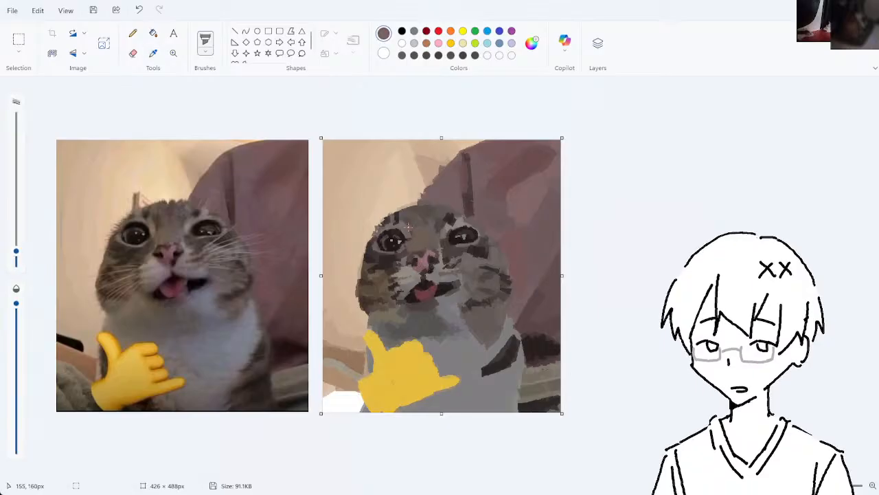
key("ctrl+z")
left_click_drag(412, 258, 414, 263)
key("ctrl+z")
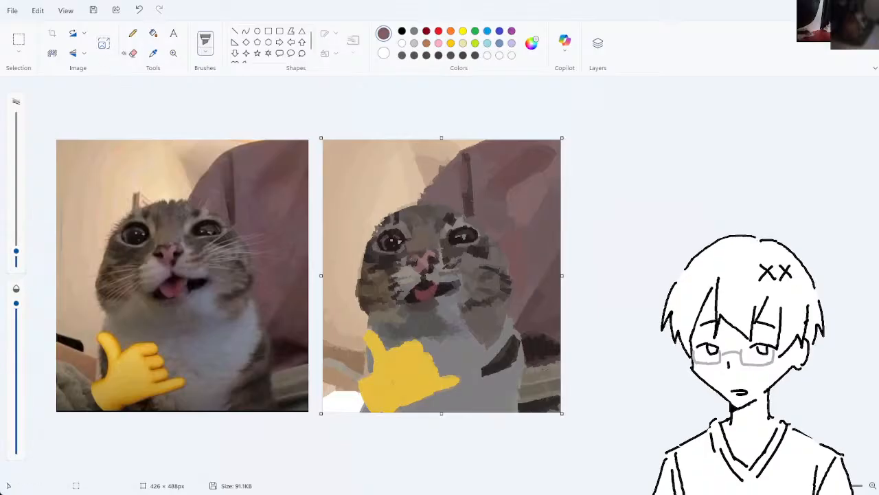
- Try adding dark detail around the nostrils with a sampled near-black and a finer brush, undoing the last stroke
left_click(154, 53)
left_click(434, 259)
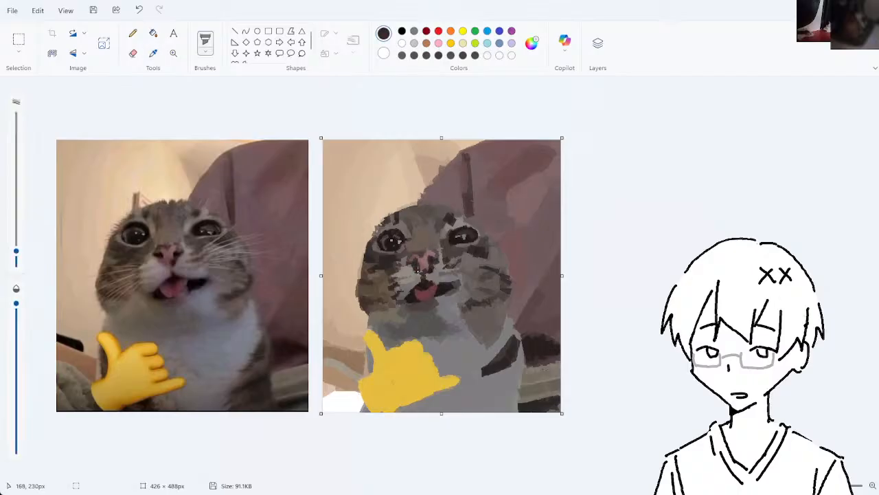
key("ctrl+z")
left_click_drag(16, 251, 16, 255)
left_click(449, 252)
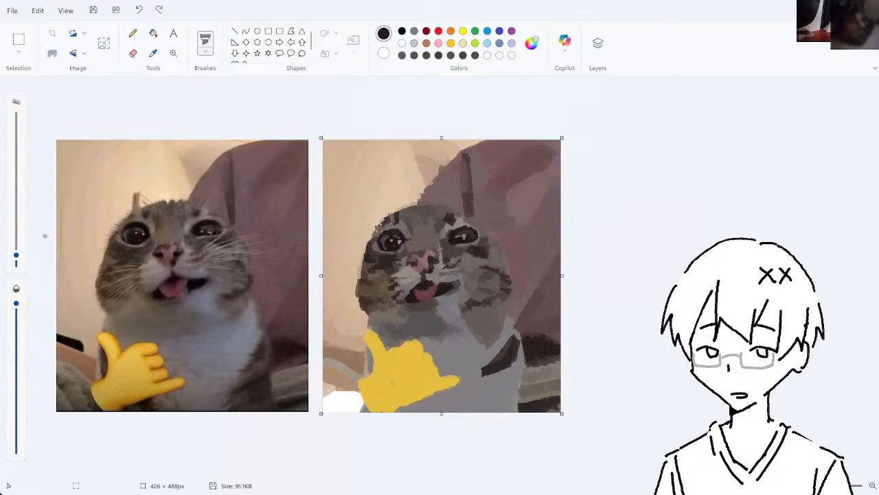
left_click(415, 260)
mouse_move(16, 261)
left_mouse_down()
mouse_move(16, 248)
mouse_move(16, 255)
left_mouse_up()
left_click_drag(410, 257, 417, 264)
key("ctrl+z")
- Touch up the nose's right side with muted mauve-pink tones sampled from the nose, undoing the misplaced stroke
left_click(154, 53)
left_click(431, 272)
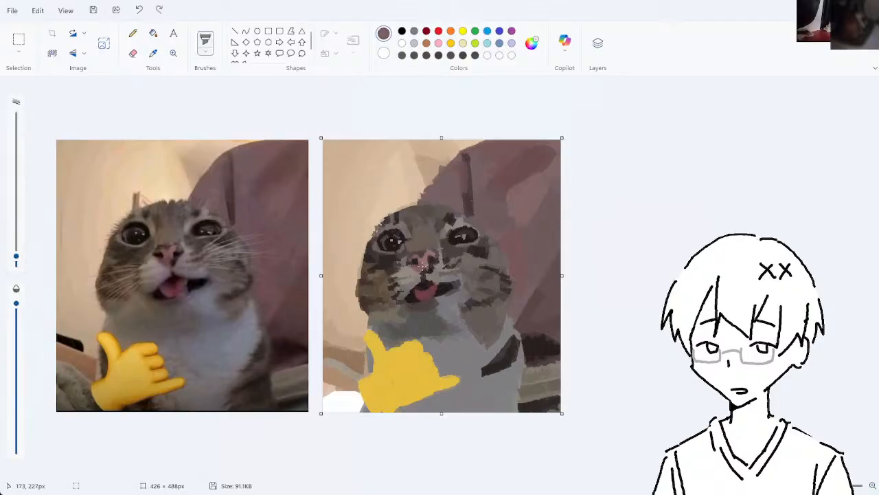
left_click(153, 53)
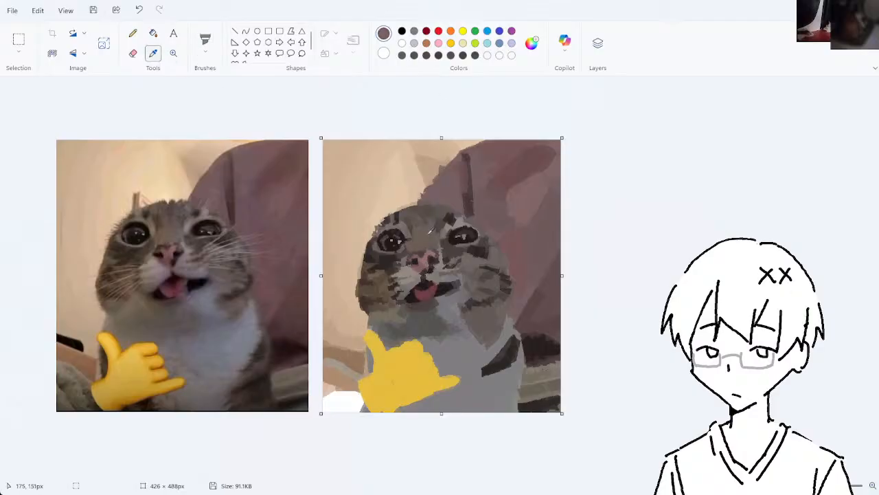
left_click(428, 261)
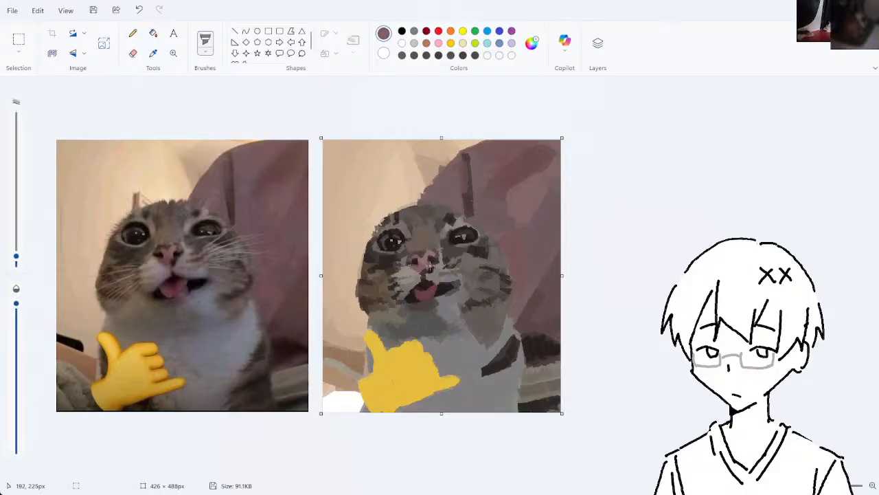
key("ctrl+z")
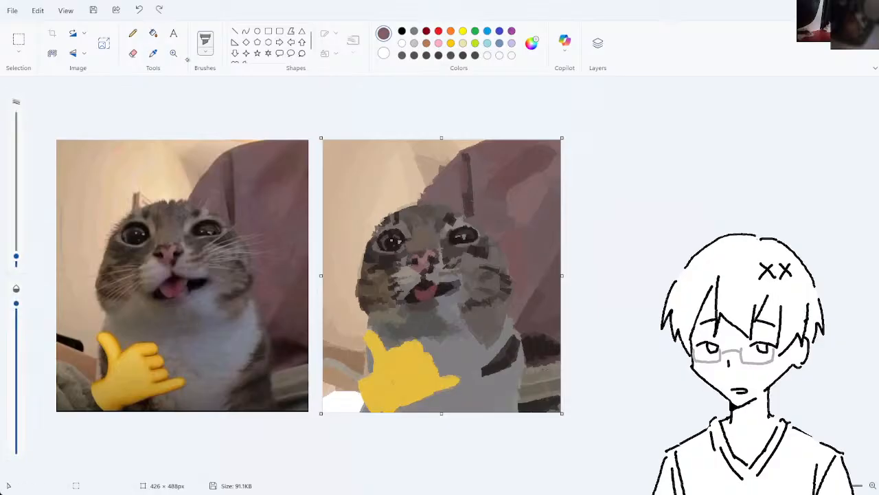
left_click(154, 53)
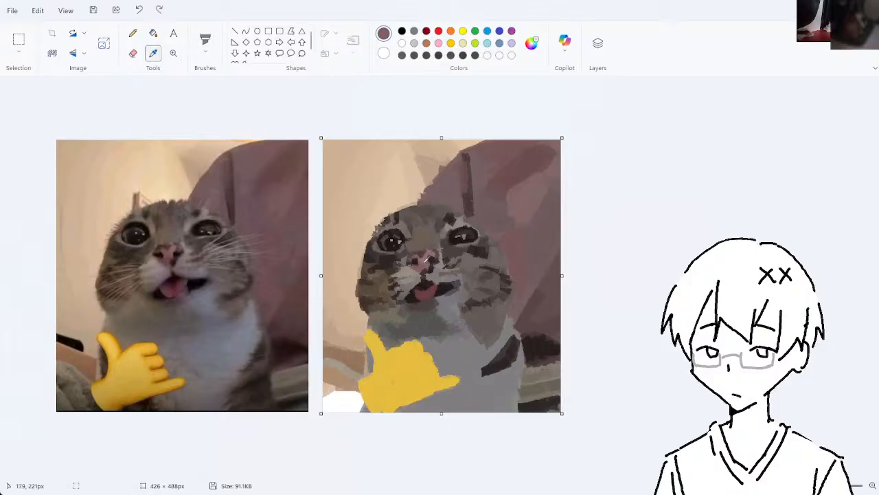
left_click(429, 258)
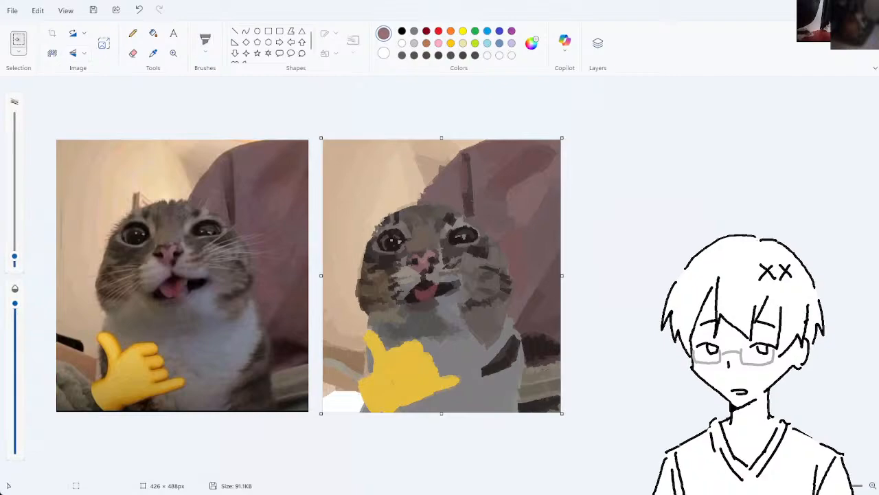
- Try to reposition the left part of the painted nose with a free-form selection, undoing the changes
left_click(18, 42)
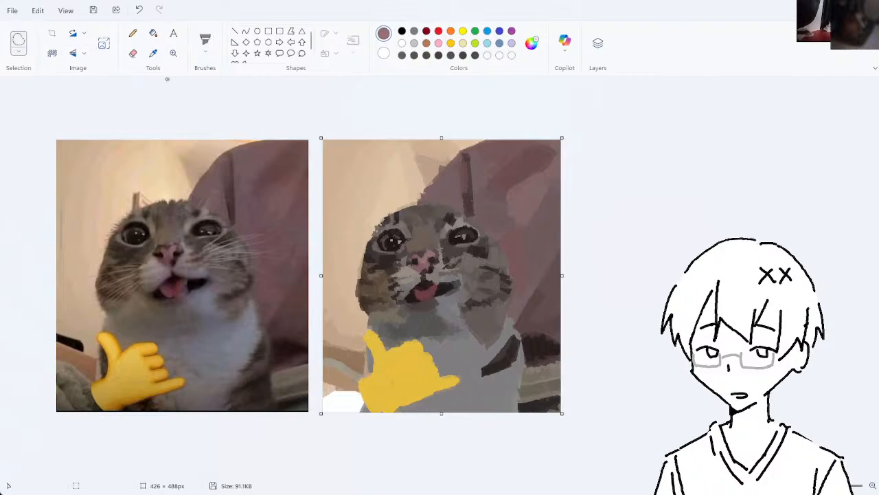
mouse_move(414, 261)
left_mouse_down()
mouse_move(420, 258)
mouse_move(415, 265)
left_mouse_up()
left_click(532, 203)
left_click(456, 241)
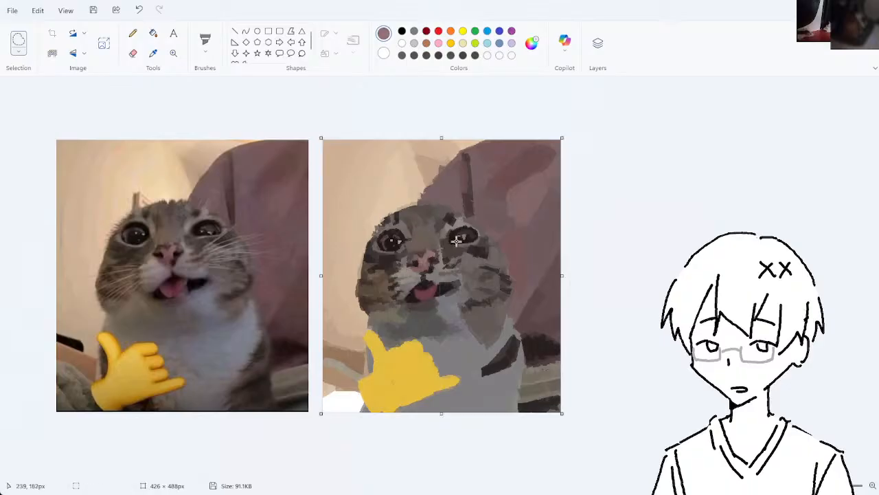
key("ctrl+z")
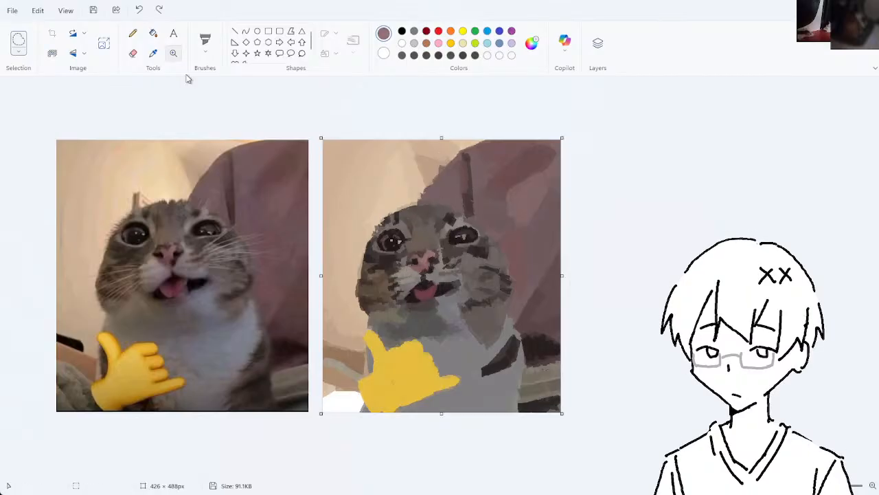
mouse_move(416, 269)
left_mouse_down()
mouse_move(423, 254)
mouse_move(407, 267)
mouse_move(439, 263)
mouse_move(414, 257)
mouse_move(406, 271)
mouse_move(423, 264)
mouse_move(416, 263)
left_mouse_up()
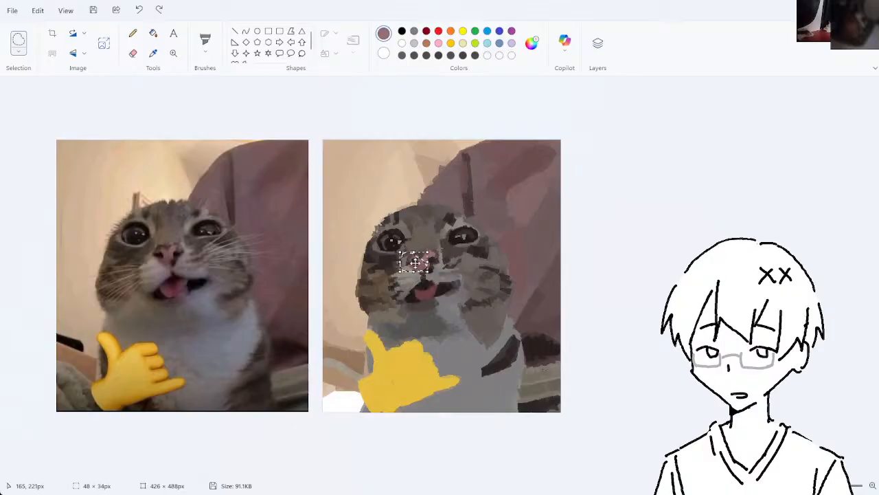
left_click(448, 263)
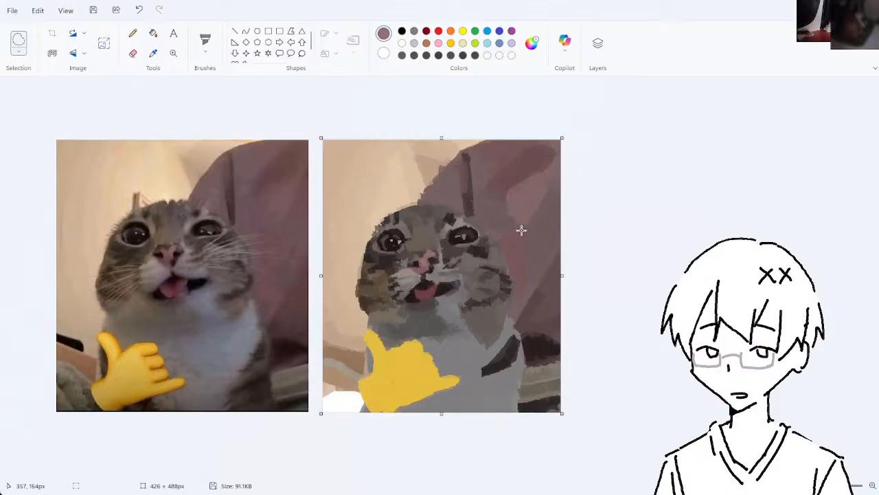
key("ctrl+z")
- Try a sampled dark brown along the nose's left edge with the brush, undo the stroke, and resample the nose's colour
left_click(205, 40)
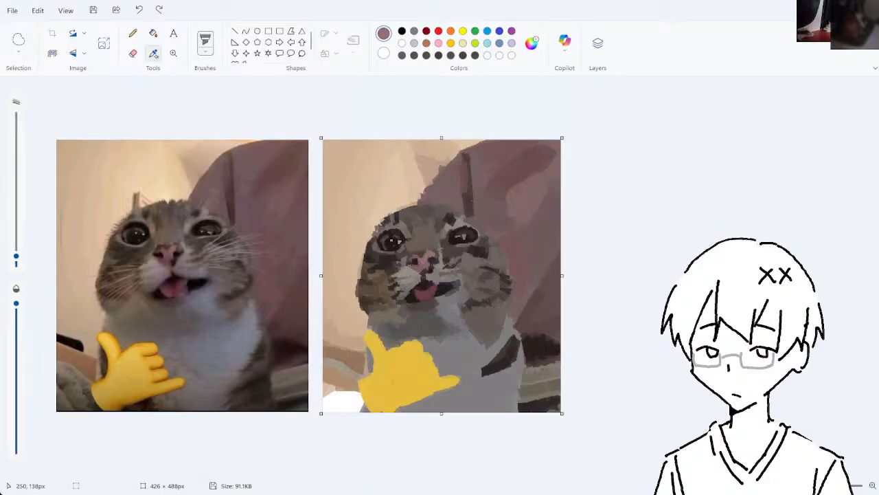
left_click(153, 53)
left_click(418, 252)
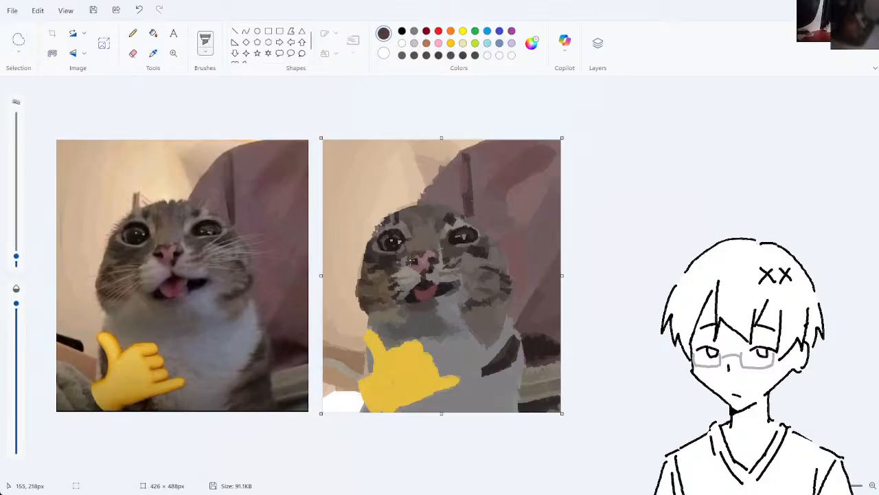
key("ctrl+z")
left_click(153, 53)
left_click(420, 259)
- Blend the fur around the top of the nose with grey-brown tones sampled from the nose bridge and beside the nose
left_click(153, 53)
left_click(433, 230)
left_click(153, 54)
left_click(437, 235)
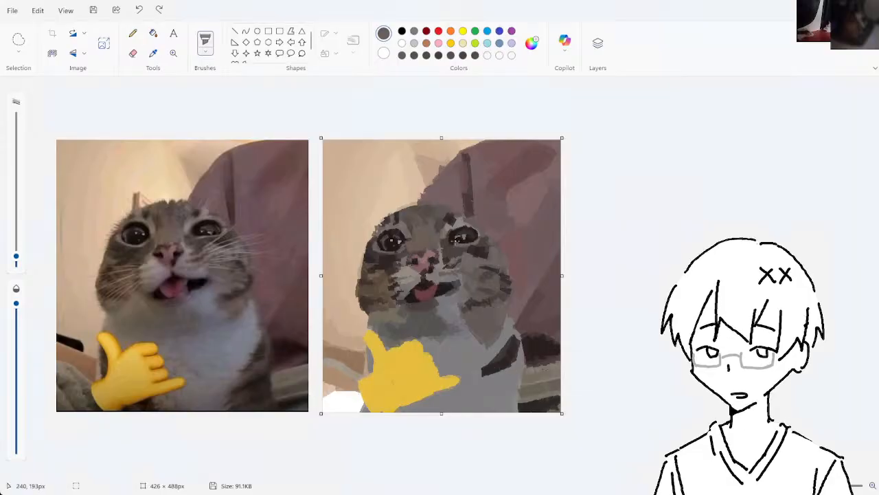
left_click(153, 54)
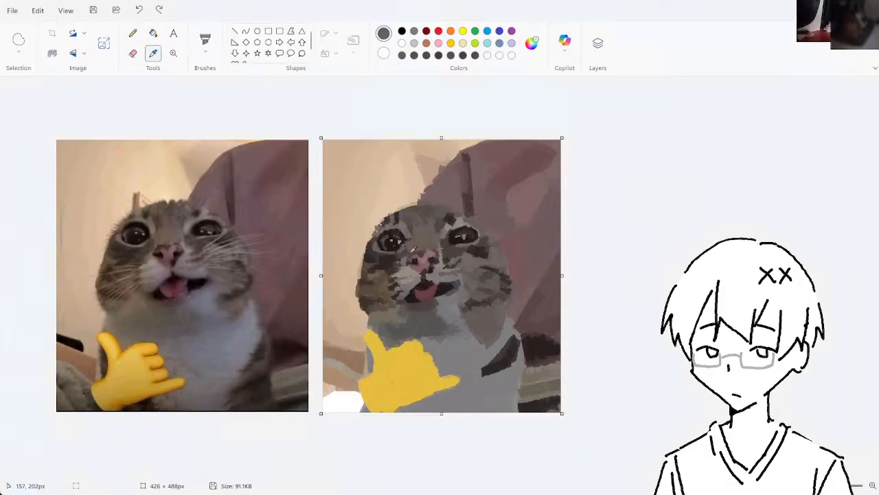
left_click(410, 256)
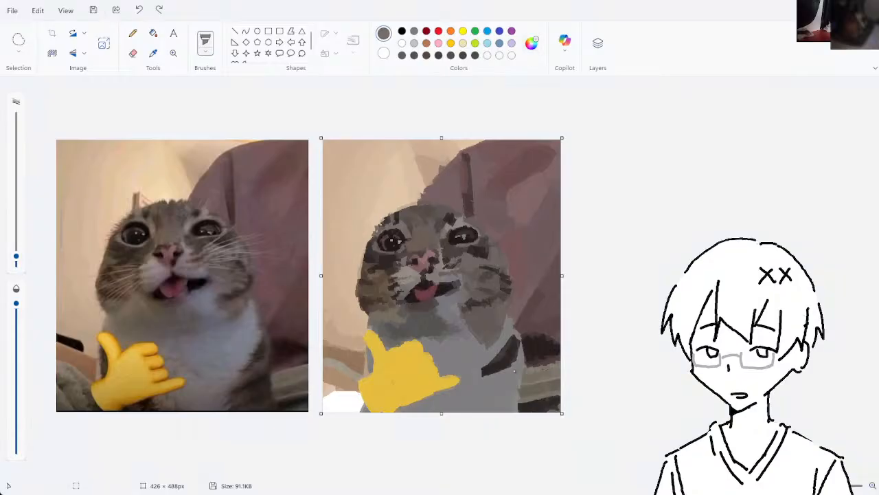
- Refine the area around the nose with cool greys sampled from the muzzle's right side and the chest
left_click(153, 54)
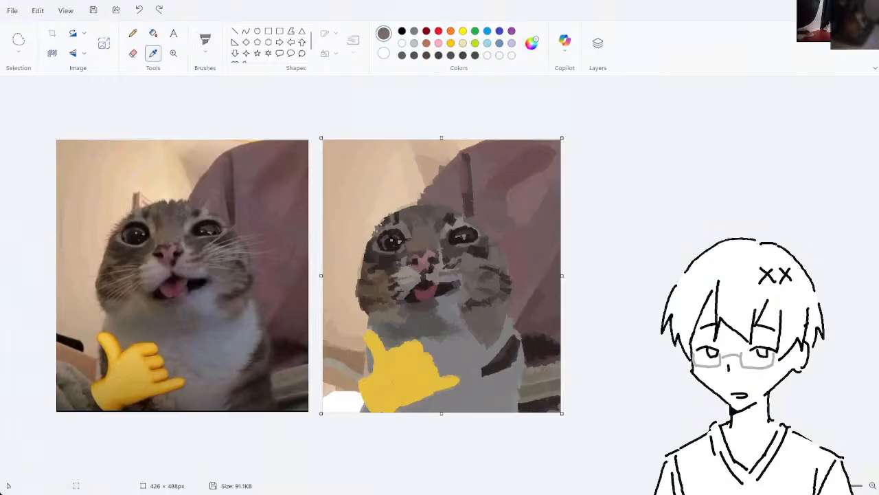
left_click(459, 279)
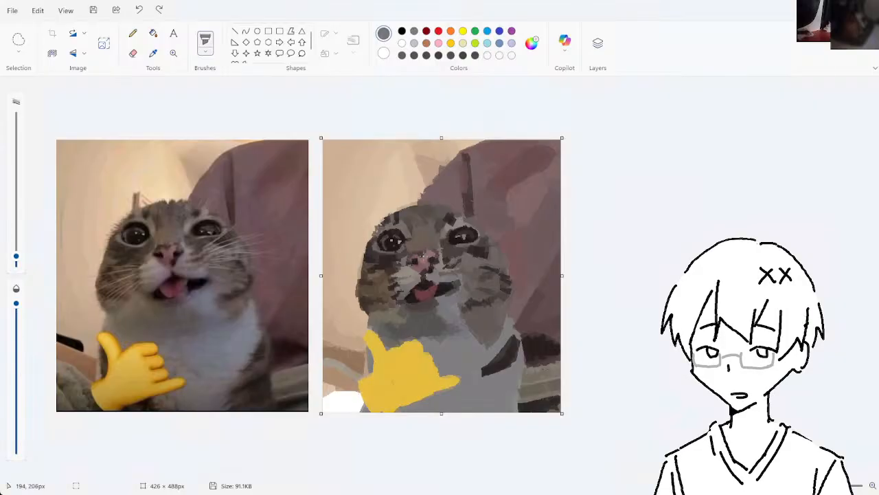
left_click(153, 54)
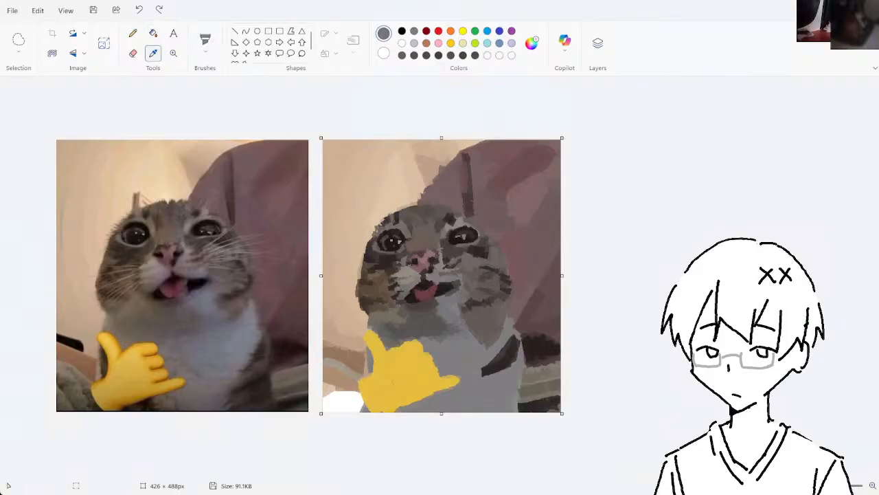
left_click(496, 393)
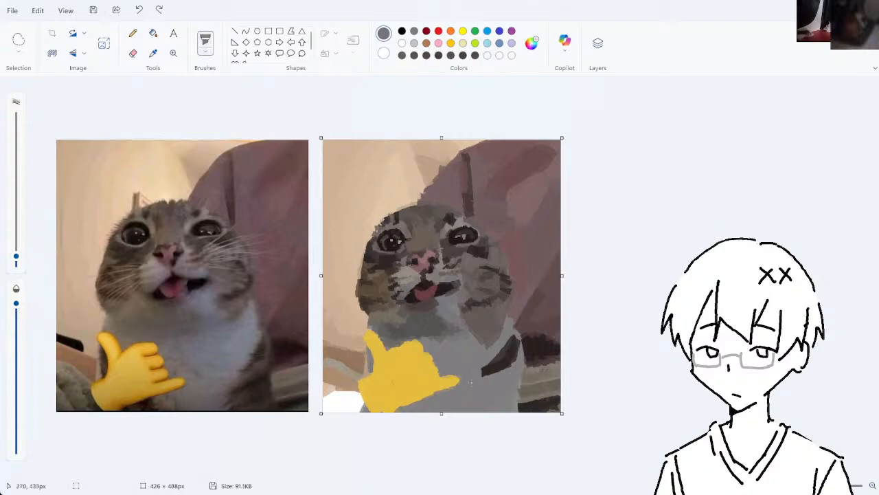
- Retouch the nose's left side and underside with mauve and darker tones sampled around the nose, undoing the last stroke
left_click(153, 54)
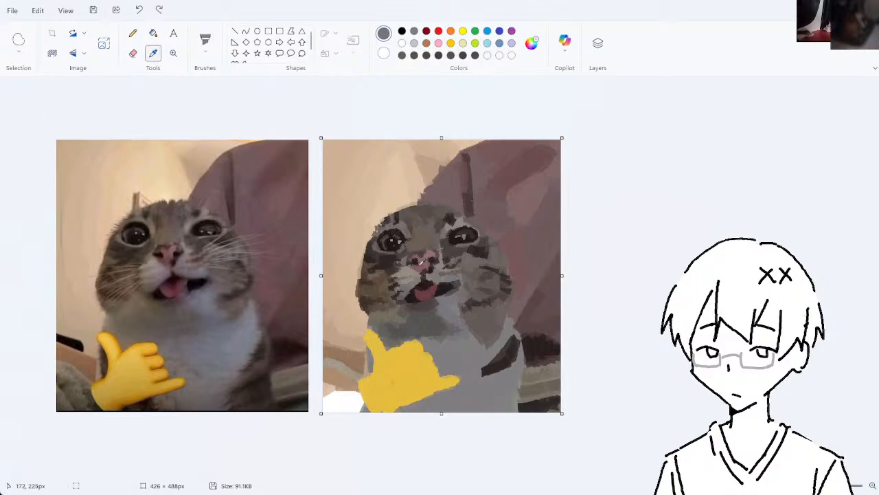
left_click(417, 261)
left_click(154, 53)
left_click(413, 245)
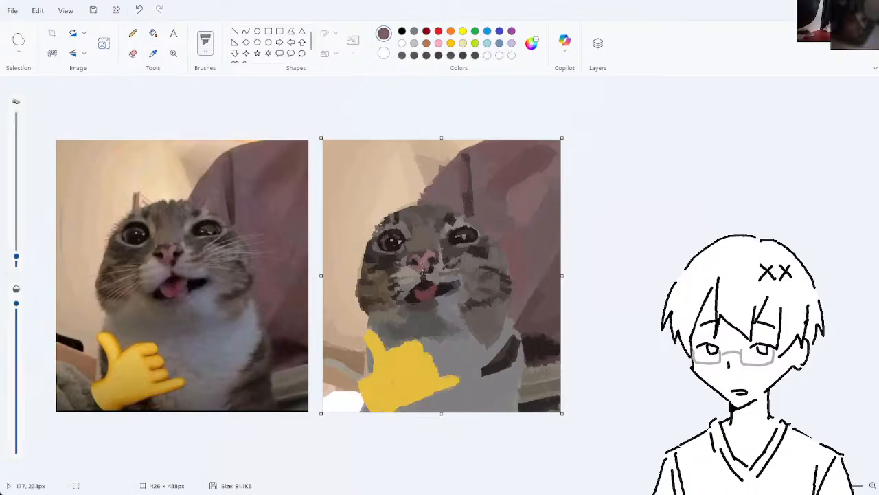
left_click(154, 53)
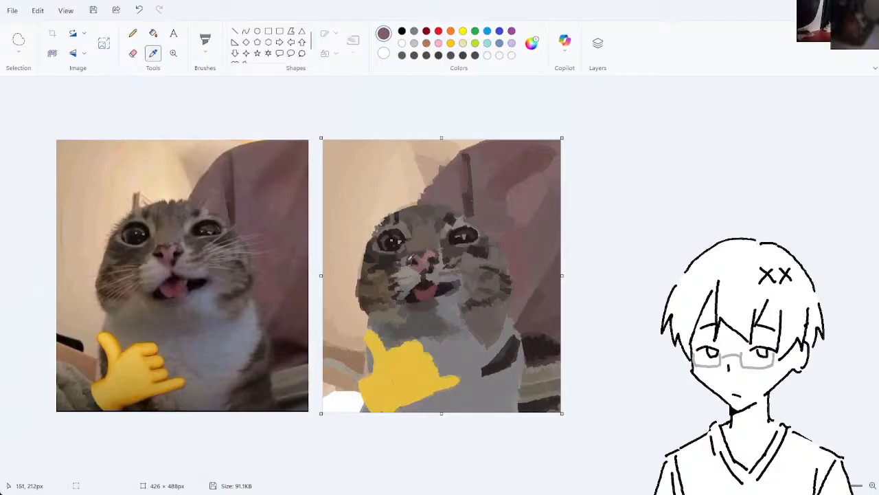
left_click(426, 271)
key("ctrl+z")
- Darken the nose's upper-left edge with a near-black sampled from below the nose, undoing the misplaced strokes
left_click_drag(425, 250, 412, 258)
left_click(153, 53)
left_click(424, 274)
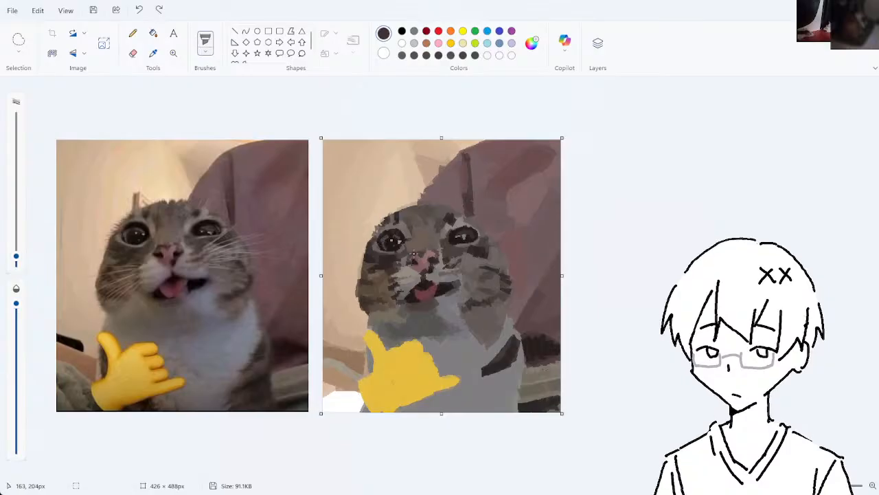
left_click_drag(414, 254, 411, 257)
key("ctrl+z")
left_click(425, 245)
key("ctrl+z")
left_click_drag(414, 255, 420, 255)
key("ctrl+z")
left_click(416, 254)
- Soften the nose's edges with mauve sampled from its left side and dark brown sampled from its right side
left_click(153, 53)
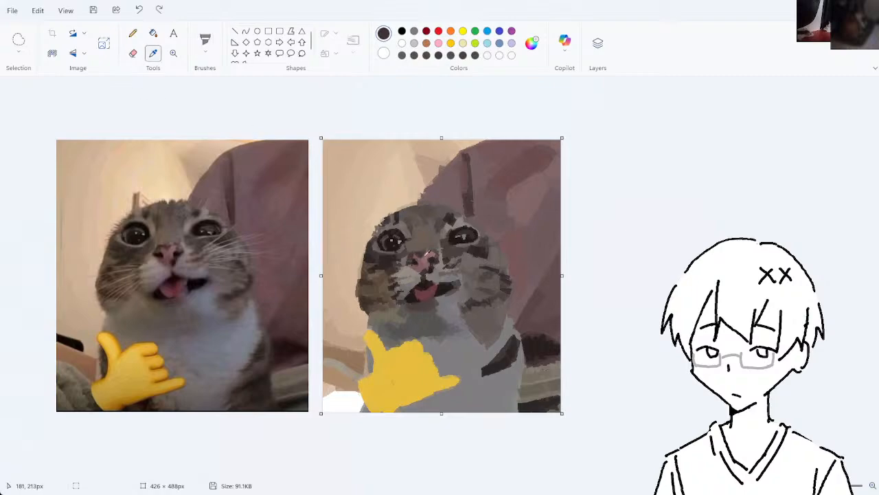
left_click(419, 258)
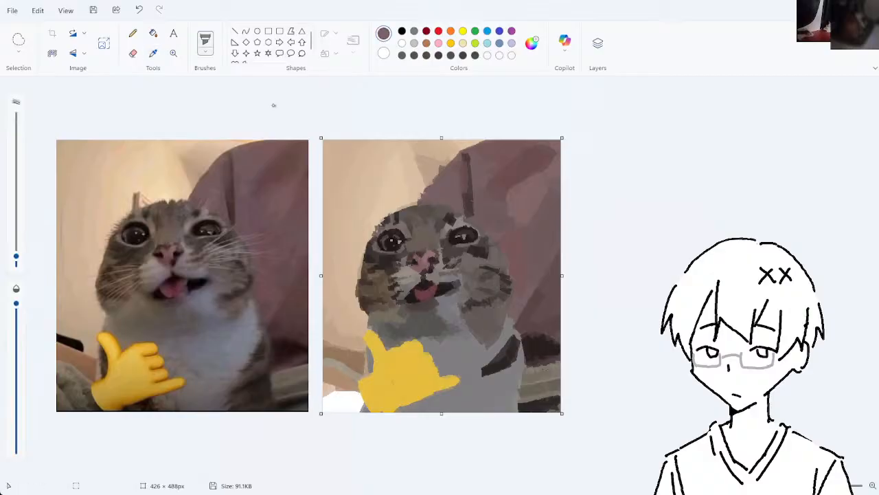
left_click(154, 53)
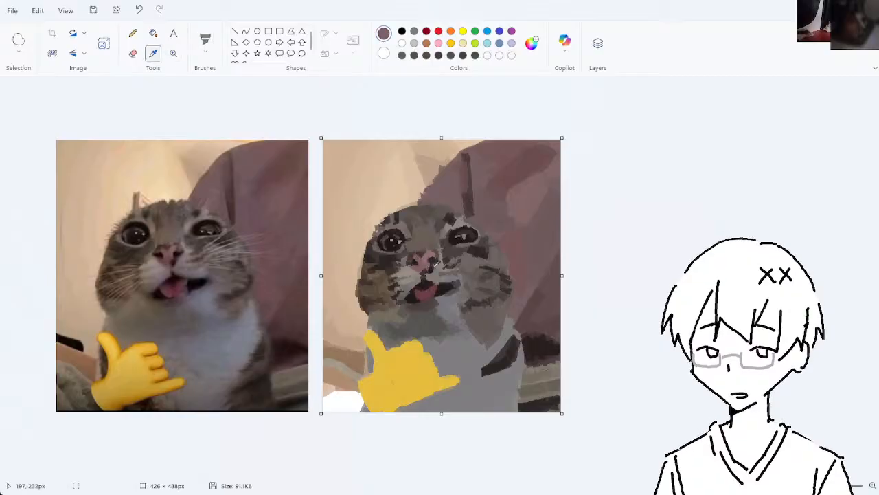
left_click(435, 255)
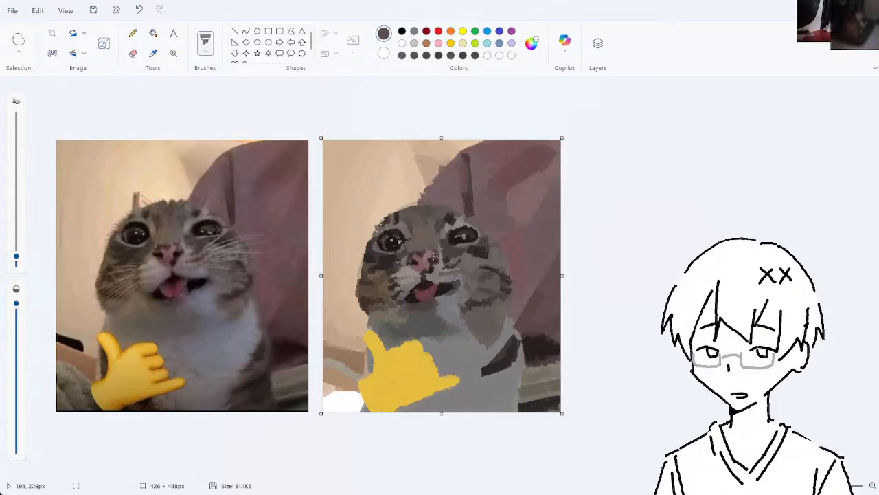
- Shape the top of the nose with a sampled near-black outline and muted pink sampled from its upper edge
left_click(154, 53)
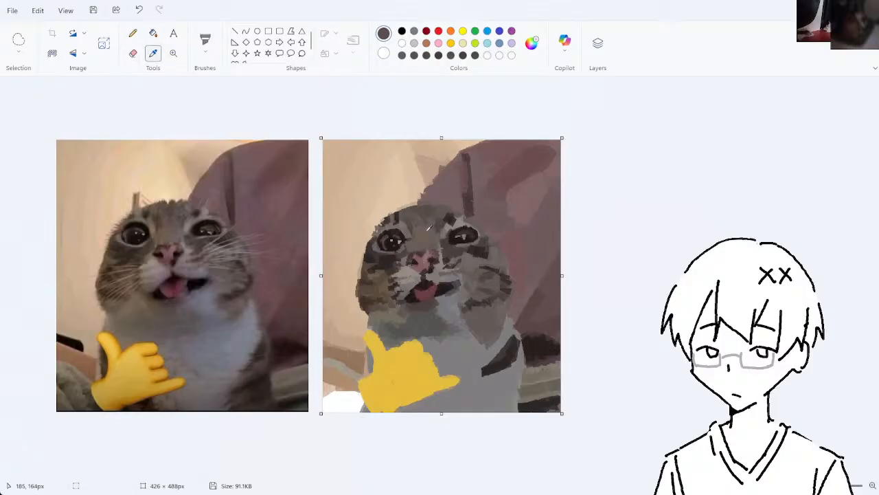
left_click(419, 249)
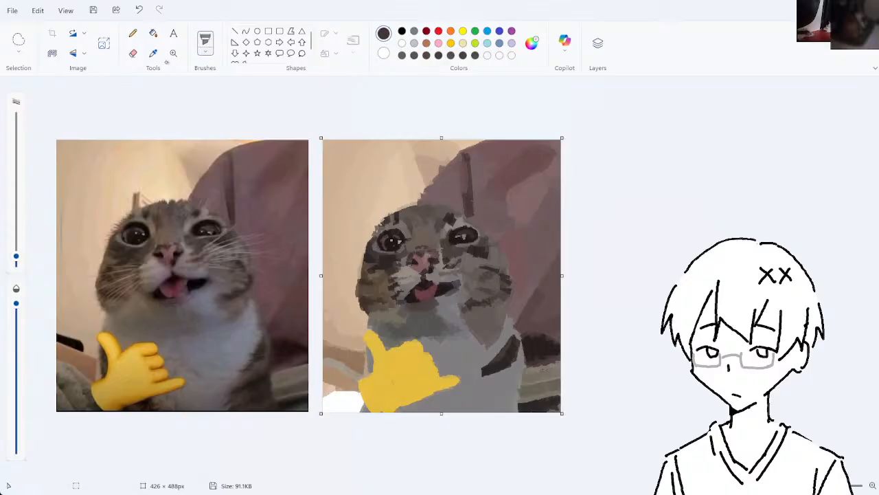
left_click(154, 53)
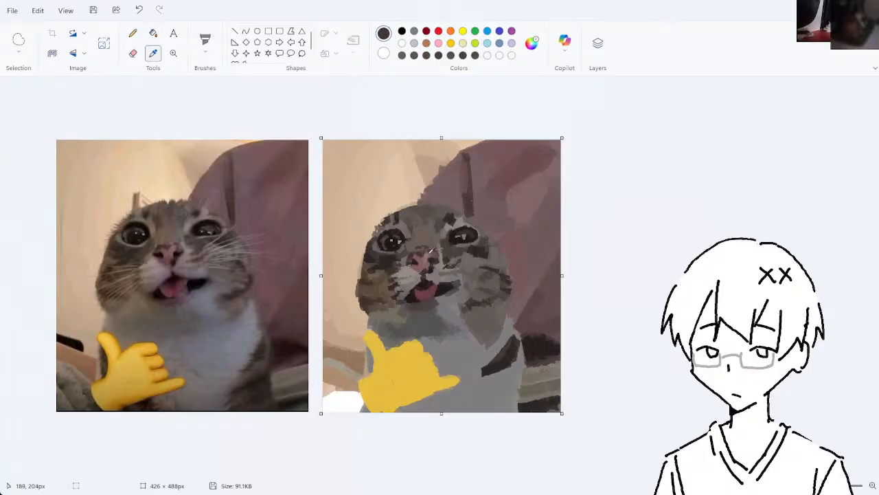
left_click(428, 253)
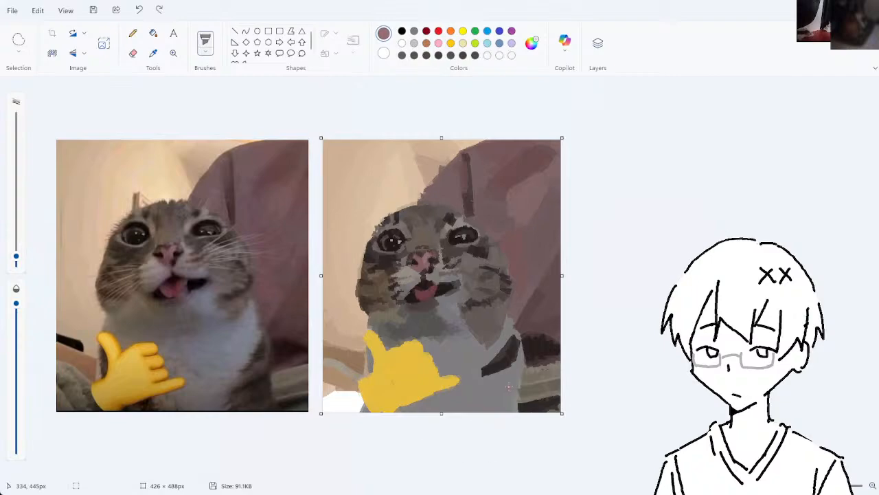
- Touch up the fur beside the nose with warm and neutral greys sampled around the nose
left_click(153, 52)
left_click(414, 266)
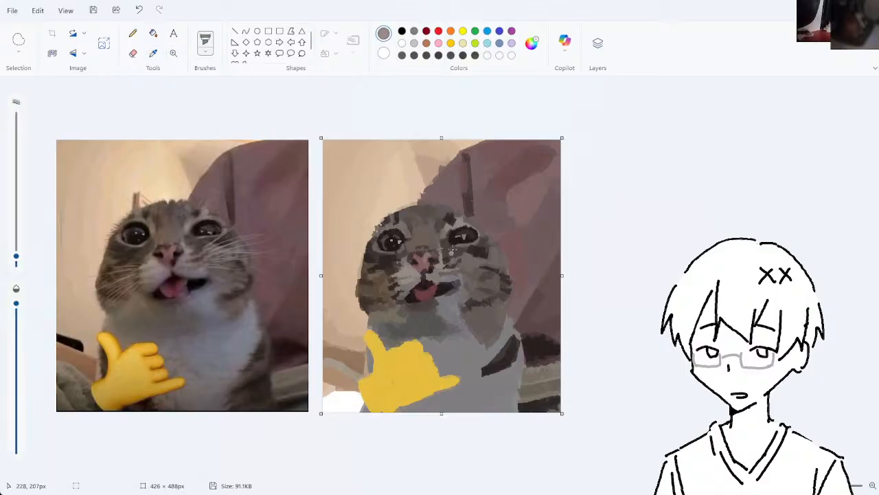
left_click(153, 53)
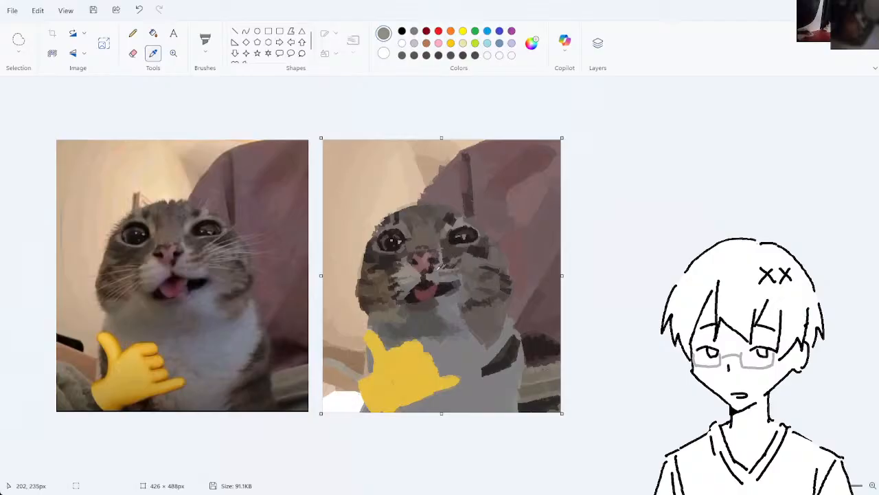
left_click(432, 263)
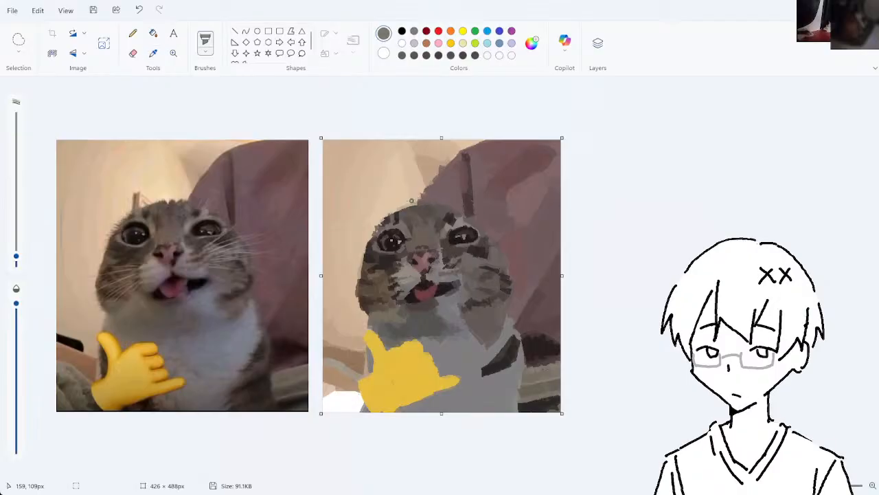
- Try to touch up the fur above the nose with brown-grey sampled from just above it
left_click(153, 53)
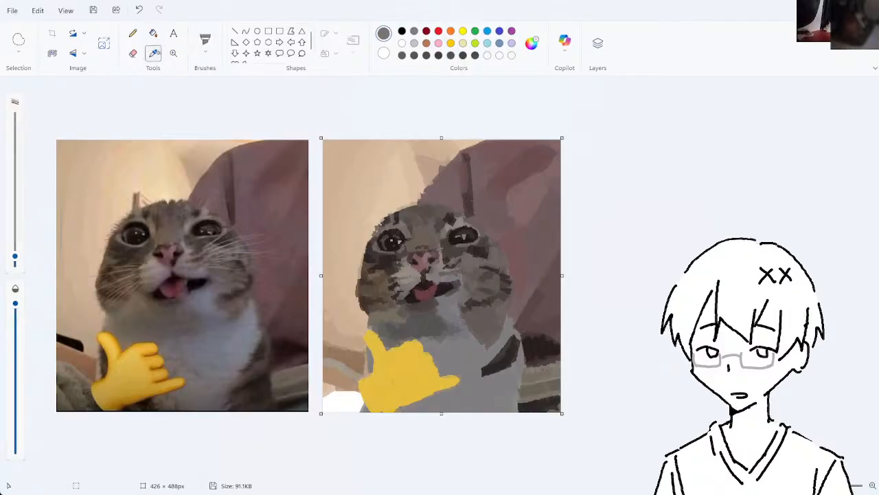
left_click(419, 245)
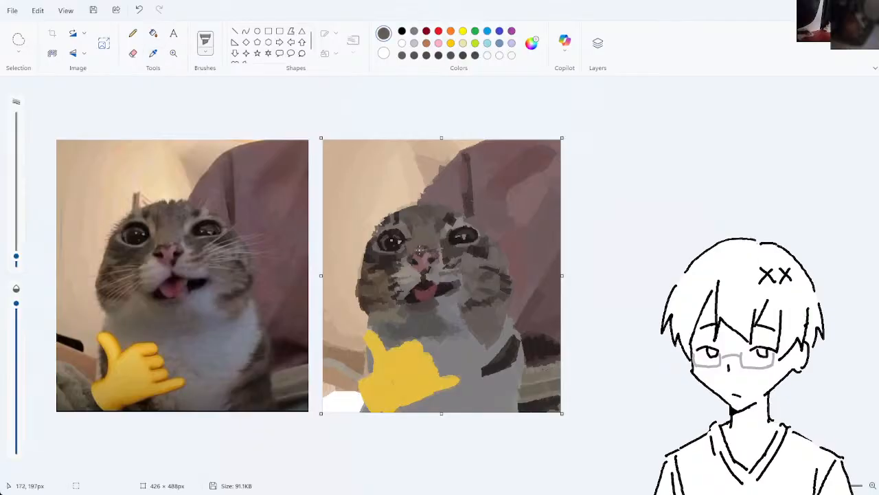
key("ctrl+z")
- Select the painted cat's right eye with its brow freehand and shift it slightly toward the nose
left_click(18, 40)
mouse_move(431, 219)
left_mouse_down()
mouse_move(460, 253)
mouse_move(485, 248)
mouse_move(483, 235)
mouse_move(435, 215)
left_mouse_up()
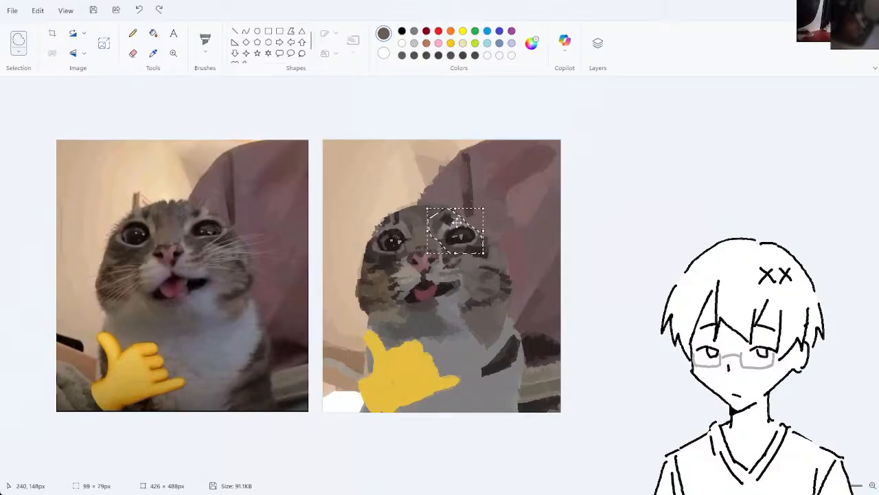
left_click(493, 250)
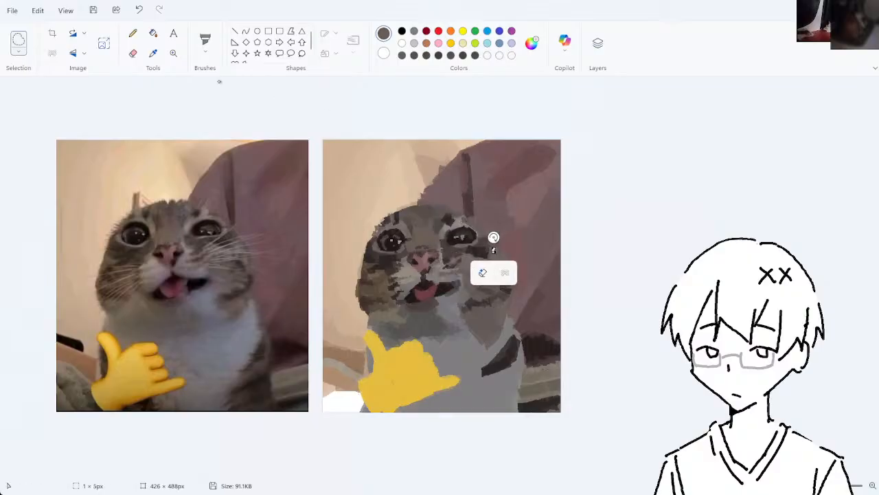
- Try to redraw the right eye's upper lid with light grey and dark brown sampled beside the eye
left_click(152, 53)
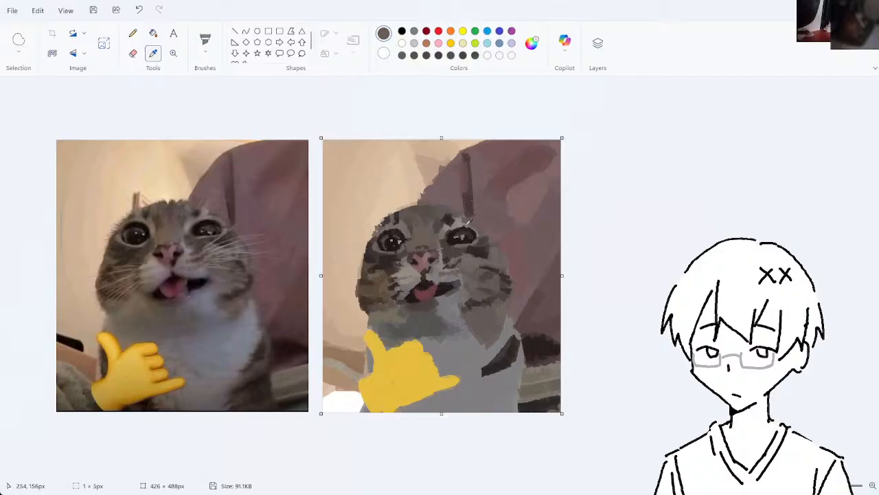
left_click(451, 226)
key("ctrl+z")
left_click(153, 55)
left_click(446, 236)
left_click_drag(462, 224, 476, 227)
key("ctrl+z")
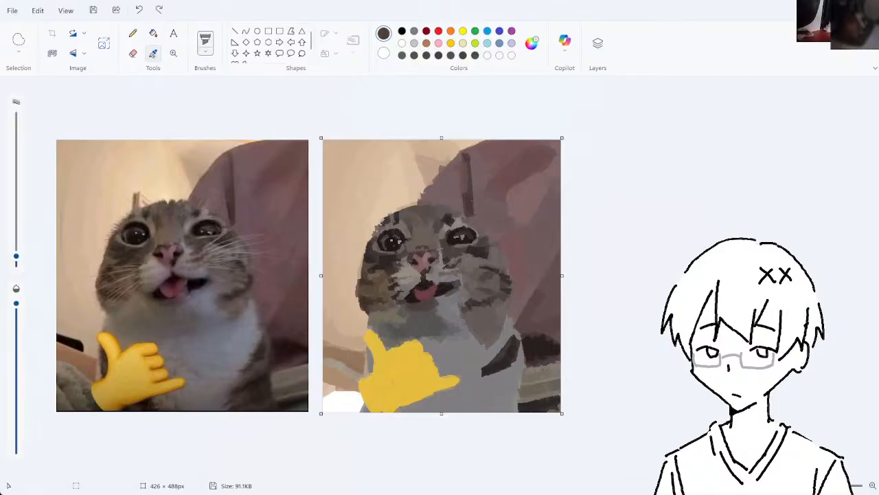
- Try to reshape the right eye's upper outer rim with grey sampled from the fur at its inner corner
left_click(152, 53)
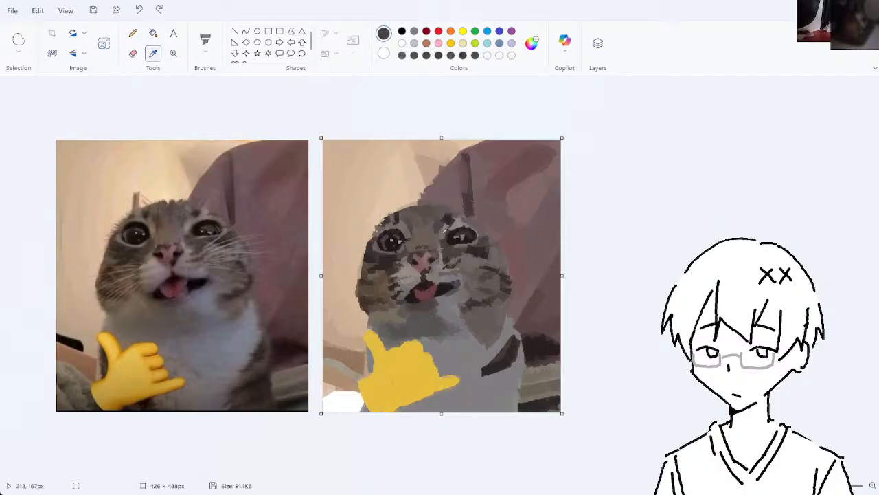
left_click(442, 233)
left_click_drag(465, 224, 475, 229)
key("ctrl+z")
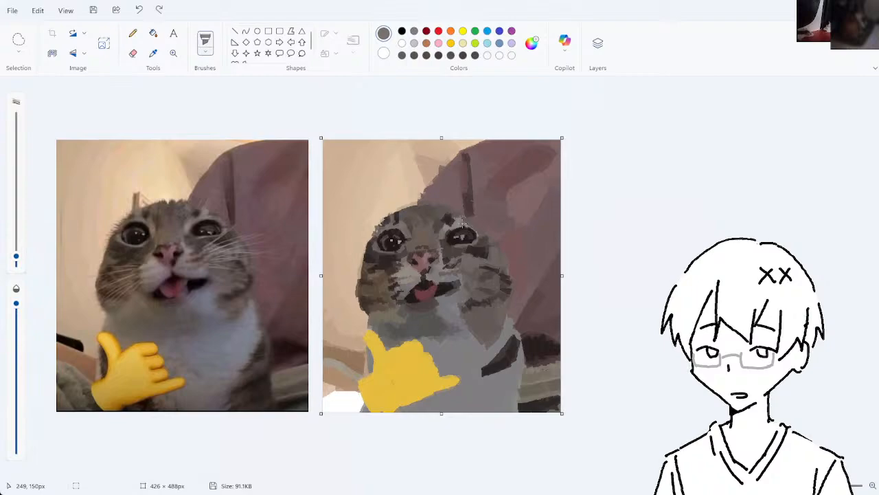
key("ctrl+z")
left_click_drag(462, 223, 477, 229)
key("ctrl+z")
- Touch up the fur around the eyes with greys sampled from the right brow and the forehead beside the left eye
left_click(152, 53)
left_click(451, 226)
left_click(154, 53)
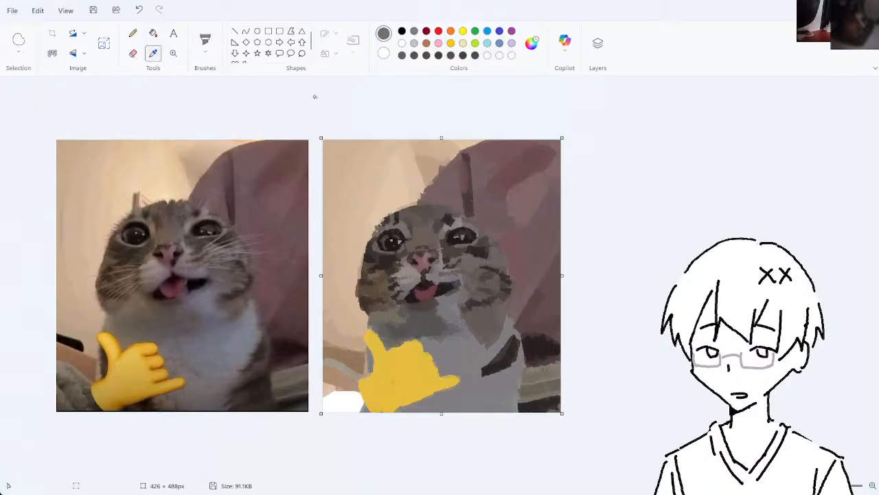
left_click(410, 228)
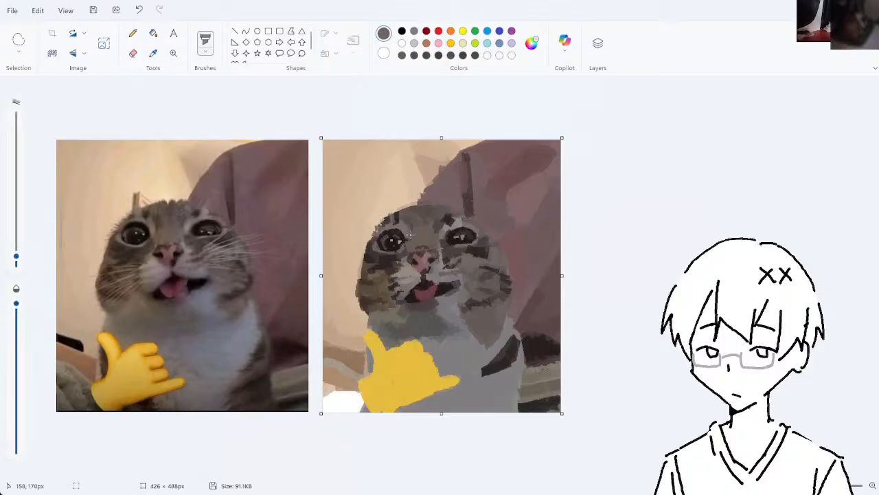
left_click(153, 53)
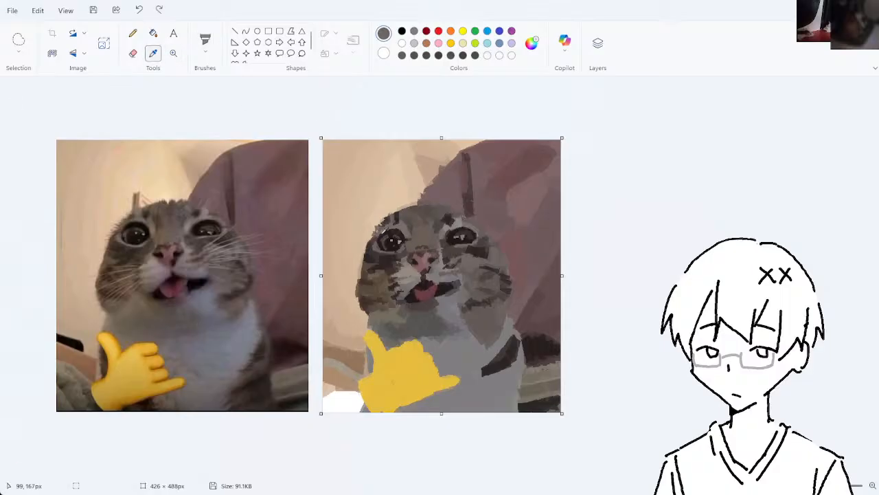
left_click(410, 226)
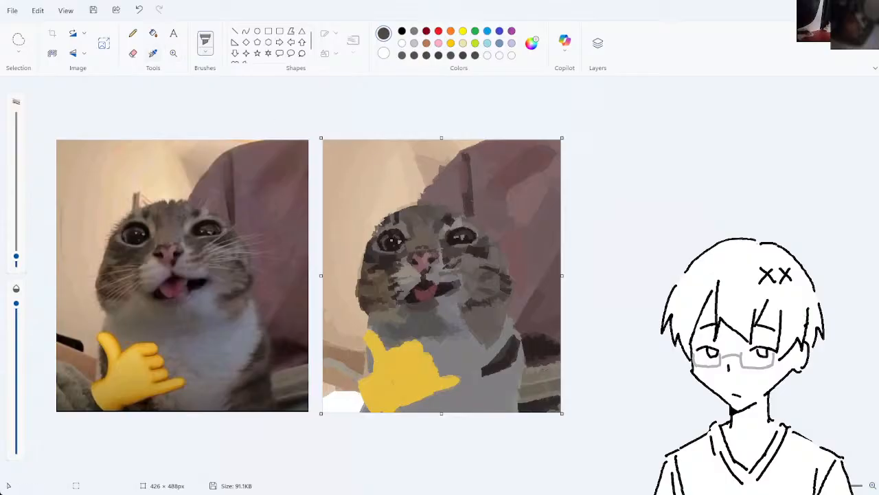
- Refine the left outline of the face with tan sampled from the wall and dark brown sampled from the cheek edge
left_click(153, 53)
left_click(360, 247)
left_click(153, 53)
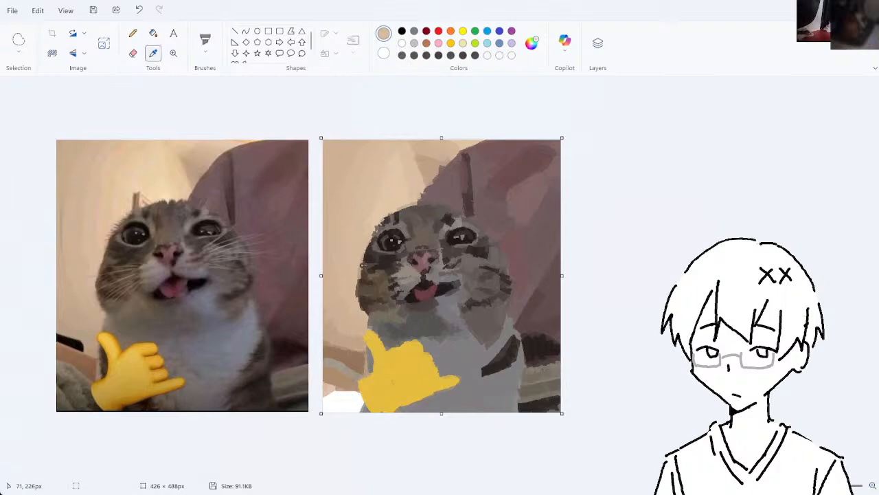
left_click(363, 266)
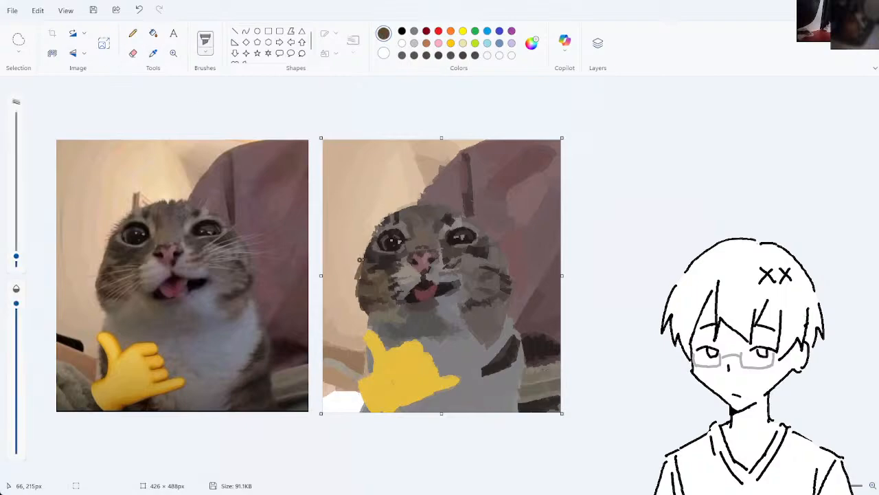
key("ctrl+z")
left_click_drag(364, 259, 362, 276)
left_click(153, 53)
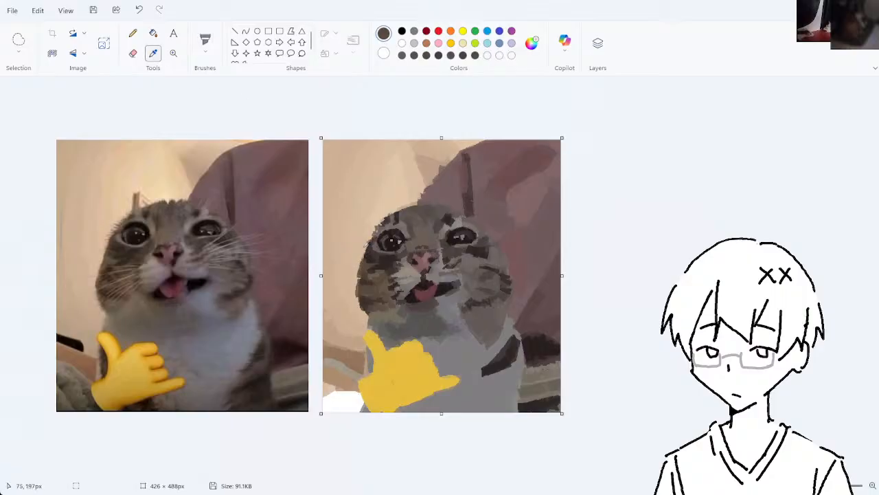
left_click(364, 252)
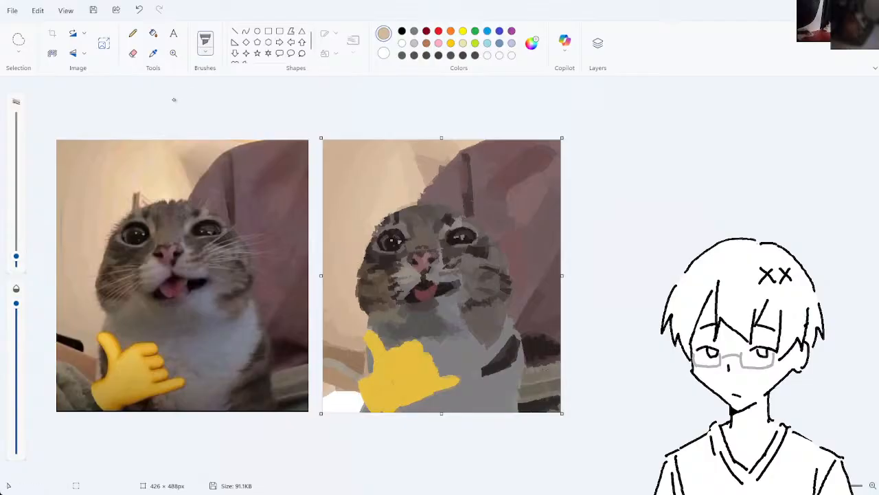
- Blend the lower left cheek into the neck with olive-grey and dark brown sampled from the cheek fur
left_click(153, 53)
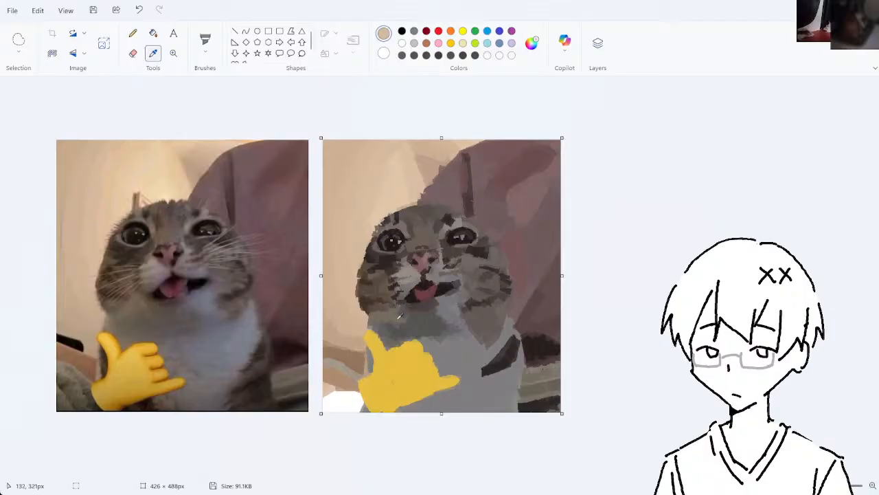
left_click(373, 309)
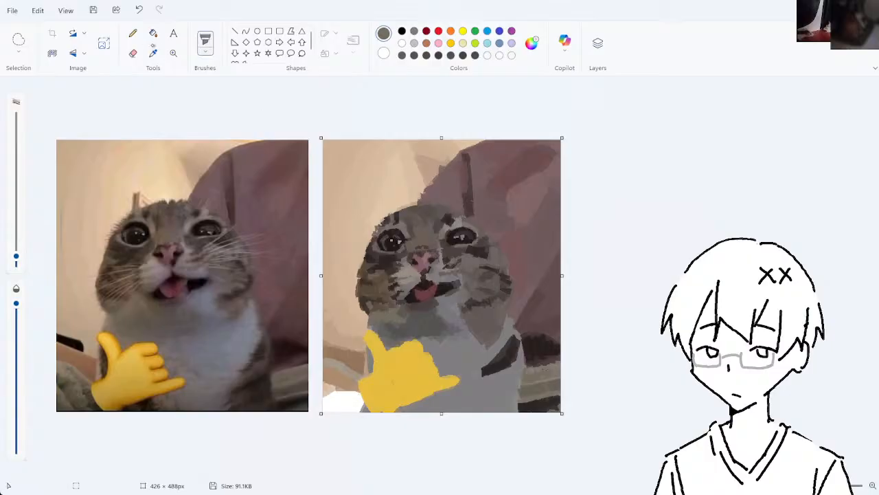
left_click(154, 53)
left_click(375, 305)
left_click(153, 53)
left_click(380, 286)
key("ctrl+z")
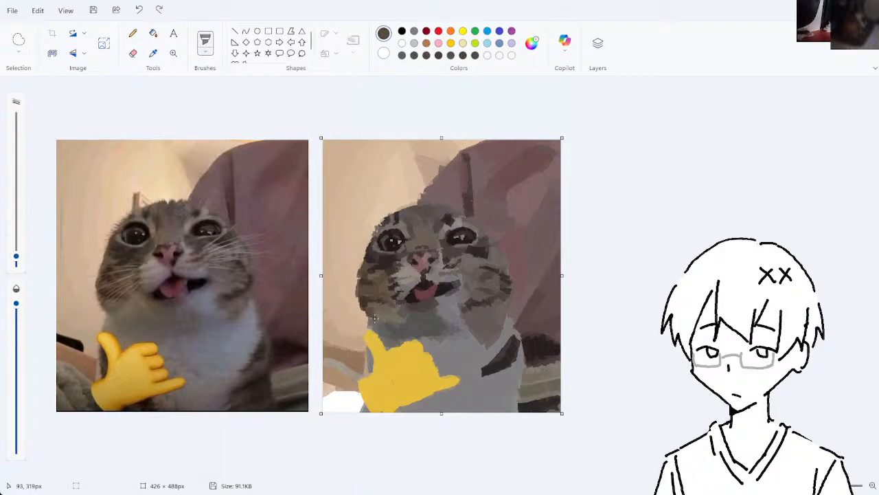
- Try to darken the bottom of the left cheek with short strokes of dark brown sampled from its edge
mouse_move(367, 310)
left_mouse_down()
mouse_move(375, 318)
mouse_move(385, 311)
left_mouse_up()
key("ctrl+z")
left_click(153, 53)
left_click(369, 308)
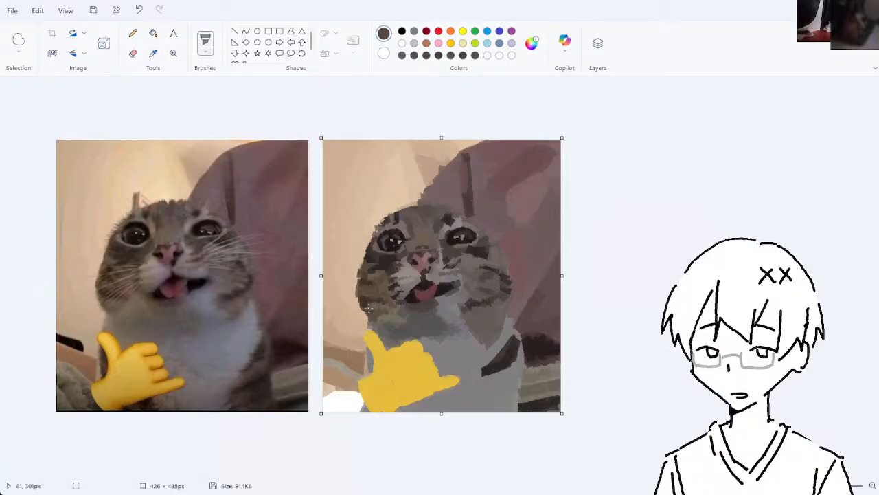
key("ctrl+z")
left_click_drag(369, 307, 379, 302)
key("ctrl+z")
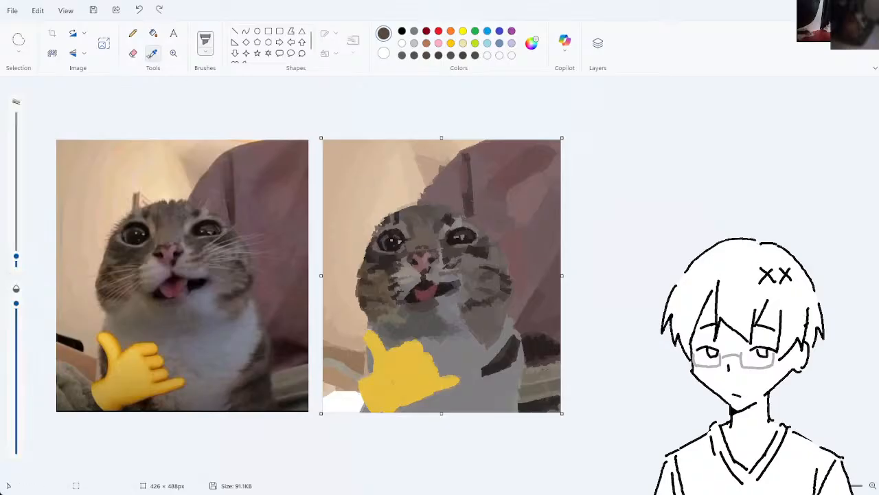
- Touch up the fur below the left cheek with sampled olive-brown and a darker custom brown, undoing the misplaced strokes
left_click(153, 54)
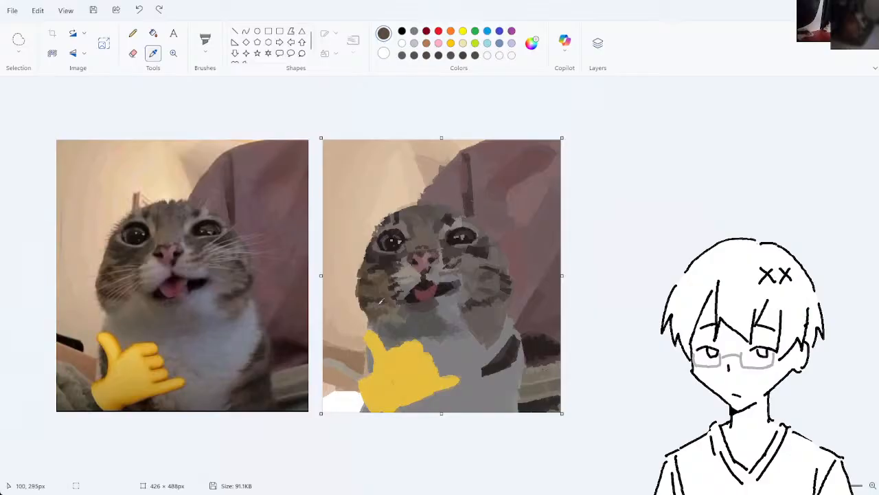
left_click(369, 306)
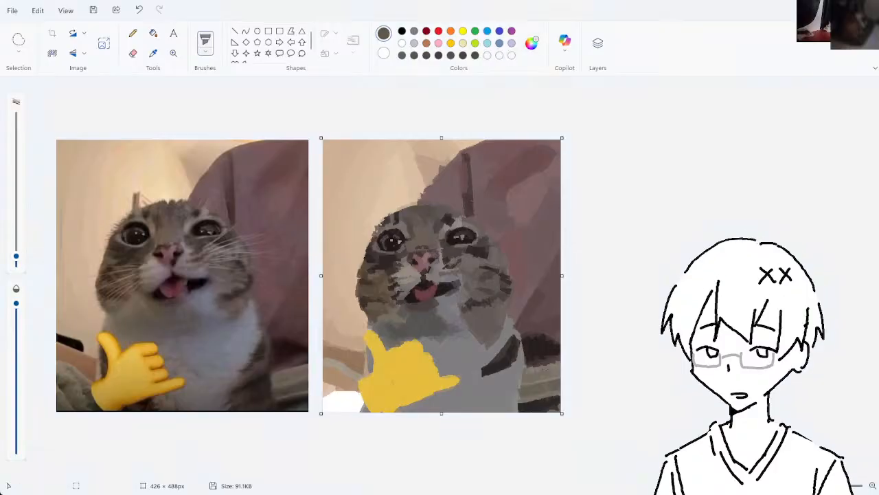
left_click(377, 381)
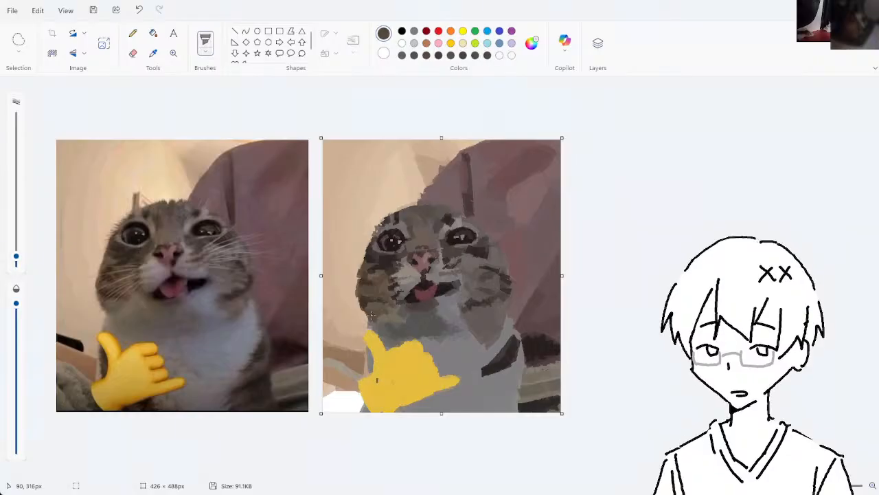
key("ctrl+z")
mouse_move(372, 318)
left_mouse_down()
mouse_move(377, 322)
mouse_move(371, 320)
left_mouse_up()
key("ctrl+z")
left_click(139, 9)
key("ctrl+z")
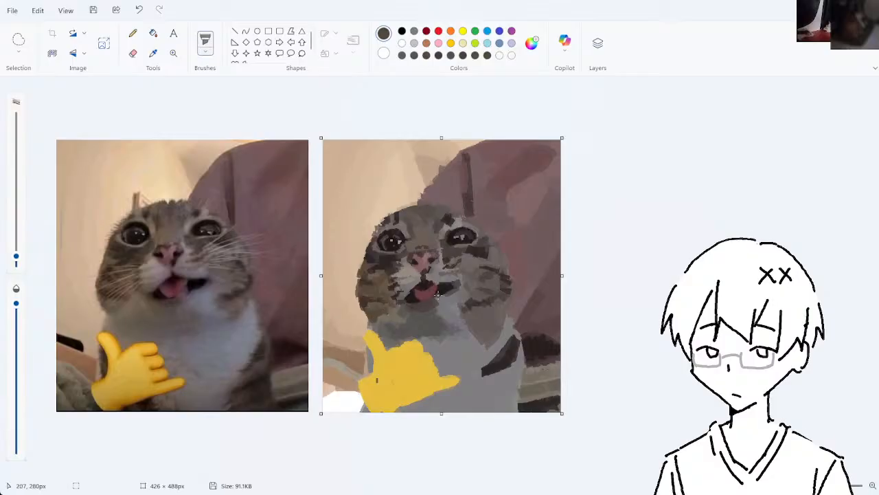
- Layer dark brown and olive-brown sampled from the lower left cheek to soften the jaw fur above the yellow hand
left_click(153, 53)
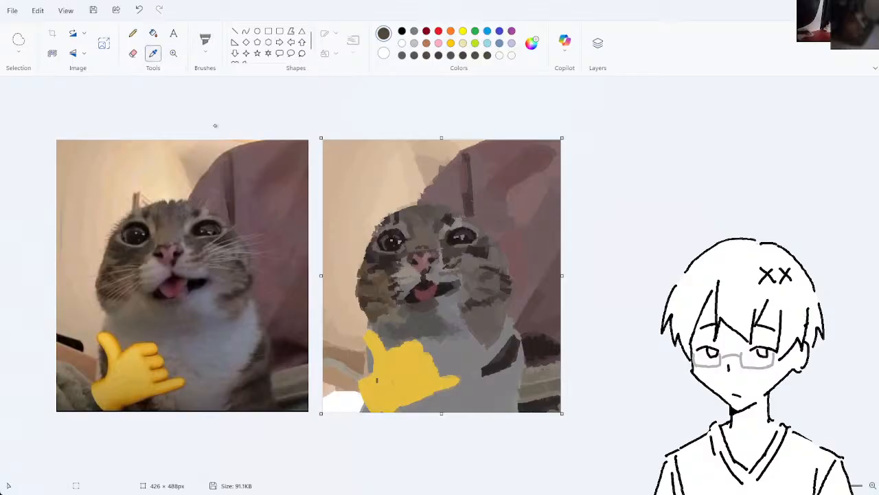
left_click(372, 316)
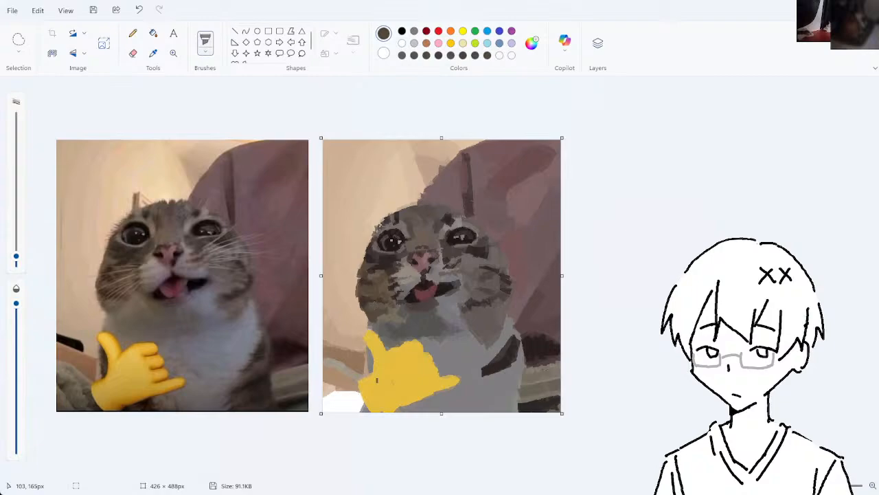
left_click(153, 53)
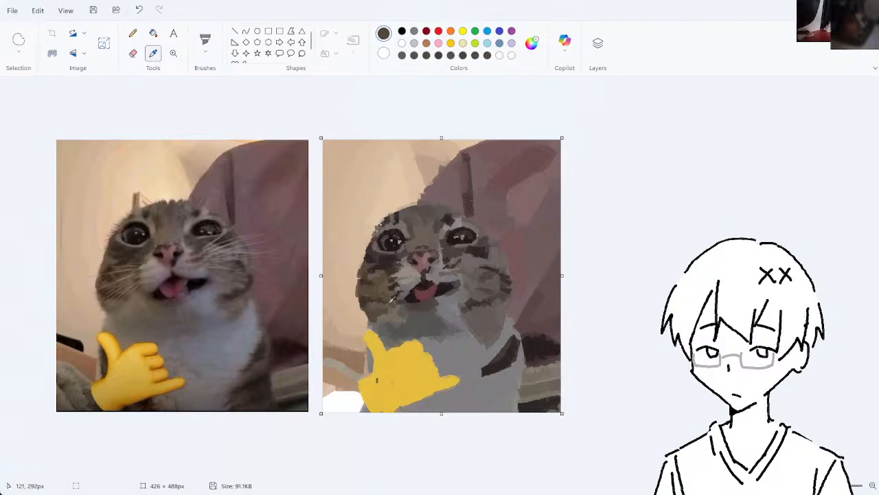
left_click(382, 303)
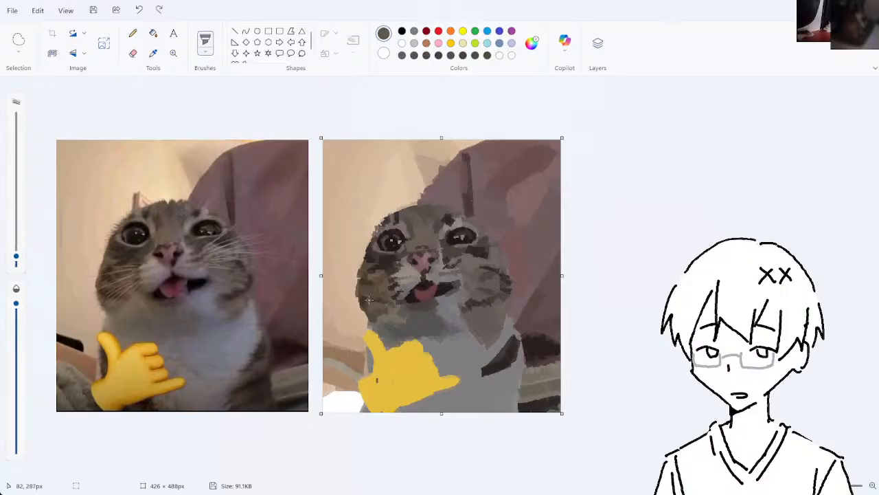
left_click(371, 305)
left_click(153, 53)
left_click(371, 300)
- Add darker fur markings to the middle of the left cheek with dark brown, near-black and dark grey sampled there
left_click(153, 53)
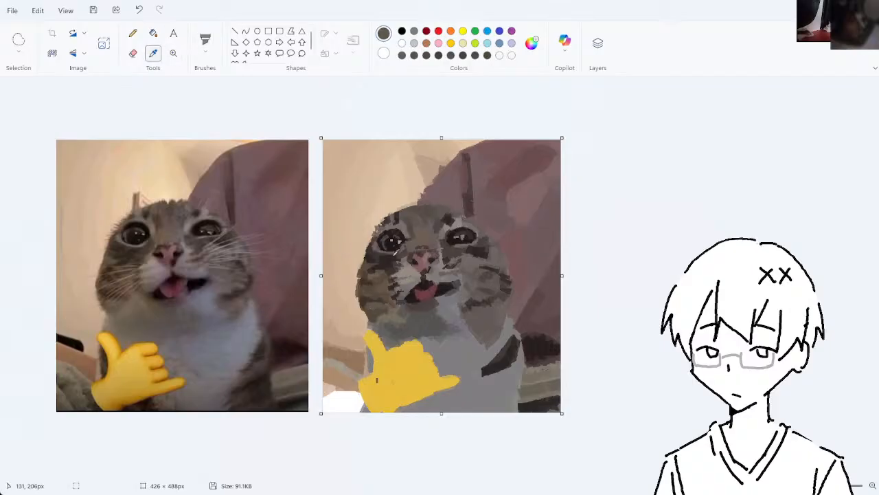
left_click(374, 280)
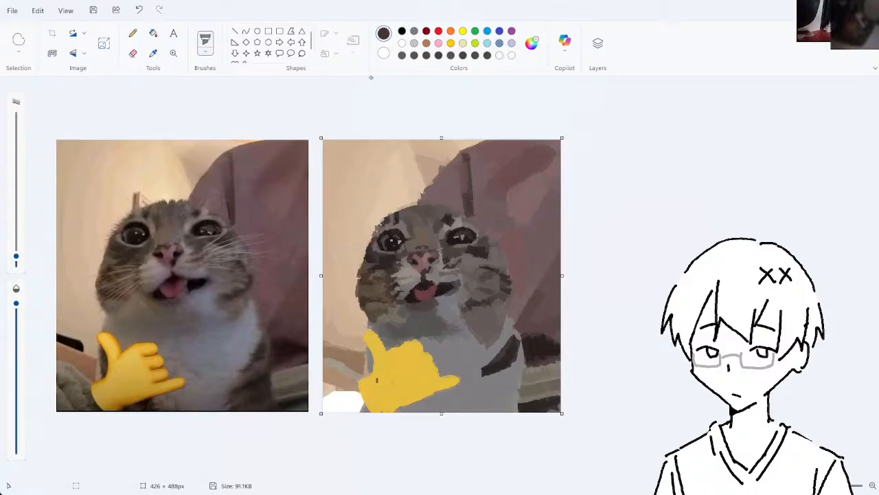
left_click(153, 53)
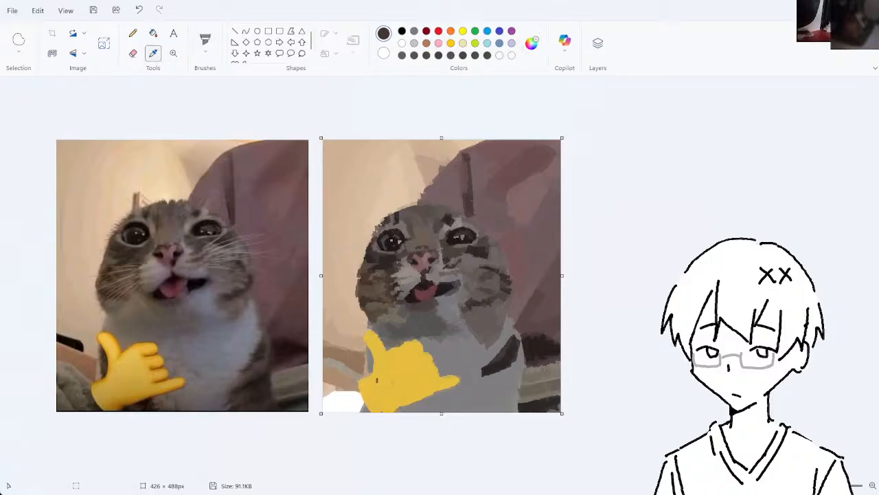
left_click(382, 275)
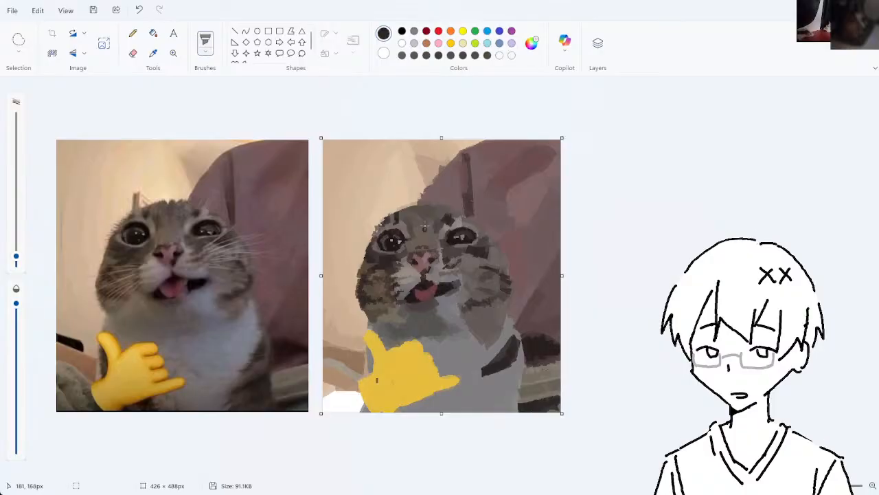
left_click(153, 53)
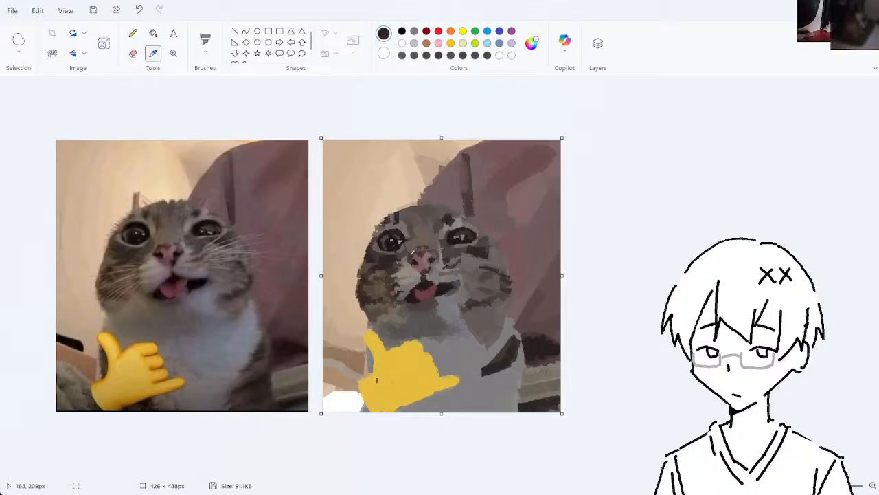
left_click(385, 275)
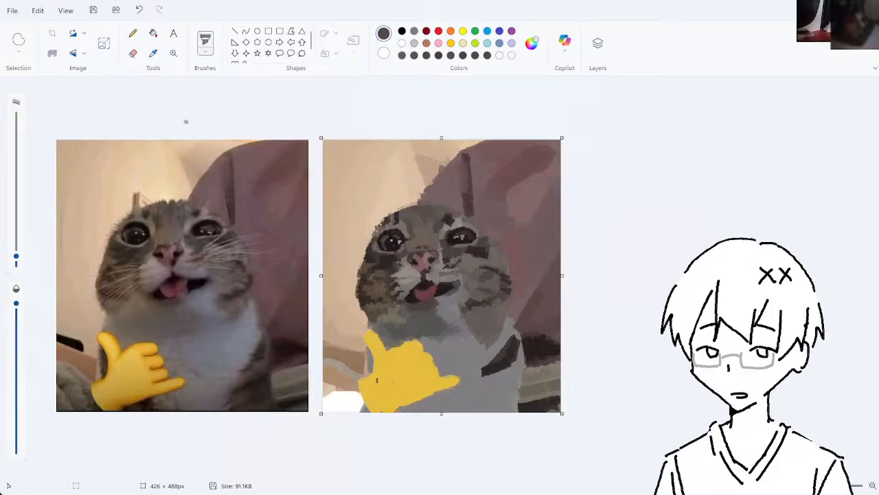
- Rework the outer edge of the left cheek with sampled dark browns and trim the outline with sampled background beige
left_click(153, 53)
left_click(369, 280)
left_click(152, 53)
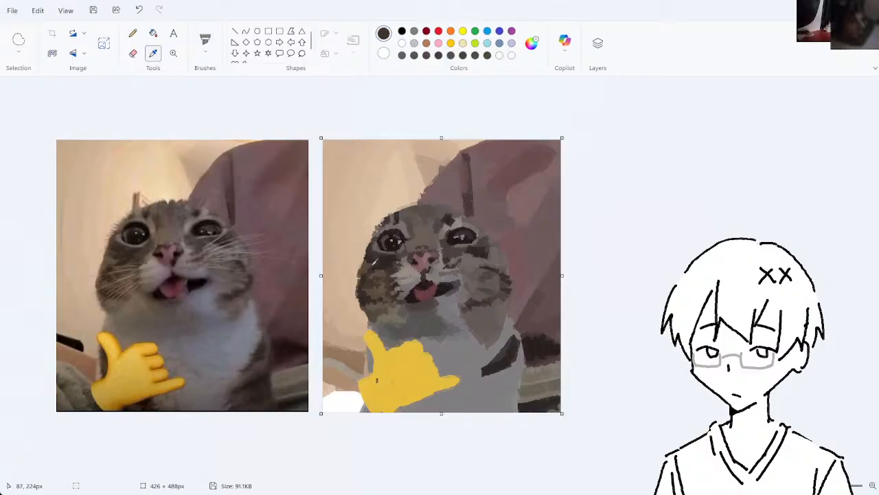
left_click(371, 265)
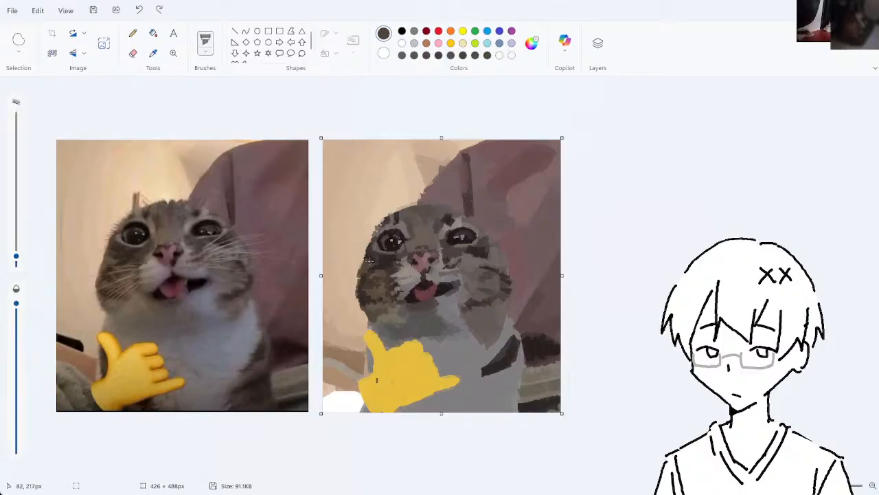
left_click_drag(369, 261, 362, 266)
left_click(153, 53)
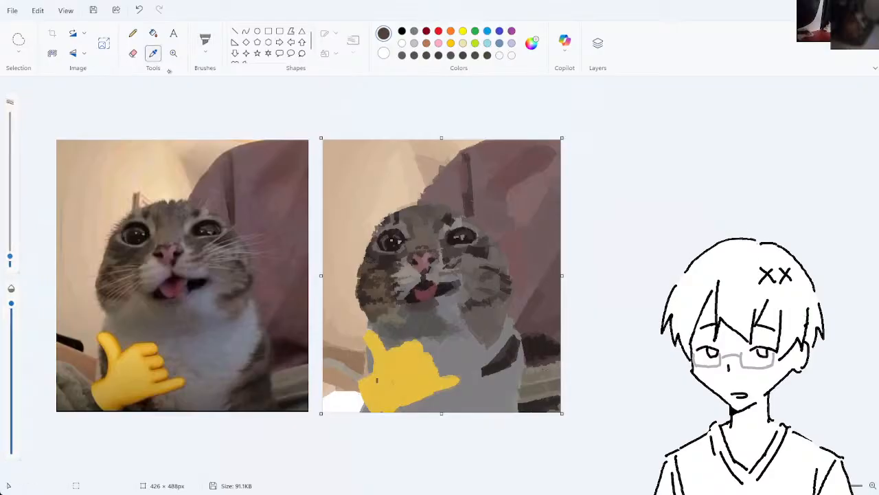
left_click(359, 267)
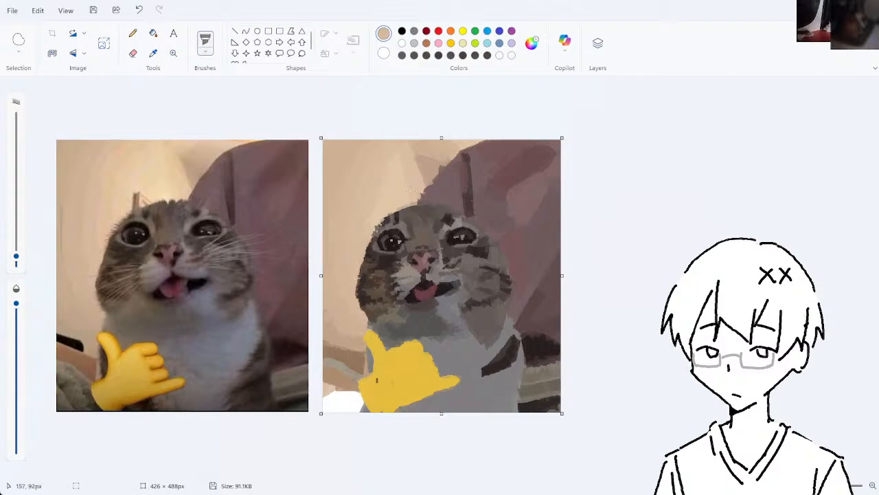
- Paint fur between the left cheek and the mouth with olive-brown and dark brown sampled nearby, undoing the misplaced strokes
left_click(153, 53)
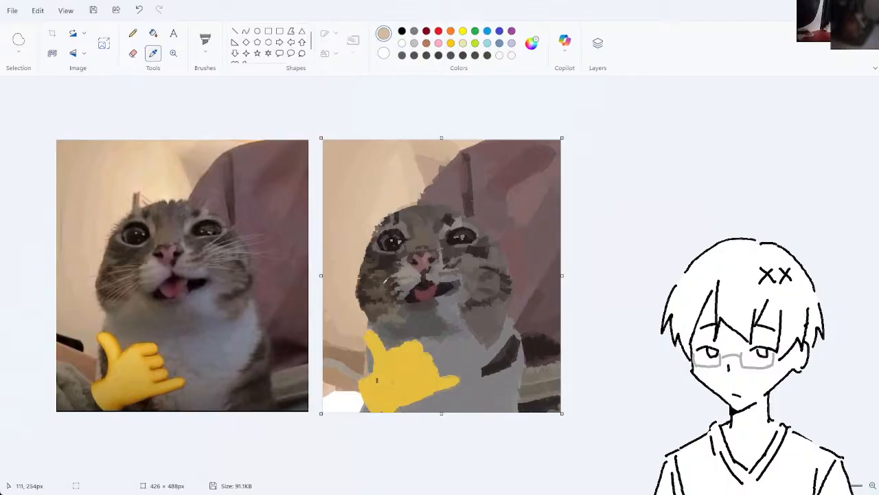
left_click(391, 307)
key("ctrl+z")
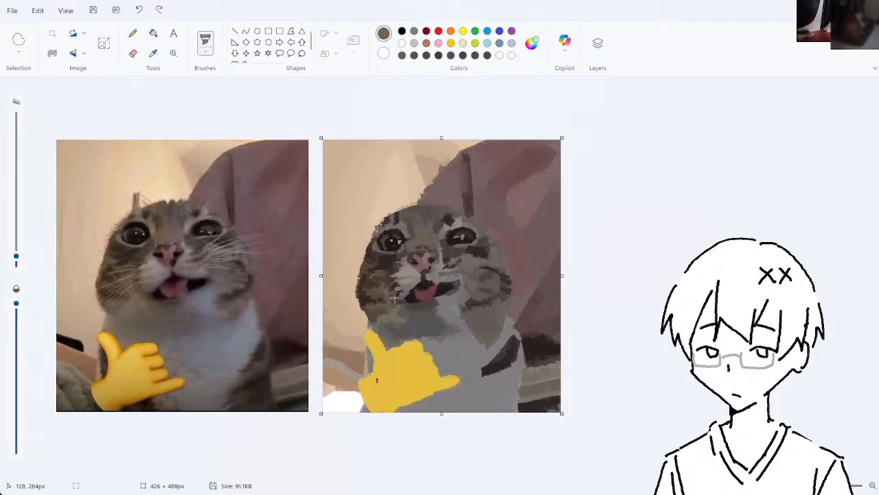
left_click_drag(388, 286, 384, 296)
key("ctrl+z")
left_click_drag(386, 285, 402, 313)
left_click(153, 53)
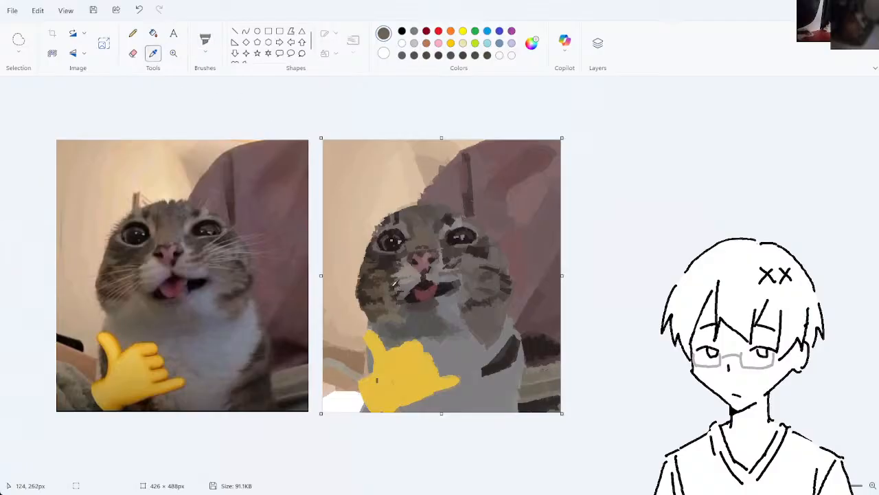
left_click(390, 286)
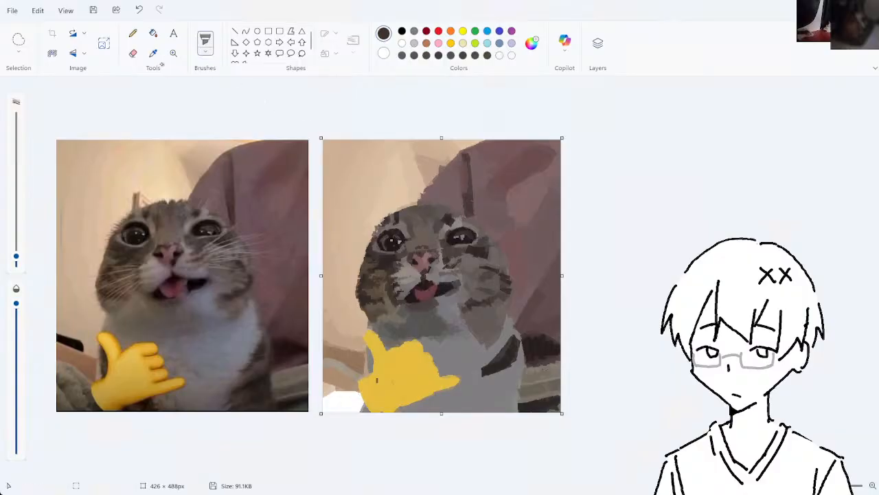
- Blend the lower left cheek fur with short strokes of medium brown and dark olive-brown sampled from the cheek
left_click(154, 53)
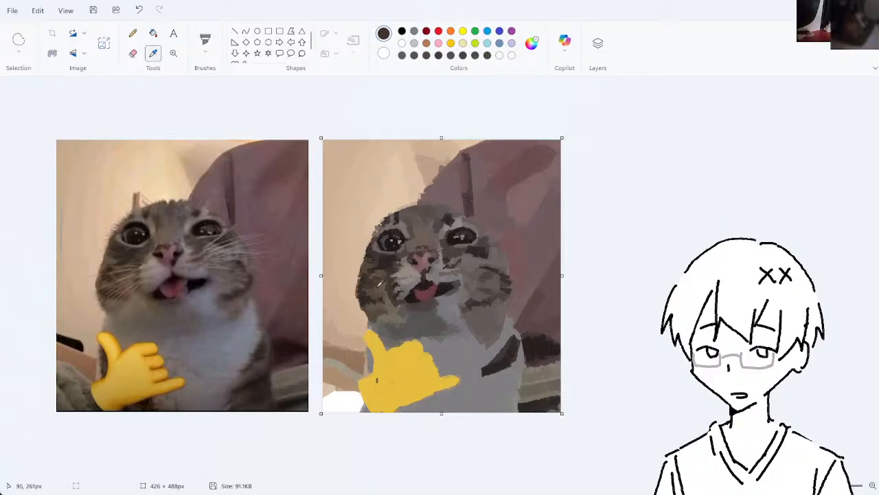
left_click(378, 283)
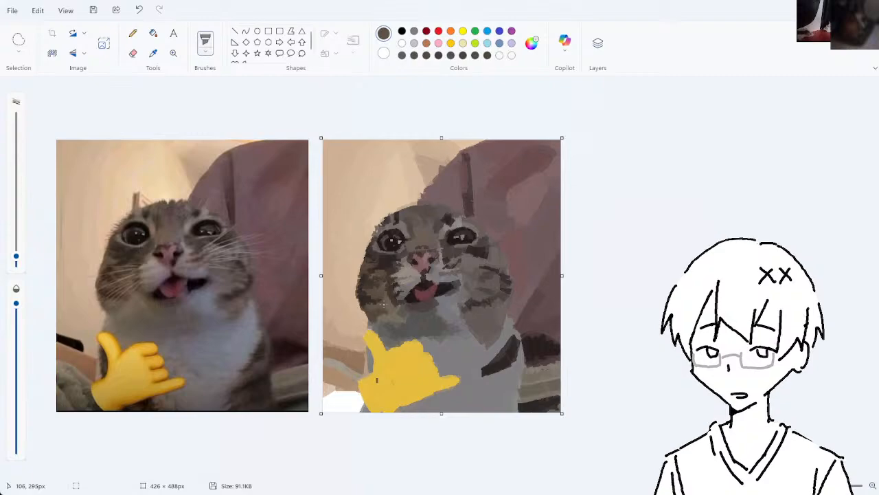
left_click(409, 187)
left_click(153, 53)
left_click(377, 301)
left_click_drag(368, 308, 372, 304)
left_click(153, 52)
left_click(373, 292)
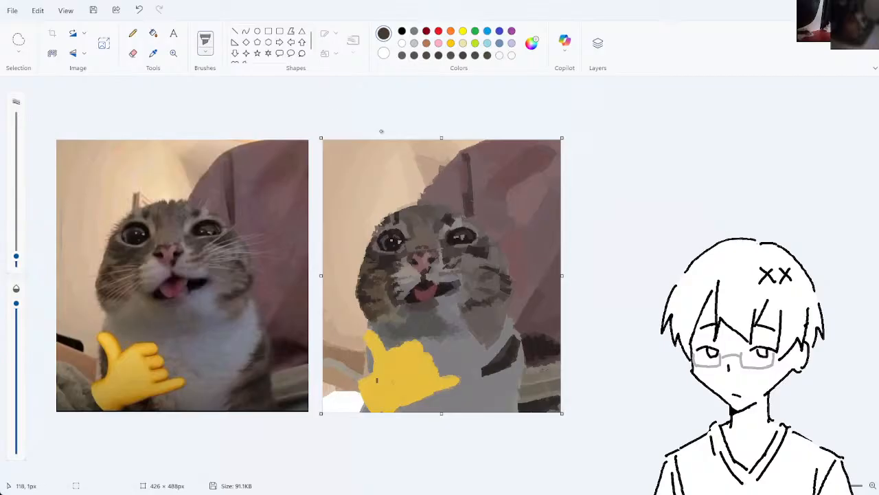
- Try to extend a dark stripe inward from the left cheek's edge with dark brown sampled there
left_click(153, 52)
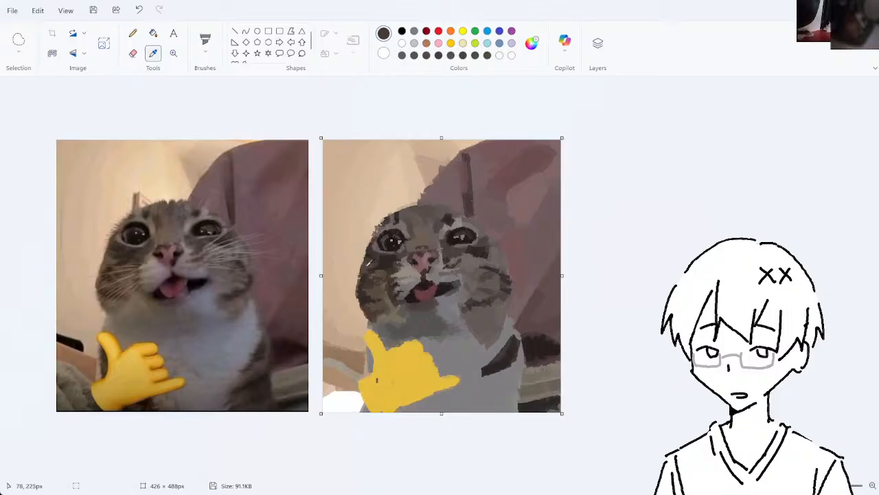
left_click(362, 270)
left_click_drag(371, 276, 383, 288)
key("ctrl+z")
key("ctrl+z")
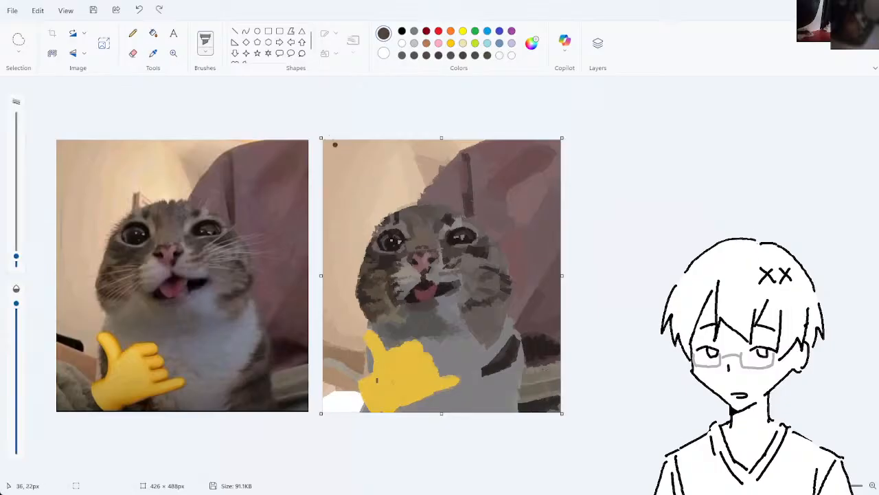
- Soften the lower left cheek with medium and dark brown sampled beside the muzzle
left_click(154, 53)
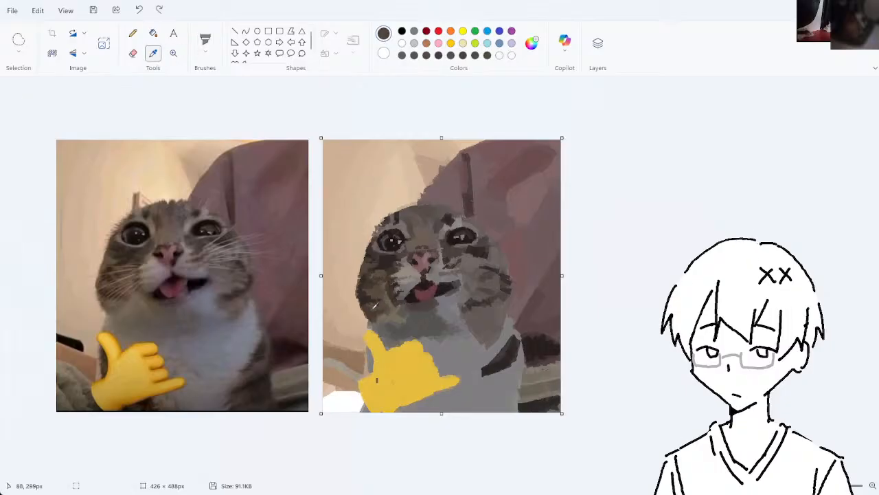
left_click(391, 281)
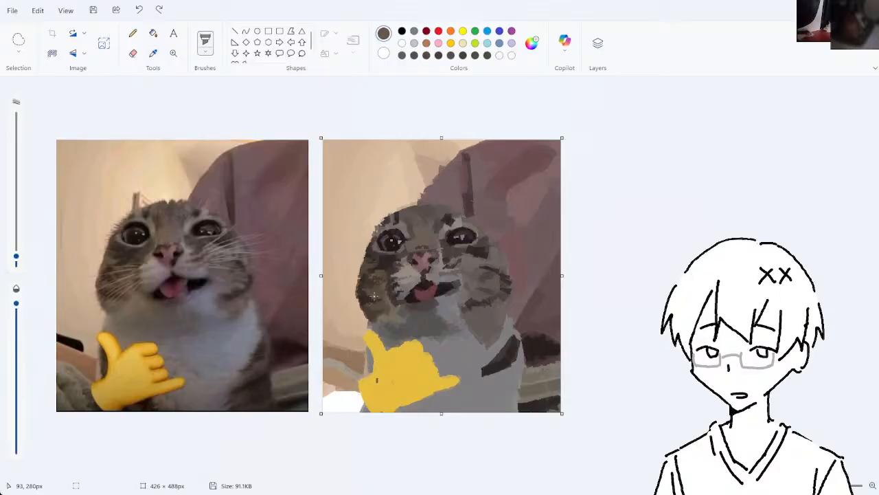
left_click(154, 52)
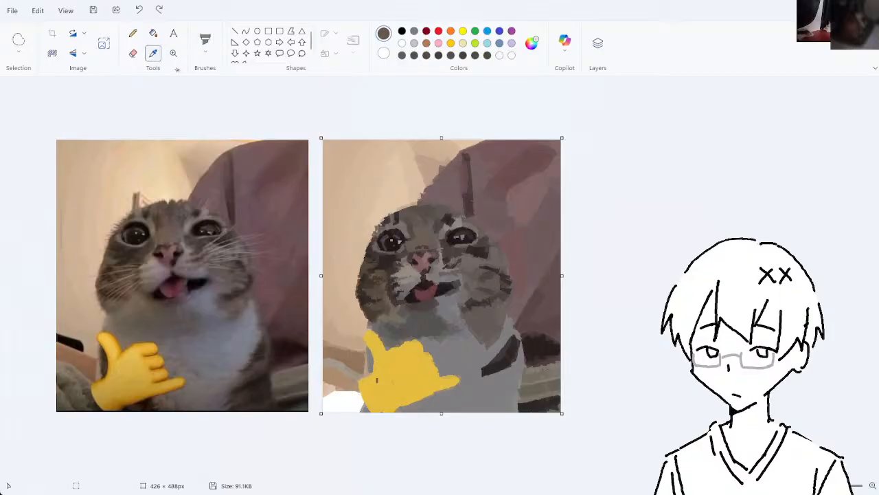
left_click(382, 290)
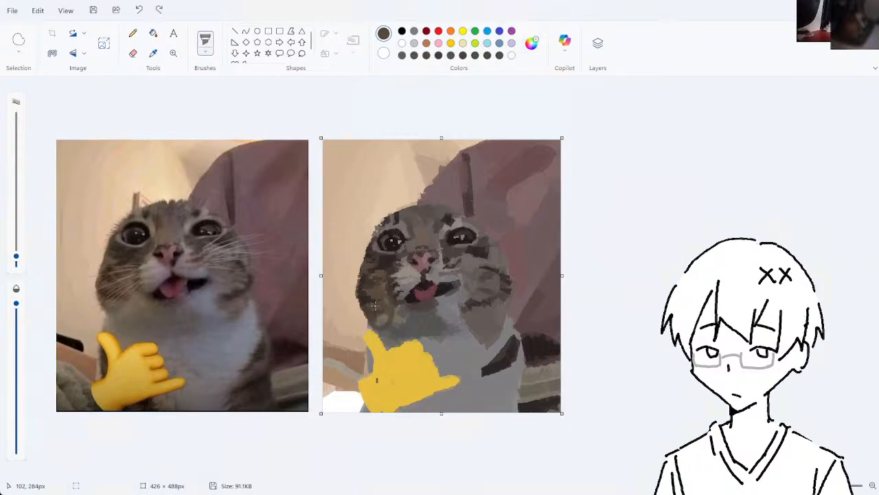
- Enlarge the brush slightly and layer medium and dark brown sampled from the middle of the left cheek over its fur
left_click_drag(16, 255, 17, 247)
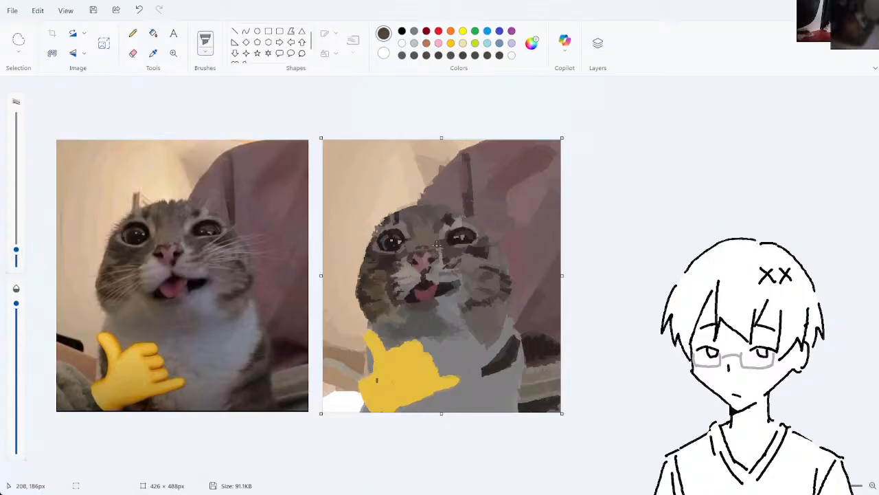
left_click(153, 53)
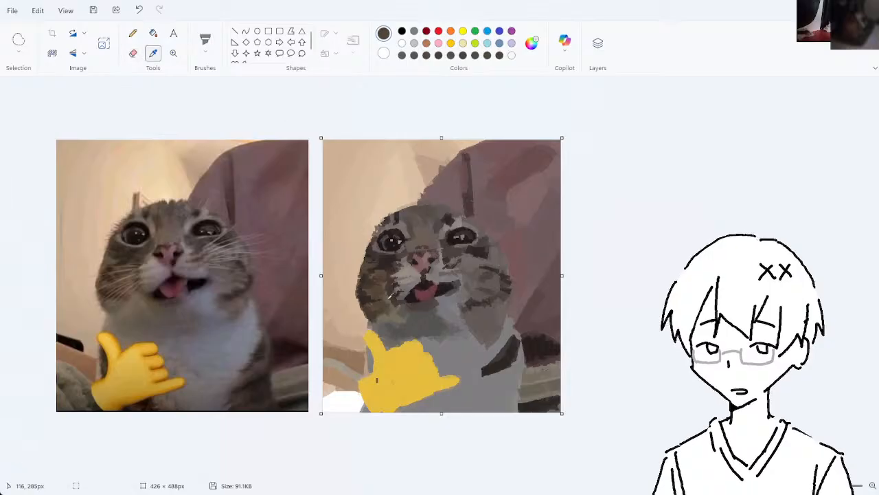
left_click(387, 287)
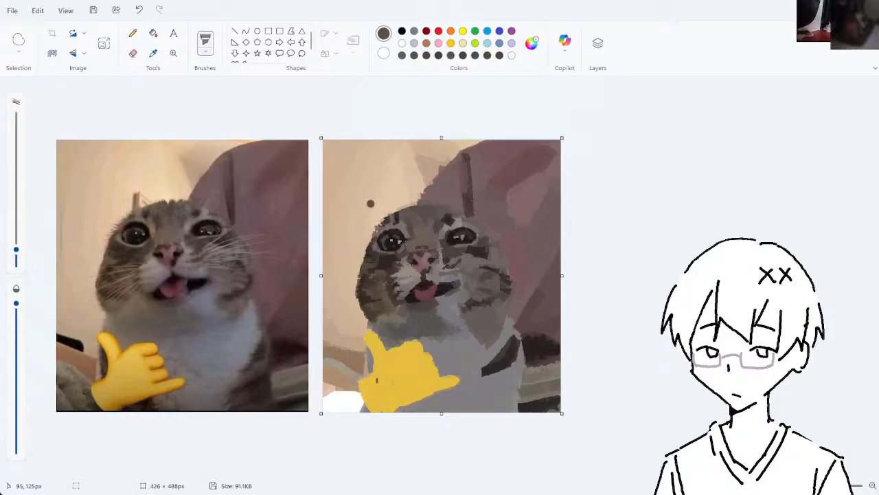
left_click(154, 52)
left_click(373, 281)
left_click(153, 53)
left_click(378, 279)
left_click_drag(380, 285, 380, 298)
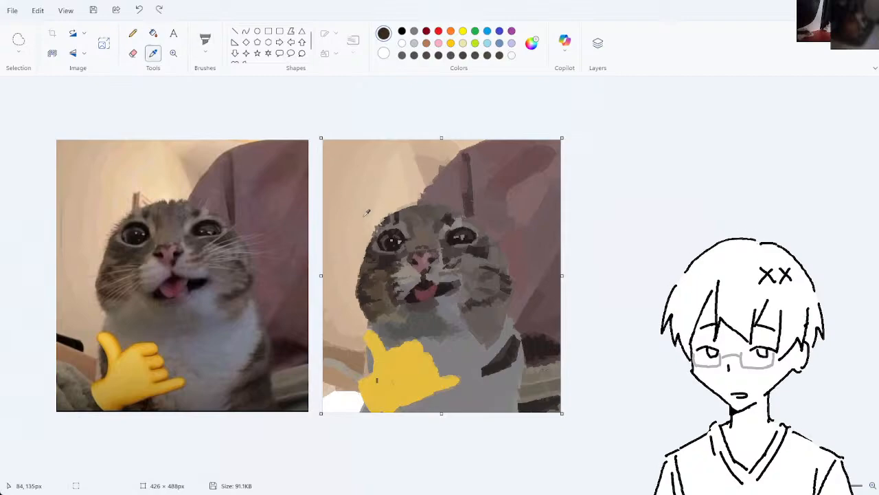
- Add dark grey fur strokes below the left eye with sampled colours, undoing the last near-black stroke
left_click(375, 265)
left_click_drag(374, 270, 369, 265)
left_click(153, 54)
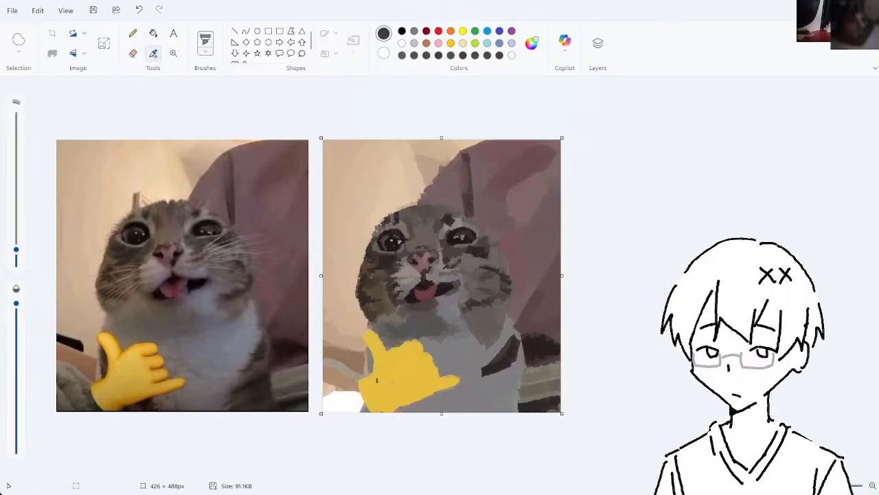
left_click(385, 265)
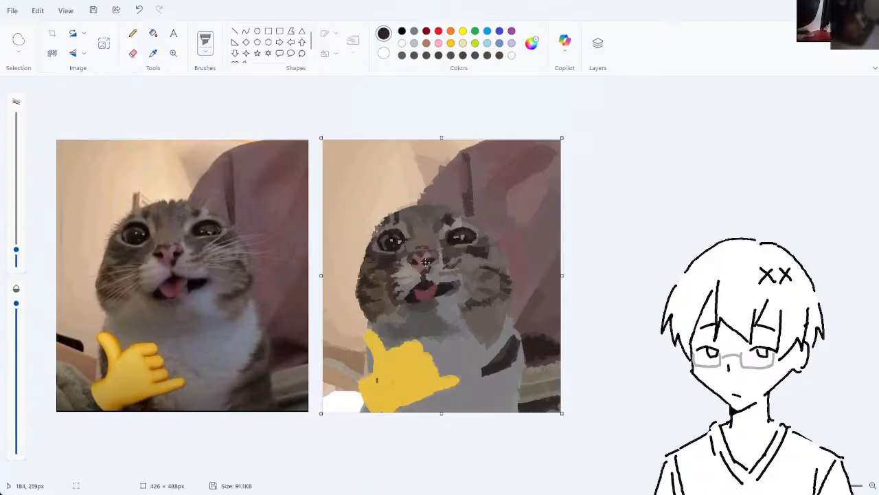
key("ctrl+z")
- Paint dark stripes across the middle of the left cheek with near-black brown sampled there
left_click(153, 53)
left_click(382, 281)
left_click(381, 284)
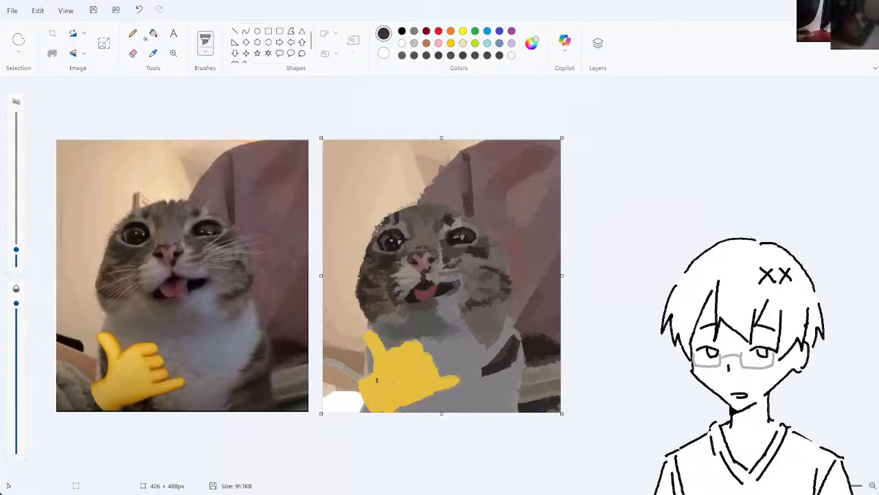
left_click(153, 54)
left_click(376, 289)
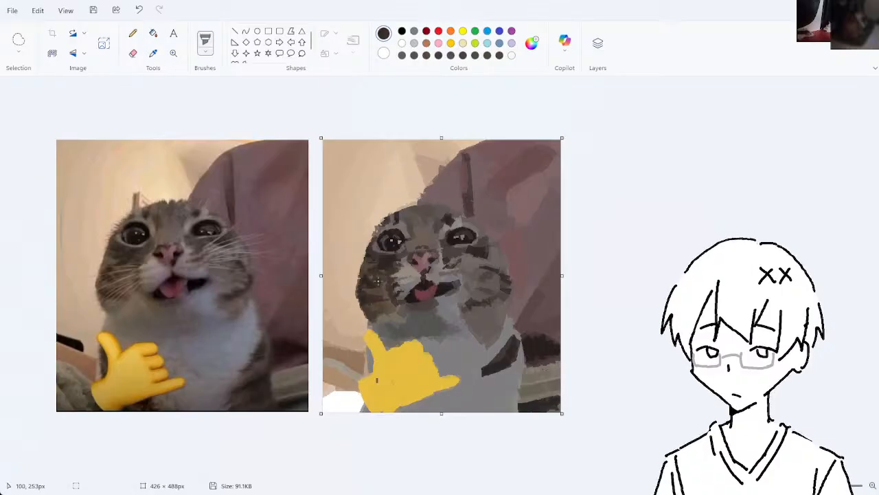
- Try to add further dark strokes to the centre of the left cheek with a resampled dark brown
left_click_drag(382, 282, 377, 295)
key("ctrl+z")
left_click(154, 54)
left_click(378, 284)
key("ctrl+z")
- Break up the left cheek's dark stripes beside the muzzle with sampled mid-brown and reddish dark brown
left_click(154, 54)
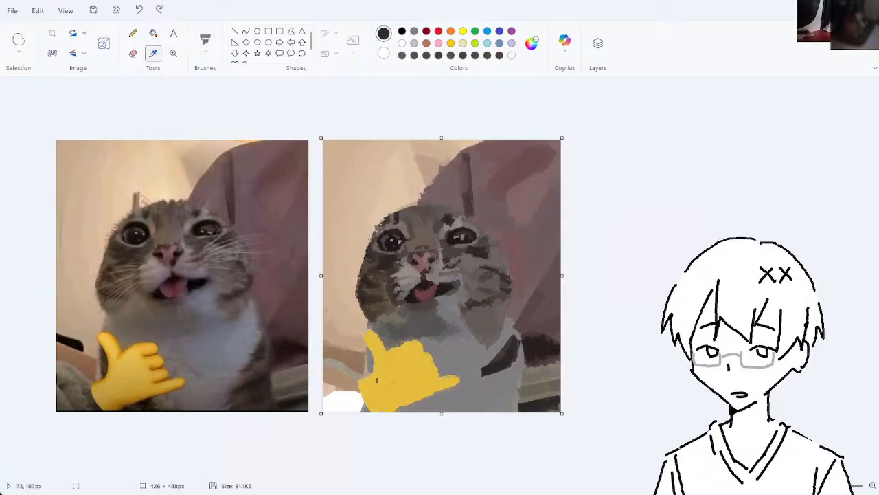
left_click(389, 294)
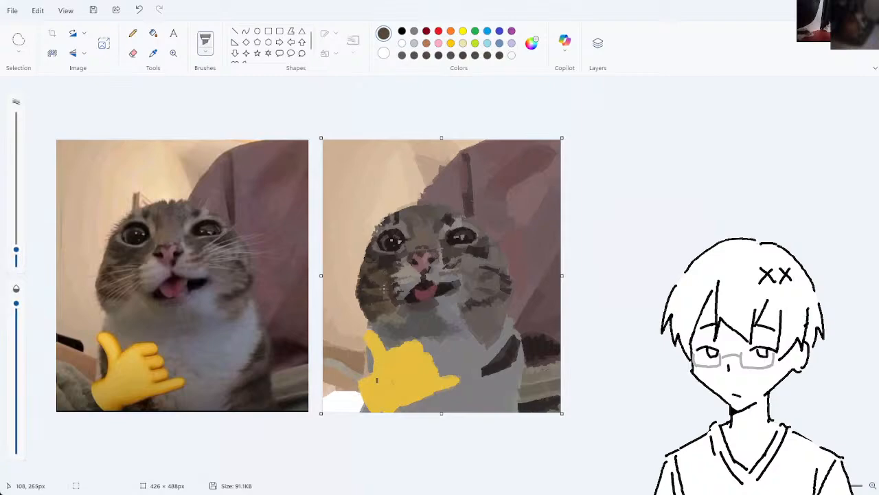
left_click(154, 53)
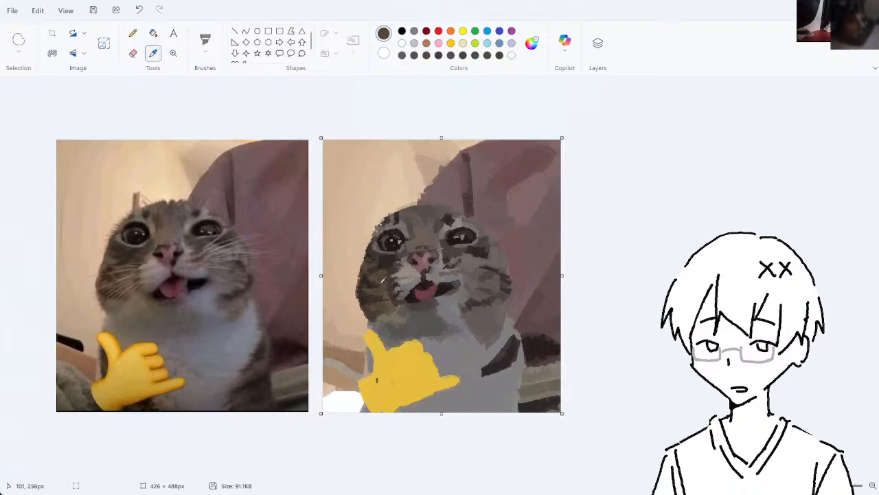
left_click(389, 277)
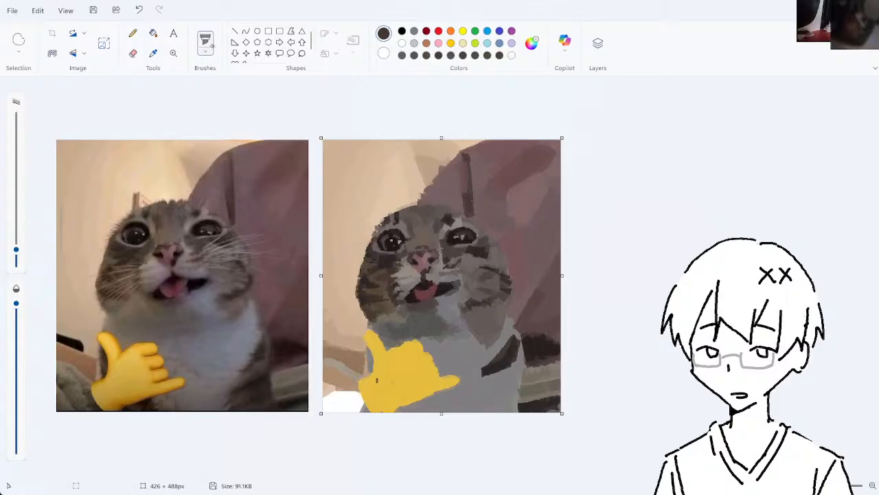
- Touch up the forehead markings above the right eye with dark and mid-grey tones sampled from the painting
left_click(153, 53)
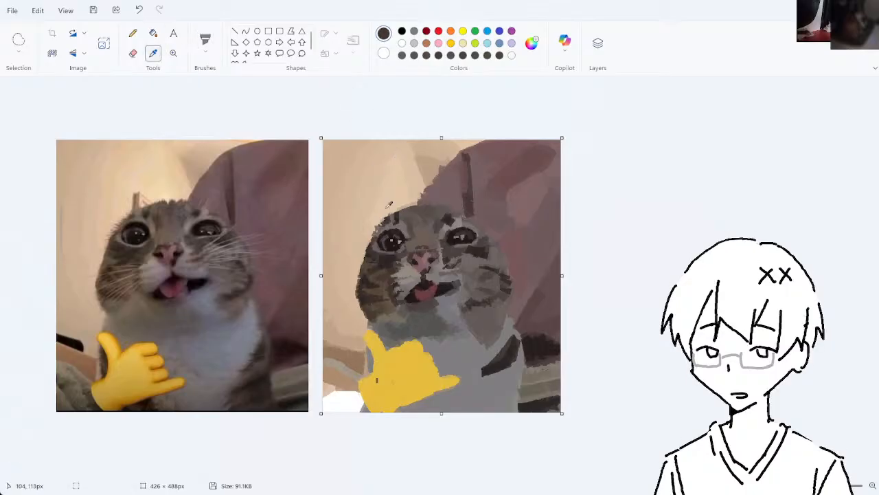
left_click(444, 219)
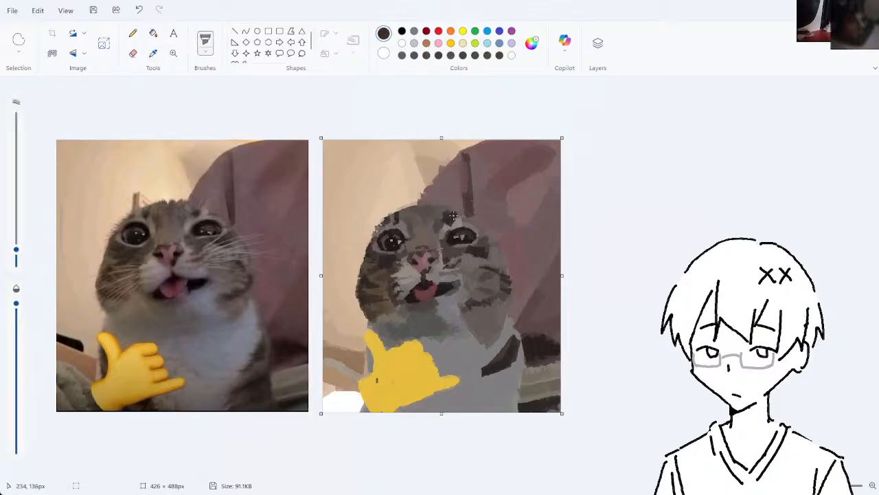
left_click(153, 53)
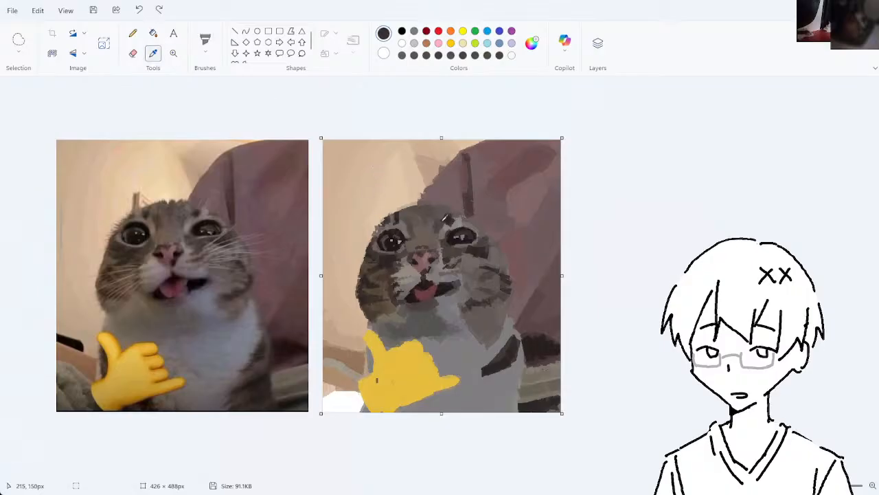
left_click(428, 222)
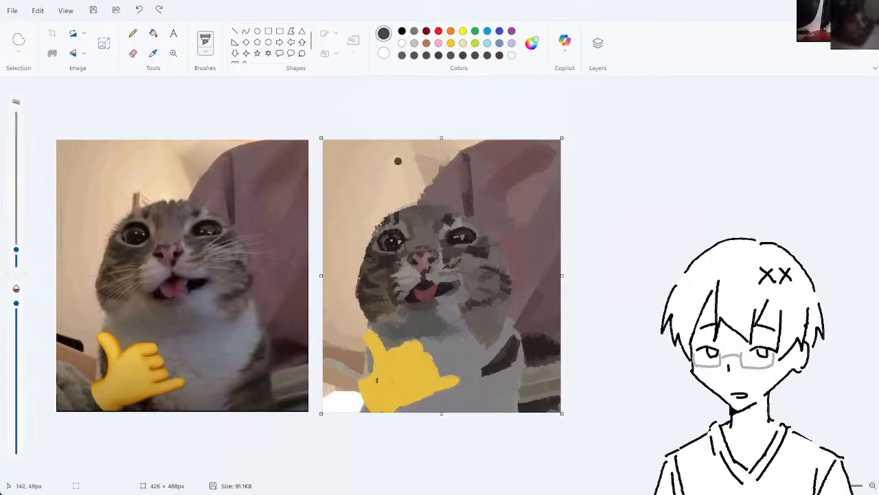
- Paint short dark stripes across the upper forehead with near-black sampled from the right cheek and the forehead itself
left_click(153, 53)
left_click(488, 249)
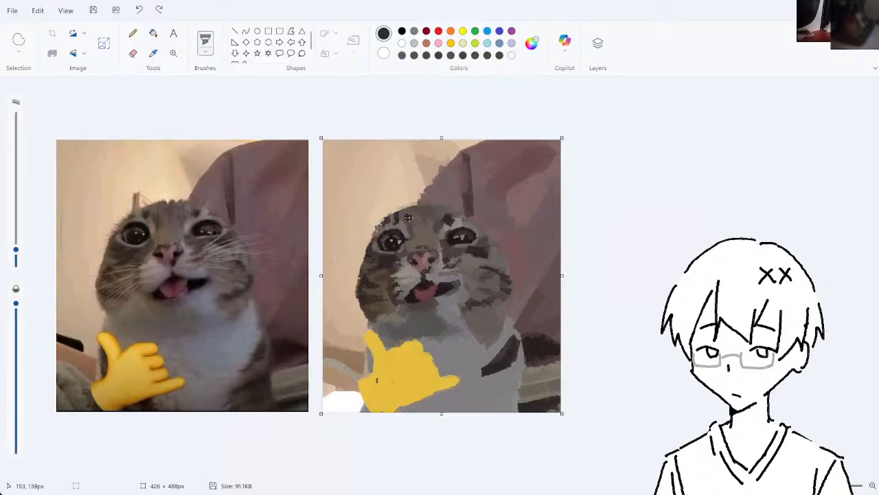
left_click_drag(416, 211, 424, 218)
left_click(154, 53)
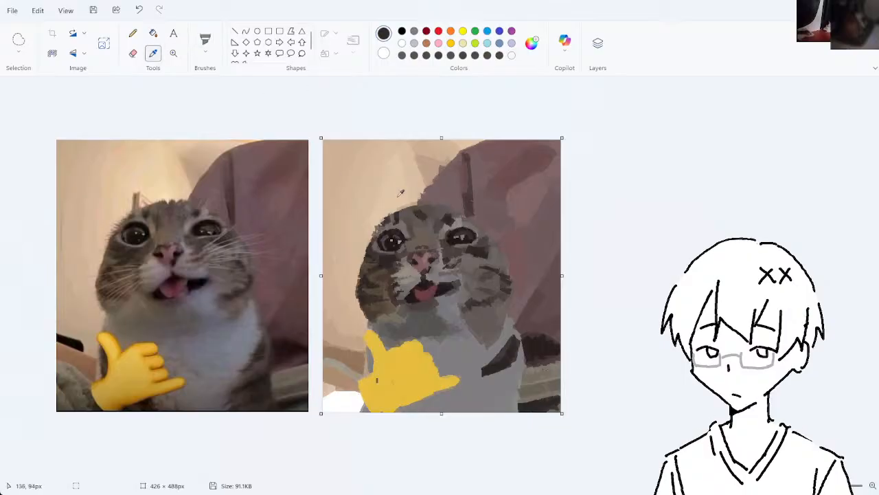
left_click(419, 214)
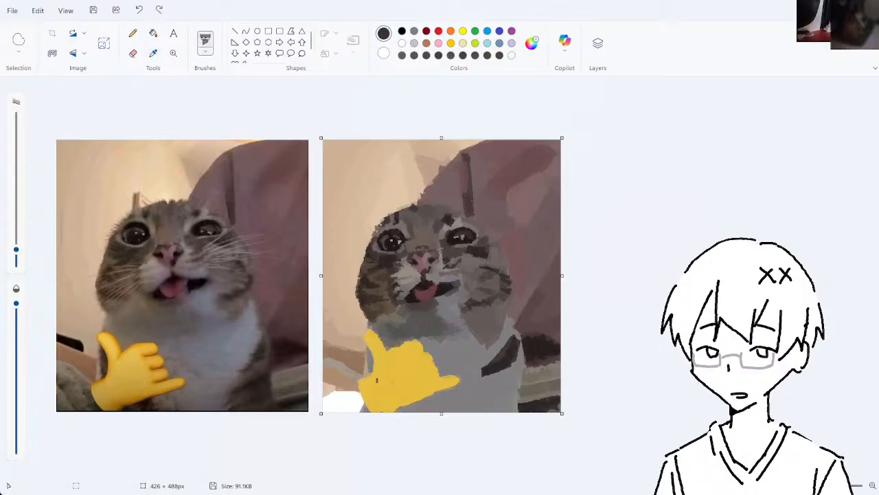
- Rework the forehead stripes above the nose with dark grey sampled from the top of the head, undoing misplaced strokes
left_click(152, 53)
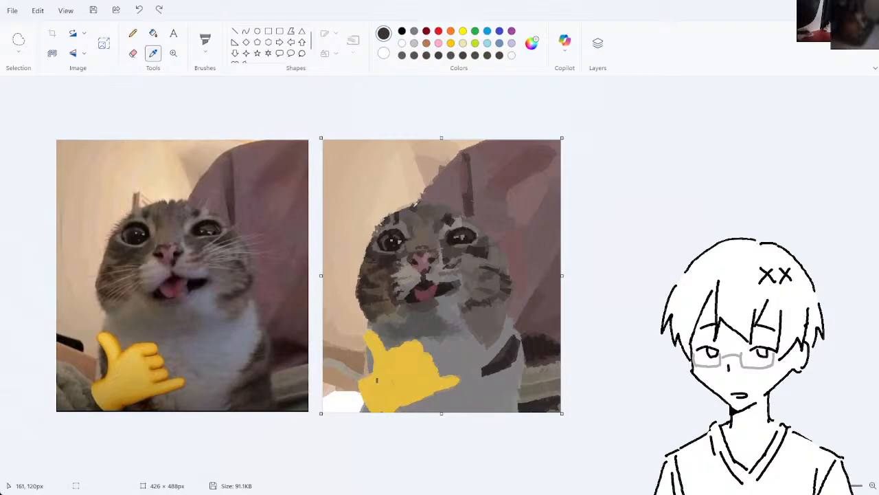
left_click(413, 207)
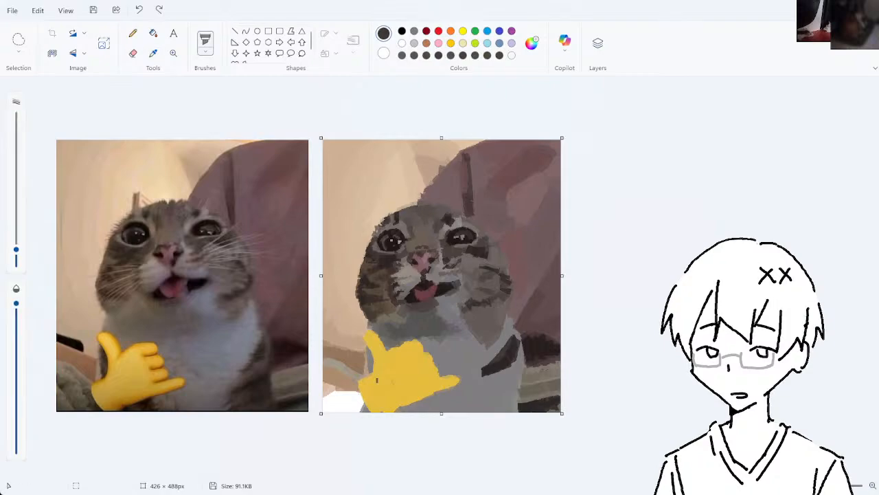
left_click_drag(409, 220, 410, 232)
key("ctrl+z")
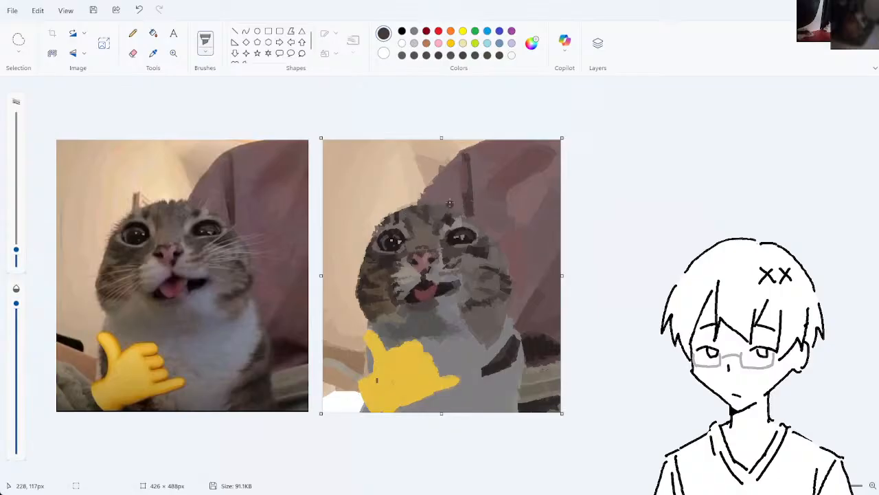
key("ctrl+z")
left_click_drag(427, 224, 421, 216)
key("ctrl+z")
- Soften the forehead stripes between the eyes with mid-grey and greyish-brown fur tones sampled there
left_click(152, 53)
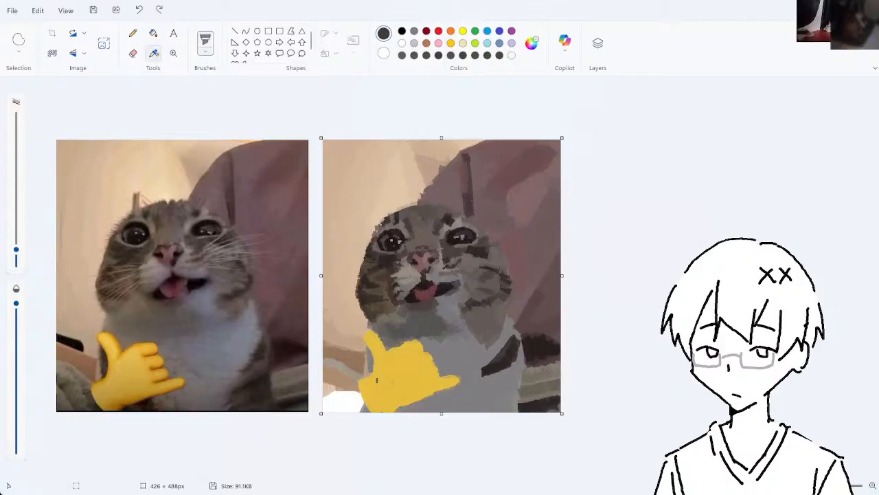
left_click(416, 216)
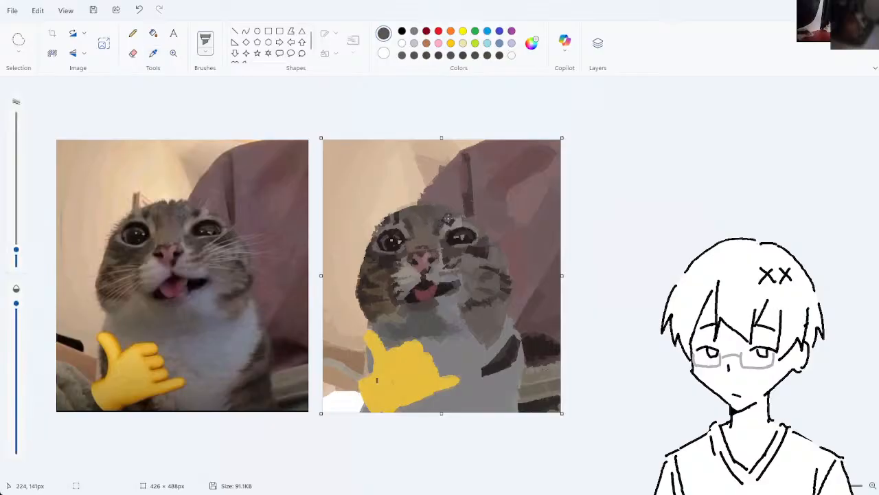
left_click(153, 53)
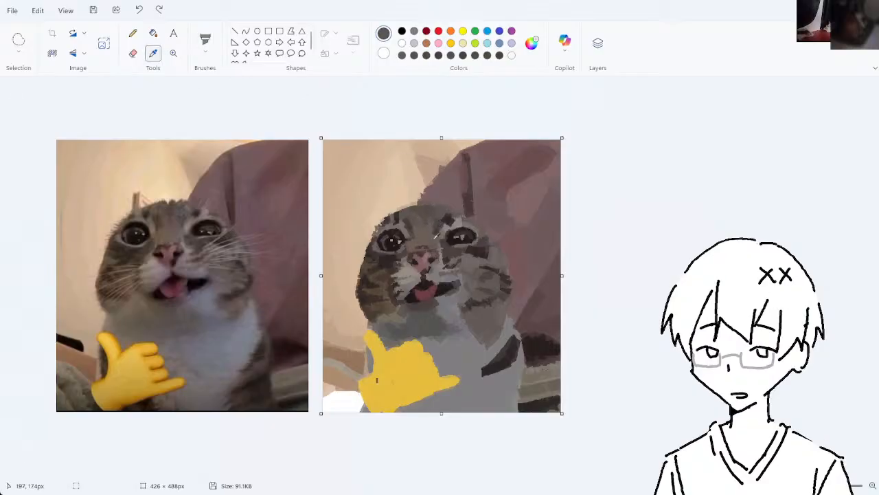
left_click(434, 226)
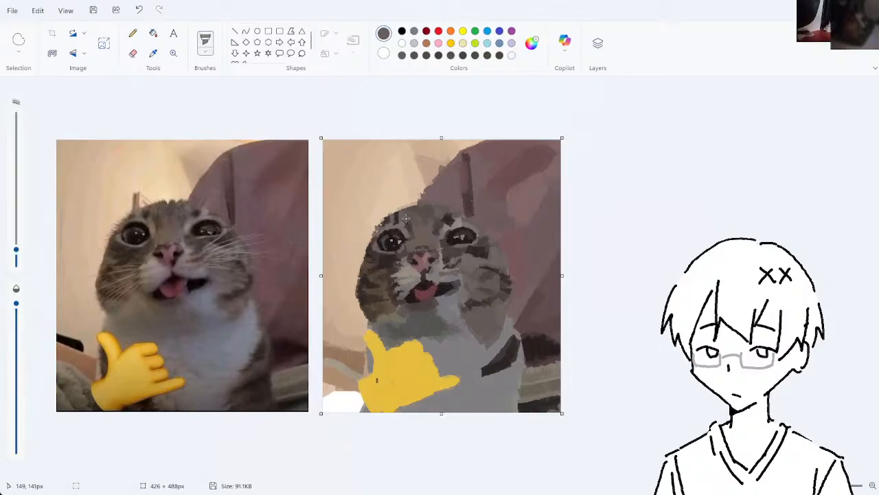
left_click(153, 53)
left_click(411, 213)
- Try to paint over the sofa edge just above the head with sampled light beige
left_click(153, 55)
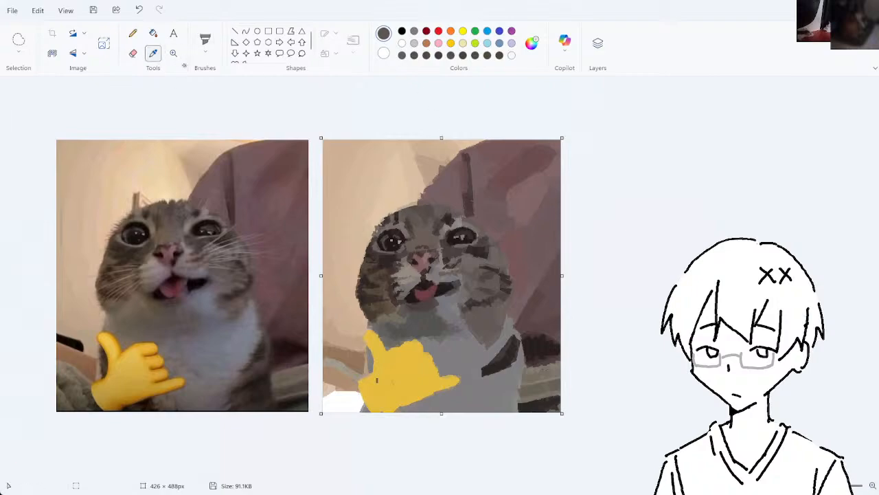
left_click(426, 196)
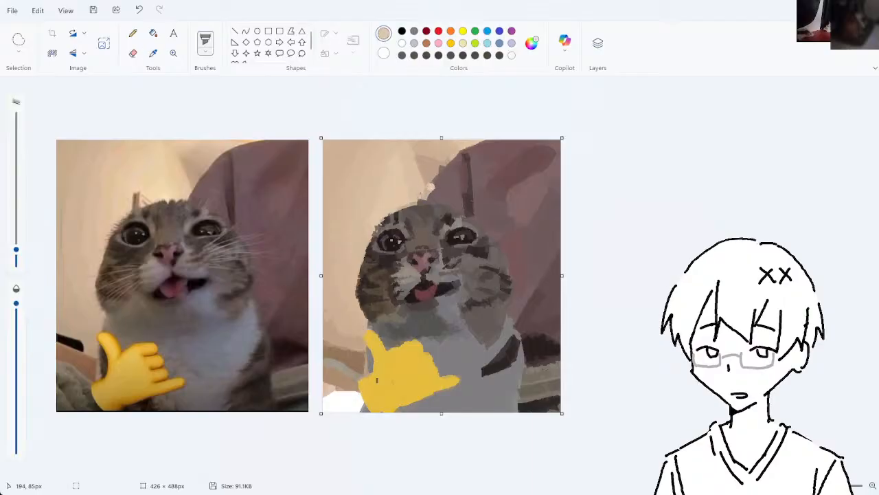
left_click_drag(431, 186, 429, 194)
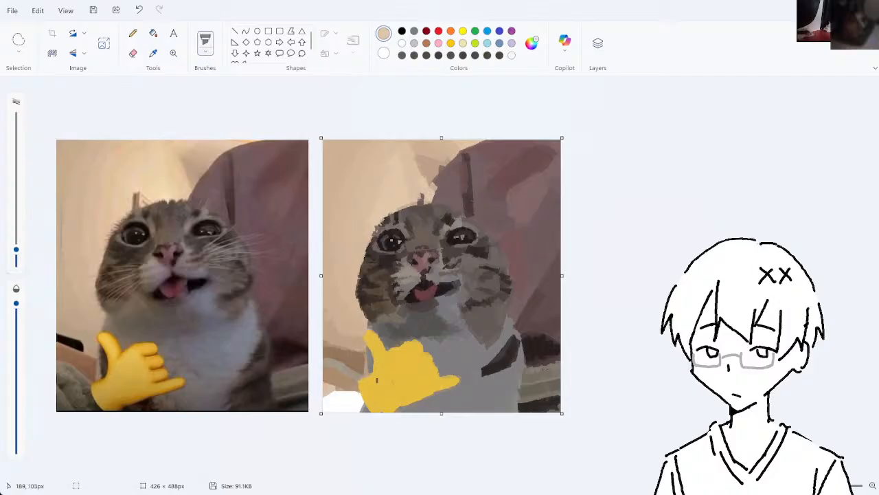
key("ctrl+z")
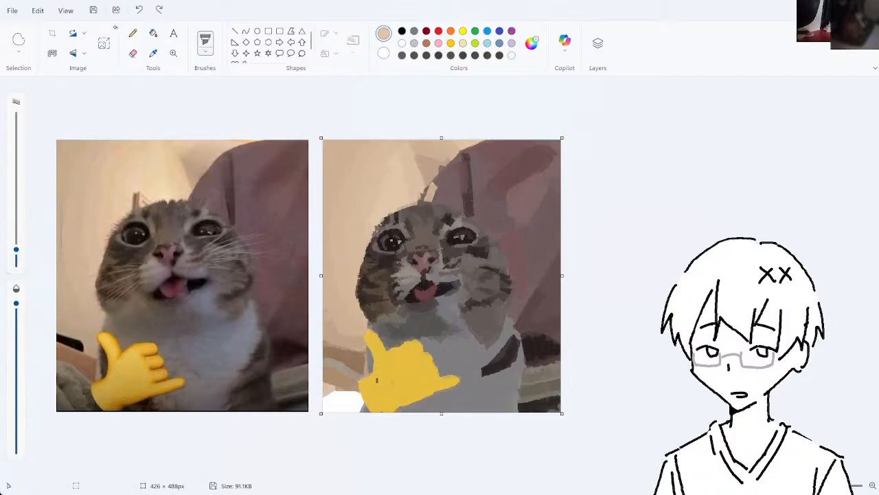
key("ctrl+z")
- Extend the light beige wall over the sofa edge above the head, undoing misplaced strokes
left_click(161, 53)
left_click(426, 183)
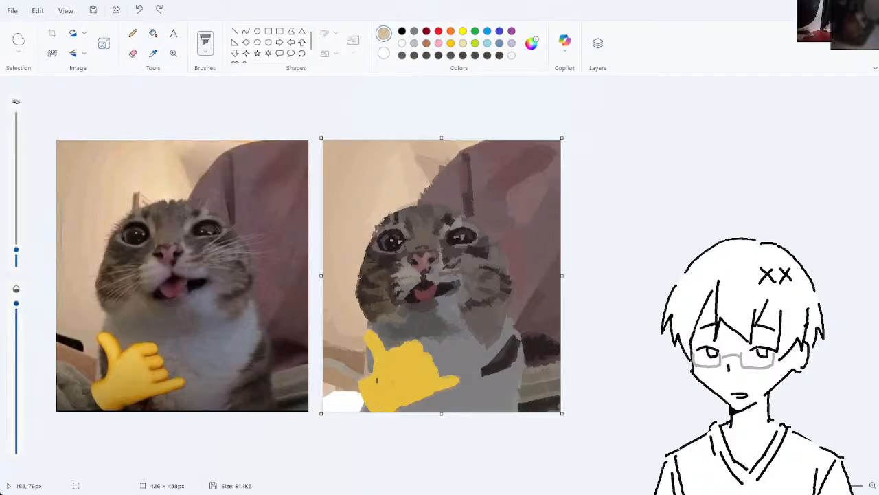
mouse_move(425, 183)
left_mouse_down()
mouse_move(414, 160)
mouse_move(437, 203)
mouse_move(413, 205)
mouse_move(424, 192)
left_mouse_up()
key("ctrl+z")
key("ctrl+z")
key("ctrl+z")
key("ctrl+z")
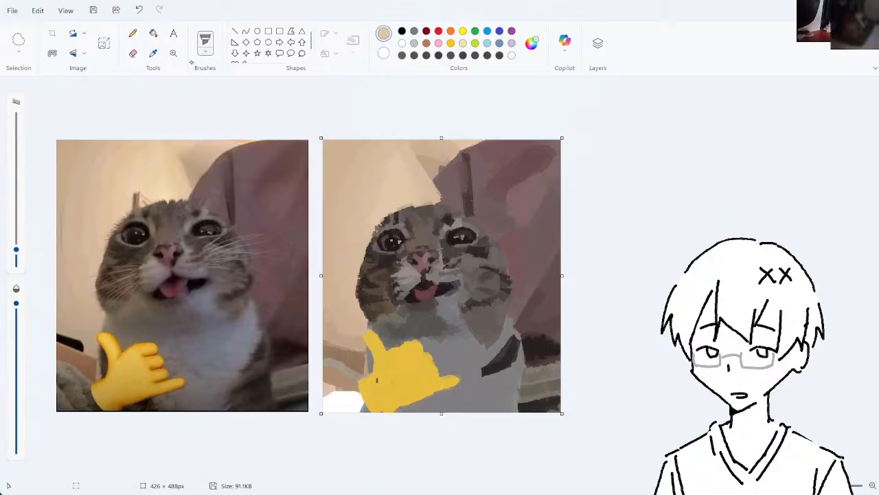
- Redefine the boundary between wall and sofa above the head with sampled tan and mauve-brown
left_click(153, 53)
left_click(433, 163)
left_click(153, 53)
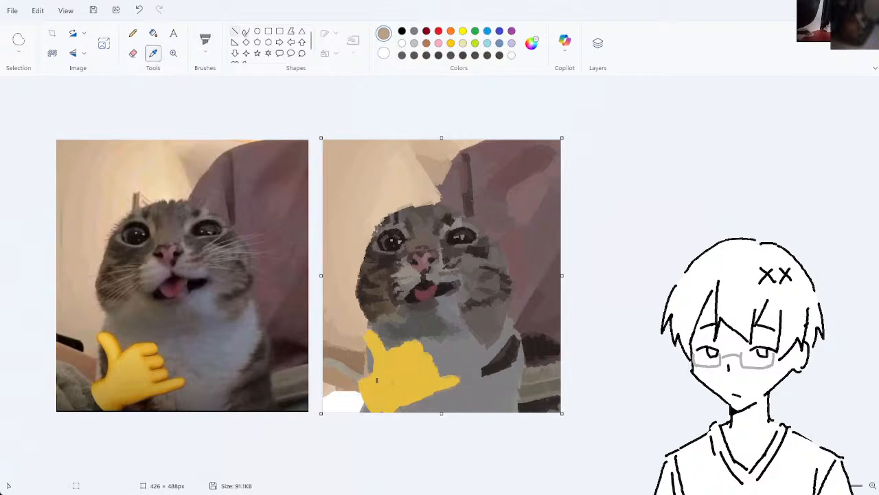
left_click(443, 185)
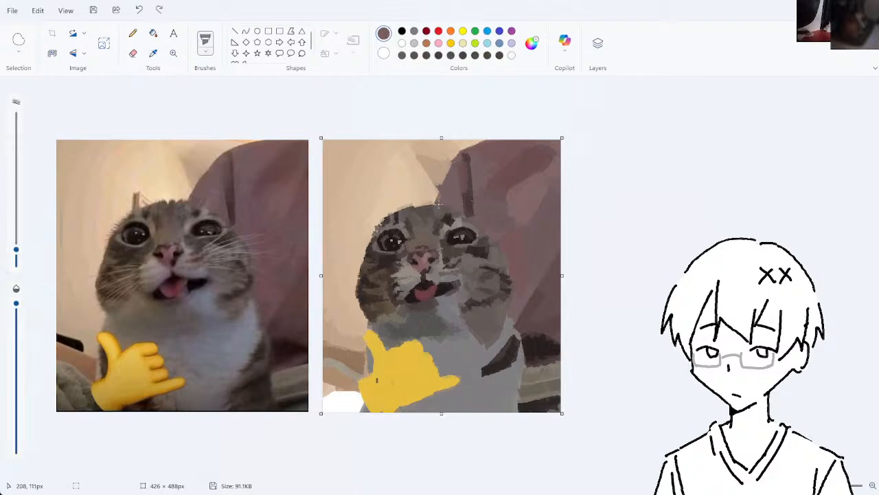
left_click(153, 53)
left_click(447, 182)
- Trim the sofa's upper edge with sampled light beige and repaint the sofa beside the head in mauve-brown
left_click(153, 53)
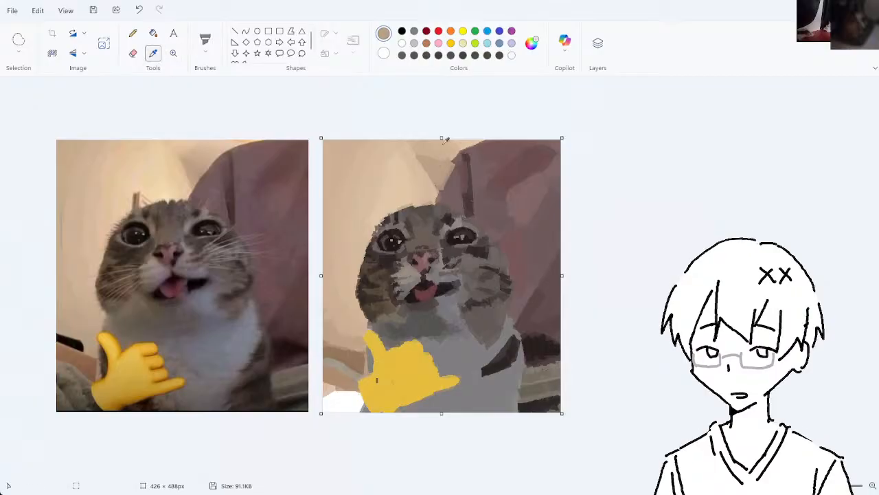
left_click(452, 155)
key("ctrl+z")
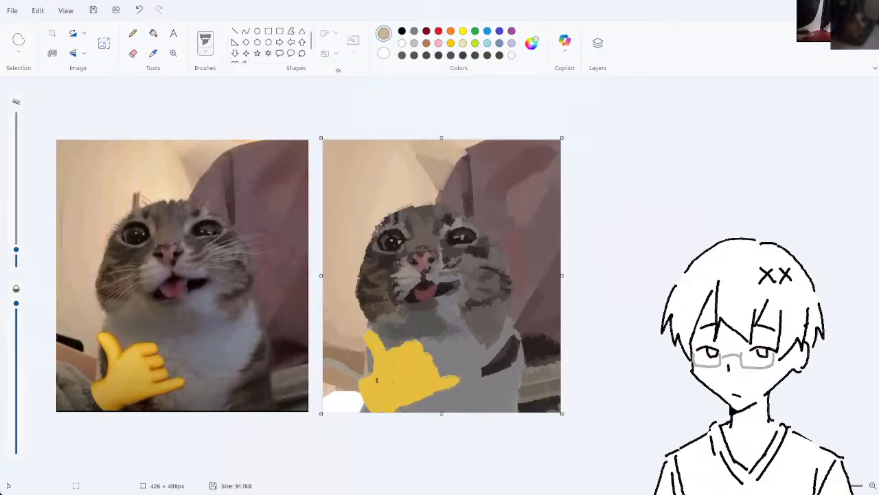
left_click(153, 53)
left_click(472, 140)
left_click(154, 53)
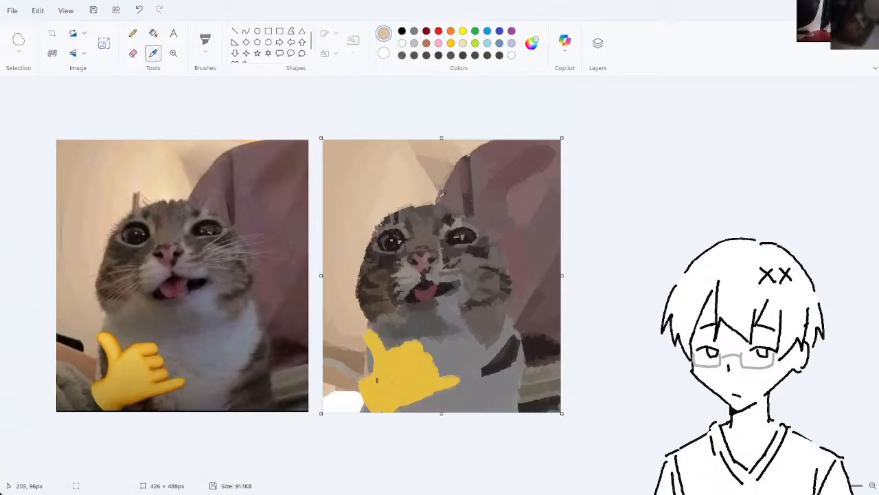
left_click(464, 205)
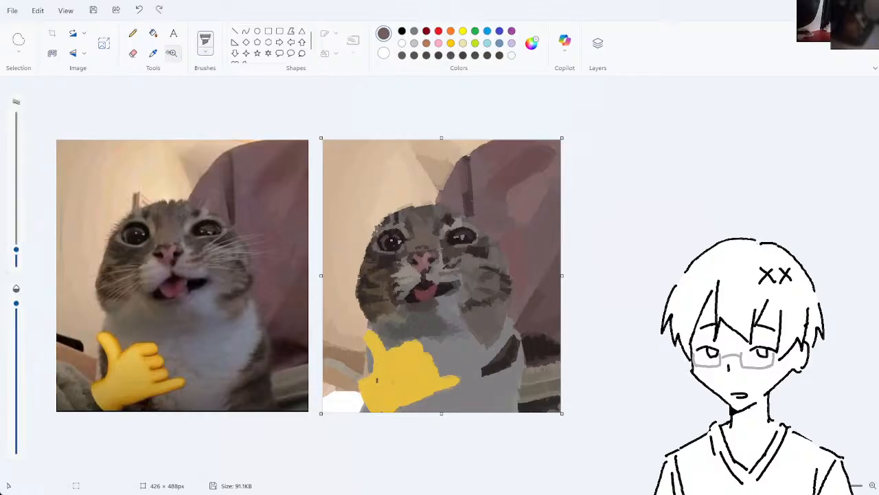
- Reshape the outline at the top of the head with sampled fur grey and wall beige, undoing misplaced strokes
left_click(153, 53)
left_click(420, 206)
left_click(154, 53)
left_click(423, 199)
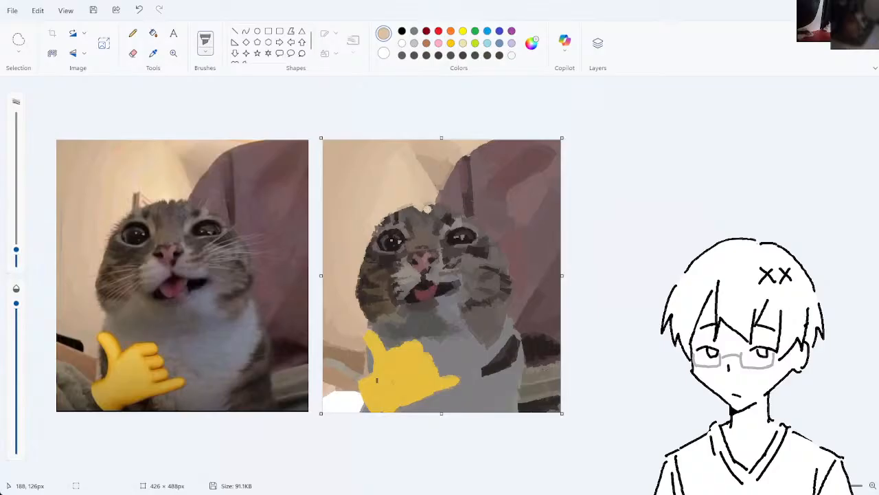
key("ctrl+z")
key("ctrl+z")
left_click_drag(418, 212, 425, 204)
key("ctrl+z")
key("ctrl+z")
- Add short grey-brown fur strokes along the upper left edge of the head
left_click(152, 53)
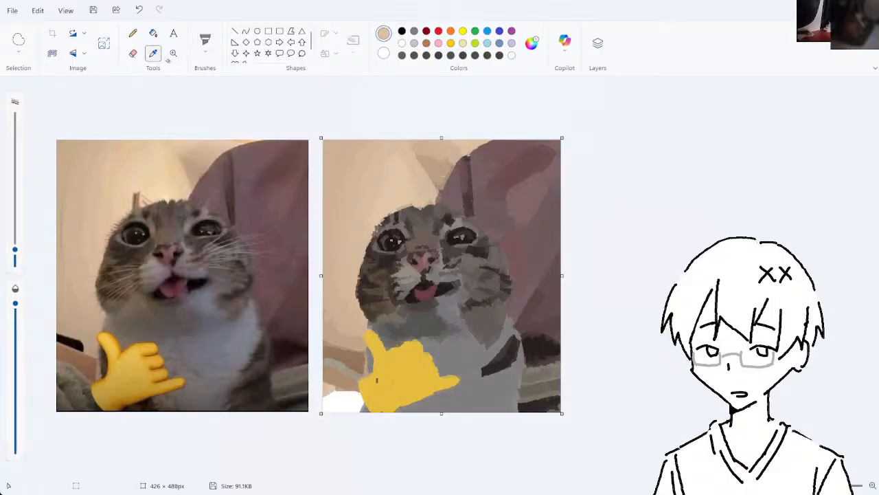
left_click(414, 203)
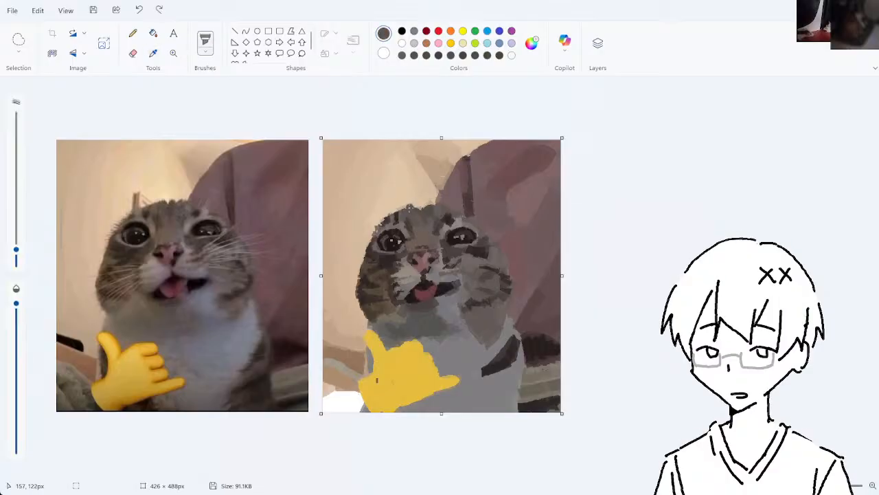
key("ctrl+z")
left_click_drag(405, 211, 411, 209)
- Clean up the sofa along the head's upper right edge with sampled mauve-brown and darken the fur beside the right eye
left_click(155, 54)
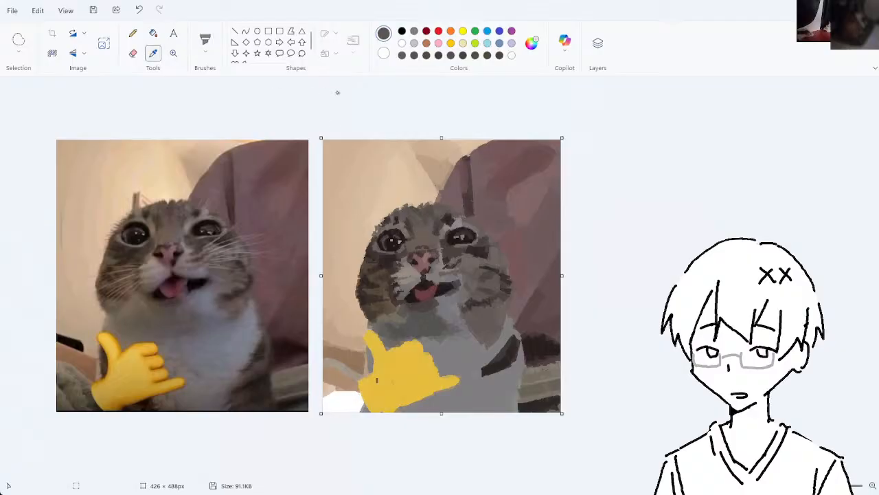
left_click(451, 200)
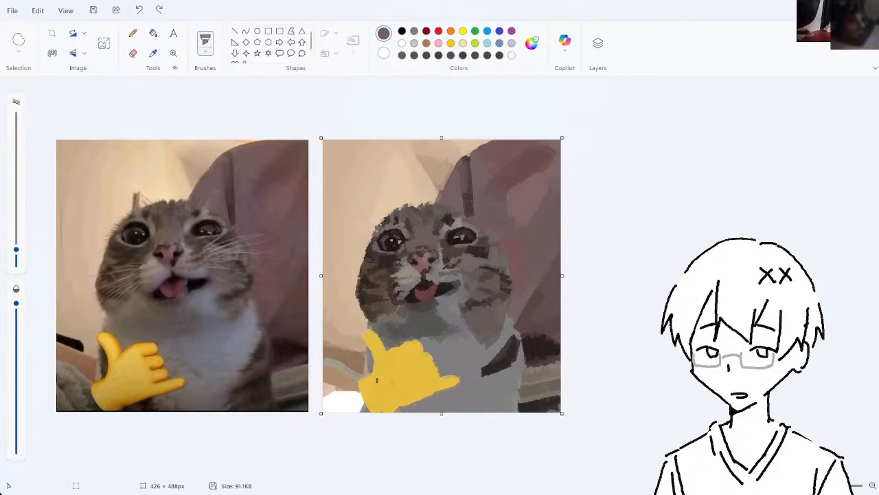
left_click(153, 53)
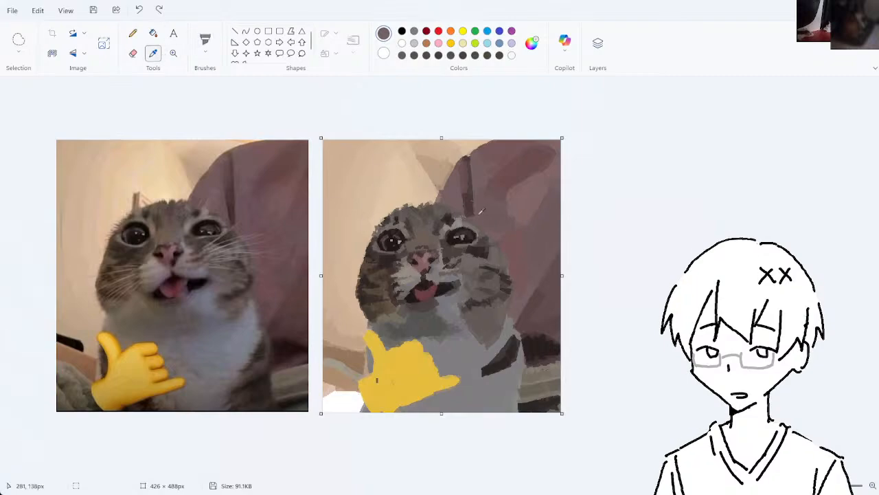
left_click(492, 220)
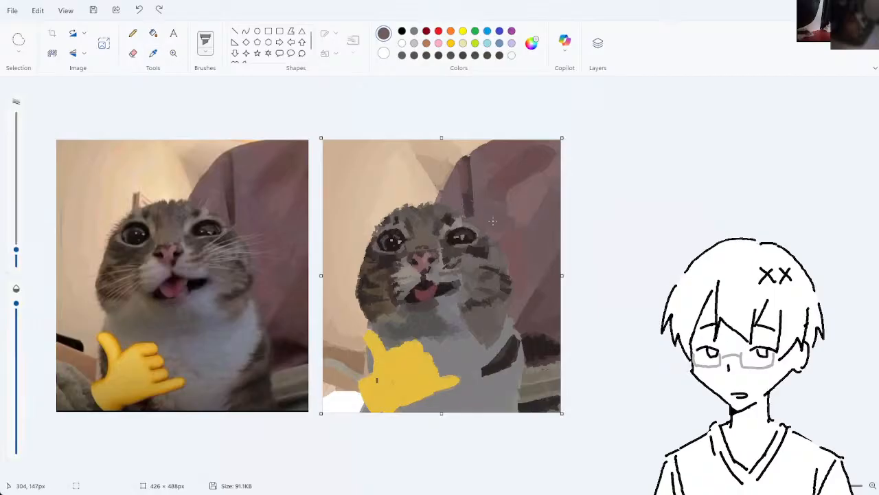
left_click(153, 53)
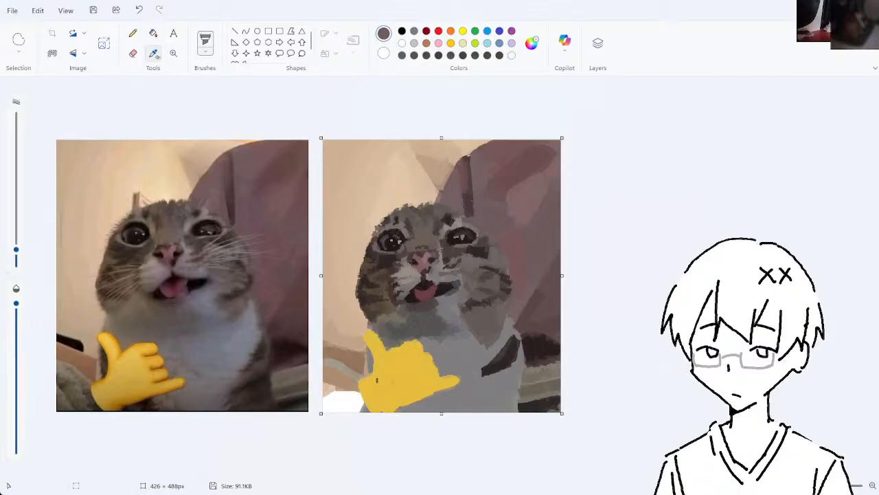
left_click(488, 239)
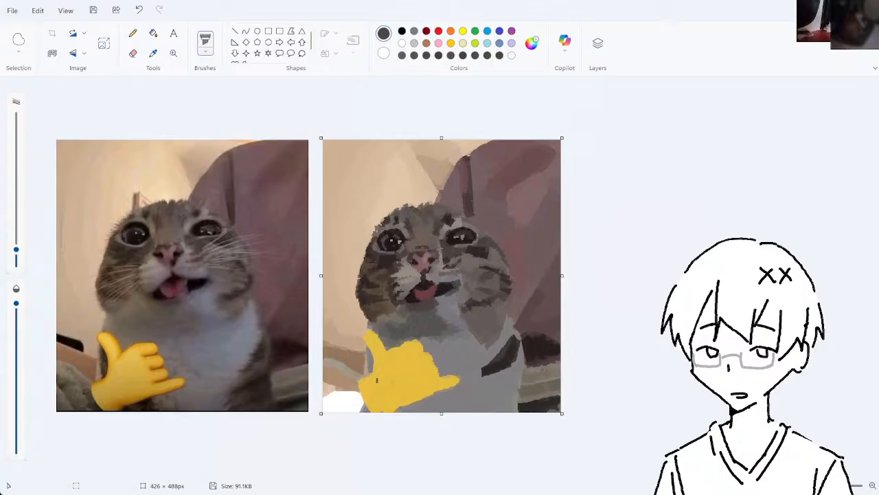
- Touch up the dark marking above the left eye with sampled near-black and dark grey, undoing misplaced strokes
left_click(153, 53)
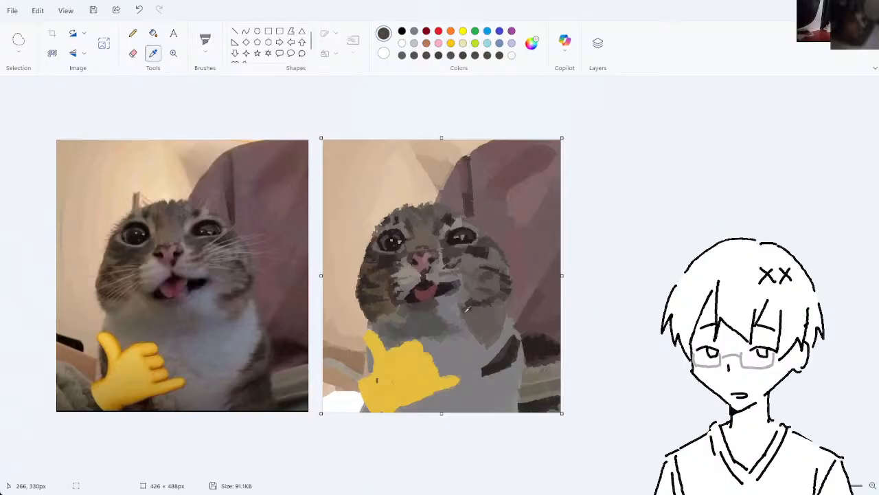
left_click(395, 218)
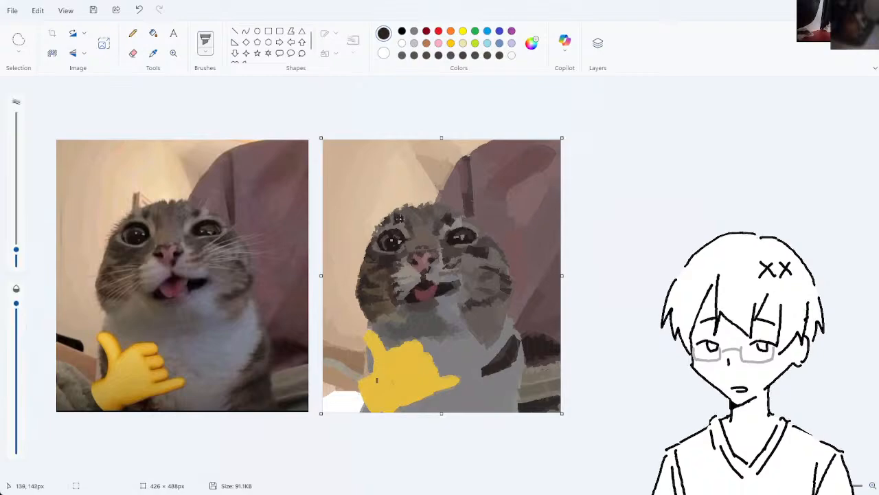
left_click_drag(400, 215, 402, 224)
key("ctrl+z")
left_click(153, 53)
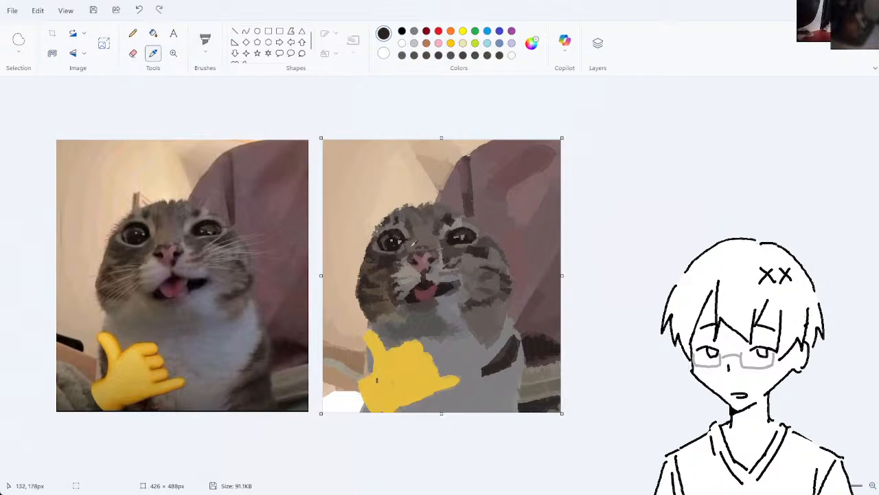
left_click(403, 217)
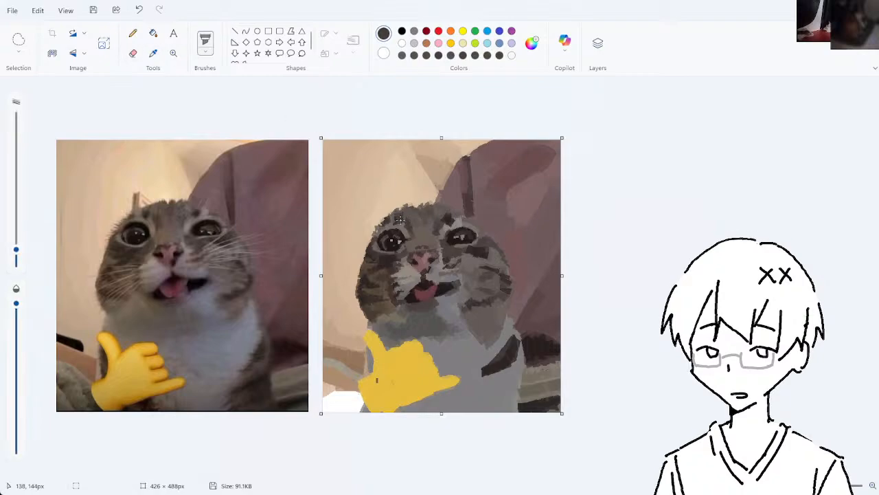
key("ctrl+z")
mouse_move(397, 219)
left_mouse_down()
mouse_move(418, 205)
mouse_move(398, 218)
mouse_move(406, 216)
left_mouse_up()
key("ctrl+z")
key("ctrl+z")
key("ctrl+z")
key("ctrl+z")
- Rework the marking above the left eye with sampled dark fur colour and trim the head's upper left edge with wall beige
left_click(154, 53)
left_click(448, 216)
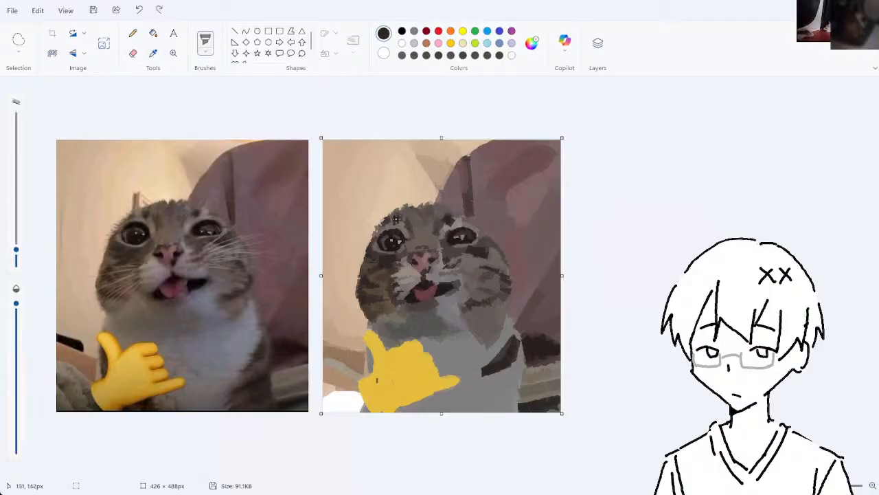
left_click_drag(395, 219, 412, 218)
key("ctrl+z")
left_click(153, 53)
left_click(378, 213)
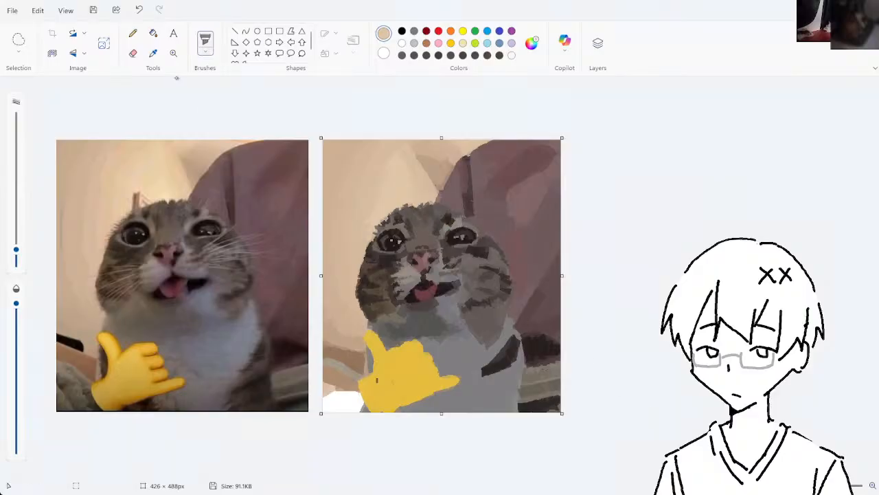
- Repaint the fur in the middle of the forehead with sampled grey-brown tones, undoing a misplaced stroke
left_click(153, 52)
left_click(433, 225)
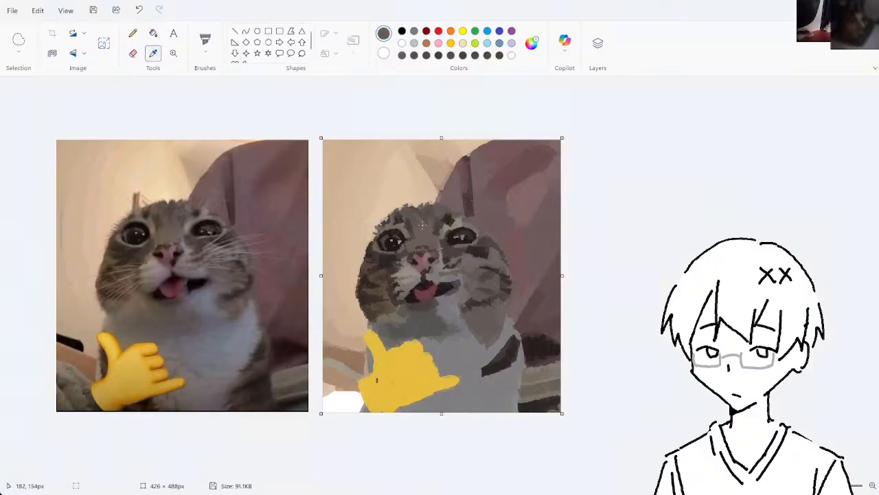
left_click(412, 219)
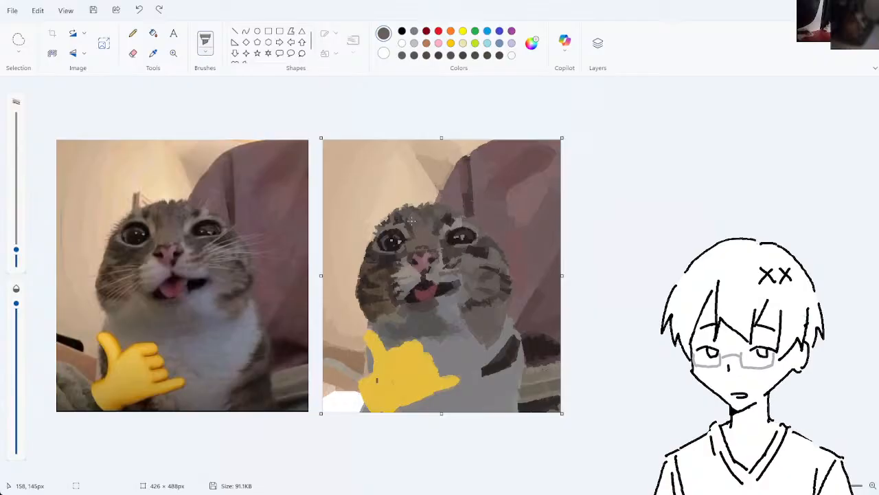
key("ctrl+z")
left_click(153, 53)
left_click(424, 230)
left_click(153, 53)
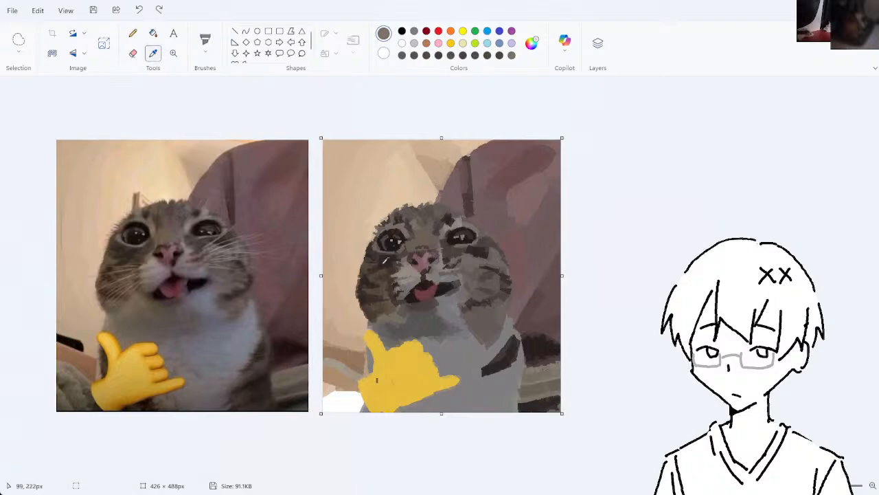
left_click(419, 227)
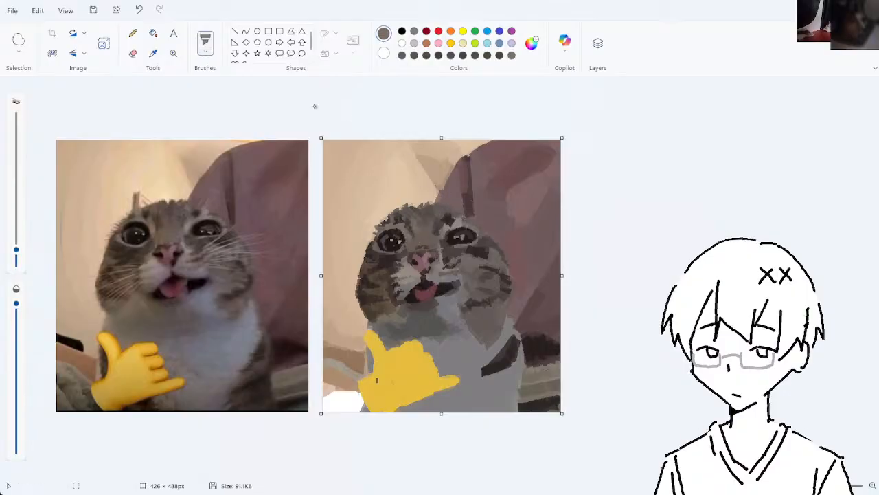
- Refine the fur between the eyes and beside the forehead stripe with sampled brown and grey, undoing misplaced strokes
left_click(153, 52)
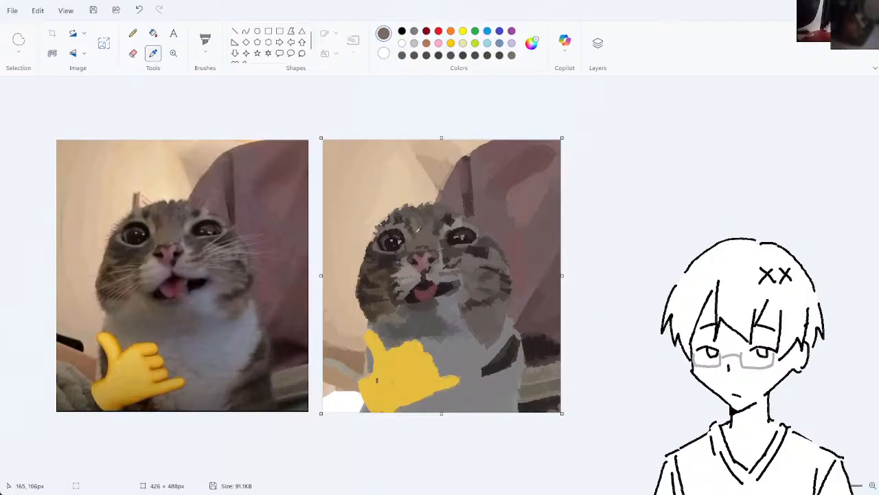
left_click(415, 232)
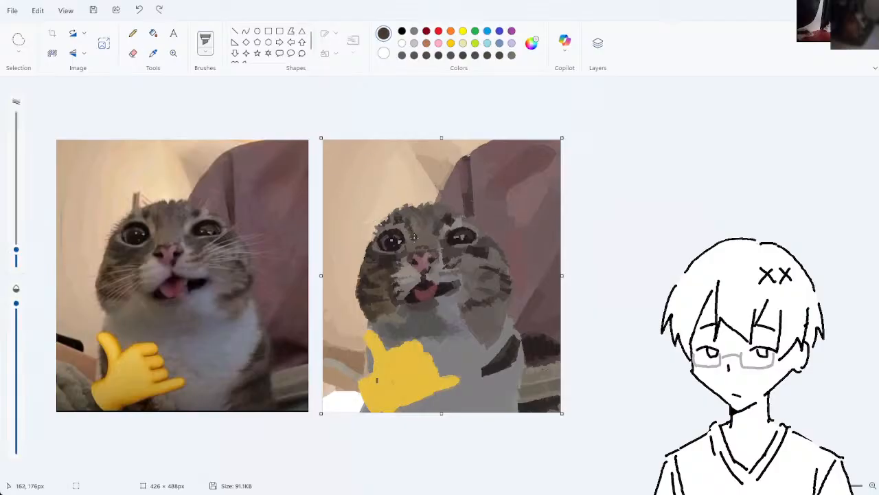
key("ctrl+z")
key("ctrl+z")
left_click(152, 53)
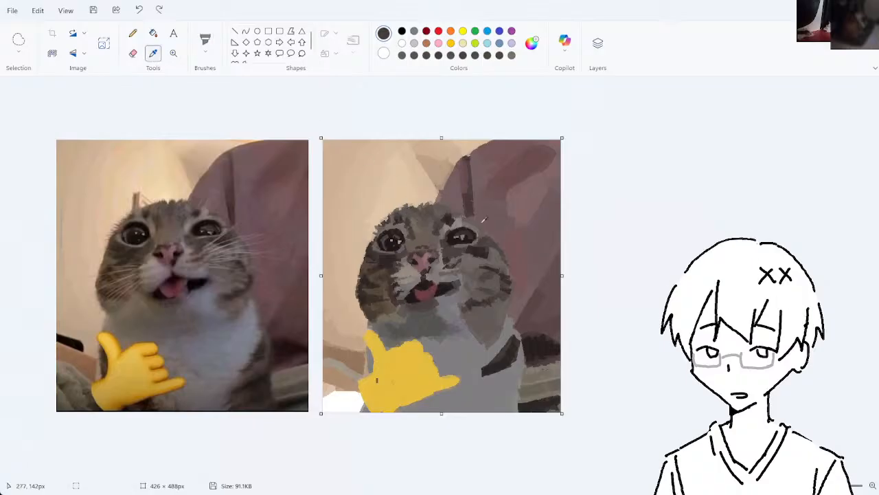
left_click(409, 222)
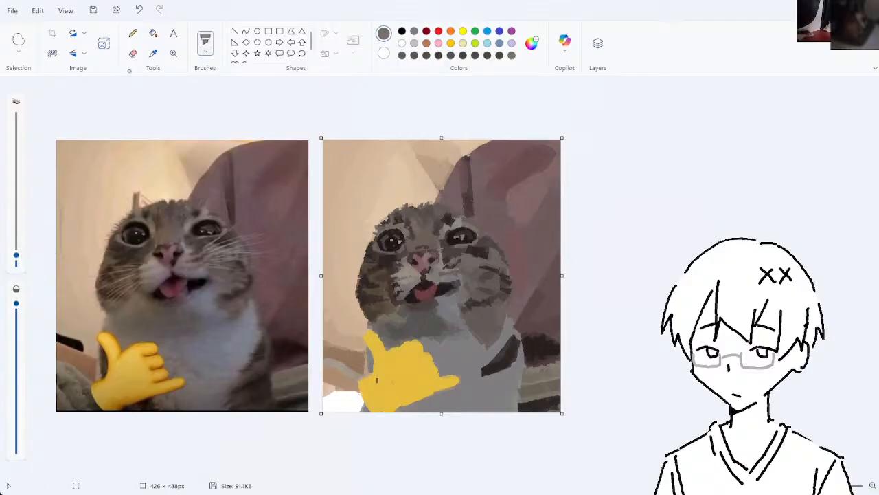
- Add thin dark grey strokes to the forehead and fill out the left cheek's lower edge with sampled brown fur colour
left_click(154, 52)
left_click(413, 216)
key("ctrl+z")
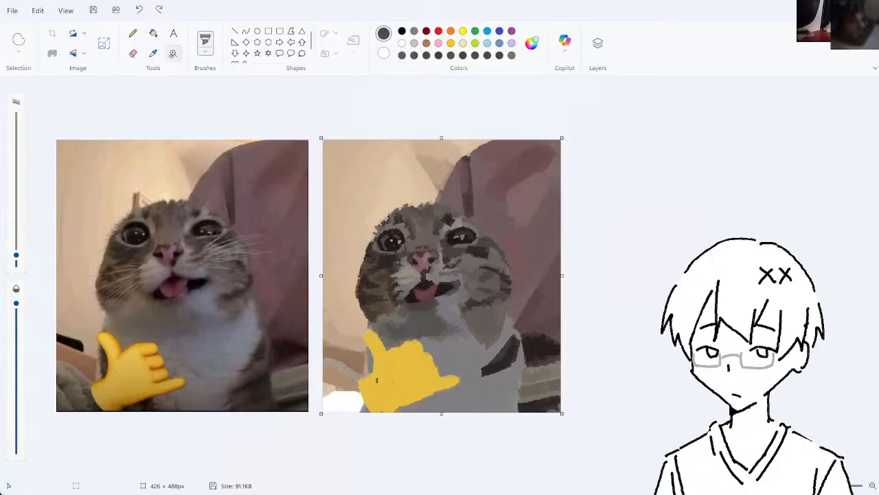
left_click(153, 53)
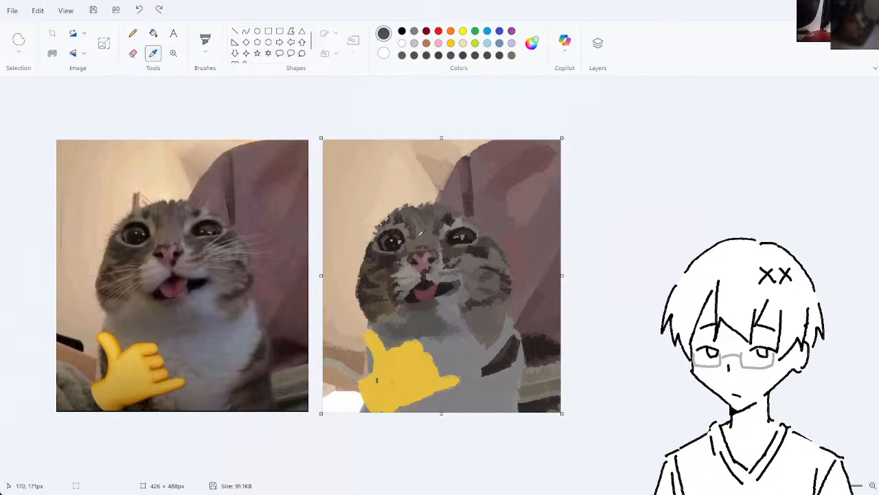
left_click(410, 221)
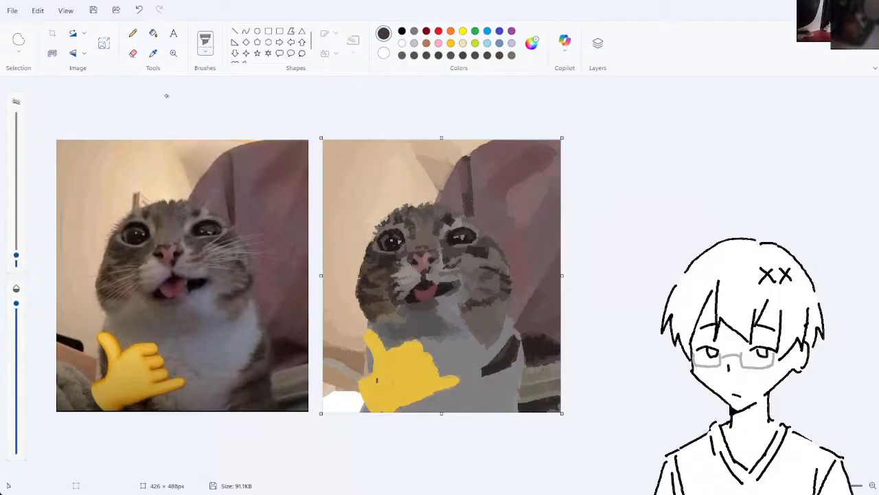
left_click(153, 53)
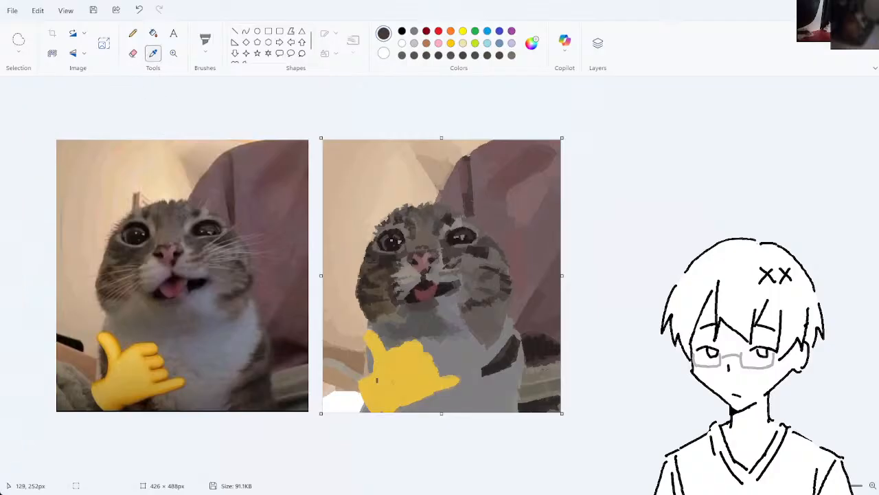
left_click(368, 314)
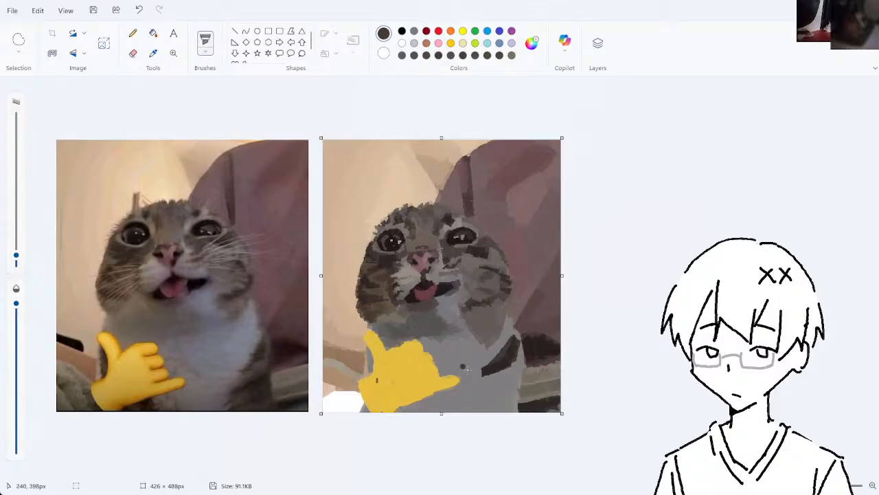
- Enlarge the brush and repaint the palm and fingers of the yellow hand in golden orange, undoing unsuitable strokes
left_click(153, 53)
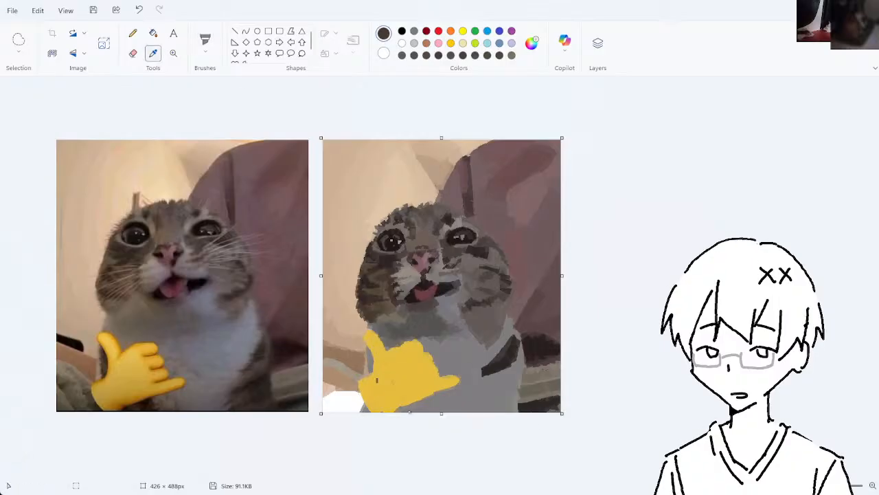
left_click(395, 347)
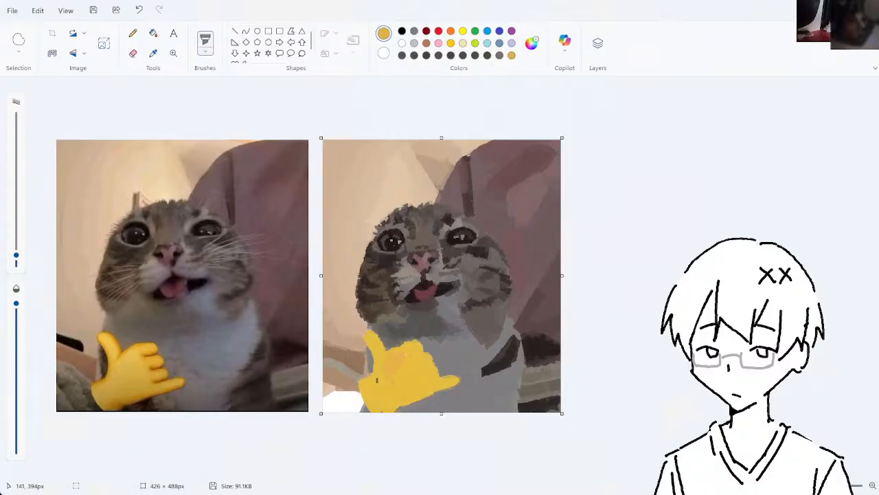
key("ctrl+z")
left_click_drag(15, 255, 16, 228)
mouse_move(386, 363)
left_mouse_down()
mouse_move(395, 349)
mouse_move(405, 363)
left_mouse_up()
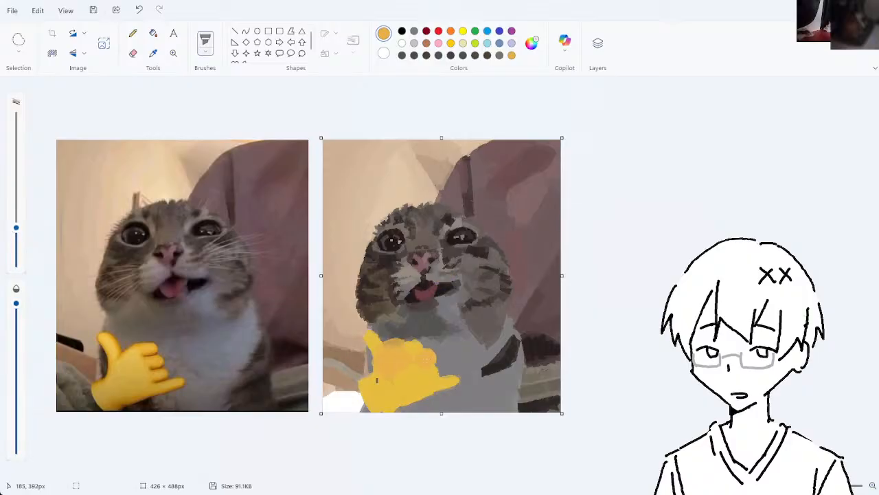
left_click(153, 53)
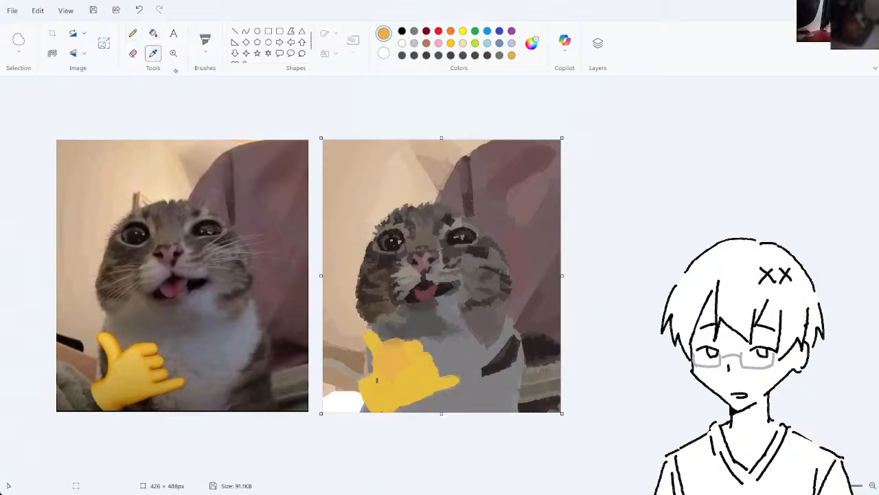
left_click(410, 359)
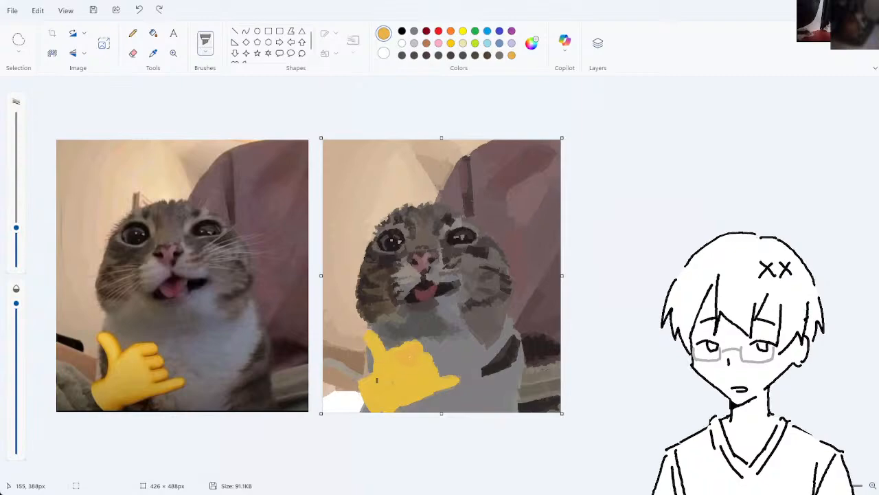
mouse_move(420, 353)
left_mouse_down()
mouse_move(383, 365)
mouse_move(416, 357)
mouse_move(389, 362)
mouse_move(410, 360)
left_mouse_up()
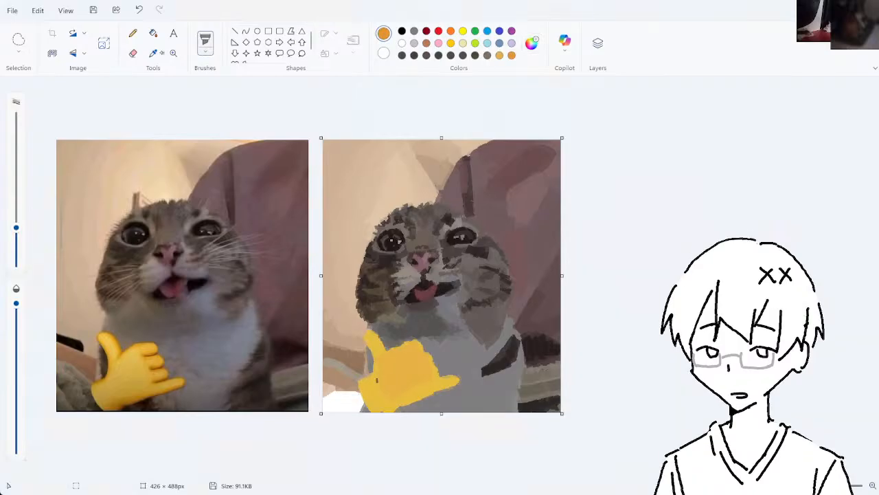
- Reduce the brush size, cover the rest of the hand up to its edges in golden orange and sample its colour
left_click(16, 247)
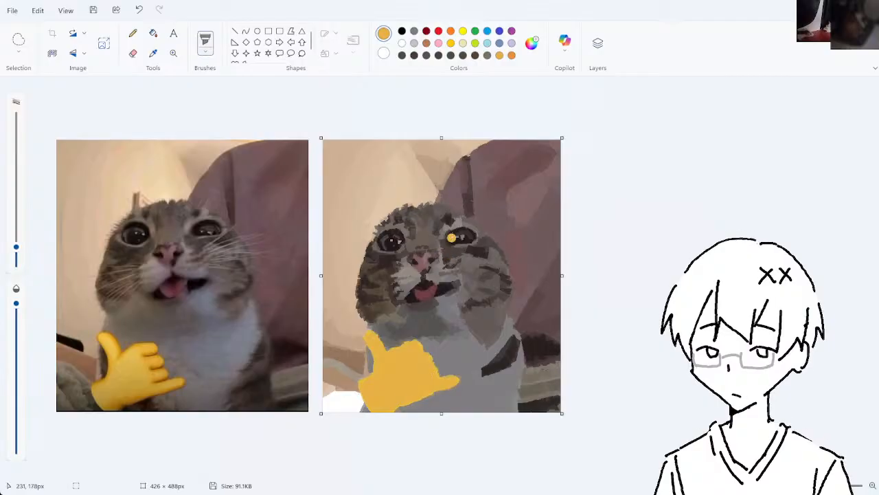
left_click(153, 53)
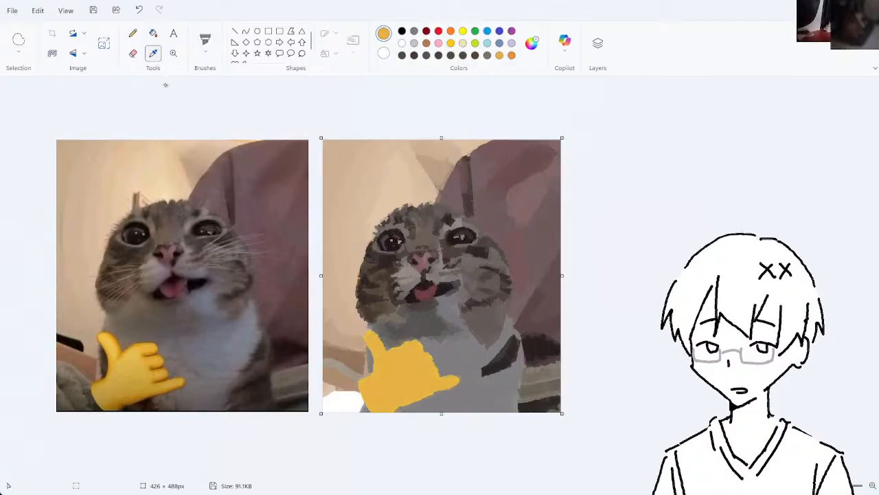
left_click(410, 367)
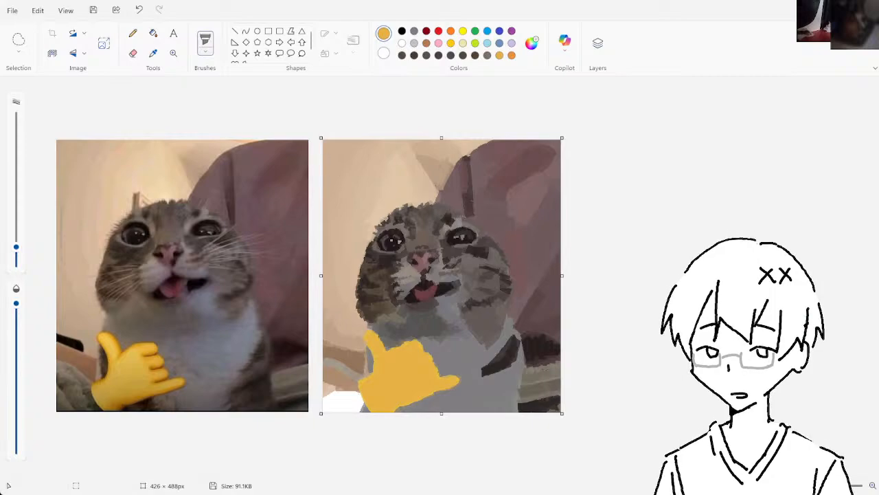
- Try darker orange shading along the hand's lower edge and beside the wrist, undoing the strokes
left_click(512, 56)
left_click_drag(429, 382, 394, 404)
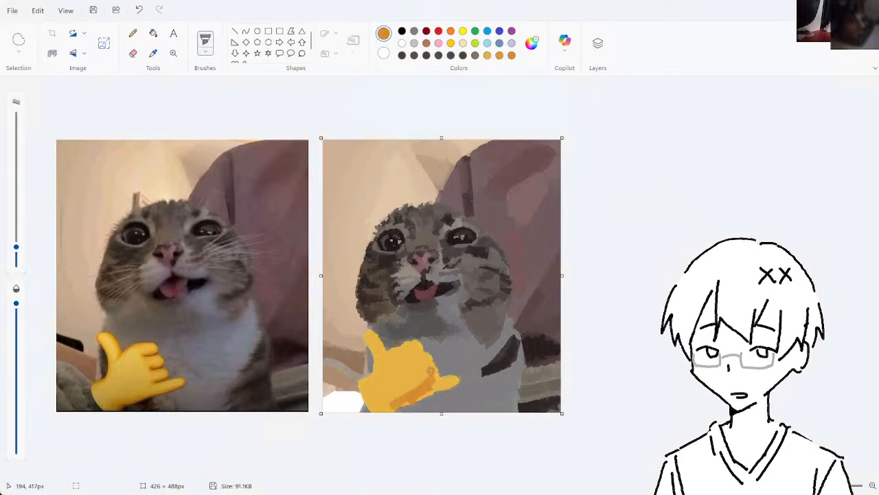
key("ctrl+z")
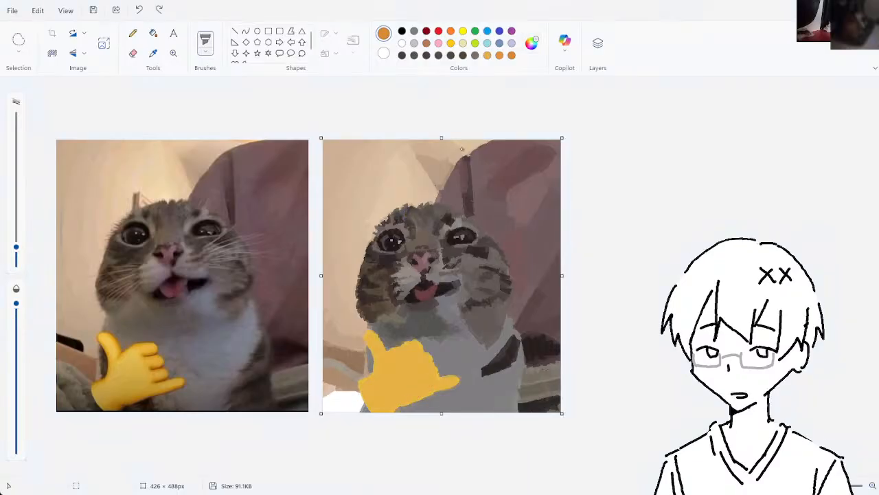
left_click_drag(430, 382, 397, 407)
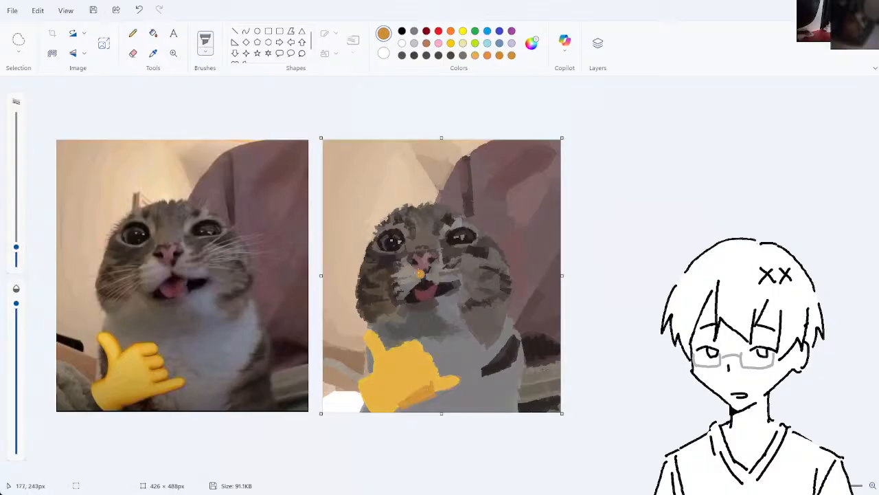
key("ctrl+z")
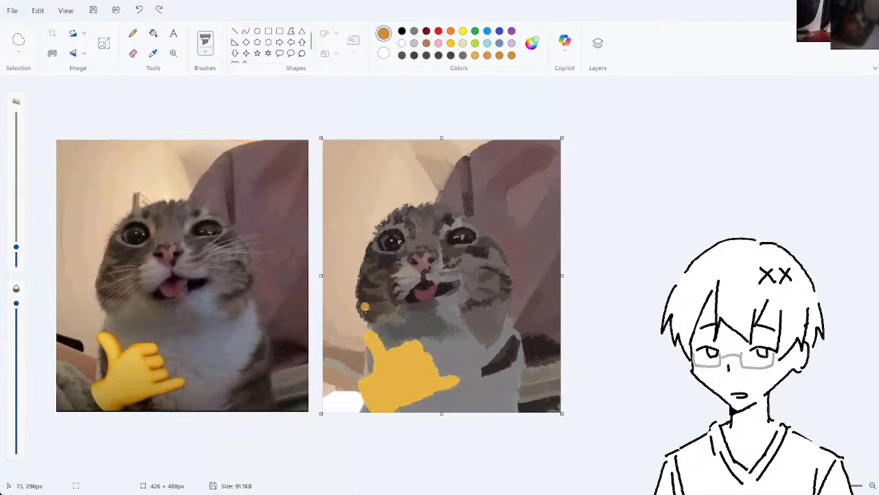
left_click_drag(392, 400, 395, 403)
key("ctrl+z")
mouse_move(363, 375)
left_mouse_down()
mouse_move(365, 382)
mouse_move(375, 376)
left_mouse_up()
key("ctrl+z")
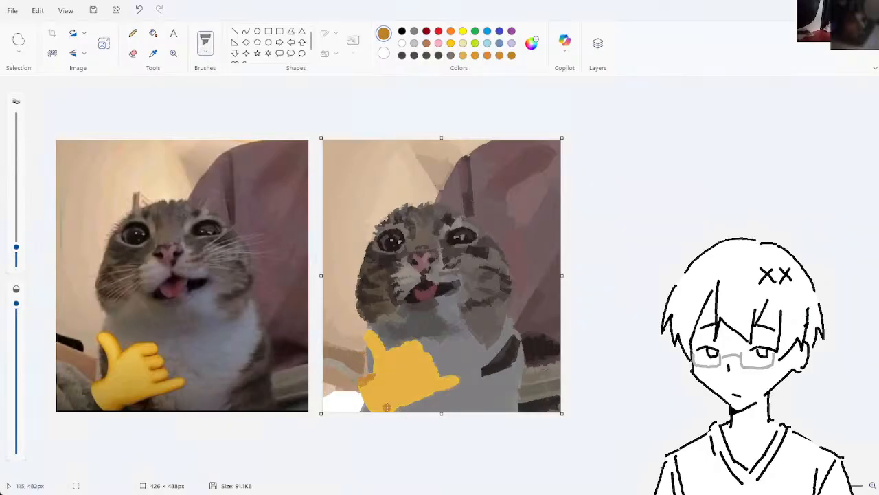
- Place a small brown-orange shadow at the bottom of the hand, undoing misplaced strokes
key("ctrl+z")
key("ctrl+z")
key("ctrl+z")
left_click_drag(382, 410, 391, 403)
key("ctrl+z")
left_click_drag(423, 376, 433, 374)
key("ctrl+z")
key("ctrl+z")
- Reduce the brush size and paint thin brown-orange lines separating the hand's fingers, undoing misplaced strokes
left_click_drag(16, 247, 16, 259)
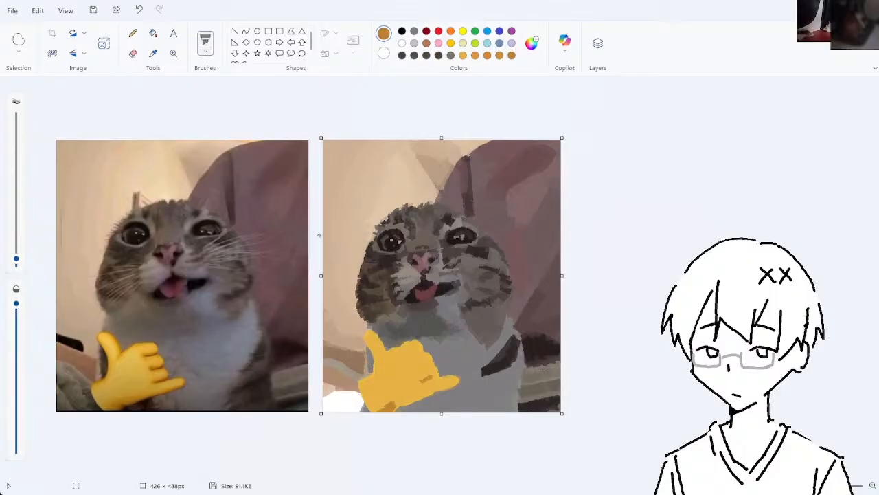
key("ctrl+z")
key("ctrl+z")
mouse_move(432, 377)
left_mouse_down()
mouse_move(432, 362)
mouse_move(424, 365)
mouse_move(433, 362)
left_mouse_up()
key("ctrl+z")
key("ctrl+z")
key("ctrl+z")
key("ctrl+z")
key("ctrl+z")
key("ctrl+z")
- Sample the brown-orange shadow at the hand's base and darken the lines between the fingers in reddish brown, undoing unsuitable strokes
left_click(153, 52)
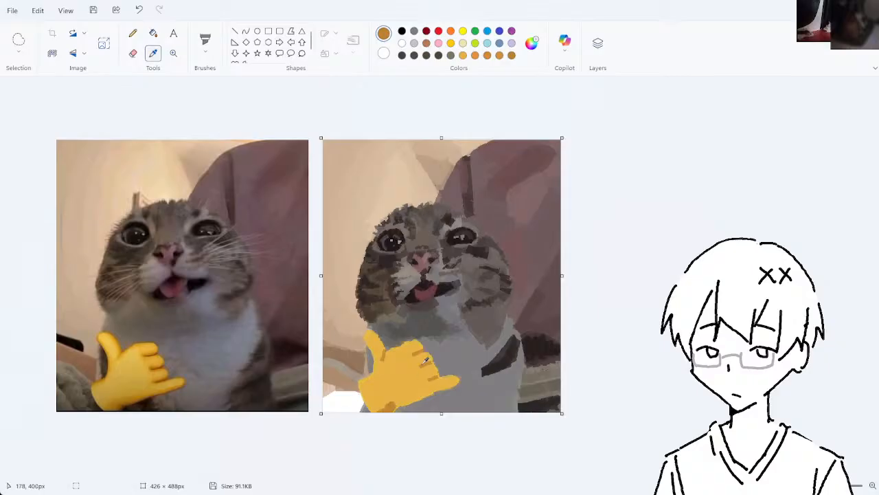
left_click(390, 404)
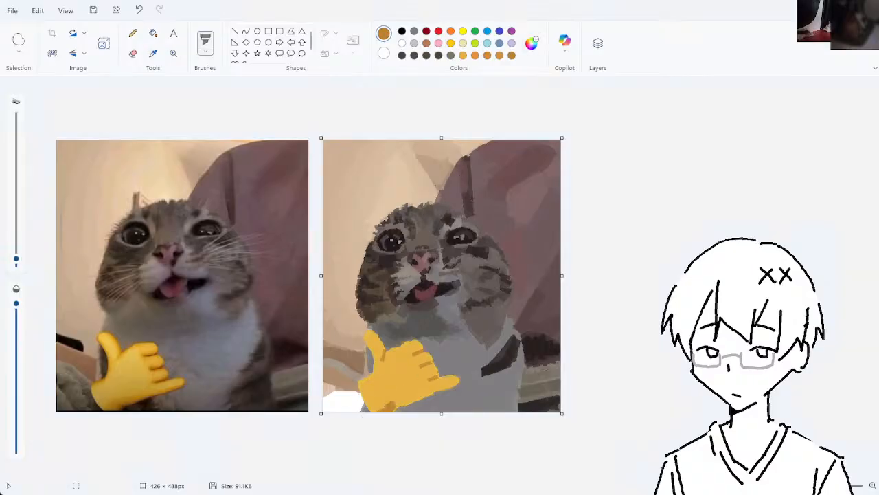
left_click(450, 55)
left_click_drag(433, 364, 421, 367)
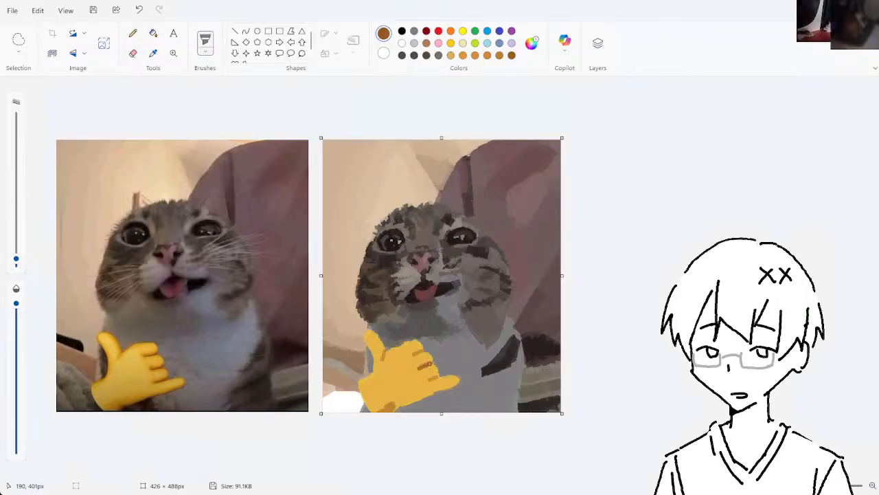
key("ctrl+z")
left_click(436, 323)
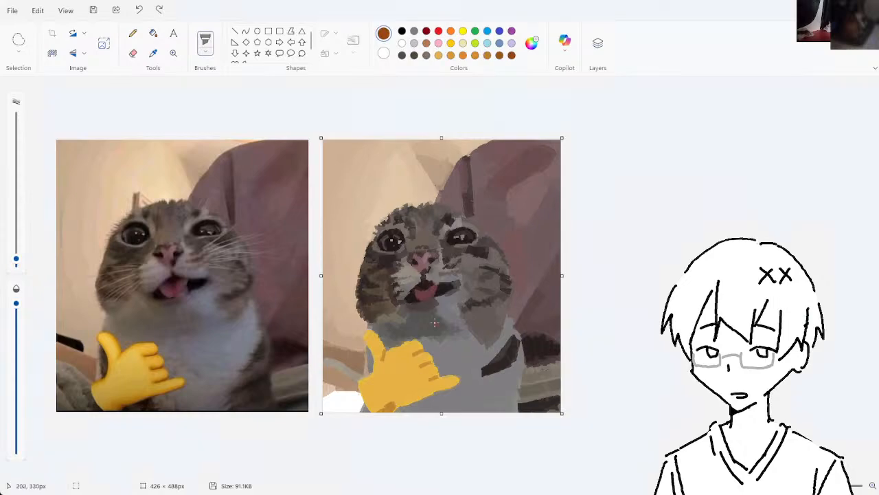
mouse_move(423, 348)
left_mouse_down()
mouse_move(413, 354)
mouse_move(431, 380)
left_mouse_up()
key("ctrl+z")
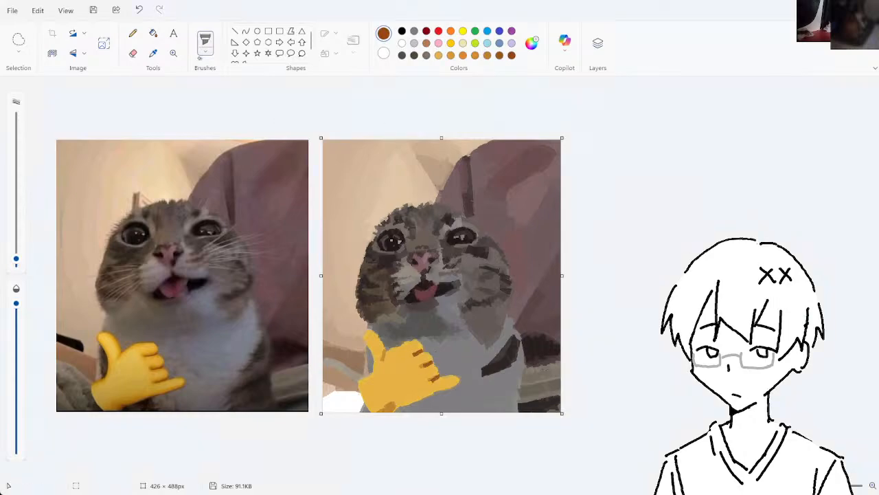
- Sample a colour beside the fingers and shade the hand's lower edge from wrist to little finger in orange-brown, undoing unsuitable strokes
left_click(152, 53)
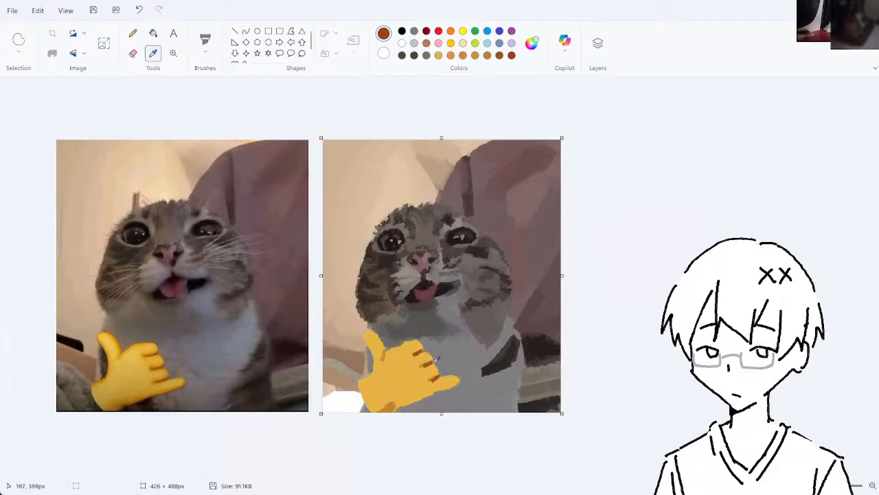
left_click(435, 359)
key("ctrl+z")
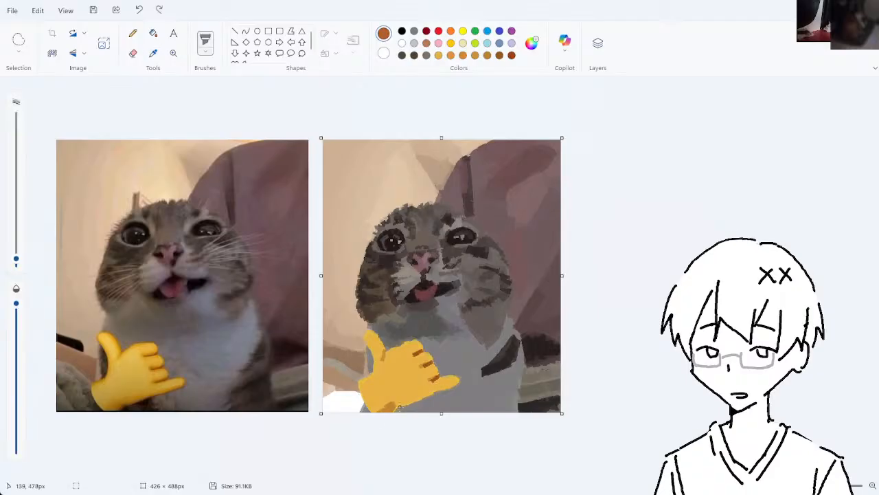
key("ctrl+z")
left_click_drag(399, 406, 448, 389)
key("ctrl+z")
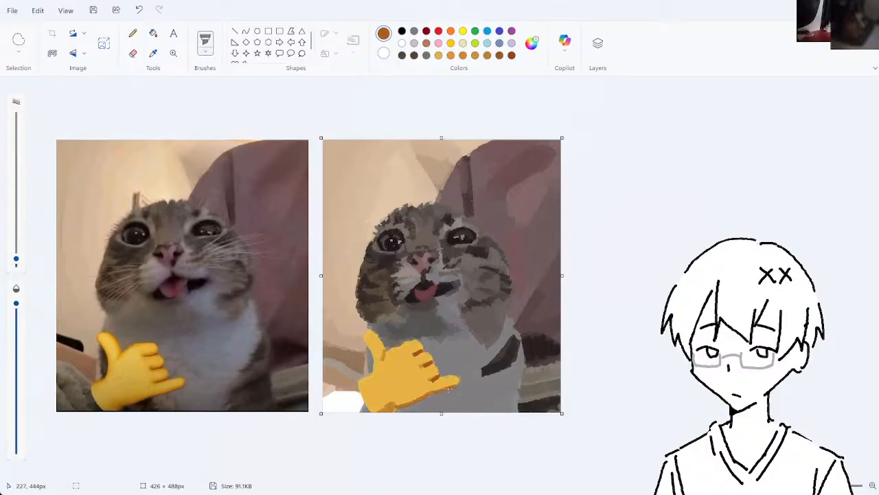
key("ctrl+z")
- Try darker orange shading strokes across the palm and undo the accidental narrowing of the canvas
left_click(152, 53)
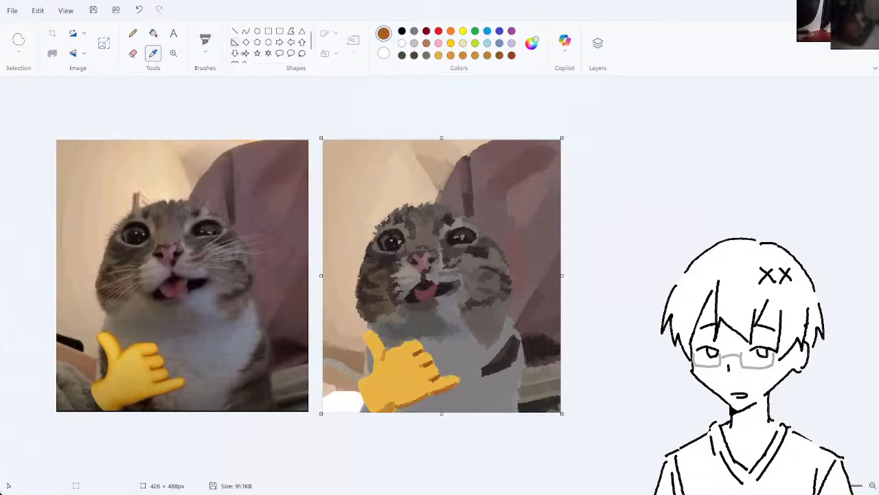
left_click(397, 397)
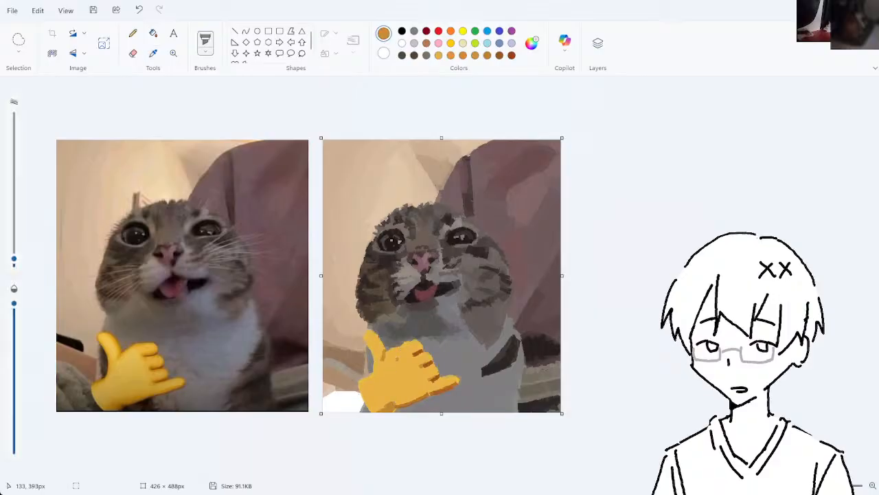
left_click(152, 53)
left_click_drag(320, 275, 389, 354)
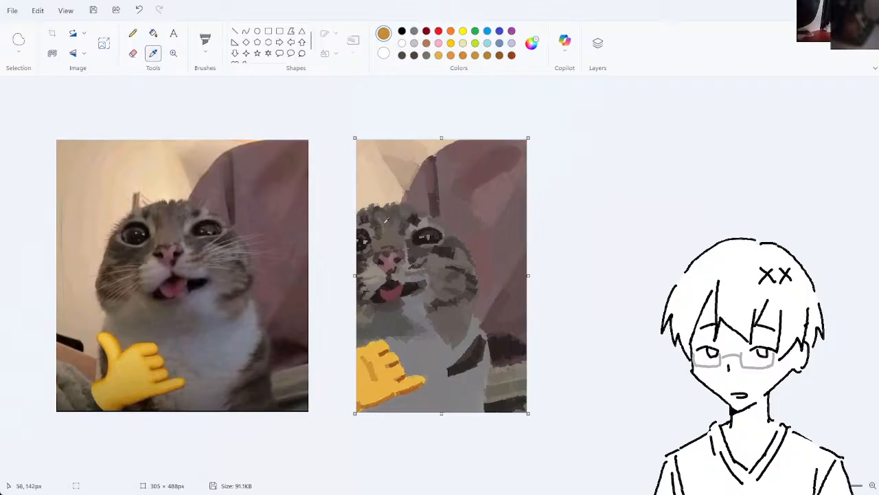
left_click_drag(356, 275, 395, 282)
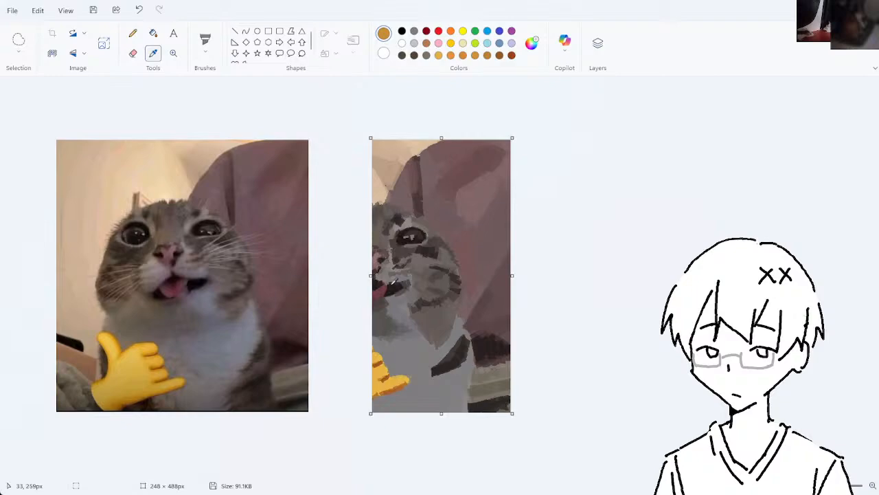
key("ctrl+z")
key("ctrl+z")
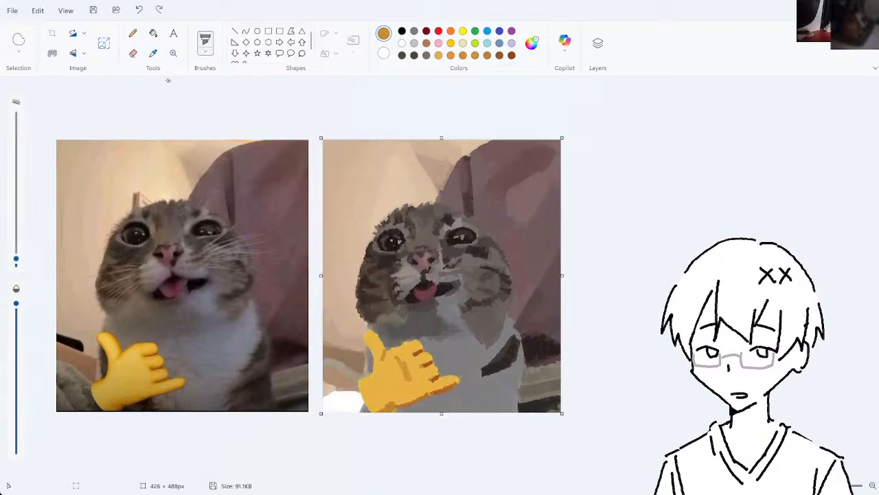
- Cover the dark stroke on the palm in golden orange, enlarge the brush and touch up the hand beside the thumb
left_click(397, 360)
left_click_drag(399, 358, 408, 378)
left_click_drag(16, 258, 16, 245)
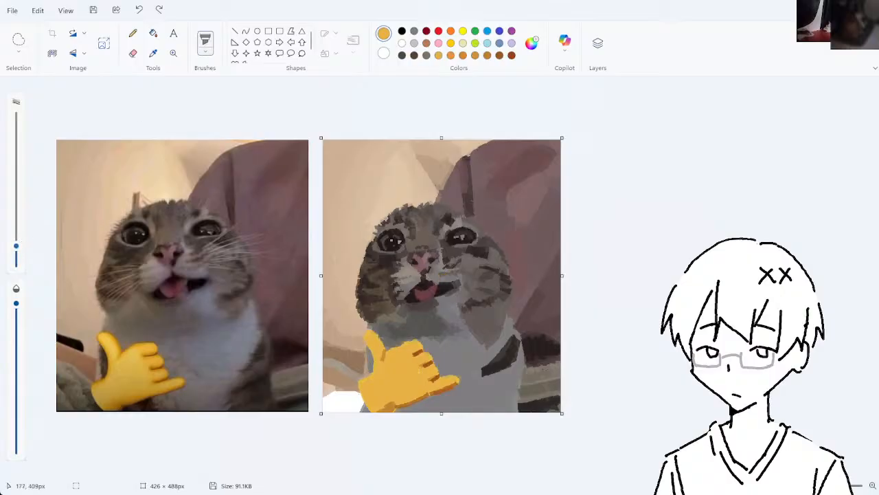
left_click(153, 53)
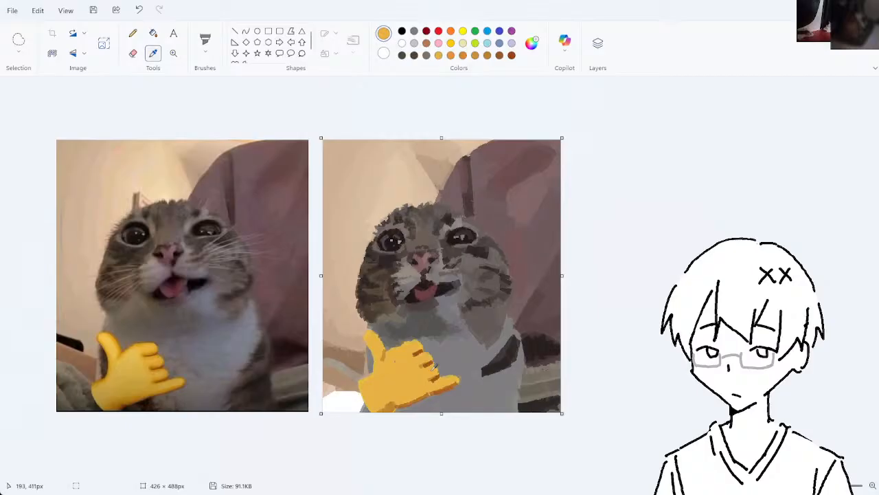
left_click(432, 392)
left_click_drag(385, 355, 386, 344)
key("ctrl+z")
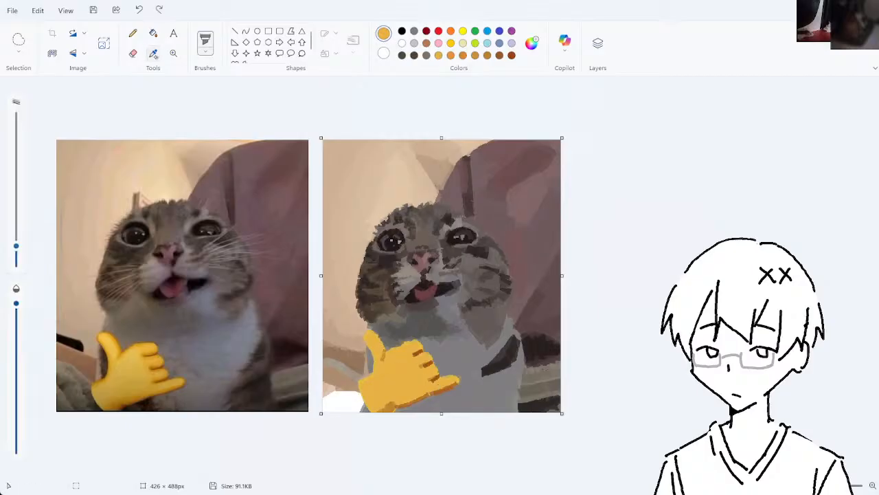
- Sample the shading at the hand's lower edge and paint a brown-orange shadow along the thumb
left_click(154, 53)
left_click(434, 388)
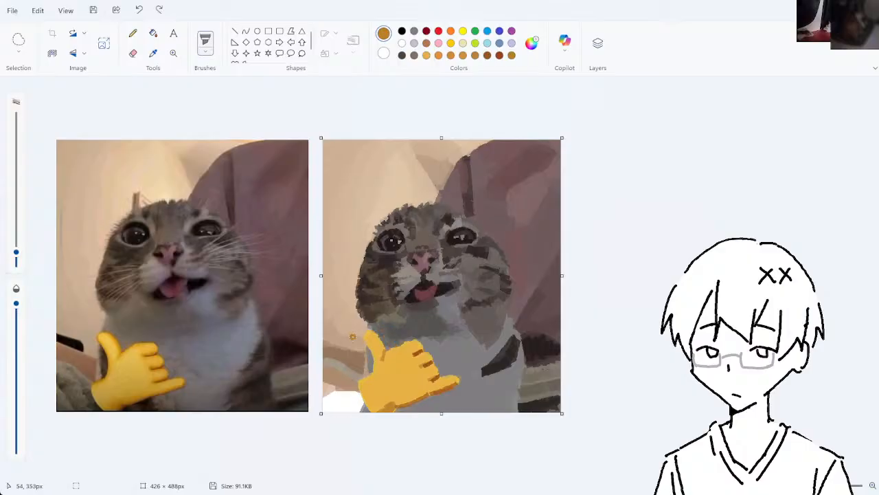
left_click_drag(368, 337, 380, 356)
- Sample the thumb's shadow colour and shade the wrist's upper edge below the thumb, undoing unsuitable strokes
left_click(153, 53)
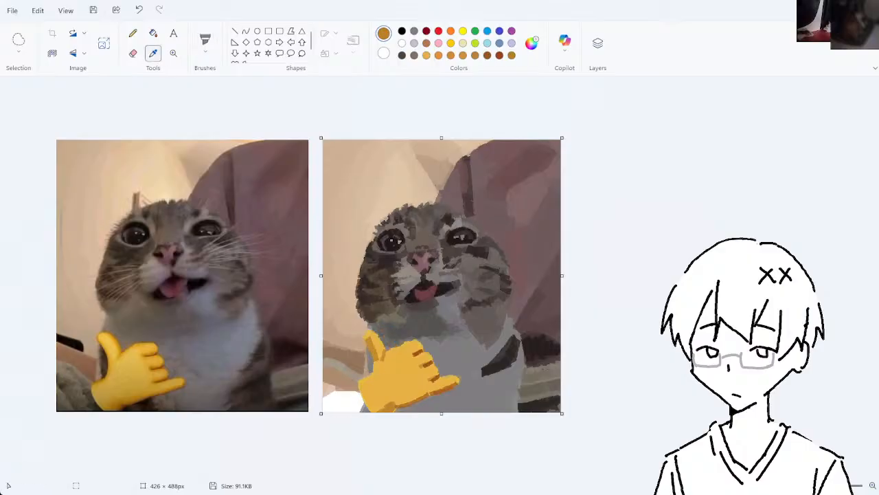
left_click(376, 342)
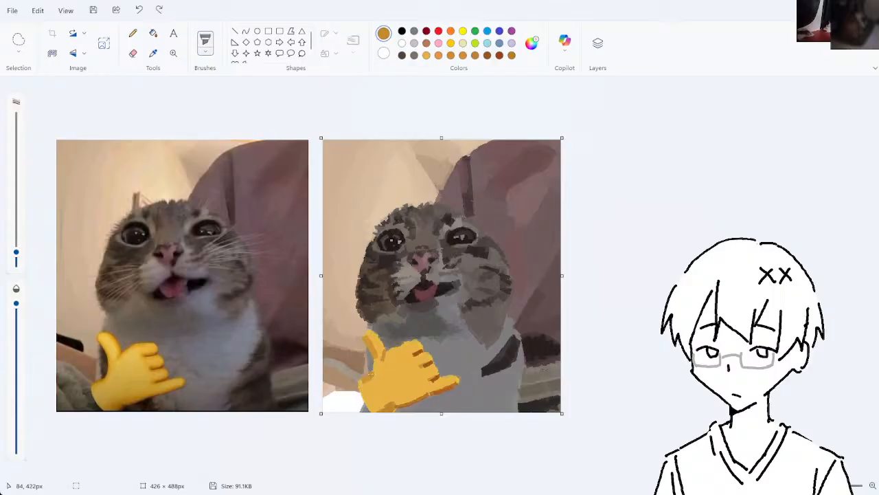
key("ctrl+z")
mouse_move(373, 376)
left_mouse_down()
mouse_move(356, 392)
mouse_move(380, 370)
mouse_move(358, 394)
mouse_move(347, 376)
mouse_move(377, 373)
left_mouse_up()
key("ctrl+z")
key("ctrl+z")
key("ctrl+z")
key("ctrl+z")
key("ctrl+z")
- Sample the yellow of the thumb tip, enlarge the brush and paint a lighter yellow area on the palm
left_click(153, 53)
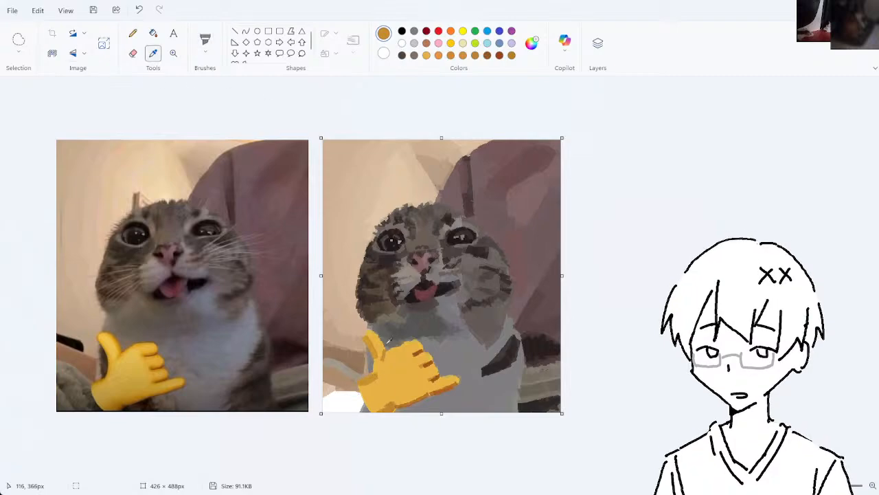
left_click(369, 332)
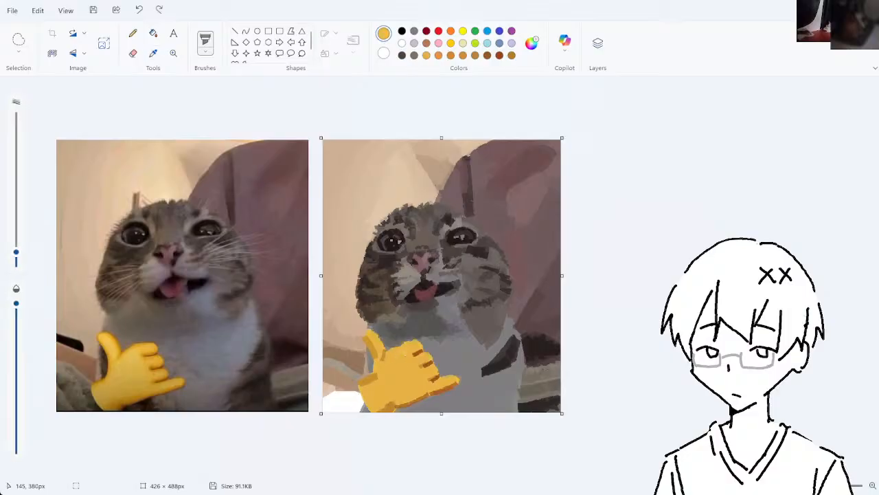
left_click_drag(16, 253, 16, 242)
- Sample the thumb's orange shading and try darker strokes over the uppermost finger and knuckles, undoing unsuitable ones
left_click(153, 53)
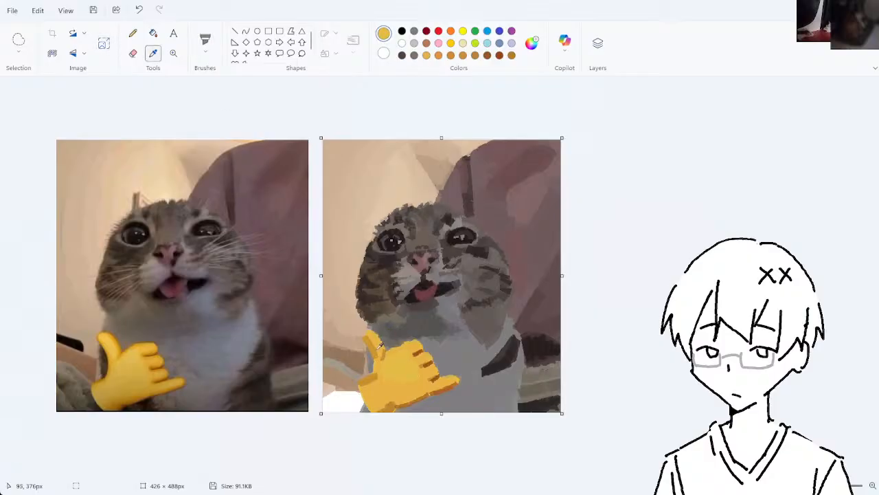
left_click(376, 349)
left_click(139, 10)
left_click(153, 53)
left_click(378, 348)
left_click_drag(411, 349, 417, 356)
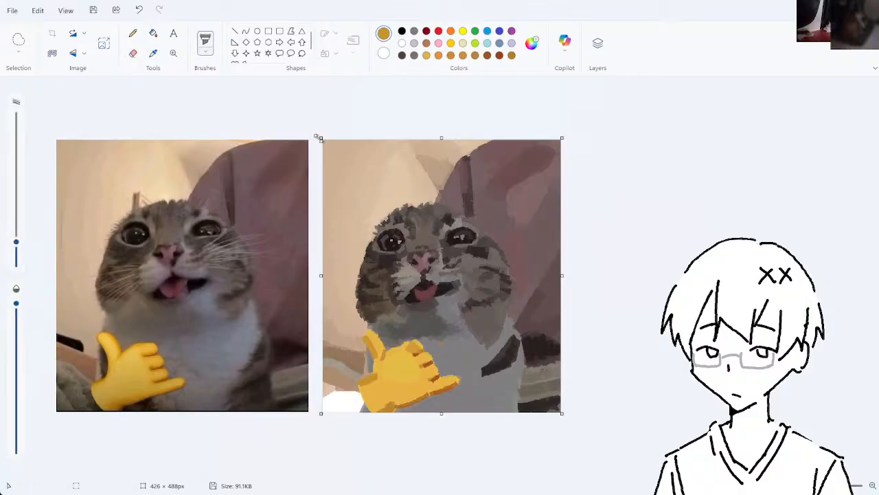
key("ctrl+z")
left_click_drag(418, 343, 431, 359)
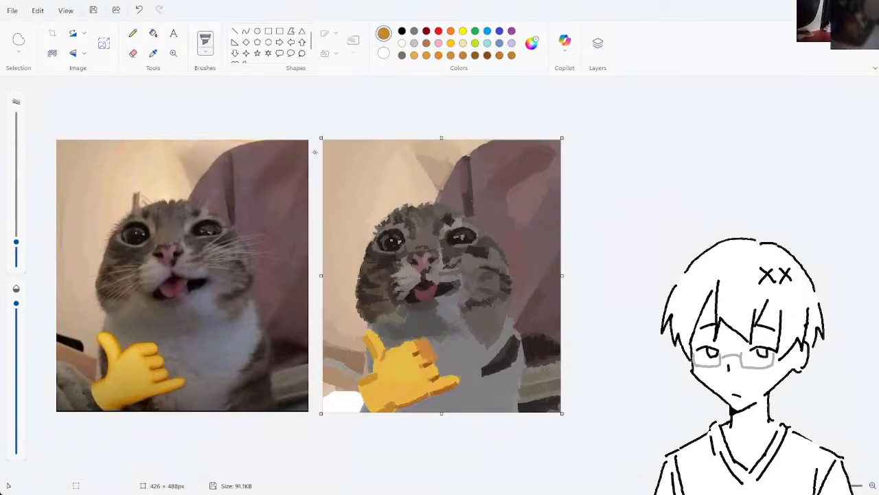
key("ctrl+z")
left_click(153, 53)
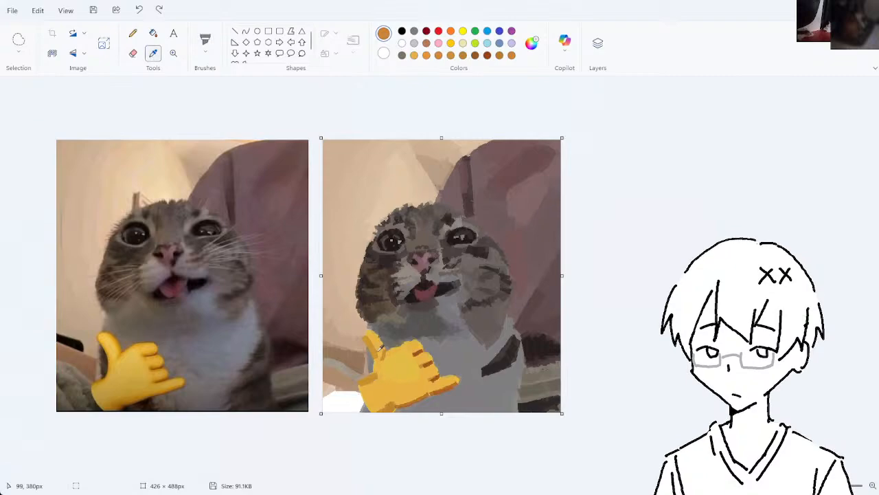
left_click(374, 352)
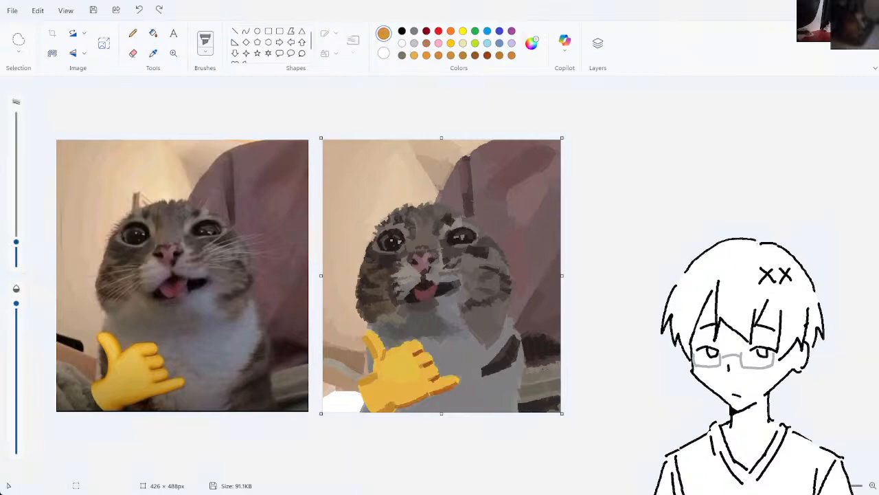
left_click_drag(408, 346, 418, 356)
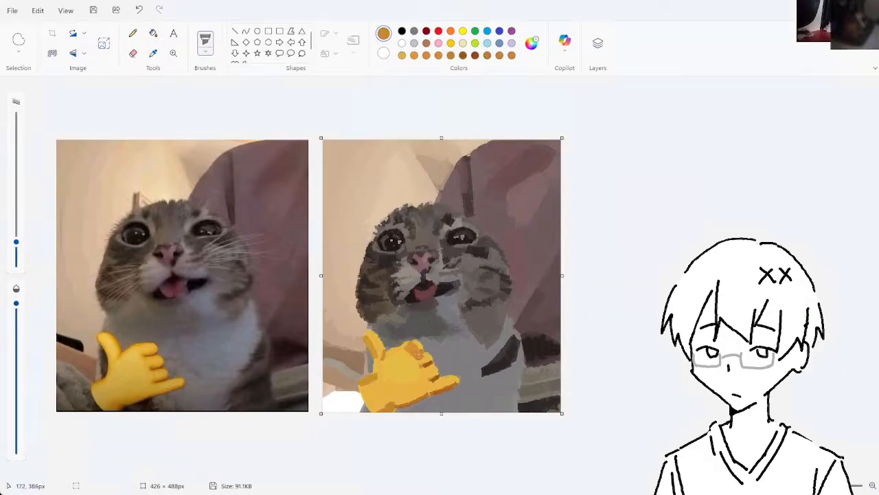
- Reduce the brush size and test small brown-orange dabs on the uppermost finger, undoing each
left_click_drag(16, 242, 15, 253)
key("ctrl+z")
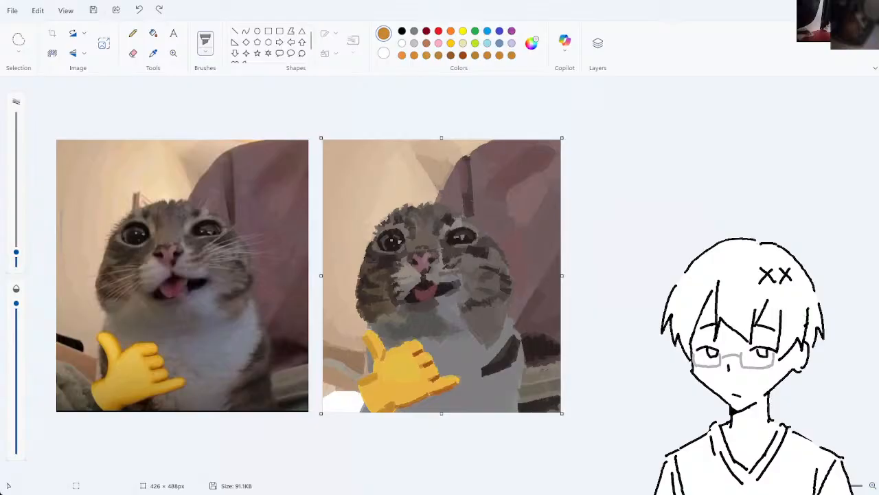
left_click(413, 360)
key("ctrl+z")
left_click(413, 350)
key("ctrl+z")
key("ctrl+z")
left_click(356, 375)
left_click(413, 351)
key("ctrl+z")
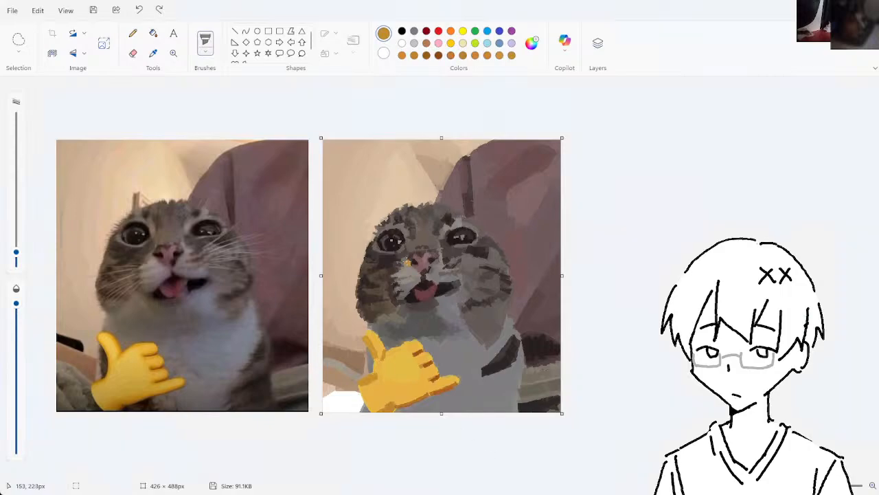
- Paint brown-orange shading along the top edge of the uppermost finger, undoing misplaced strokes
left_click(411, 348)
key("ctrl+z")
key("ctrl+z")
left_click_drag(408, 344, 417, 349)
key("ctrl+z")
key("ctrl+z")
key("ctrl+z")
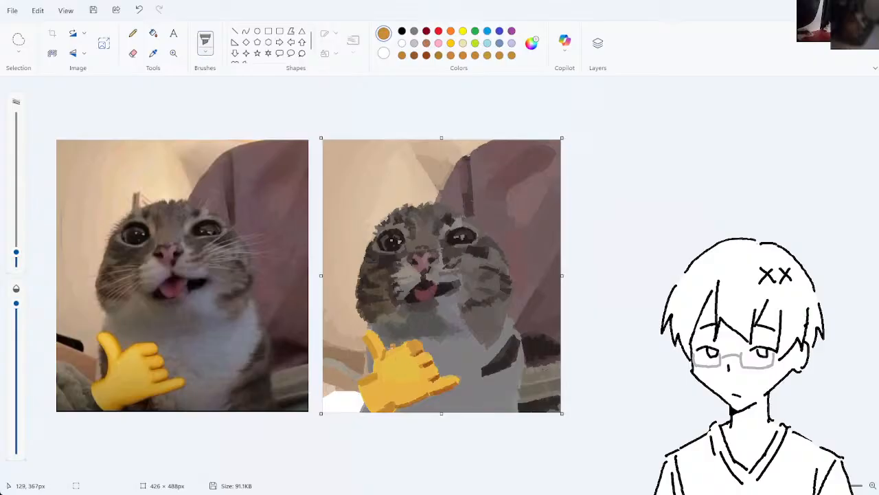
key("ctrl+z")
left_click_drag(410, 338, 404, 342)
key("ctrl+z")
- Sample golden yellow from the hand and trim the lower side of the uppermost finger's shading with it
left_click(152, 53)
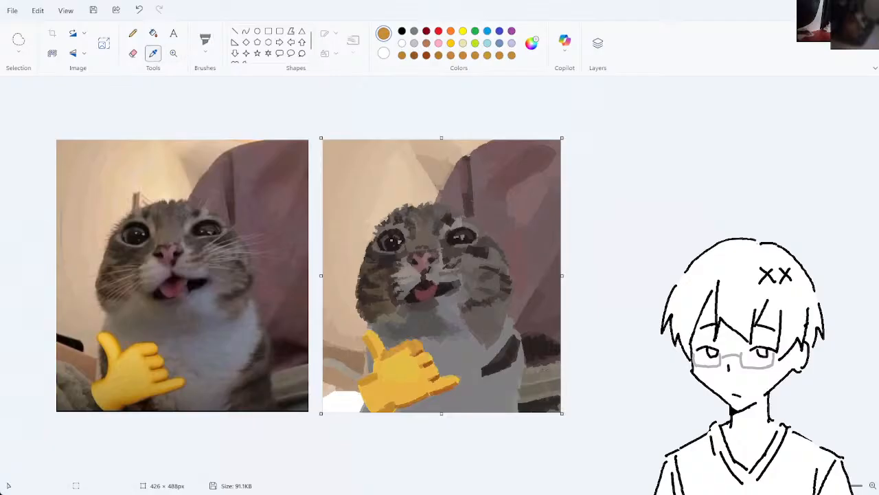
left_click(399, 354)
key("ctrl+z")
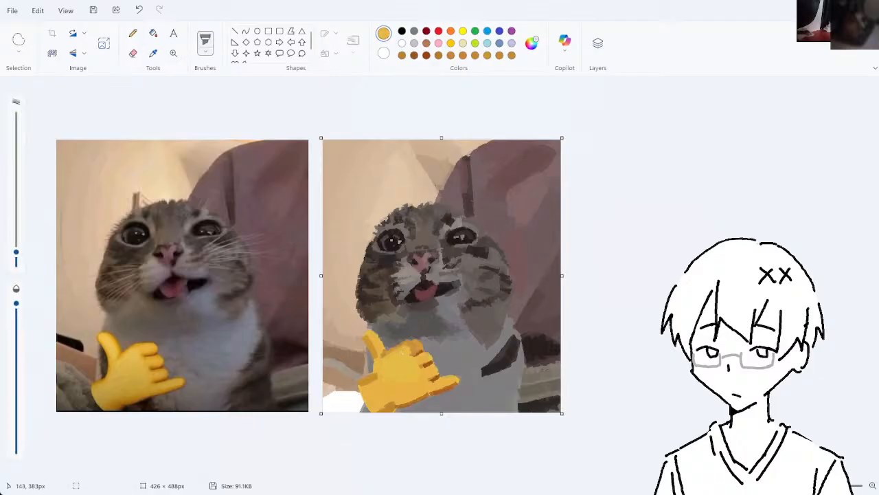
left_click(155, 55)
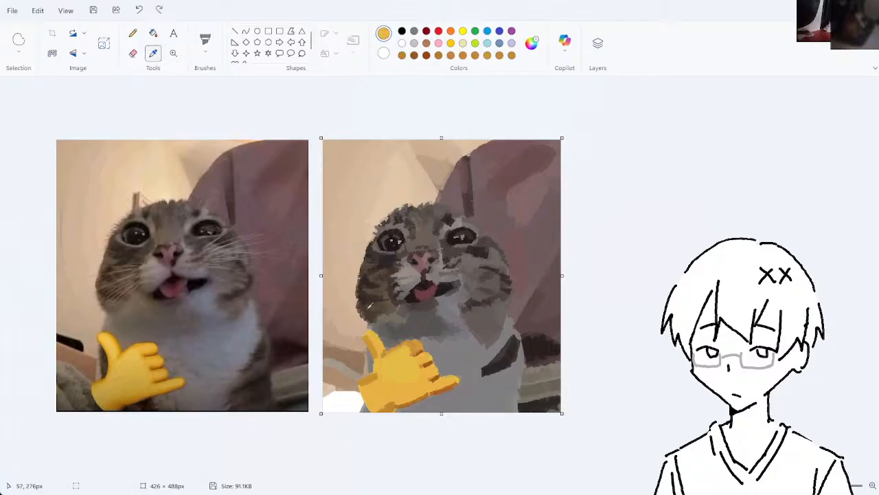
left_click(426, 361)
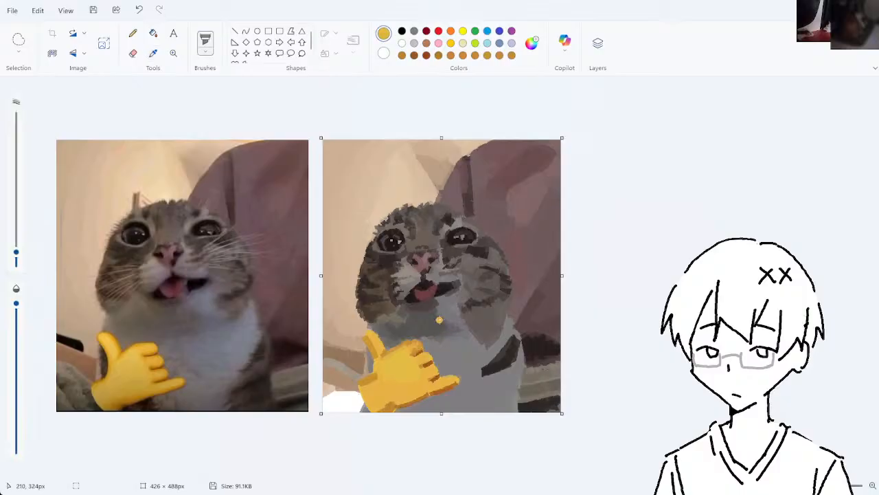
- Sample golden and orange tones from the thumb and touch up the shading along its inner side
left_click(153, 54)
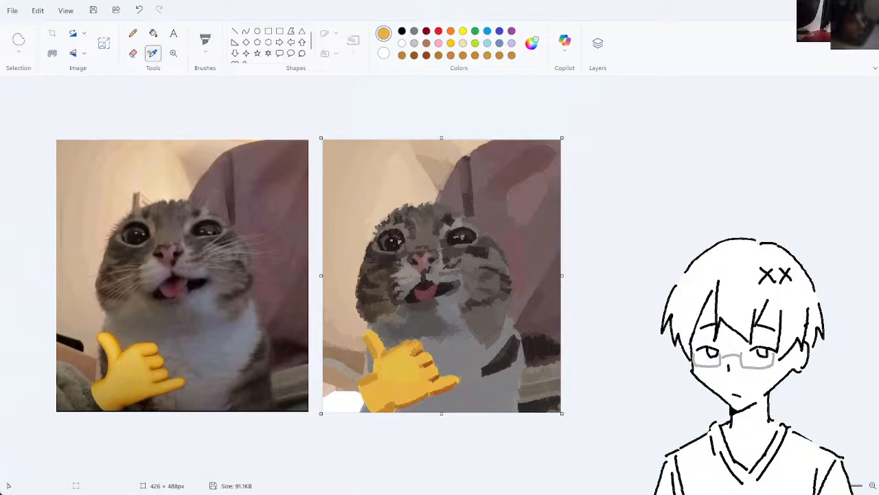
left_click(377, 344)
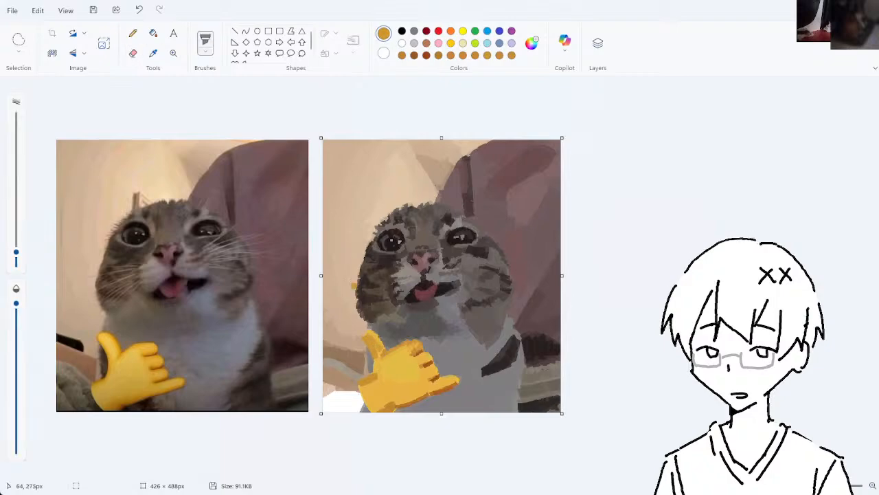
left_click(153, 53)
left_click(379, 345)
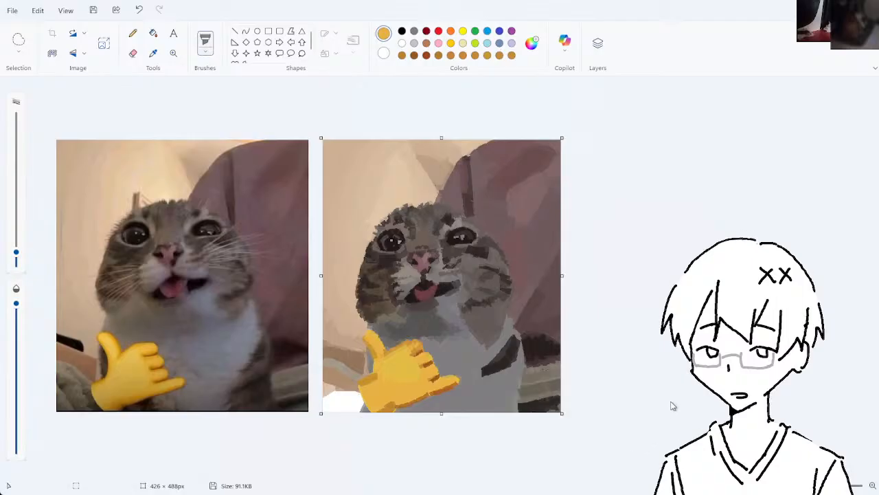
left_click(153, 53)
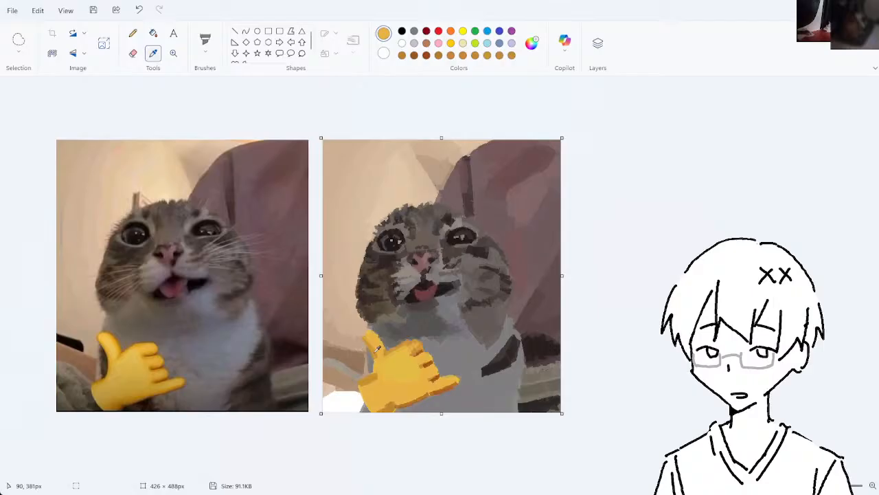
- Try sampled orange strokes along the thumb's inner edge, undoing each
left_click_drag(371, 333, 382, 349)
key("ctrl+z")
key("ctrl+z")
key("ctrl+z")
left_click(173, 52)
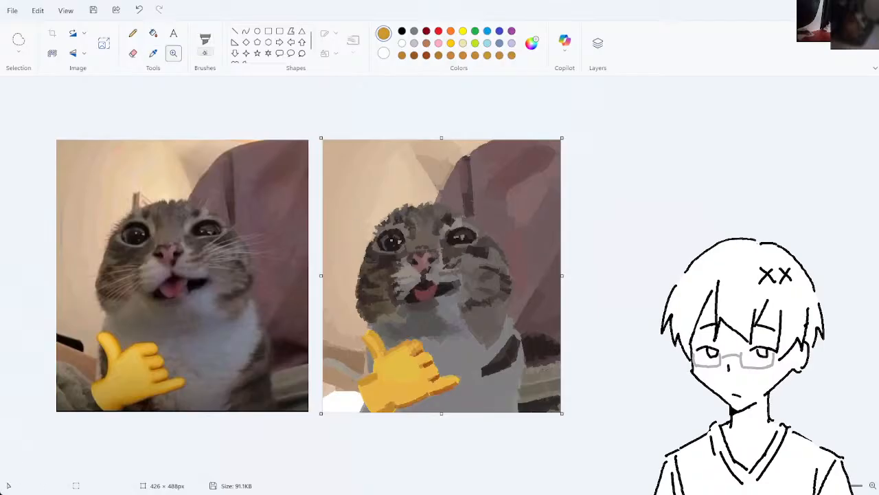
left_click(153, 33)
left_click(154, 53)
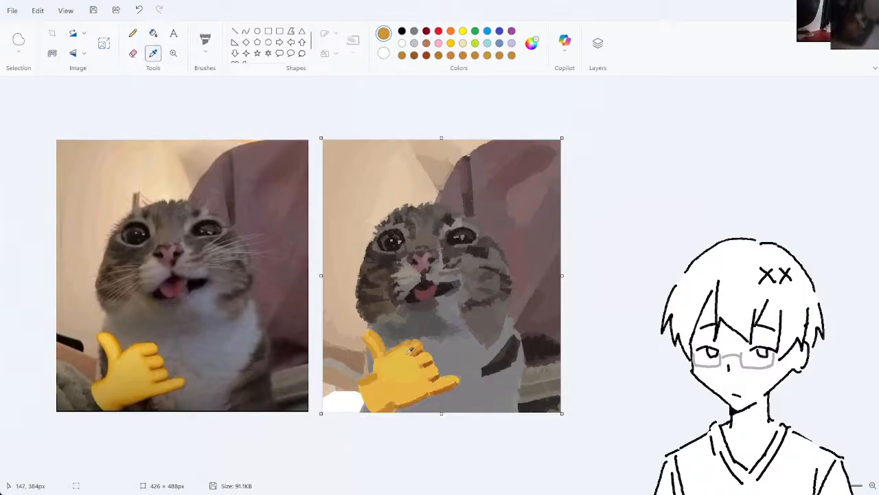
left_click(375, 338)
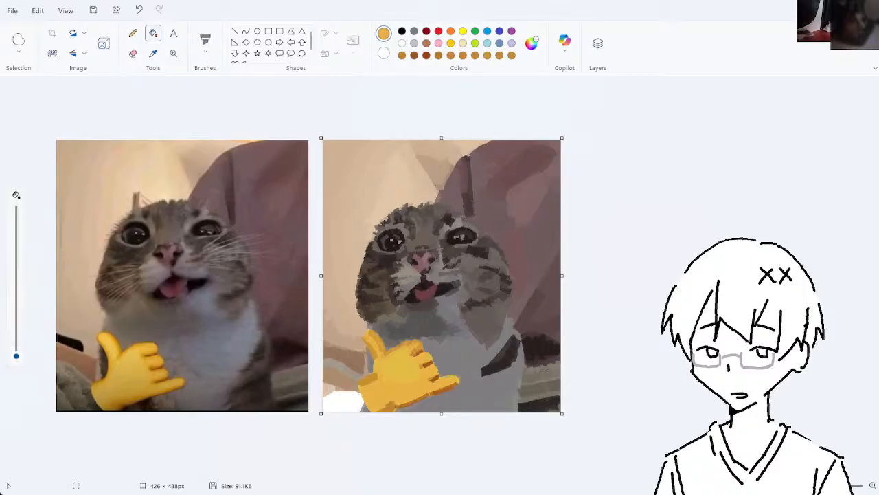
left_click(205, 41)
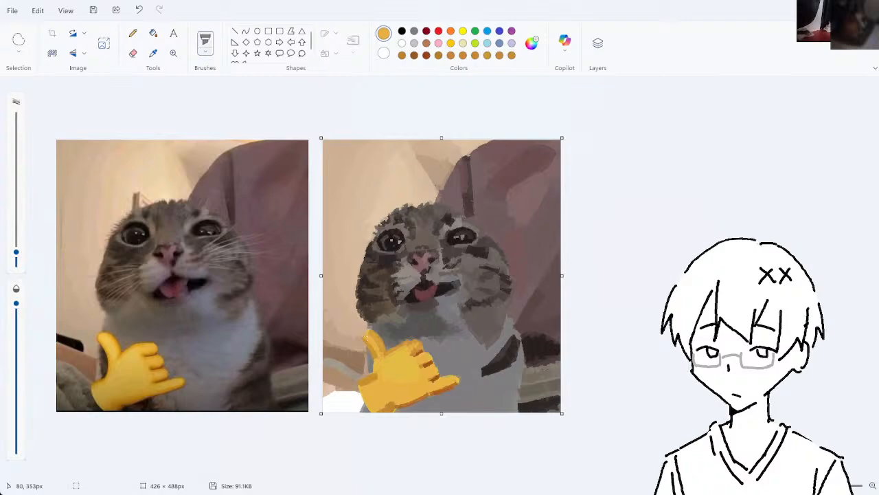
left_click_drag(378, 342, 375, 334)
key("ctrl+z")
- Sample golden yellow and brownish orange from the hand and retouch the thumb, undoing unsuitable strokes
left_click(154, 53)
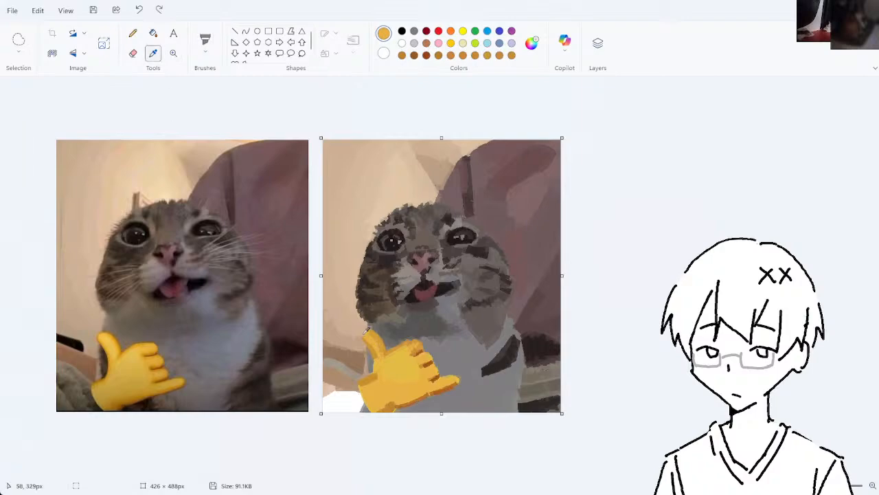
left_click(403, 356)
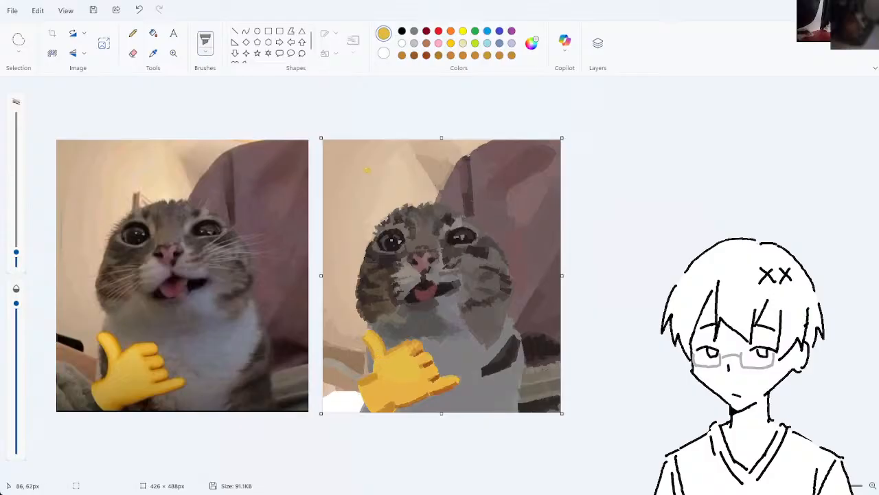
left_click(153, 54)
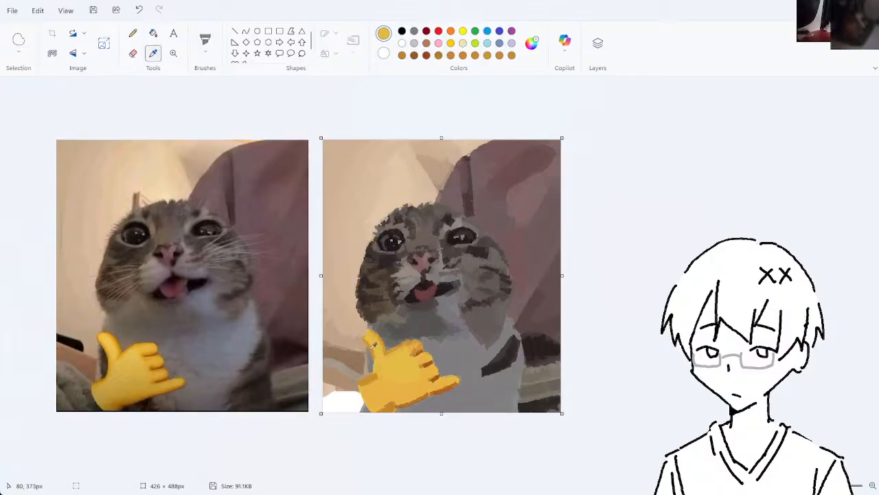
left_click(371, 340)
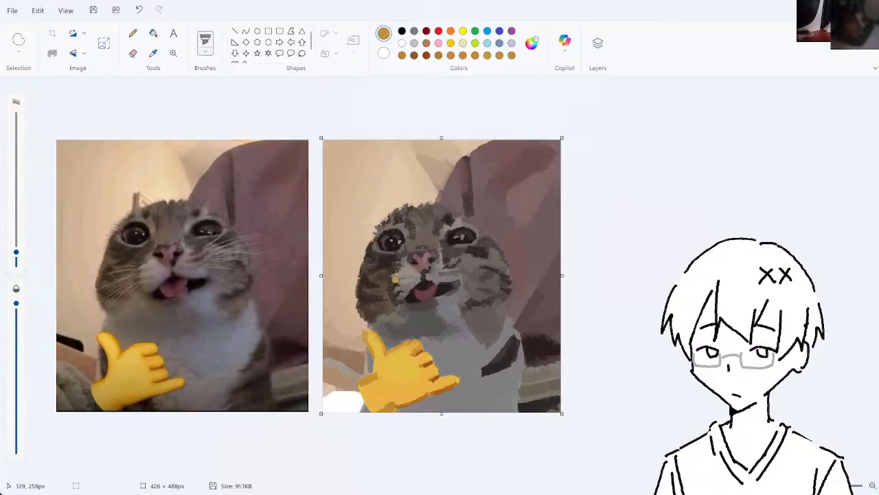
left_click(153, 53)
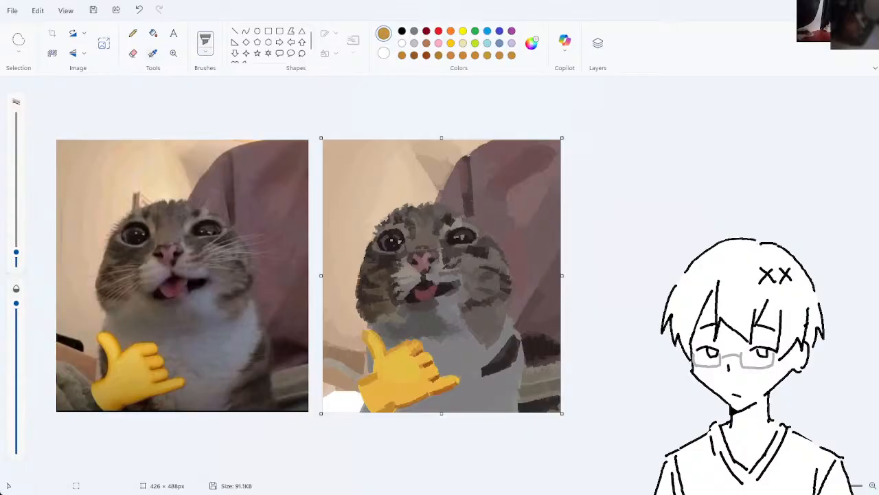
left_click(374, 331)
key("ctrl+z")
key("ctrl+z")
- Try trimming the thumb tip with sampled grey and shading its outer edge brown-orange, undoing misplaced strokes
left_click(153, 54)
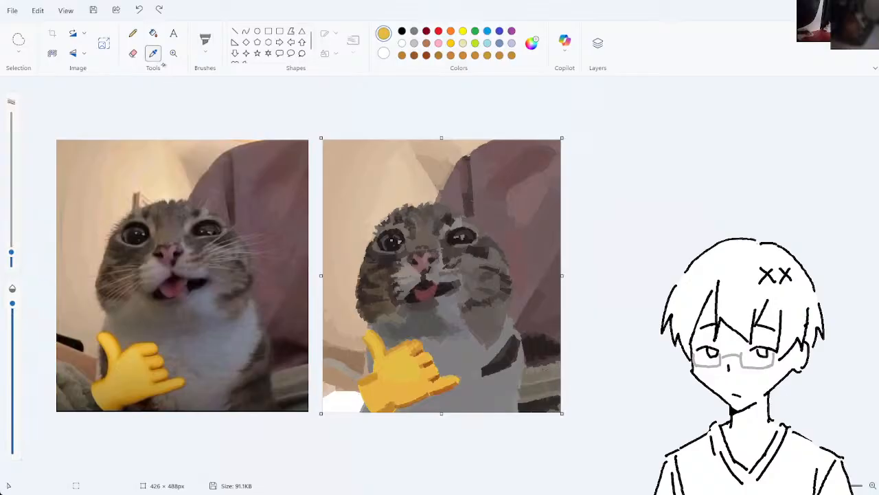
left_click(375, 369)
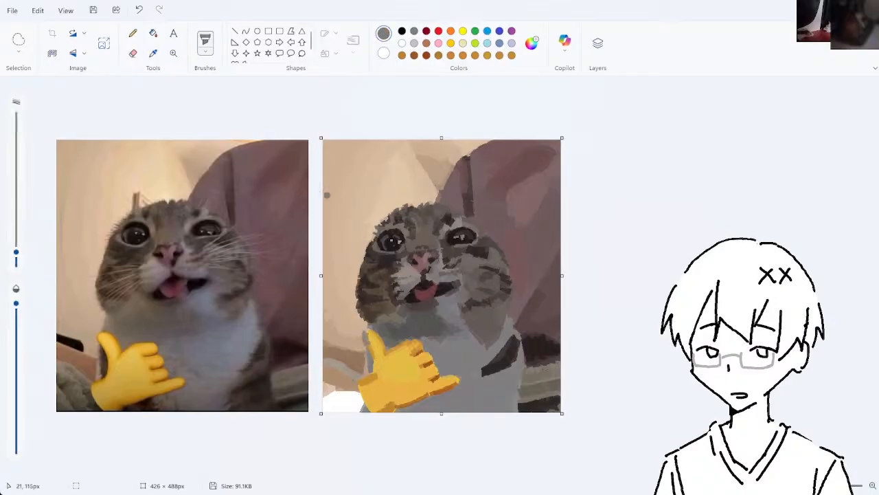
left_click(153, 55)
left_click(394, 404)
left_click(394, 403)
left_click_drag(367, 330, 368, 338)
key("ctrl+z")
key("ctrl+z")
- Sample light and dark golden orange from the thumb and retouch its base, undoing the last stroke
left_click(153, 53)
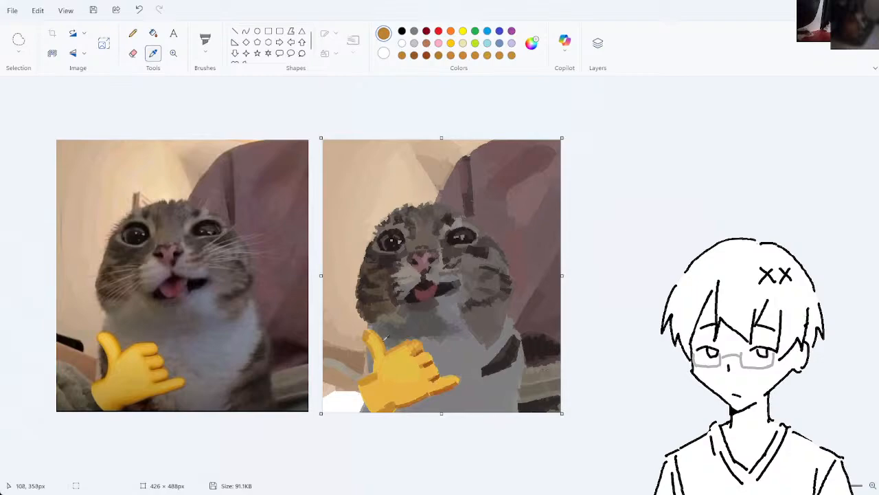
left_click(371, 337)
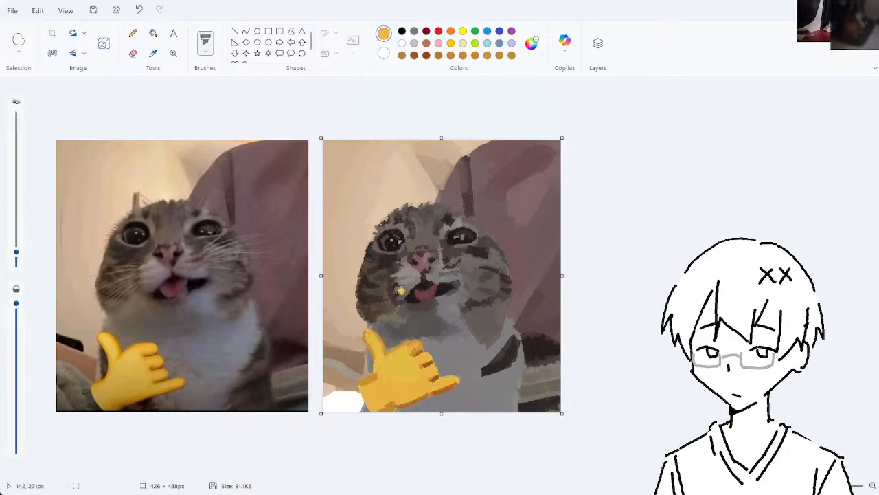
left_click(153, 53)
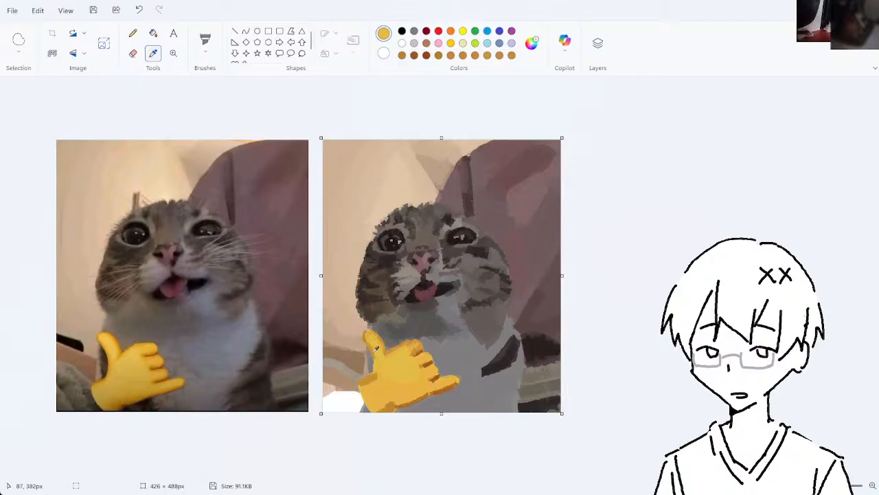
left_click(377, 353)
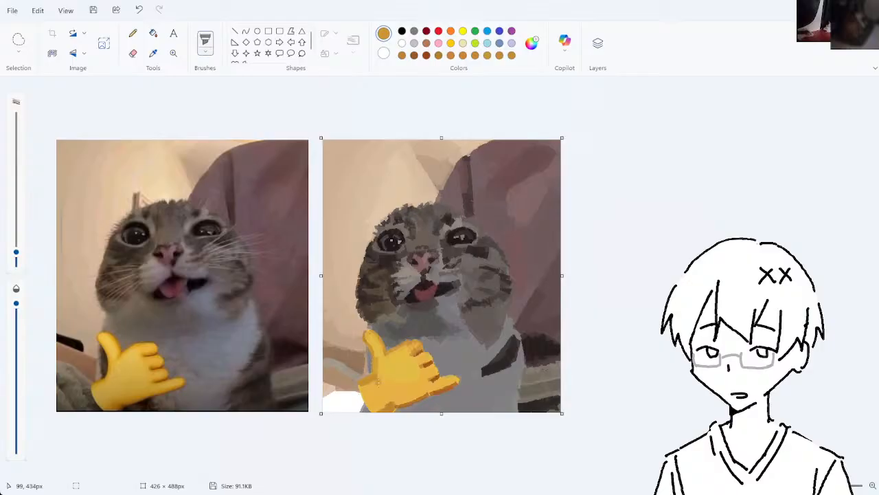
left_click(371, 244)
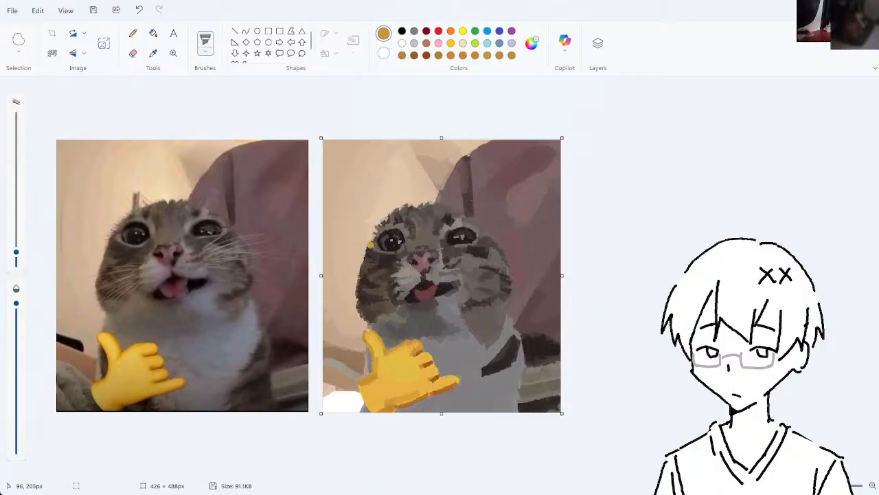
key("ctrl+z")
- Sample dark golden yellow and shade the palm's lower side and the gaps between the lower fingers
left_click(153, 54)
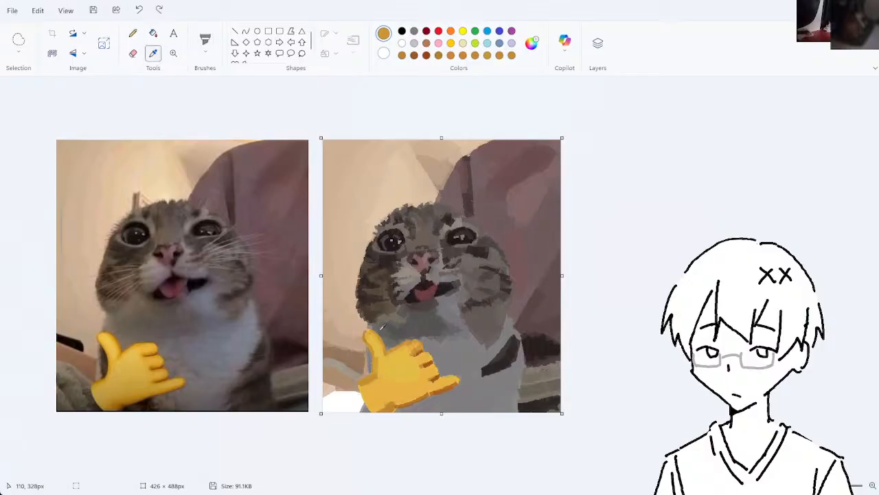
left_click(376, 364)
left_click_drag(378, 396, 420, 382)
key("ctrl+z")
left_click_drag(367, 407, 423, 381)
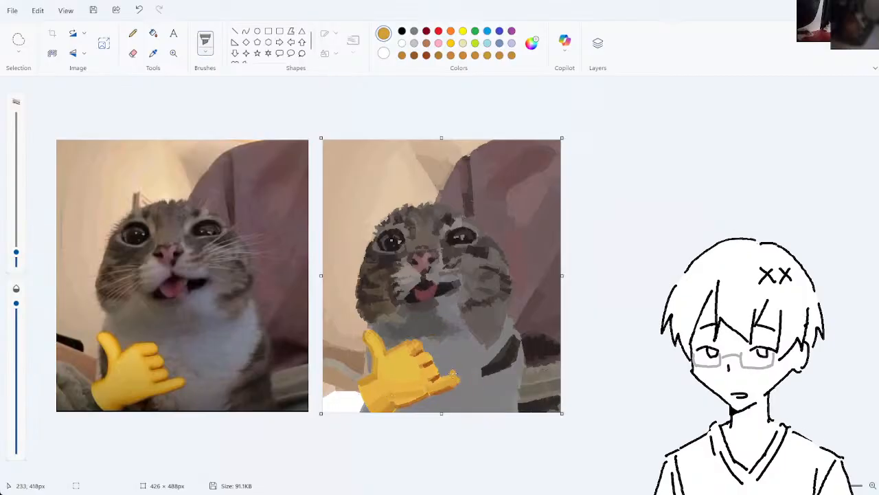
key("ctrl+z")
key("ctrl+y")
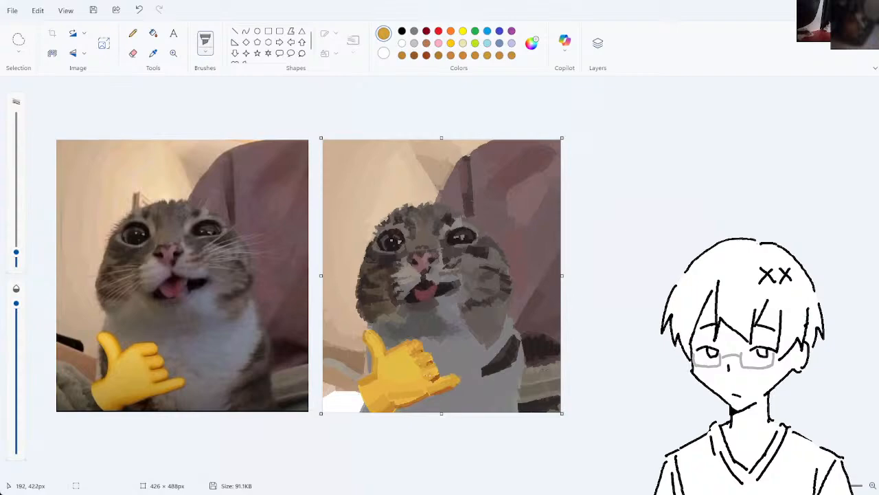
left_click_drag(428, 376, 432, 378)
- Try a tone sampled from the fingers on the uppermost finger and its edge, undoing the strokes
left_click(153, 53)
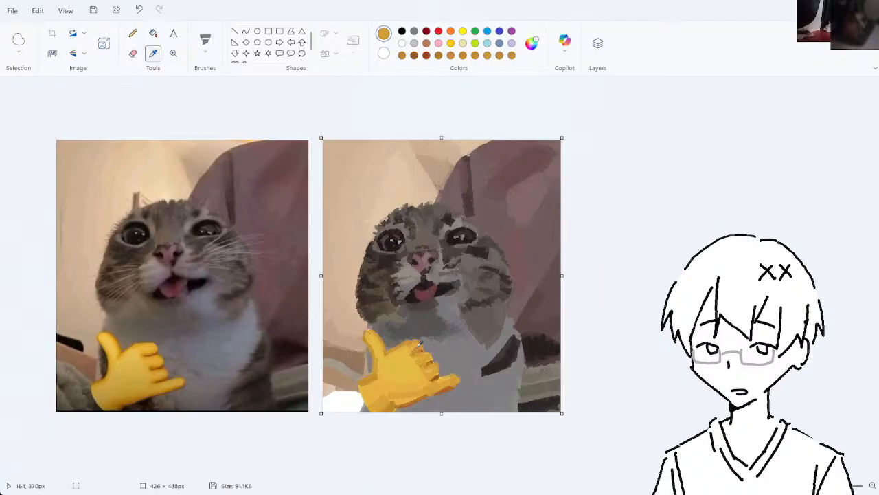
left_click(411, 355)
left_click(412, 357)
key("ctrl+z")
mouse_move(429, 347)
left_mouse_down()
mouse_move(435, 343)
mouse_move(420, 355)
left_mouse_up()
key("ctrl+z")
- Sample orange from the uppermost finger and paint it beneath that finger and along the hand's lower edge
left_click(173, 53)
left_click(153, 52)
left_click(419, 351)
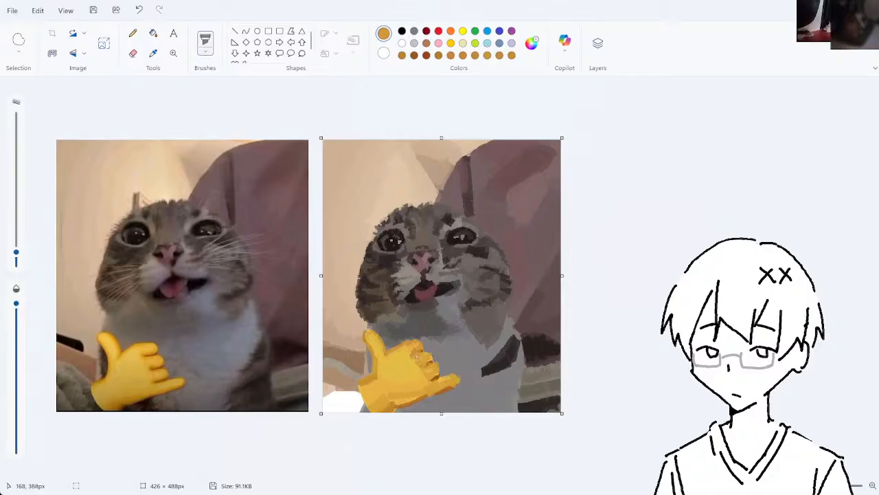
key("ctrl+z")
left_click(420, 354)
left_click_drag(398, 402, 418, 398)
- Sample a lighter orange from the fingers and retouch the edge below the uppermost finger
left_click(153, 53)
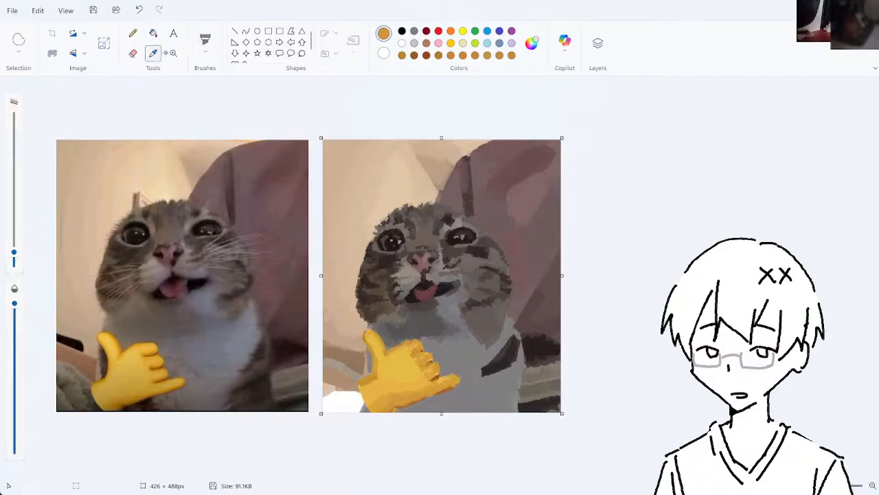
left_click(433, 367)
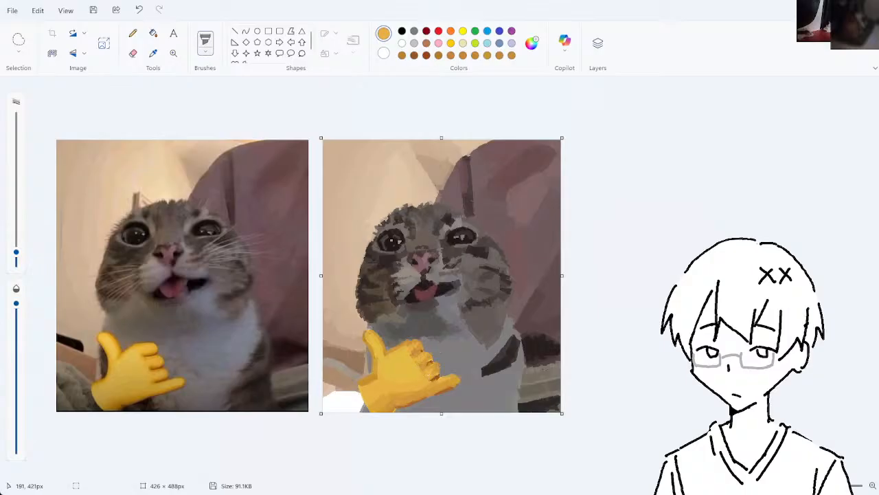
key("ctrl+z")
left_click_drag(421, 351, 426, 356)
- Sample the brown between the lower fingers, darken it to deep brown, and try a stroke there, undoing it
left_click(153, 53)
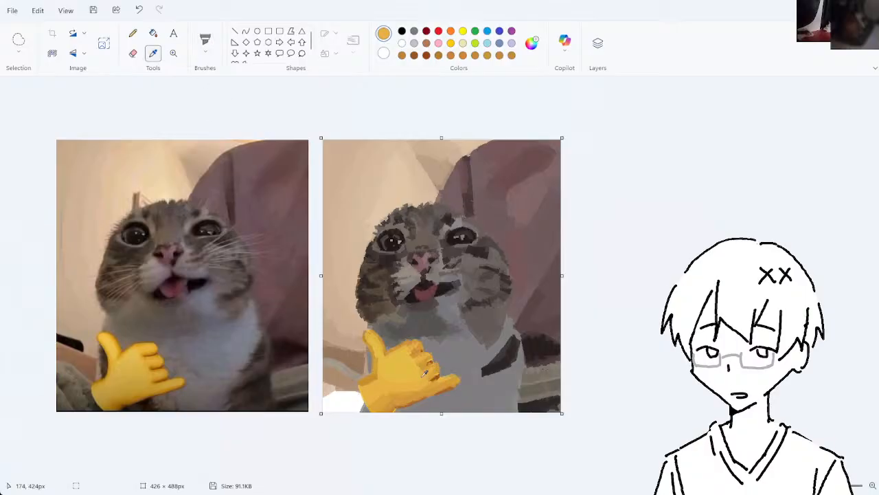
left_click(437, 374)
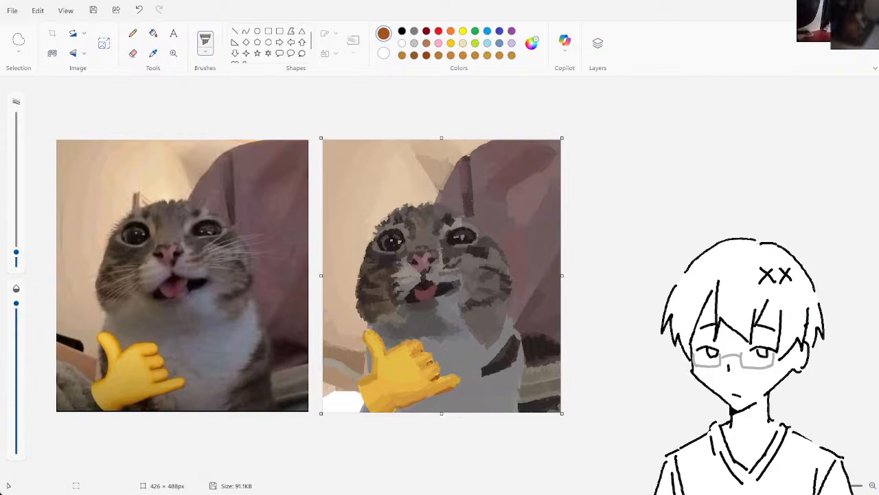
left_click(407, 377)
left_click_drag(418, 381, 434, 375)
key("ctrl+z")
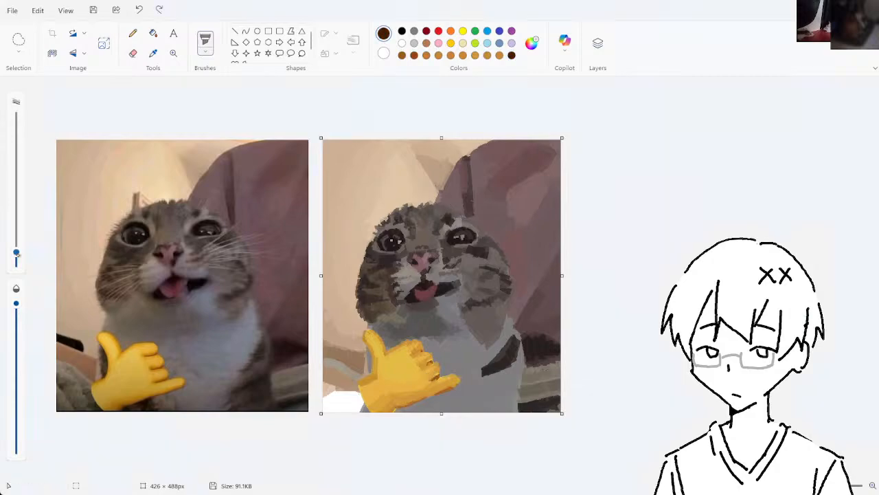
- Reduce the brush size, choose a custom dark brown, and try strokes above the little finger, undoing them
left_click_drag(17, 252, 17, 259)
left_click(405, 377)
mouse_move(428, 378)
left_mouse_down()
mouse_move(442, 371)
mouse_move(438, 379)
left_mouse_up()
key("ctrl+z")
key("ctrl+z")
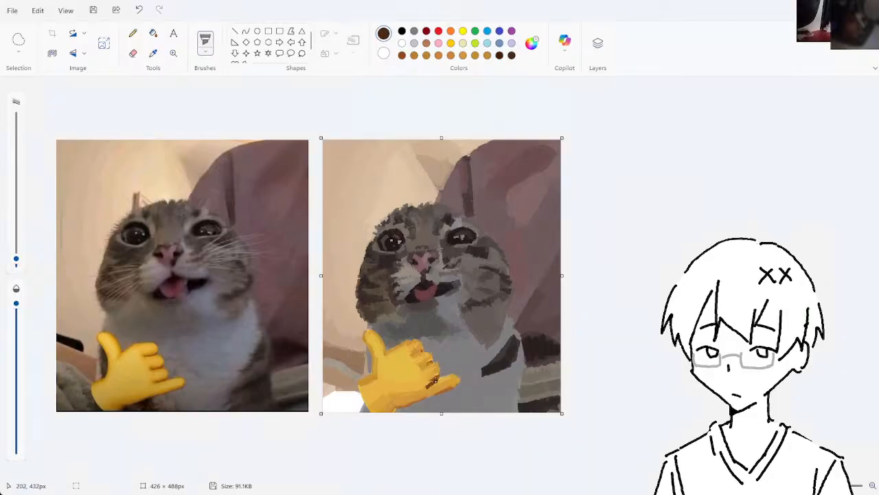
key("ctrl+z")
- Paint thin dark brown lines in the gaps between the fingers, undoing misplaced strokes
mouse_move(411, 354)
left_mouse_down()
mouse_move(424, 348)
mouse_move(434, 360)
mouse_move(425, 365)
mouse_move(440, 373)
left_mouse_up()
key("ctrl+z")
key("ctrl+z")
key("ctrl+z")
key("ctrl+z")
key("ctrl+z")
key("ctrl+z")
- Compare the hand with and without the latest dark brown outline strokes, and undo the last two
key("ctrl+y")
key("ctrl+z")
key("ctrl+y")
key("ctrl+z")
key("ctrl+y")
key("ctrl+z")
key("ctrl+y")
key("ctrl+z")
key("ctrl+y")
key("ctrl+z")
key("ctrl+y")
key("ctrl+z")
key("ctrl+y")
key("ctrl+z")
key("ctrl+y")
key("ctrl+z")
key("ctrl+y")
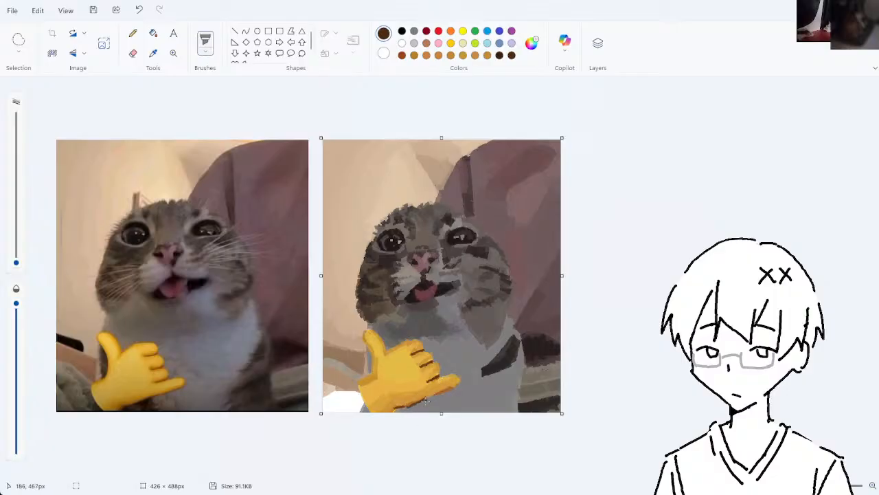
key("ctrl+z")
key("ctrl+y")
key("ctrl+z")
key("ctrl+z")
- Sample a golden brown beside the little finger and shade the crook between the thumb and the palm
left_click(153, 53)
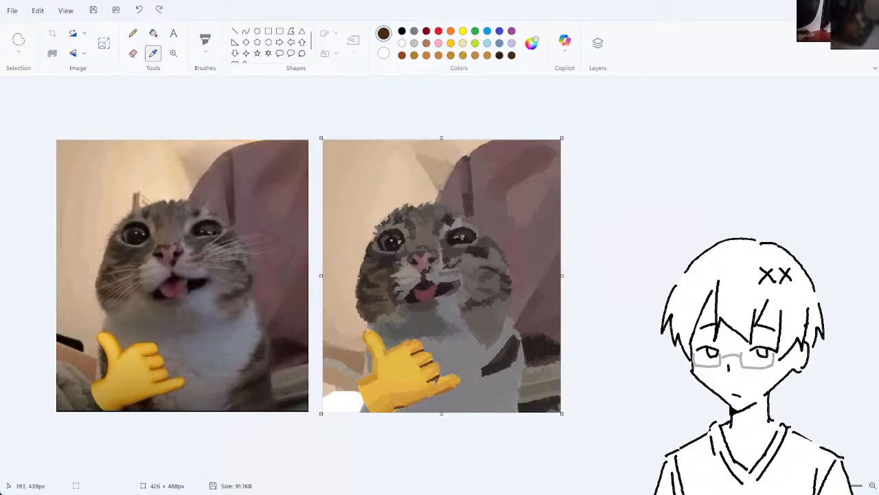
left_click(439, 383)
left_click_drag(387, 354, 382, 359)
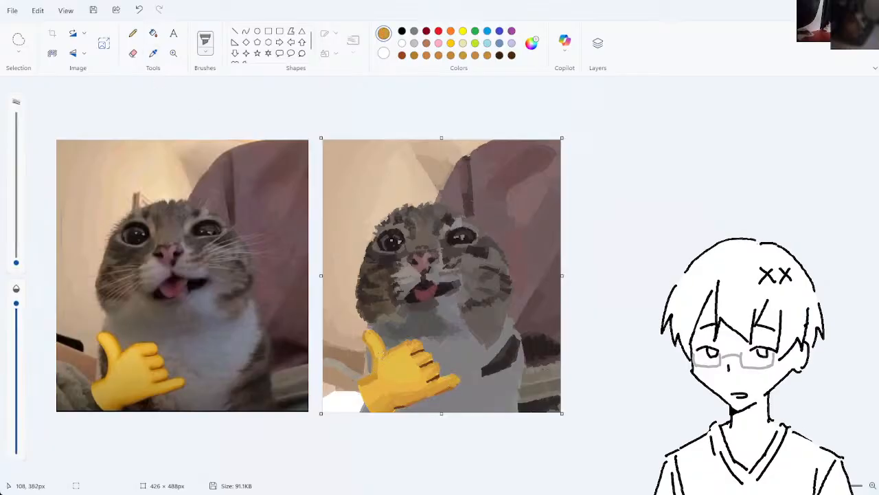
- Sample the orange-brown under the little finger and shade along the finger gaps with a larger brush, undoing a misplaced stroke
left_click(154, 53)
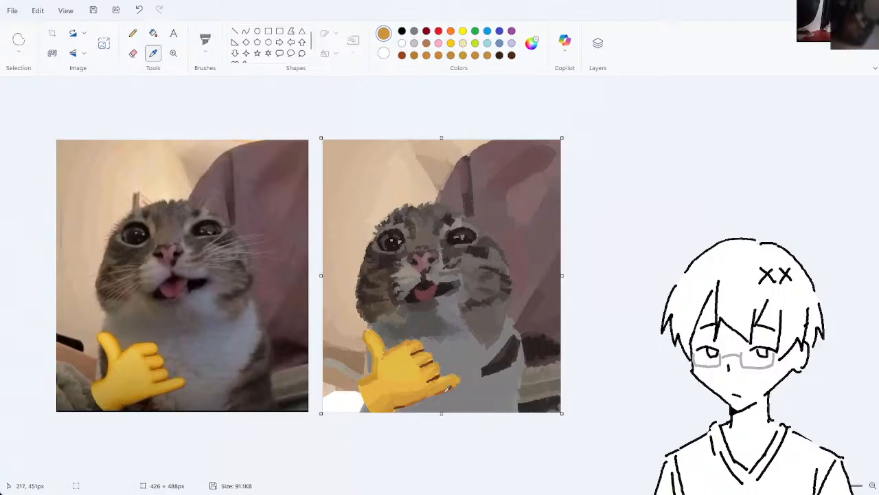
left_click(448, 389)
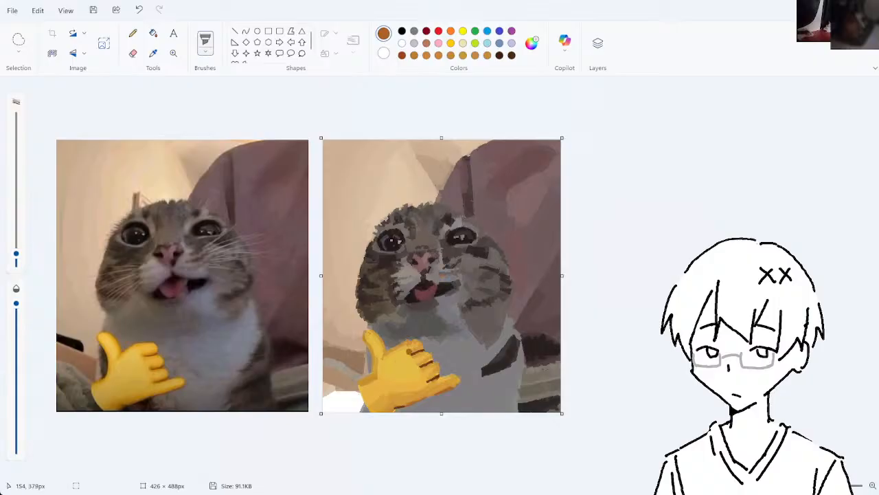
left_click_drag(408, 351, 428, 379)
key("ctrl+z")
- Sample the light orange on the topmost finger and touch up the finger edges, undoing a misplaced stroke
left_click(153, 53)
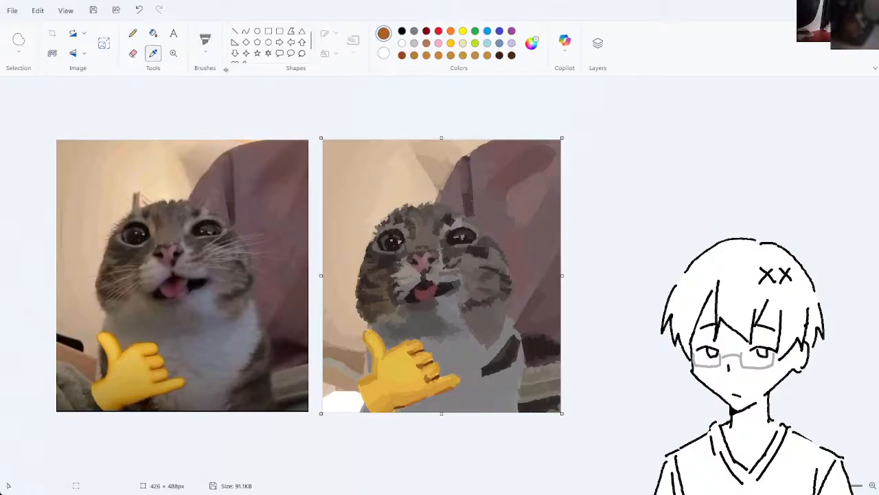
left_click(418, 341)
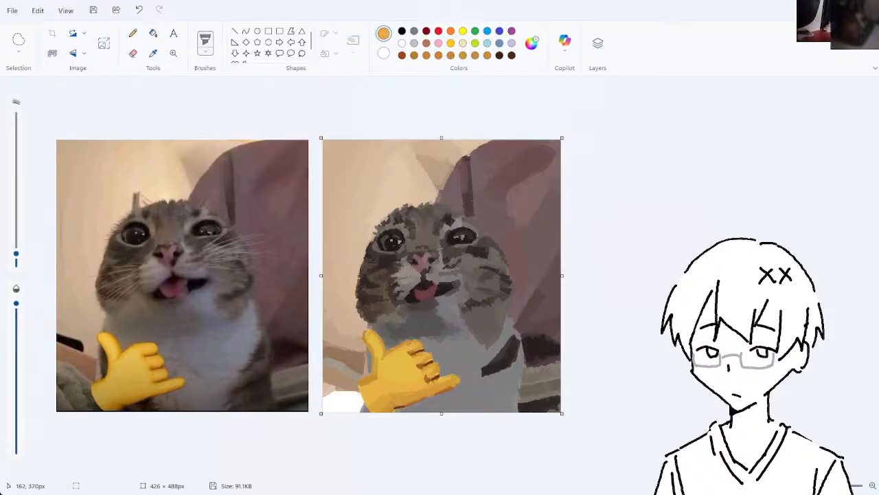
left_click_drag(406, 347, 413, 346)
key("ctrl+z")
left_click_drag(436, 361, 434, 363)
- Sample the grey fur colours around the hand and clean up the outline above the fingers, undoing a misplaced stroke
left_click(152, 53)
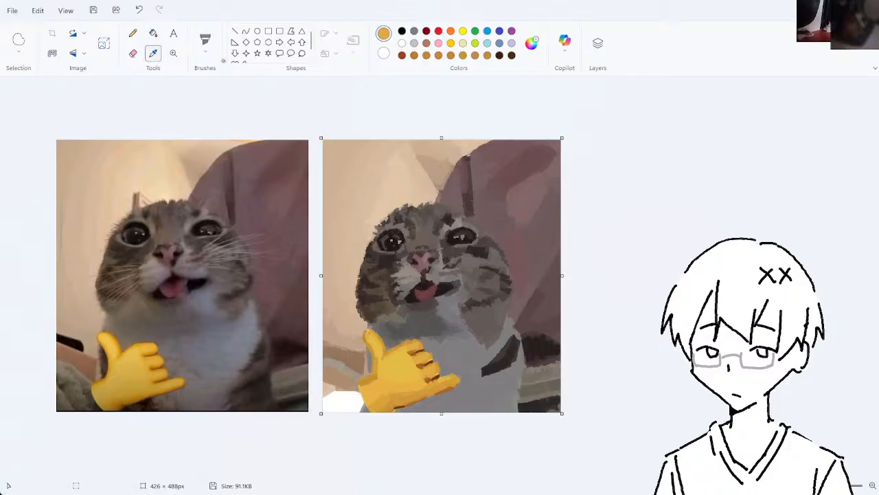
left_click(430, 337)
key("ctrl+z")
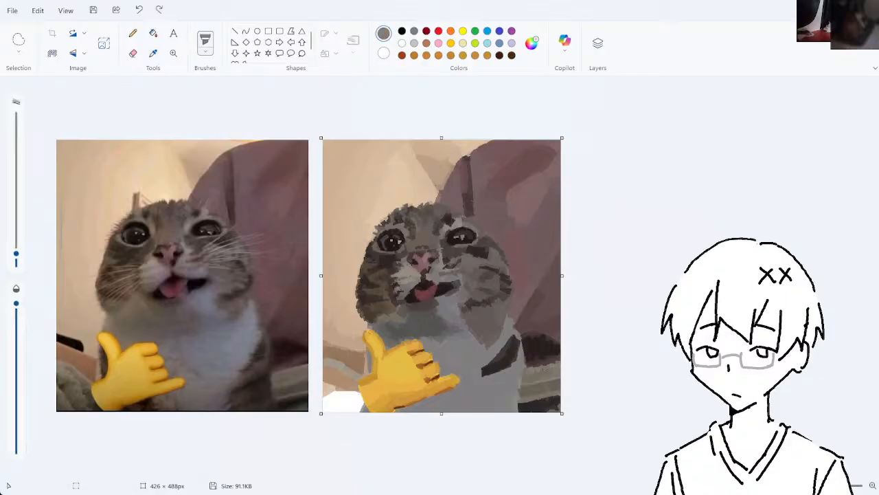
left_click(153, 53)
left_click(416, 334)
left_click(413, 335)
- Sample the dark grey below the mouth and the brownish grey of the lower cheek to blend the chin, undoing a stroke
left_click(153, 53)
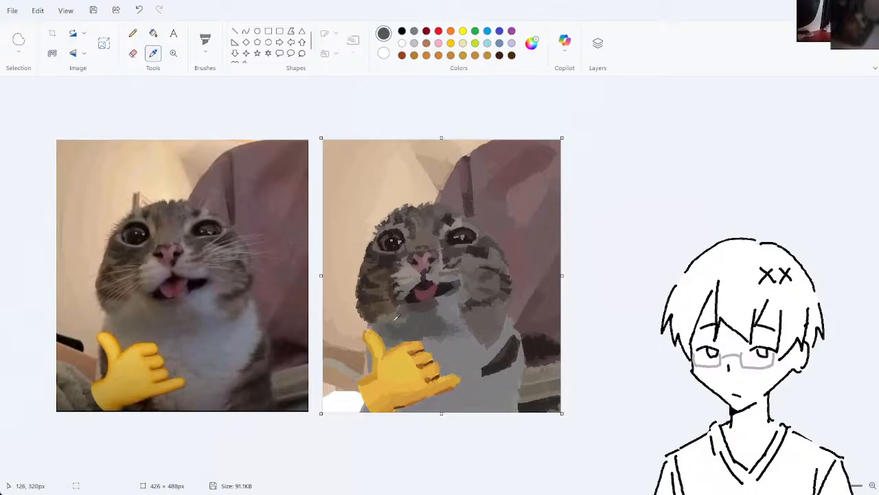
left_click(399, 303)
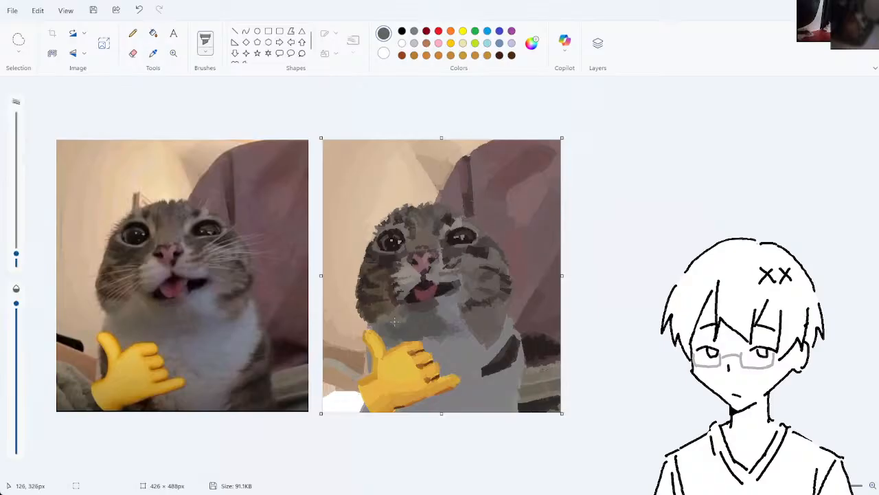
key("ctrl+z")
left_click(153, 36)
left_click(153, 53)
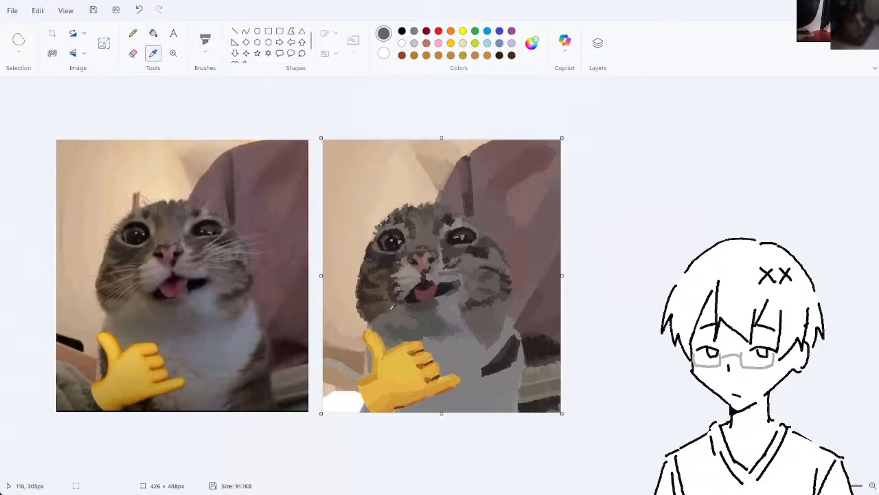
left_click(385, 310)
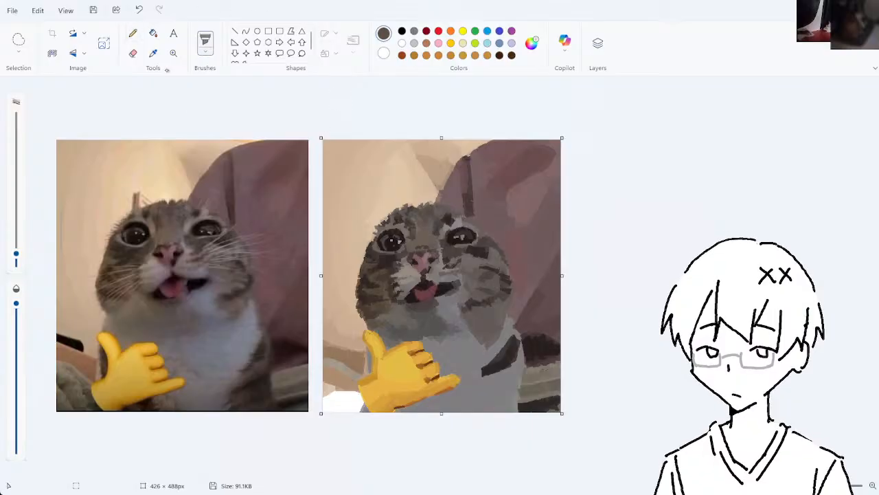
- Sample the left cheek's fur colour and paint strokes between the cheek and chin, undoing the last two
left_click(153, 53)
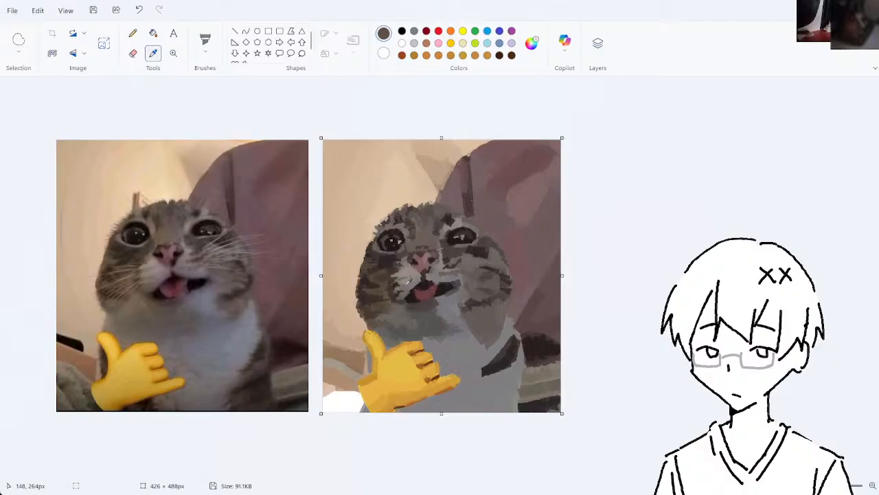
left_click(385, 293)
left_click_drag(397, 300, 404, 307)
key("ctrl+z")
key("ctrl+z")
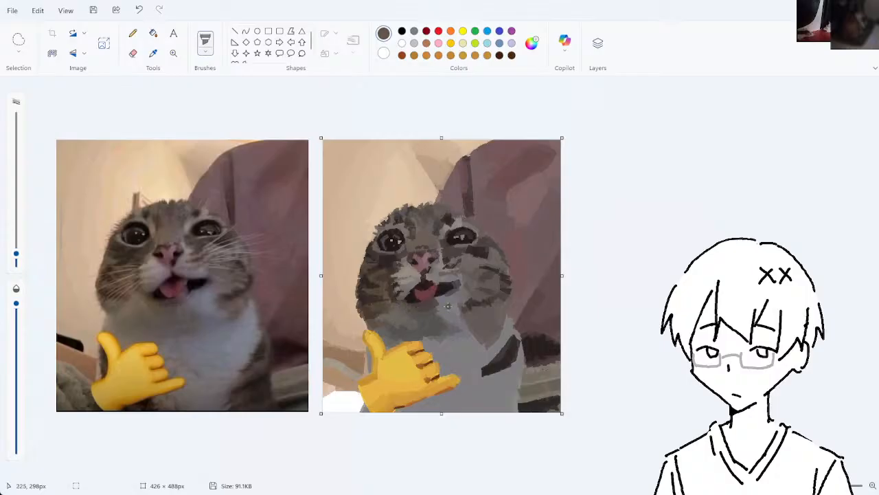
- Sample greys from the neck and upper chest and blend the shadow under the chin, undoing the last stroke
left_click(154, 53)
left_click(396, 328)
left_click(154, 53)
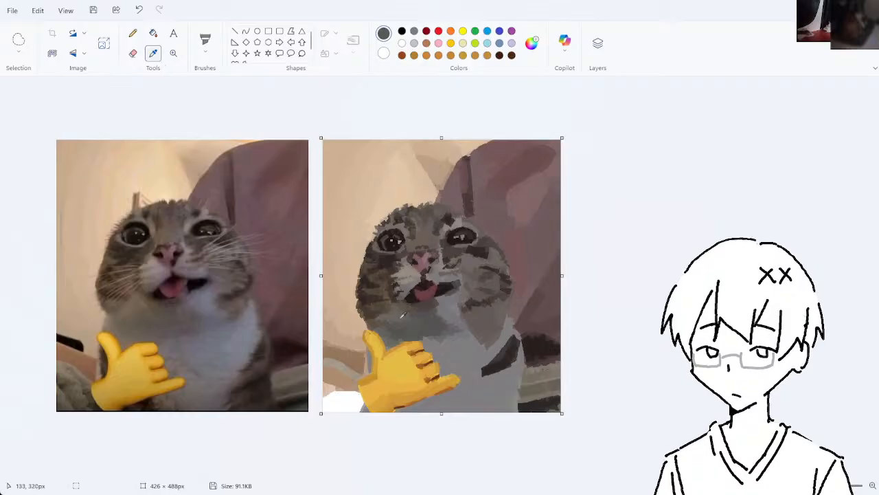
left_click(452, 321)
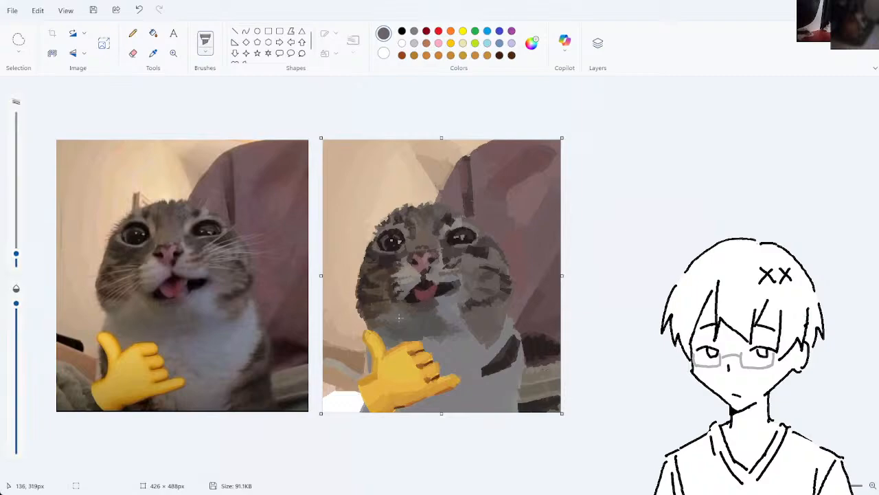
key("ctrl+z")
- Blend the lower edge of the left cheek into the neck with sampled greys, undoing misplaced strokes
left_click(154, 53)
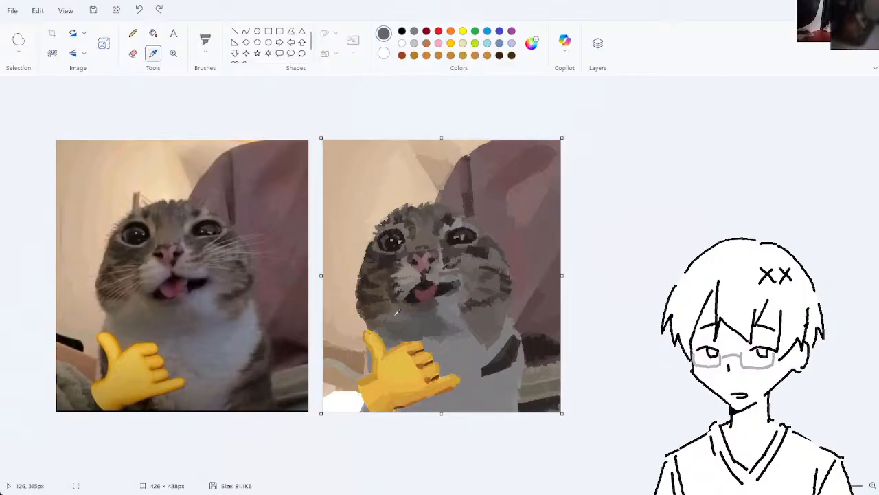
left_click(389, 316)
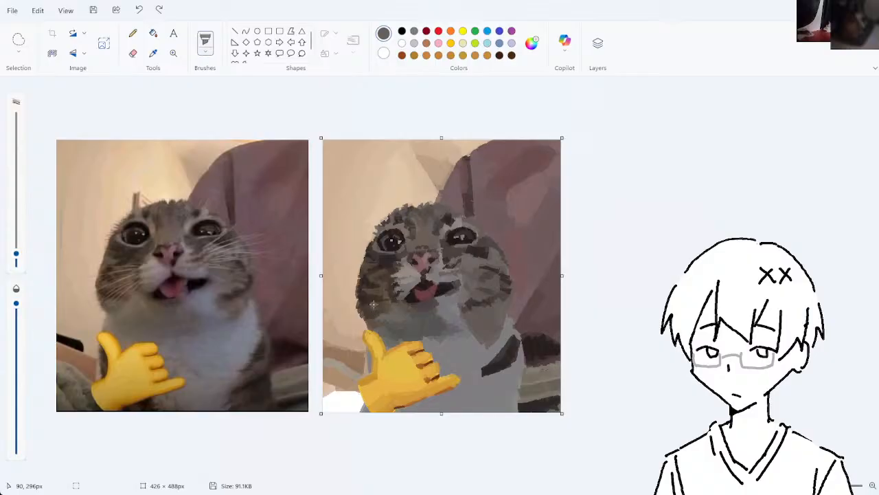
left_click_drag(378, 306, 384, 307)
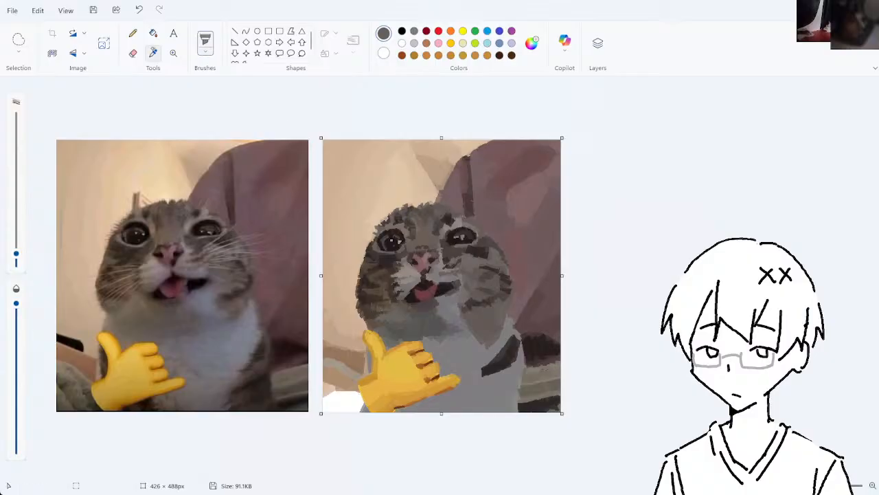
left_click(154, 55)
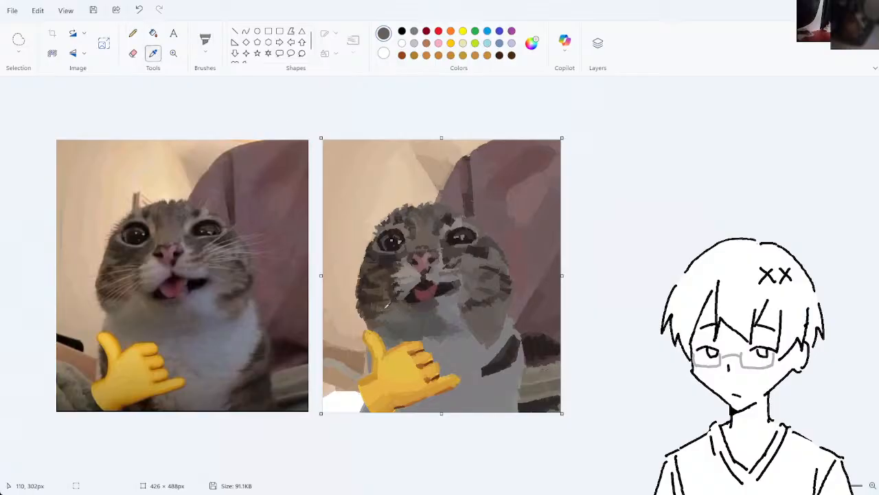
left_click(385, 309)
key("ctrl+z")
left_click_drag(377, 309, 396, 312)
key("ctrl+z")
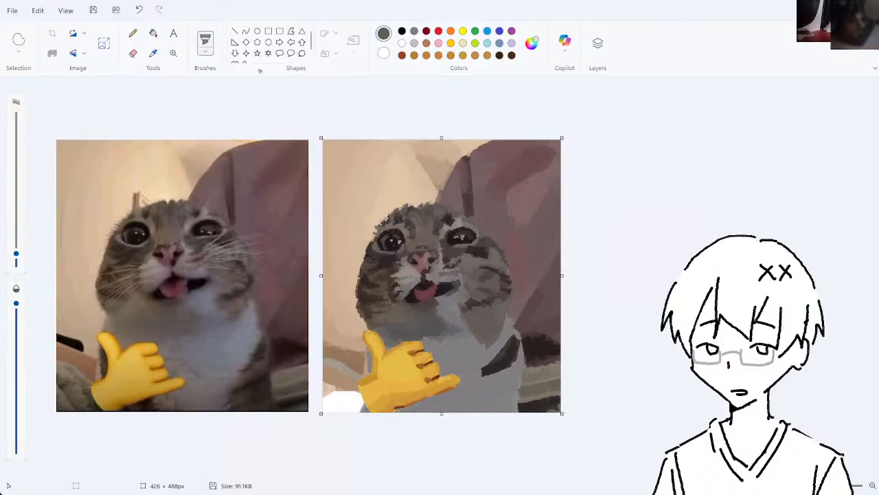
- Sample several greys across the neck and soften the shadow below the left cheek and chin, undoing misplaced strokes
left_click(153, 53)
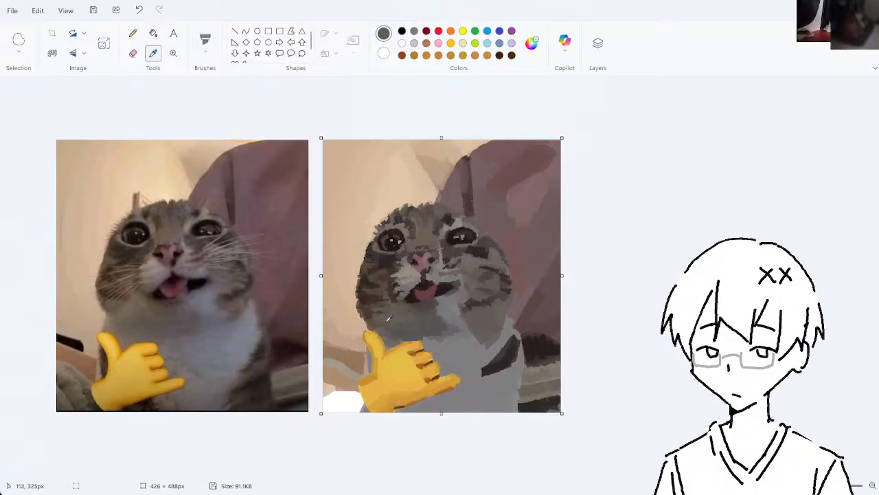
left_click(388, 317)
key("ctrl+z")
left_click(153, 53)
left_click(405, 319)
left_click(153, 53)
left_click(403, 311)
key("ctrl+z")
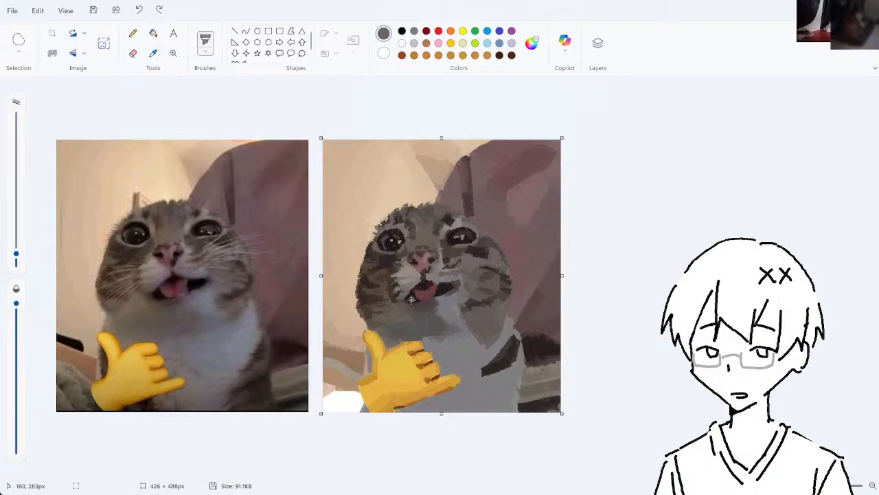
left_click_drag(377, 314, 380, 317)
- Sample the dark grey directly below the mouth and try strokes on the neck, undoing them
left_click(153, 53)
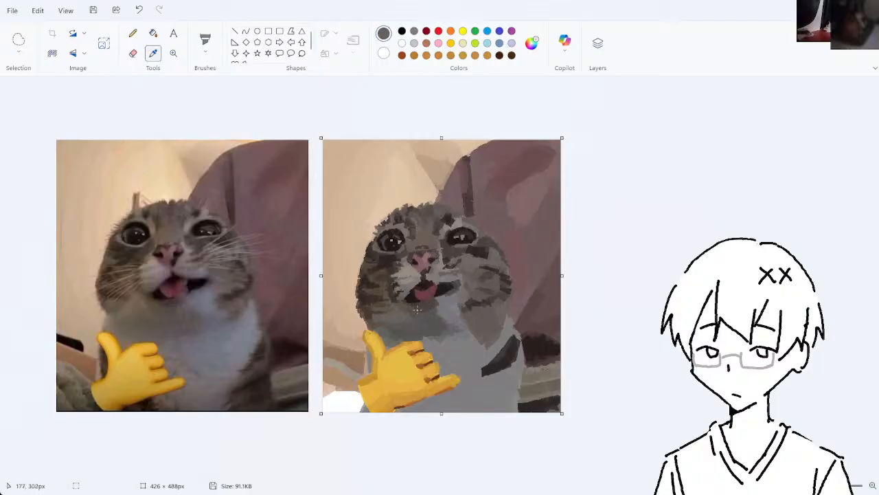
left_click(417, 310)
key("ctrl+z")
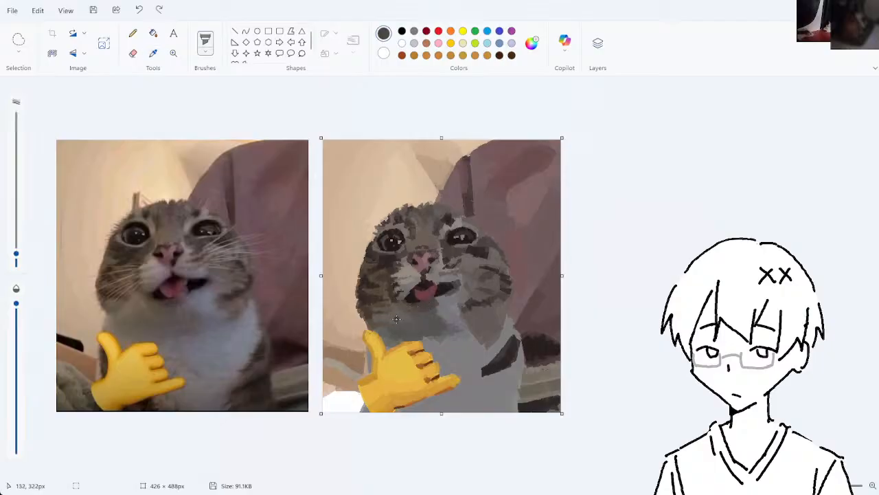
left_click_drag(396, 318, 395, 324)
key("ctrl+z")
- Sample greys from the neck and the left cheek's lower edge for blending the fur between them
left_click(153, 53)
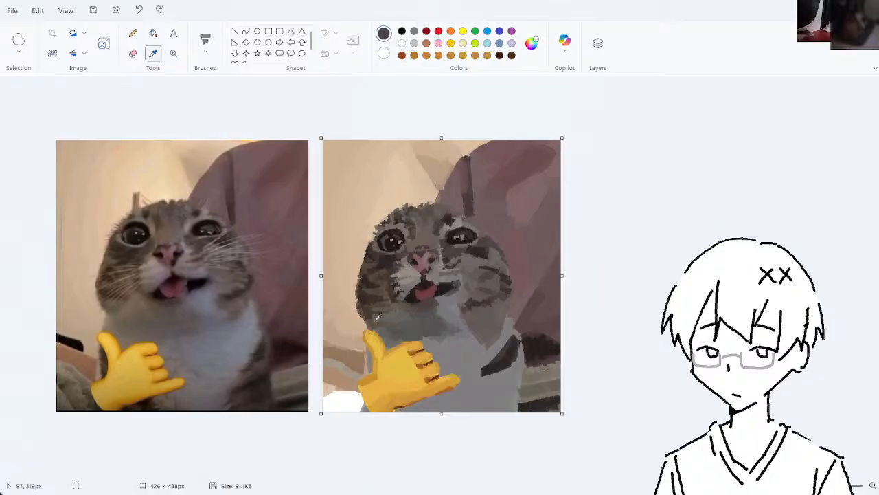
left_click(390, 318)
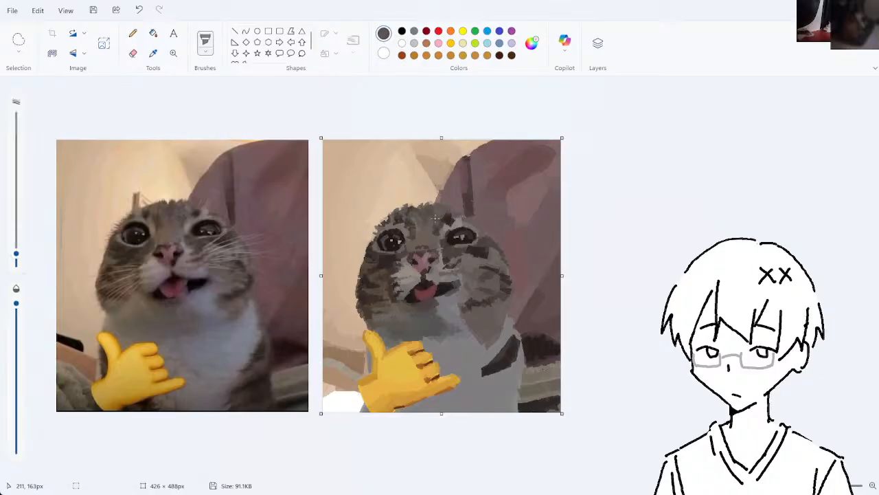
left_click(153, 53)
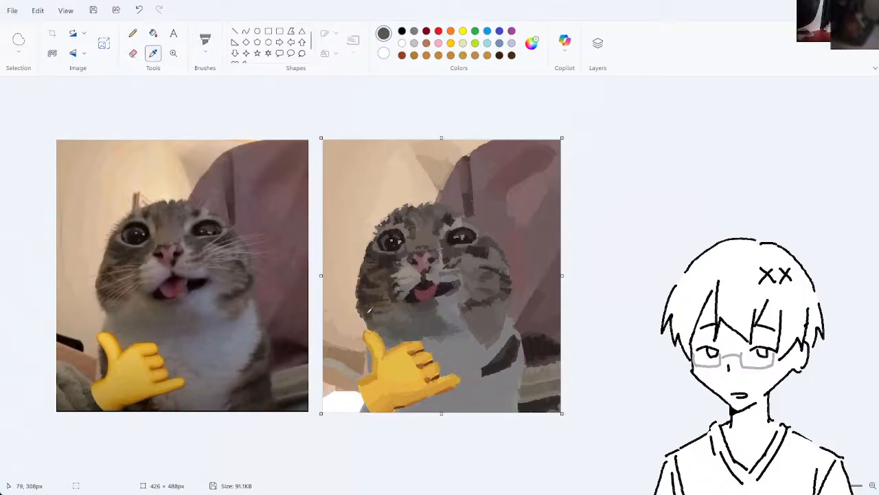
left_click(370, 312)
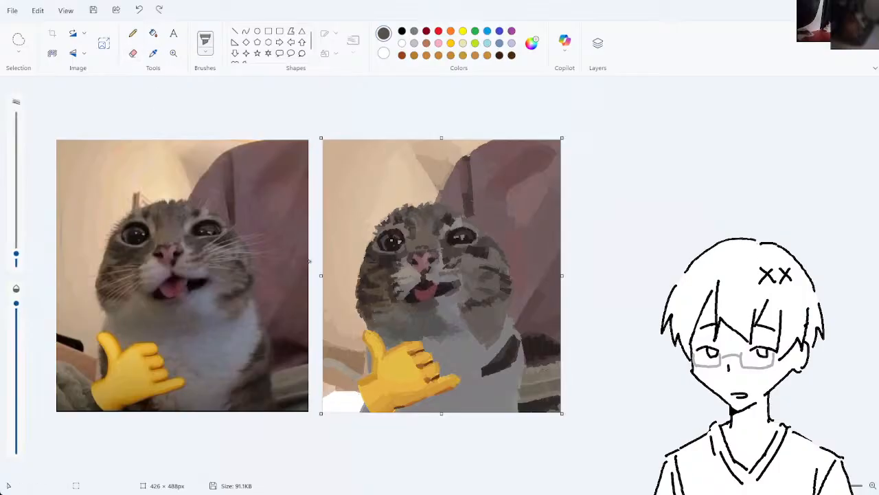
- Try greys sampled from the cheek and throat on the painted cat's throat
left_click(153, 53)
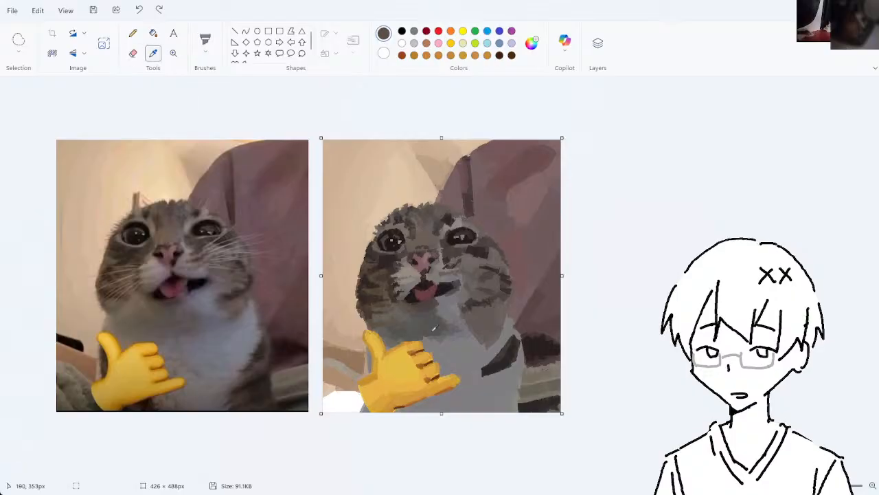
left_click(489, 289)
left_click(154, 53)
left_click(391, 315)
key("ctrl+z")
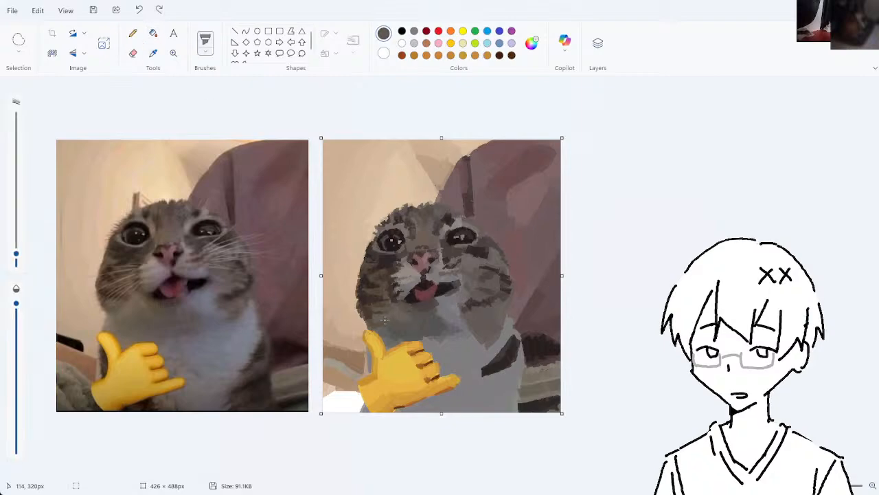
key("ctrl+y")
key("ctrl+z")
- Blend the shaded fur under the painted cat's chin using greys sampled from the throat and lower left cheek
left_click(153, 53)
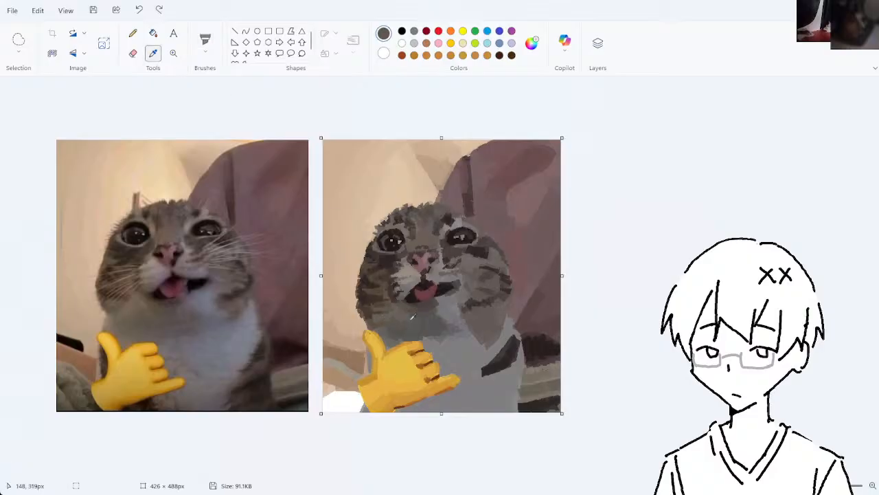
left_click(387, 325)
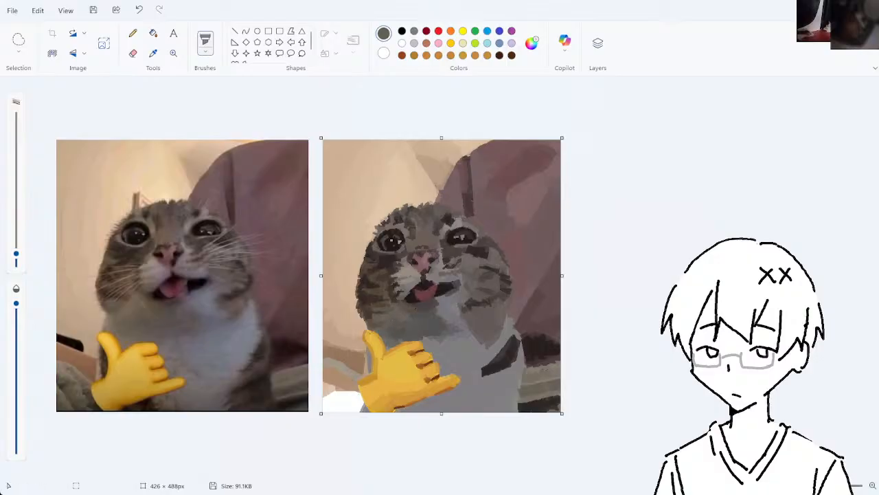
left_click(153, 53)
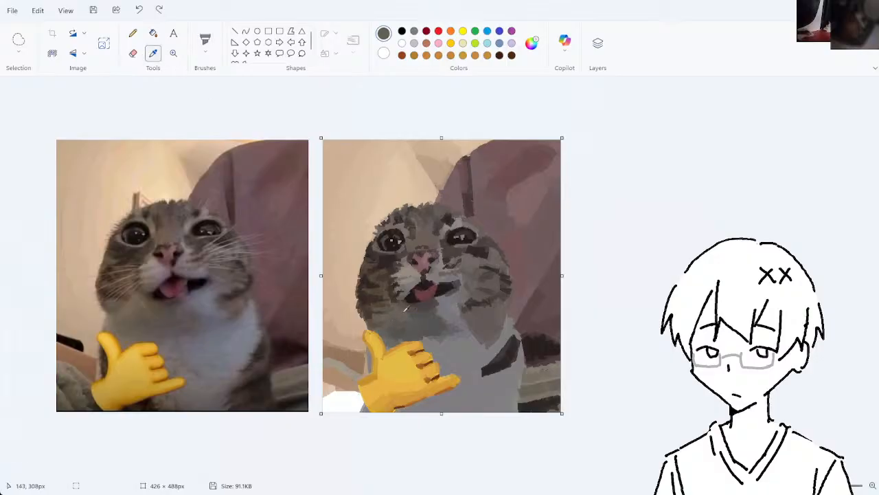
left_click(390, 318)
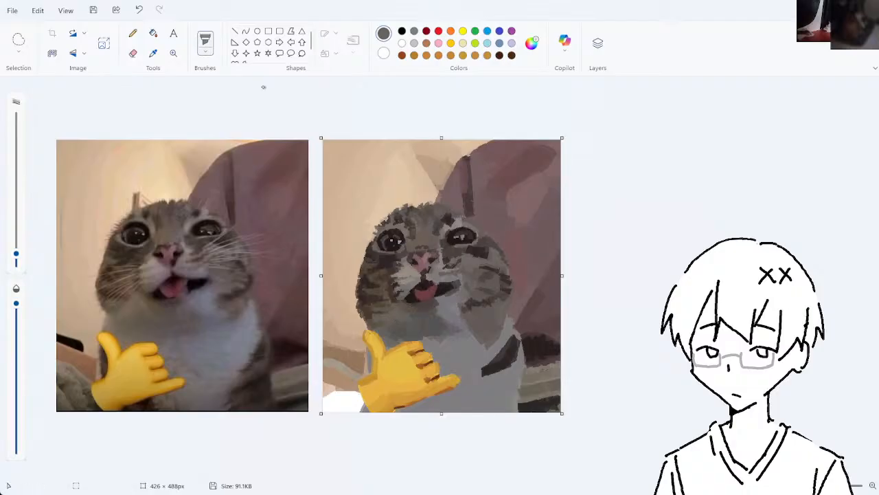
left_click(152, 52)
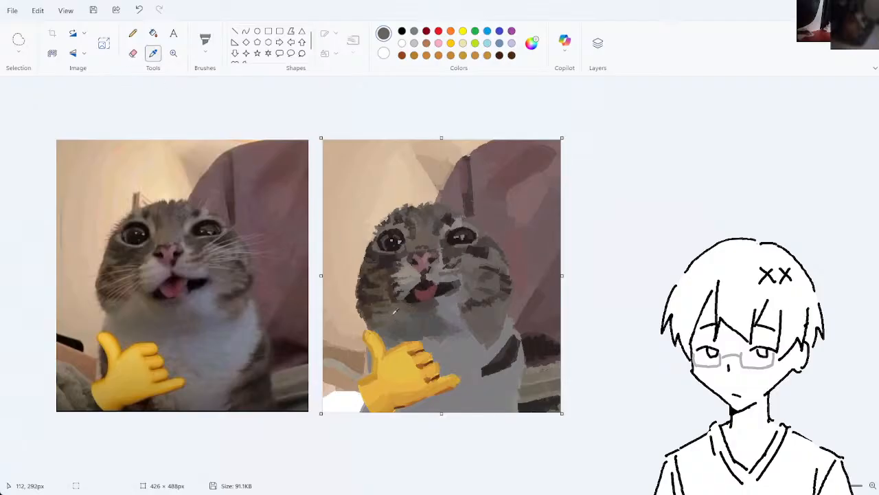
left_click(395, 304)
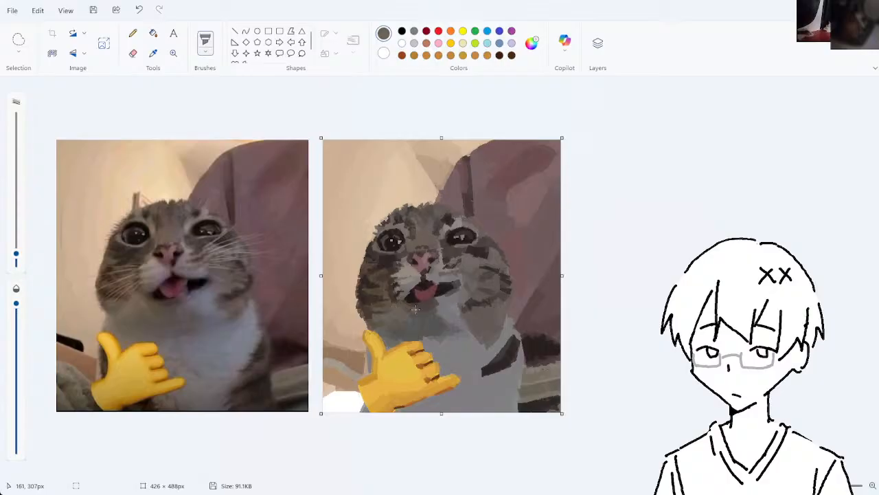
- Try greys sampled beside the mouth and from the chest on the fur around the painted cat's chin
left_click(153, 53)
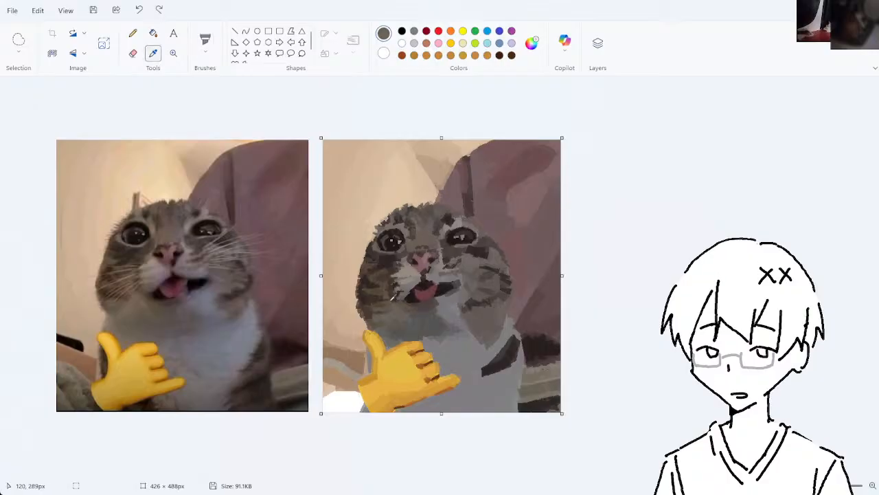
left_click(393, 299)
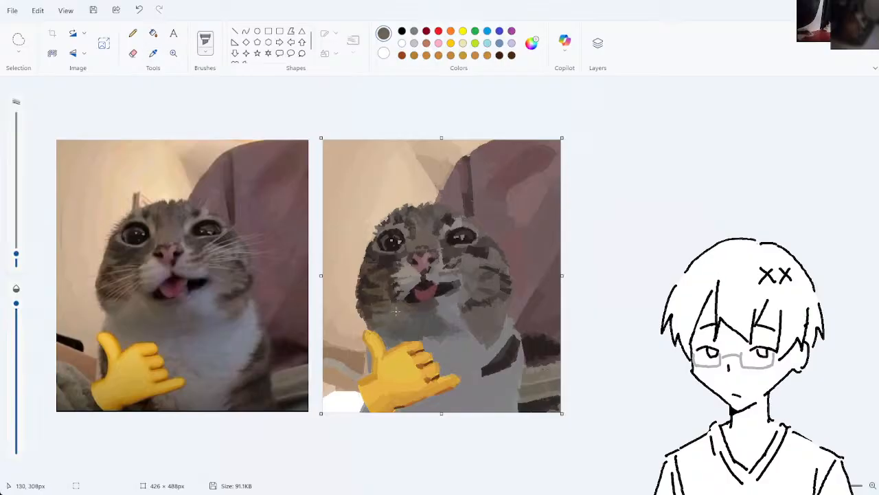
key("ctrl+z")
left_click(154, 55)
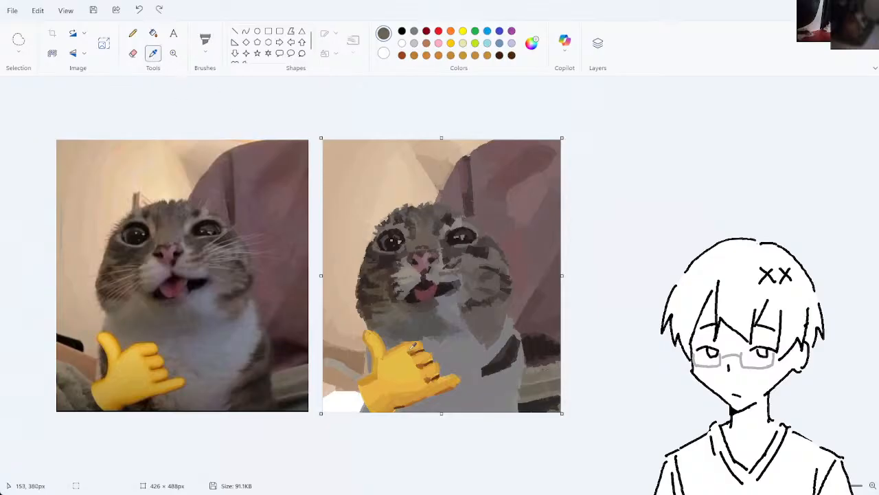
left_click(456, 329)
left_click_drag(455, 291, 440, 294)
key("ctrl+z")
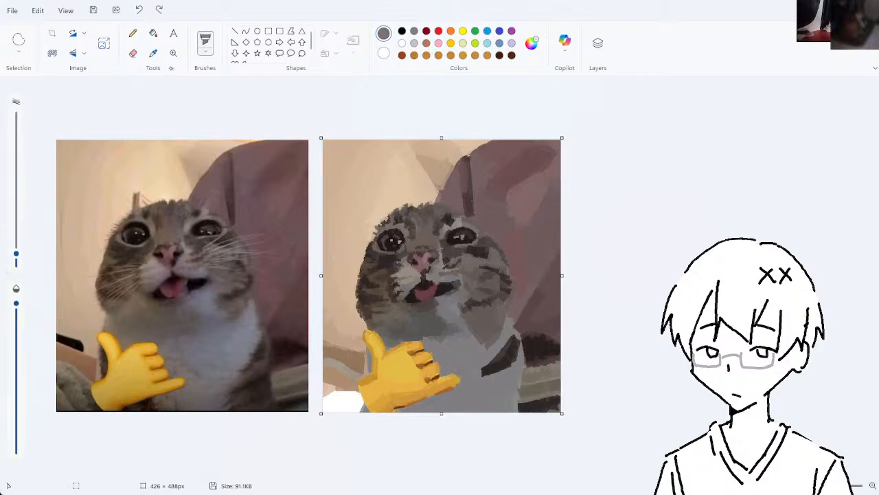
- Blend the fur below the right corner of the painted cat's mouth with greys sampled from the throat and chest
left_click(152, 54)
left_click(461, 324)
left_click(152, 53)
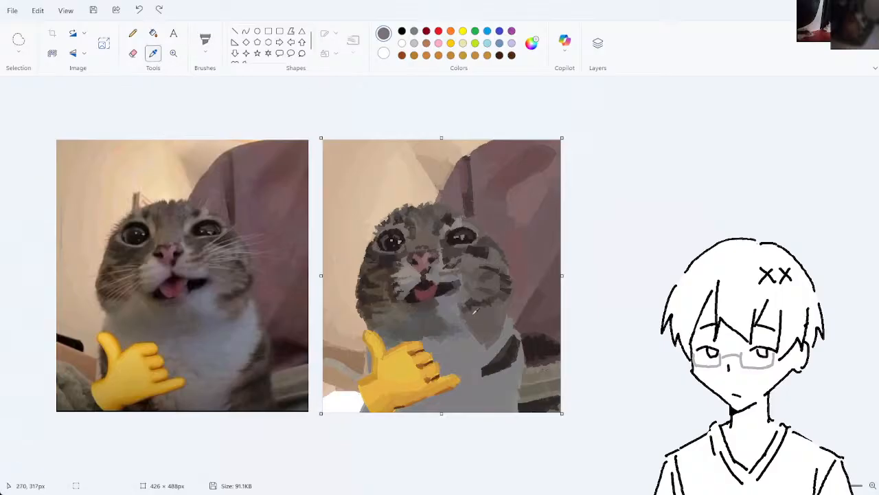
left_click(459, 320)
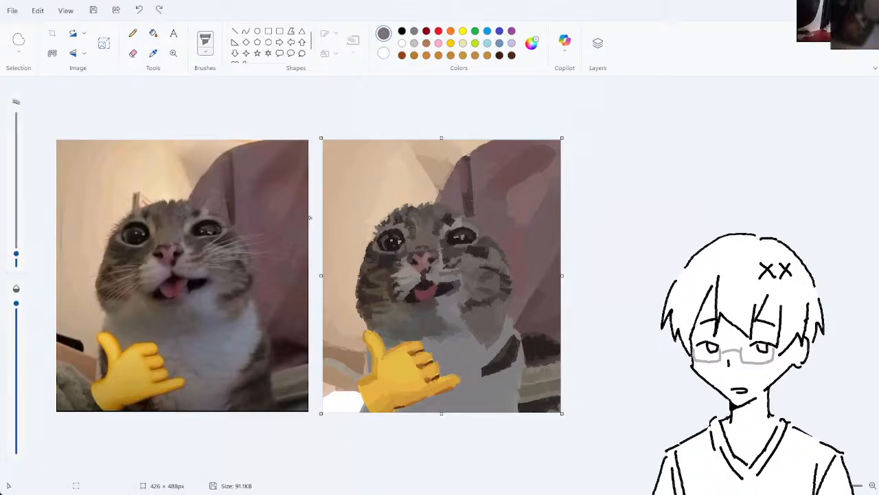
left_click(152, 53)
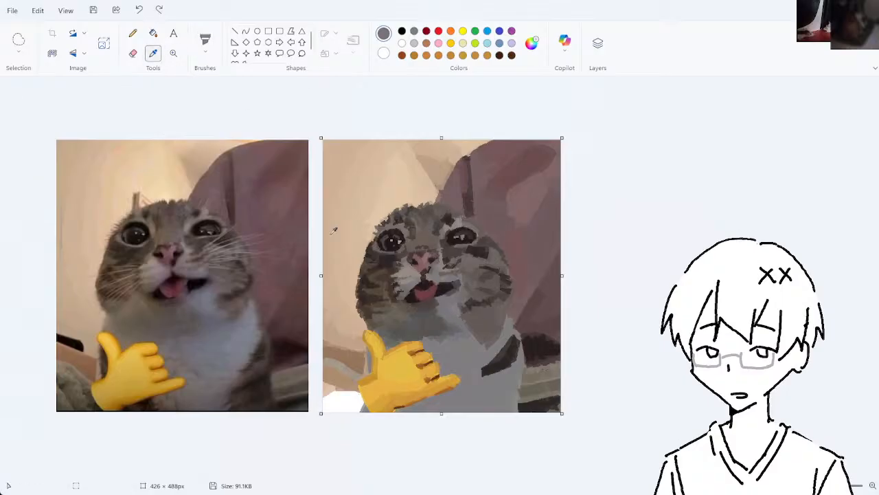
left_click(443, 311)
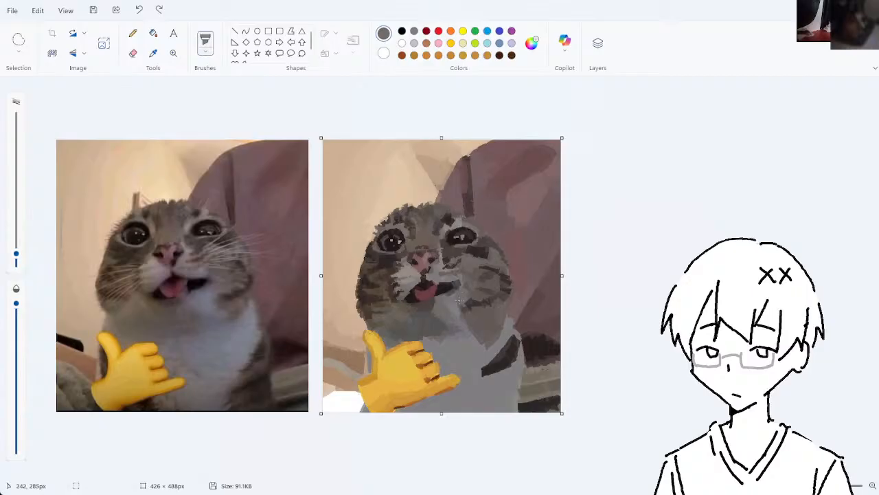
left_click_drag(459, 301, 470, 300)
- Try short strokes beside the right mouth corner in several greys sampled from the painted cat's right cheek
left_click(154, 53)
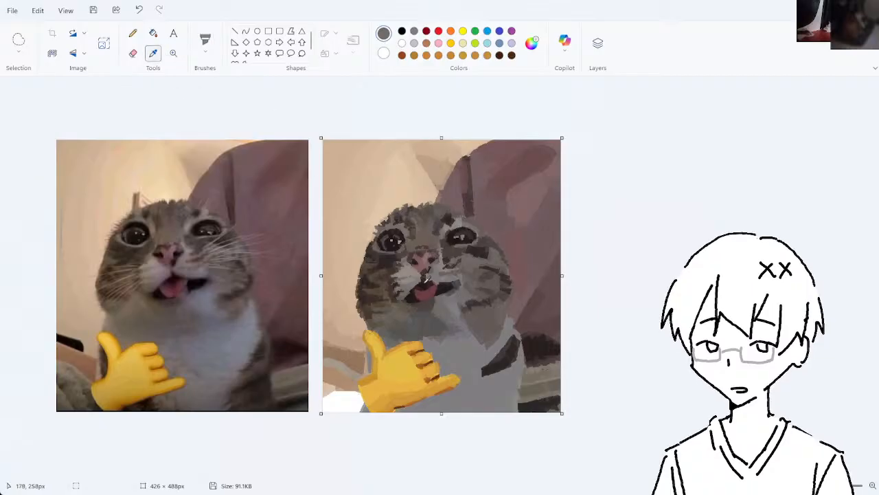
left_click(460, 277)
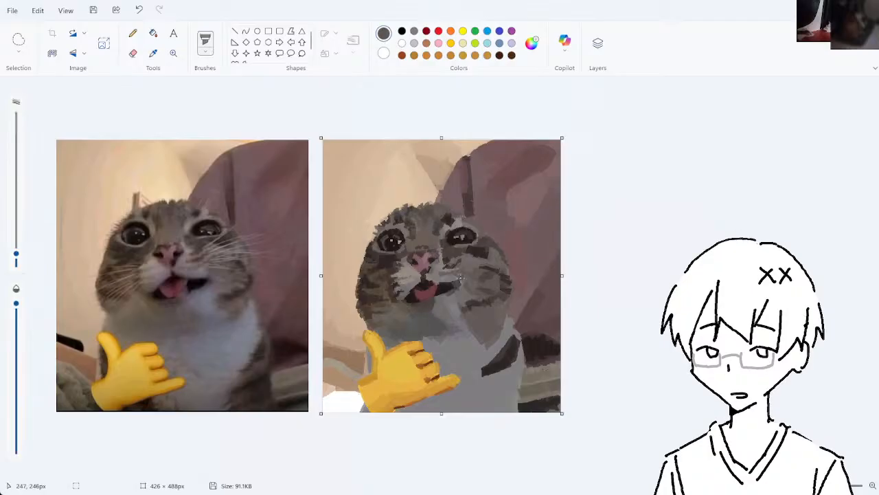
left_click_drag(460, 282, 458, 271)
key("ctrl+z")
left_click(153, 53)
left_click(469, 274)
left_click_drag(461, 283, 461, 269)
key("ctrl+z")
left_click(153, 53)
left_click(493, 305)
left_click_drag(462, 275, 464, 282)
key("ctrl+z")
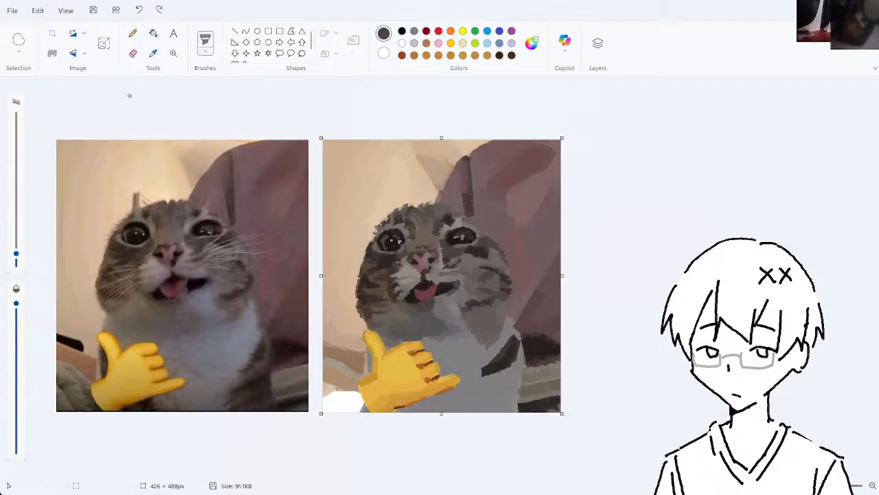
- Paint a short grey stroke beside the right mouth corner using a tone sampled from the adjacent cheek
left_click(153, 53)
left_click(470, 273)
left_click_drag(459, 270, 462, 276)
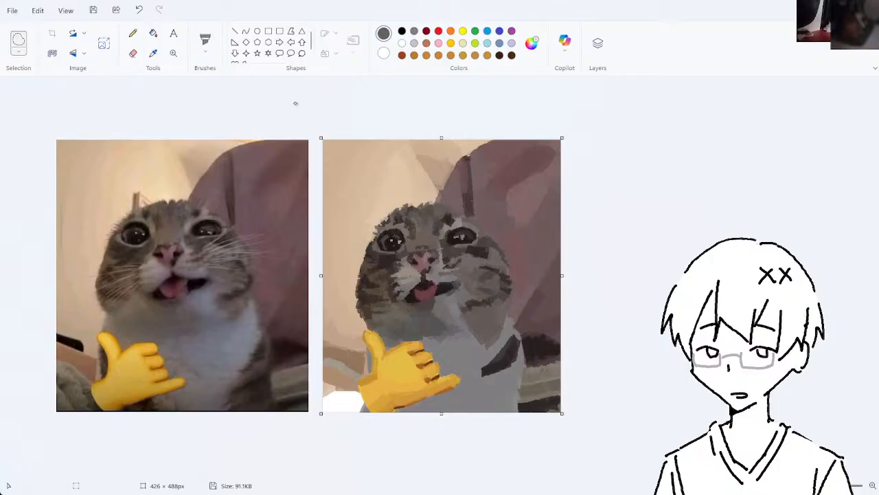
- Select a small part of the painted cat's left eye, shift it slightly, and return to the brush
mouse_move(400, 234)
left_mouse_down()
mouse_move(395, 221)
mouse_move(373, 249)
mouse_move(405, 250)
mouse_move(414, 232)
mouse_move(404, 240)
left_mouse_up()
left_click_drag(404, 240, 404, 244)
left_click(461, 236)
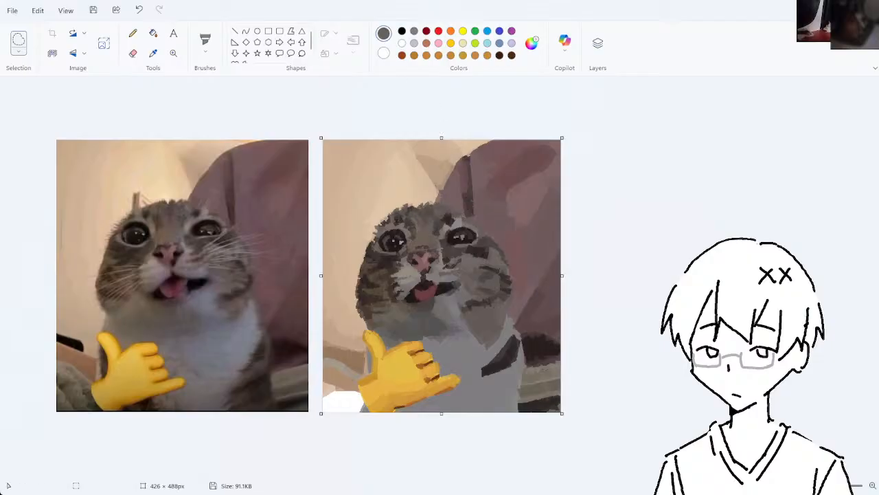
left_click(205, 42)
- Refine the outline of the painted cat's head with beige sampled from the background and dark fur sampled above the left eye
left_click(153, 53)
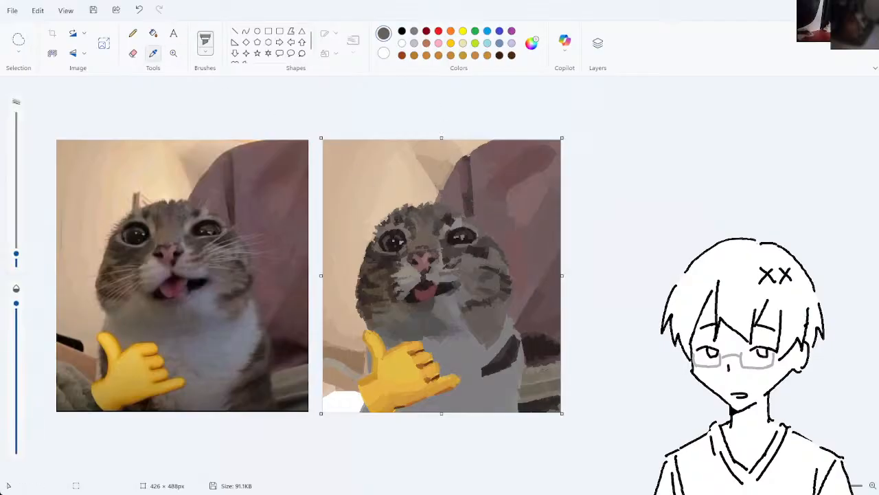
left_click(396, 192)
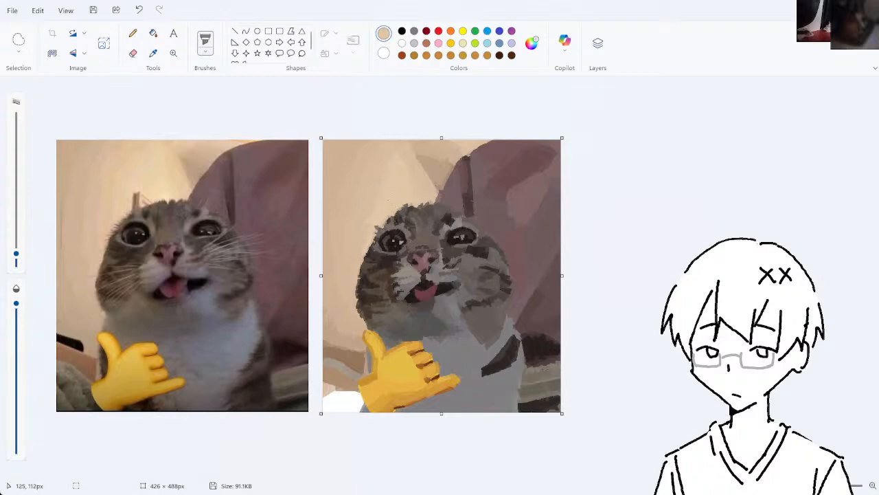
key("ctrl+z")
left_click(153, 53)
left_click(367, 232)
key("ctrl+z")
key("ctrl+y")
left_click(153, 53)
left_click(396, 218)
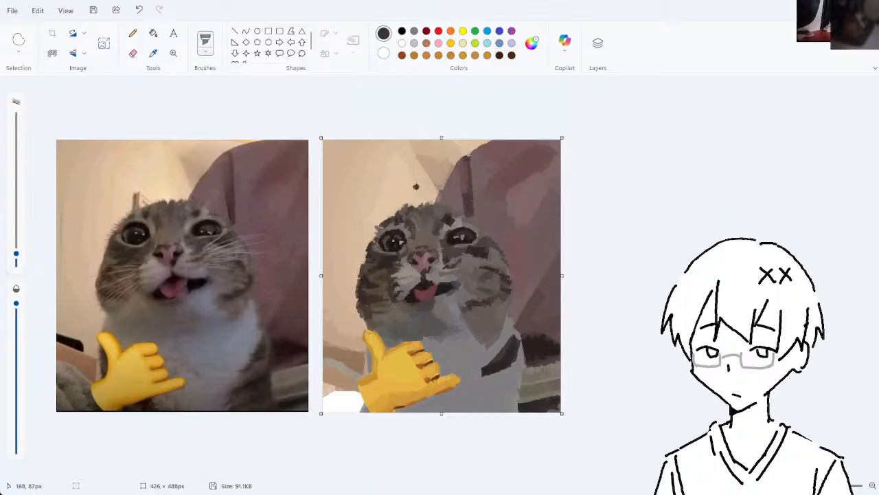
- Try dark grey strokes on the right side of the muzzle using tones sampled beside the mouth corner
left_click(153, 53)
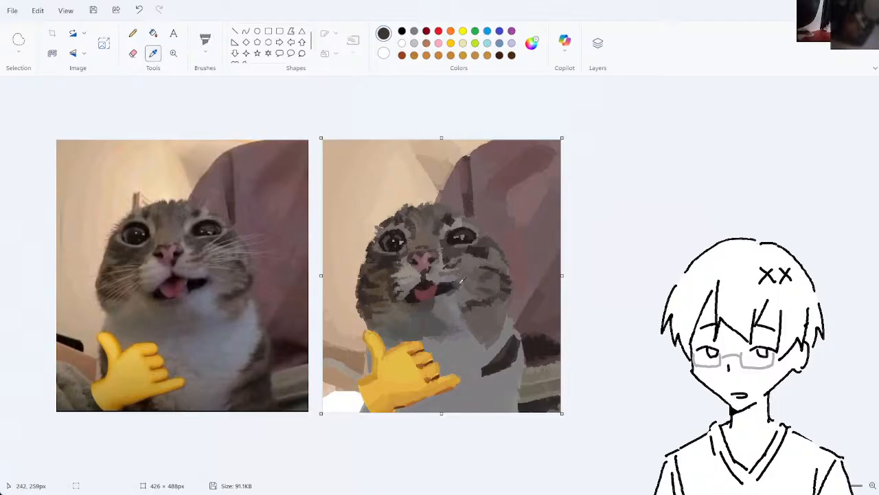
left_click(461, 280)
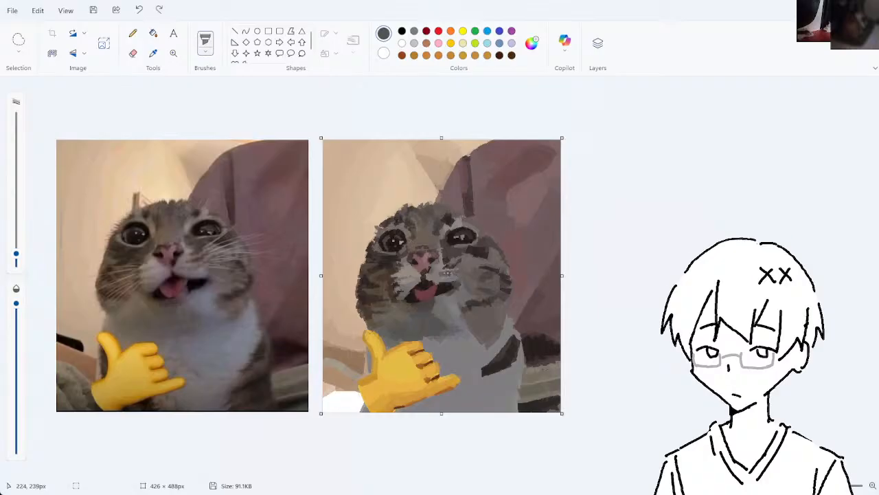
left_click_drag(448, 274, 453, 270)
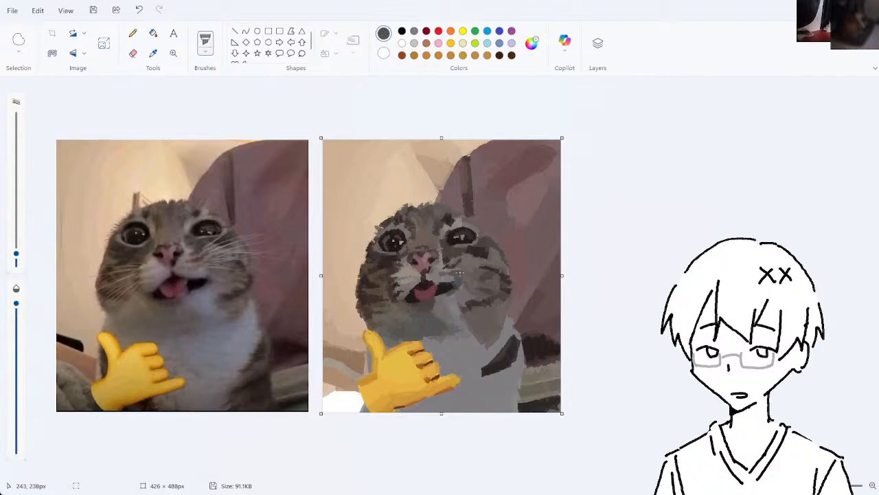
key("ctrl+z")
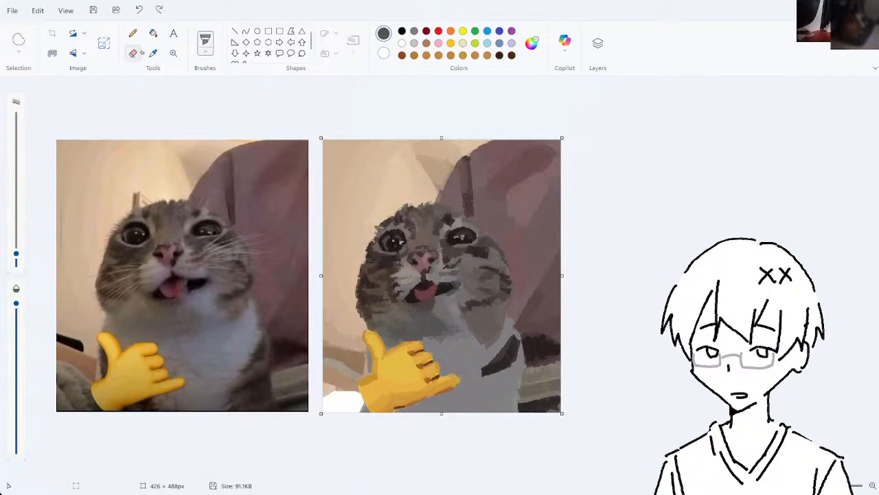
left_click(153, 53)
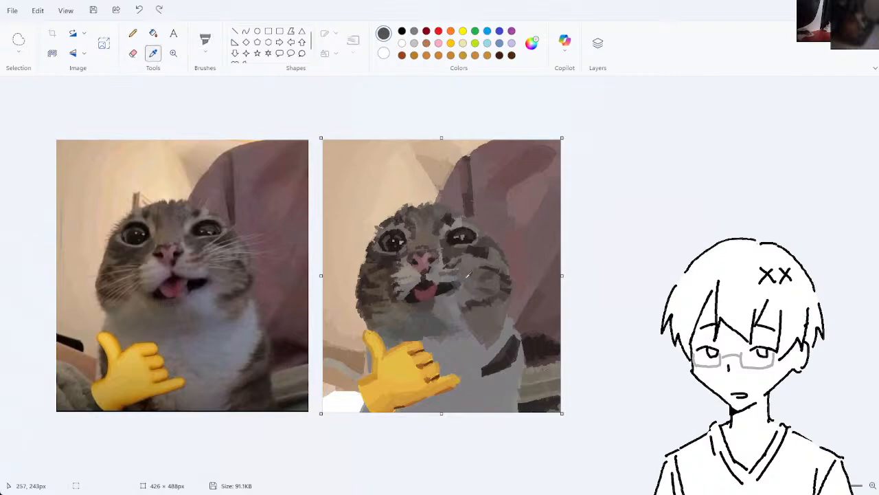
left_click(459, 276)
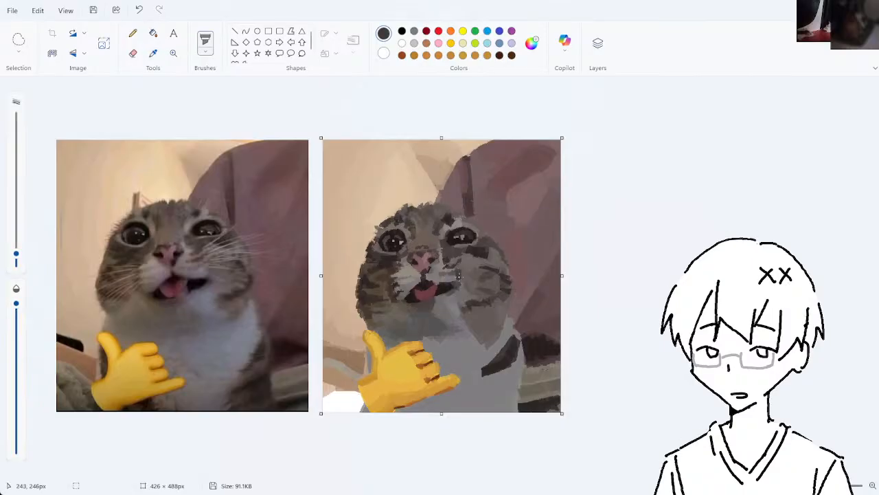
- Touch up the fur on the painted cat's right cheek and under the right eye with sampled dark fur tones
left_click(153, 55)
left_click(475, 309)
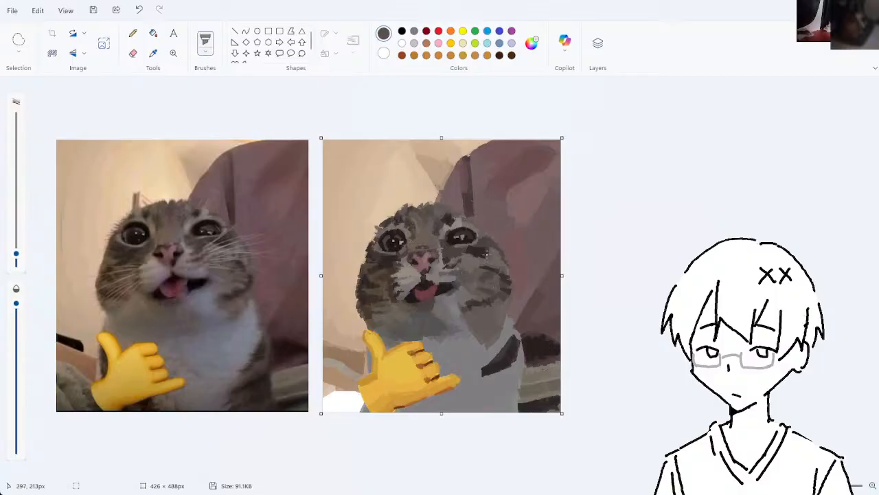
key("ctrl+z")
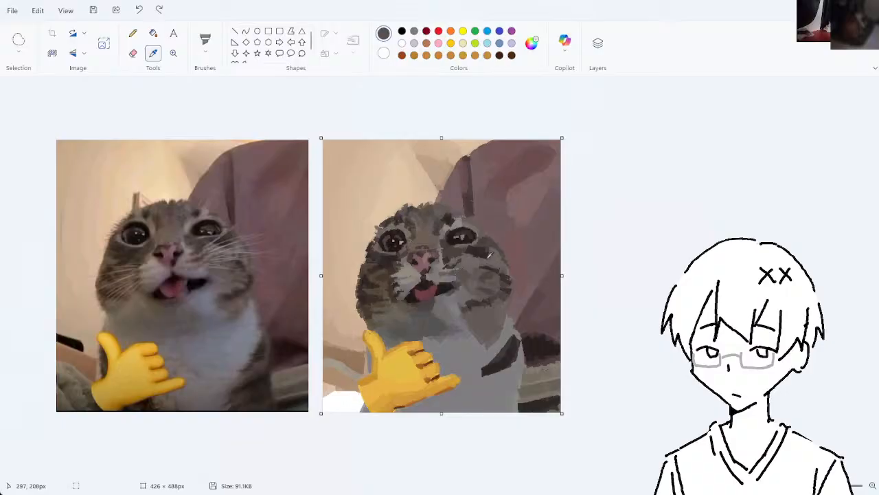
left_click(488, 271)
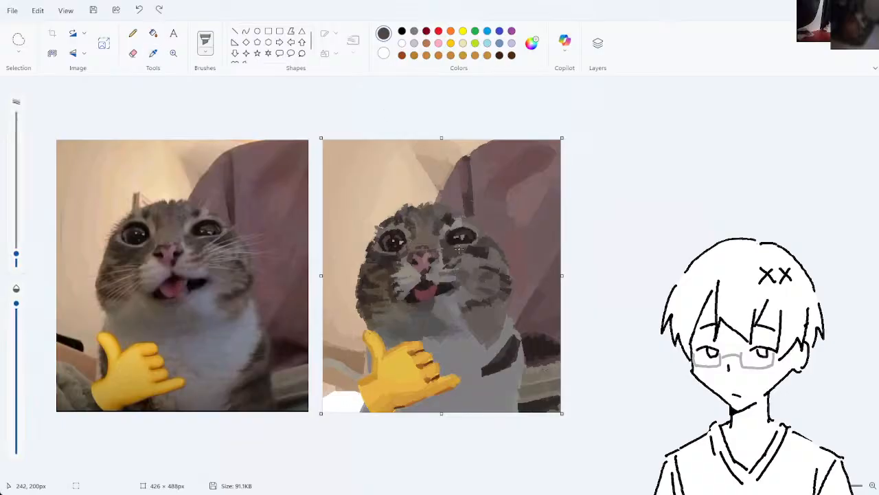
left_click(153, 53)
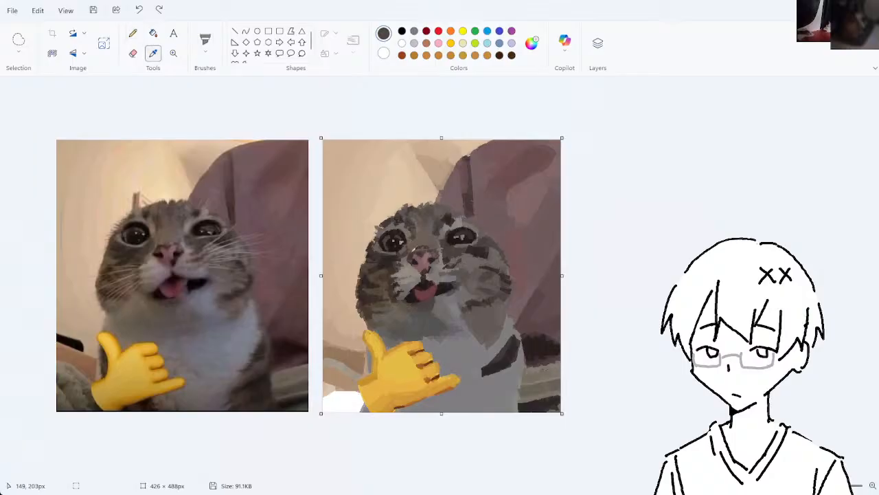
left_click(458, 258)
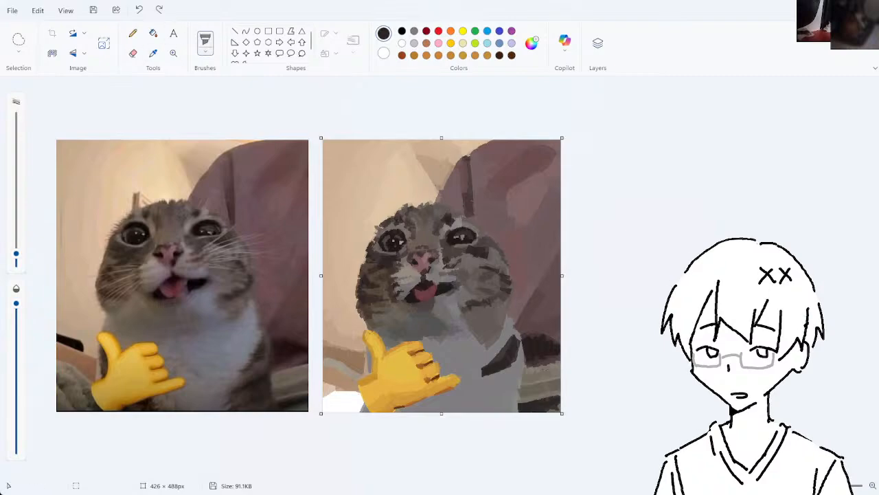
- Try grey strokes between the painted cat's muzzle and right cheek with tones sampled from the cheek fur
left_click(153, 53)
left_click(476, 276)
left_click(155, 56)
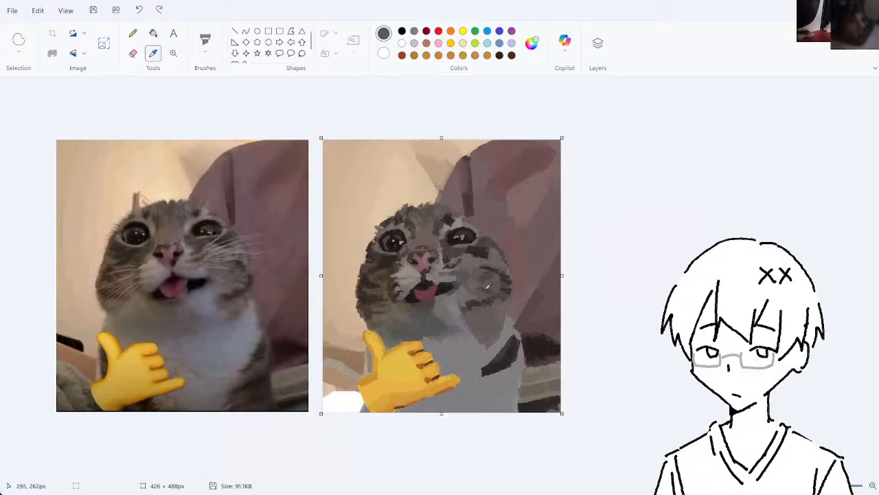
left_click(461, 276)
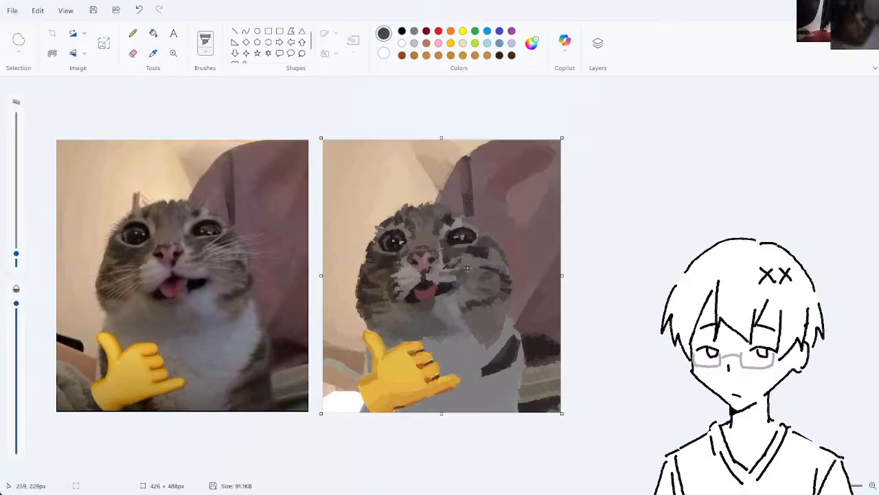
key("ctrl+z")
mouse_move(462, 272)
left_mouse_down()
mouse_move(474, 258)
mouse_move(468, 274)
left_mouse_up()
key("ctrl+z")
key("ctrl+z")
key("ctrl+z")
- Touch up the fur at the right eye's inner corner with tones sampled from the muzzle and nose bridge
left_click(154, 53)
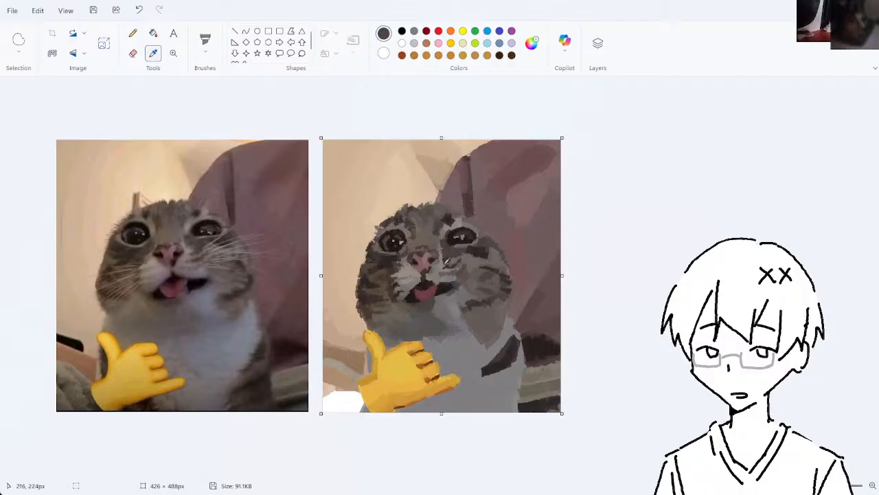
left_click(444, 264)
left_click_drag(447, 247, 447, 256)
key("ctrl+z")
left_click(153, 53)
left_click(432, 243)
left_click_drag(457, 231, 453, 235)
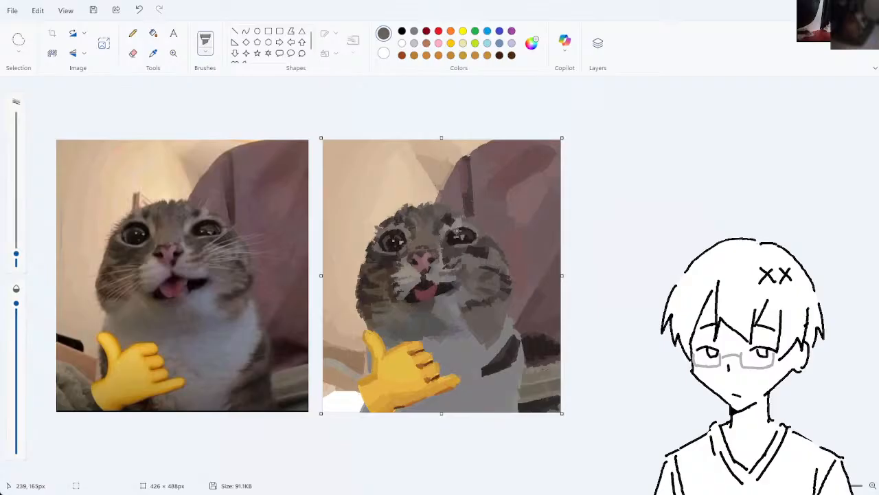
- Refine the fur to the right of the painted cat's nose with dark and light grey tones sampled beside it
left_click(153, 53)
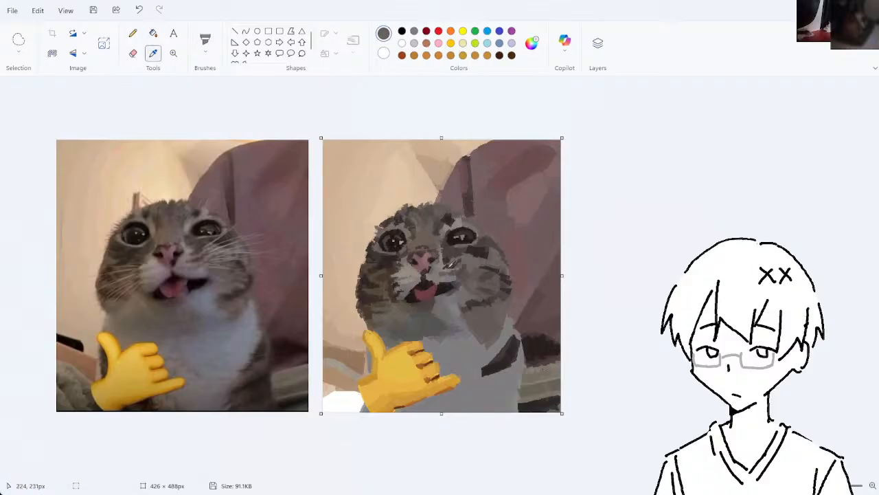
left_click(448, 262)
key("ctrl+z")
left_click(153, 53)
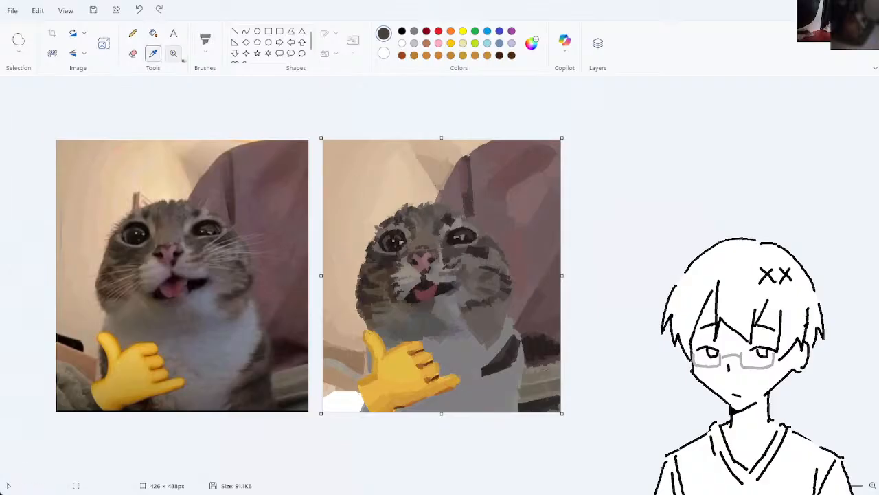
left_click(443, 252)
key("ctrl+y")
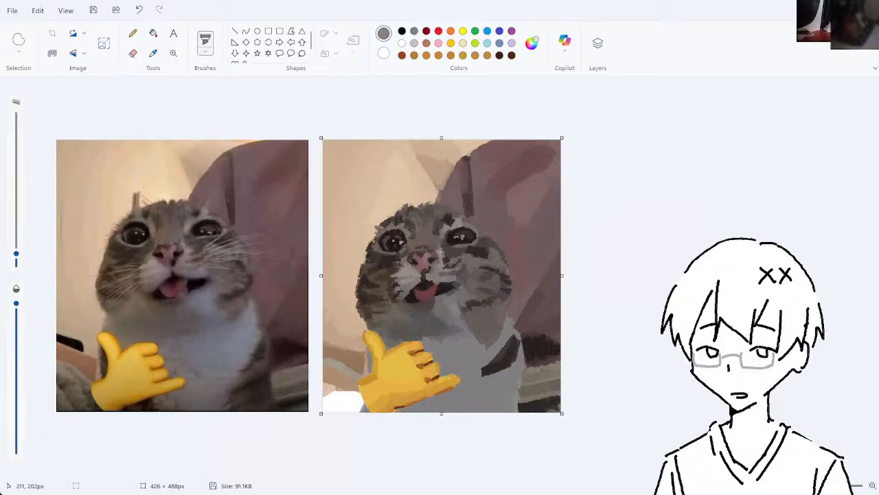
left_click(153, 53)
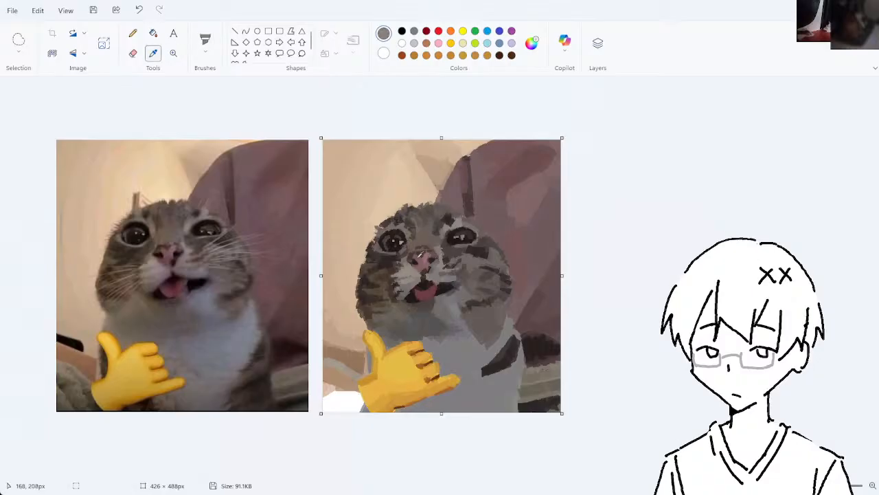
left_click(448, 253)
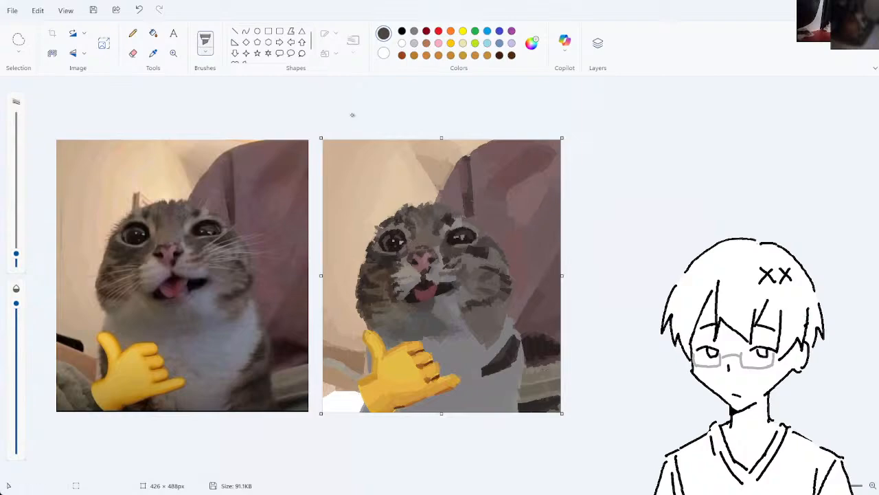
- Blend the fur between the nose bridge and the right eye with grey tones sampled from that area
left_click(153, 53)
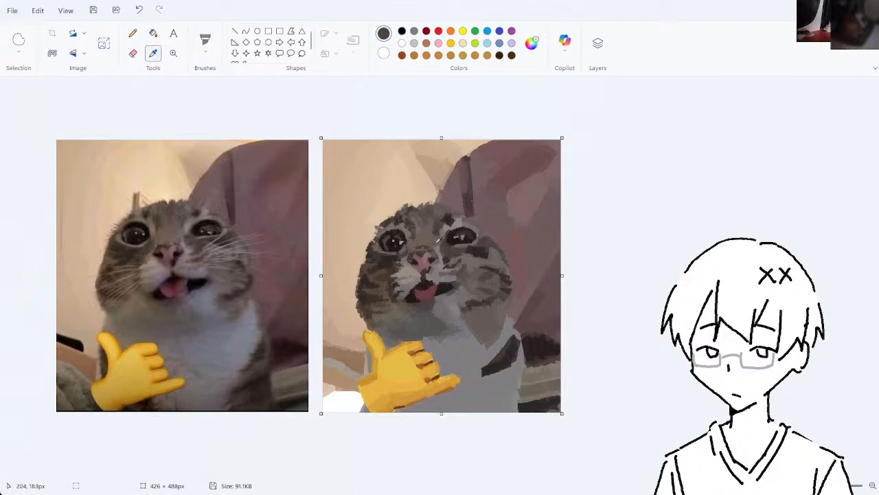
left_click(438, 239)
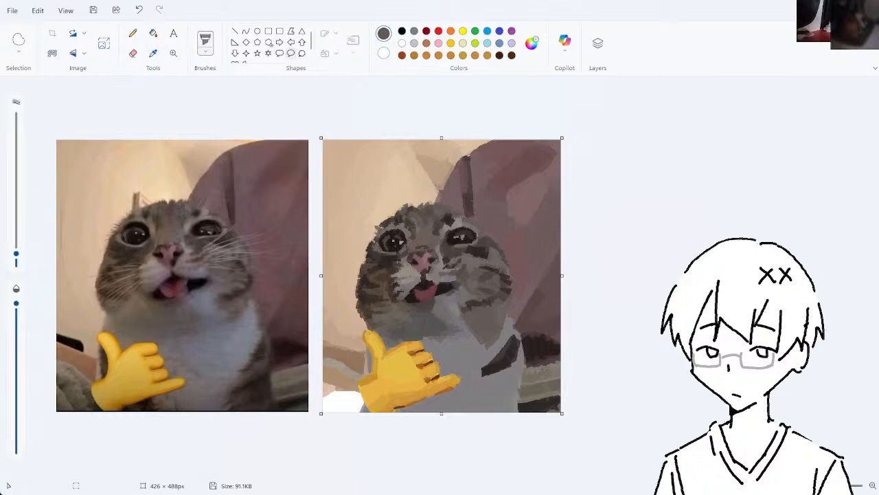
left_click(153, 53)
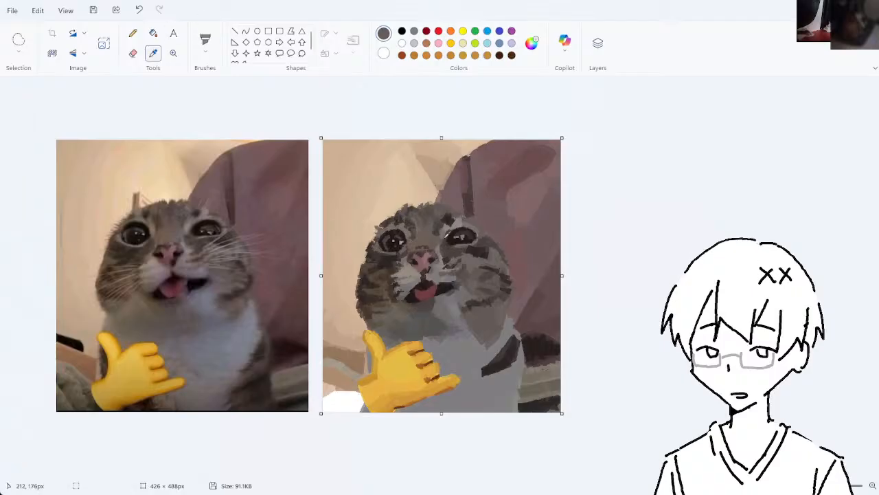
left_click(448, 232)
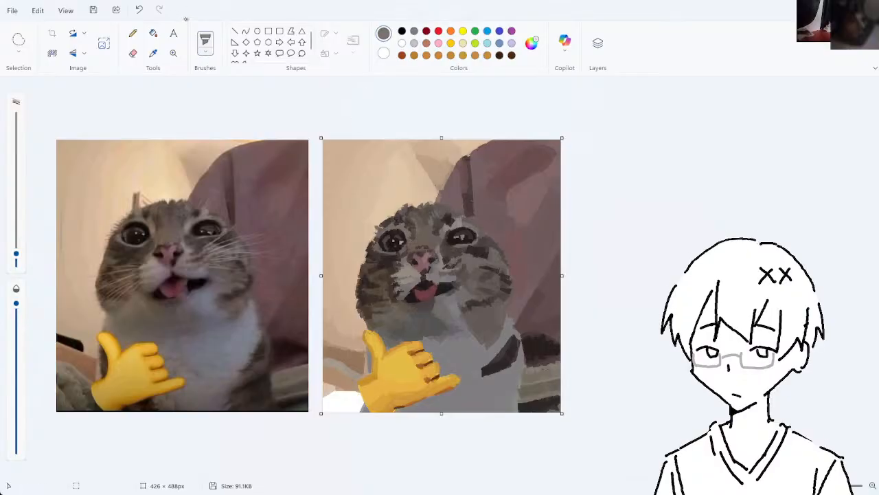
- Refine the tongue and mouth opening with dark reddish tones, using a smaller brush, and undo the last stroke
left_click(153, 52)
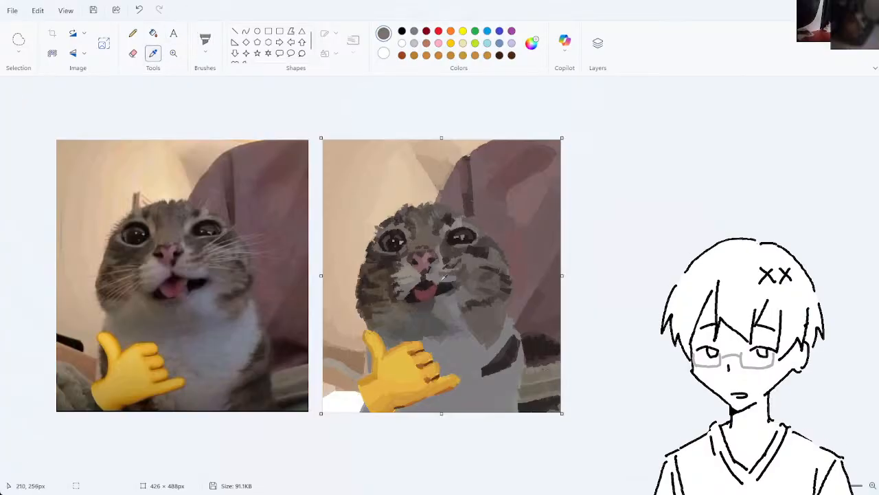
left_click(434, 286)
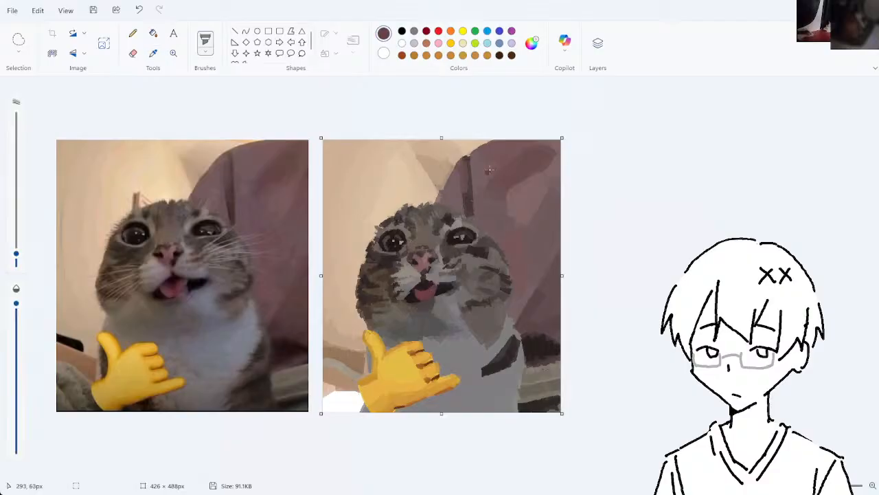
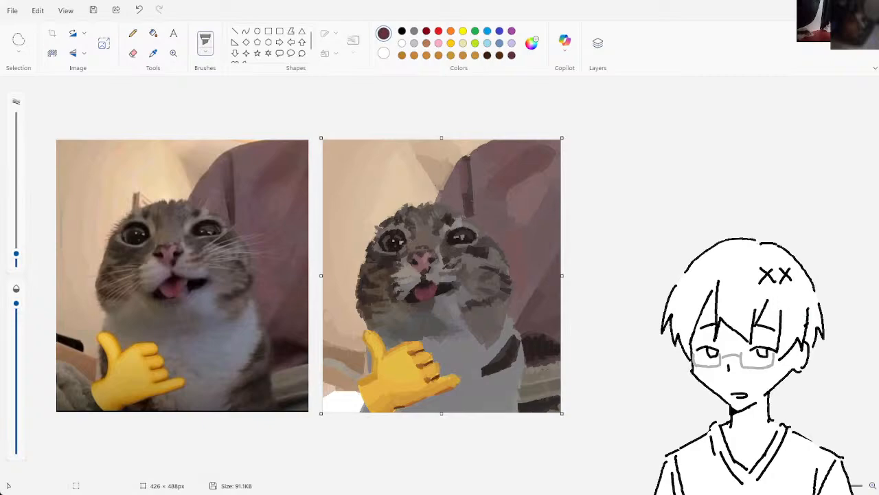
left_click(17, 258)
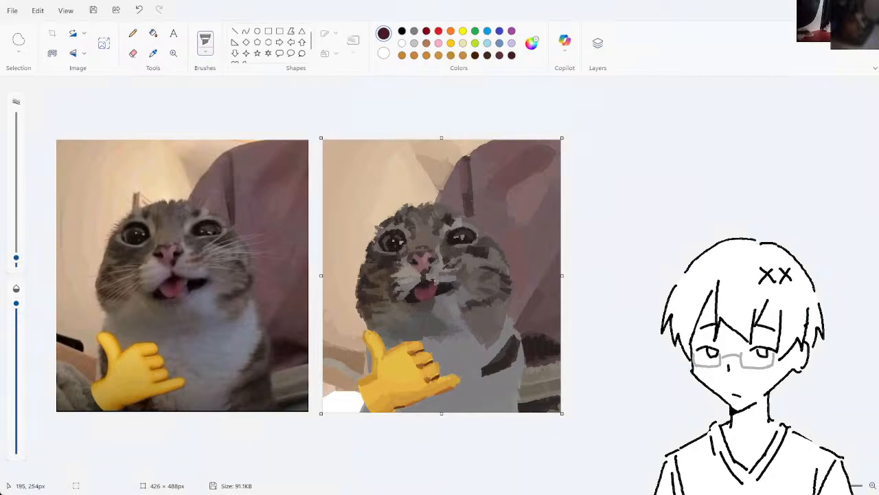
key("ctrl+z")
left_click_drag(427, 288, 428, 292)
key("ctrl+z")
- Try a dark stroke at the left corner of the mouth with a tone sampled from the mouth's lower edge
left_click(153, 53)
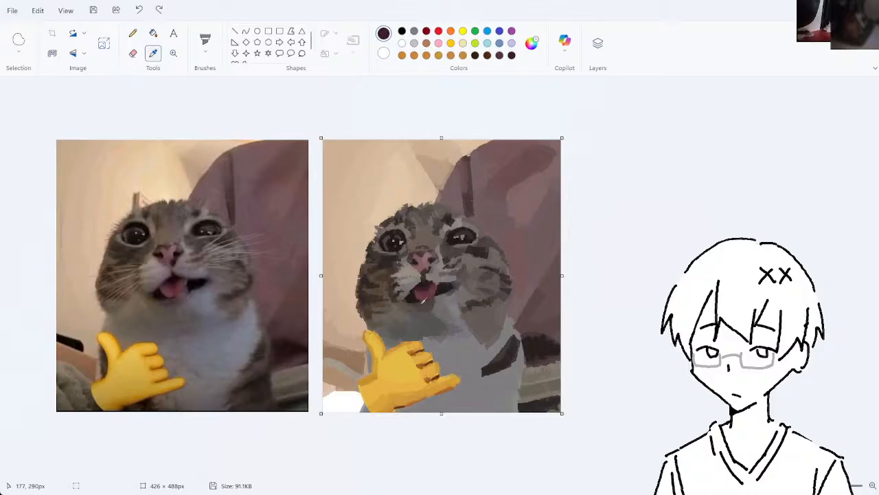
left_click(413, 300)
left_click_drag(409, 292, 414, 295)
key("ctrl+z")
- Try light grey strokes on the muzzle just above the tongue with a tone sampled from the muzzle
left_click(154, 53)
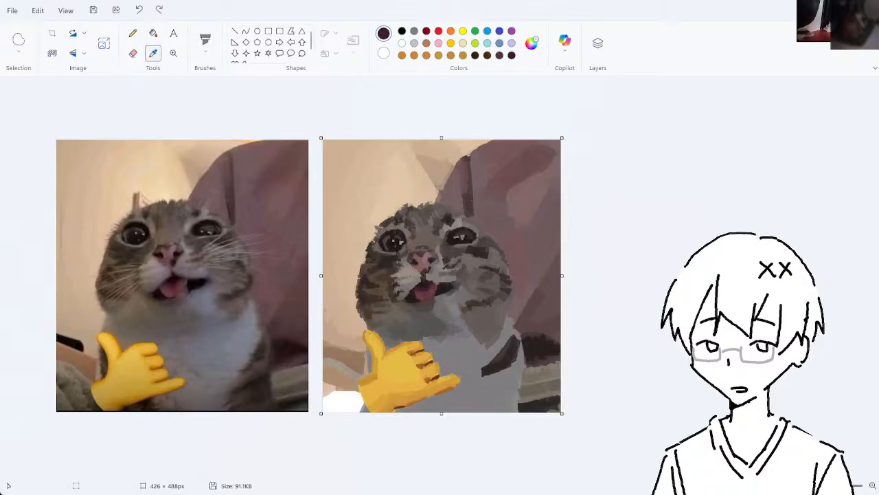
left_click(417, 283)
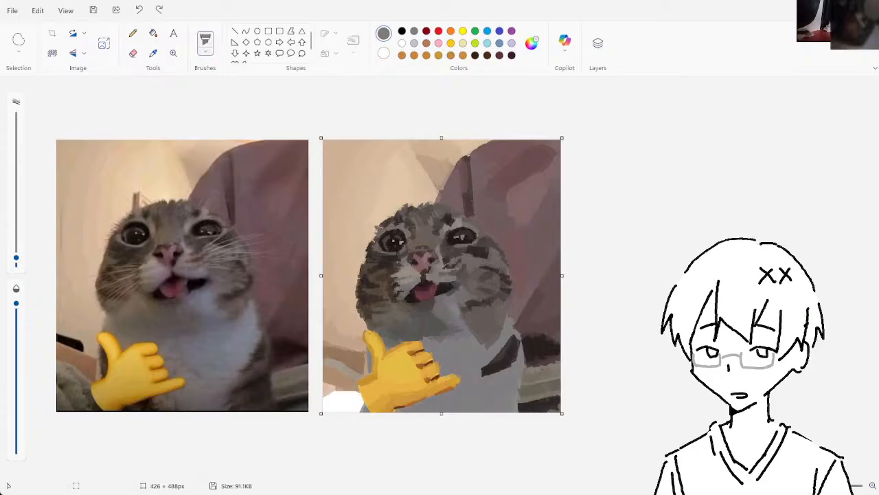
left_click_drag(420, 284, 415, 287)
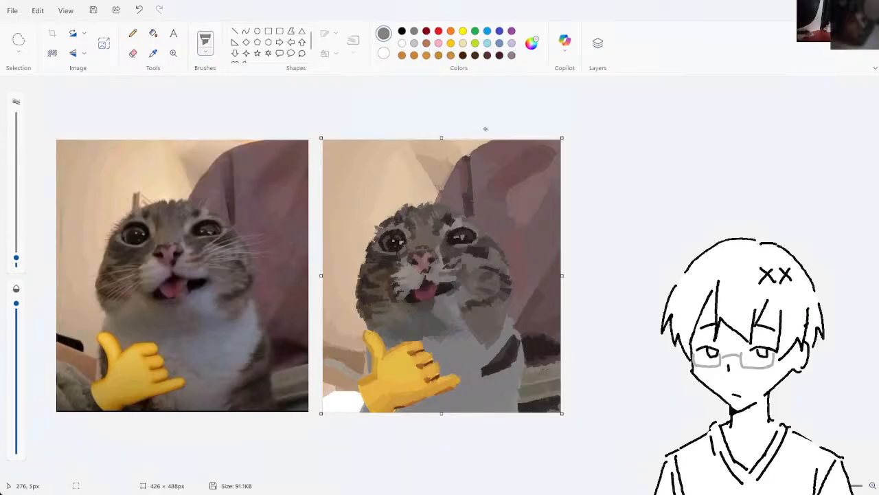
key("ctrl+z")
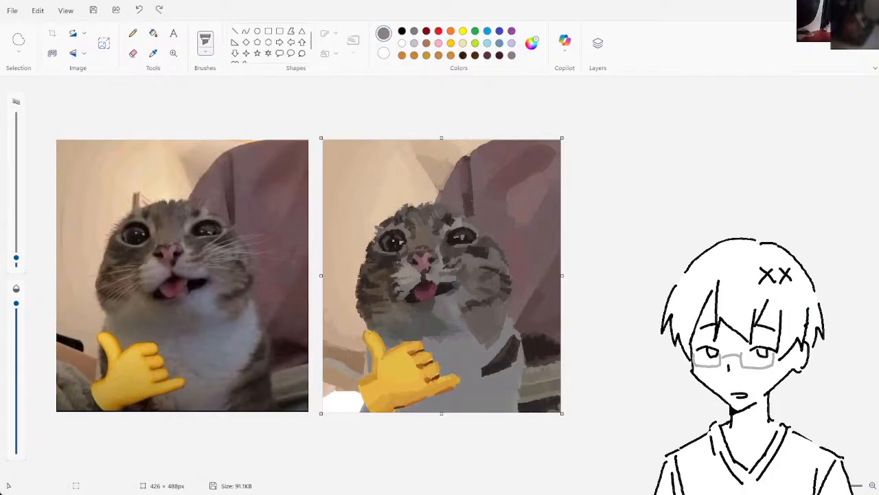
left_click(356, 373)
key("ctrl+z")
- Try brownish grey strokes around the left side of the muzzle and beneath the nose
left_click_drag(420, 284, 423, 275)
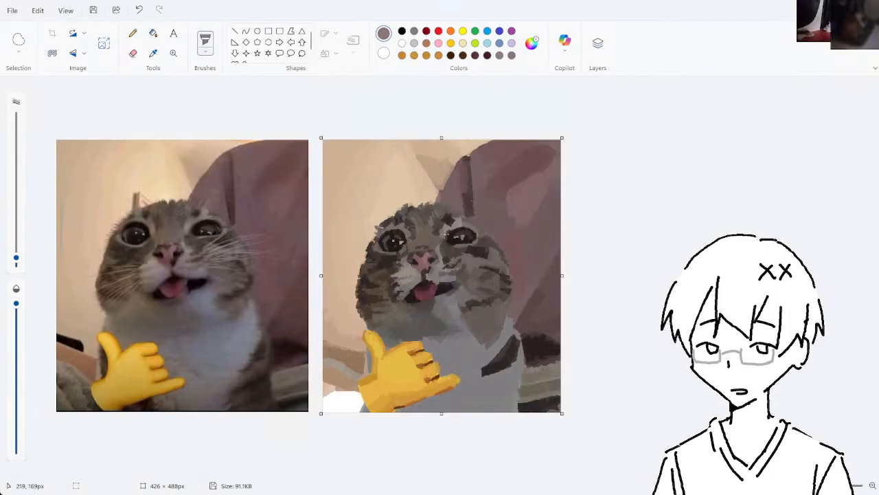
key("ctrl+z")
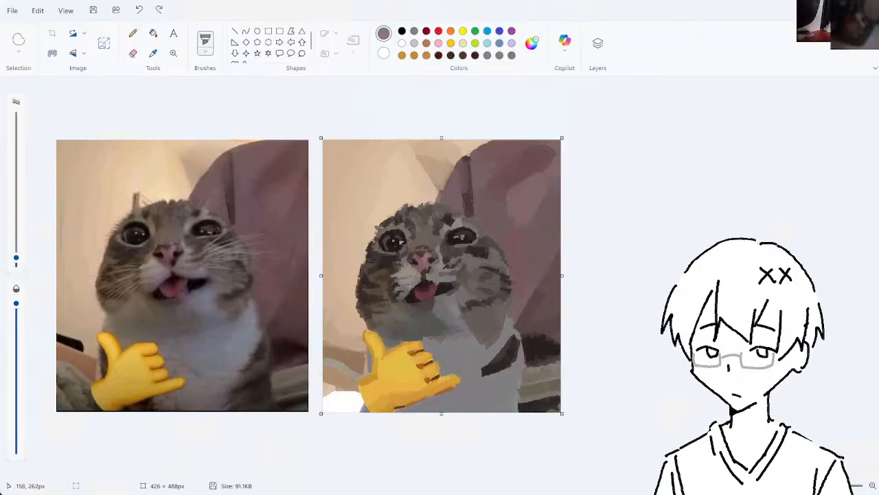
left_click_drag(409, 291, 413, 286)
left_click_drag(401, 267, 357, 253)
left_click_drag(428, 271, 460, 228)
key("ctrl+z")
key("ctrl+z")
- Refine the upper lip beneath the painted cat's nose with brown and grey tones sampled from the muzzle
left_click(153, 53)
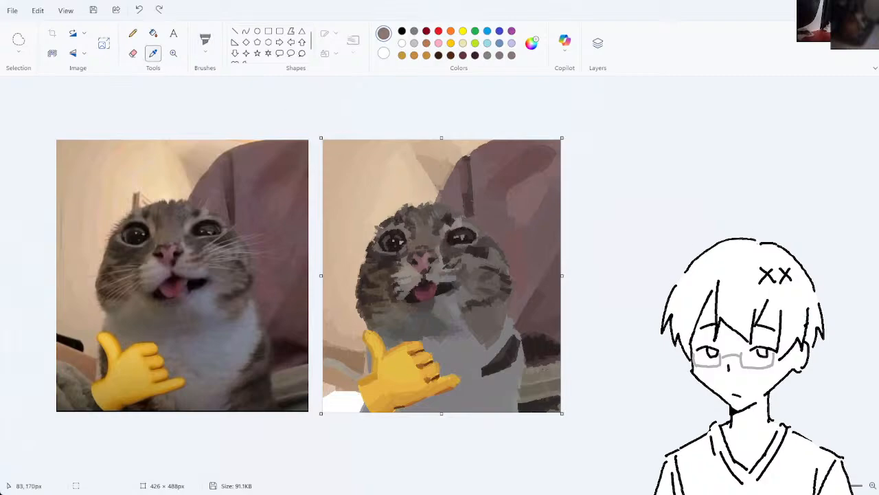
left_click(430, 274)
left_click_drag(427, 281, 440, 280)
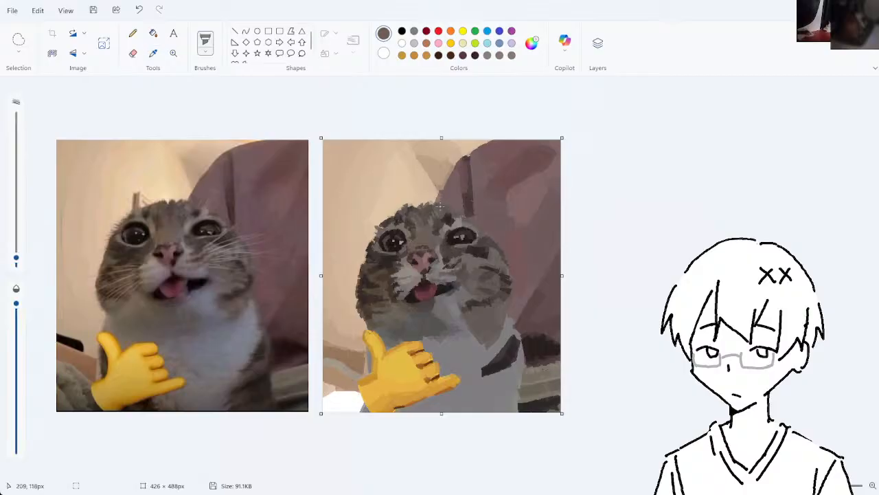
left_click(153, 53)
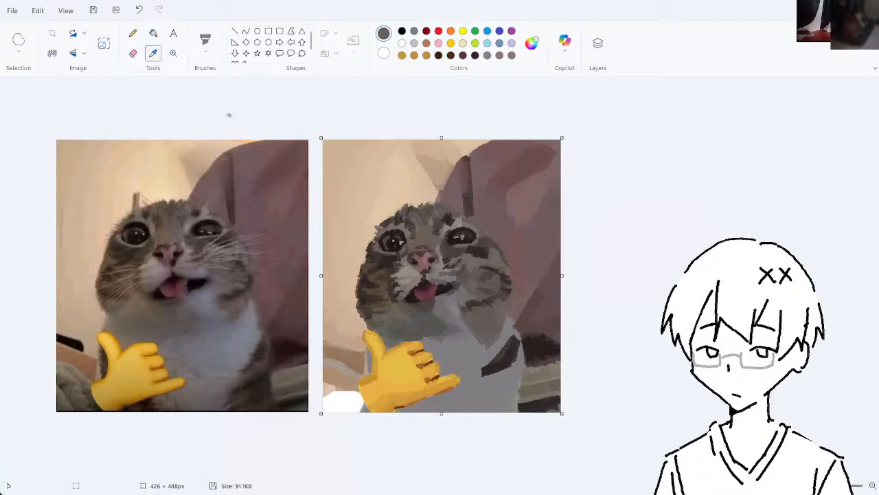
left_click(418, 274)
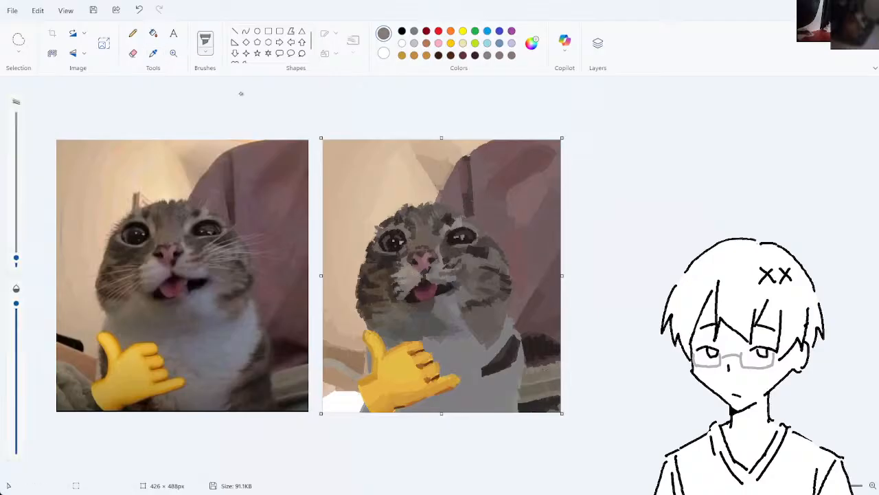
left_click(417, 270)
- Touch up the left side of the muzzle with a brownish grey sampled beneath the nose
left_click(153, 53)
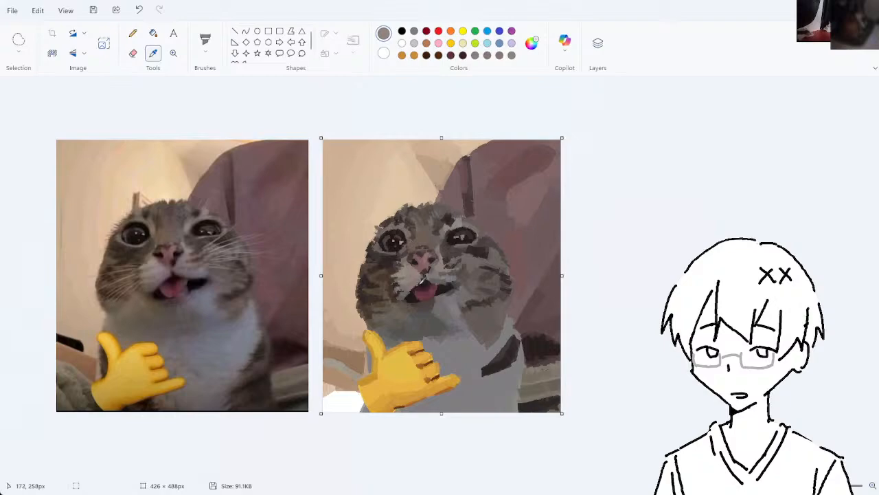
left_click(134, 52)
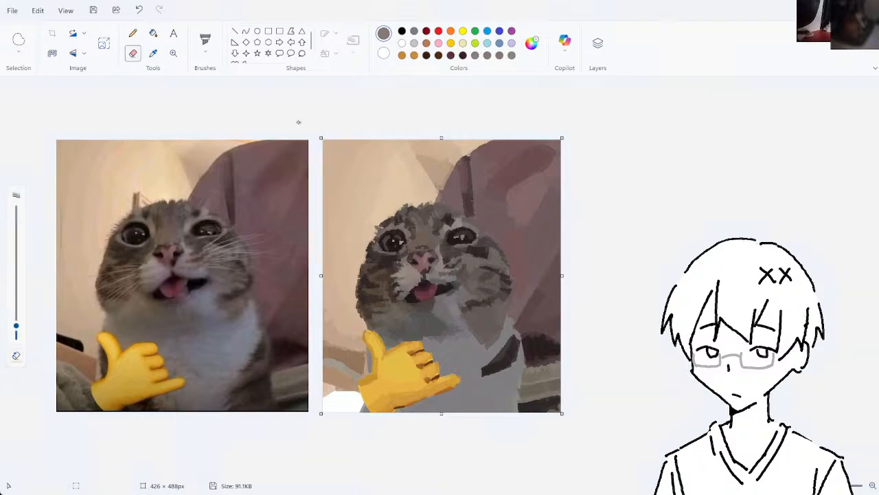
left_click(153, 53)
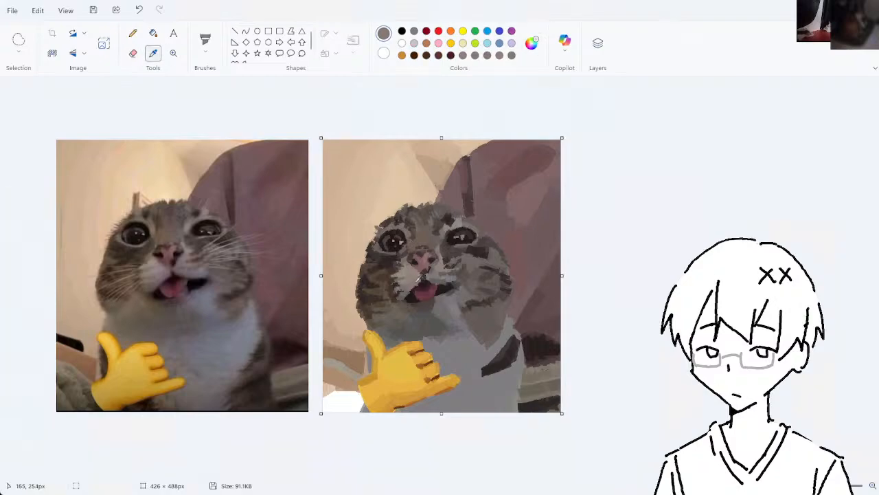
left_click(133, 53)
left_click(204, 42)
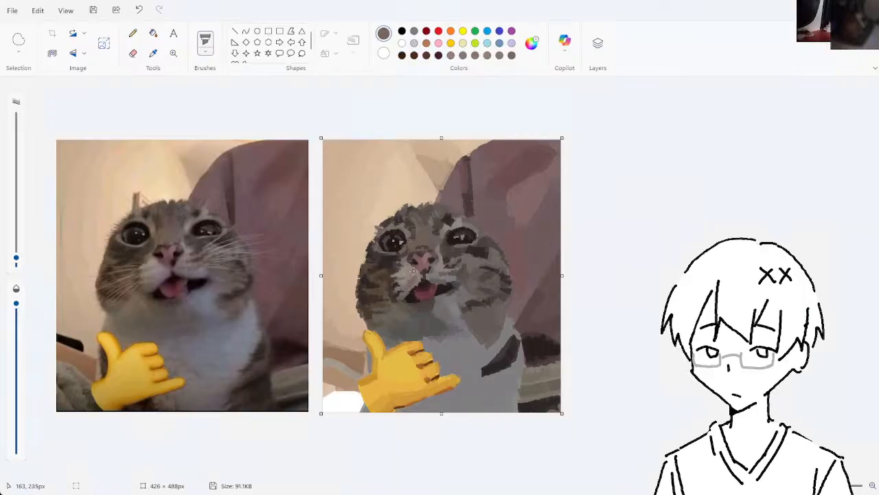
- Try reddish grey strokes on the left side of the muzzle between the nose and the mouth corner
key("ctrl+z")
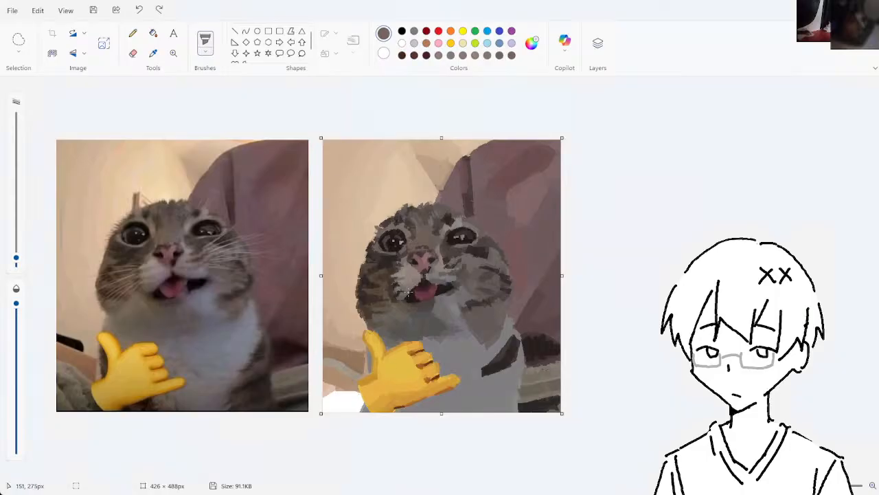
left_click(408, 291)
left_click(153, 53)
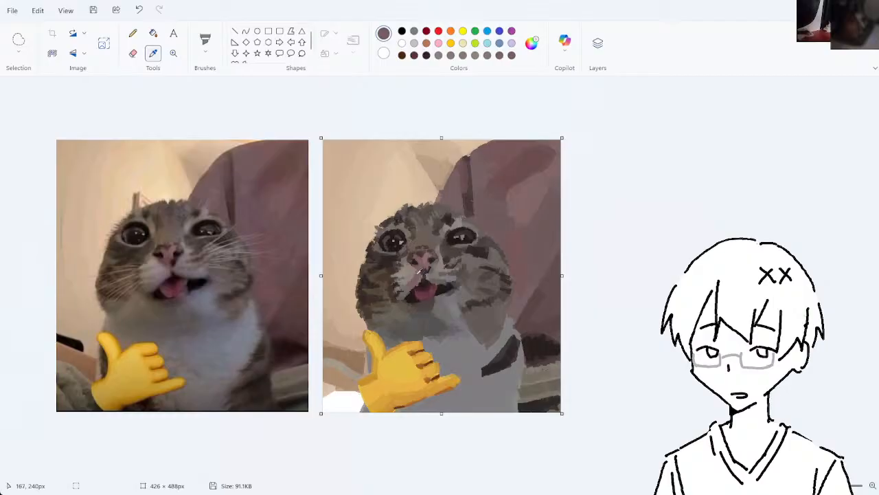
left_click(418, 270)
key("ctrl+z")
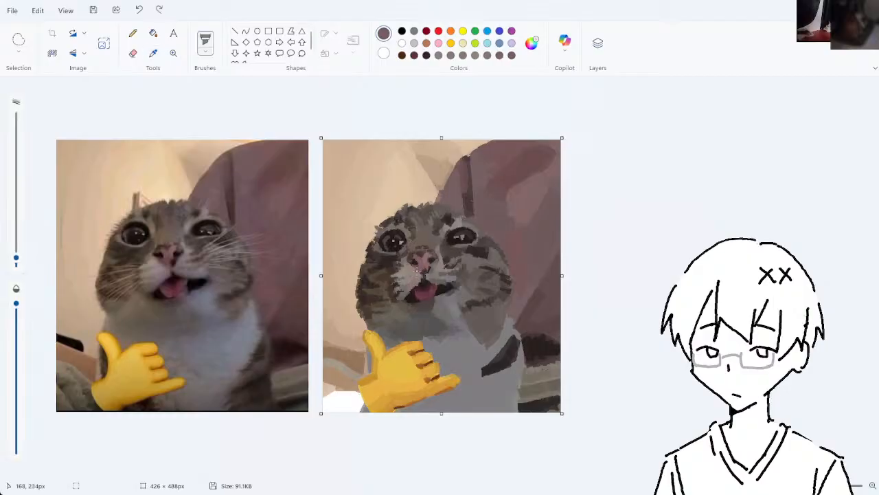
- Try grey strokes sampled from the muzzle beneath the painted cat's nose and near the left mouth corner
left_click_drag(417, 272, 422, 275)
key("ctrl+z")
left_click(154, 53)
left_click(415, 275)
left_click_drag(414, 292, 406, 295)
key("ctrl+z")
- Blend the left side of the painted muzzle with grey and brownish grey tones sampled from beneath and beside the nose
left_click(154, 53)
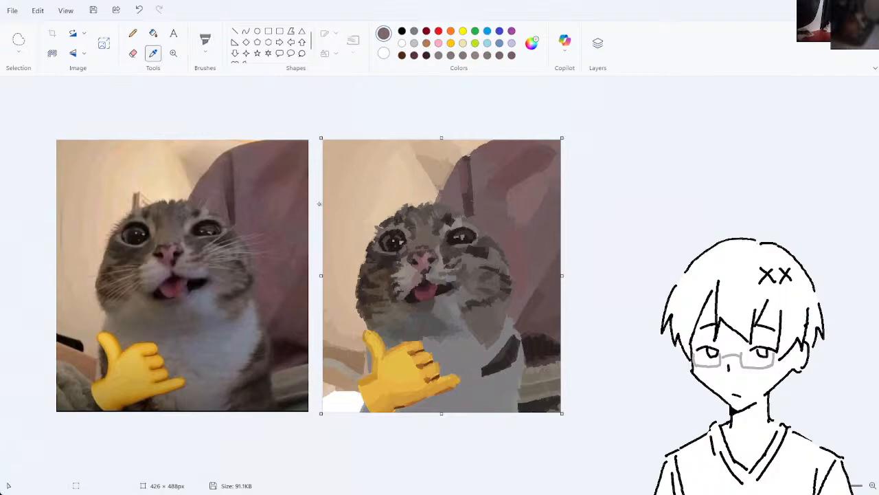
left_click(406, 281)
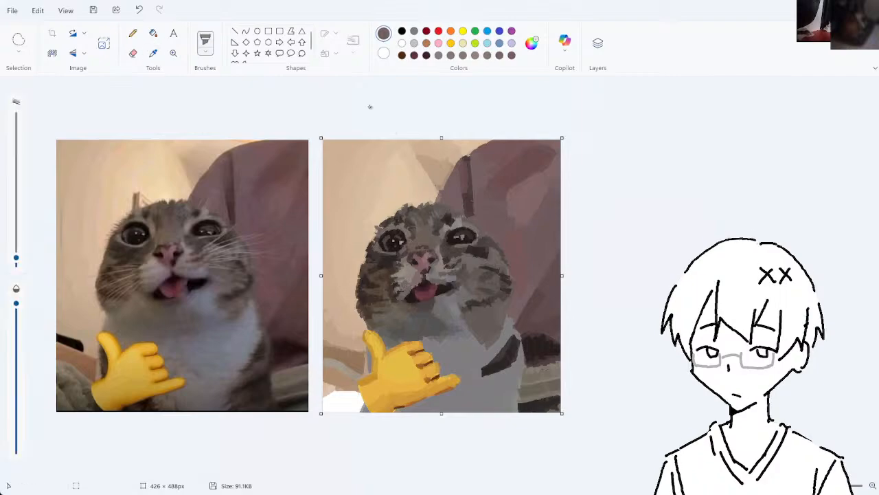
left_click(154, 53)
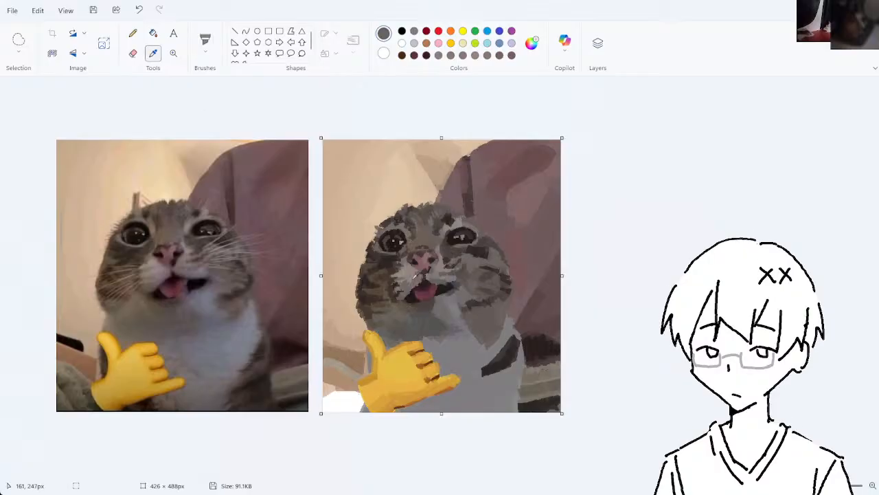
left_click(415, 274)
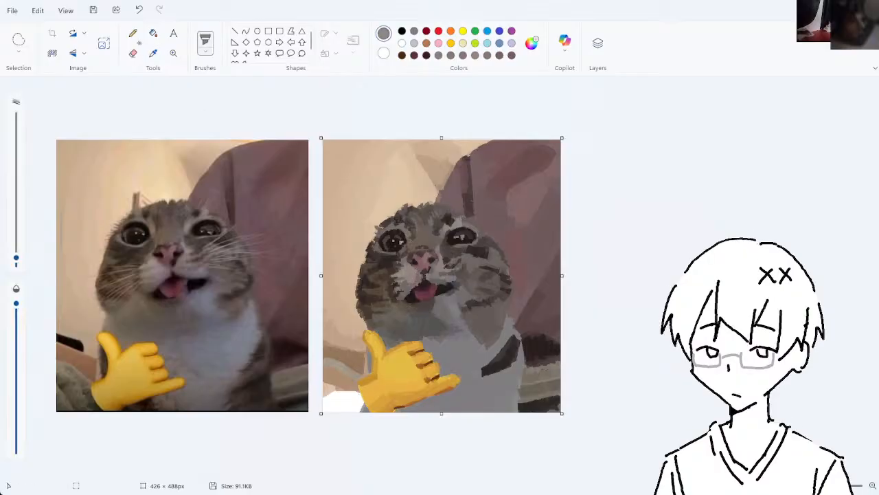
left_click(153, 53)
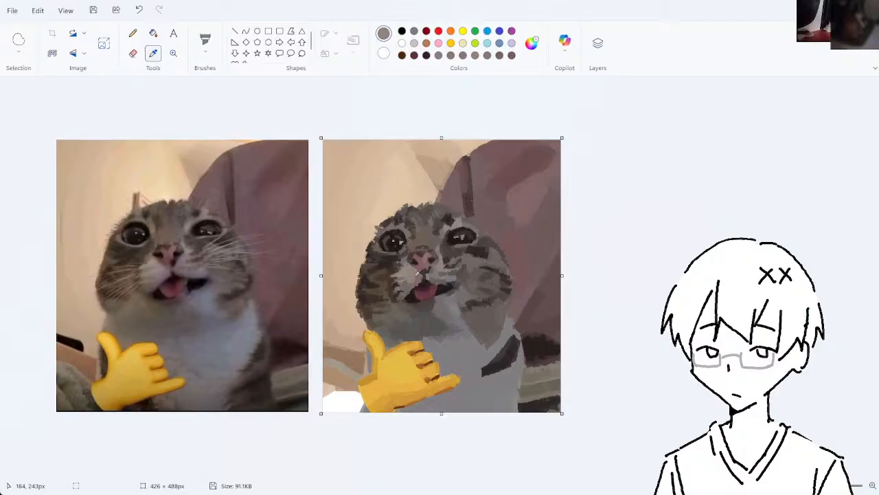
left_click(415, 274)
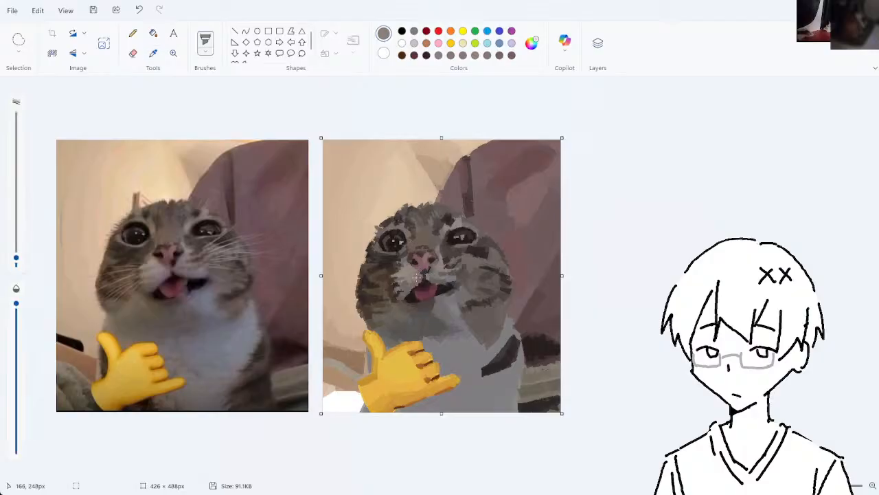
left_click(153, 52)
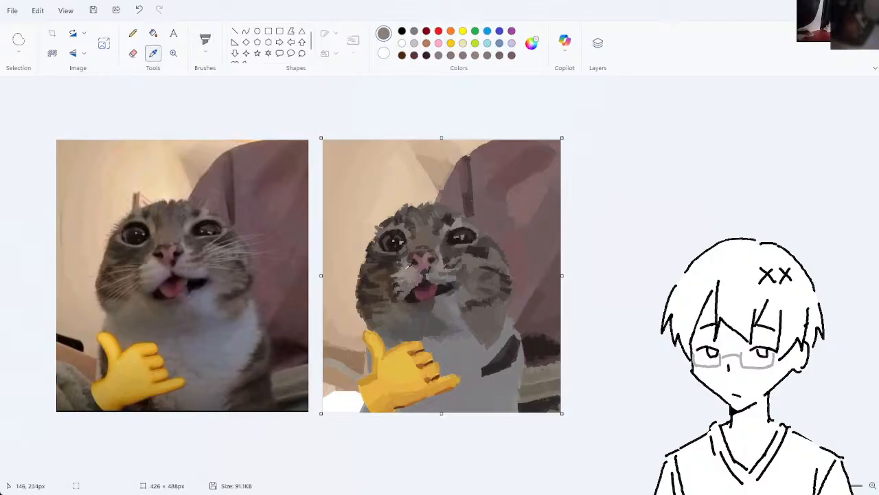
left_click(407, 266)
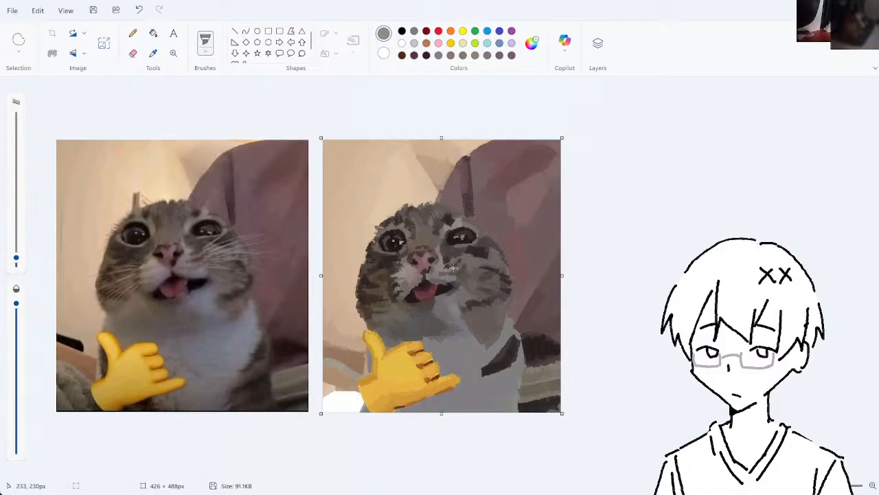
- Try a brownish grey sampled from the left of the mouth for touching up the muzzle
left_click(153, 53)
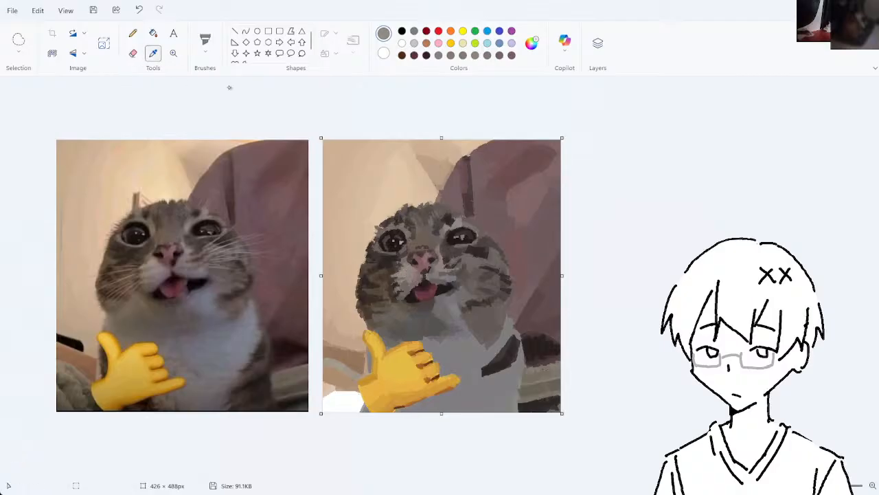
left_click(402, 283)
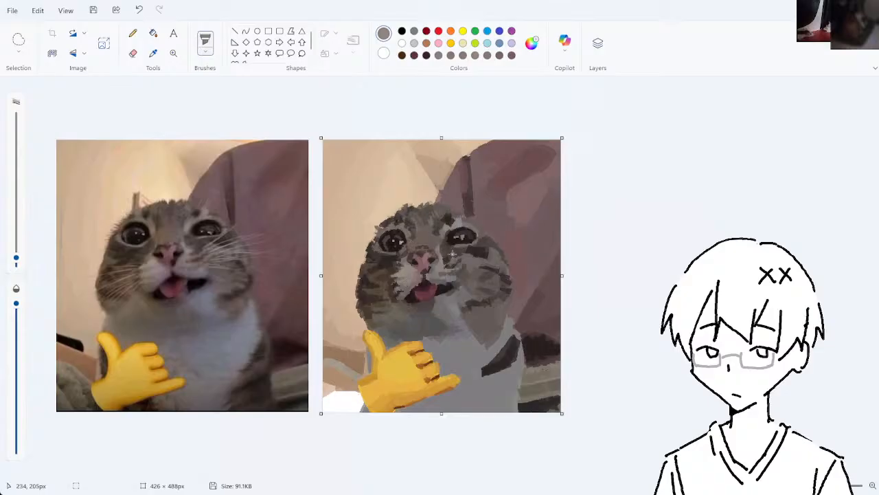
key("ctrl+z")
- Darken the left corner of the painted mouth with a dark brown sampled from the muzzle's left edge
left_click(153, 53)
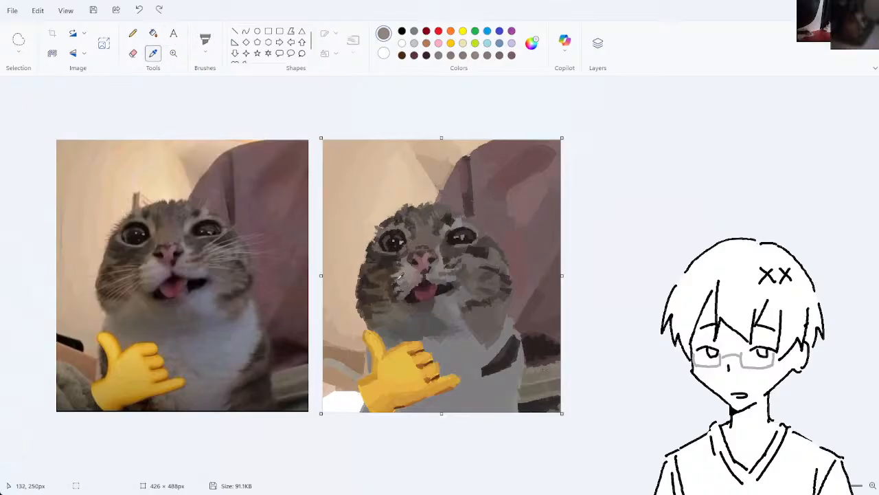
left_click(397, 277)
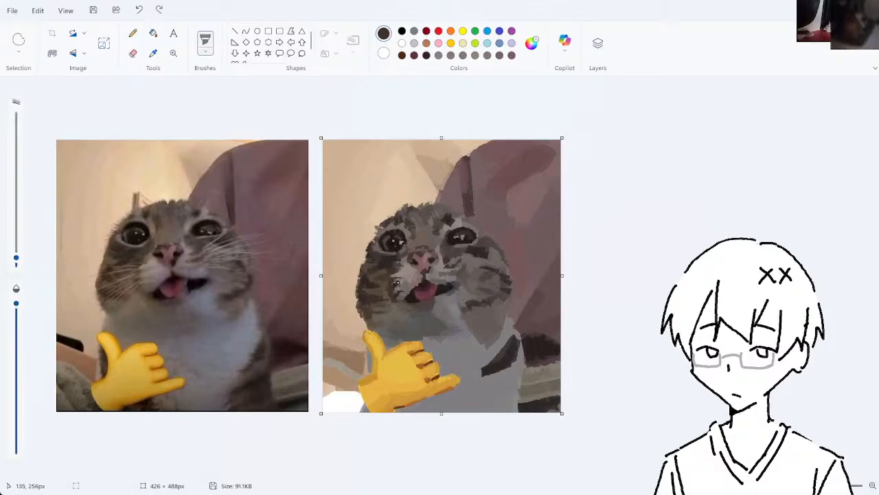
left_click_drag(396, 282, 404, 289)
- Refine the right side of the muzzle and mouth corner with sampled brownish grey and near-black tones
left_click(153, 53)
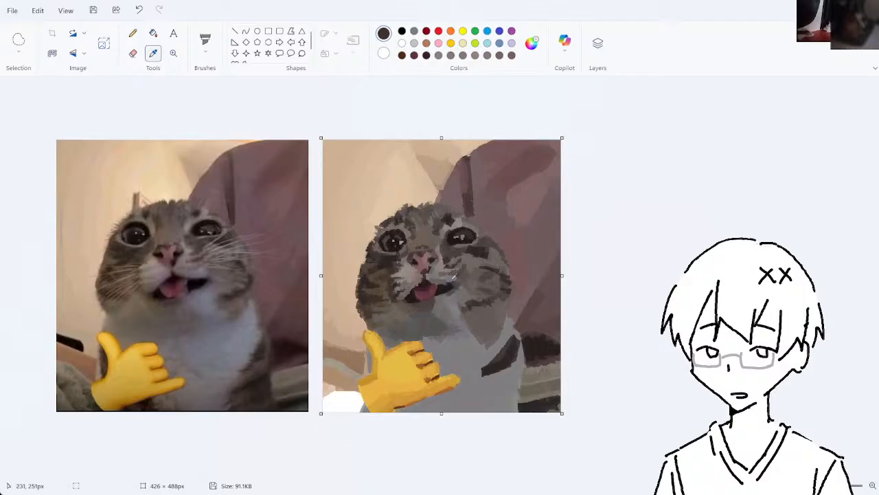
left_click(453, 276)
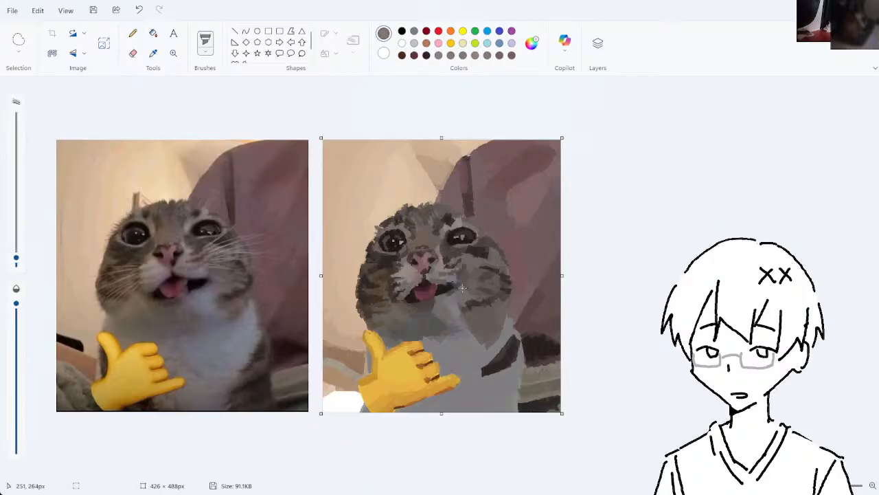
left_click(153, 53)
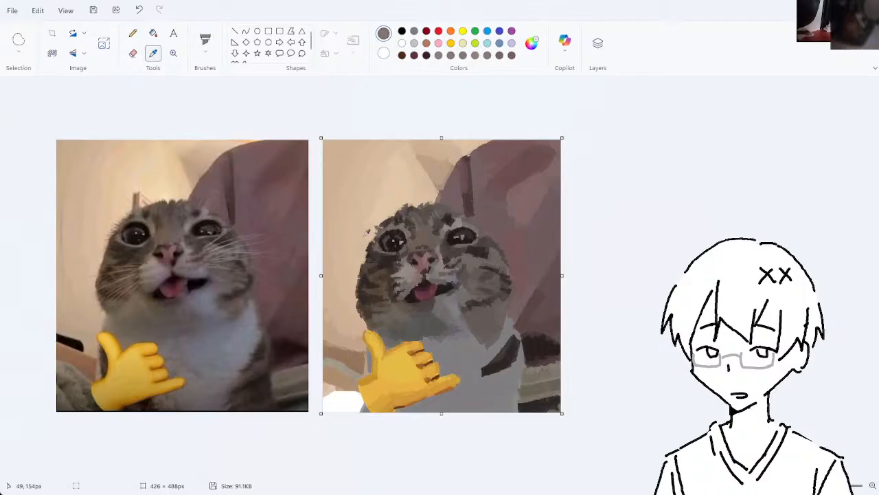
left_click(452, 285)
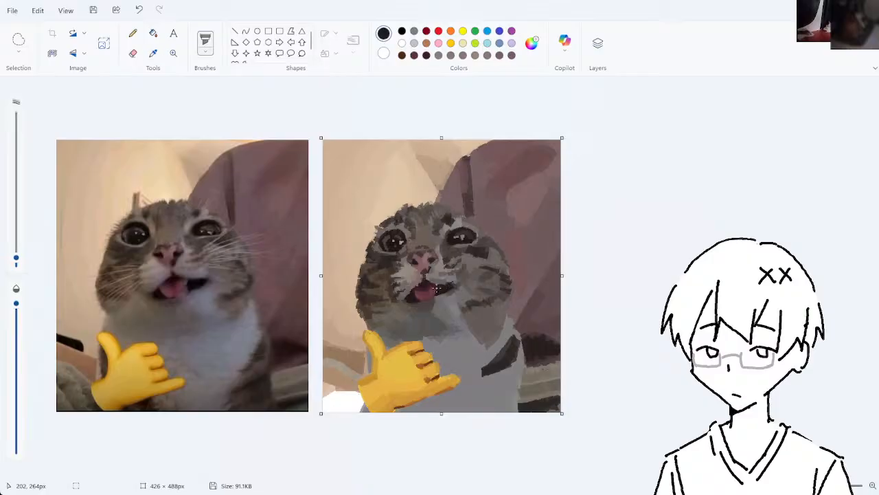
- Touch up the area between the nose and upper lip with sampled reddish grey and near-black tones
left_click(153, 53)
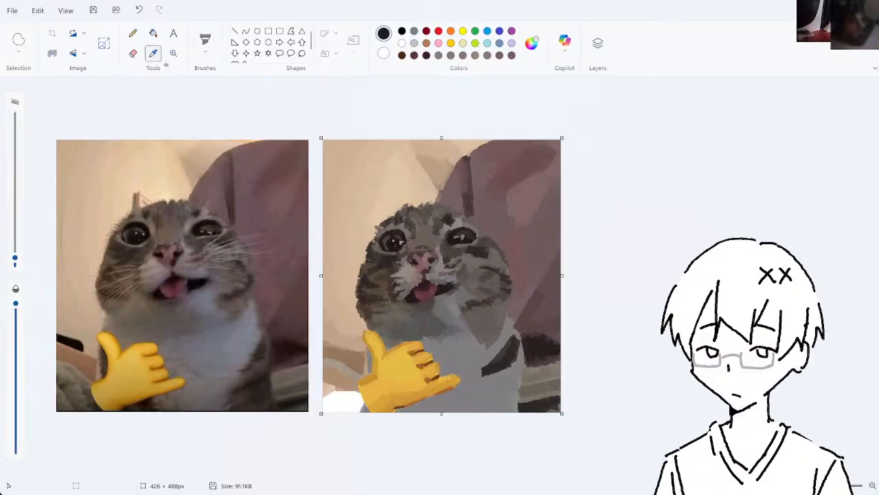
left_click(424, 278)
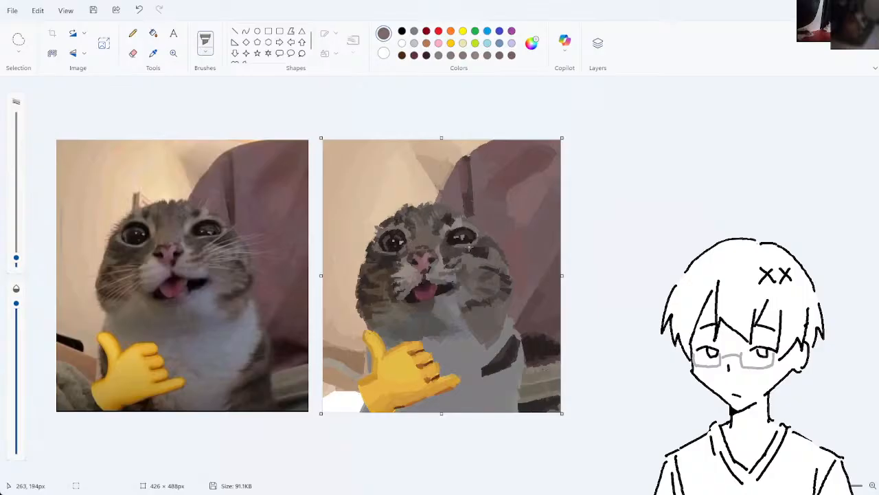
left_click(153, 53)
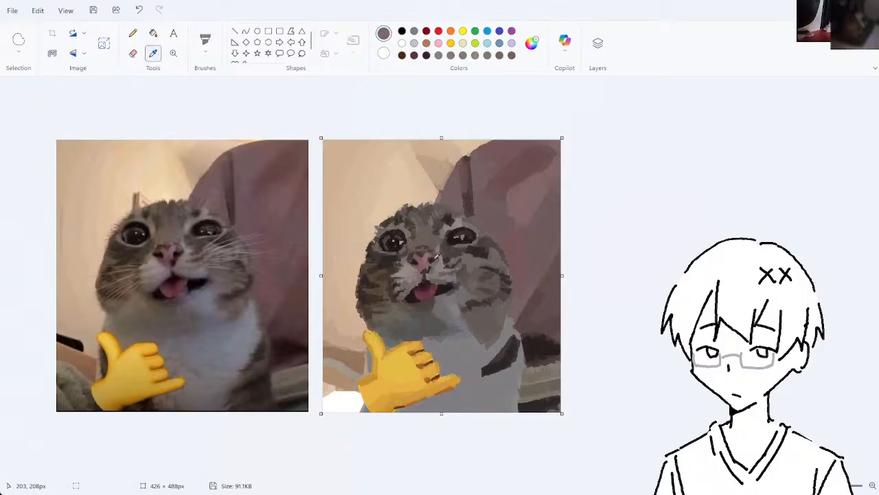
left_click(423, 272)
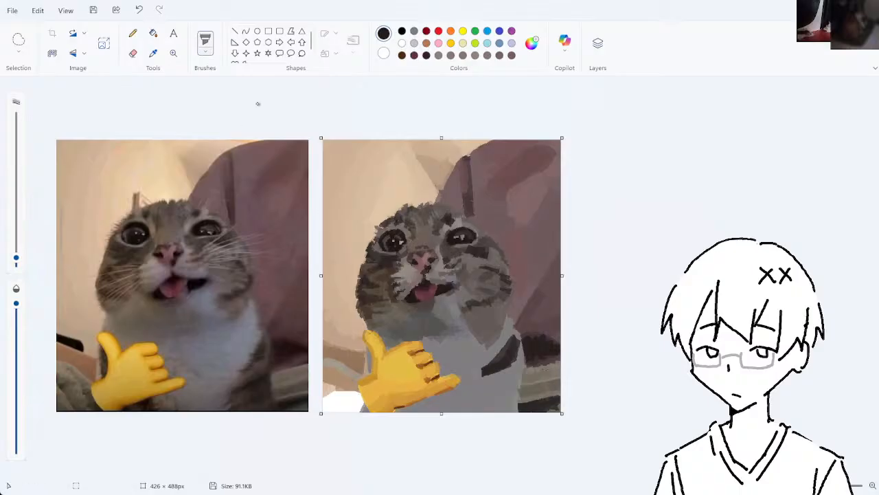
- Sample an orange-yellow from the lower palm of the painted hand and increase the brush size
left_click(152, 53)
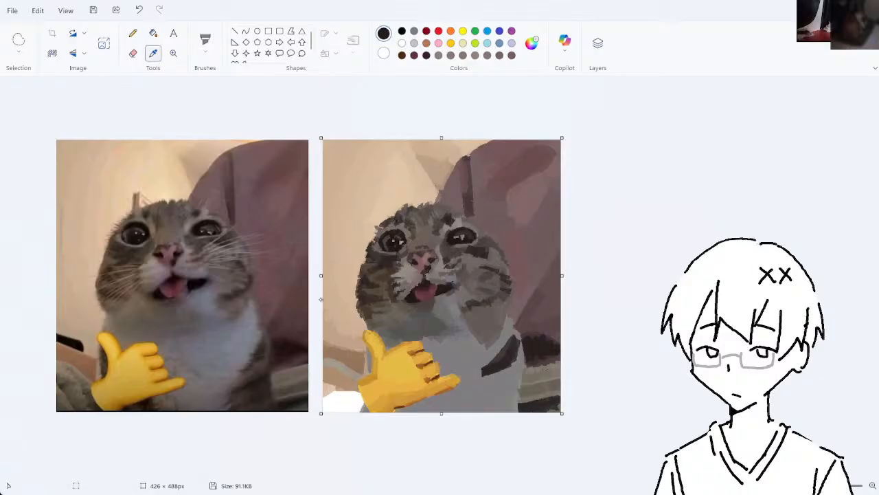
left_click(405, 403)
key("ctrl+z")
left_click(152, 53)
left_click(405, 390)
key("ctrl+plus")
left_click_drag(16, 246, 15, 247)
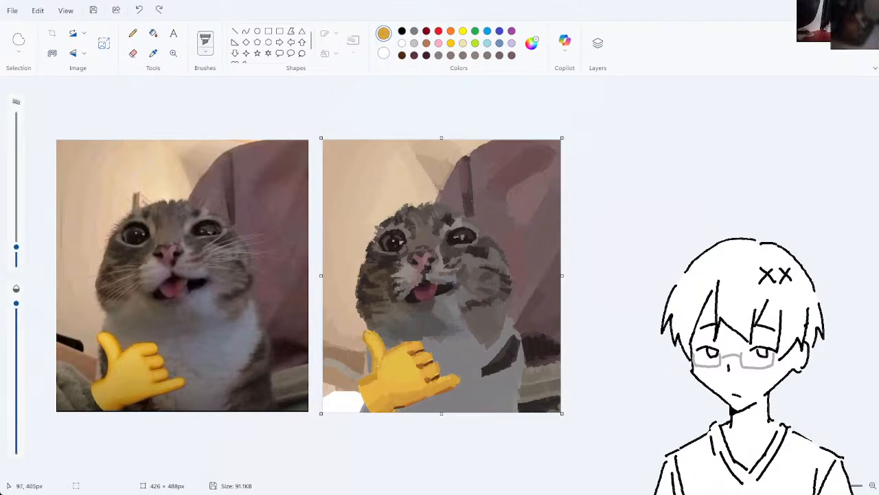
- Try orange-yellow shading strokes down the middle of the painted hand's palm
left_click_drag(400, 375, 396, 394)
left_click(153, 53)
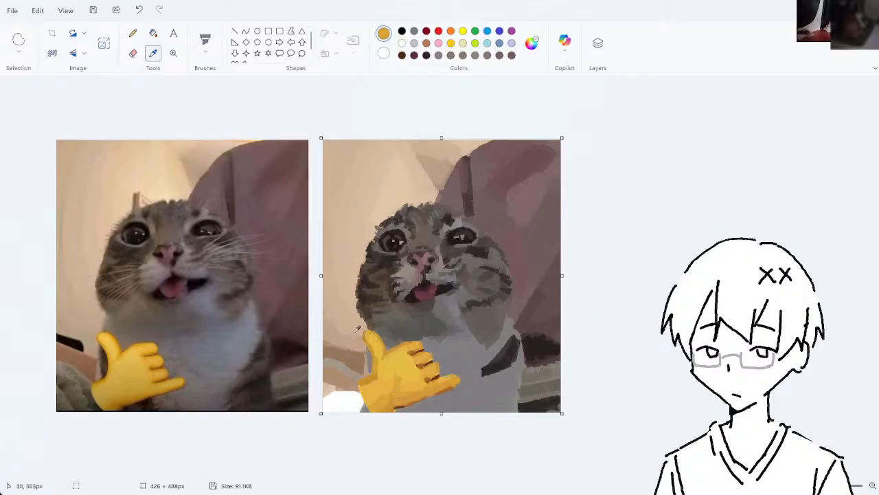
left_click(398, 376)
key("ctrl+z")
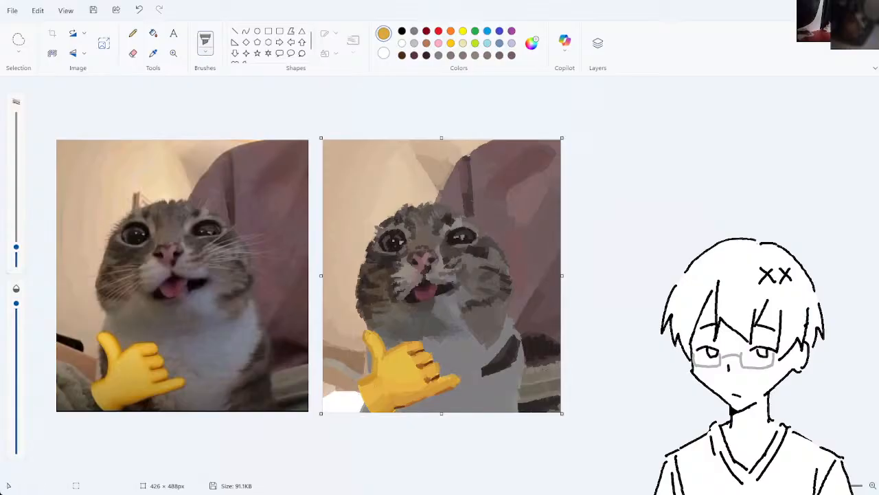
left_click(139, 10)
- Try blending a shaded patch on the palm with golden yellow tones sampled around it
left_click_drag(398, 362, 397, 374)
left_click(153, 53)
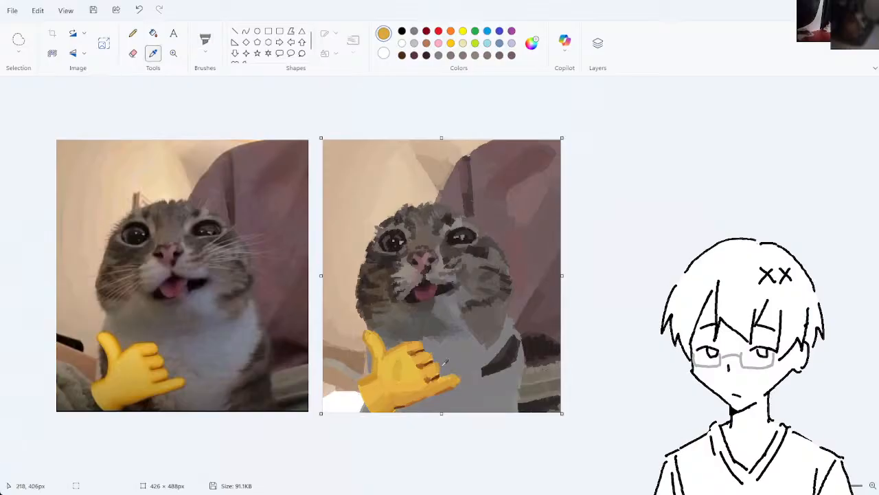
left_click(403, 370)
left_click(153, 54)
left_click(402, 365)
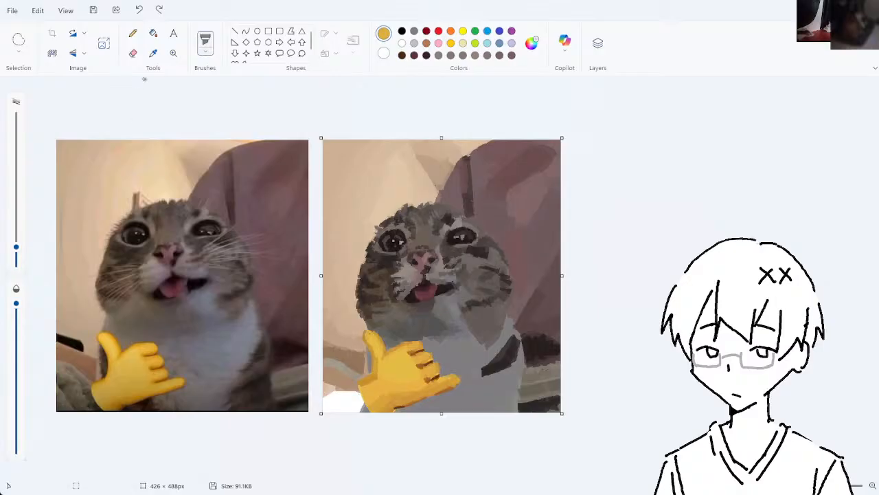
left_click(154, 53)
left_click(398, 386)
left_click(406, 308)
key("ctrl+z")
- Shade the lower left edge of the painted hand with an orange sampled from the palm, then sample the palm's yellow
left_click(154, 53)
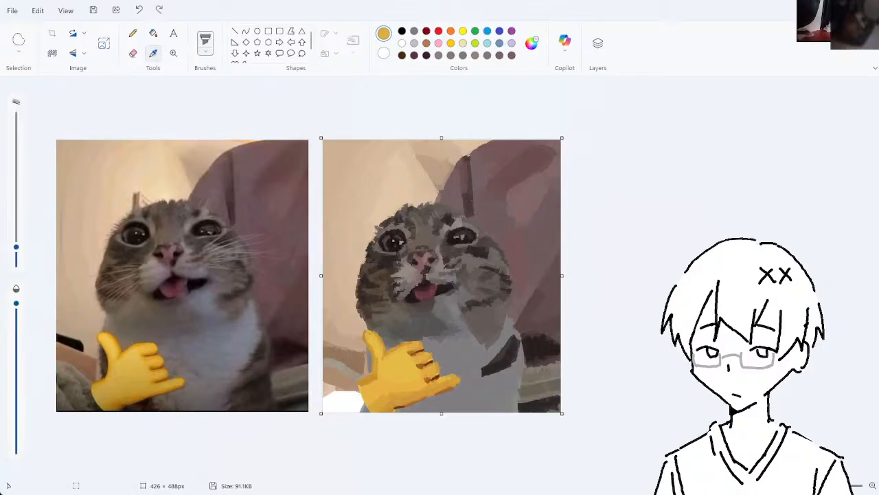
left_click(405, 377)
left_click(385, 377)
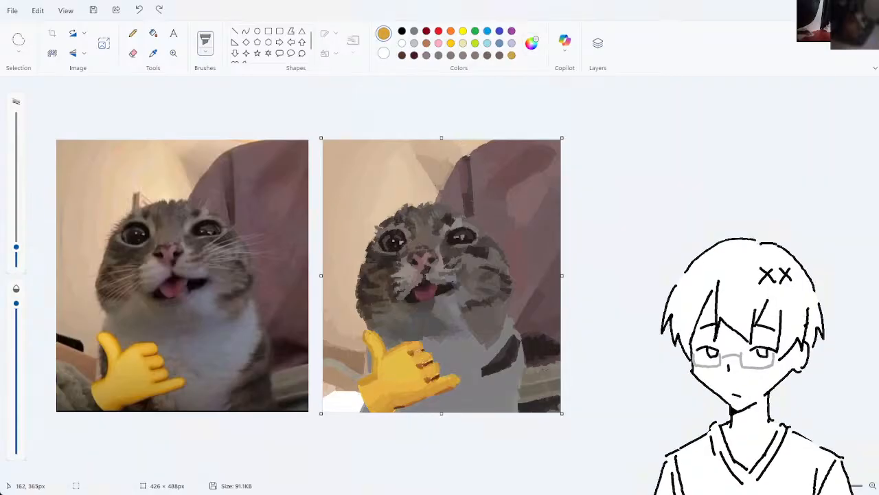
left_click_drag(362, 388, 369, 397)
left_click(153, 53)
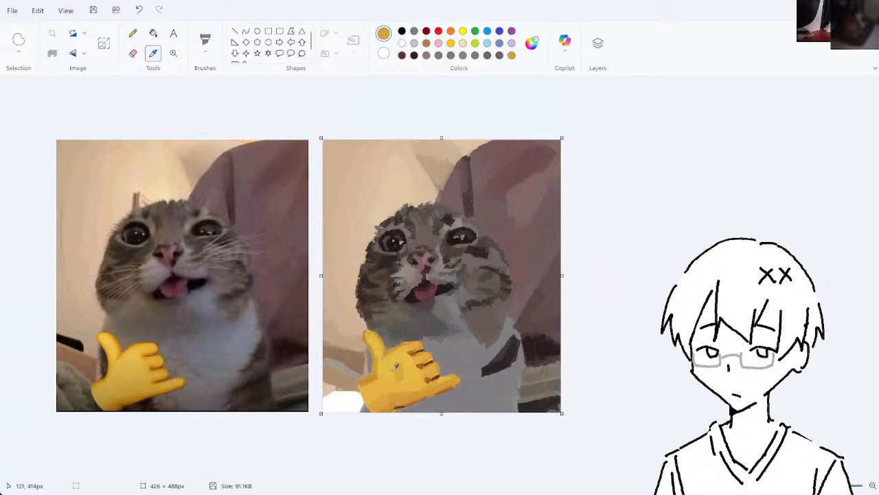
left_click(395, 368)
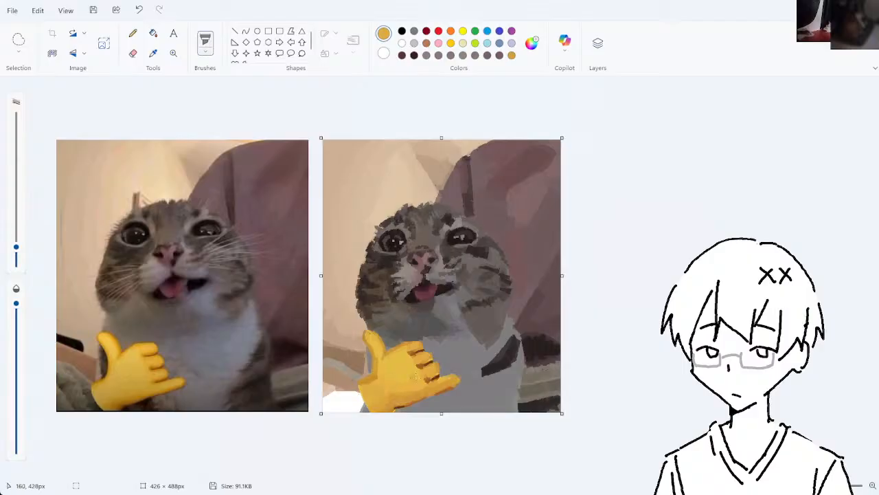
- Undo the last palm strokes and try a golden stroke from the heel of the hand into the palm
key("ctrl+z")
key("Return")
key("ctrl+z")
mouse_move(374, 394)
left_mouse_down()
mouse_move(379, 387)
mouse_move(372, 400)
mouse_move(392, 383)
left_mouse_up()
key("ctrl+z")
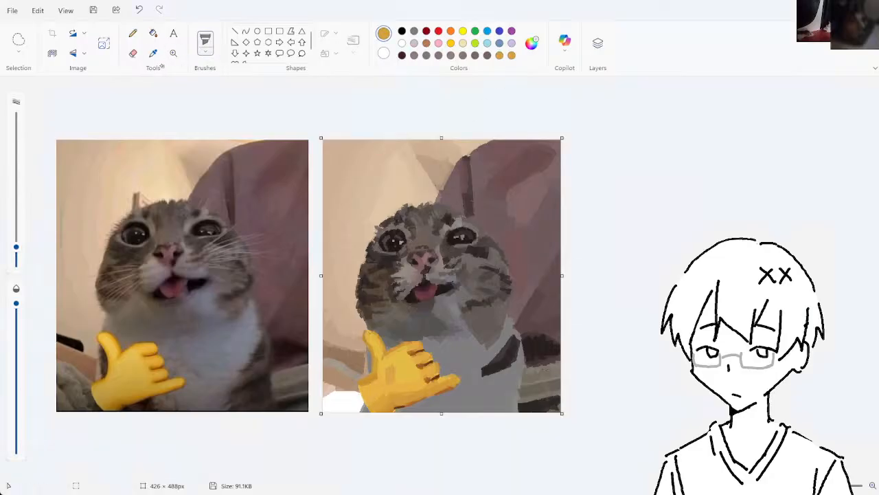
- Blend the heel and left side of the painted hand with golden tones sampled from the palm
left_click(153, 53)
left_click(391, 373)
key("ctrl+z")
left_click_drag(364, 398, 370, 403)
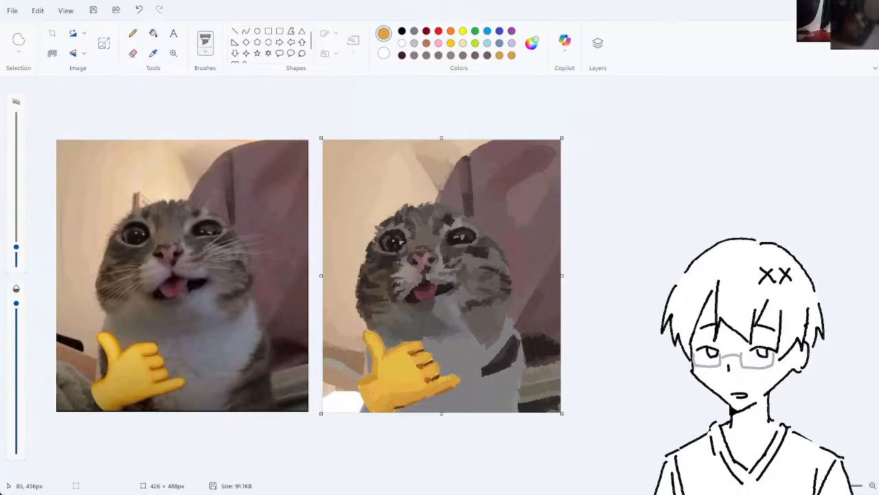
left_click(152, 52)
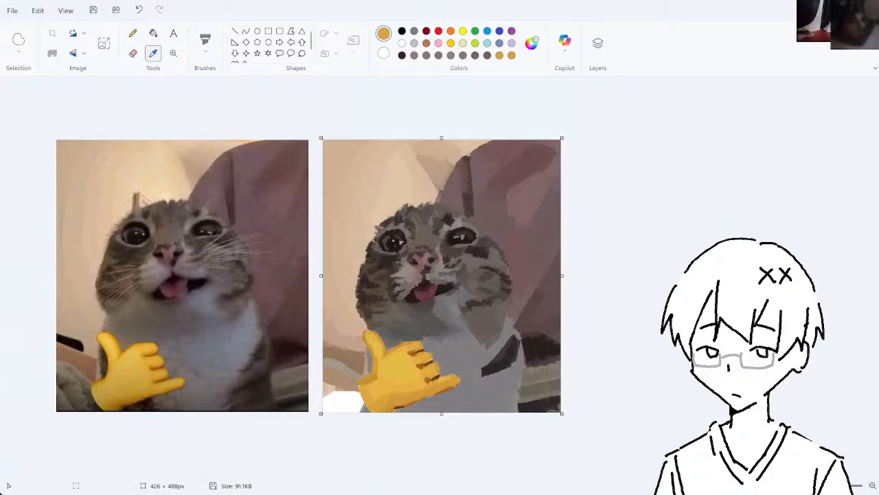
left_click(368, 392)
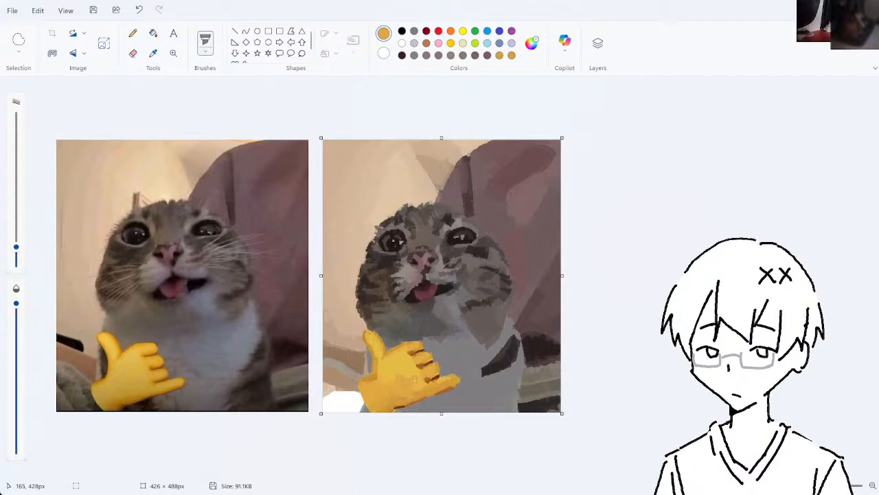
left_click(152, 53)
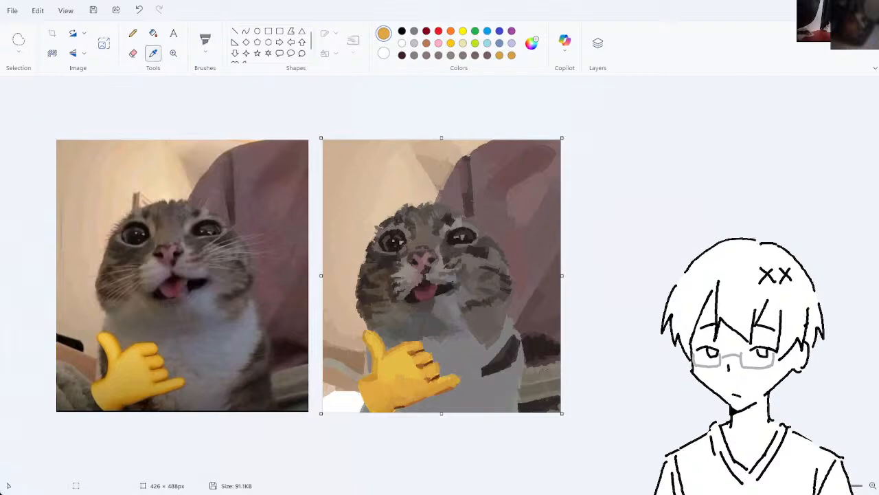
left_click(386, 374)
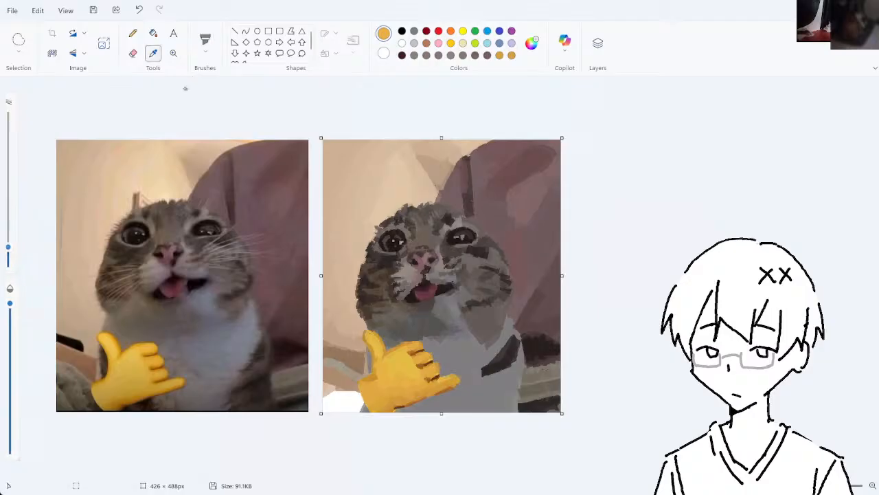
- Undo the last palm strokes and try a golden stroke across the base of the fingers
key("ctrl+z")
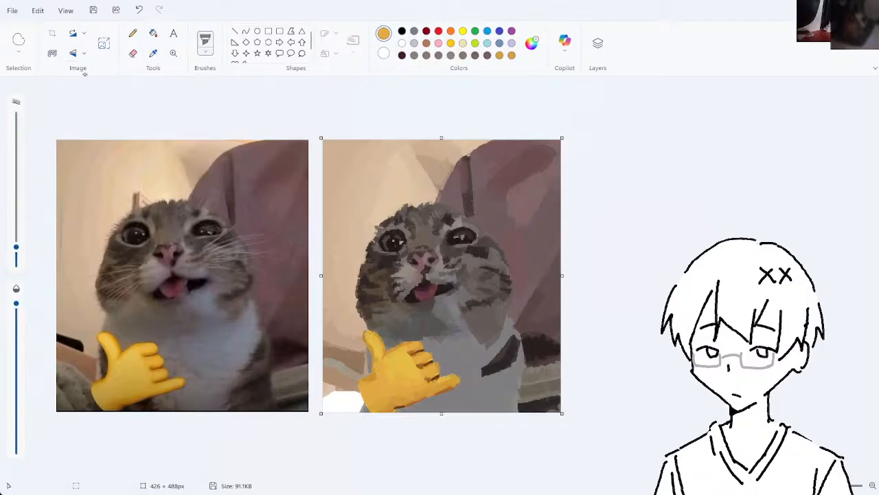
key("ctrl+z")
key("ctrl+y")
key("ctrl+z")
left_click_drag(440, 378, 417, 351)
key("ctrl+z")
- Smooth the middle of the painted palm with golden yellows sampled from its centre
left_click(153, 54)
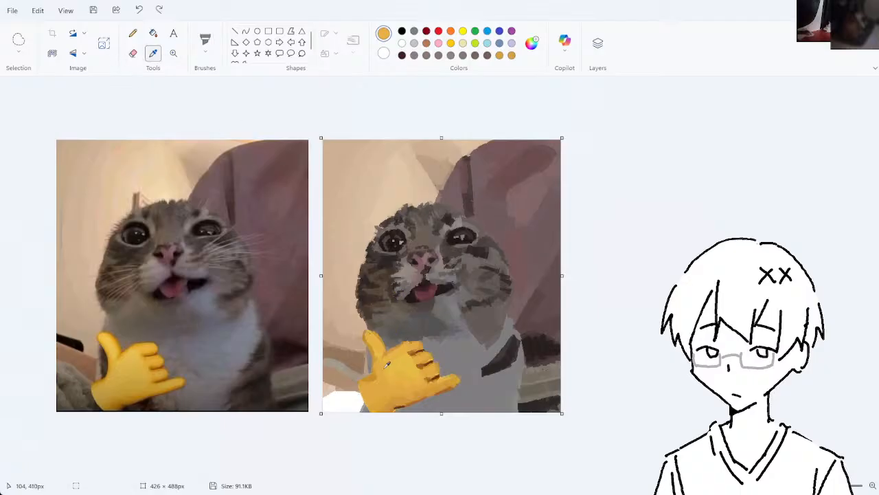
left_click(407, 367)
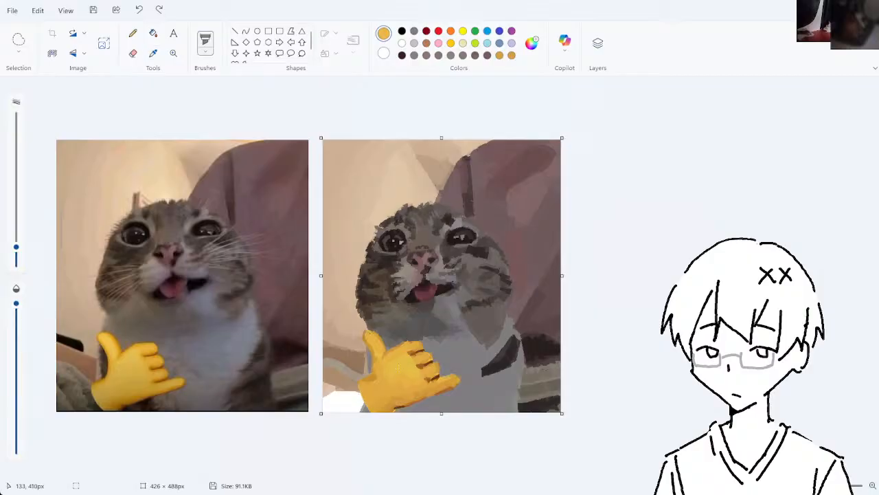
left_click(153, 54)
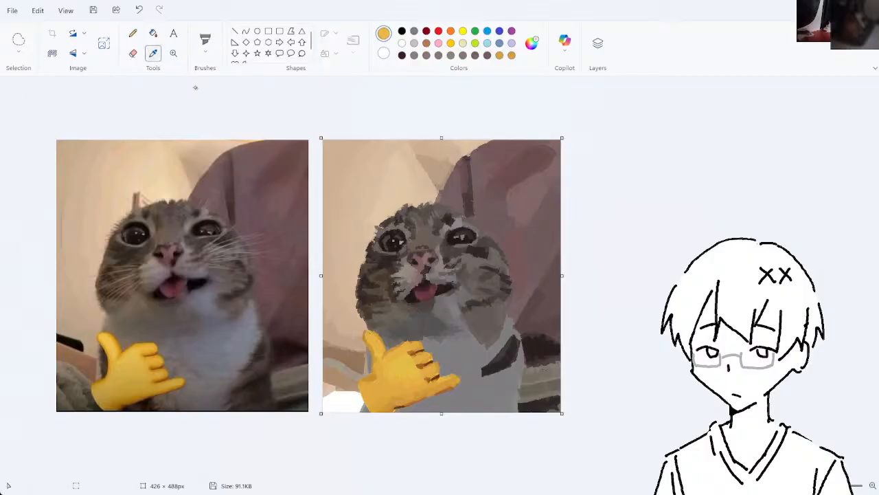
left_click(403, 373)
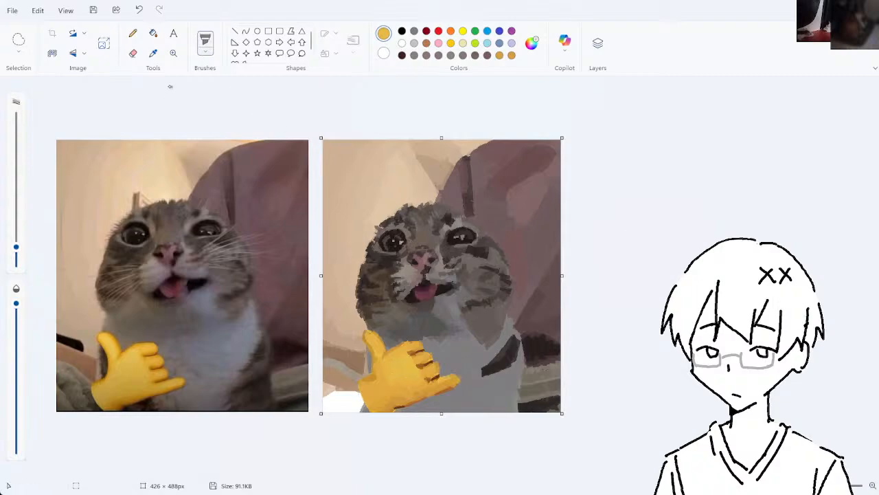
left_click(153, 55)
left_click(390, 379)
left_click(416, 215)
key("ctrl+z")
- Try small darker orange touches on the upper palm beside the thumb
left_click(152, 55)
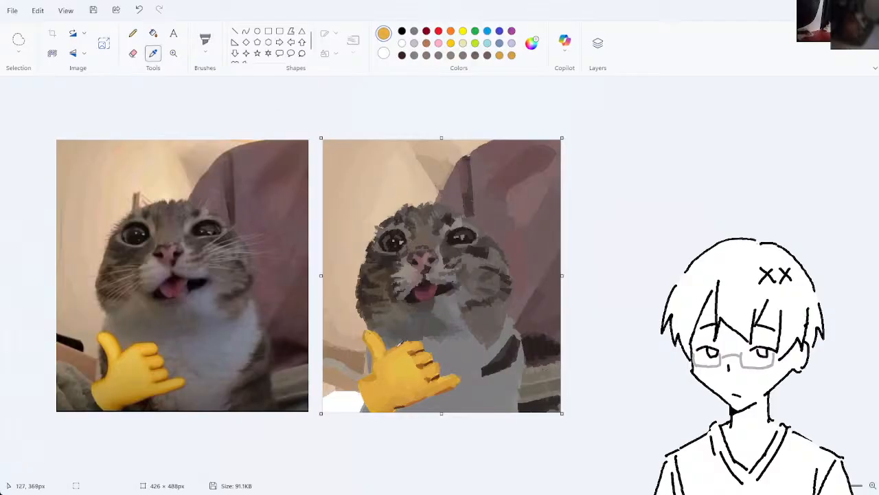
left_click(385, 357)
key("ctrl+z")
left_click_drag(392, 364, 397, 369)
left_click(390, 364)
key("ctrl+z")
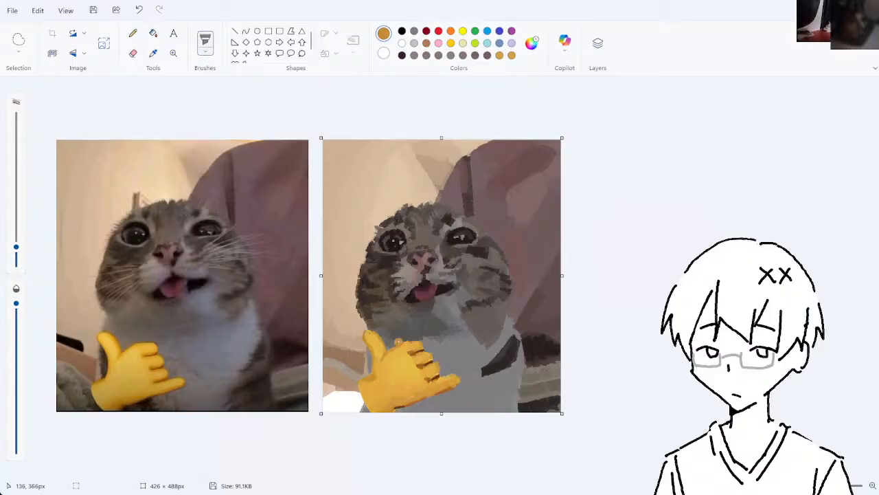
key("Escape")
- Sample golden orange from the left side of the palm and try a shading stroke across its upper part
left_click(153, 55)
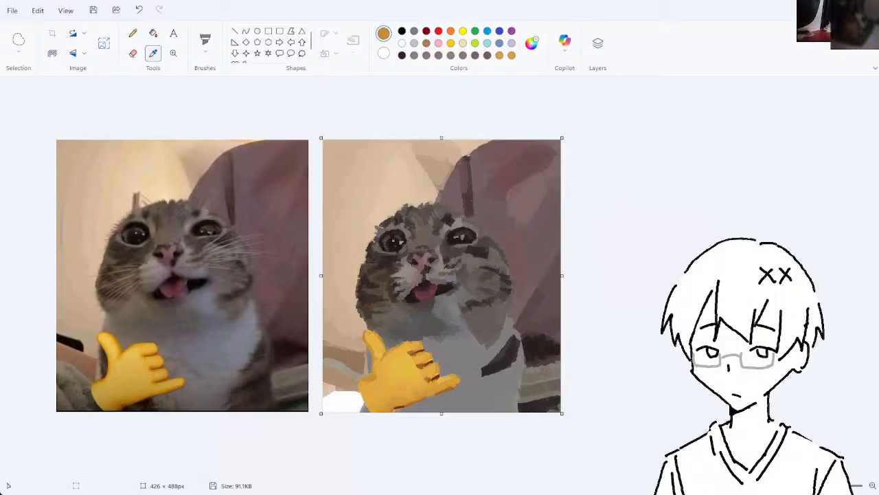
left_click(383, 374)
left_click(205, 41)
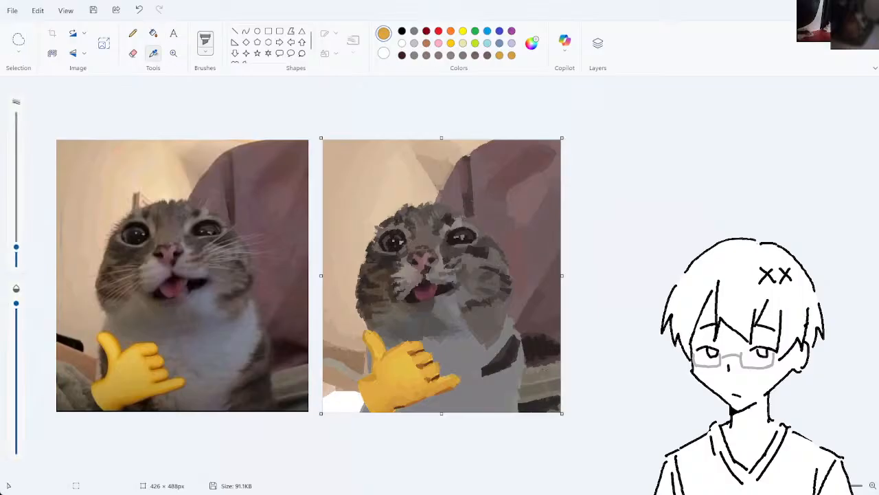
left_click(154, 53)
left_click(377, 384)
mouse_move(420, 292)
left_mouse_down()
mouse_move(388, 293)
mouse_move(403, 364)
left_mouse_up()
key("ctrl+z")
- Shade the lower palm of the painted hand with golden tones sampled from the thumb and the heel
left_click(153, 53)
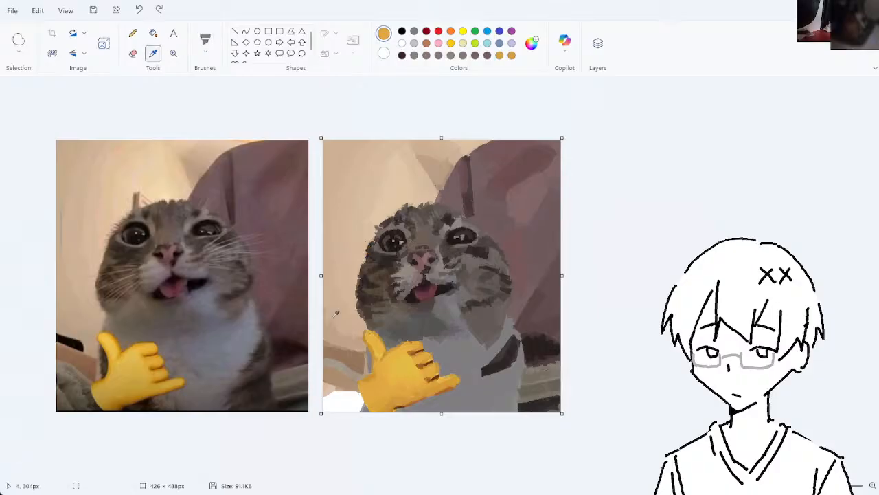
left_click(377, 345)
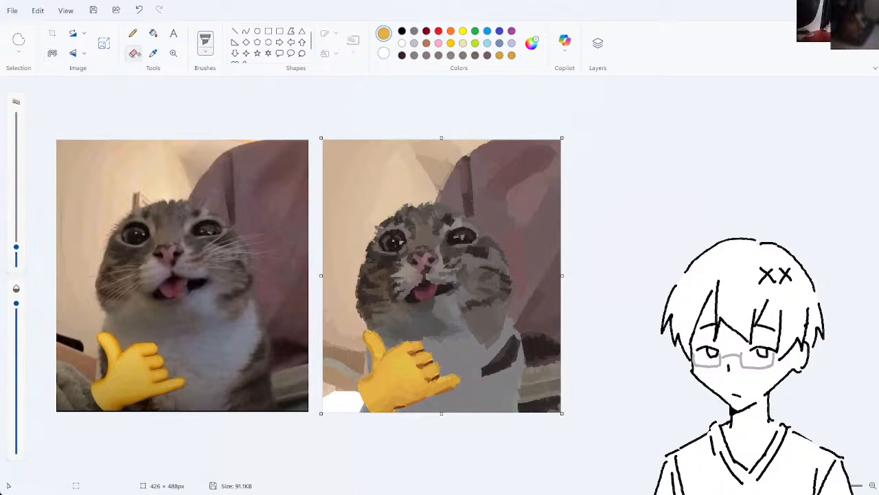
left_click(153, 53)
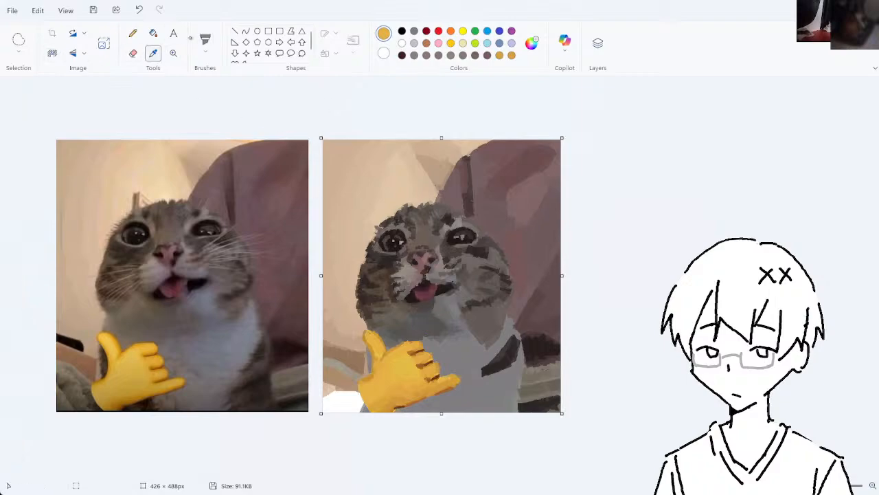
left_click(371, 404)
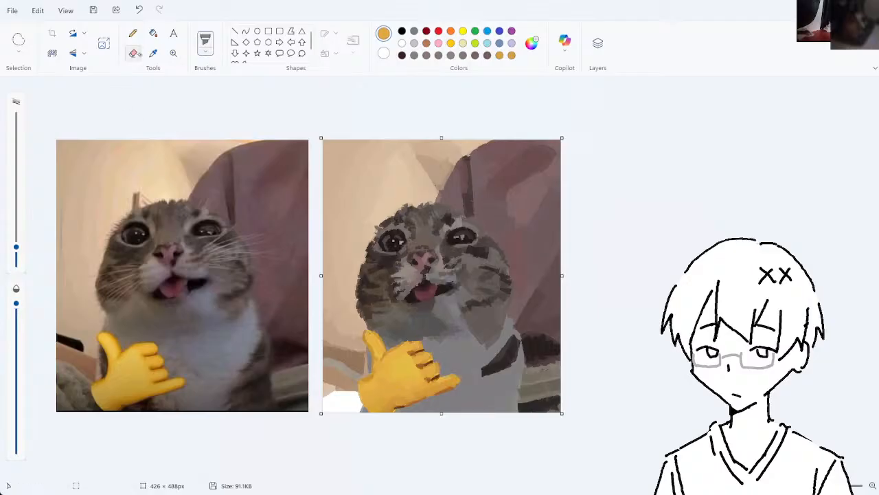
- Paint dark grey strokes across the striped fabric in the painting's lower right corner, using colours sampled from it
left_click(154, 53)
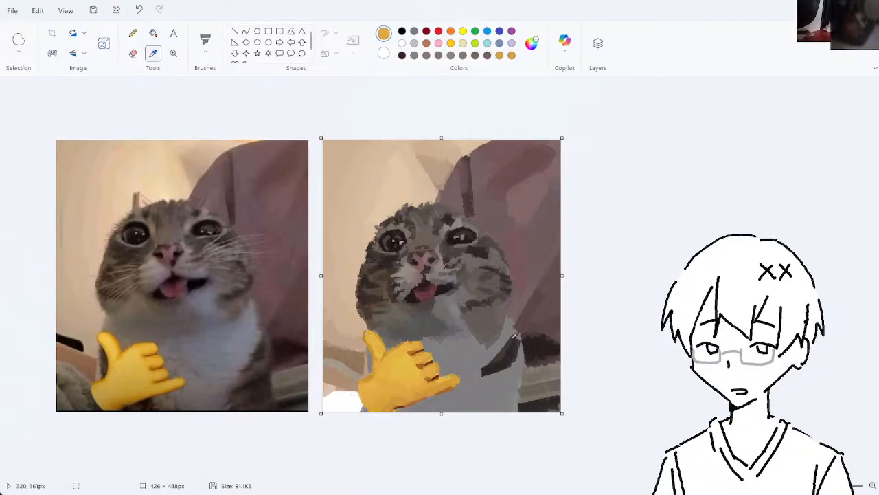
left_click(548, 397)
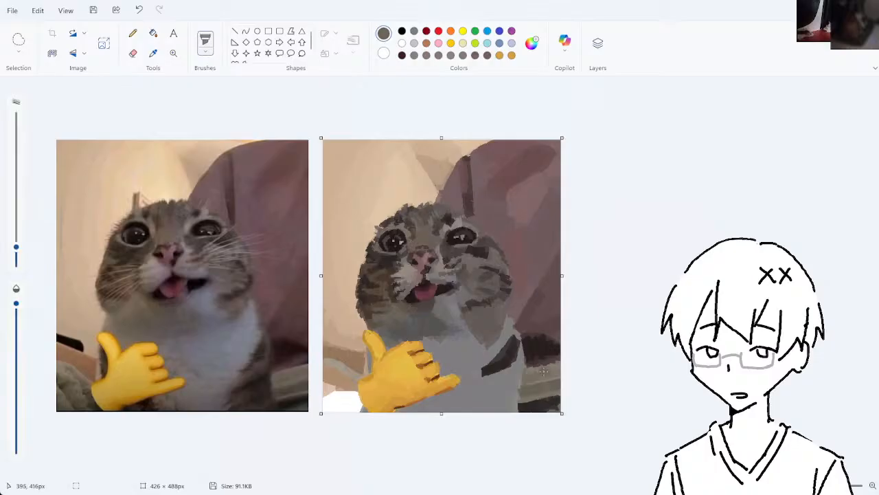
left_click(157, 57)
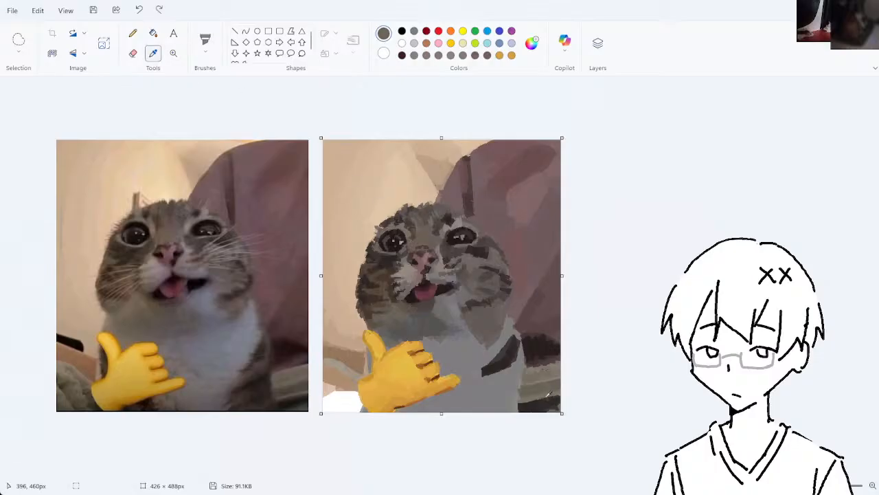
left_click(548, 397)
left_click(159, 59)
left_click(548, 405)
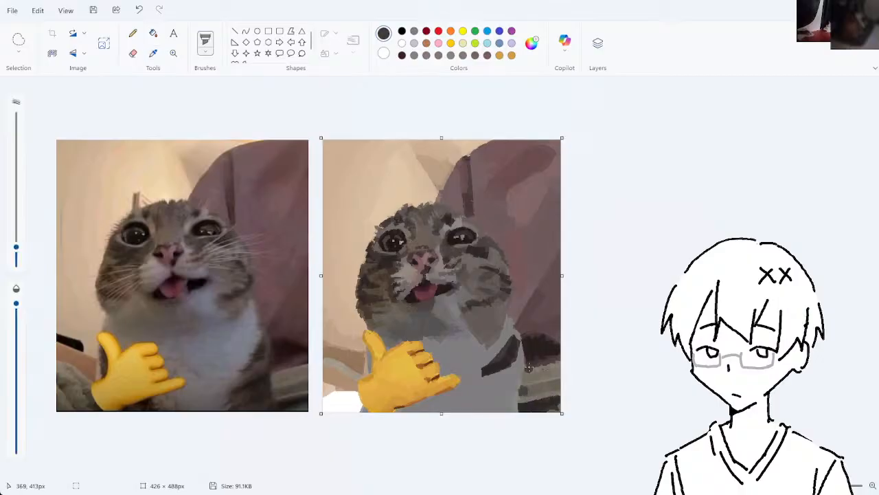
left_click(153, 53)
left_click_drag(525, 390, 560, 390)
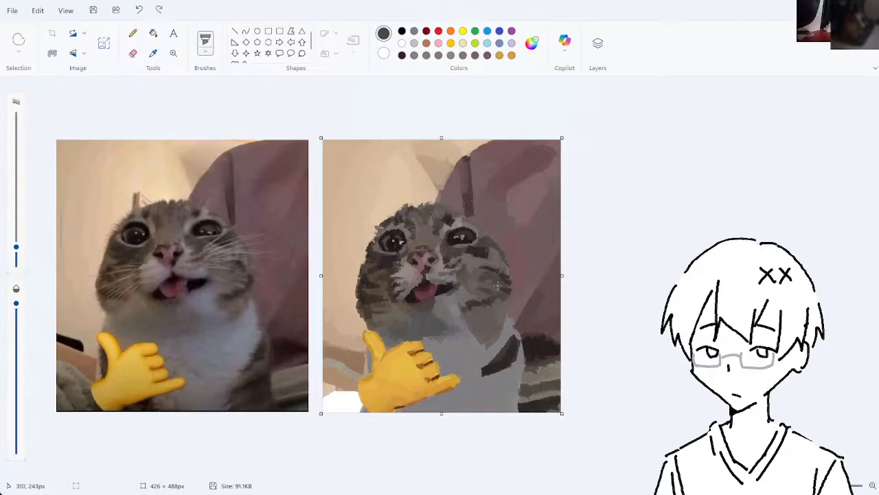
- Blend the stripes of the lower right fabric beside the cat's body with sampled dark grey and grey-brown tones
left_click(153, 53)
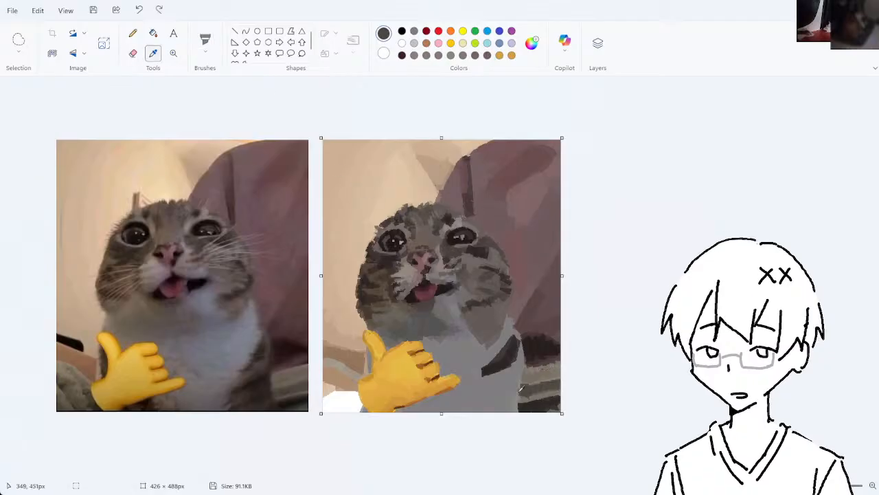
left_click(520, 389)
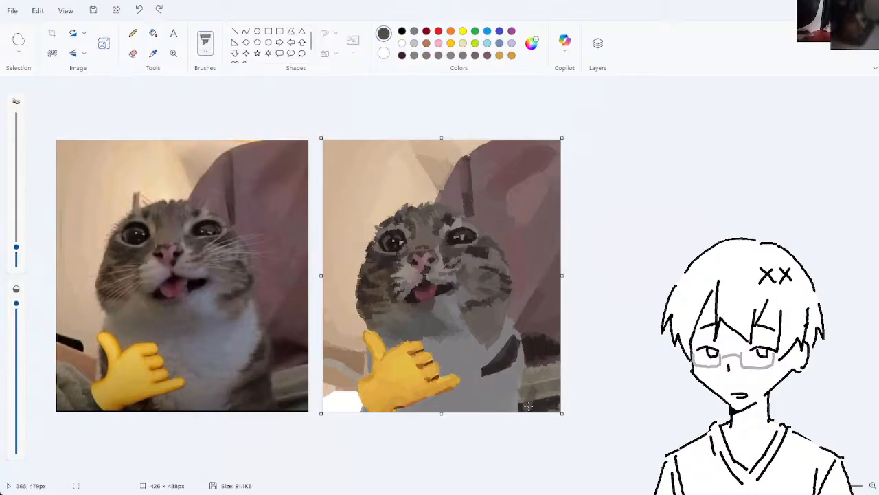
left_click(153, 53)
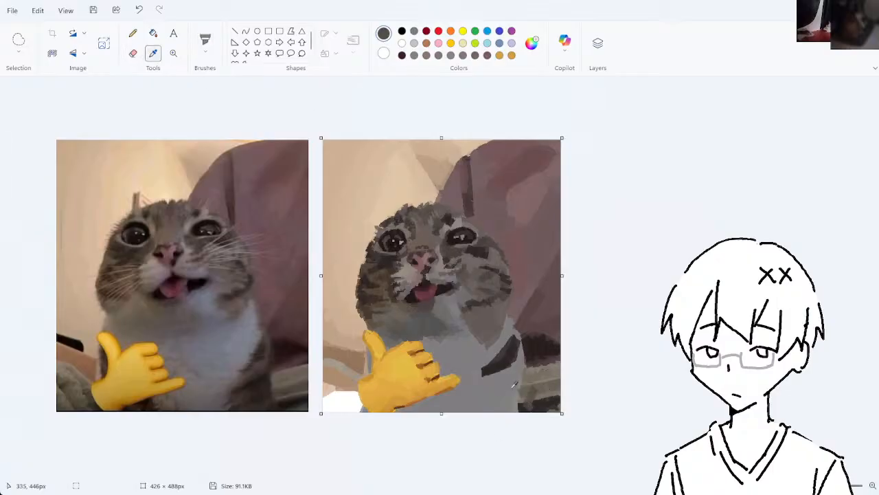
left_click(535, 393)
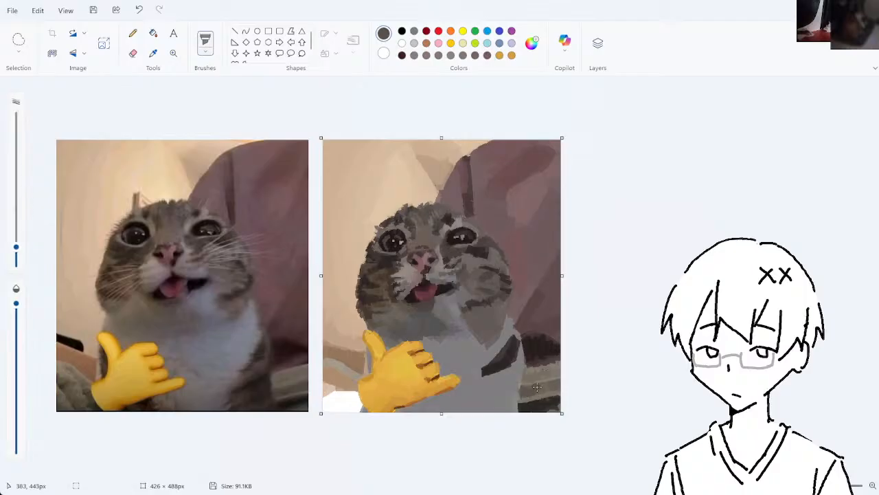
left_click_drag(535, 392, 560, 387)
left_click(153, 52)
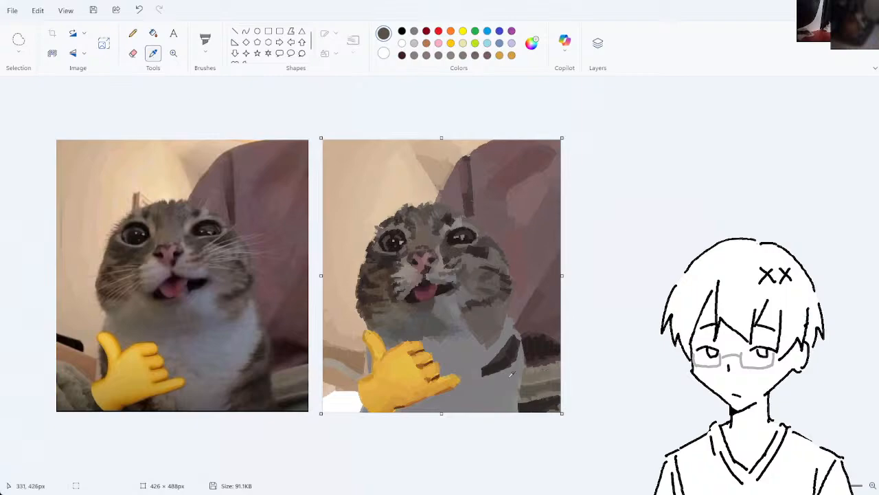
left_click(543, 390)
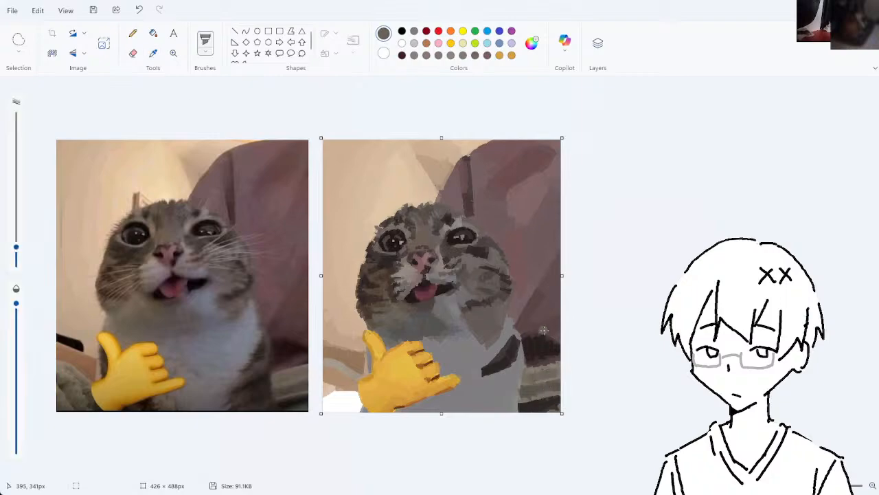
- Try a lighter sampled grey stroke on the upper band of the fabric and reduce the brush size
left_click(153, 53)
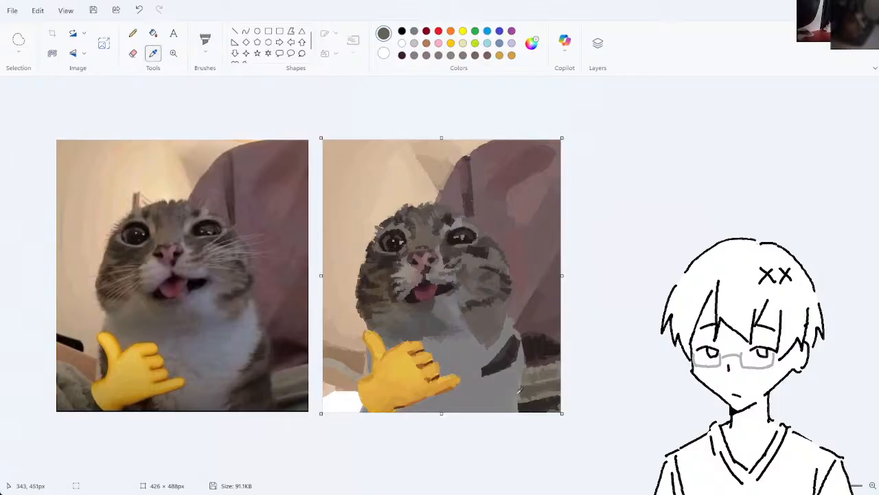
left_click(528, 370)
key("ctrl+z")
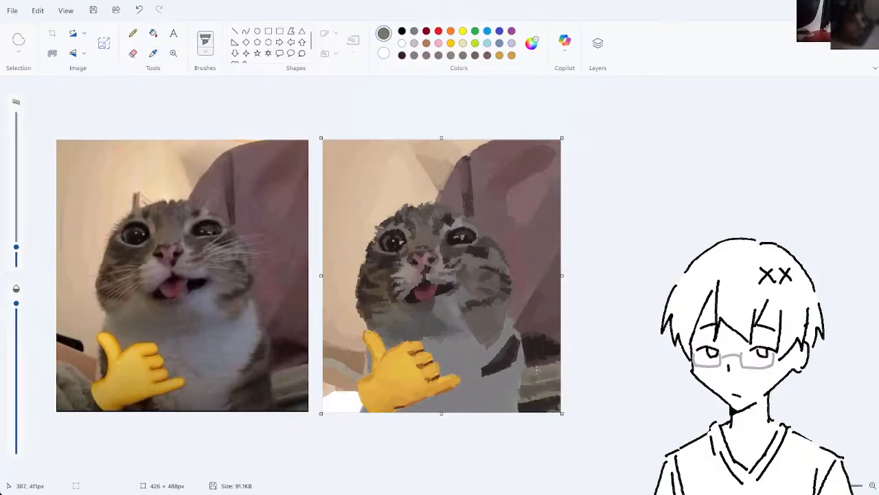
key("ctrl+z")
left_click_drag(540, 370, 556, 368)
left_click_drag(17, 247, 17, 255)
key("ctrl+z")
- Try thinner light grey strokes across the fabric stripes beside the cat's body
left_click_drag(540, 365, 558, 363)
key("ctrl+z")
key("ctrl+z")
key("ctrl+z")
left_click_drag(525, 388, 575, 374)
key("ctrl+z")
- Try a thin near-black stroke along the lowest fabric stripe with a colour sampled from it
left_click(153, 53)
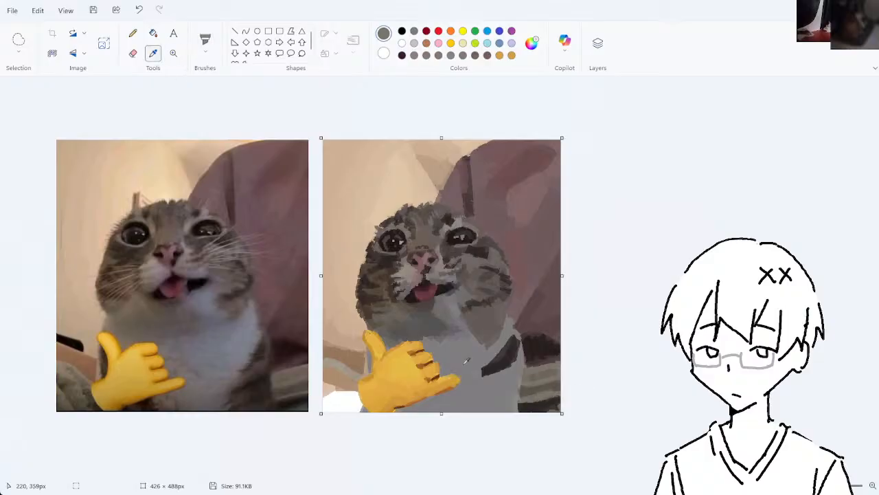
left_click(541, 401)
left_click_drag(528, 401, 552, 393)
key("ctrl+z")
key("ctrl+z")
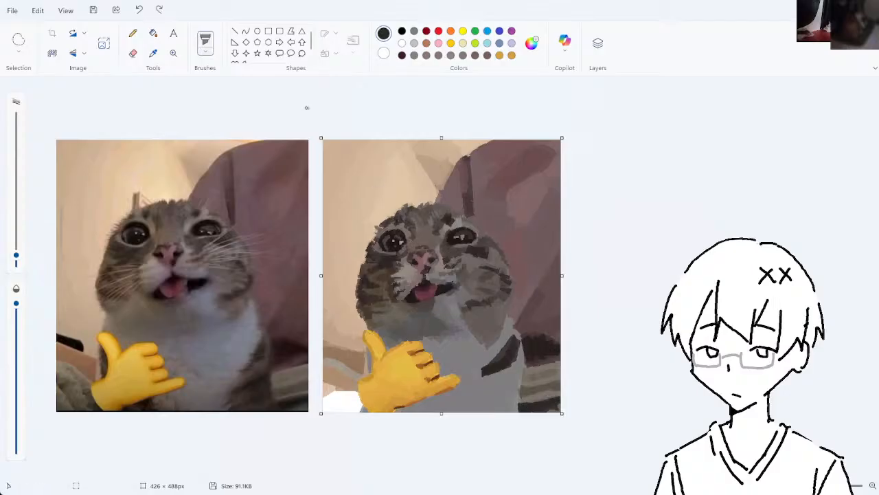
- Touch up the lower fabric stripes beside the cat's body with grey-brown and darker tones sampled from the painting
left_click(153, 53)
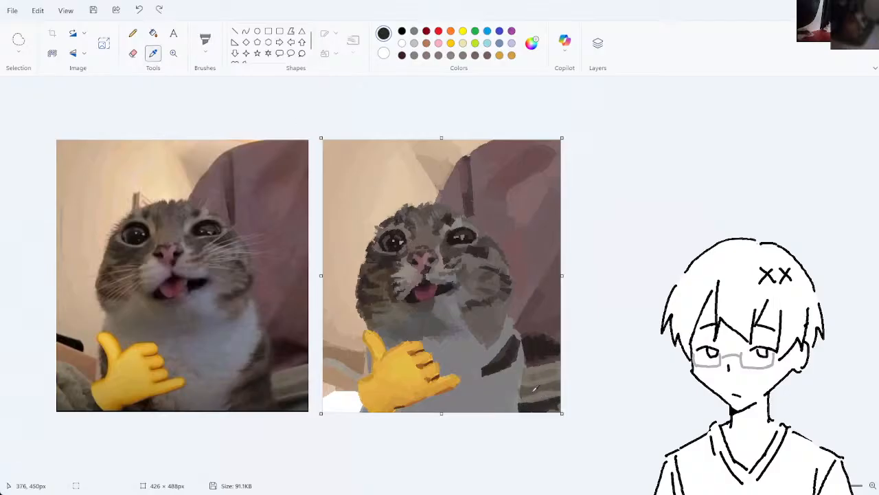
left_click(537, 389)
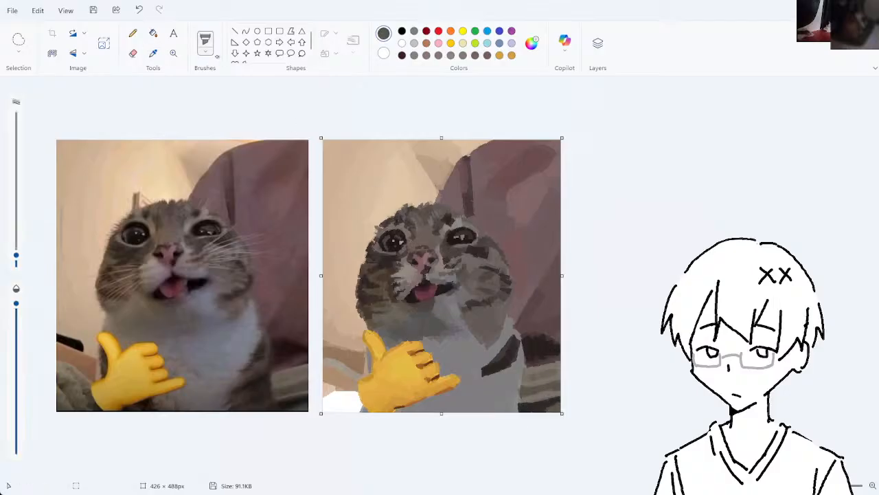
left_click(153, 53)
left_click(553, 404)
left_click(153, 53)
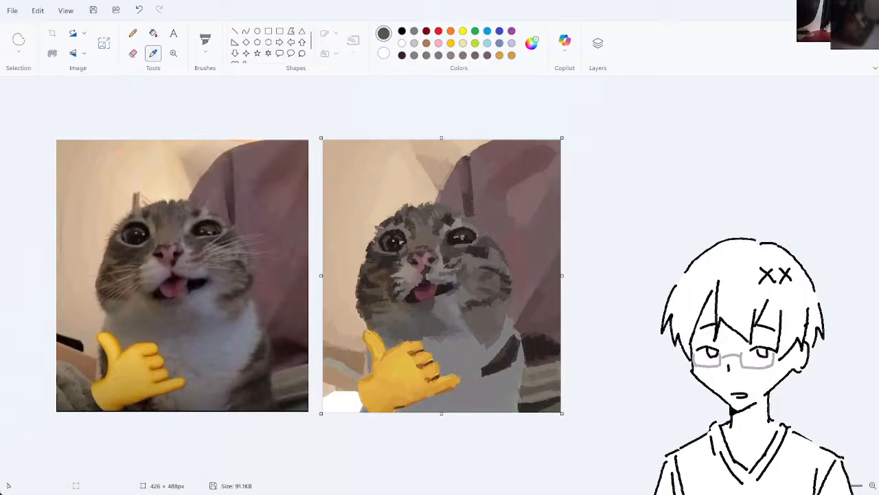
left_click(378, 350)
mouse_move(418, 366)
left_mouse_down()
mouse_move(540, 381)
mouse_move(529, 369)
left_mouse_up()
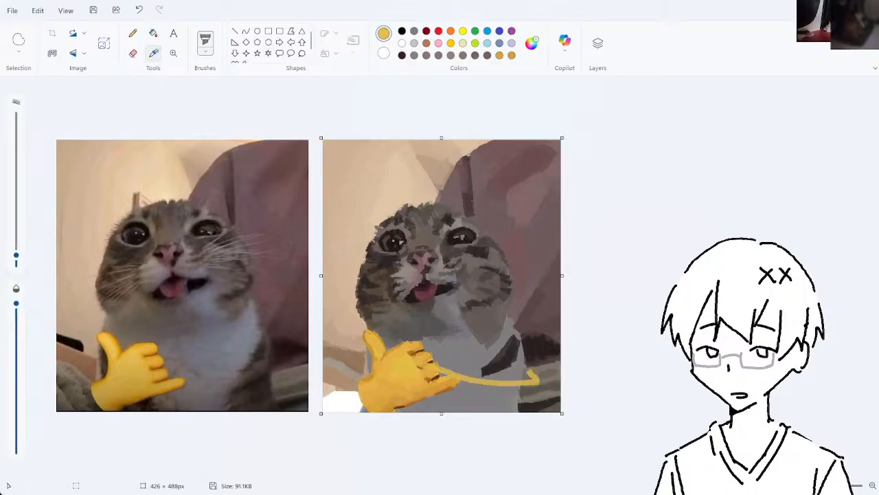
key("ctrl+z")
- Try sampled dark brown and grey-brown strokes on the fabric stripes along the cat's body, and undo the recent strokes
left_click(153, 53)
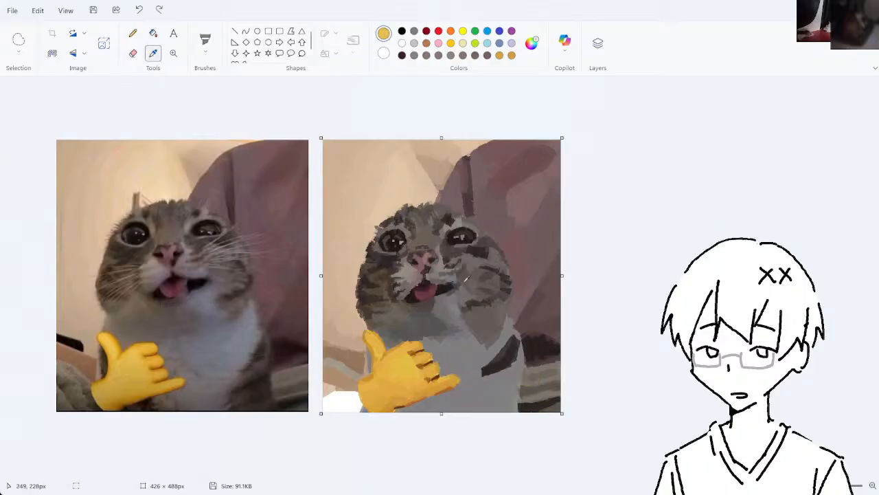
left_click(549, 388)
key("ctrl+z")
left_click_drag(525, 405, 567, 395)
left_click(153, 53)
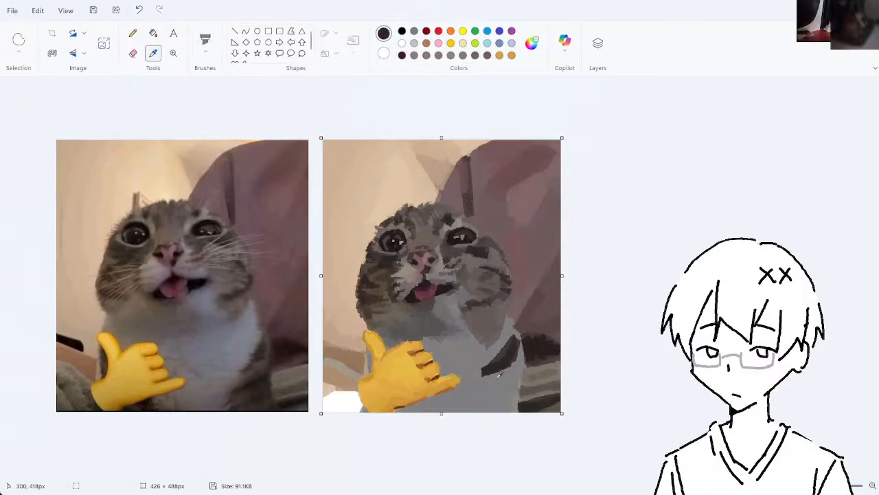
left_click(527, 393)
mouse_move(520, 398)
left_mouse_down()
mouse_move(565, 388)
mouse_move(534, 381)
left_mouse_up()
key("ctrl+z")
key("ctrl+z")
key("ctrl+z")
key("ctrl+z")
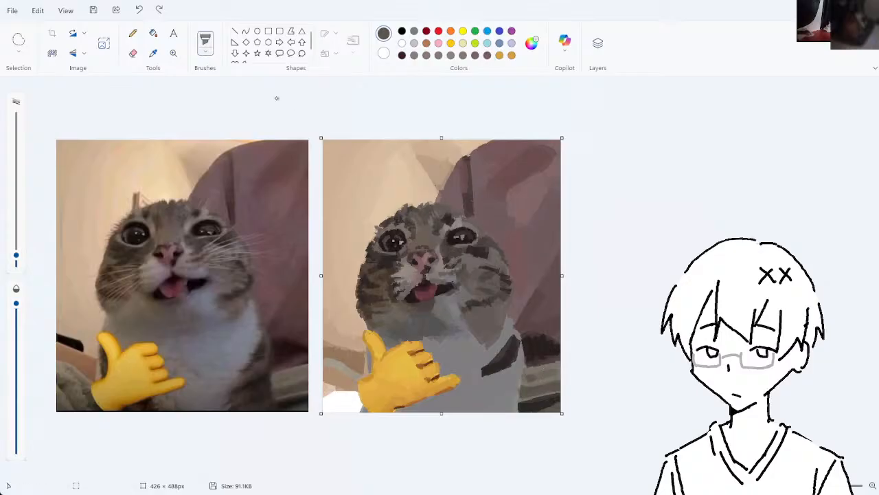
- Refine the dark upper fabric band and its edge against the cat's body with dark grey tones sampled from the band
left_click(153, 53)
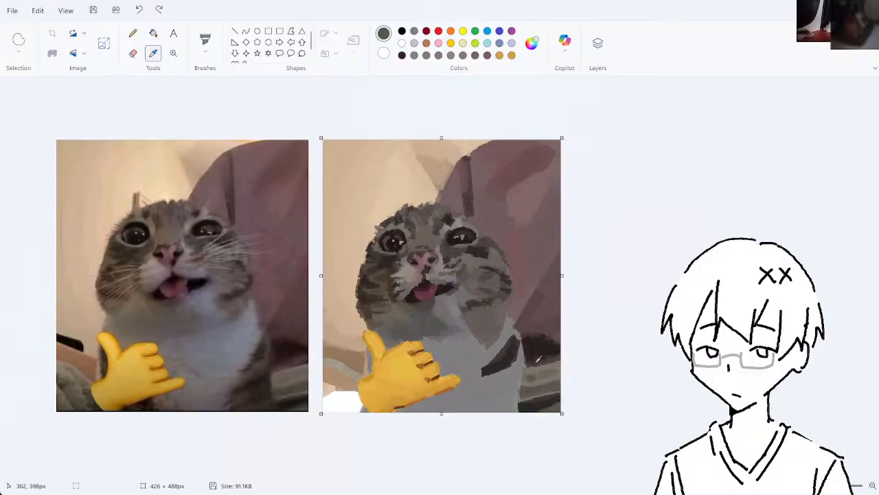
left_click(537, 362)
key("ctrl+z")
mouse_move(520, 369)
left_mouse_down()
mouse_move(551, 361)
mouse_move(525, 368)
left_mouse_up()
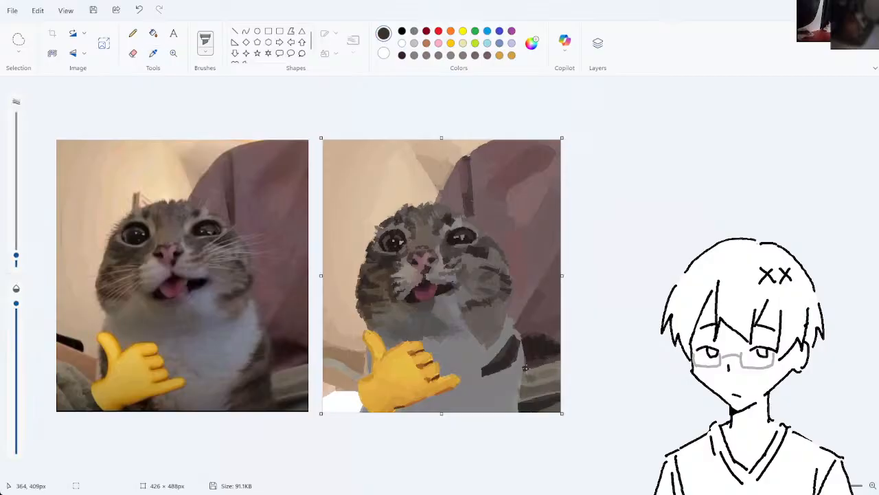
left_click(153, 53)
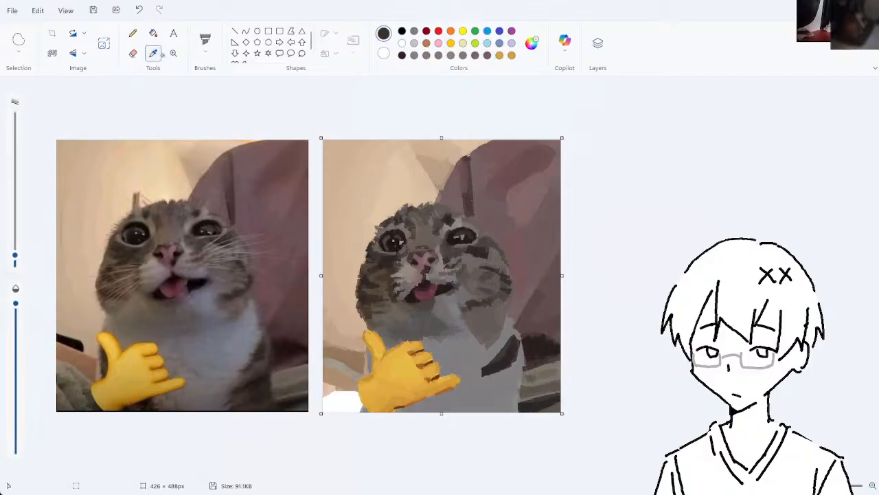
left_click(551, 358)
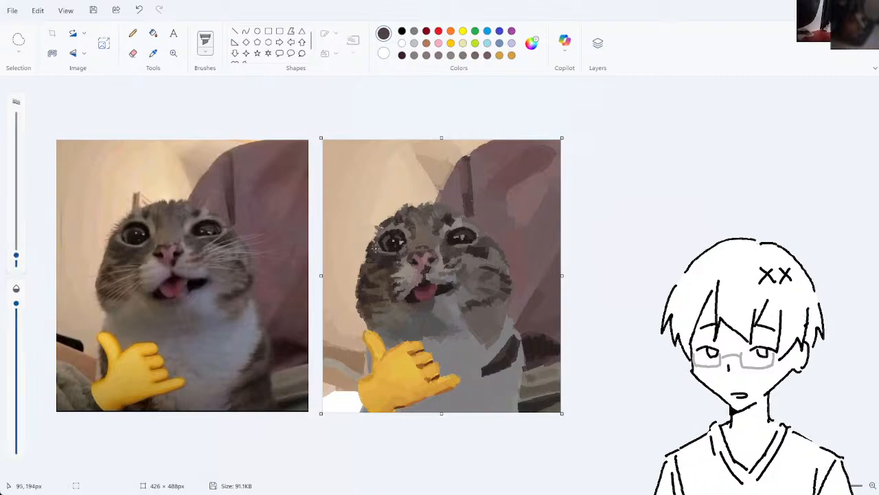
left_click(154, 54)
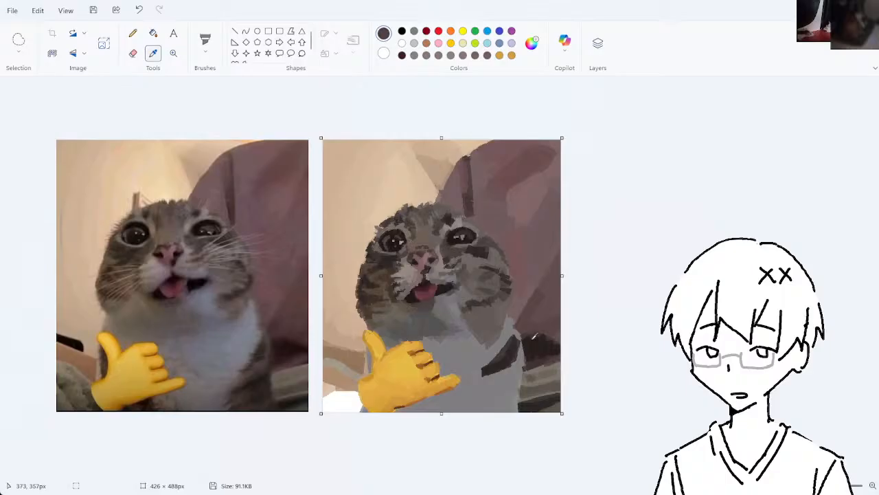
left_click(533, 335)
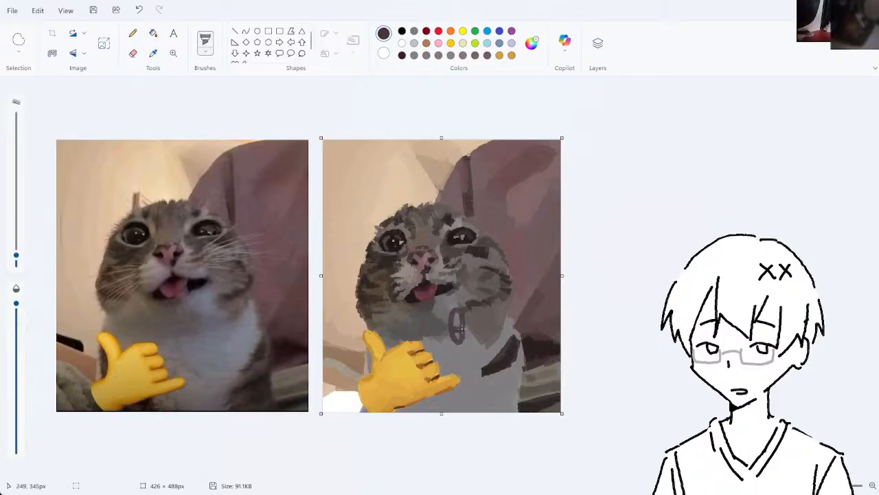
- Soften the edge of the light fur patch below the cat's mouth with a bluish grey sampled from the chest
left_click(153, 53)
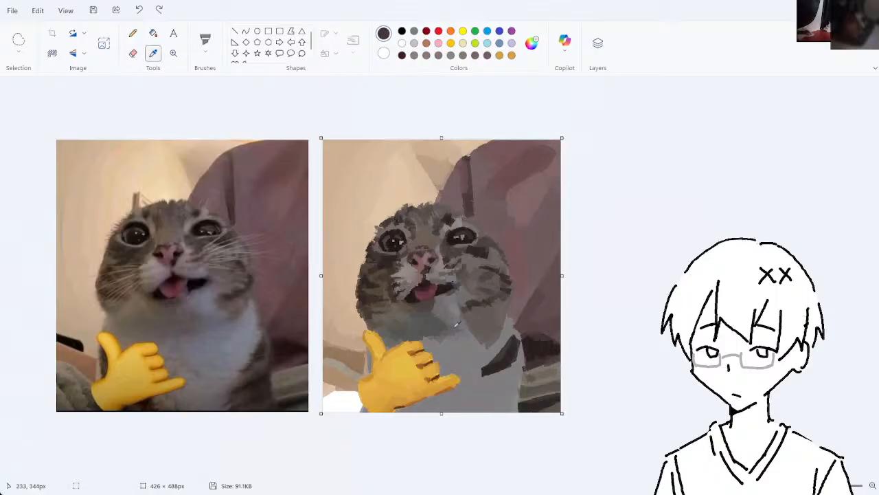
left_click(455, 323)
key("ctrl+z")
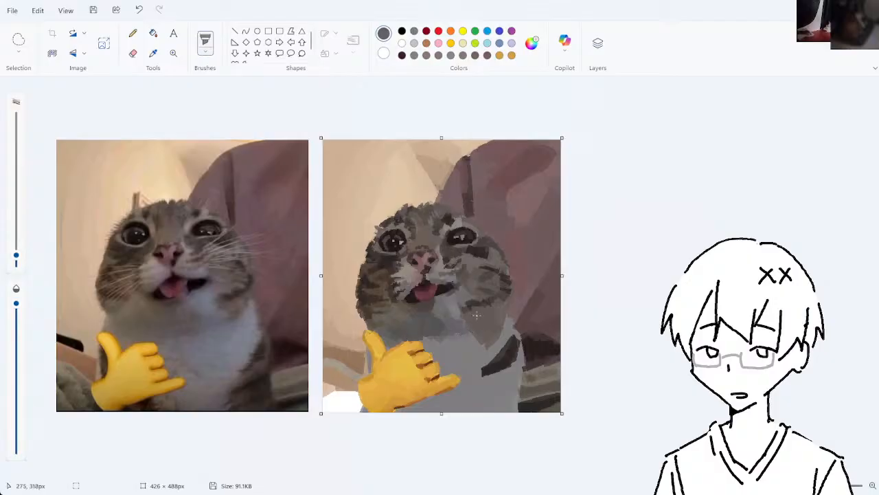
key("ctrl+z")
key("ctrl+y")
- Blend the shadow under the cat's chin with dark greys sampled from the middle and outer side of the neck
left_click(153, 53)
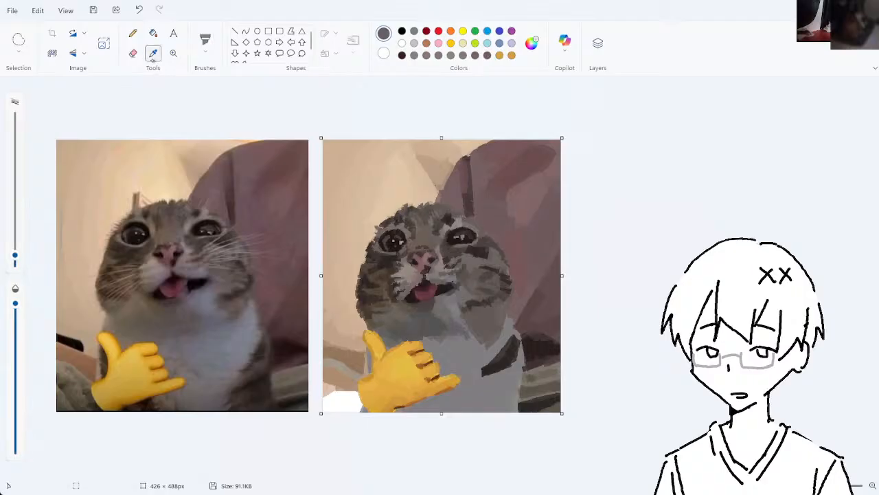
left_click(419, 327)
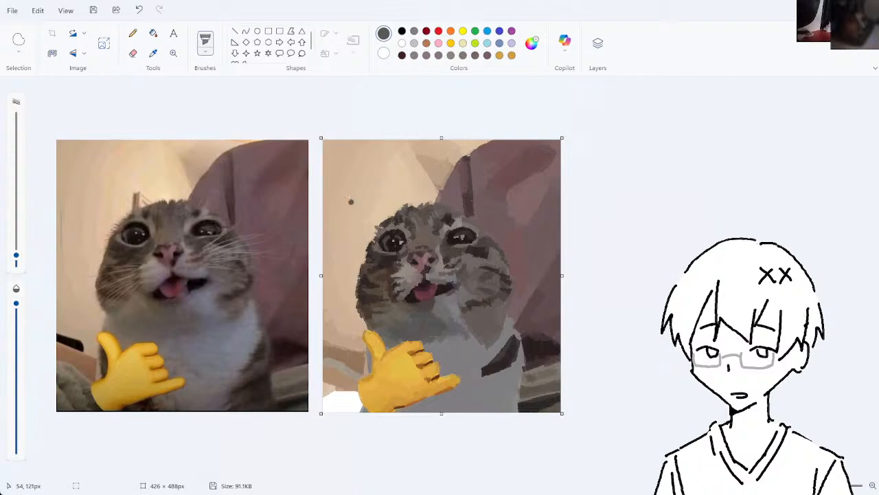
left_click(153, 53)
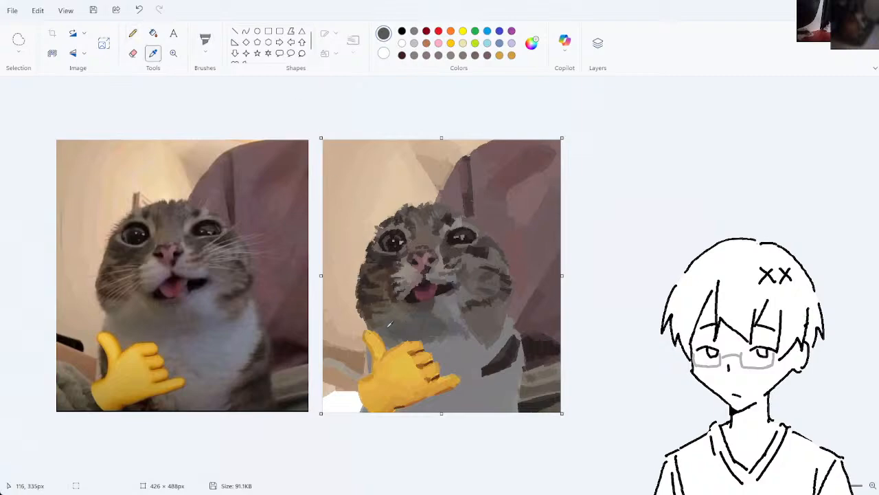
left_click(389, 324)
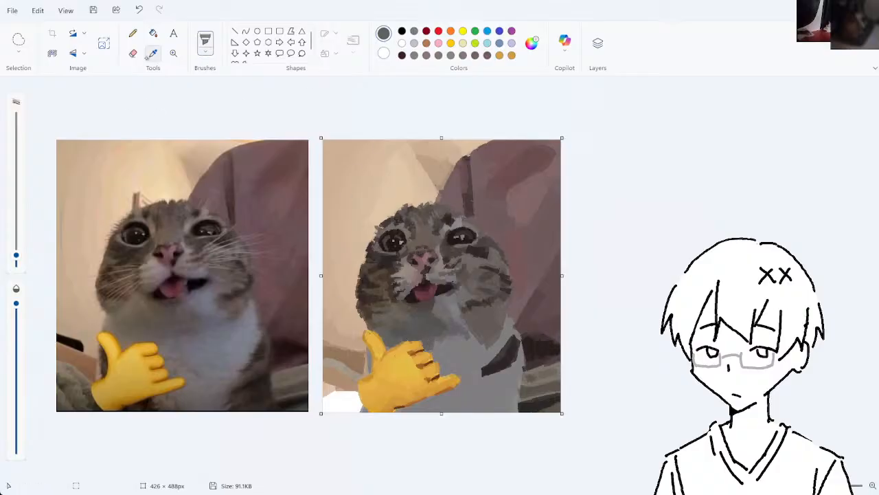
- Try a dark grey stroke down the middle of the chest with a colour sampled below the cheek
left_click(153, 52)
left_click(468, 316)
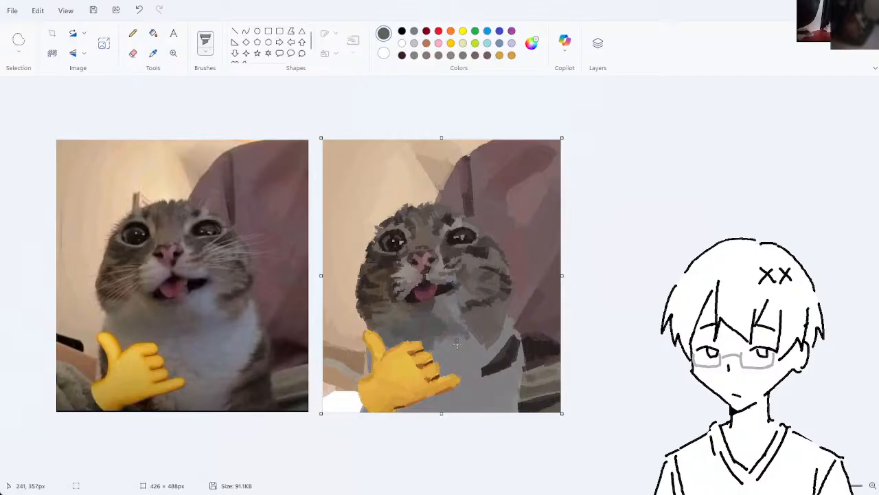
left_click_drag(463, 339, 458, 366)
key("ctrl+z")
- Enlarge the brush slightly and try a lighter sampled grey stroke down the middle of the chest
left_click(155, 56)
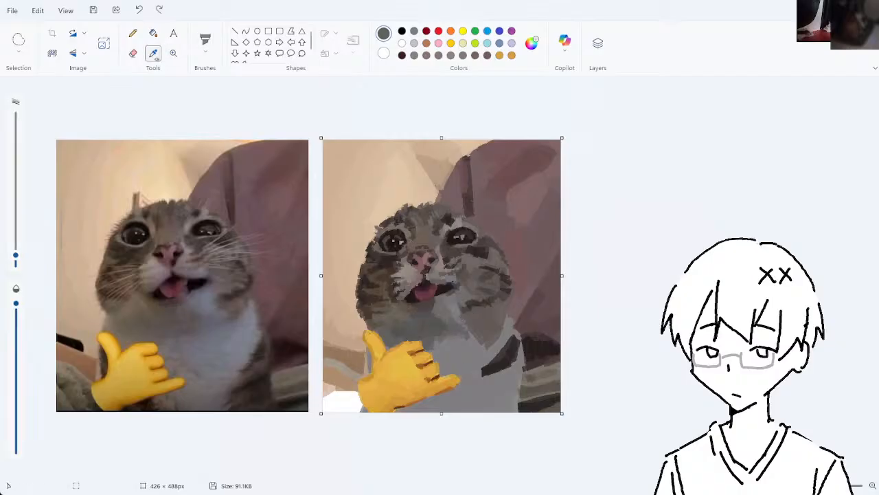
left_click(460, 321)
left_click_drag(460, 335, 460, 353)
key("ctrl+z")
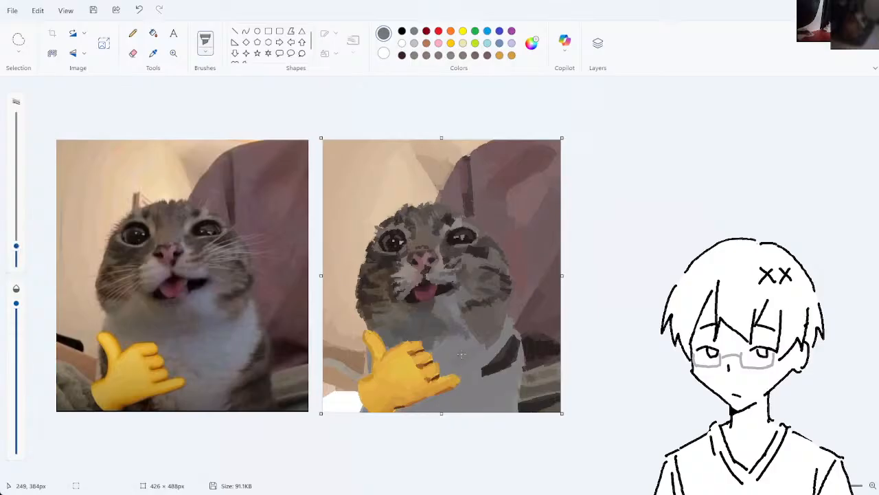
key("ctrl+z")
- Try shading the chest beside the hand's fingers with a grey sampled from the neck shadow
left_click(153, 54)
left_click(435, 323)
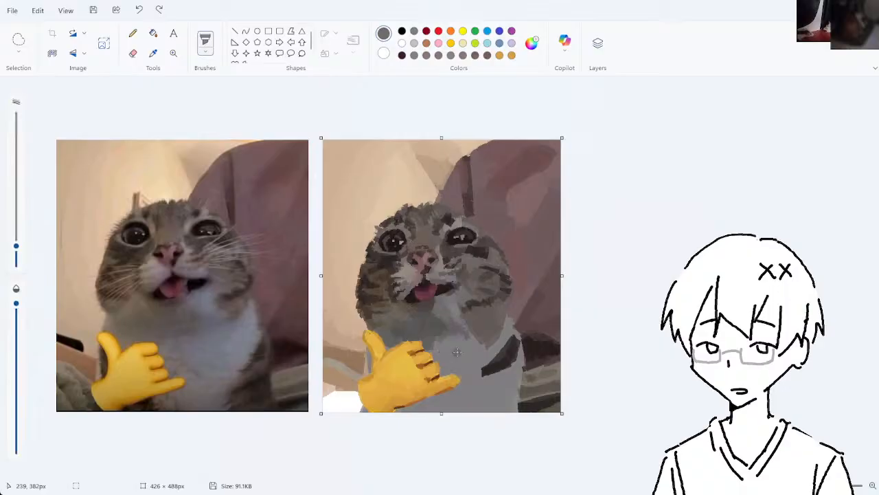
left_click_drag(436, 364, 430, 350)
key("ctrl+z")
- Paint soft vertical shading strokes on the chest above the hand's little finger with greys sampled from the neck and chest
left_click(154, 55)
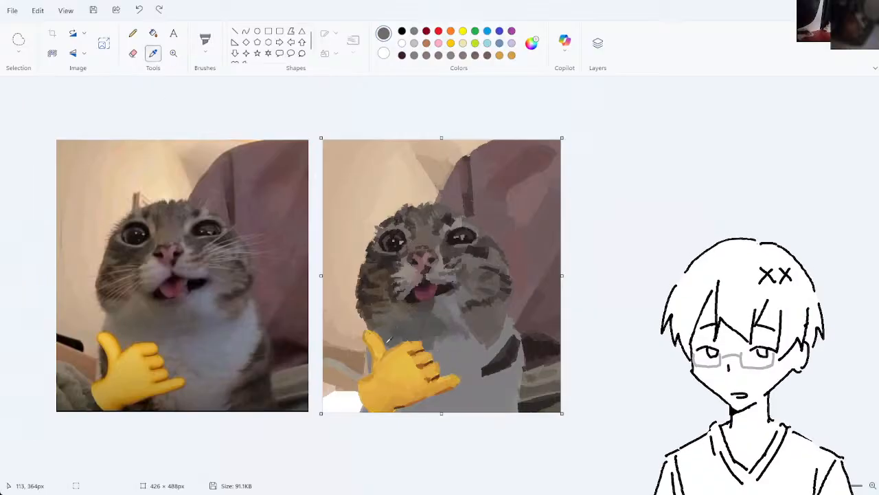
left_click(377, 325)
mouse_move(455, 365)
left_mouse_down()
mouse_move(455, 349)
mouse_move(451, 362)
left_mouse_up()
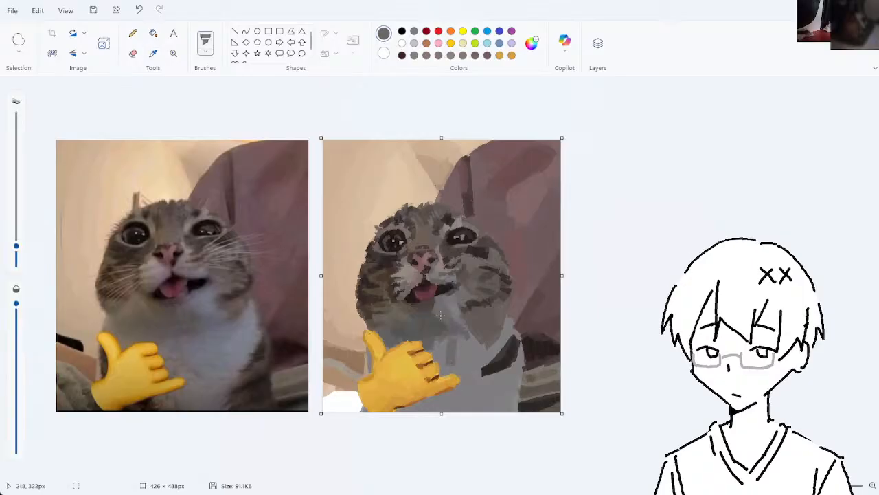
left_click(153, 53)
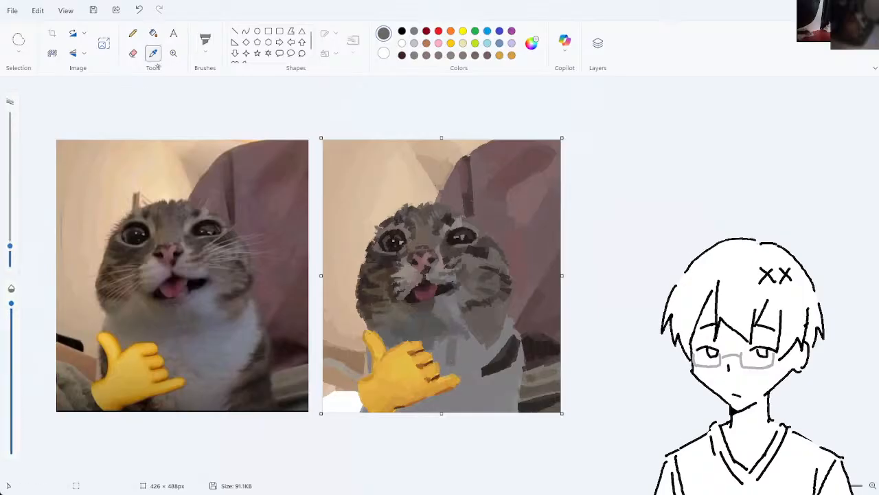
left_click(450, 353)
key("ctrl+z")
left_click_drag(448, 368, 451, 348)
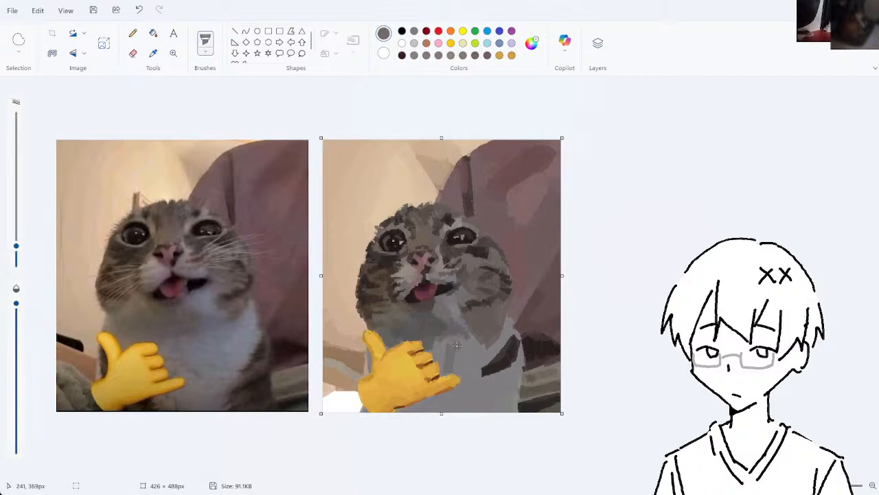
- Try extending the sampled grey shading across the chest towards the dark body stripe
left_click(153, 53)
left_click(446, 356)
mouse_move(465, 350)
left_mouse_down()
mouse_move(478, 342)
mouse_move(465, 358)
left_mouse_up()
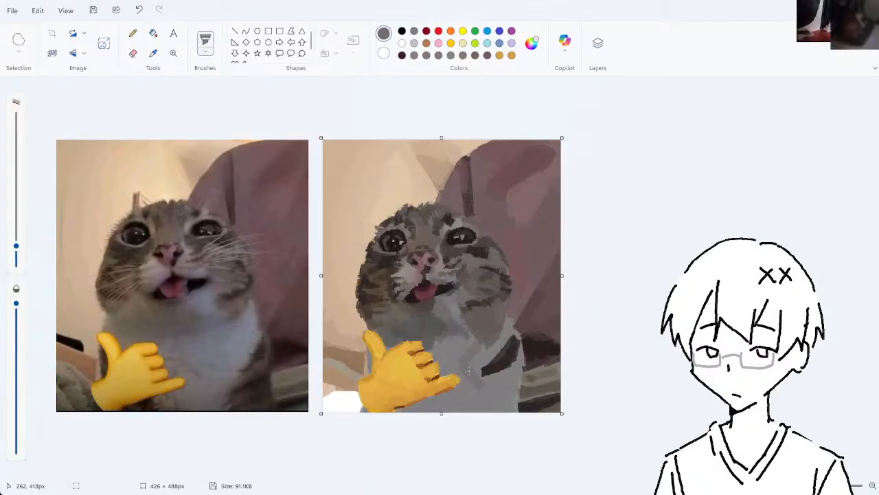
key("ctrl+z")
- Paint near-black fur markings down the lower side of the cat's body with a colour sampled from the existing dark stripe
left_click(153, 53)
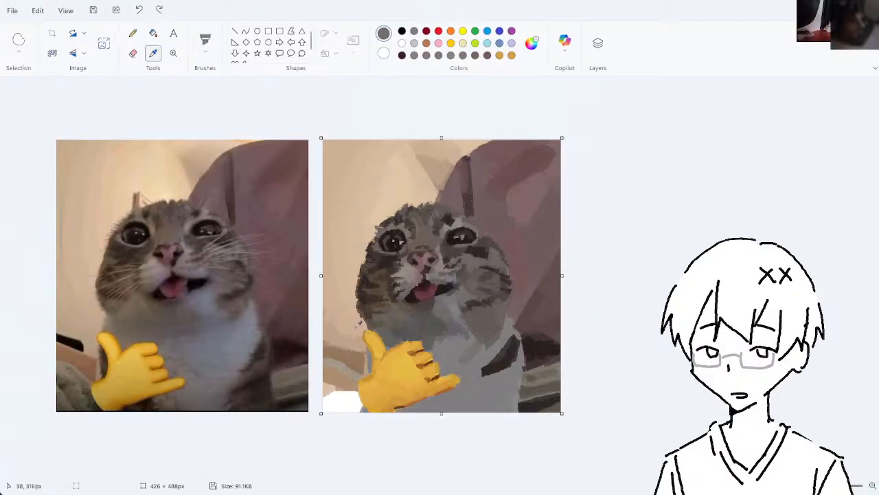
left_click(500, 353)
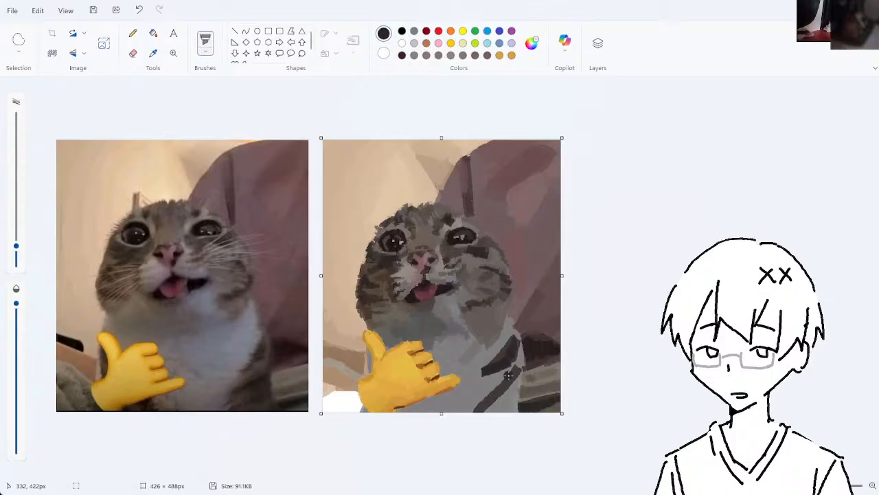
left_click(517, 367)
mouse_move(517, 367)
left_mouse_down()
mouse_move(483, 405)
mouse_move(480, 397)
mouse_move(496, 382)
mouse_move(481, 389)
mouse_move(486, 401)
mouse_move(497, 384)
mouse_move(487, 412)
mouse_move(502, 400)
mouse_move(511, 422)
left_mouse_up()
key("ctrl+z")
key("ctrl+z")
left_click(496, 384)
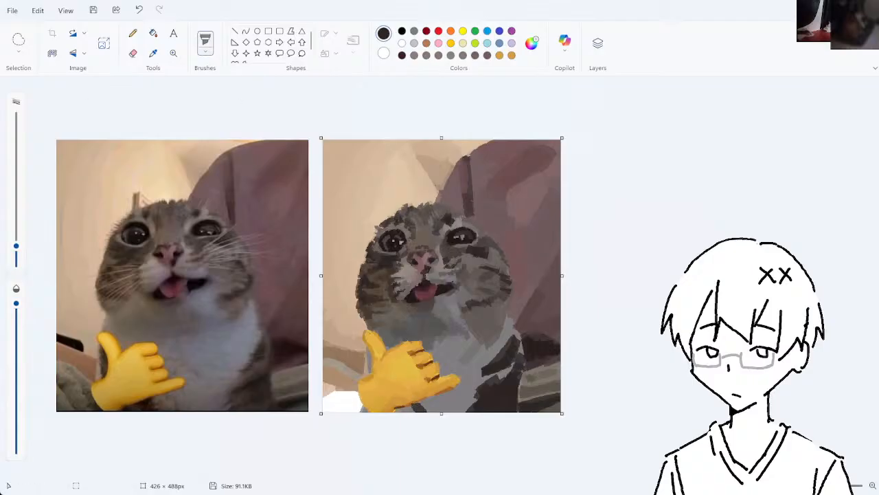
- Fill the light gaps between the dark stripes on the cat's side with dark brown-grey sampled from the body fur
left_click(153, 53)
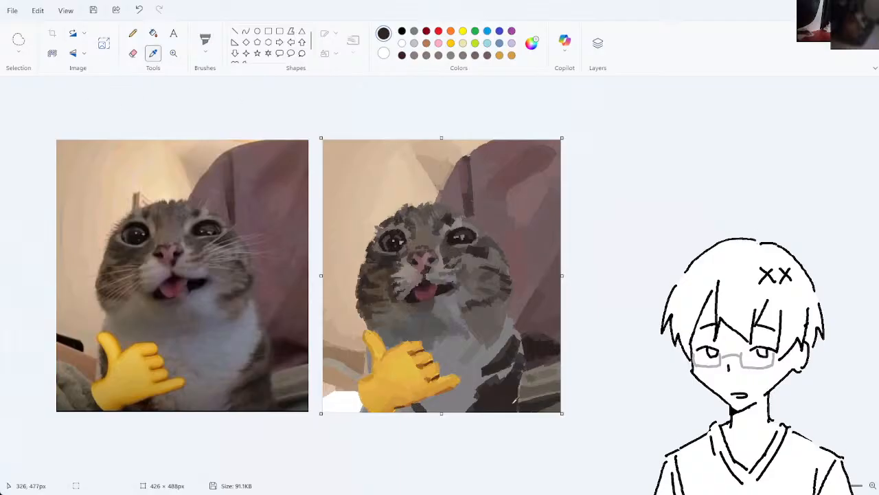
left_click(498, 381)
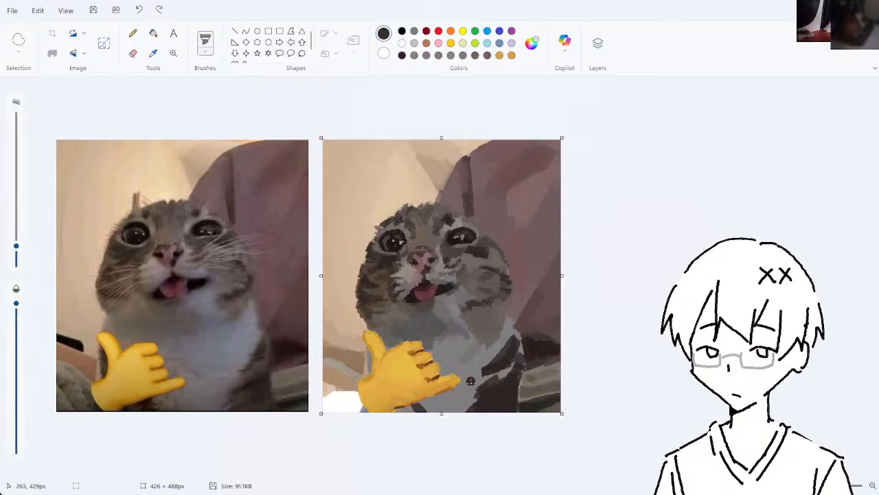
key("ctrl+z")
left_click(153, 52)
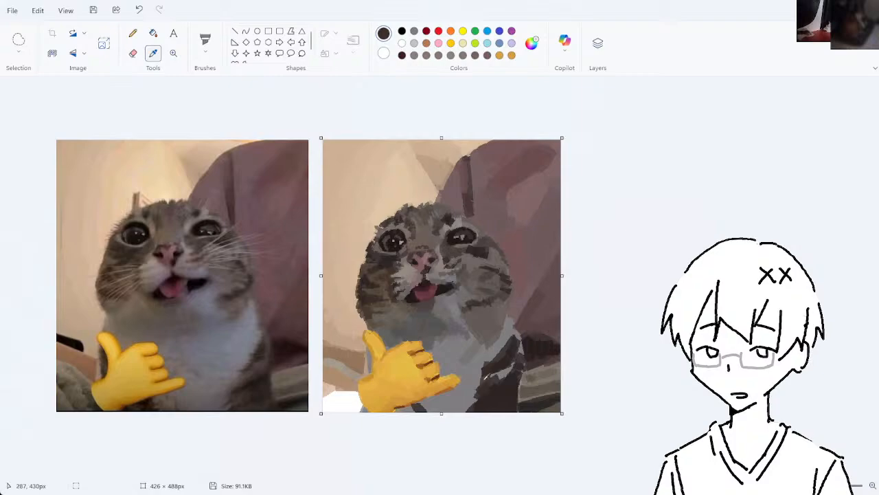
left_click(501, 378)
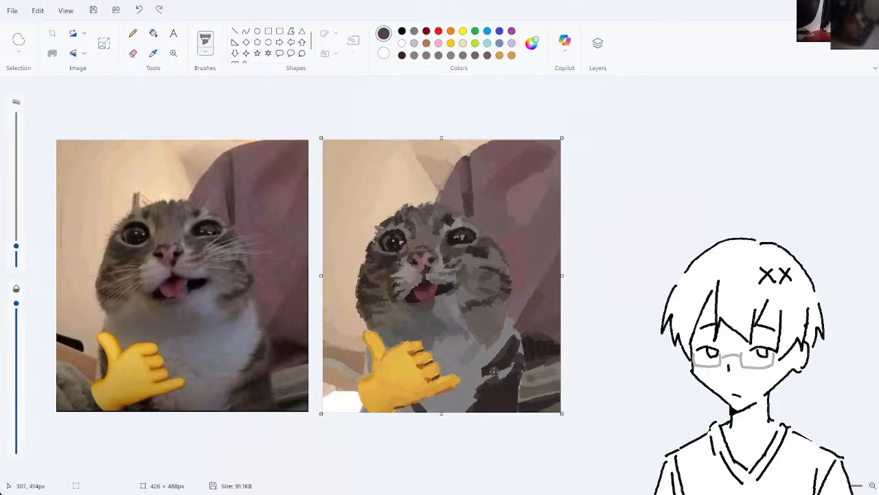
left_click(494, 375)
key("ctrl+z")
left_click_drag(487, 382, 513, 357)
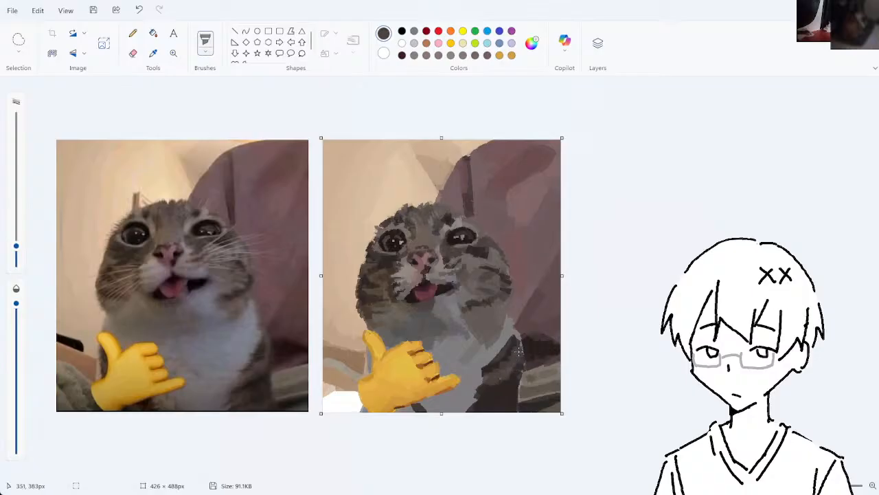
- Darken the cat's shoulder edge beside the sofa with near-black tones sampled from the body fur and the sofa shadow
left_click(153, 53)
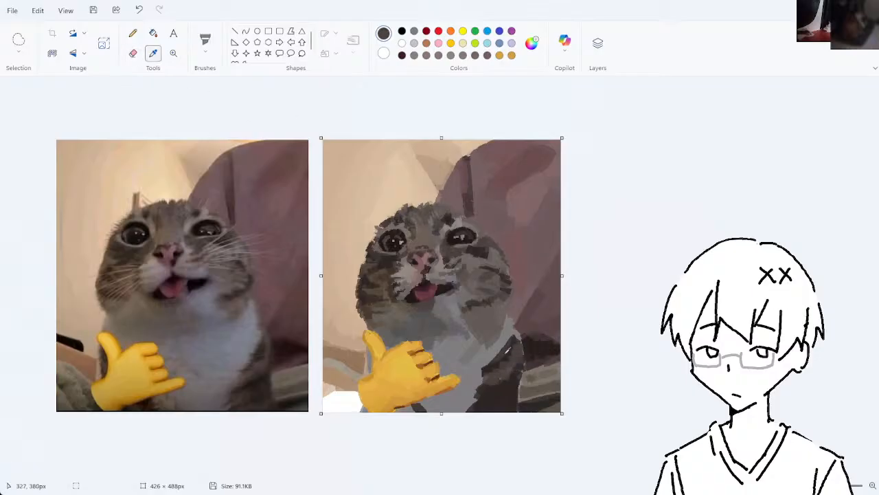
left_click(506, 382)
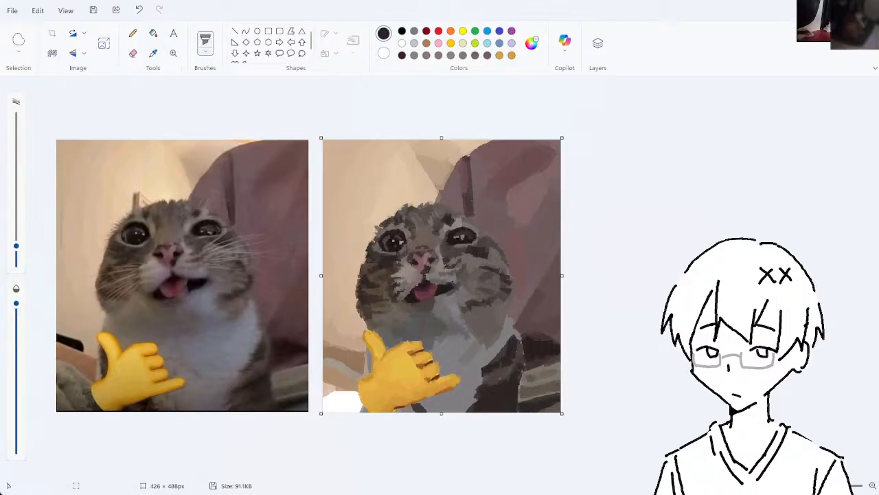
left_click_drag(419, 377, 454, 407)
key("ctrl+z")
left_click(153, 53)
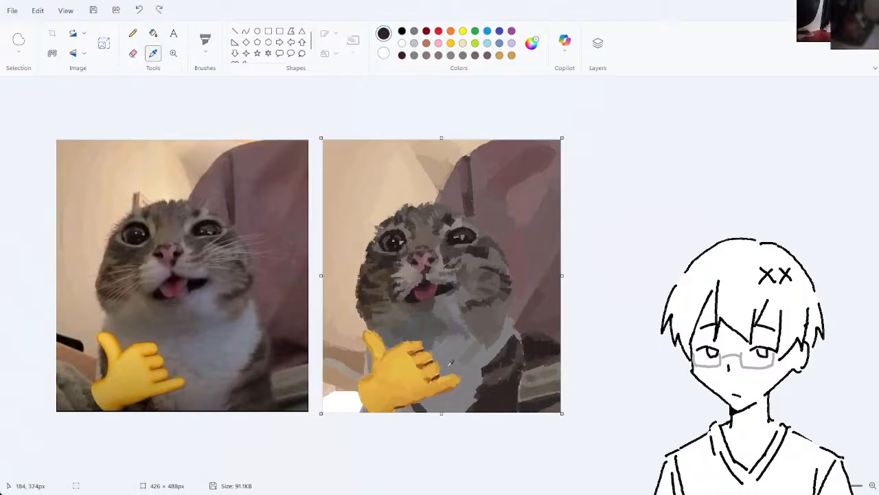
left_click(531, 350)
key("ctrl+z")
left_click_drag(521, 340, 528, 358)
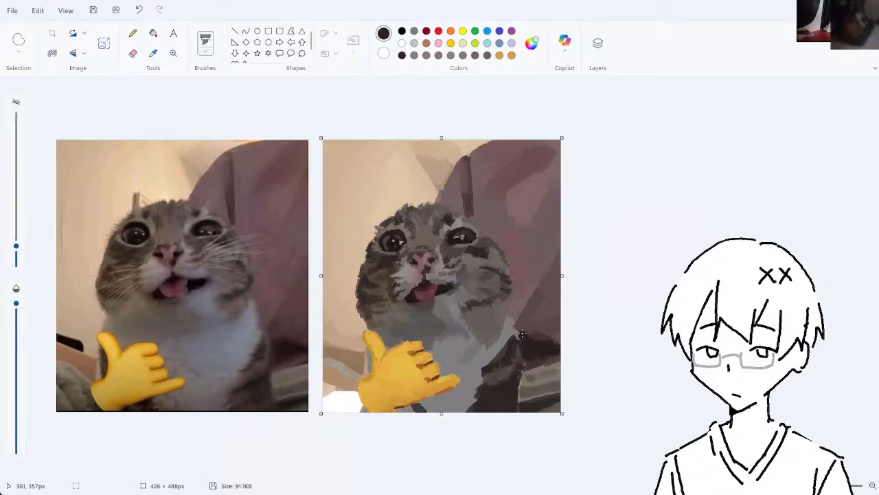
- Rework the ragged border between the chest and dark side fur with a sampled dark fur tone and the chest's grey
left_click(153, 53)
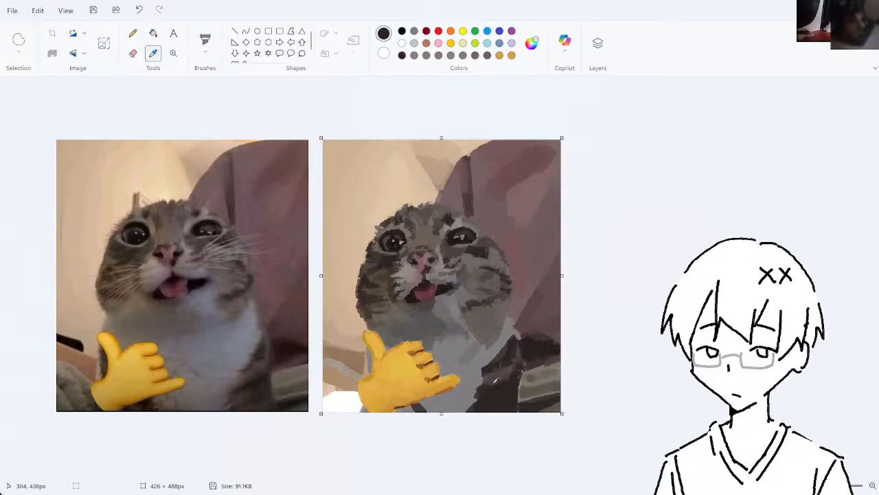
left_click(495, 380)
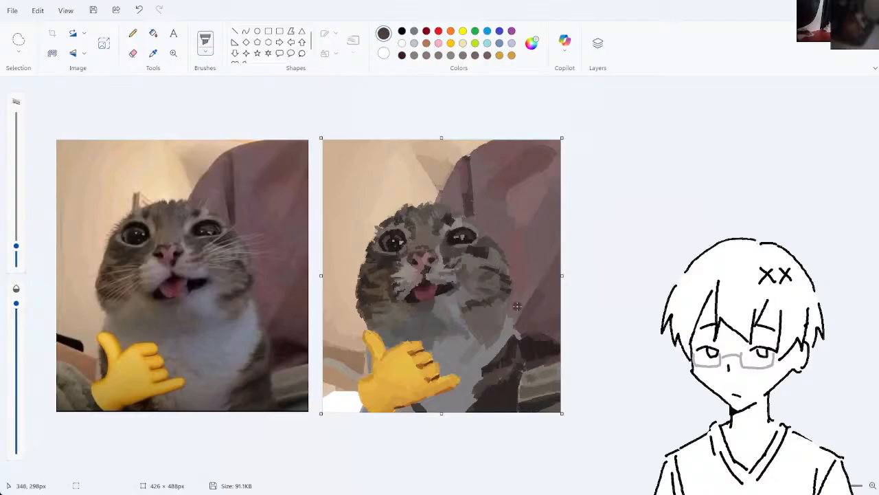
left_click(153, 53)
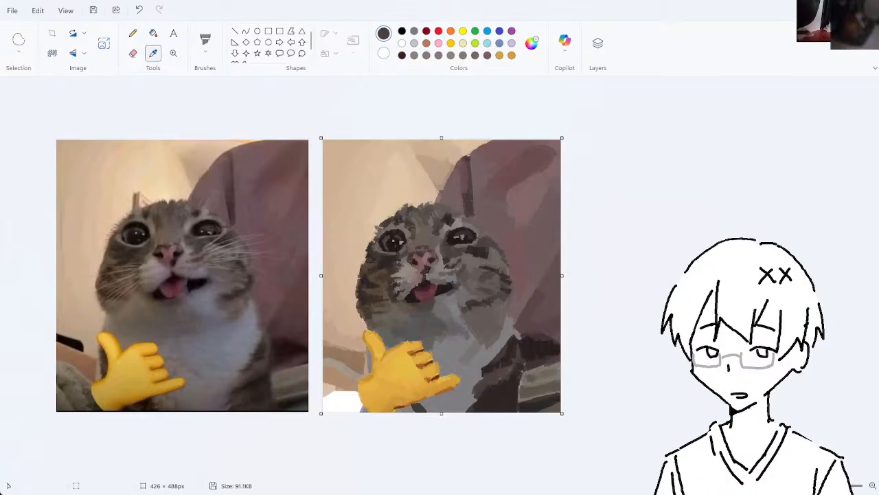
left_click(501, 347)
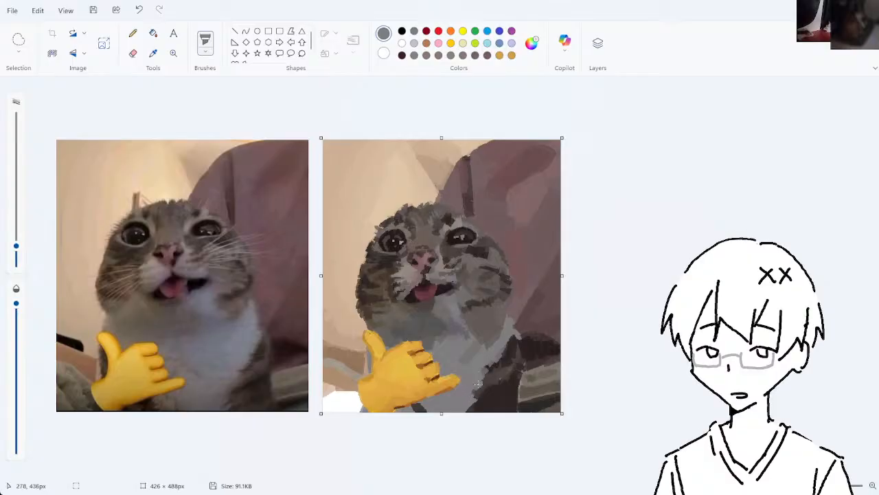
left_click_drag(474, 407, 479, 386)
key("ctrl+z")
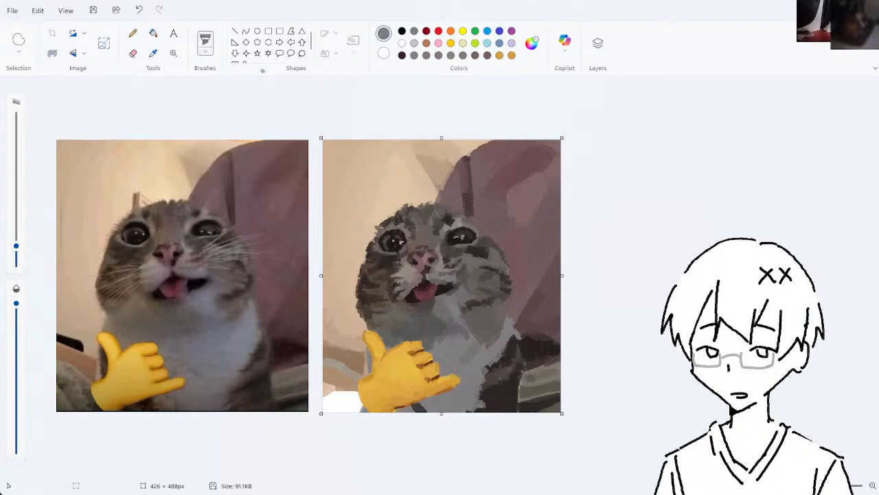
- Paint near-black and dark brown-grey fur strokes on the lower body beside the chest, sampling both tones from the side fur
left_click(154, 53)
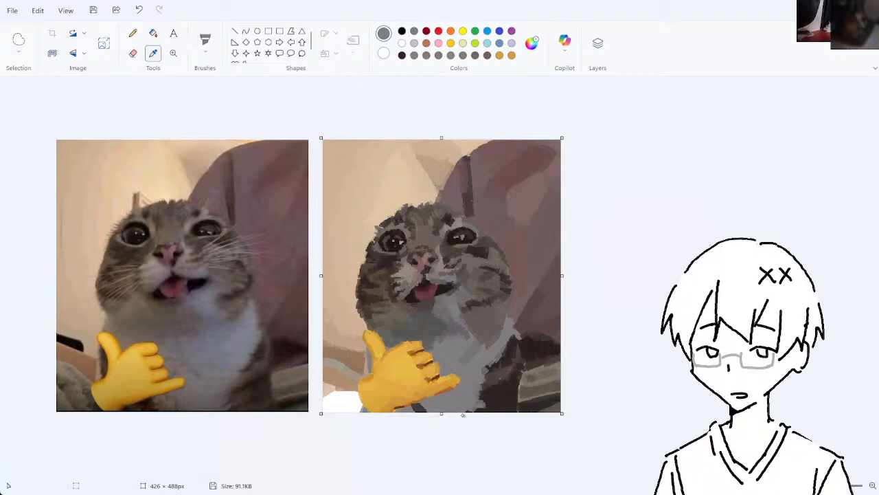
left_click(505, 395)
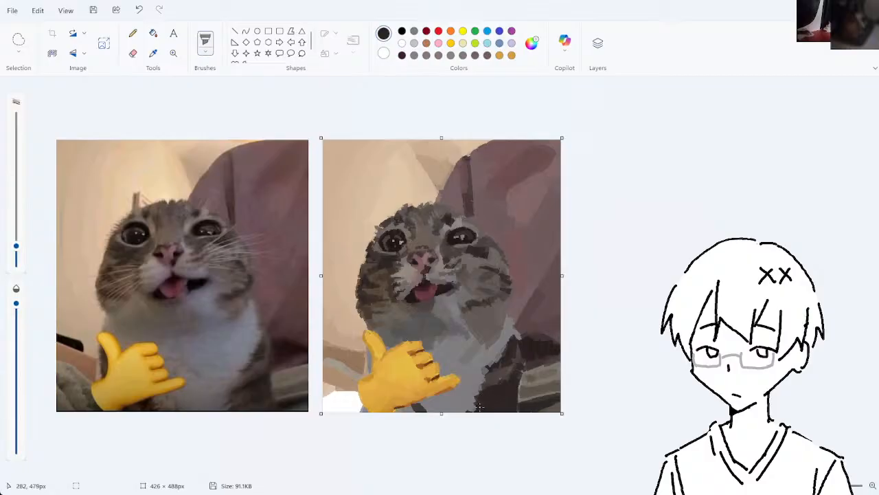
left_click(154, 53)
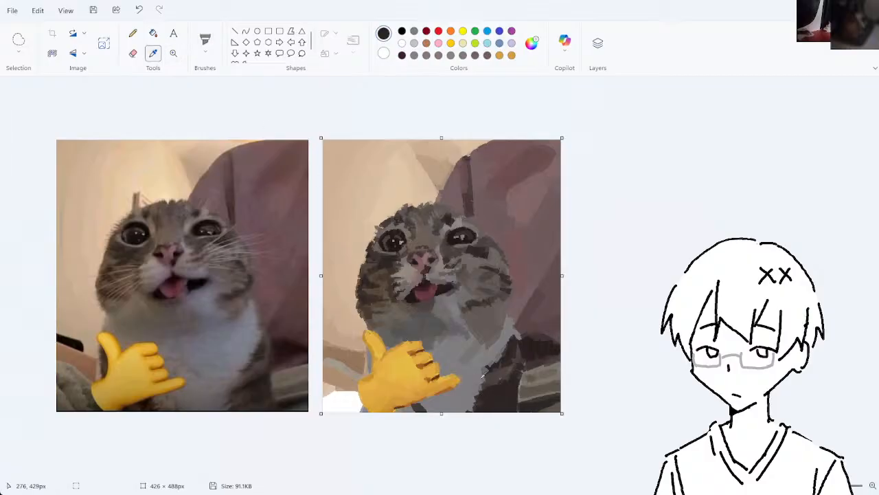
left_click(494, 372)
left_click_drag(509, 372, 505, 378)
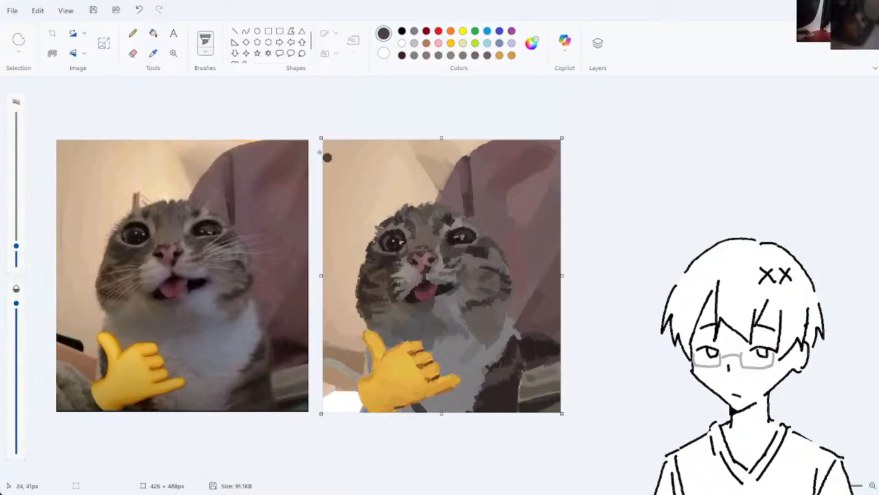
- Deepen the fur markings on the cat's side with near-black tones sampled from the lower body and the shoulder
left_click(154, 54)
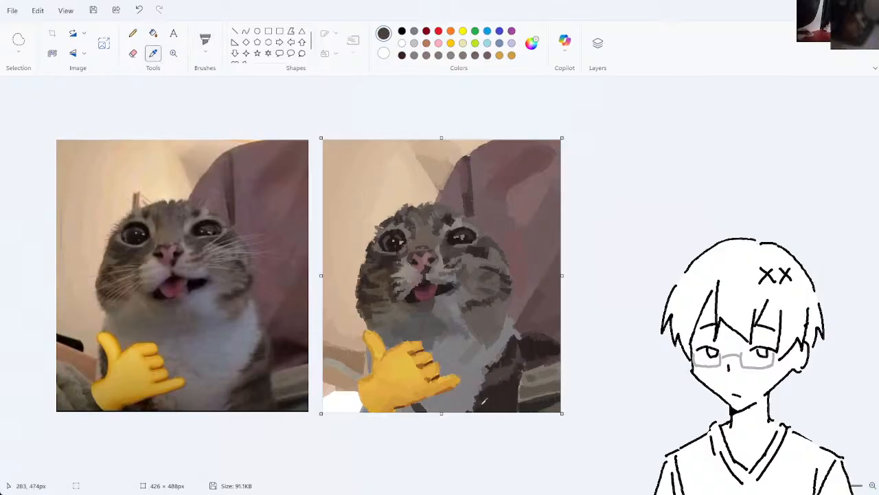
left_click(502, 403)
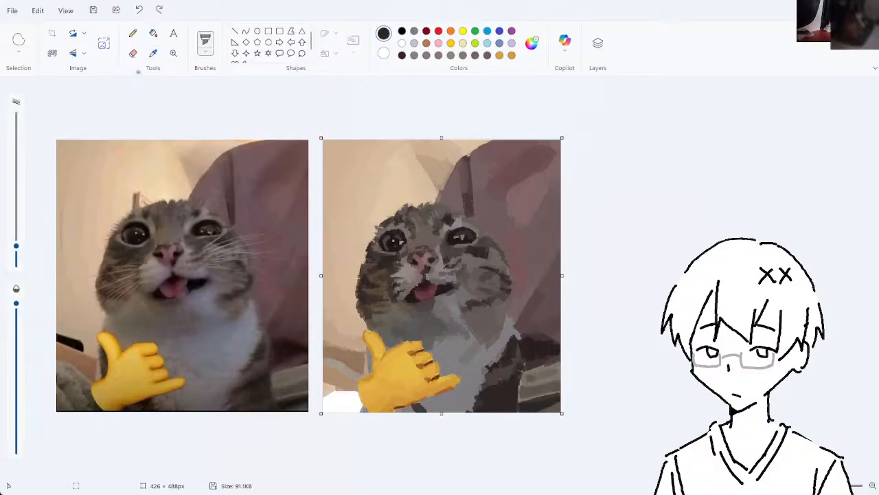
left_click(153, 54)
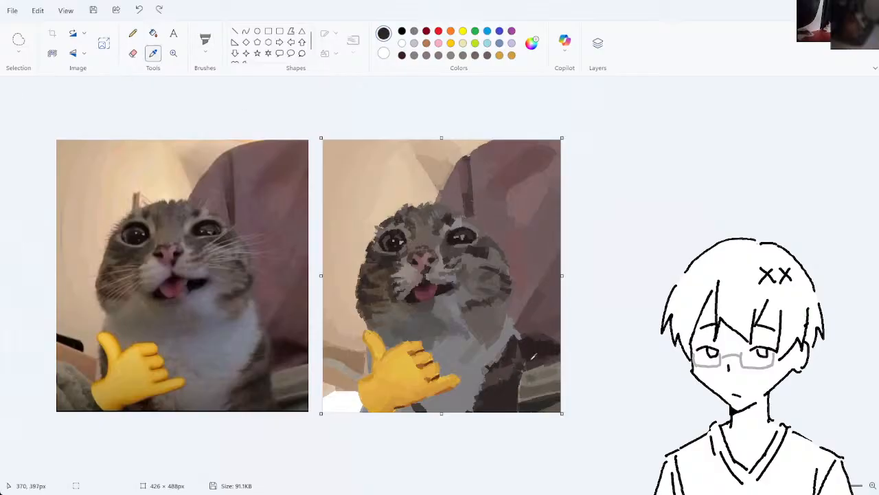
left_click(506, 404)
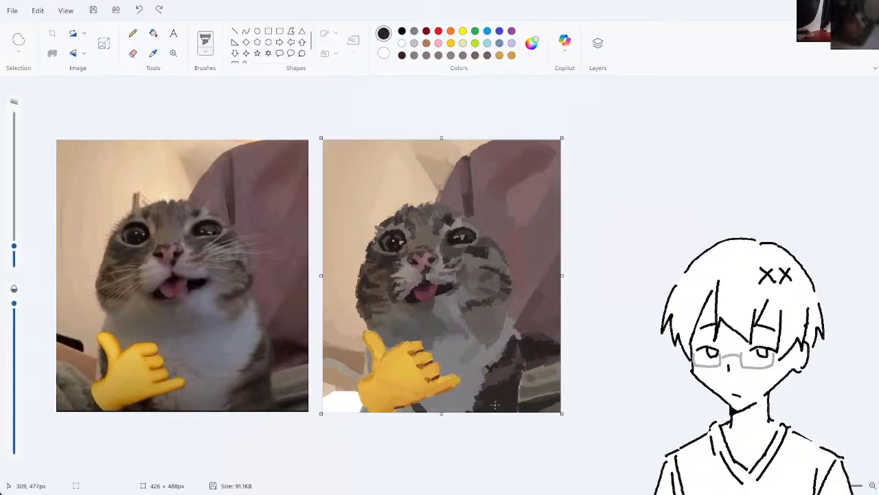
left_click(153, 54)
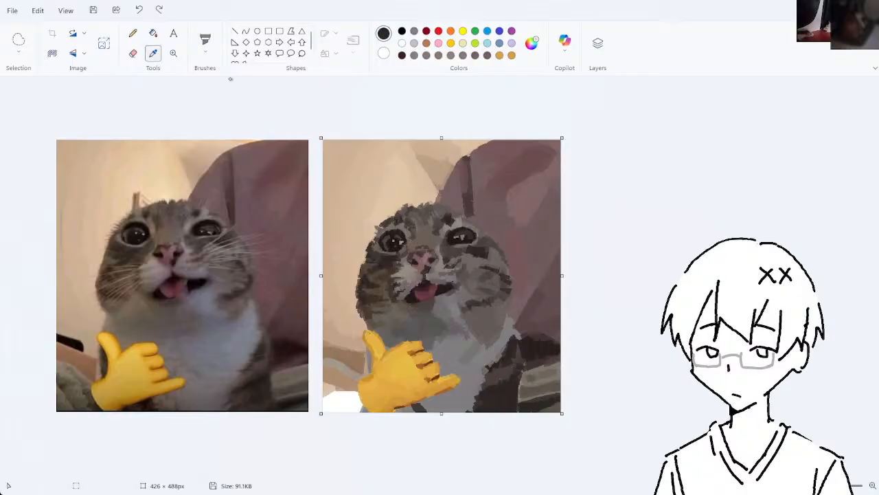
left_click(511, 349)
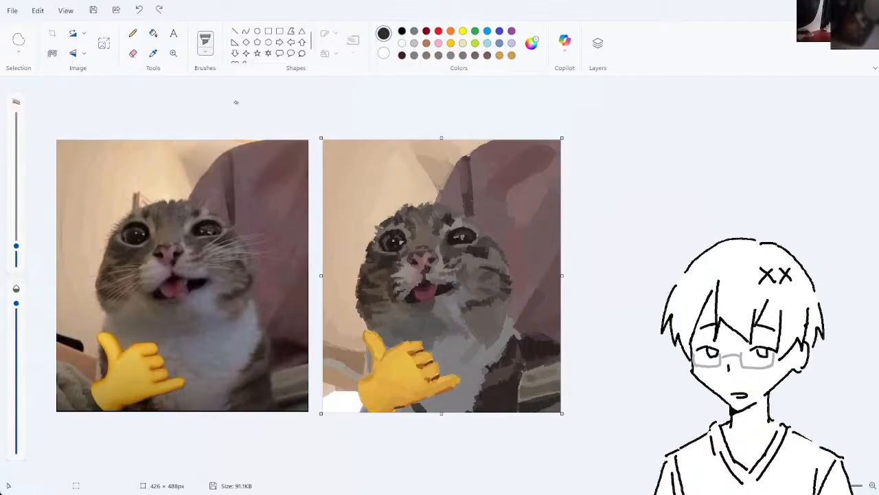
- Refine the jagged fur tufts along the lower chest edge with dark greys sampled from that border
left_click(153, 54)
left_click(485, 400)
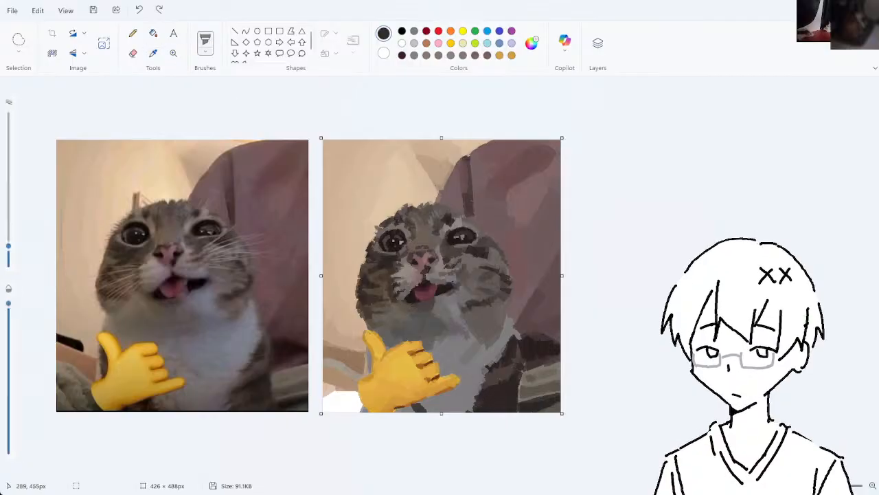
left_click(153, 53)
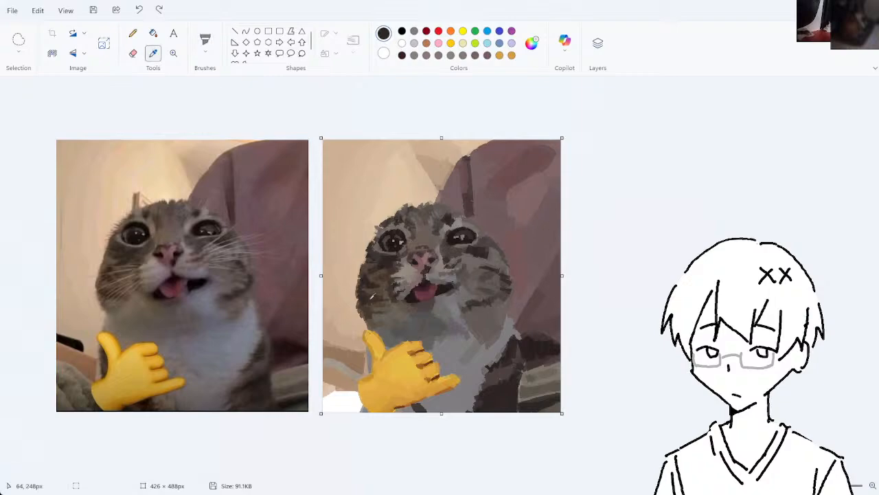
left_click(483, 403)
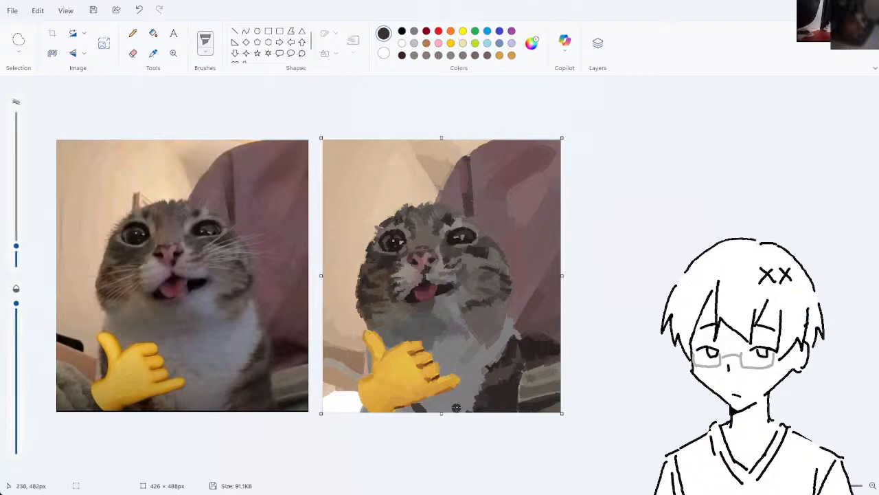
left_click(154, 54)
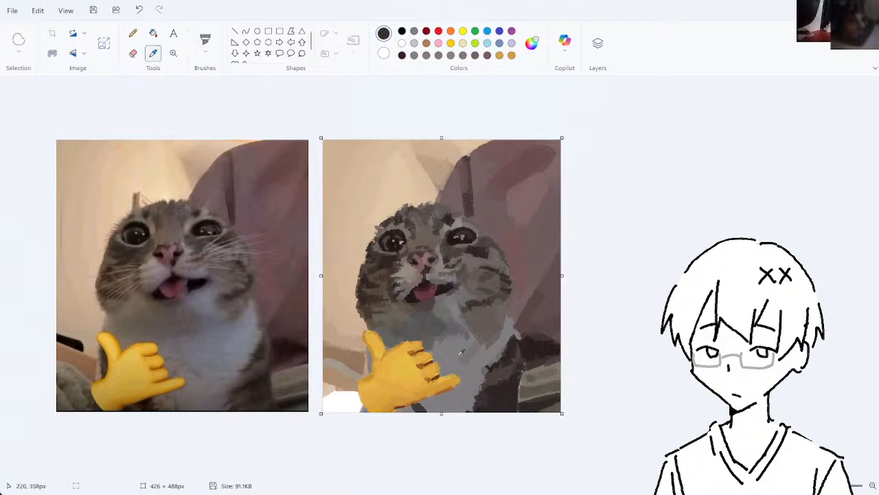
left_click(489, 382)
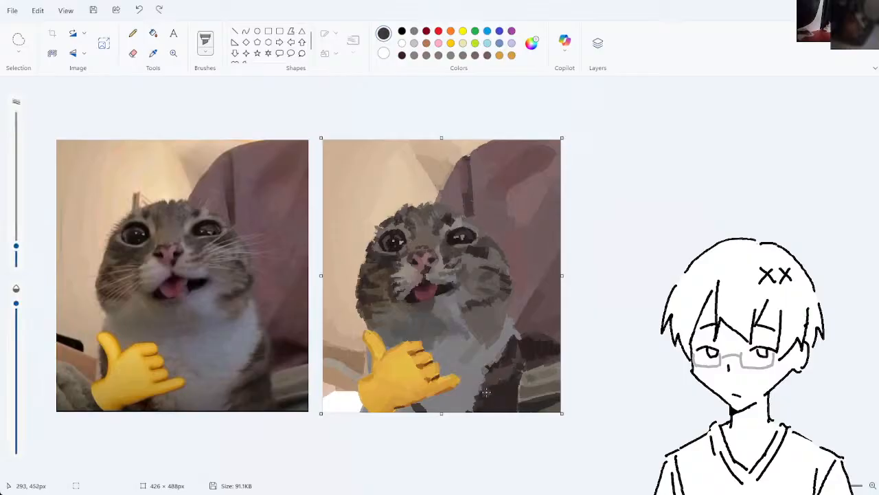
- Paint short dark fur strokes across the lower body next to the chest with a sampled dark grey, replacing the trial strokes
left_click(153, 53)
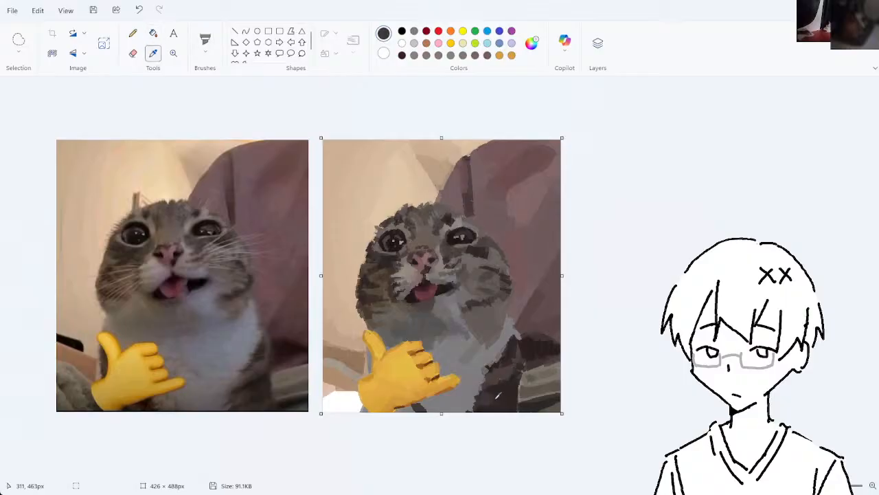
left_click(496, 396)
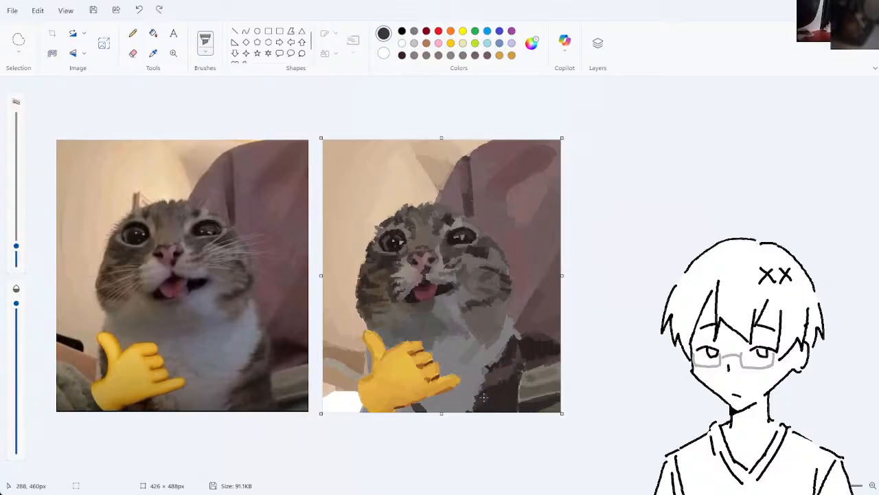
left_click_drag(485, 392, 500, 395)
key("ctrl+z")
key("ctrl+z")
left_click_drag(495, 392, 486, 400)
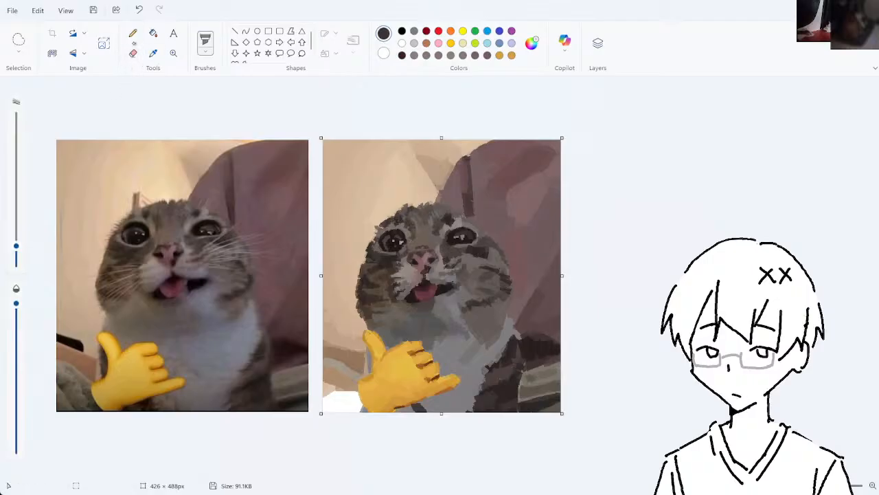
- Touch up the cat's side fur with dark tones sampled from the lower body and the shoulder stripe
left_click(153, 53)
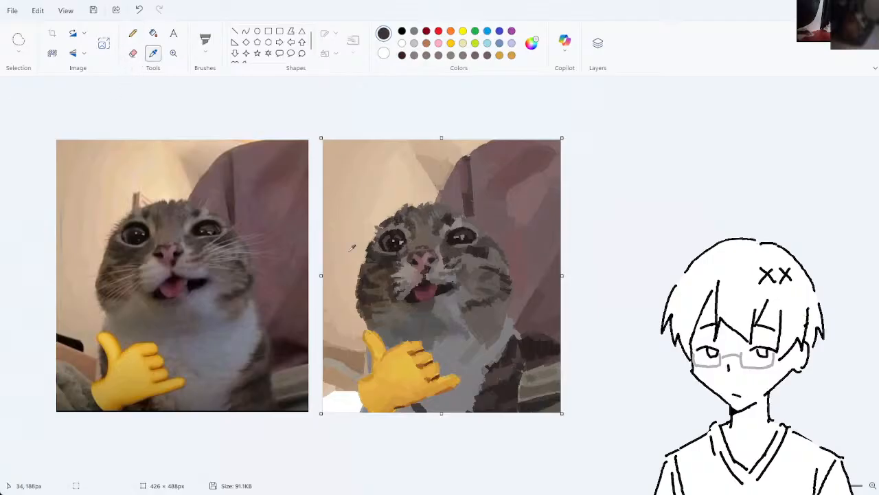
left_click(509, 387)
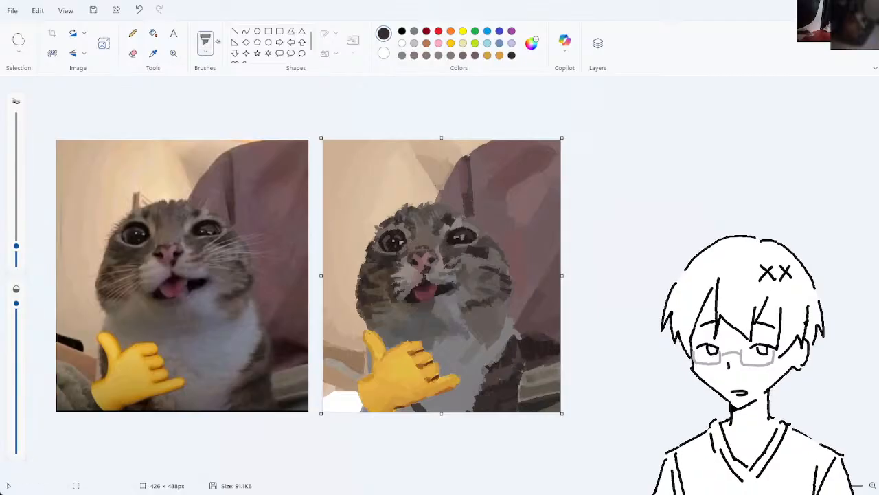
left_click(153, 53)
left_click(505, 356)
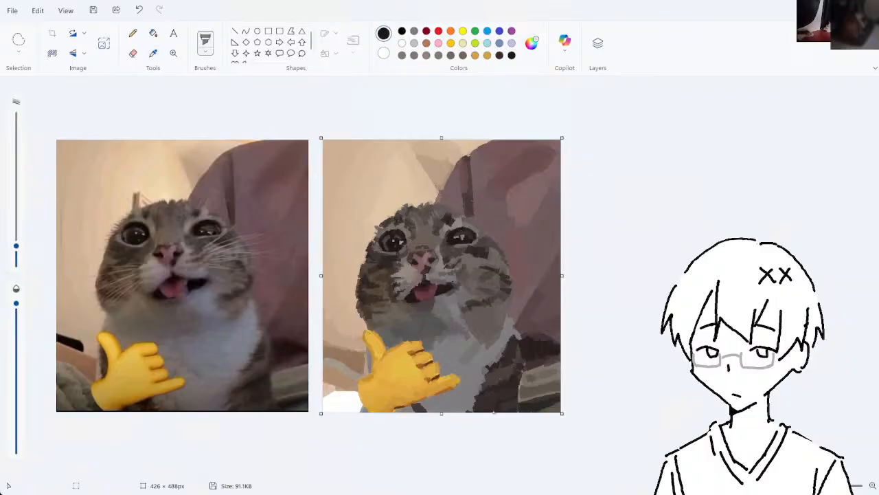
left_click_drag(501, 382, 508, 391)
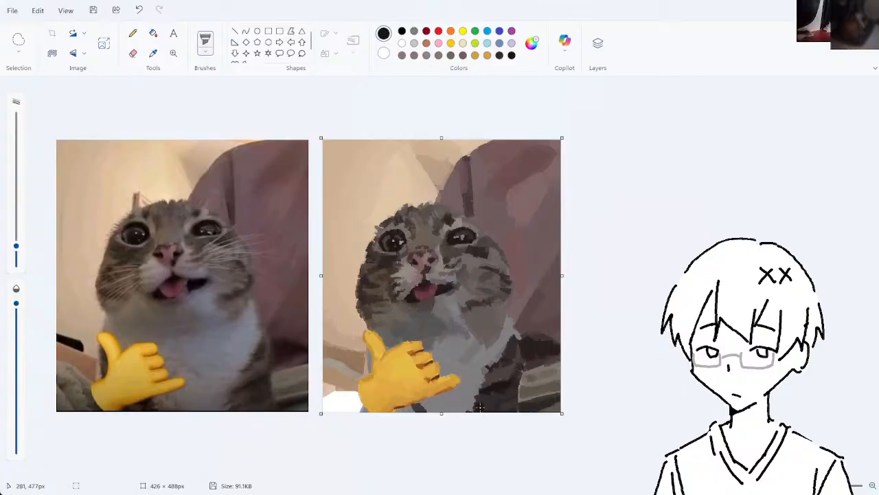
key("ctrl+z")
left_click_drag(508, 358, 509, 360)
key("ctrl+z")
- Paint a small near-black fur mark beneath the hand's fingers at the picture's bottom edge, using a tone sampled from the lower body
left_click(153, 53)
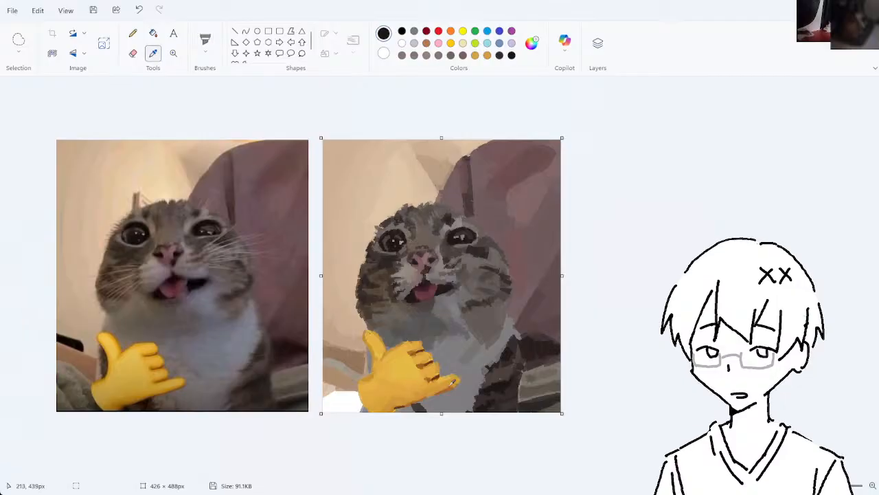
left_click(499, 389)
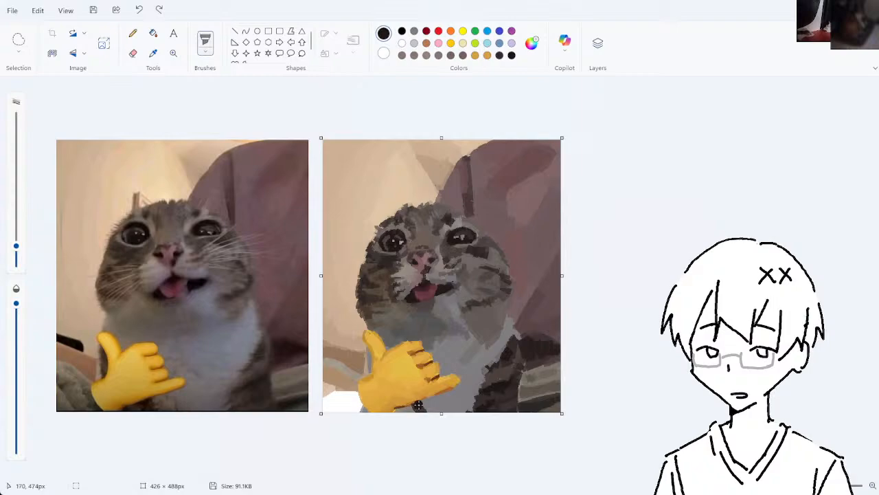
key("ctrl+z")
left_click_drag(414, 407, 418, 412)
- Extend the dark fur tufts along the lower chest border down to the bottom edge with a near-black sampled from the body
left_click(153, 54)
left_click(484, 390)
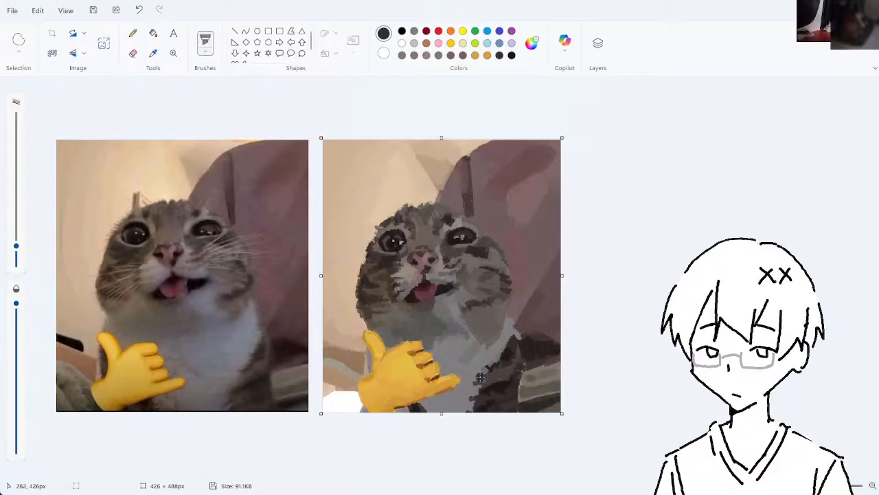
key("ctrl+z")
left_click(153, 54)
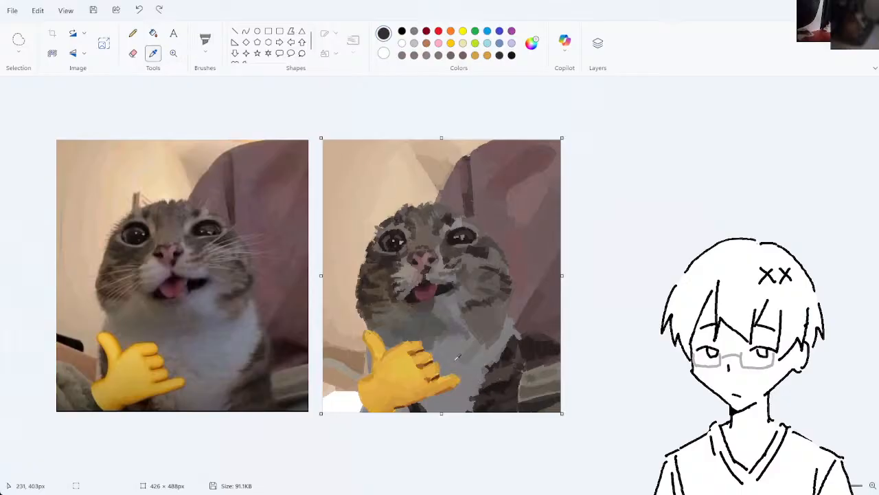
left_click(484, 389)
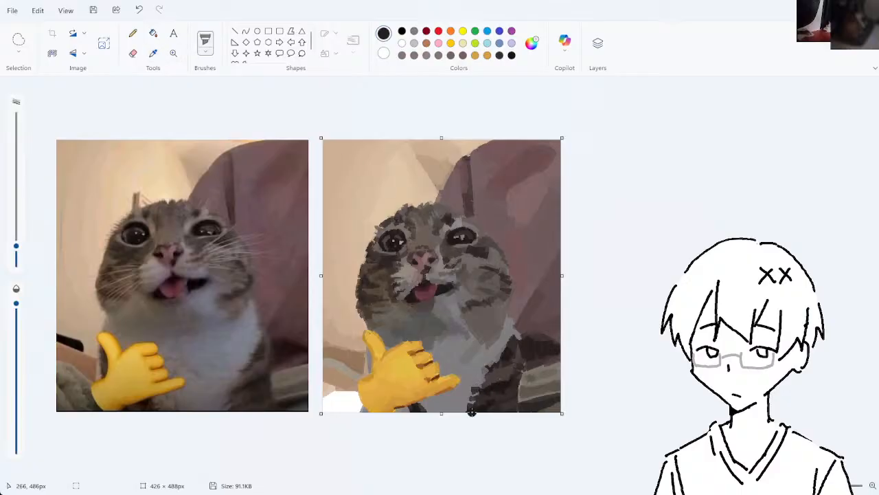
- Shade the lower chest with soft grey strokes sampled from the cat's upper chest
left_click(154, 54)
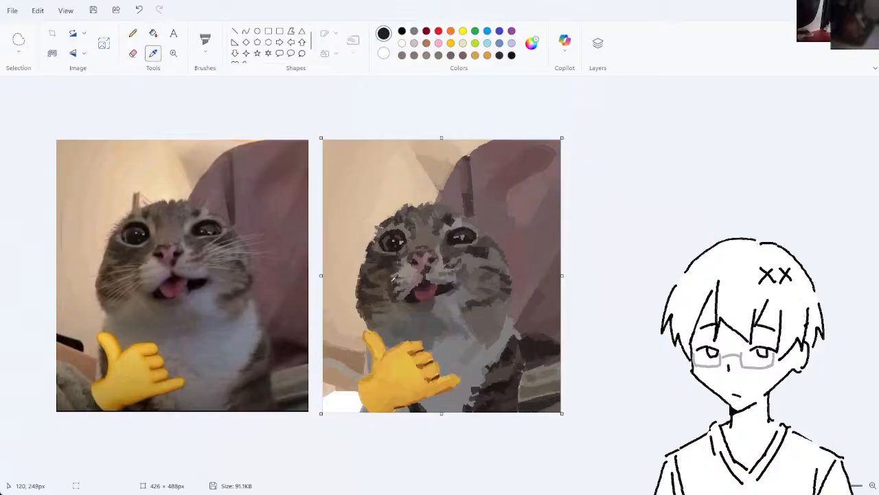
left_click(423, 330)
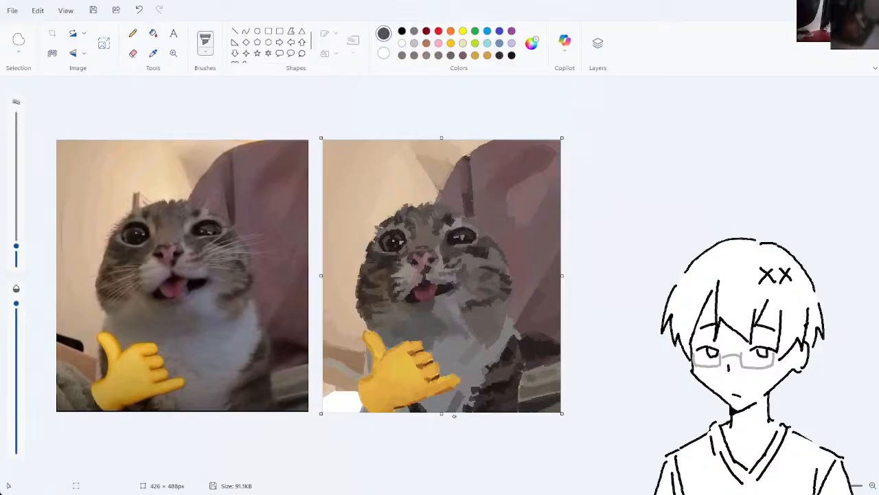
left_click(153, 54)
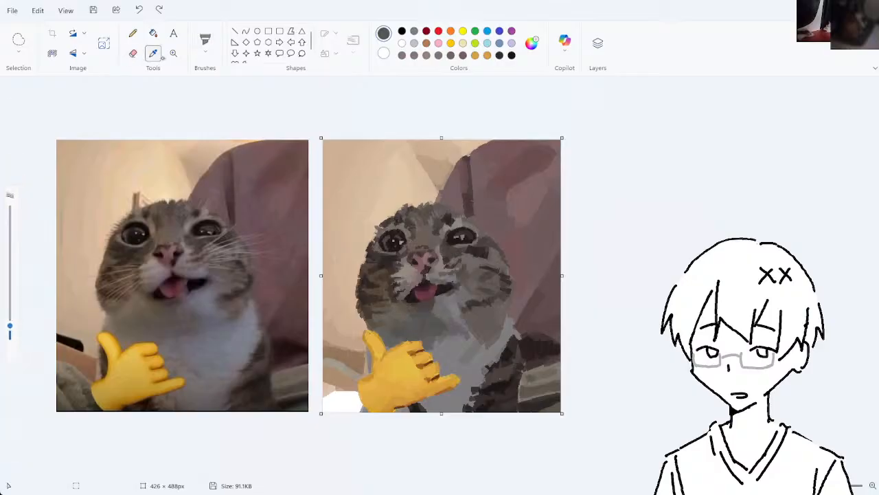
left_click(499, 337)
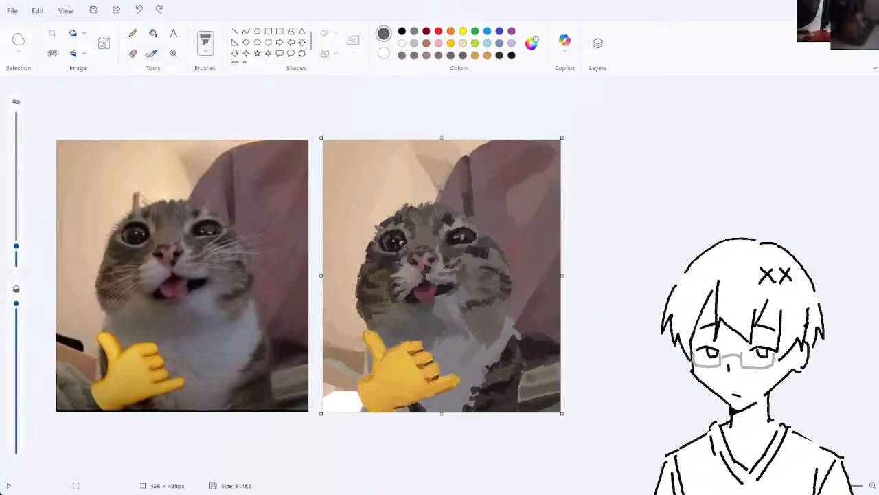
left_click(153, 53)
left_click(454, 327)
key("ctrl+y")
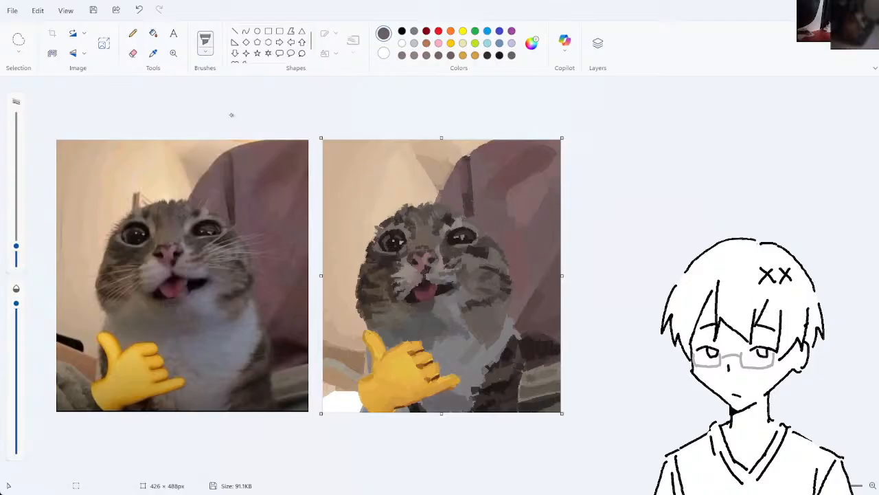
- Select the outer left side of the cat's head freehand and shift it slightly outward to widen the face
left_click(19, 40)
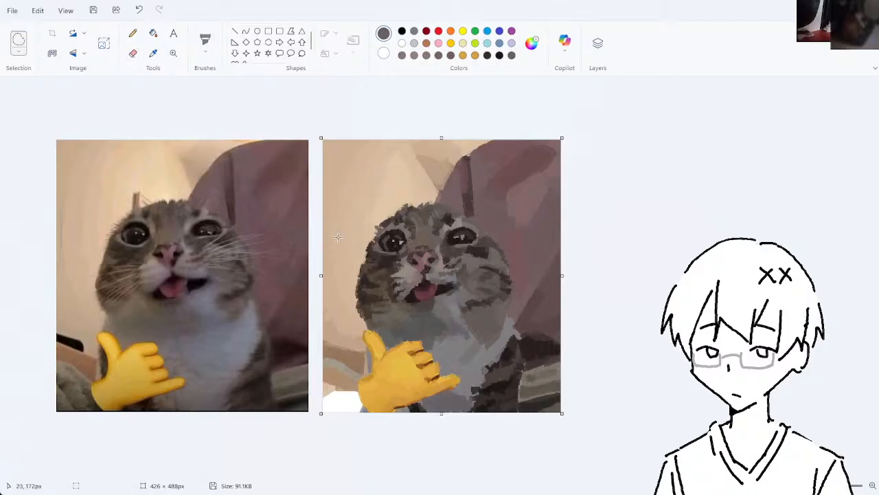
mouse_move(360, 244)
left_mouse_down()
mouse_move(375, 248)
mouse_move(376, 314)
mouse_move(352, 324)
mouse_move(362, 310)
left_mouse_up()
left_click_drag(360, 226, 365, 227)
left_click(387, 294)
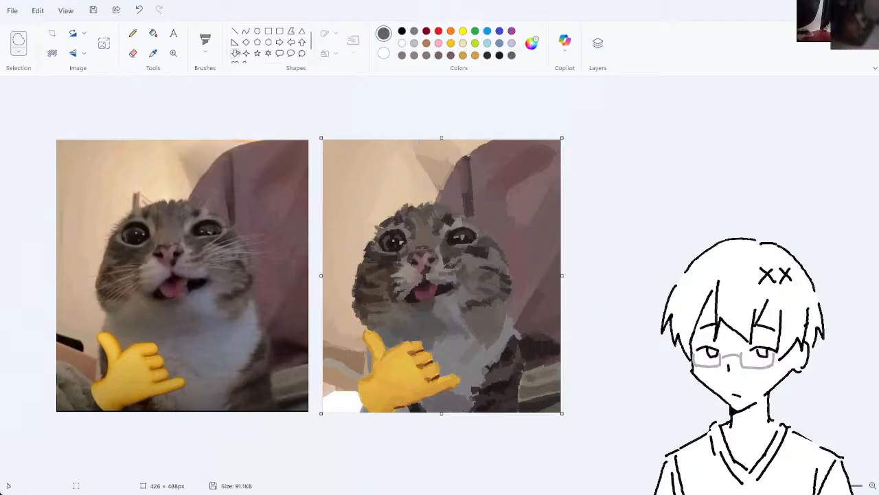
left_click(206, 40)
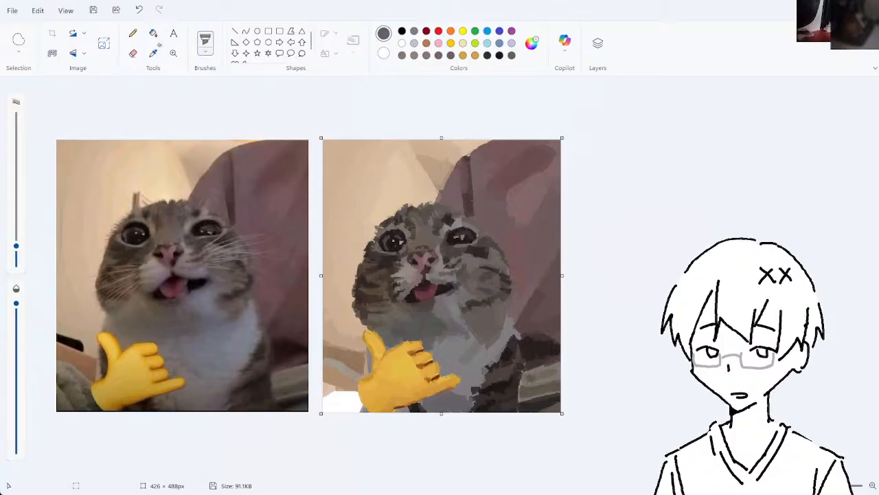
left_click(152, 53)
left_click(445, 224)
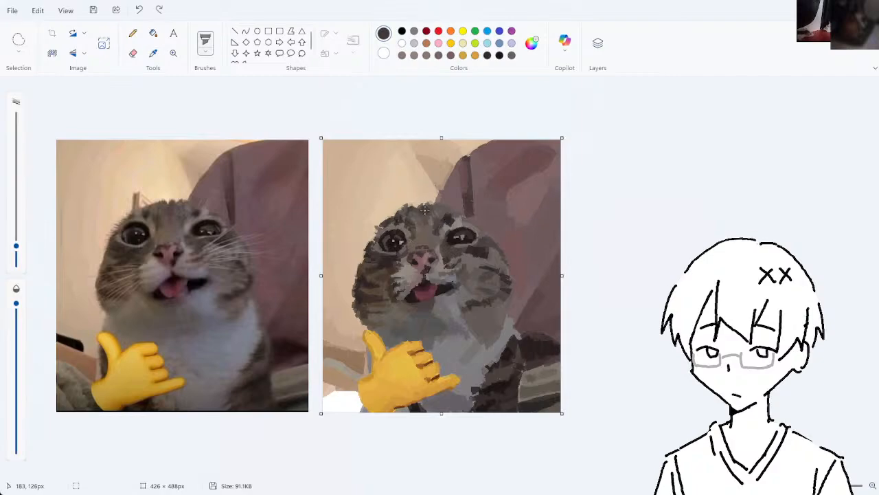
key("ctrl+z")
left_click_drag(425, 207, 420, 211)
key("ctrl+z")
- Blend the chest fur and trim the emoji's little fingertip with a mid grey sampled from the chest
left_click(153, 53)
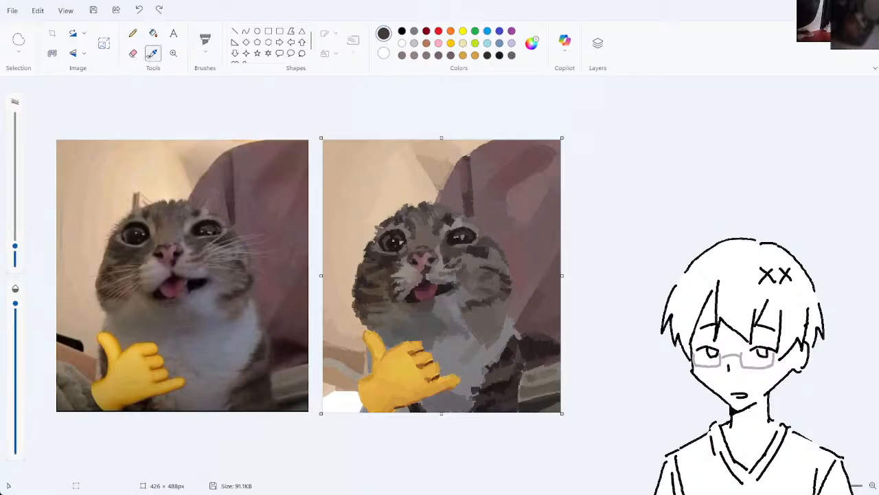
left_click(443, 350)
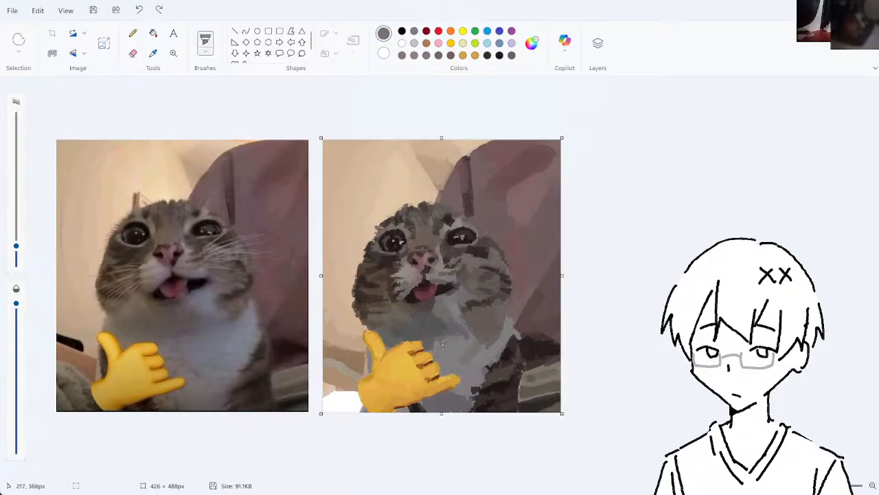
key("ctrl+z")
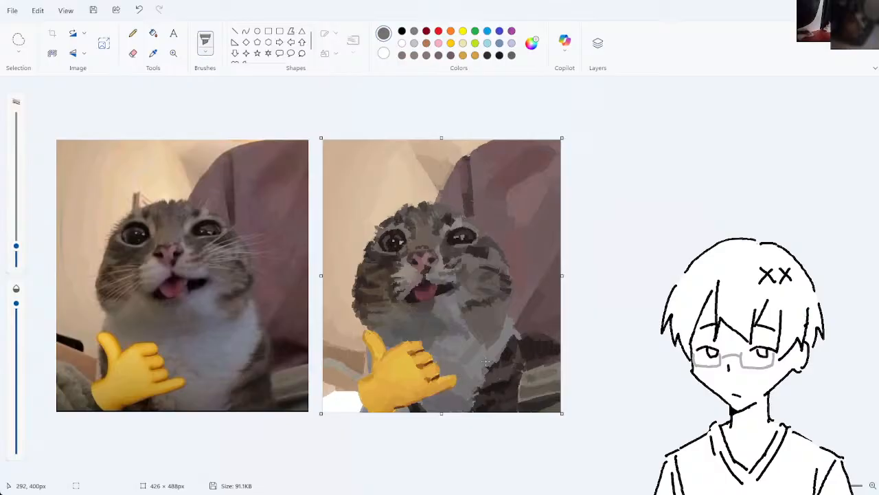
- Paint dark fur behind the emoji's thumb with a thinner brush and a near-black sampled from the lower body
left_click(153, 53)
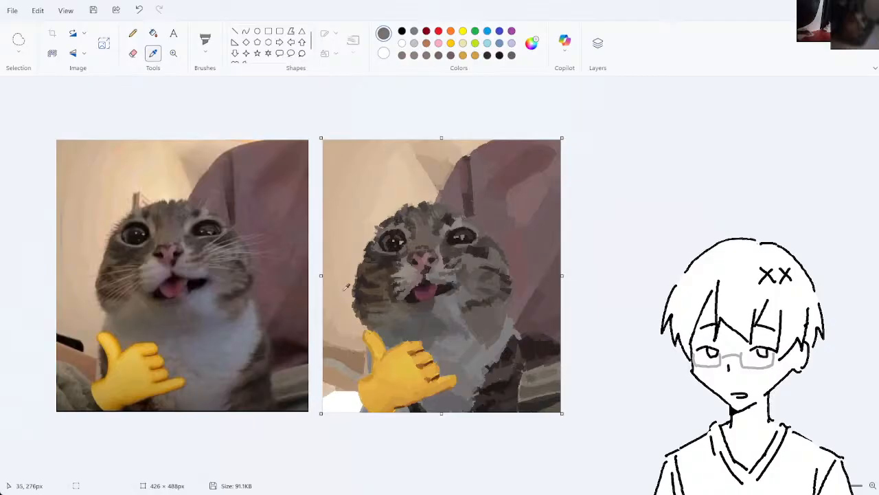
left_click(510, 389)
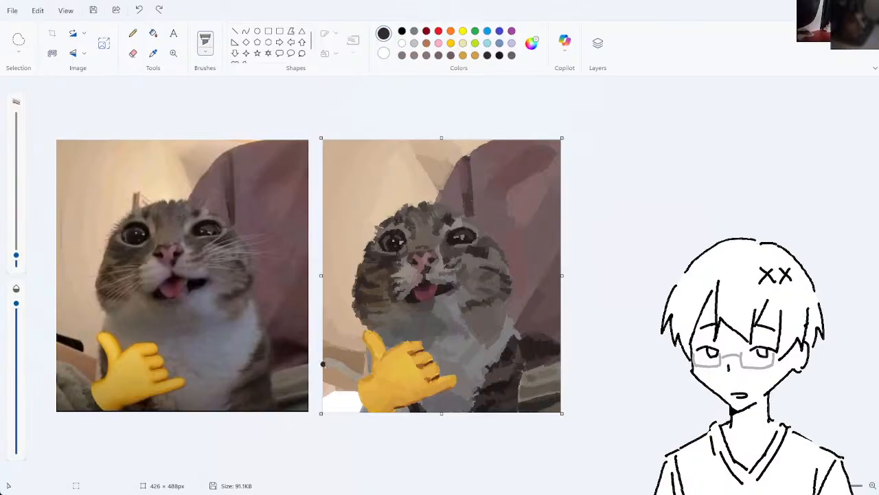
left_click_drag(366, 351, 367, 371)
key("ctrl+z")
mouse_move(367, 349)
left_mouse_down()
mouse_move(366, 371)
mouse_move(370, 365)
left_mouse_up()
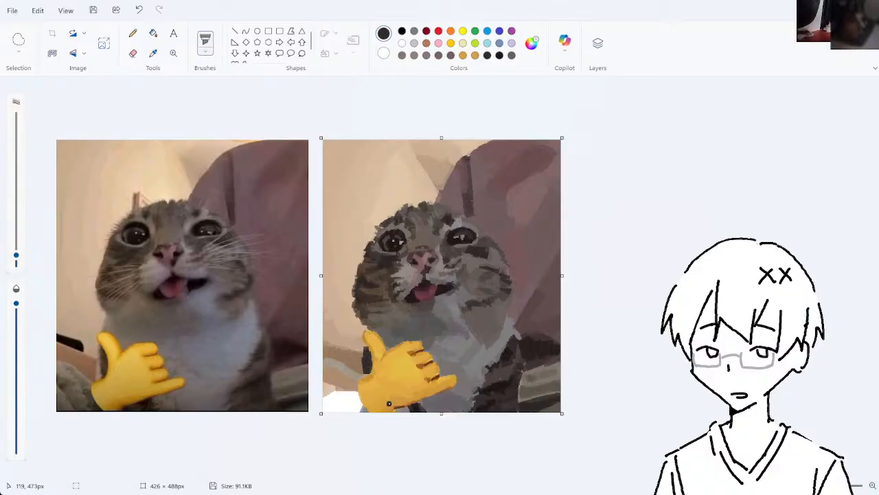
- Paint dark fur strokes directly below the hand at the bottom edge with a resampled dark tone
left_click_drag(415, 407, 404, 410)
key("ctrl+z")
left_click(153, 54)
left_click(463, 381)
left_click_drag(415, 408, 402, 413)
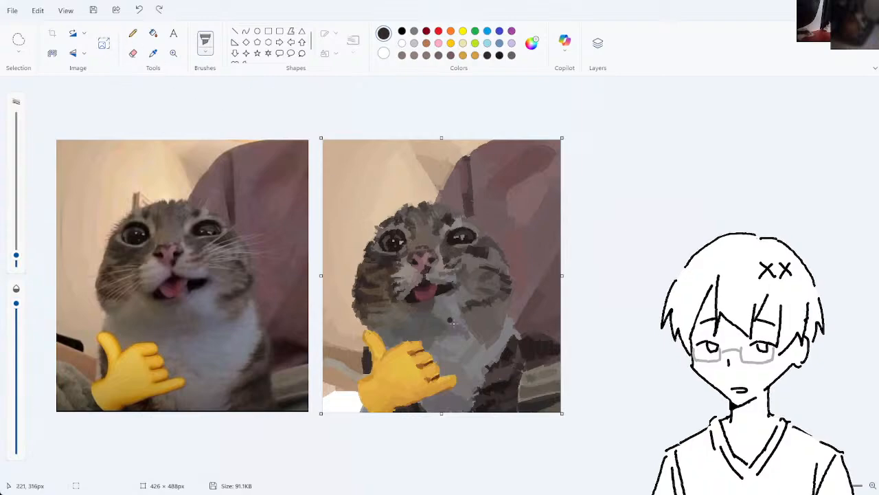
- Refine the dark fur patch beside the thumb with sampled dark grey tones
left_click(153, 55)
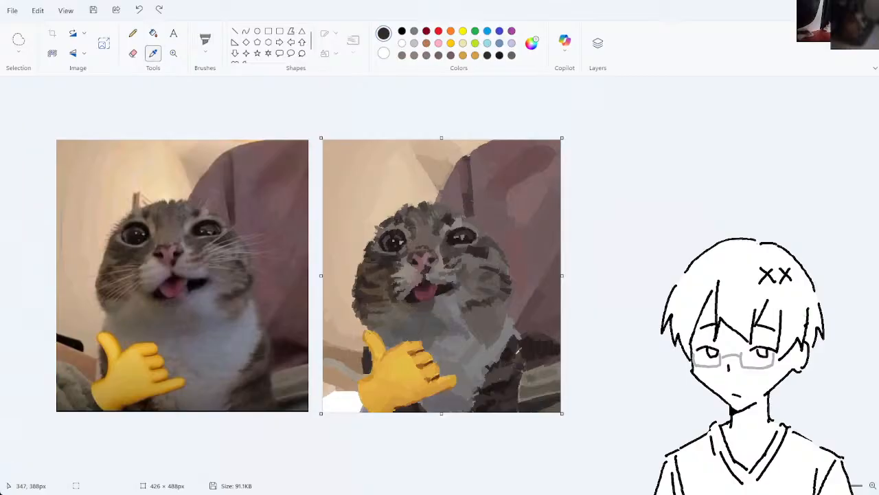
left_click(370, 360)
left_click_drag(365, 352, 374, 368)
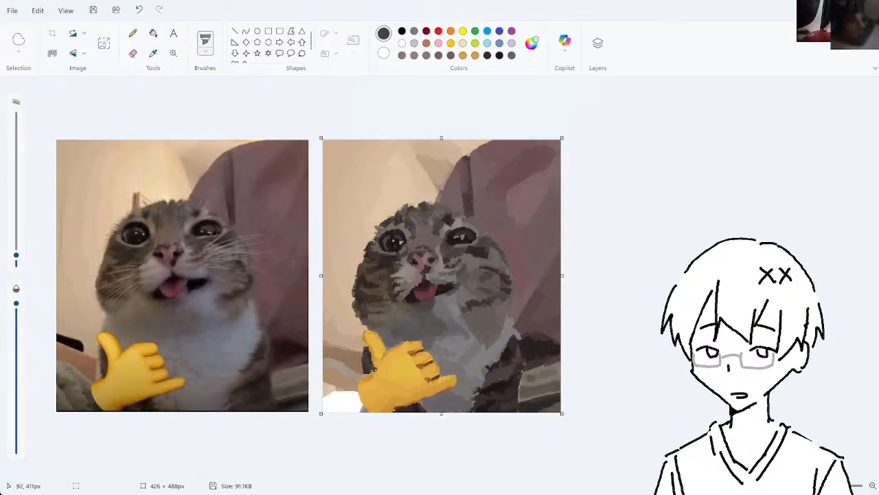
left_click(153, 53)
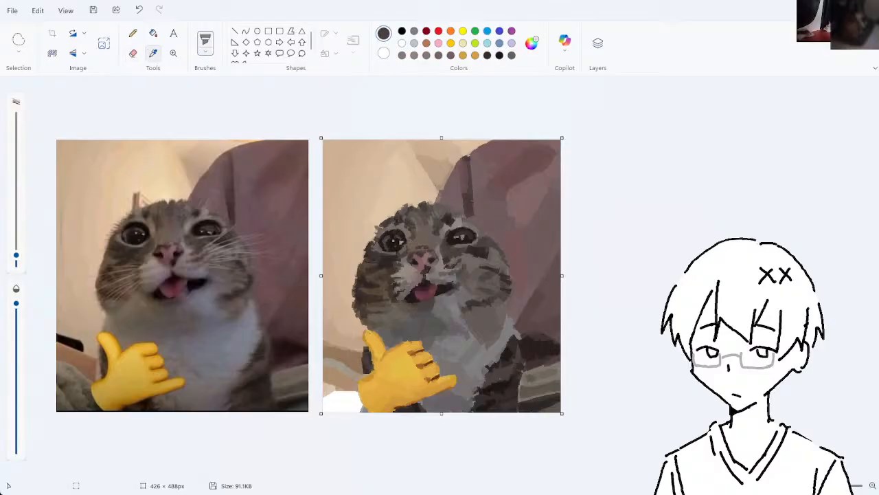
left_click(363, 347)
left_click_drag(362, 349, 362, 354)
key("ctrl+z")
- Clean up the background around the thumb and wrist with tan and brown tones sampled from the nearby backdrop
left_click(156, 57)
left_click(364, 335)
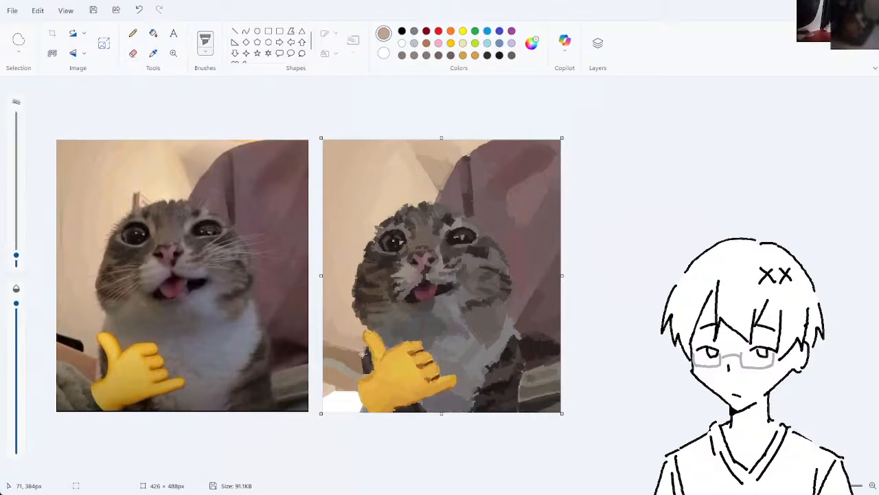
key("ctrl+z")
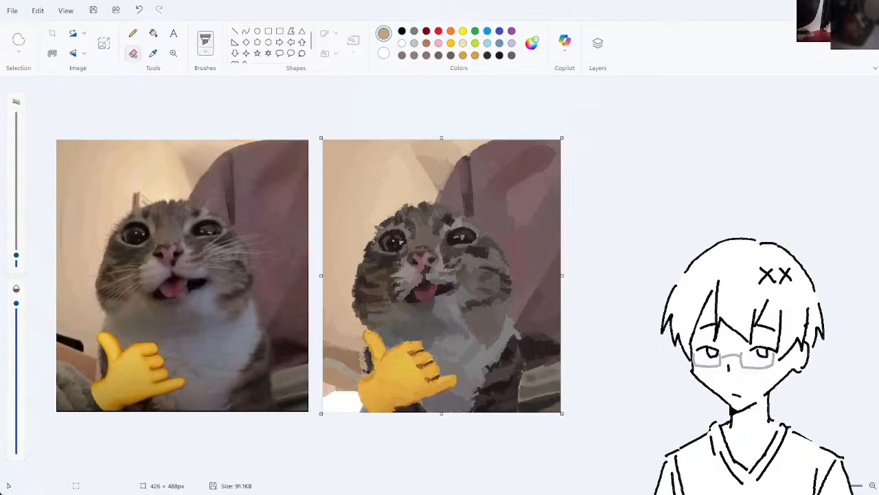
left_click(152, 53)
left_click(350, 360)
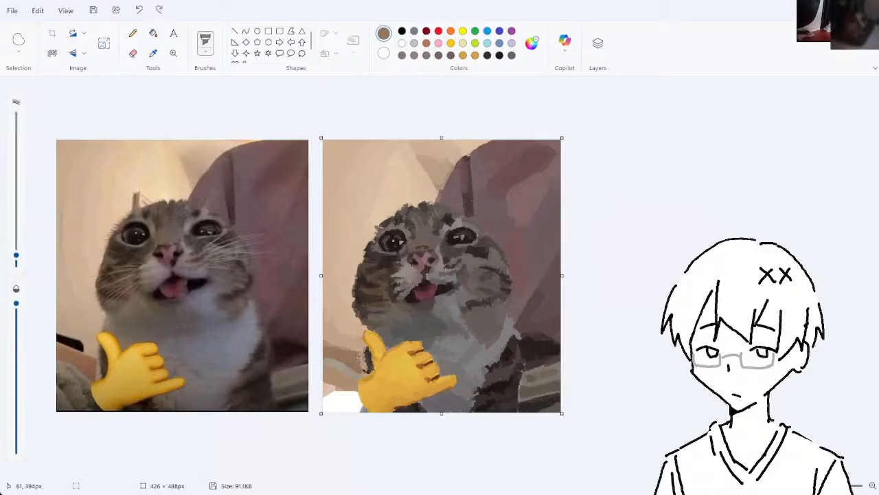
left_click_drag(358, 371, 360, 367)
left_click(153, 52)
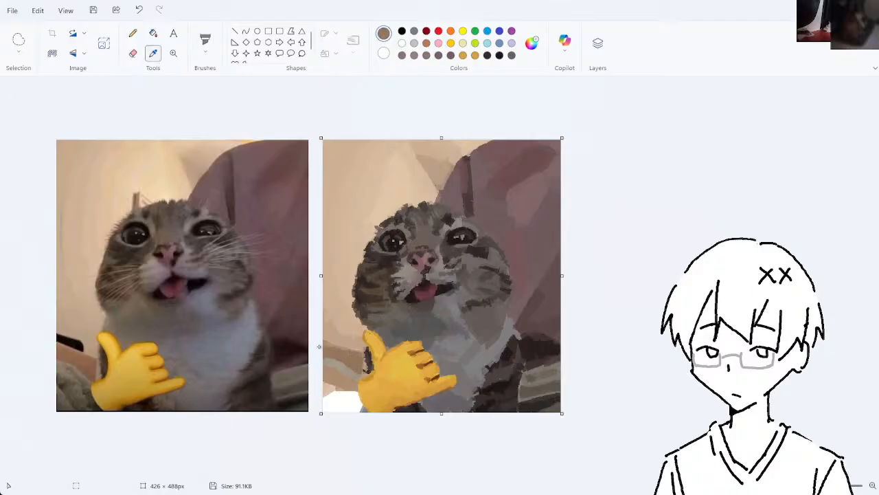
left_click(347, 368)
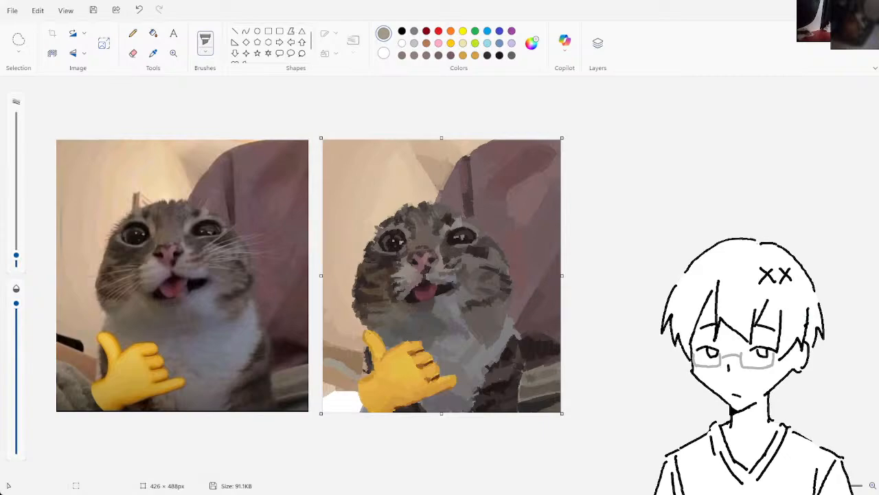
- Enlarge the brush and try dark brown-grey strokes for the blanket in the lower left corner of the painting
left_click(371, 361)
mouse_move(324, 407)
left_mouse_down()
mouse_move(336, 394)
mouse_move(330, 389)
left_mouse_up()
key("ctrl+z")
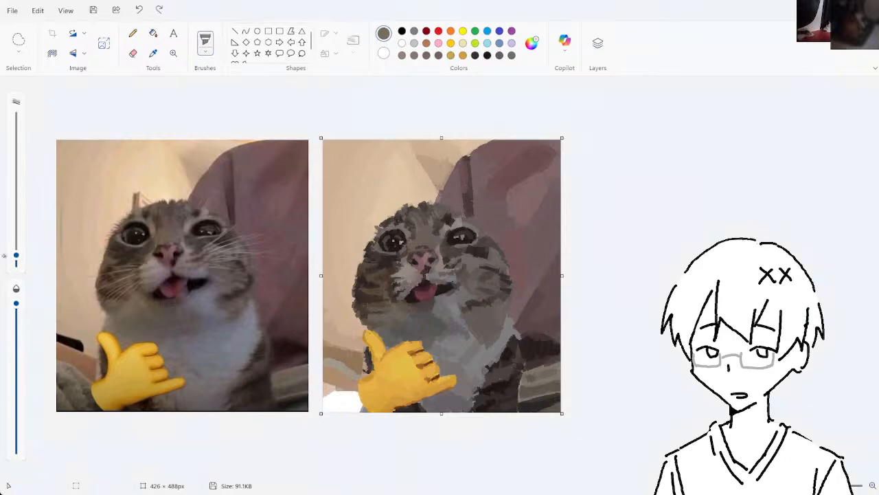
left_click_drag(17, 255, 16, 238)
left_click_drag(333, 365, 346, 384)
key("ctrl+z")
left_click(366, 348)
left_click_drag(335, 366, 356, 384)
key("ctrl+z")
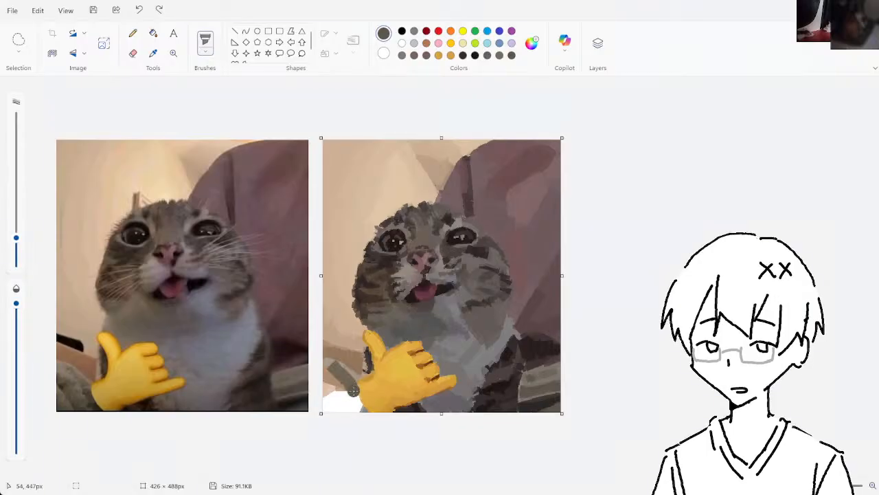
- Fill the blanket area beside the hand with dark brown-grey, replacing the trial strokes and covering the white corner
left_click_drag(330, 379, 334, 391)
key("ctrl+z")
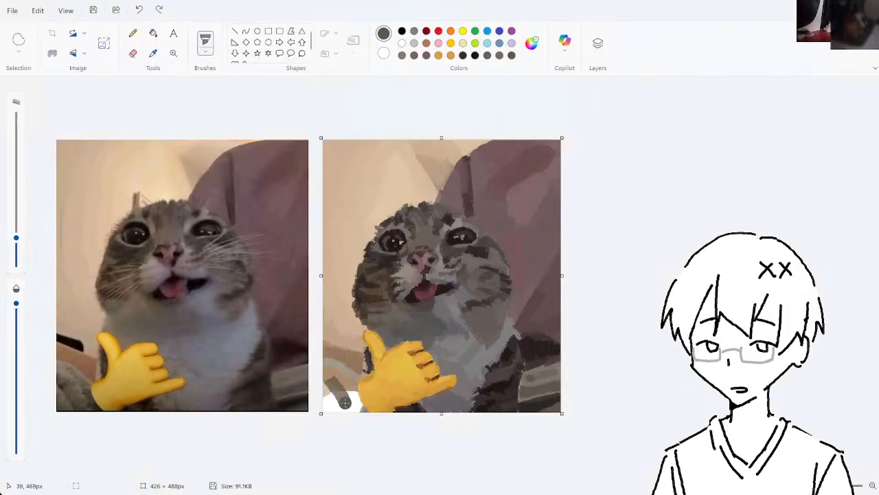
mouse_move(346, 379)
left_mouse_down()
mouse_move(357, 407)
mouse_move(338, 419)
mouse_move(332, 395)
left_mouse_up()
key("ctrl+z")
key("ctrl+z")
key("ctrl+z")
key("ctrl+z")
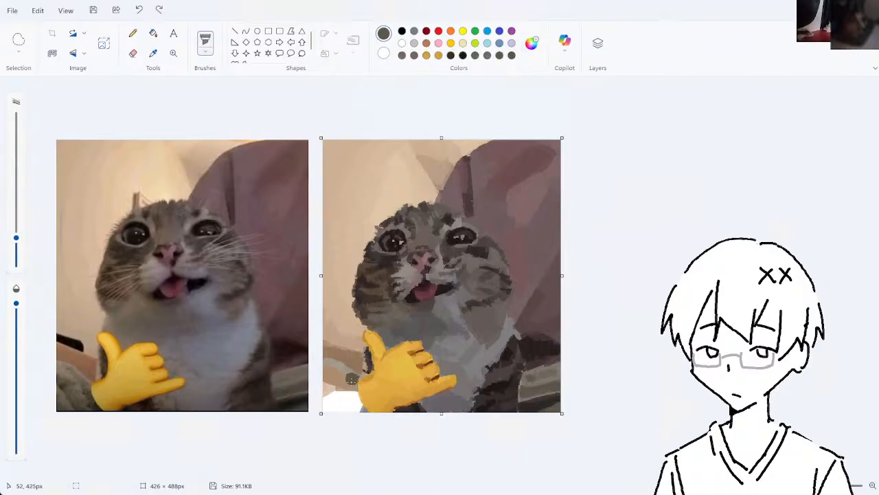
mouse_move(352, 379)
left_mouse_down()
mouse_move(344, 424)
mouse_move(332, 386)
mouse_move(329, 411)
mouse_move(328, 368)
left_mouse_up()
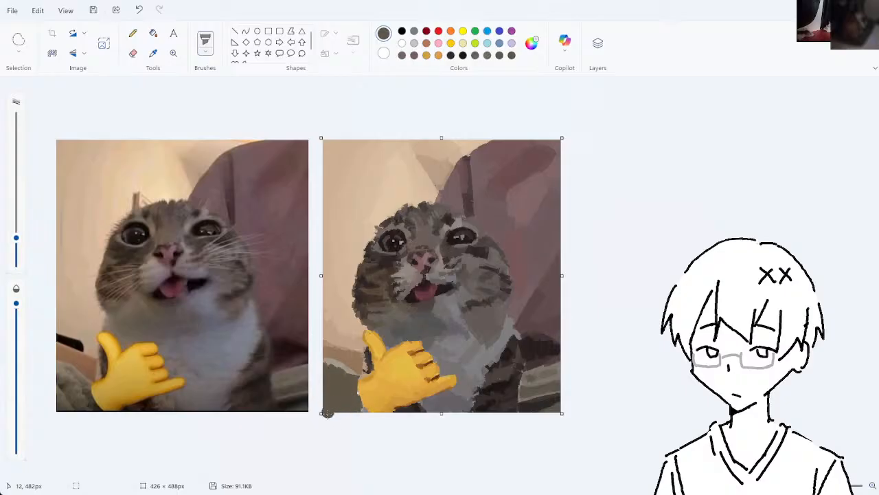
- Paint lighter grey-brown strokes along the upper edge of the blanket beside the hand with a sampled colour, redoing the first stroke
left_click(153, 53)
left_click(333, 367)
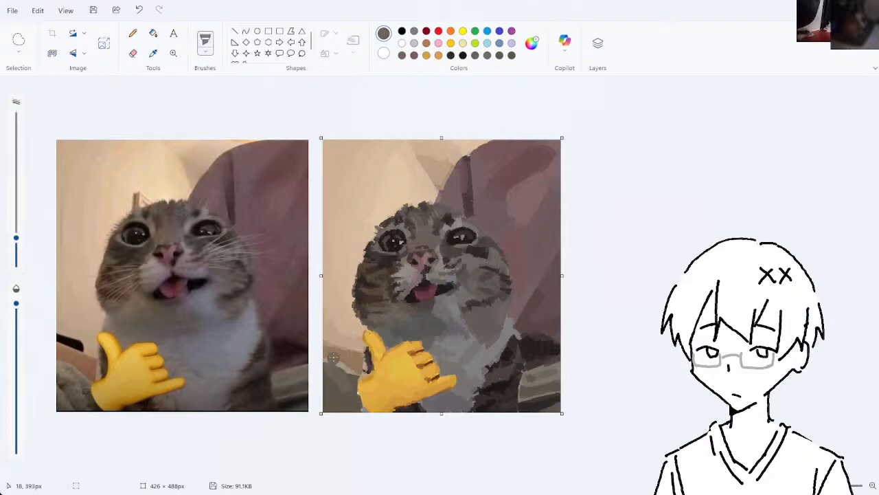
left_click_drag(331, 372, 345, 384)
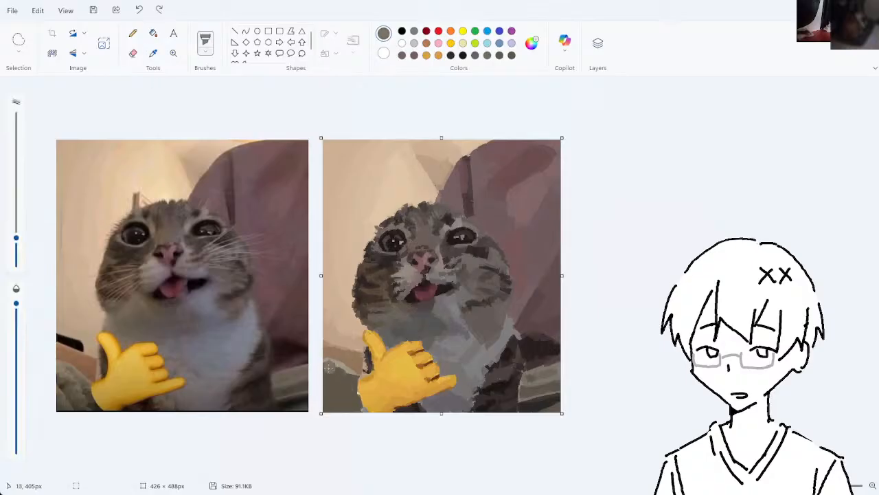
key("ctrl+z")
left_click_drag(324, 364, 365, 381)
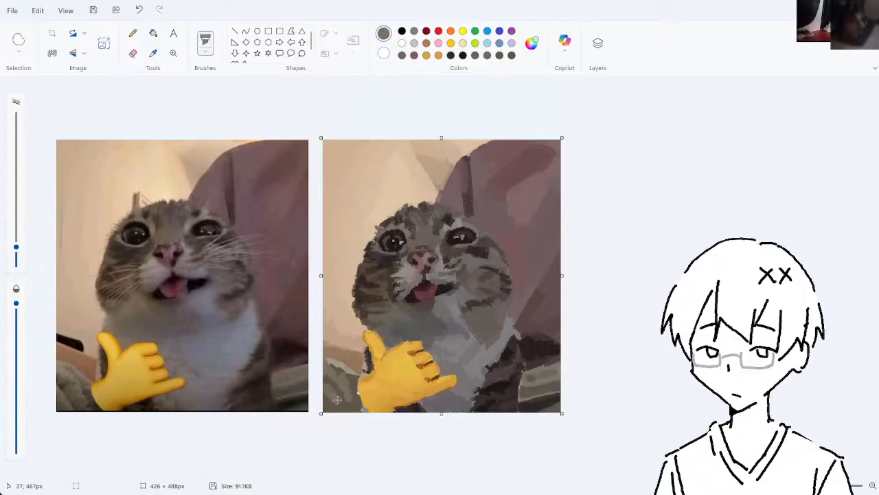
- Try near-black strokes for the blanket's folds with dark tones sampled from the painting's lower area
left_click(153, 53)
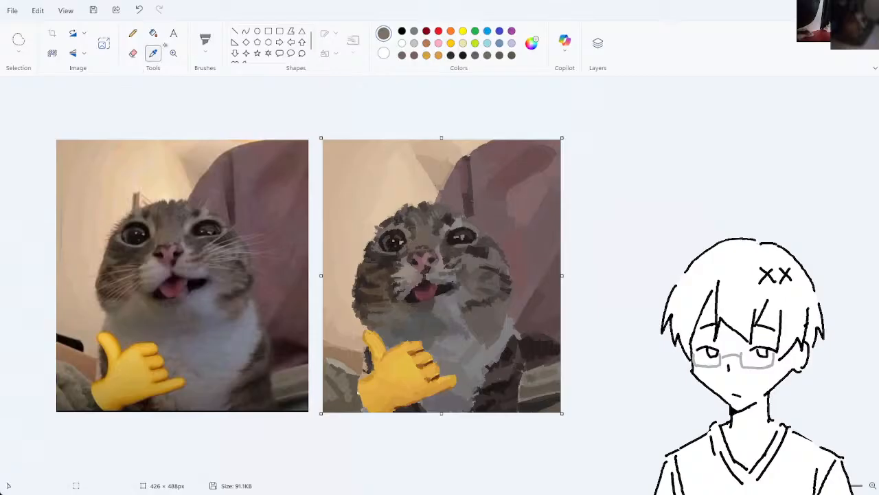
left_click(533, 407)
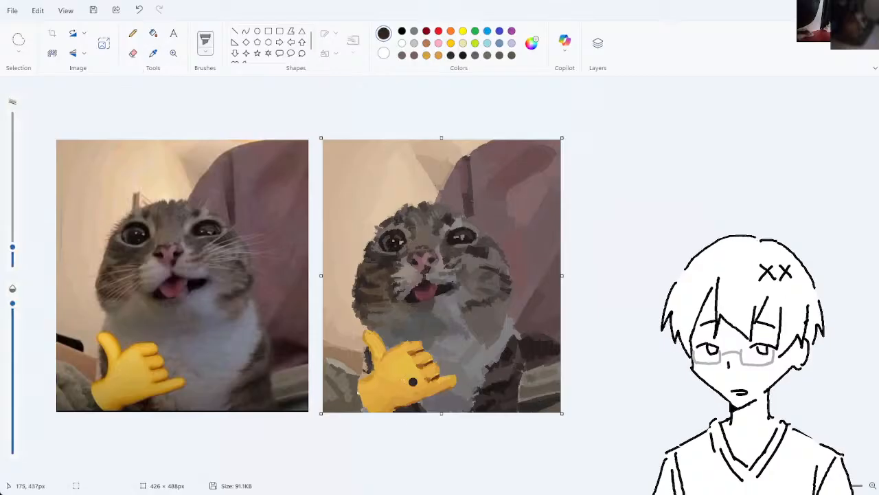
left_click_drag(349, 376, 351, 380)
key("ctrl+z")
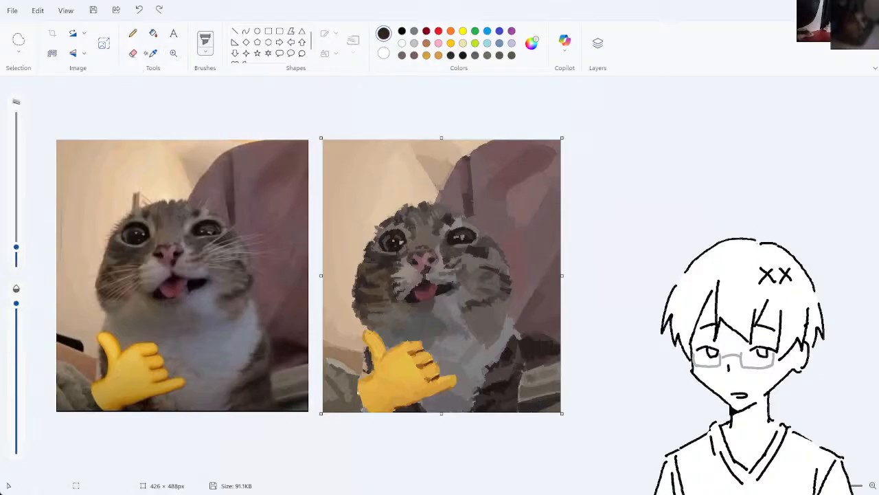
left_click(153, 53)
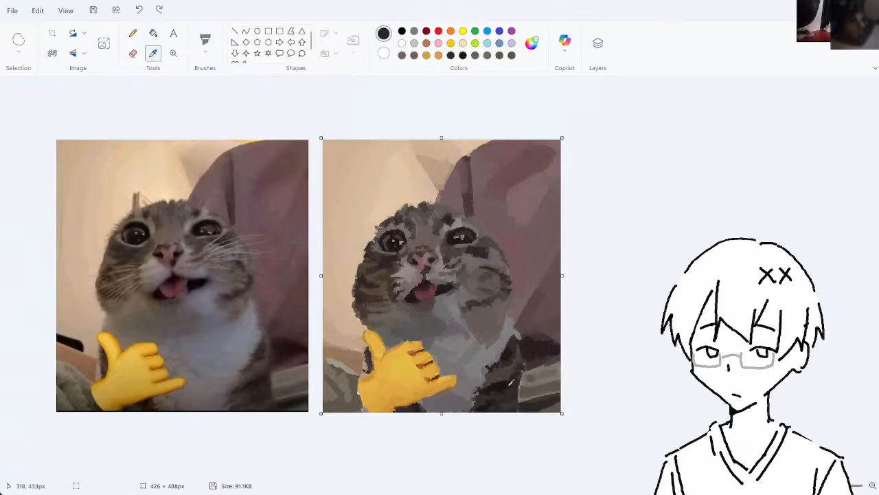
left_click(546, 397)
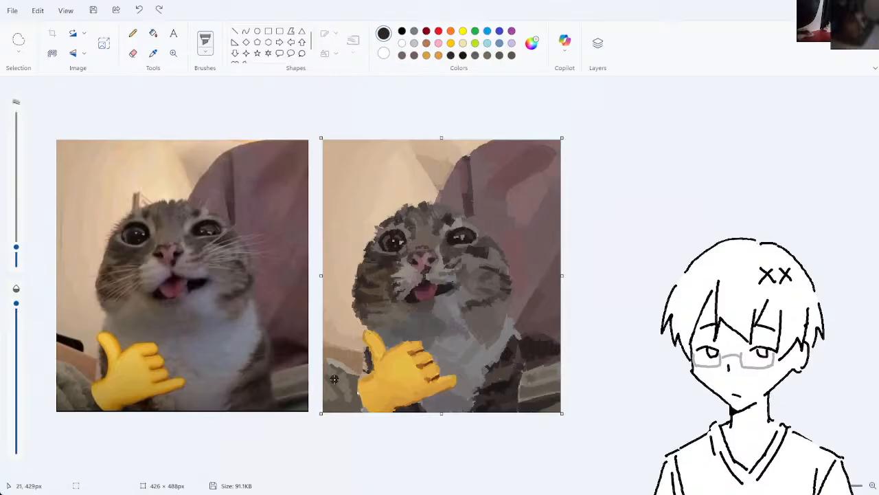
- Paint dark grey fold shadows on the blanket next to the wrist with a sampled tone
left_click(153, 53)
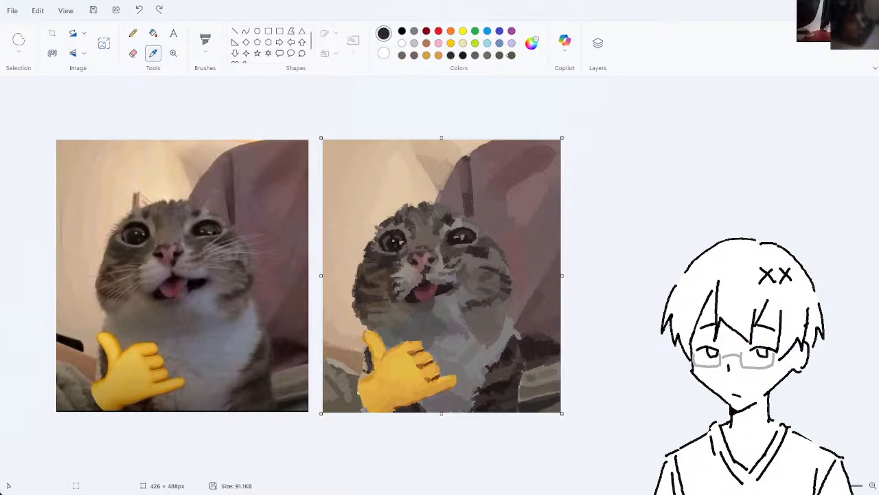
left_click(356, 404)
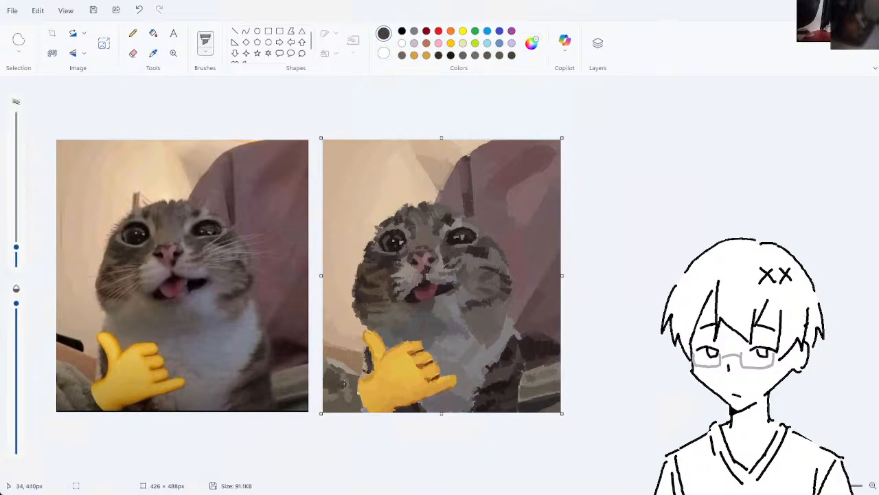
left_click_drag(355, 387, 346, 411)
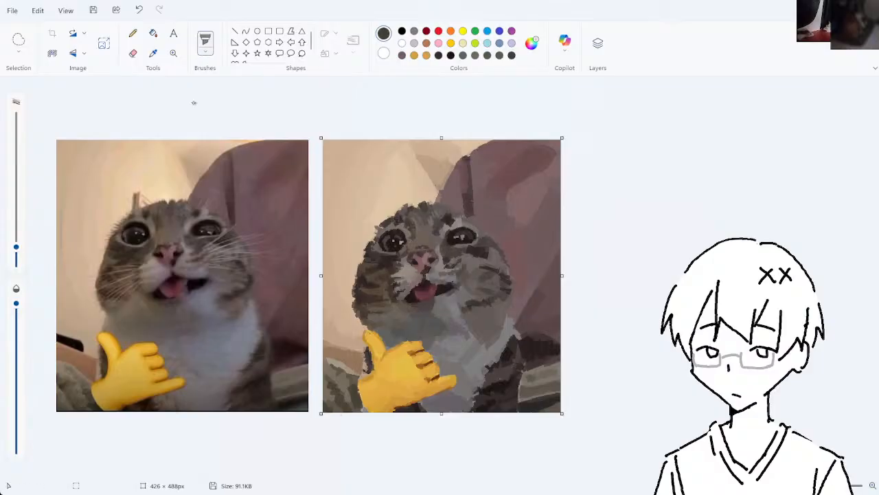
- Add lighter grey-brown strokes between the blanket's dark folds, resampling the tone and undoing unsuitable strokes
left_click(153, 53)
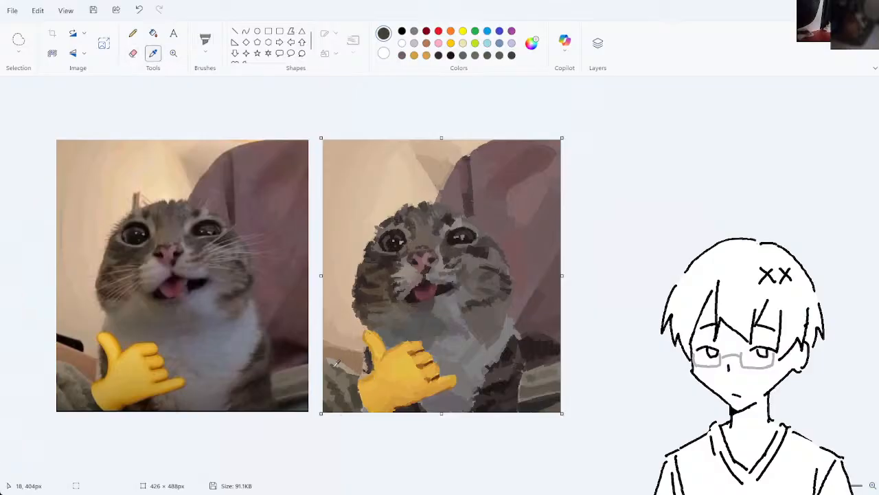
left_click(347, 367)
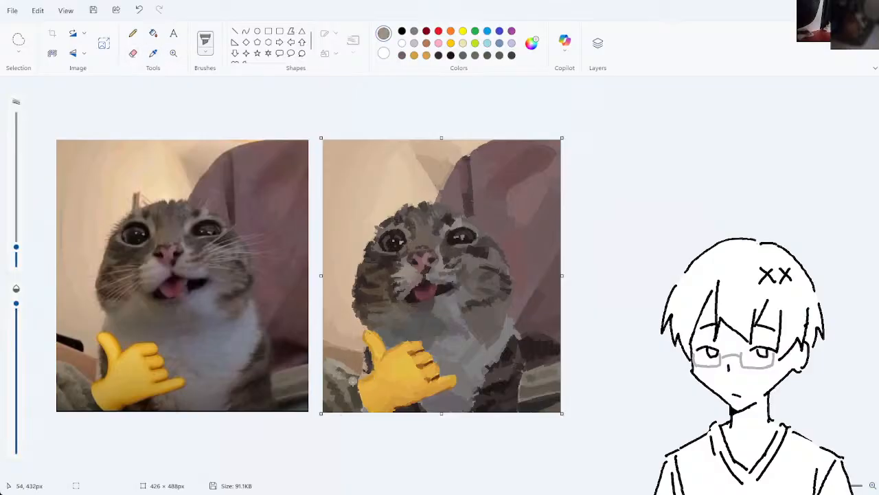
key("ctrl+z")
left_click(154, 53)
left_click_drag(341, 376, 347, 384)
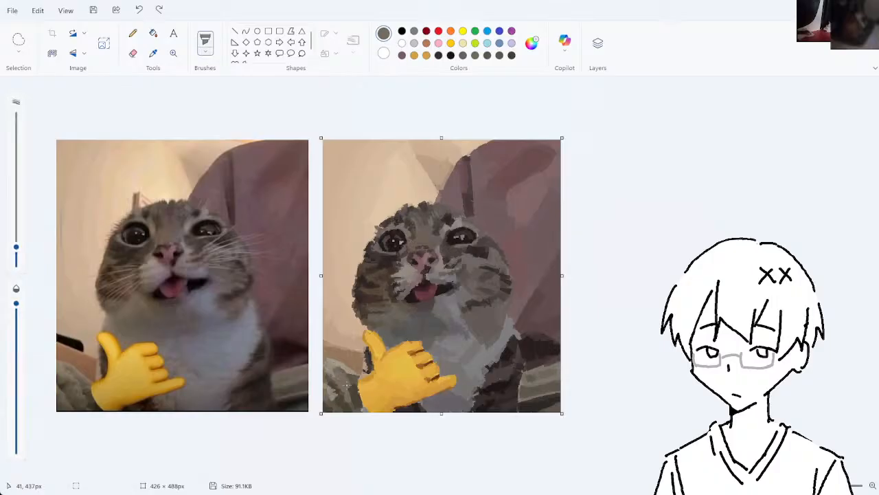
left_click(152, 53)
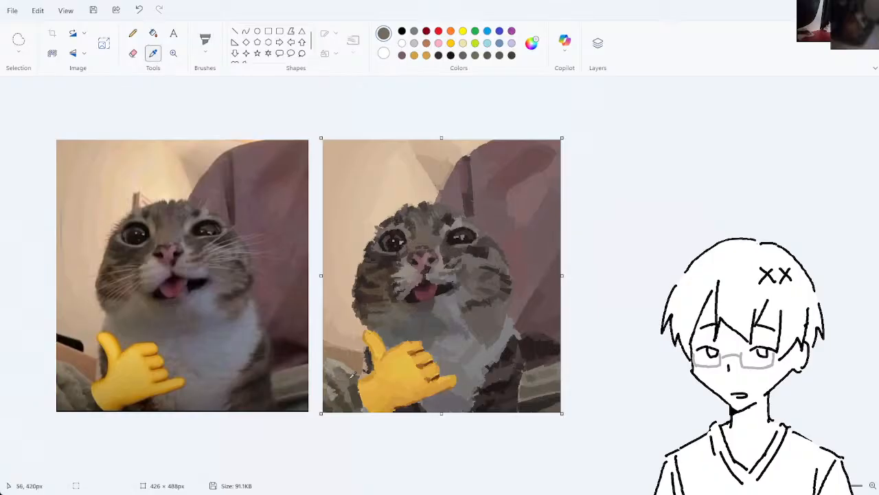
left_click(340, 370)
key("ctrl+z")
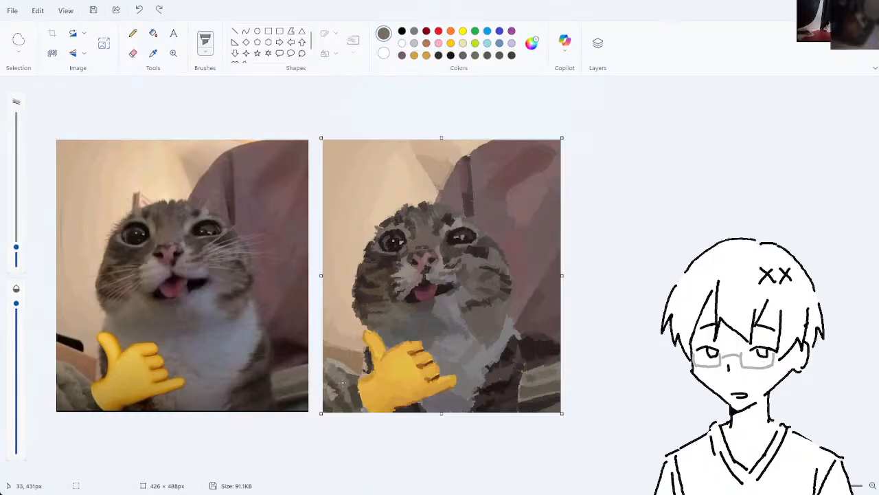
- Blend the blanket folds beside the hand with sampled olive-grey and brown-grey mid tones
left_click(152, 52)
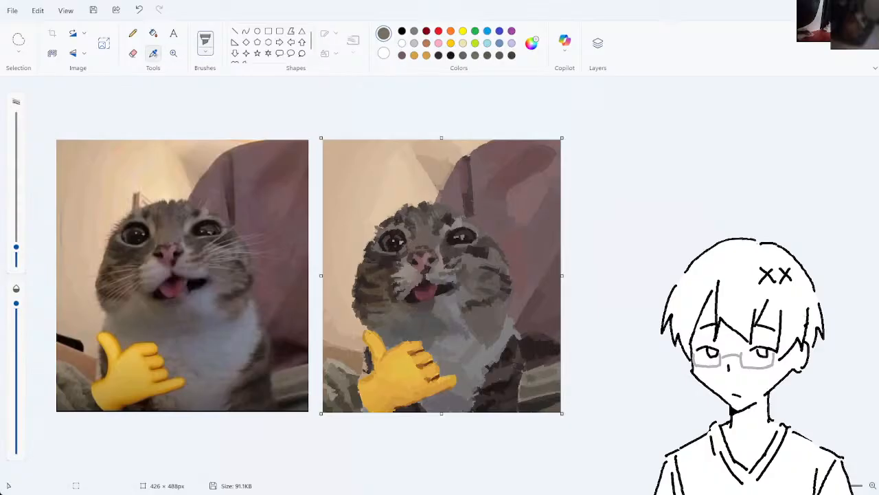
left_click(339, 370)
left_click(153, 53)
left_click(340, 376)
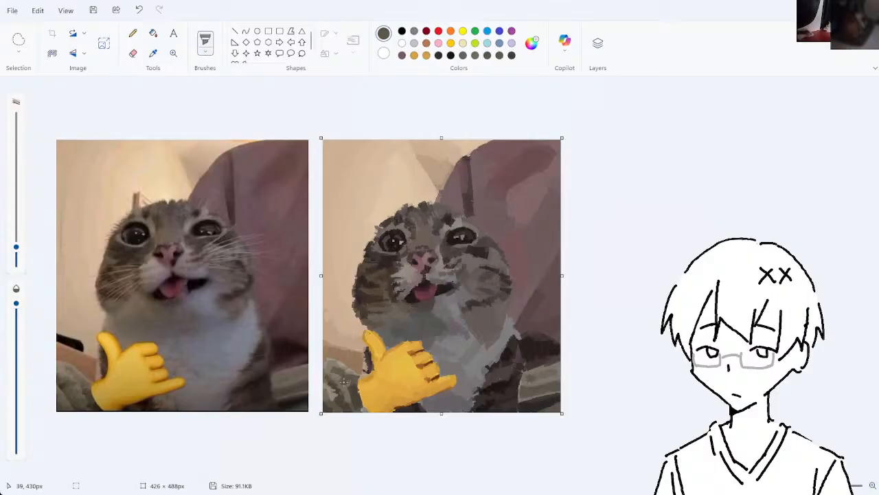
left_click(153, 54)
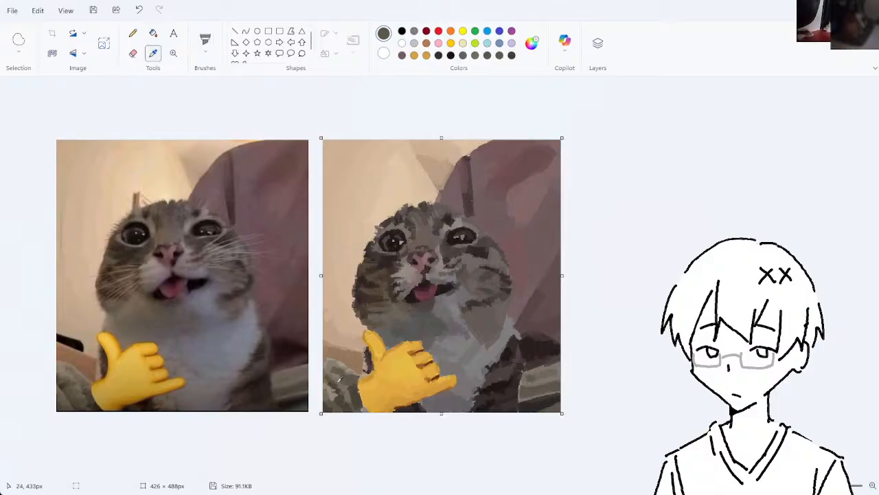
left_click(336, 377)
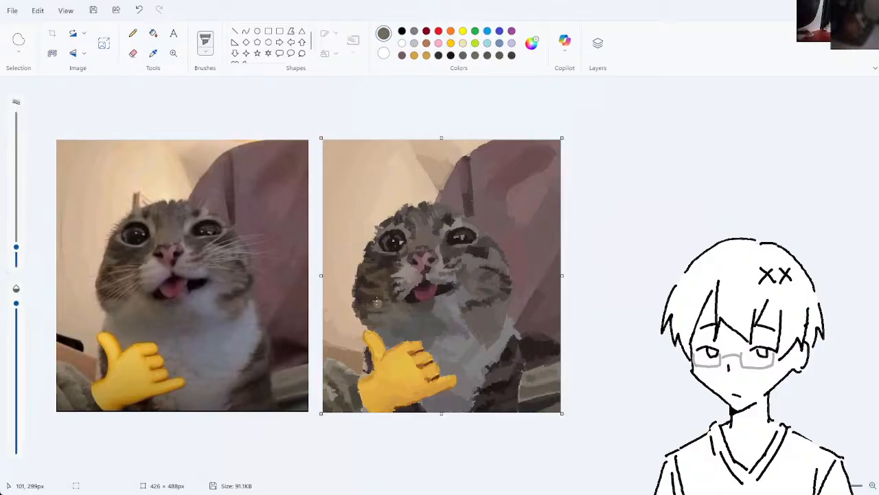
- Fill the gaps under the hand and along the wrist's edge with sampled near-black and dark grey tones
left_click(153, 53)
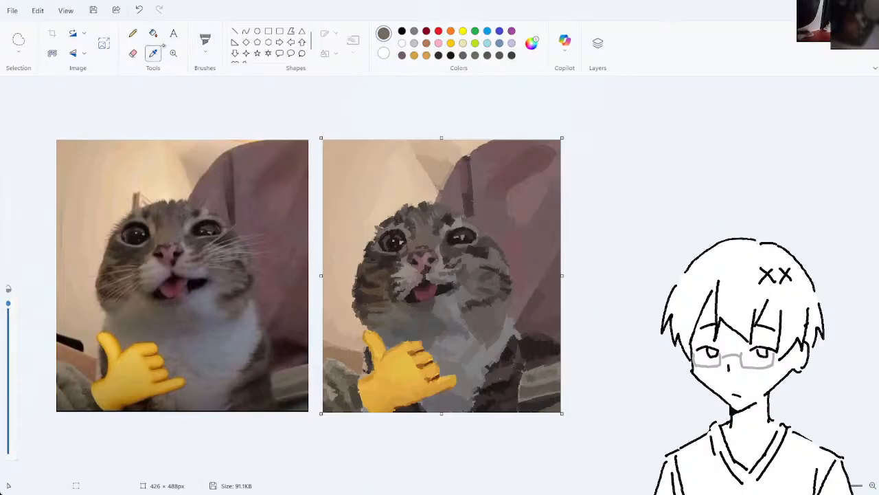
left_click(424, 409)
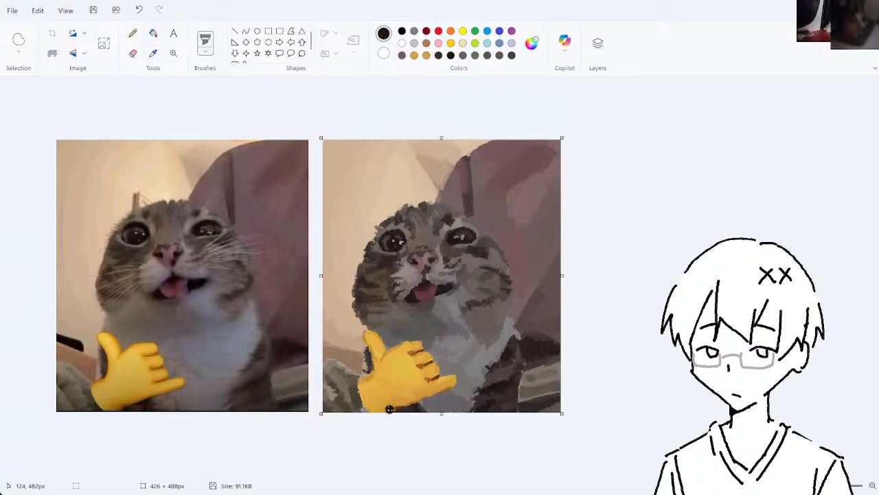
key("ctrl+z")
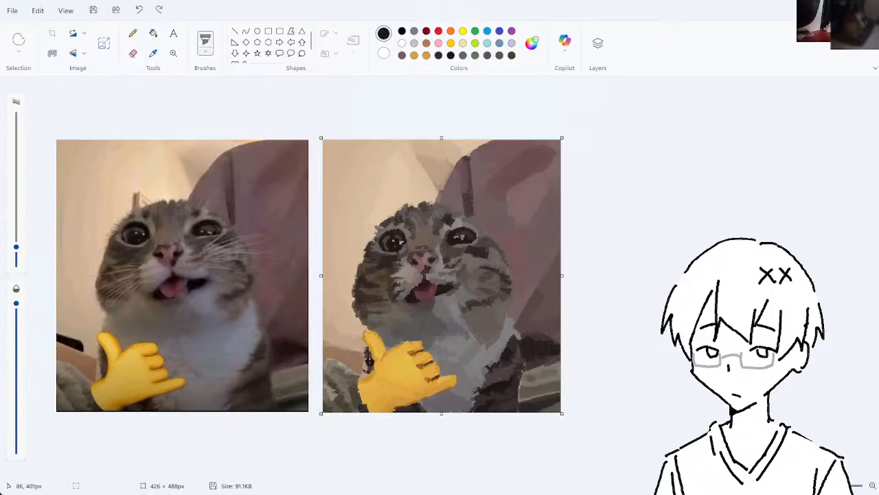
left_click(153, 53)
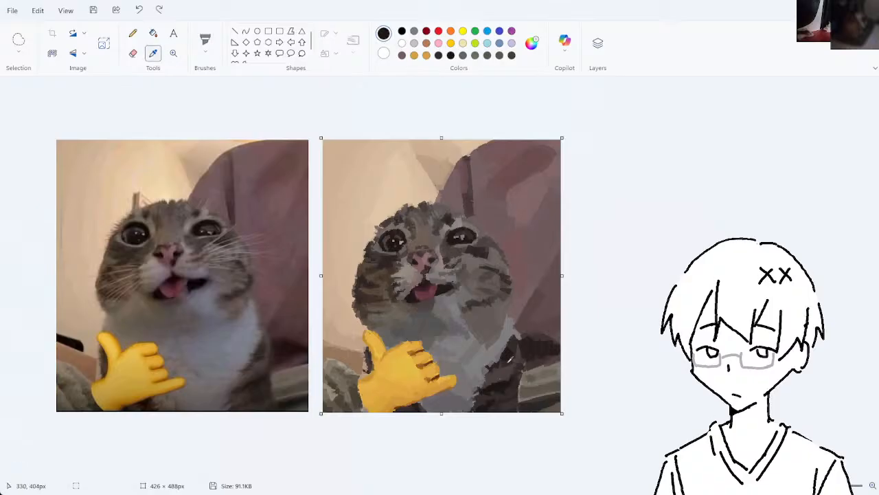
left_click(533, 360)
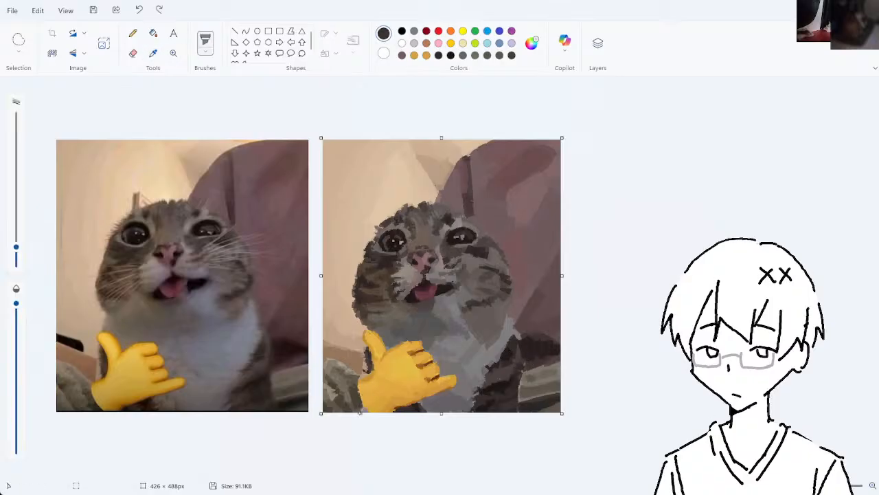
left_click(152, 53)
left_click(543, 345)
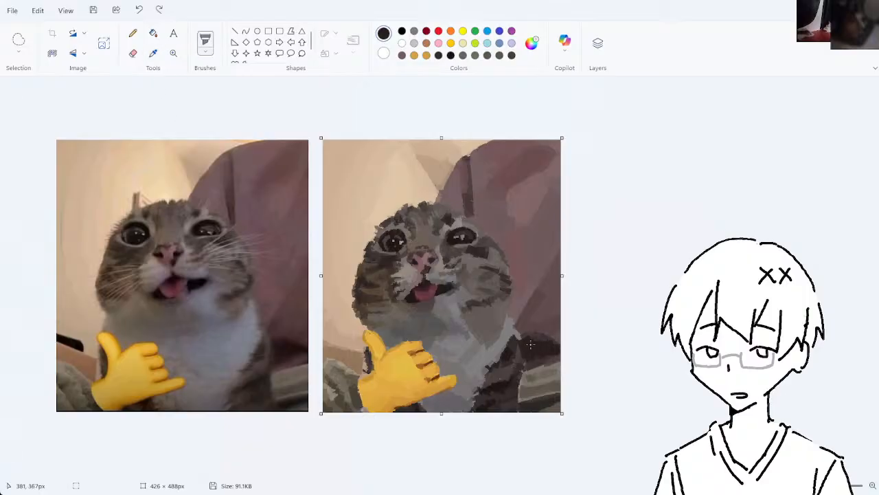
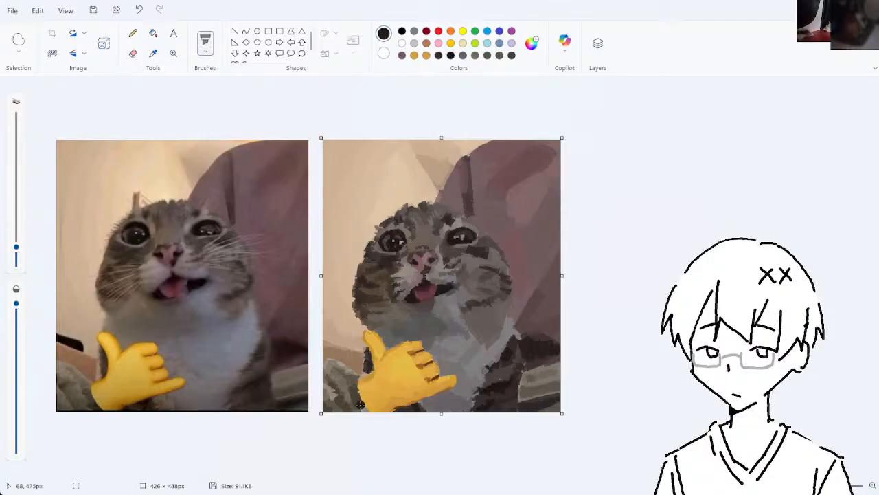
left_click(154, 55)
left_click(388, 400)
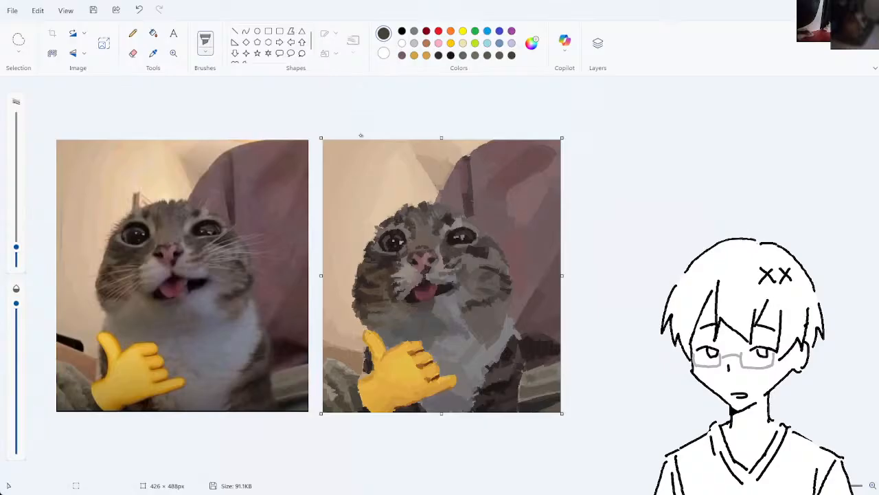
- Try dark grey shading strokes on the cat's chin and upper chest, using tones sampled nearby
left_click(154, 54)
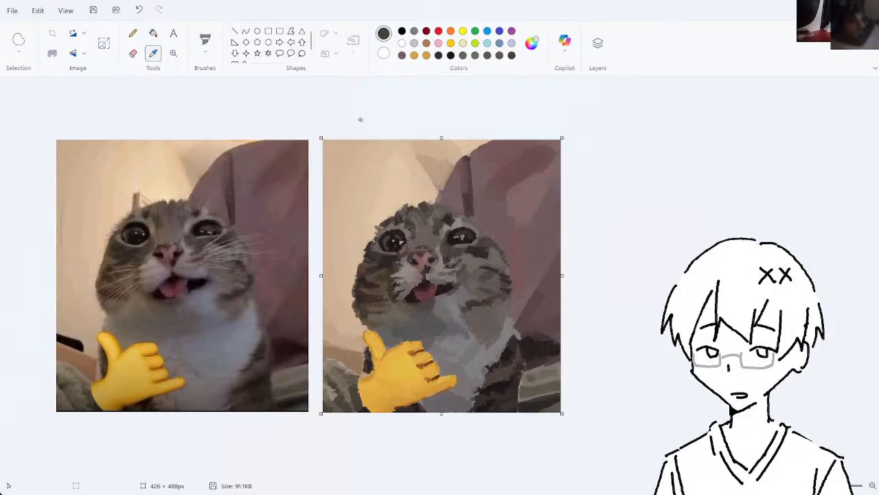
left_click(445, 321)
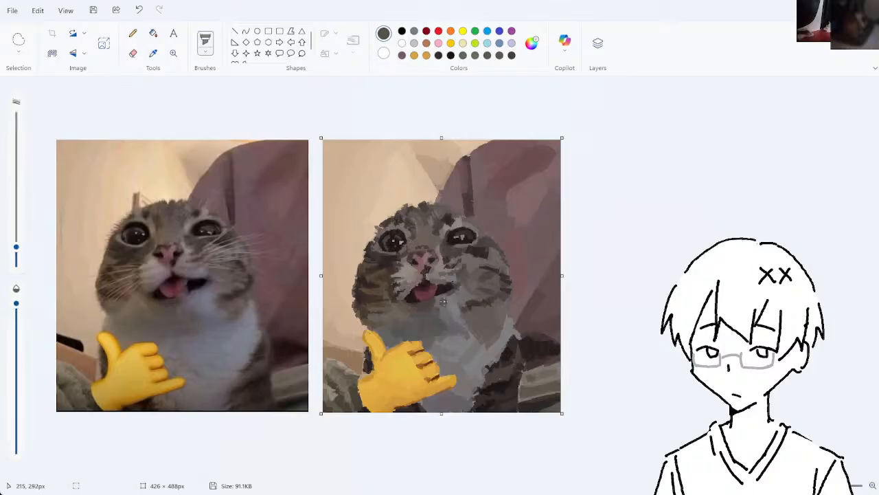
key("ctrl+z")
left_click_drag(438, 309, 445, 322)
left_click(154, 54)
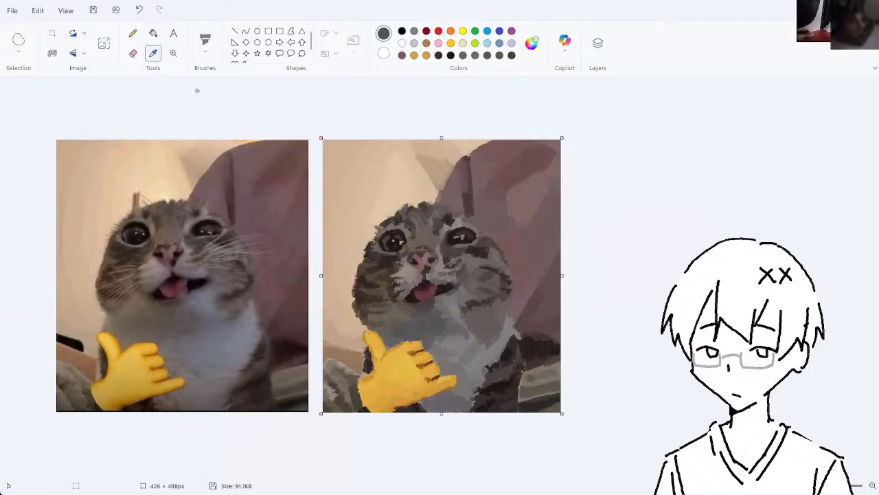
left_click(441, 308)
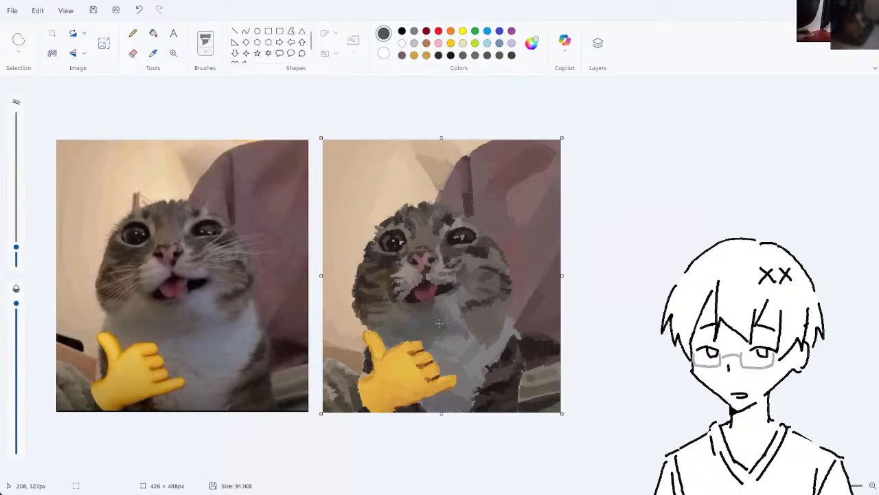
key("ctrl+z")
- Shade the fur just below the cat's mouth with a grey sampled from the upper chest
left_click(154, 54)
left_click(444, 314)
key("ctrl+z")
key("ctrl+y")
- Brush sampled grey strokes over the cat's chest from the lower body up to the chin, undoing the last stroke
left_click(153, 53)
left_click(206, 39)
left_click_drag(485, 399, 449, 290)
left_click_drag(322, 138, 266, 94)
key("ctrl+z")
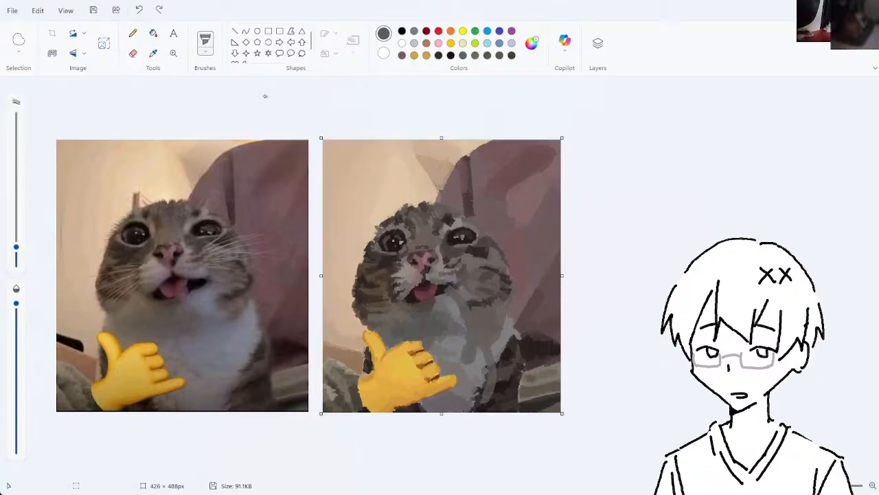
- Sample a dark brown and a warm grey from the fur beside the cat's mouth and undo the recent grey chest strokes
left_click(154, 55)
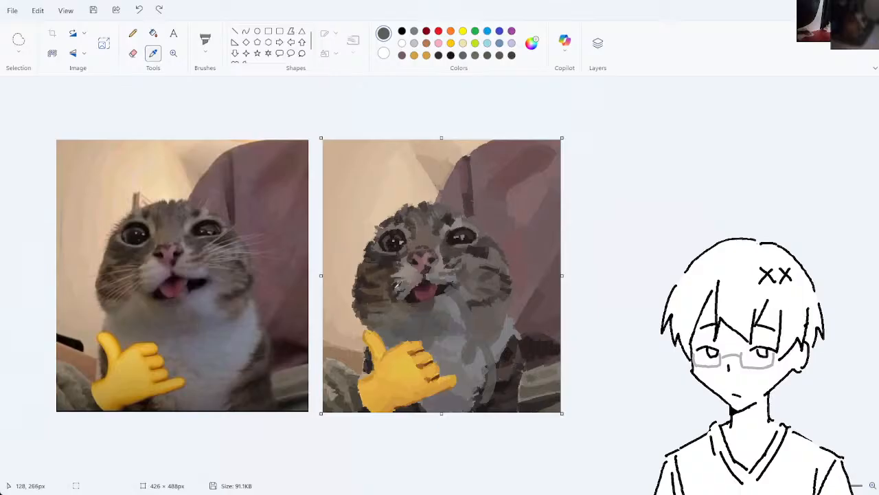
left_click(397, 289)
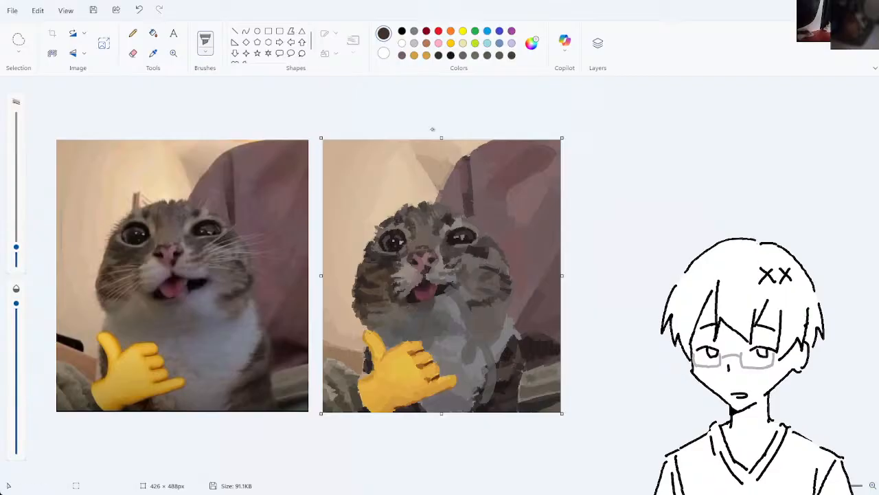
left_click(153, 53)
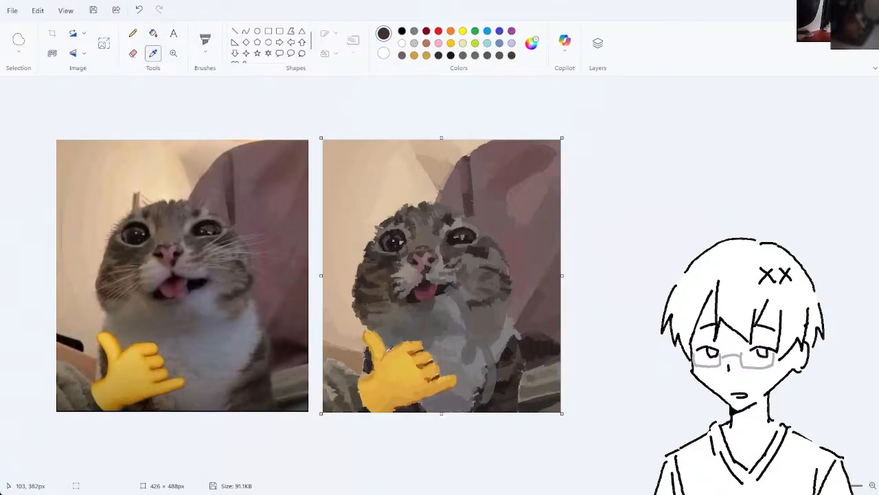
left_click(398, 300)
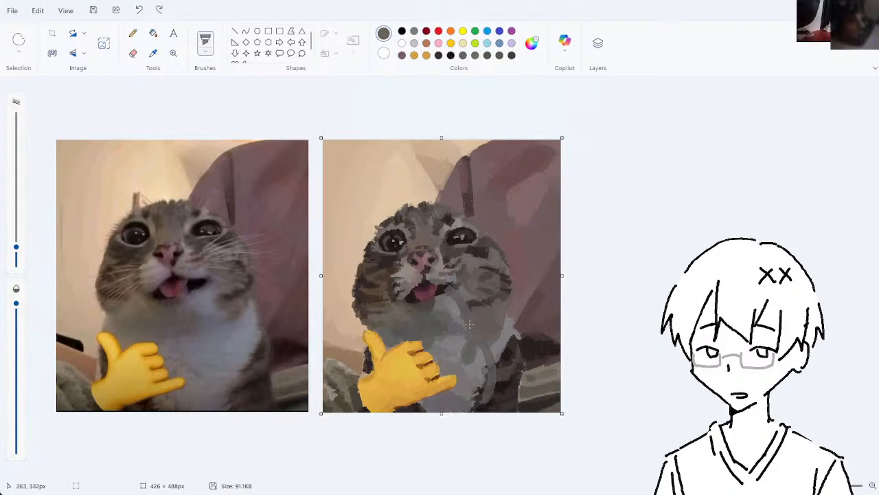
key("ctrl+z")
- Shade the fur at the lower-left edge of the cat's mouth with dark grey and brownish tones sampled nearby
left_click(154, 53)
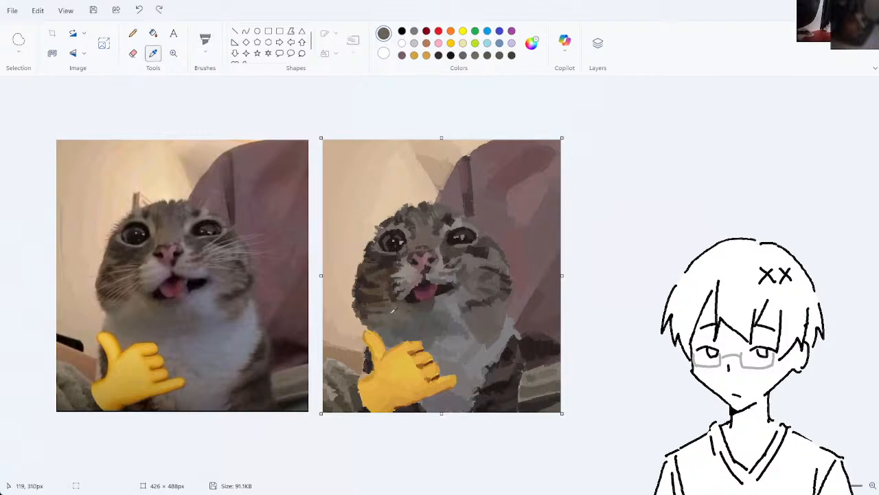
left_click(397, 296)
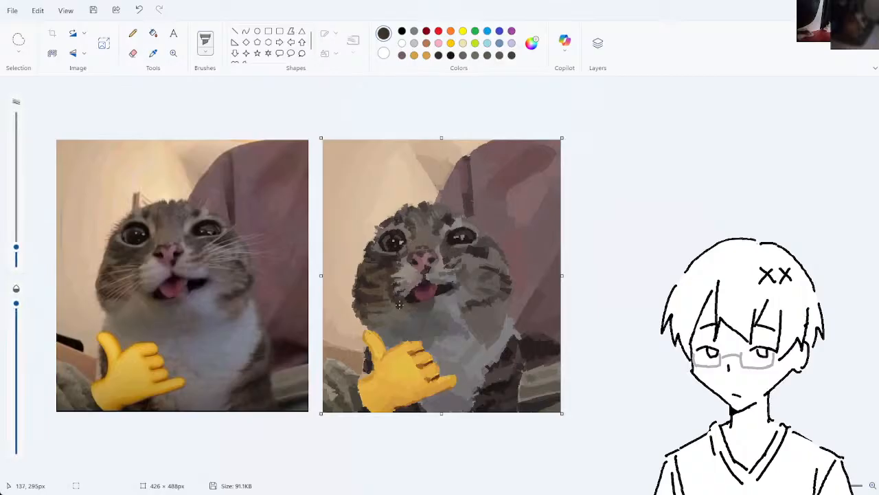
left_click(153, 53)
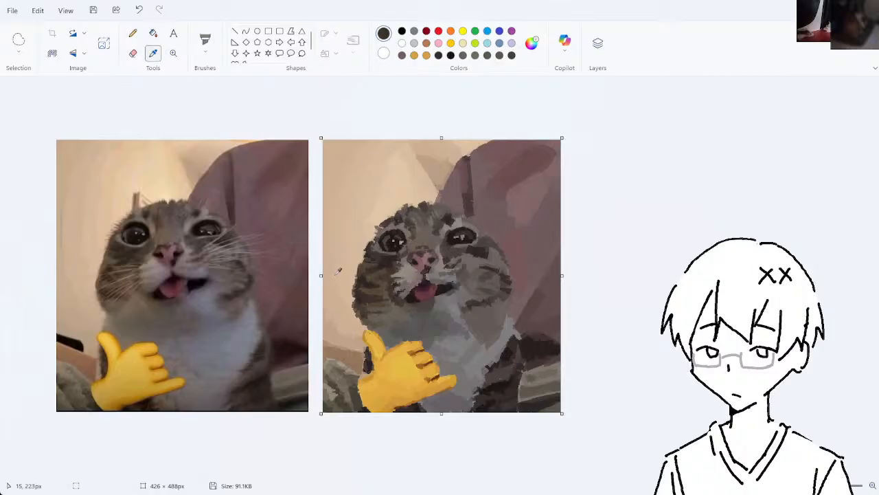
left_click(397, 316)
left_click(153, 53)
left_click(386, 294)
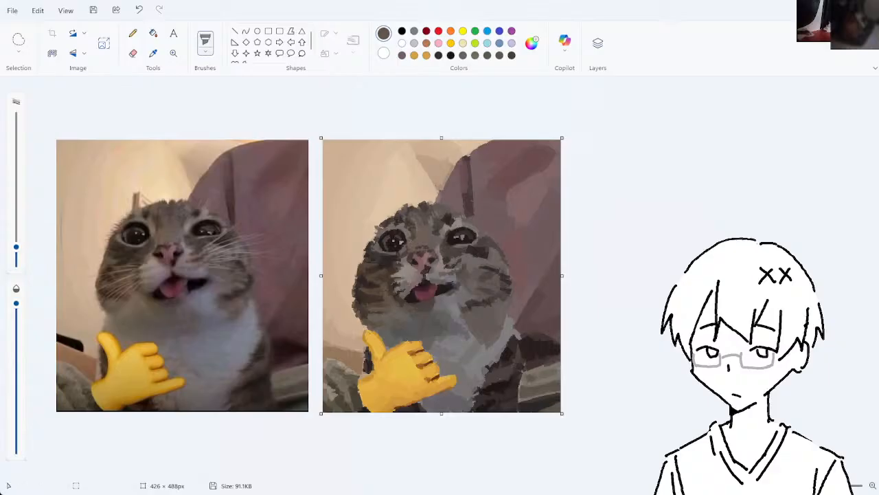
- Brush a short dark brown stroke on the cat's left cheek beside the muzzle, undoing the first attempt and resampling the cheek fur
left_click(153, 53)
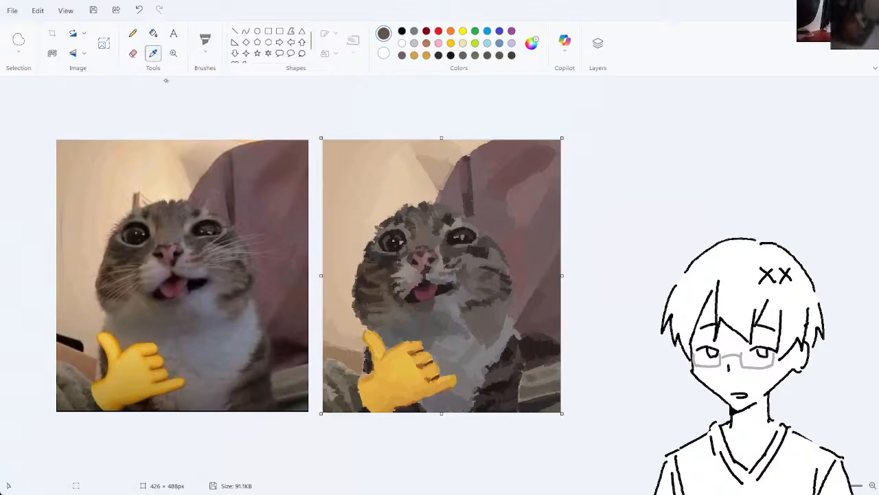
left_click(373, 283)
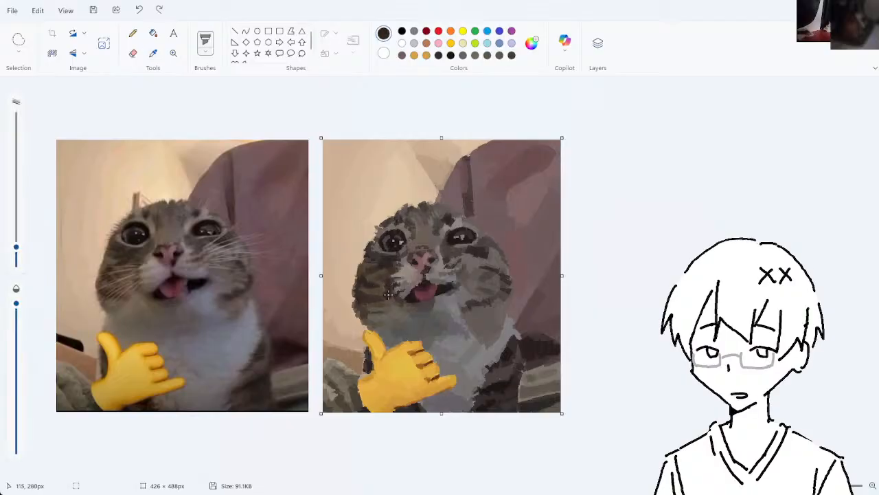
key("ctrl+z")
left_click(154, 53)
left_click(389, 278)
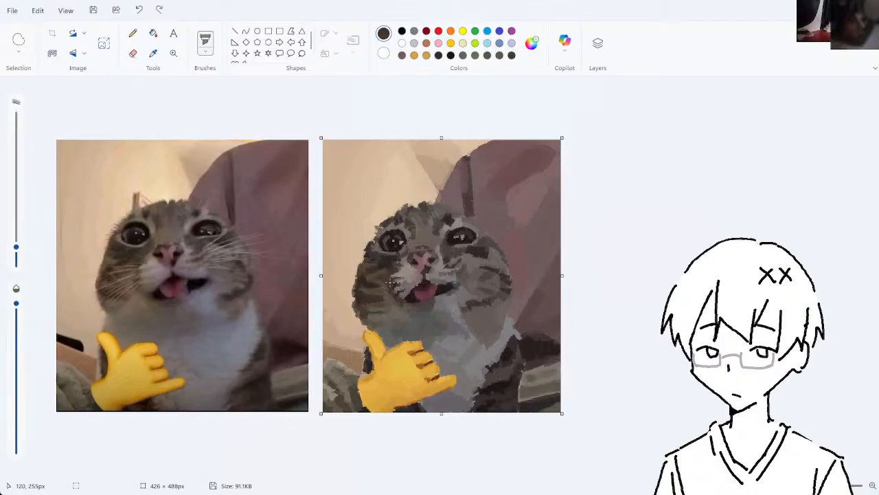
left_click_drag(390, 282, 388, 288)
- Shade the fur between the cat's nose bridge and right eye using greys sampled from the right cheek
left_click(153, 53)
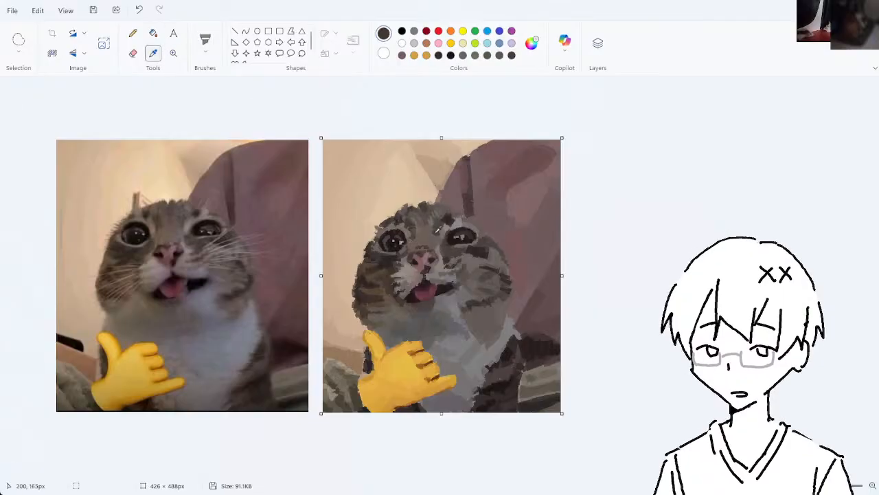
left_click(470, 282)
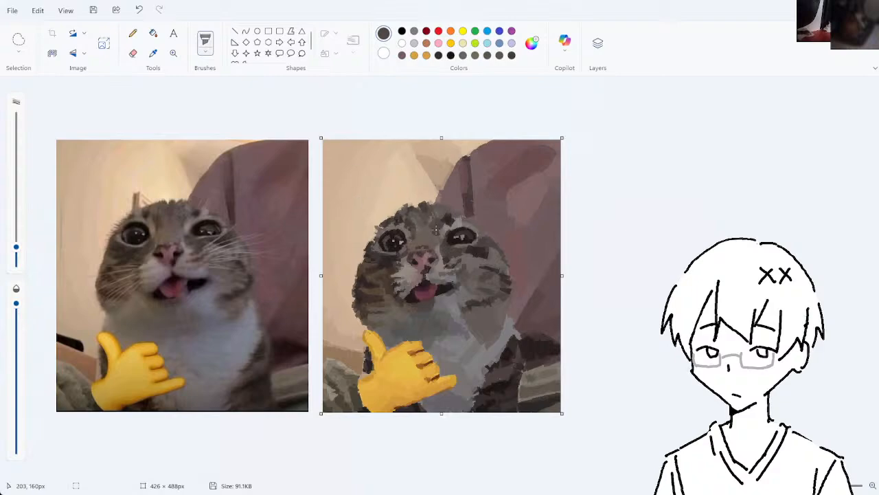
left_click(153, 53)
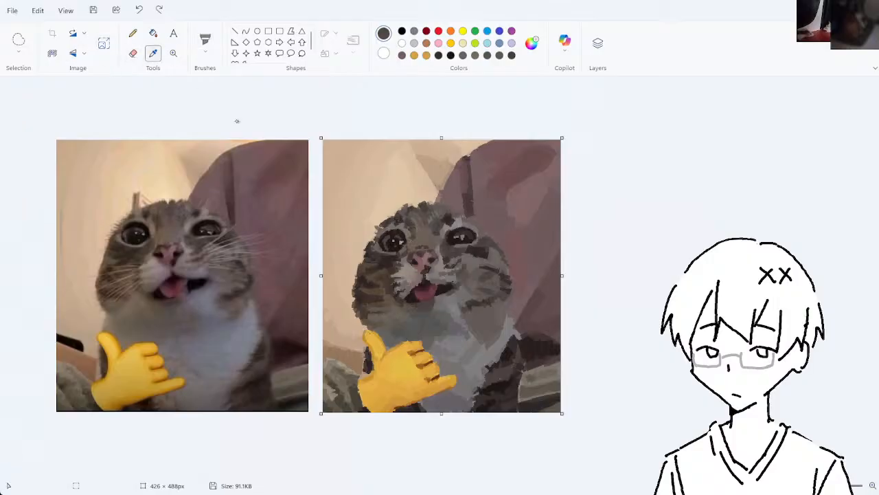
left_click(462, 271)
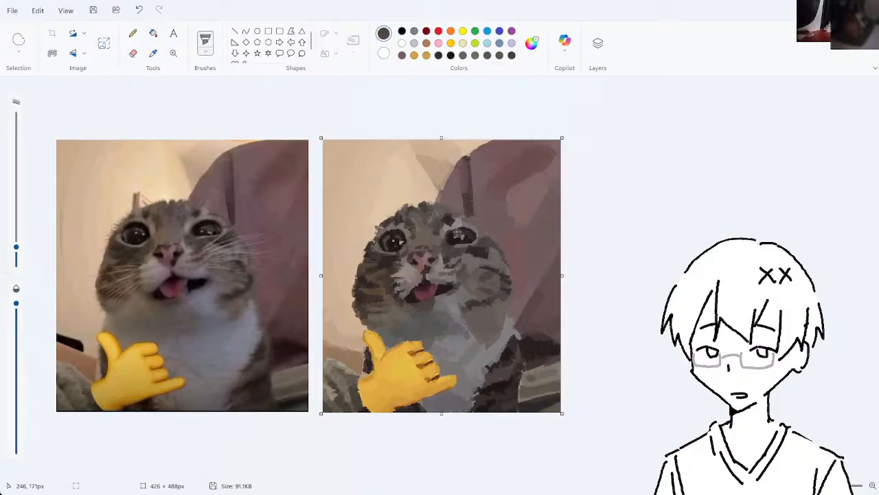
- Reduce the brush size, try a thin grey stroke along the nose bridge, and undo the latest strokes
left_click_drag(16, 247, 16, 259)
left_click_drag(436, 238, 434, 248)
key("ctrl+z")
key("ctrl+z")
key("ctrl+z")
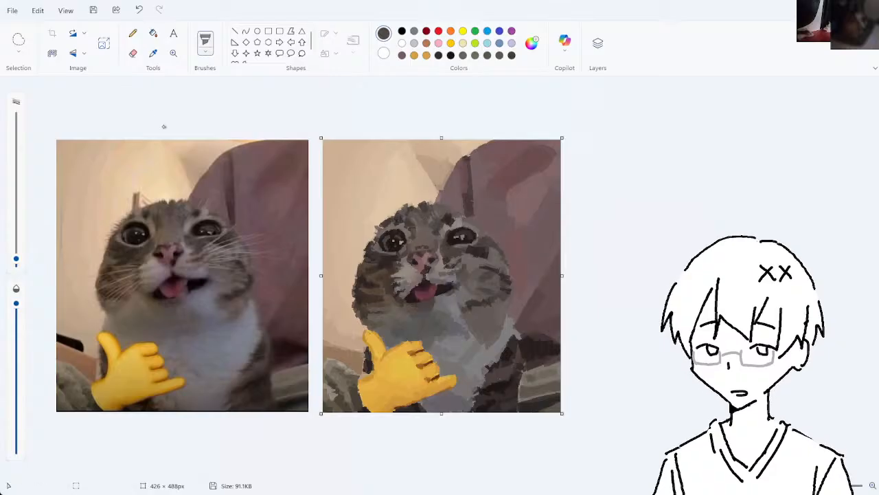
- Add fine fur strokes to the cat's forehead between the eyes with dark and medium greys sampled there
left_click(153, 53)
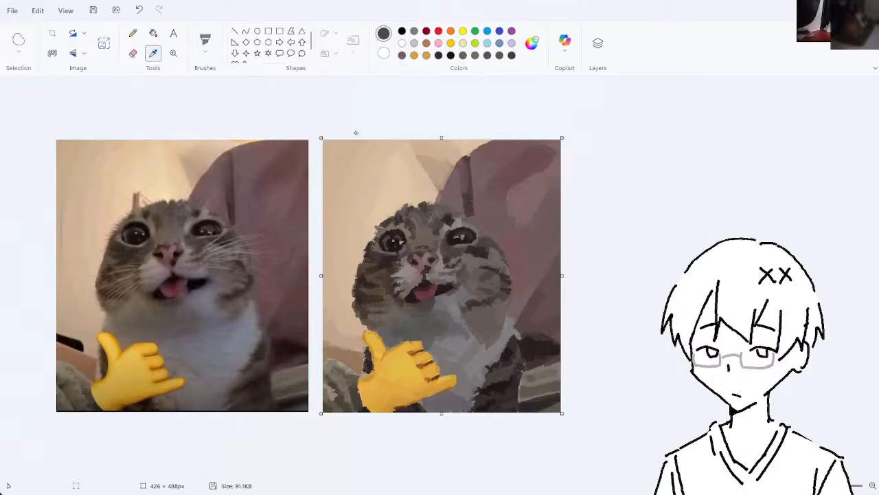
left_click(412, 227)
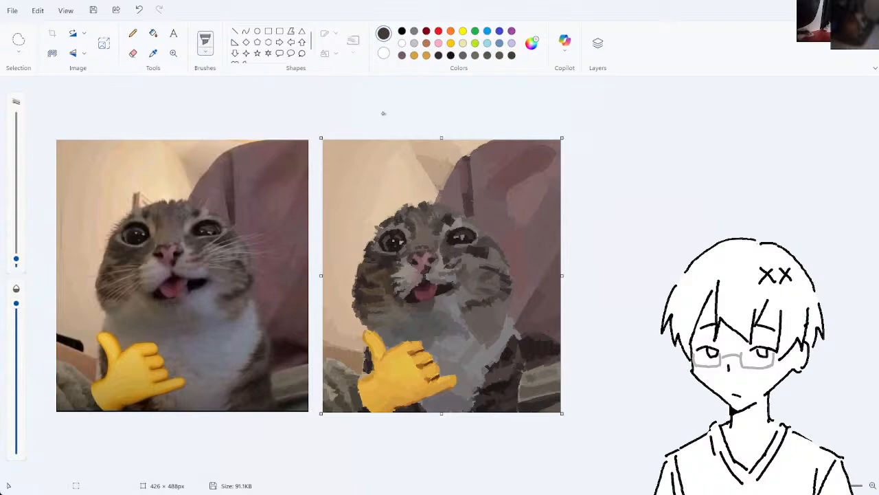
left_click(153, 53)
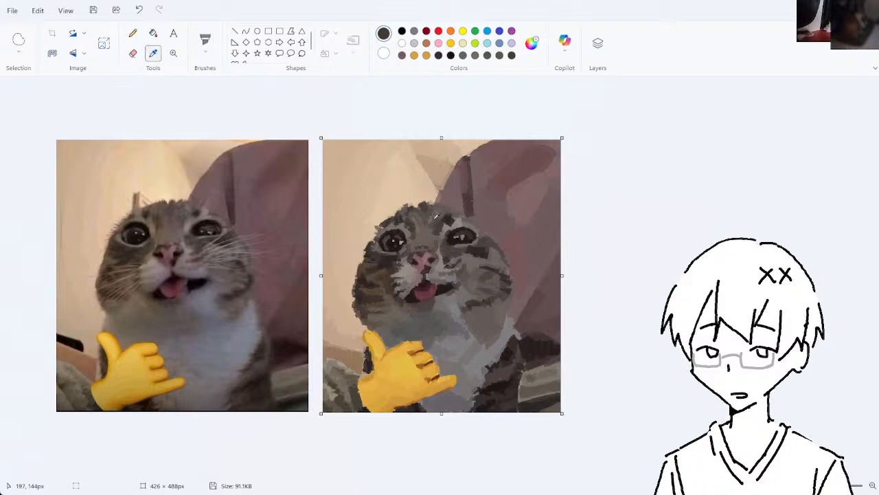
left_click(437, 224)
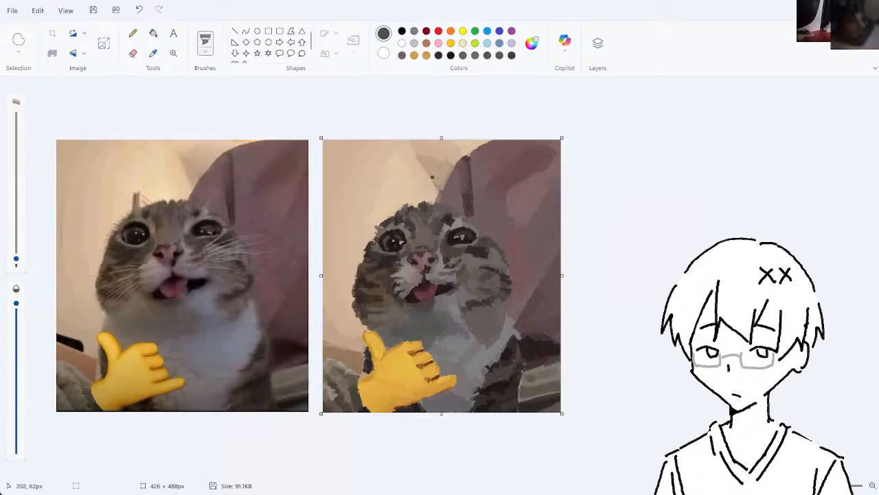
left_click(156, 56)
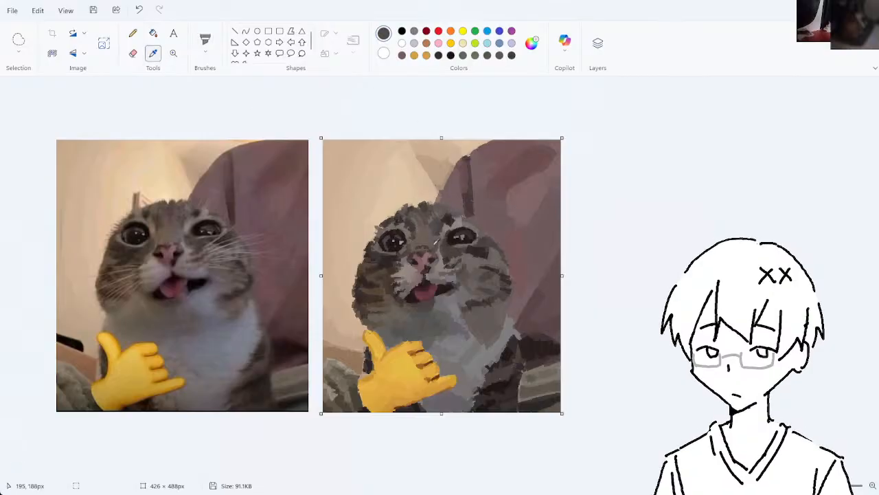
left_click(441, 219)
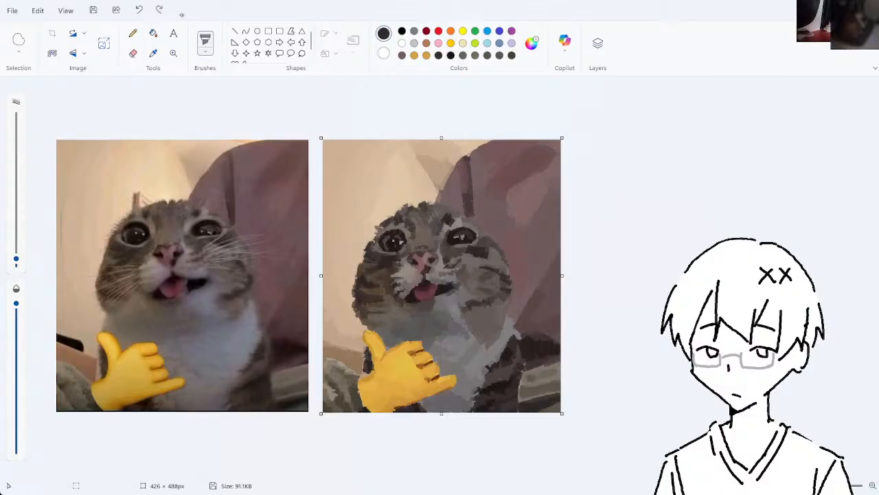
left_click(153, 52)
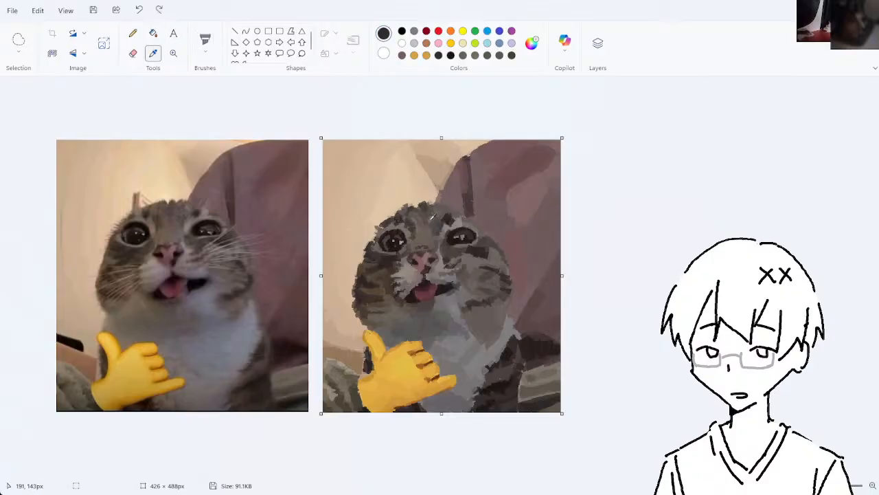
left_click(431, 217)
- Try lighter grey strokes on the forehead above the right eye using sampled tones, undoing each attempt
left_click(153, 53)
left_click(440, 204)
key("ctrl+z")
left_click(153, 53)
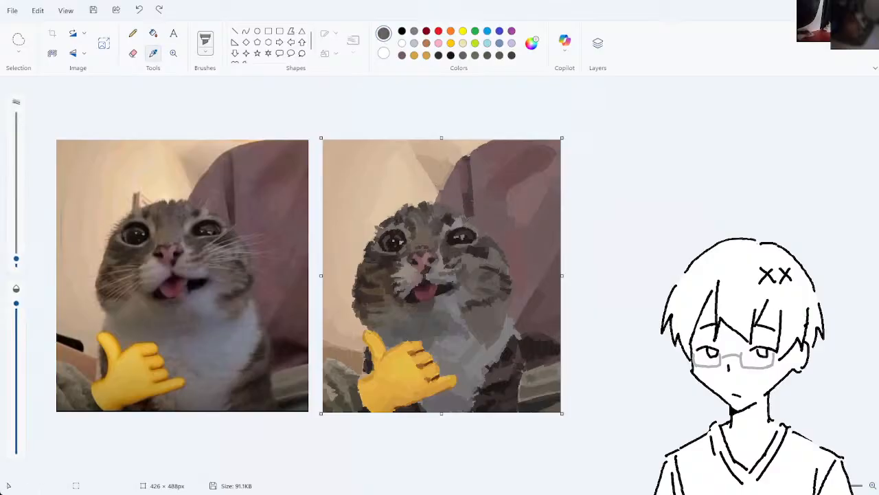
left_click(437, 209)
left_click_drag(436, 209, 445, 221)
key("ctrl+z")
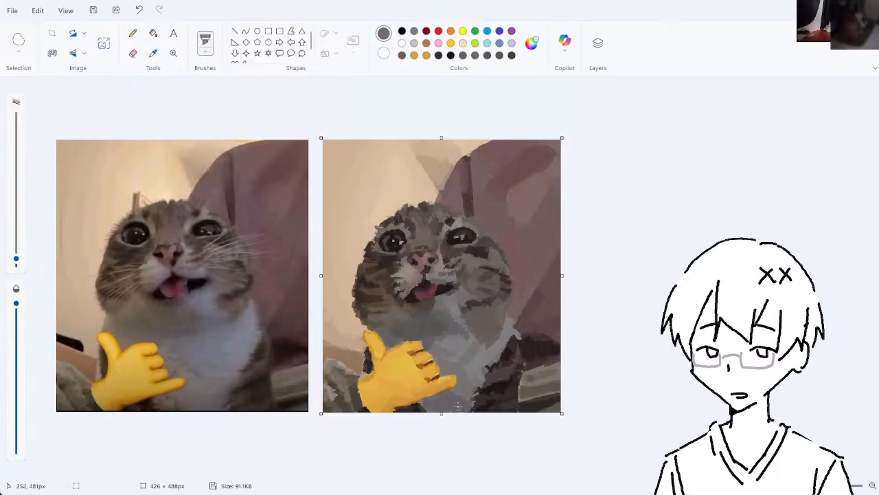
- Retouch the hand's fingers with a golden orange sampled from the hand
left_click(152, 53)
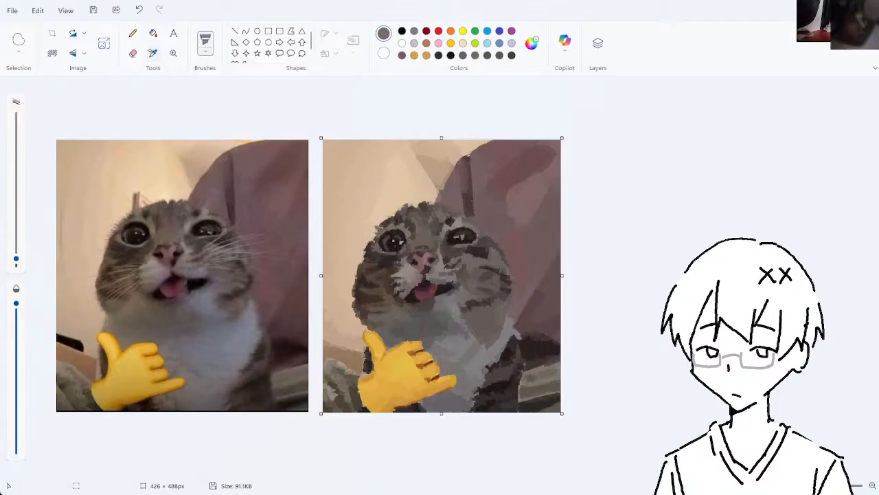
left_click(444, 359)
left_click(153, 53)
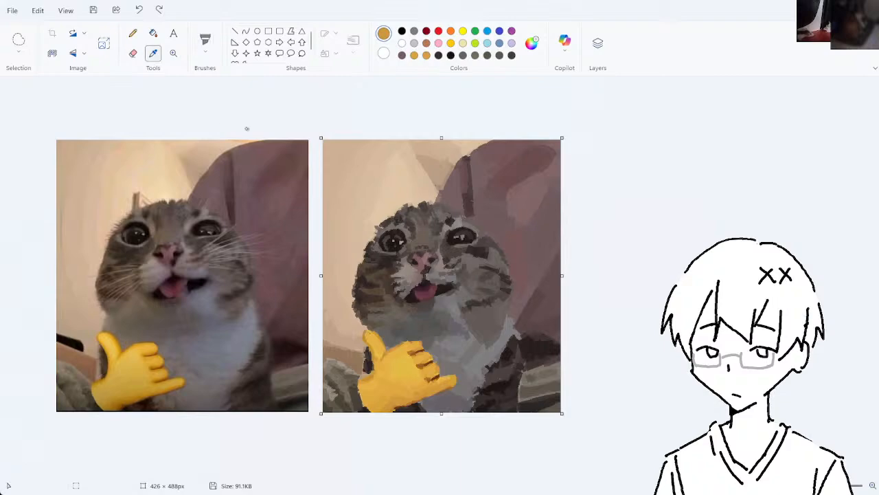
- Rework the gaps around the painted hand's fingertips with a grey sampled from the cat's chest, undoing unwanted strokes
left_click(446, 369)
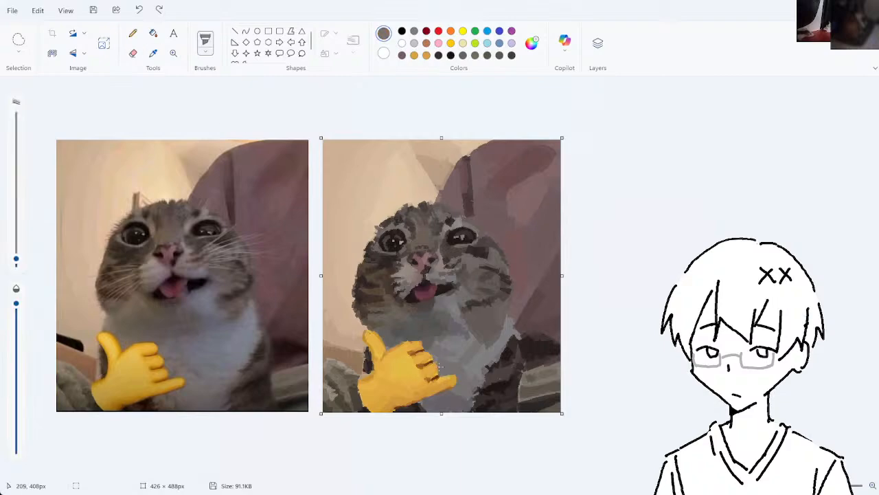
key("ctrl+z")
left_click_drag(429, 350, 433, 360)
left_click_drag(457, 374, 439, 378)
key("ctrl+z")
key("ctrl+z")
- Sample golden and orange tones from the painted hand and touch up its extended little finger
left_click(156, 54)
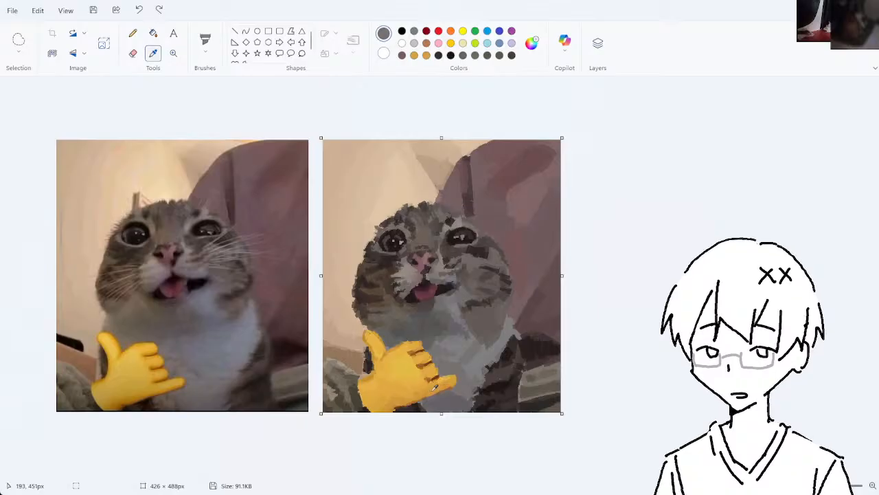
left_click(404, 398)
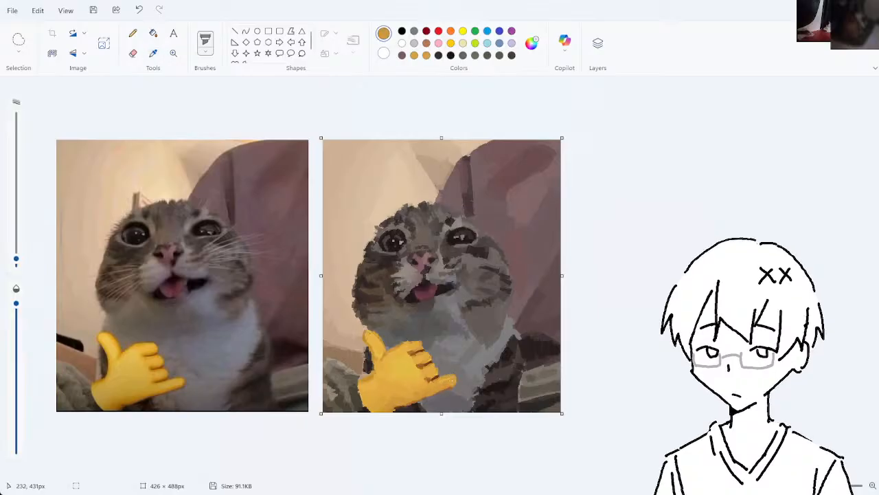
left_click(154, 54)
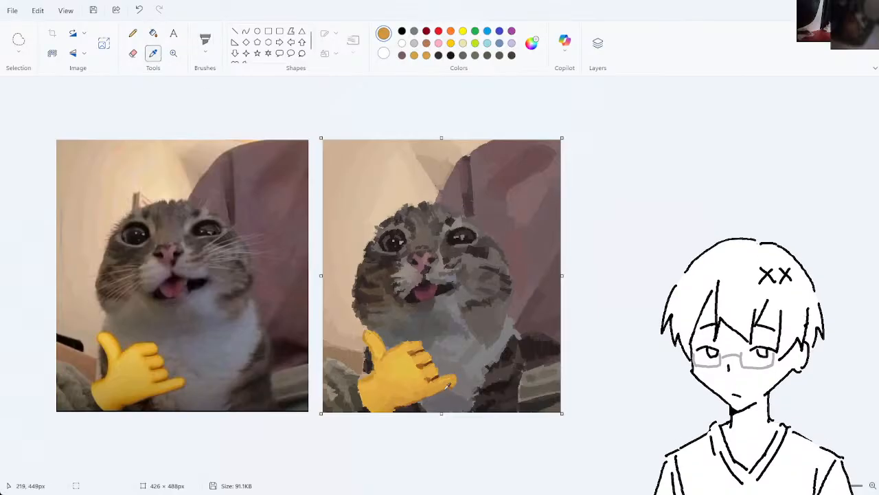
left_click(439, 380)
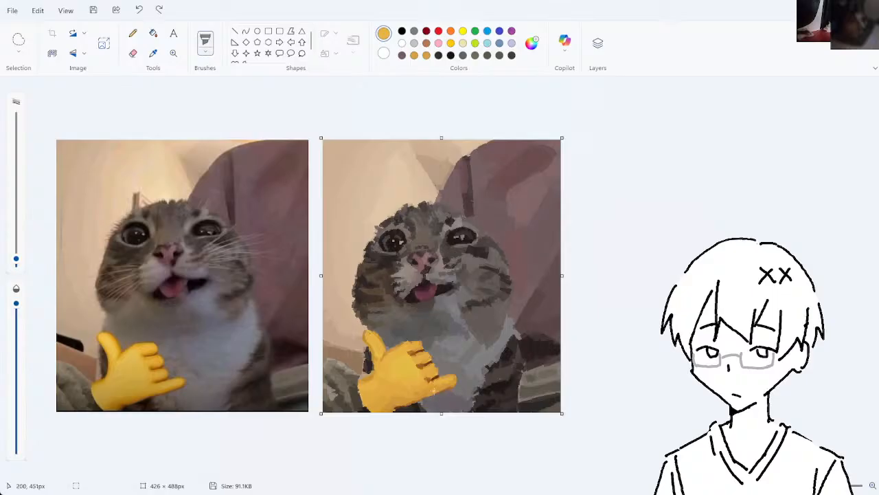
left_click(153, 54)
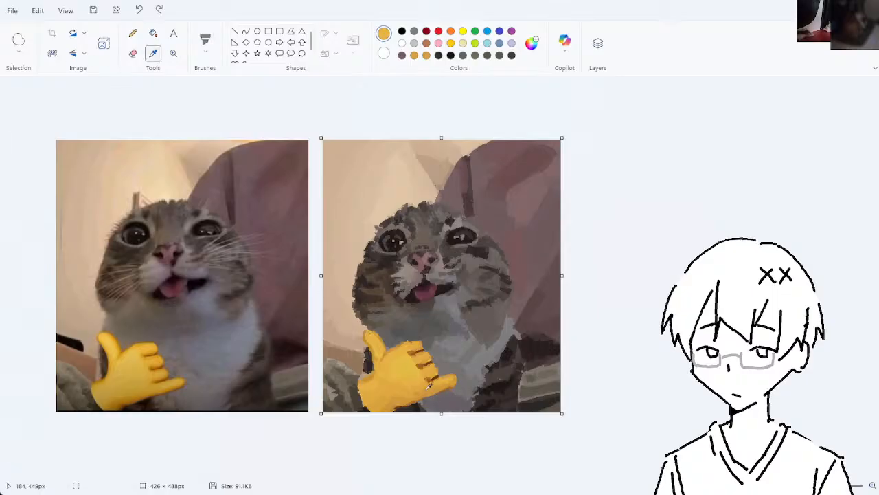
left_click(429, 380)
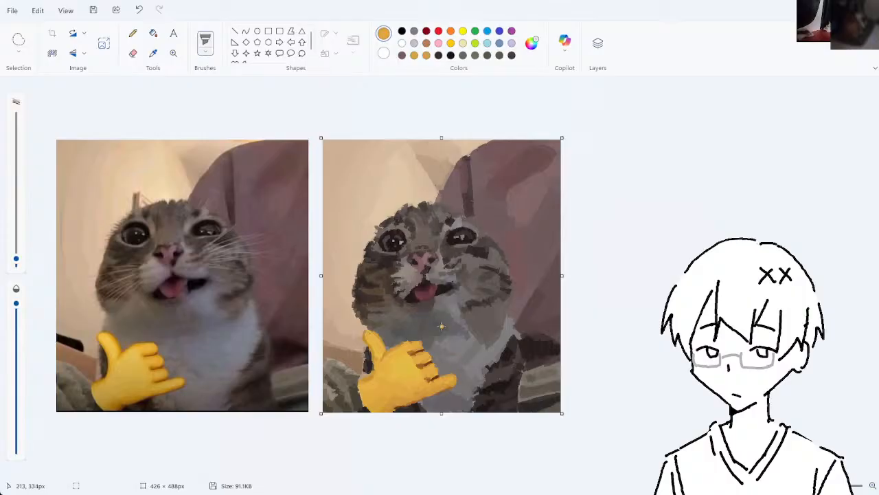
- Refine the painted hand's finger shading with yellow and orange tones sampled from the painting and the reference photo's hand
left_click(154, 53)
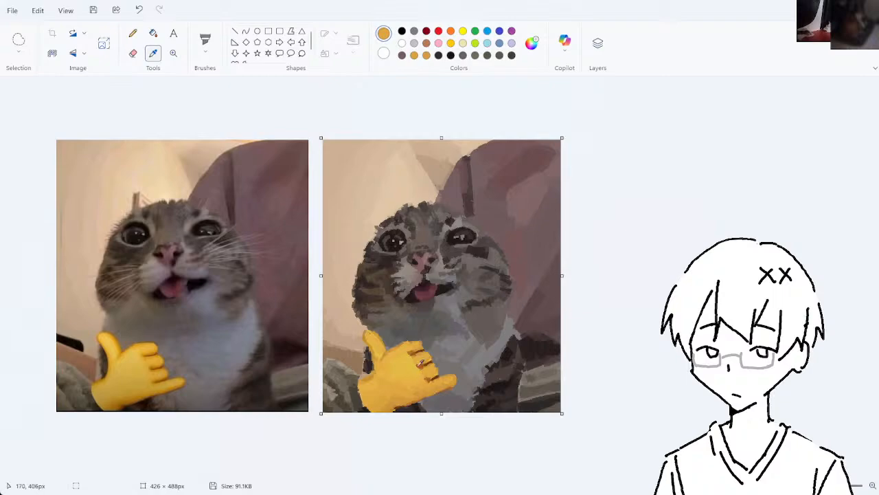
left_click(421, 380)
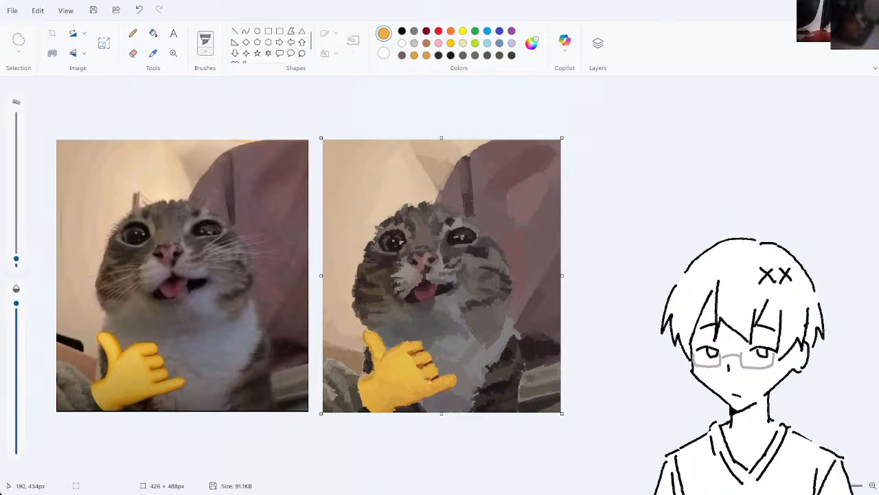
key("ctrl+z")
left_click(153, 53)
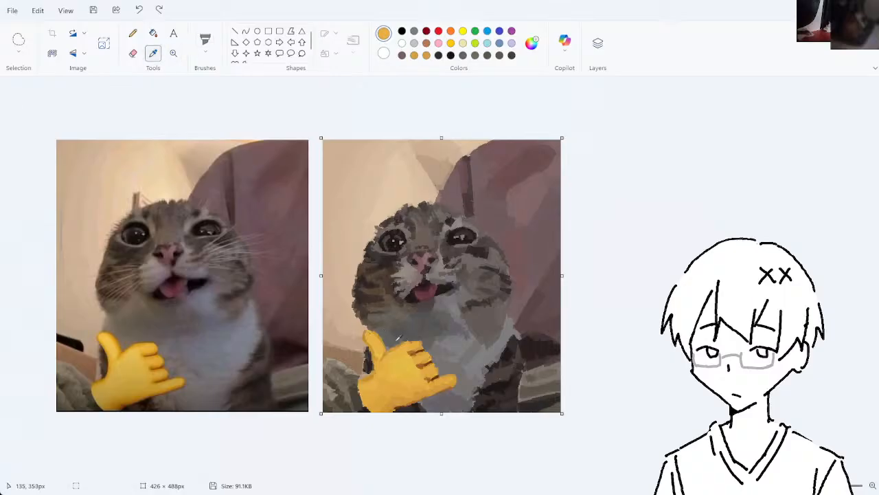
left_click(136, 360)
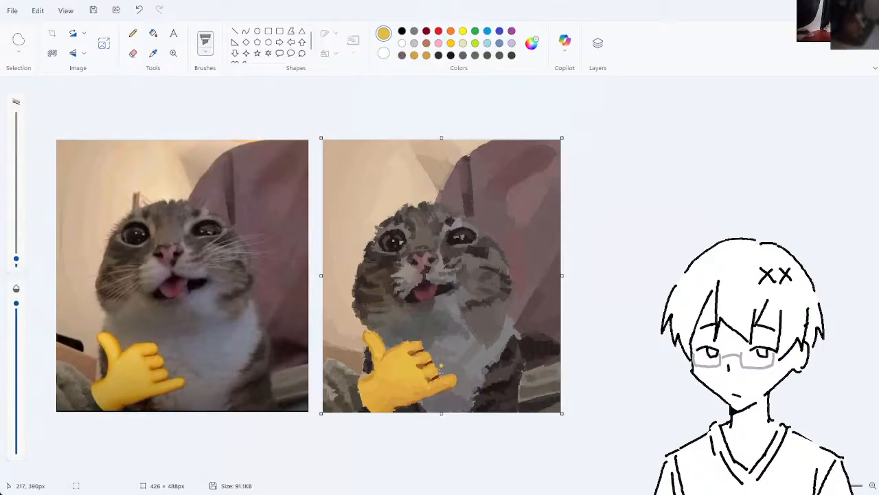
left_click(154, 55)
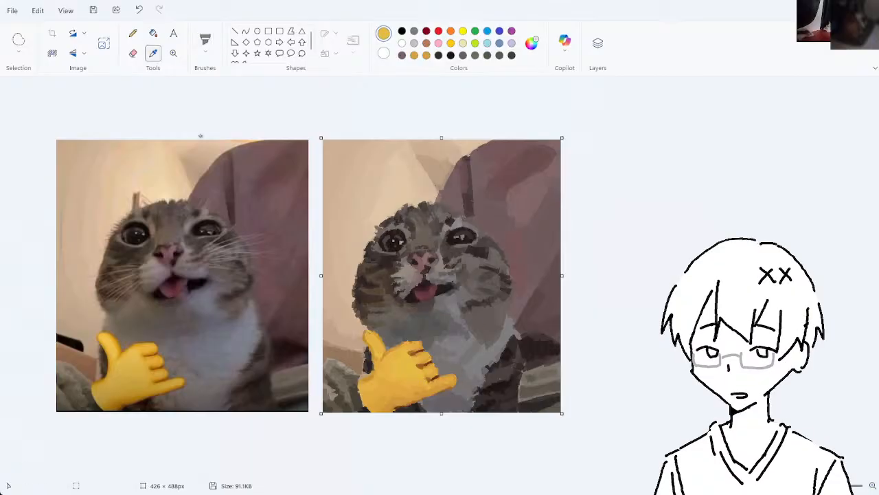
left_click(159, 364)
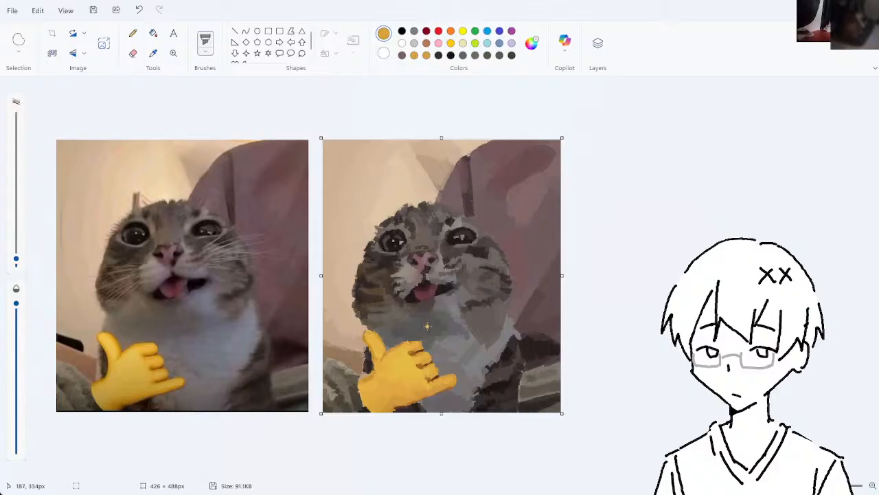
- Sample dark brown and charcoal tones from the painting and repaint the dark fur bordering the chest
left_click(153, 53)
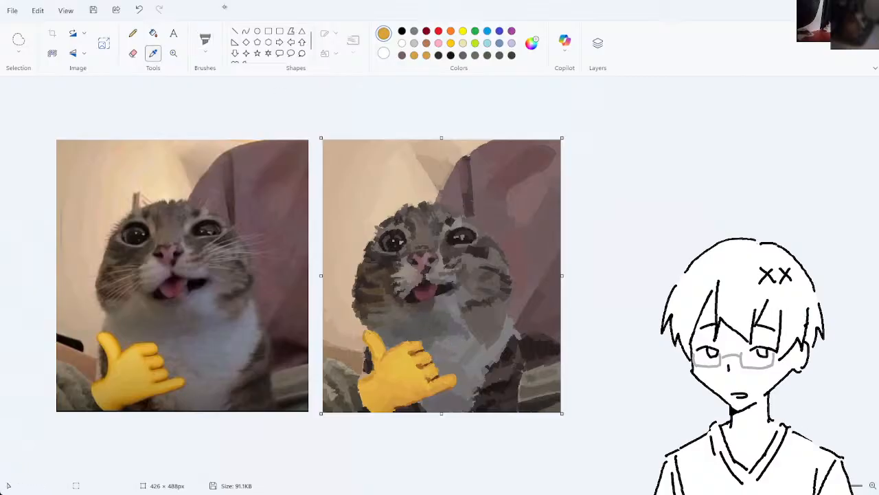
left_click(432, 268)
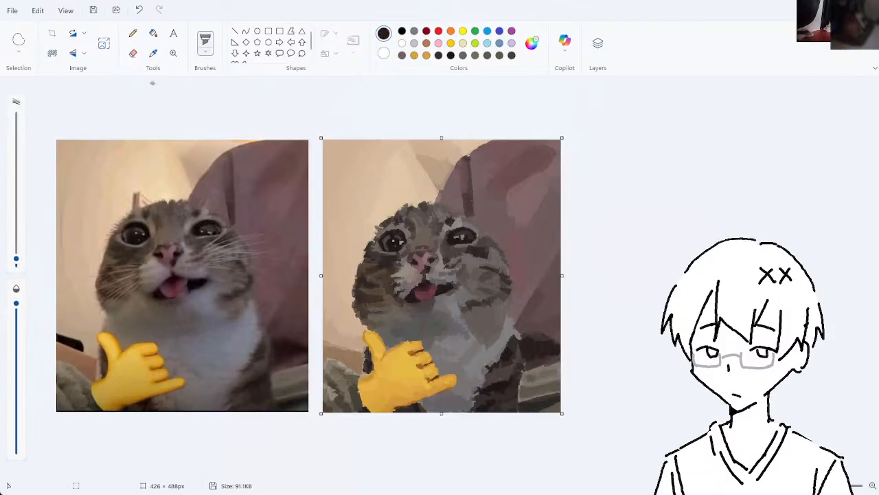
left_click(153, 54)
left_click(488, 366)
left_click(153, 54)
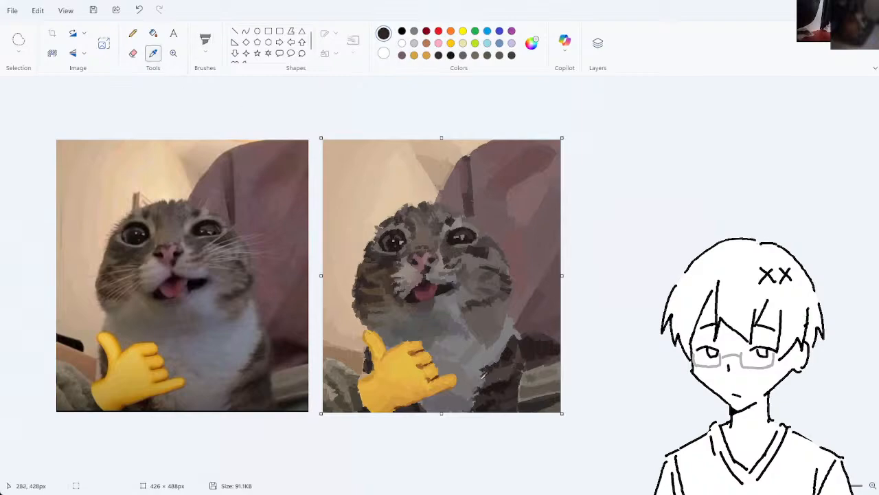
left_click(488, 373)
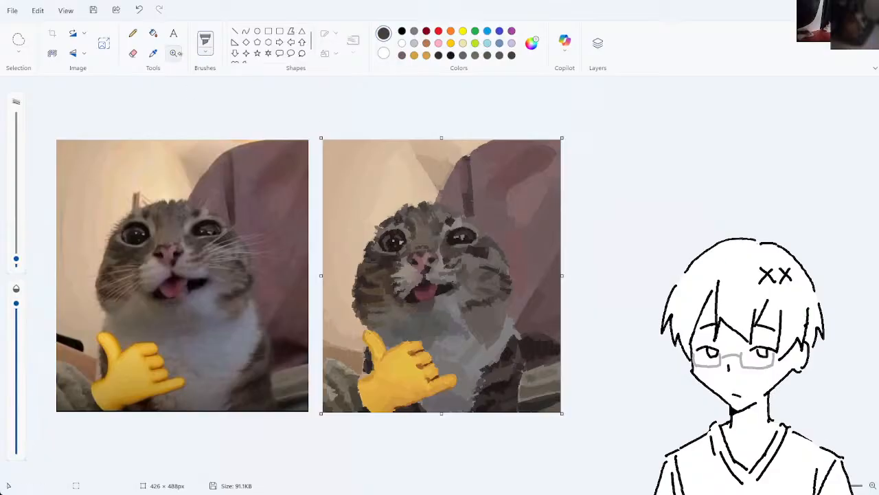
- Enlarge the brush and paint the chest area below the cheek with a sampled mid grey
left_click(153, 54)
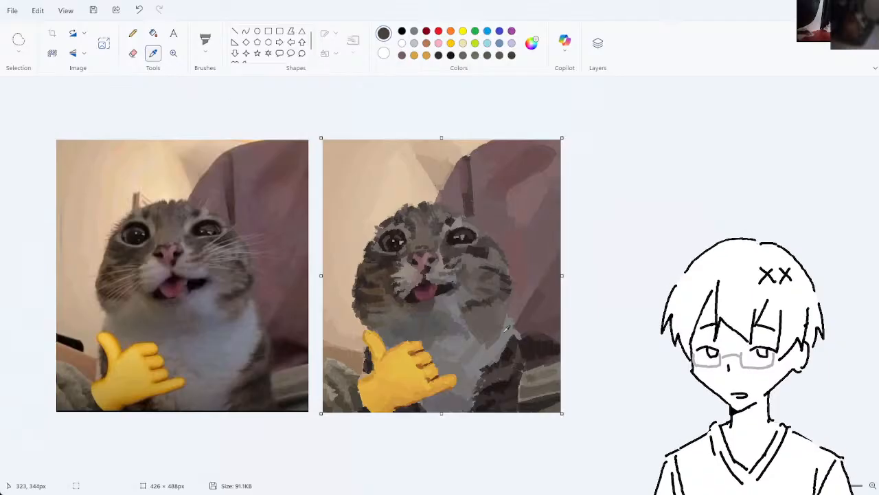
left_click(490, 317)
left_click_drag(15, 260, 16, 233)
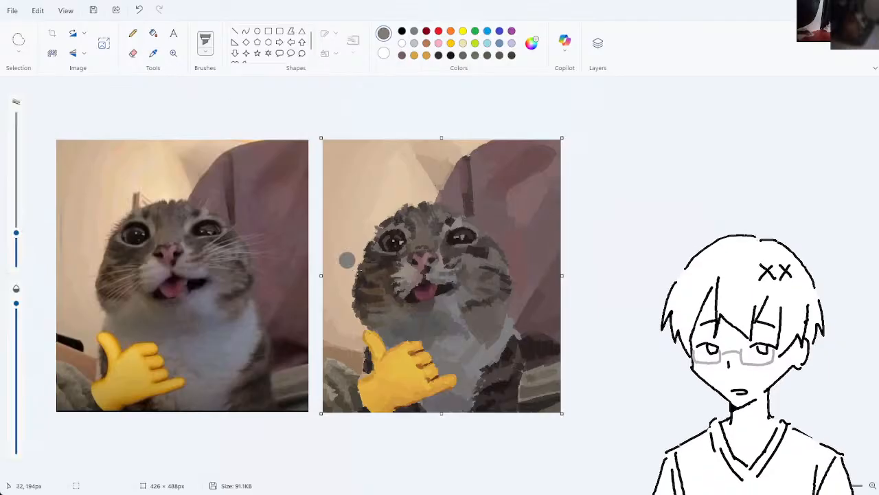
left_click_drag(502, 330, 486, 342)
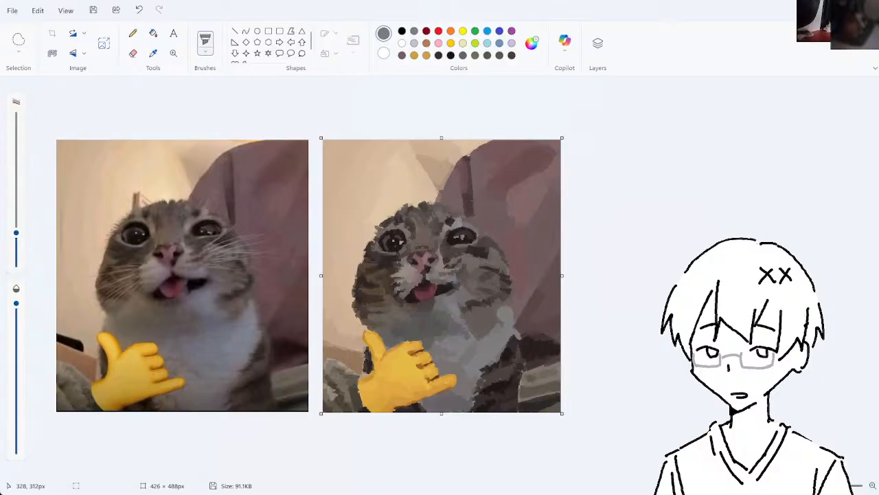
- Sample darker greys from the cheek fur and paint the shadow beneath the cheek with a slightly smaller brush
left_click(153, 54)
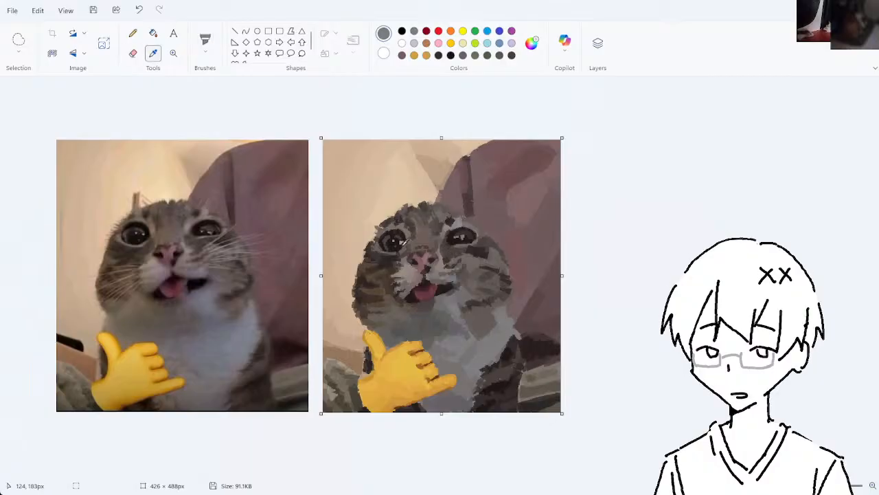
left_click(494, 280)
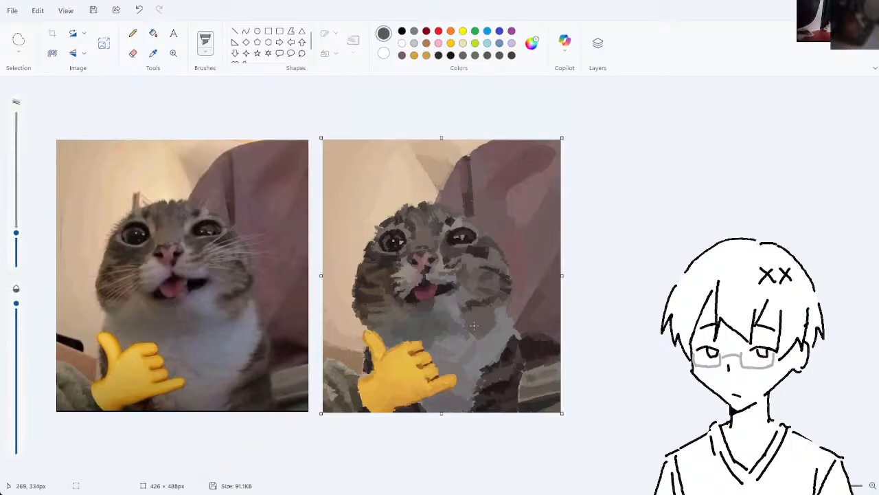
left_click(152, 53)
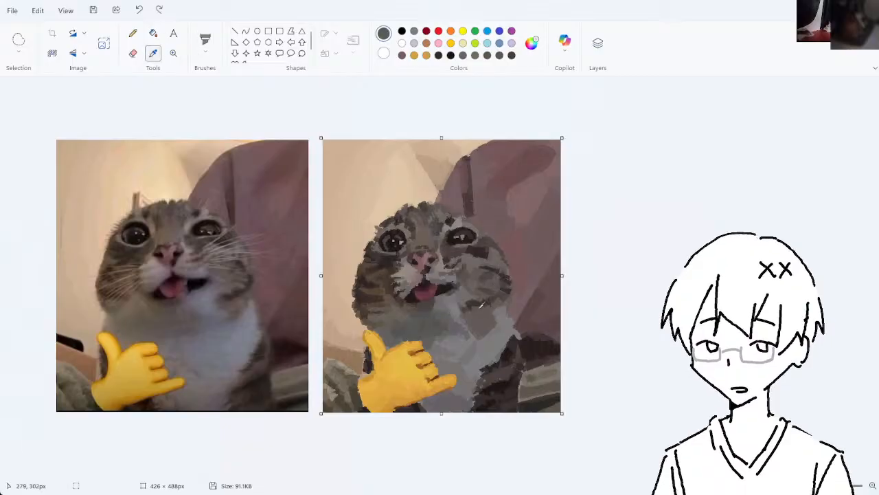
left_click(473, 305)
left_click(465, 315)
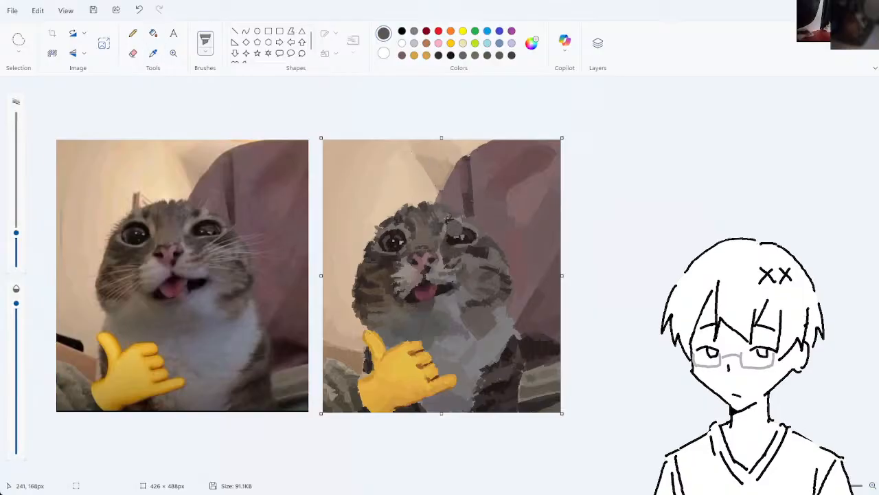
left_click(152, 53)
left_click(18, 239)
left_click_drag(473, 334, 497, 316)
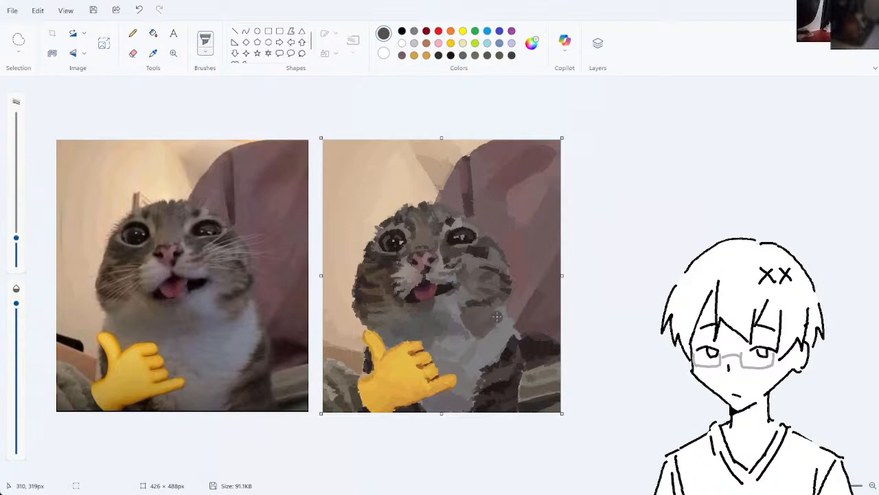
- Blend the shadow beneath the cheek into the chest using greys sampled from the surrounding fur
left_click(153, 54)
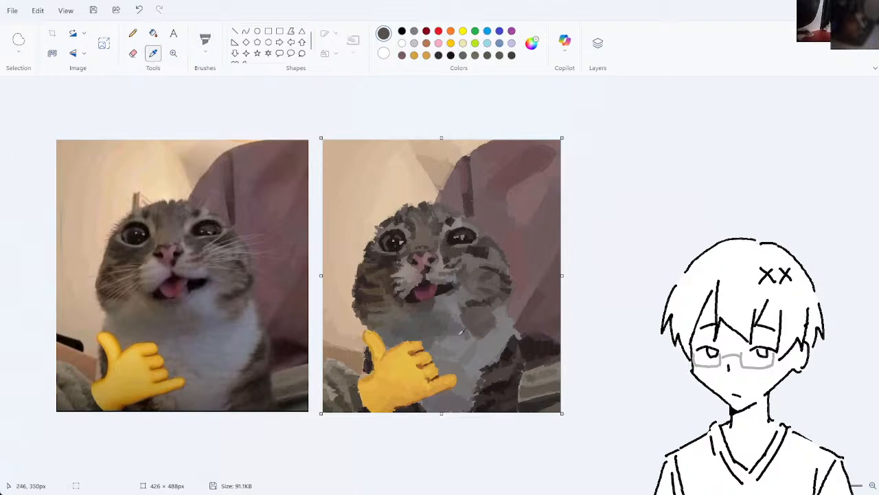
left_click(463, 324)
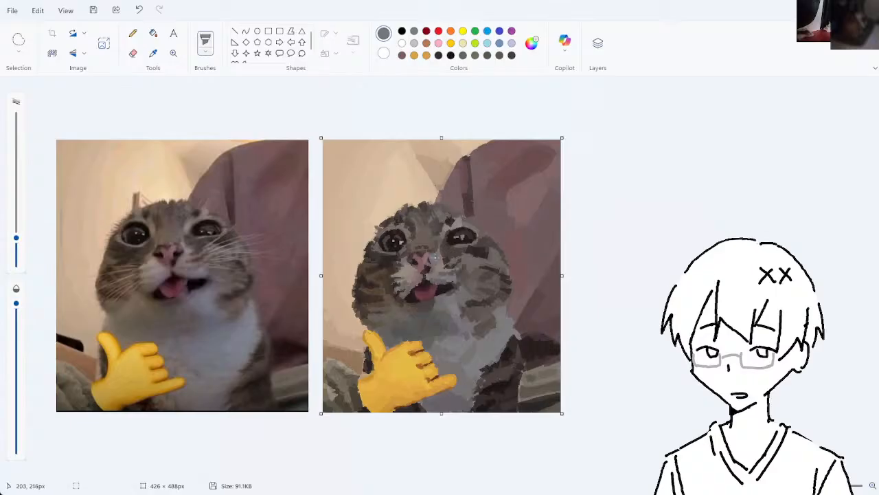
left_click(153, 53)
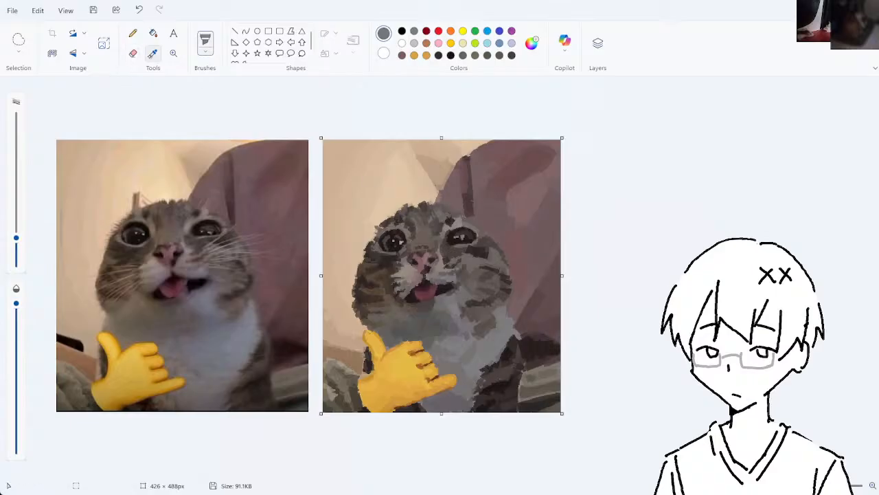
left_click(491, 335)
left_click(153, 52)
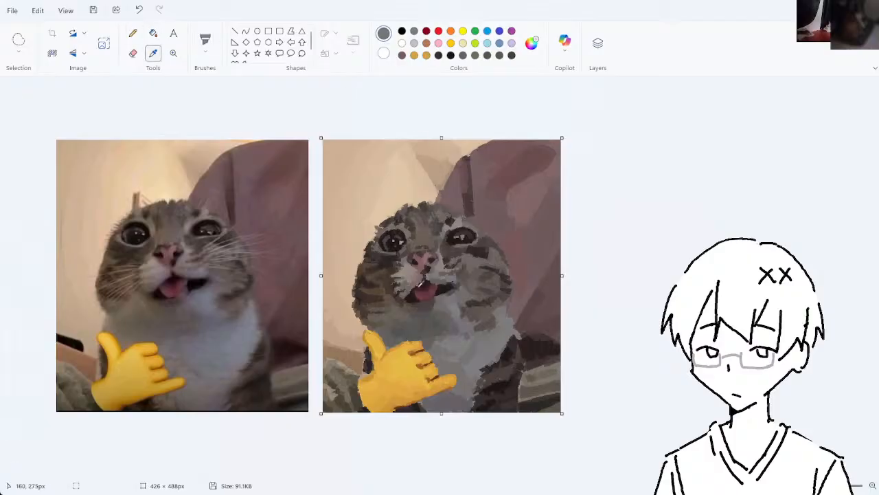
left_click(491, 310)
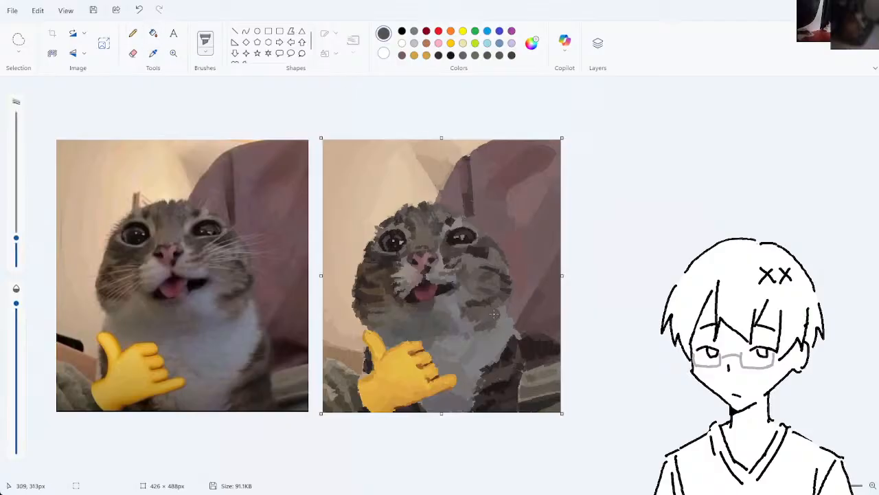
- Reduce the brush size and try grey strokes along the chest's outer edge, undoing the unwanted ones
left_click_drag(17, 238, 17, 247)
key("ctrl+z")
left_click_drag(512, 325, 514, 336)
key("ctrl+z")
- Sample the dark fur colour and paint the outer edge of the cat's flank beside the sofa
left_click(153, 53)
left_click(517, 390)
key("ctrl+z")
left_click_drag(520, 372, 516, 399)
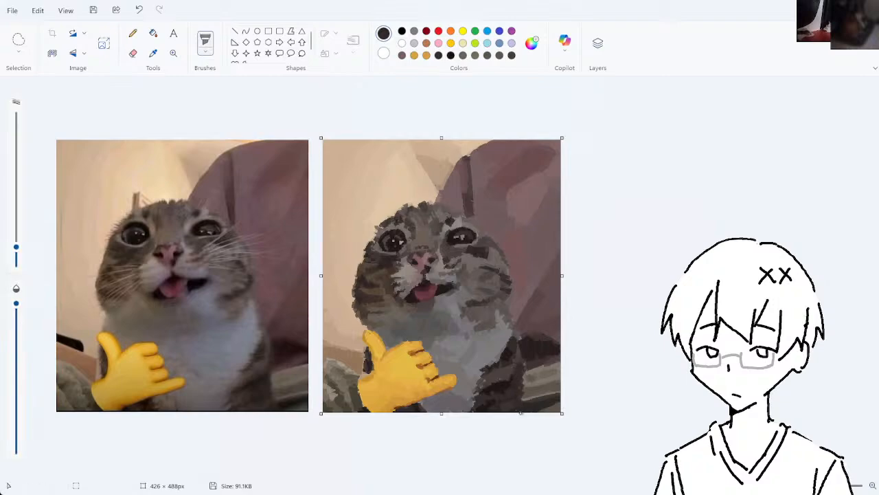
- Enlarge the brush and undo the near-black strokes tried on the cat's flank
left_click(154, 53)
left_click(500, 385)
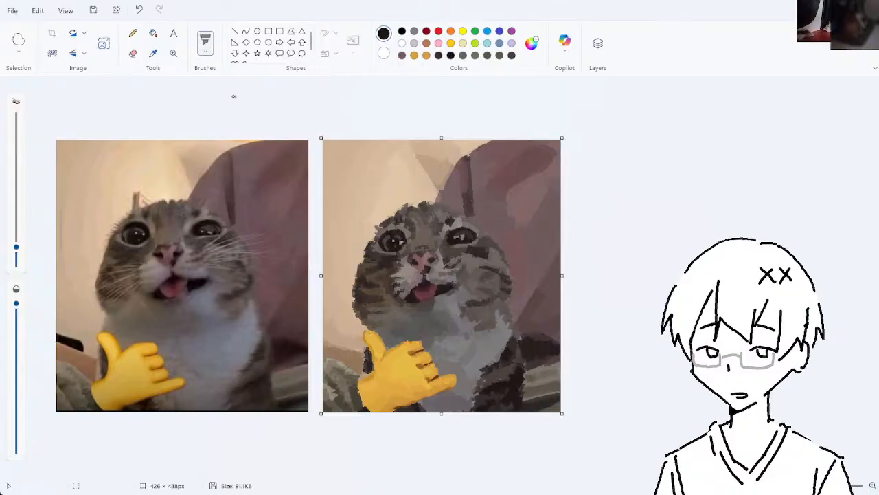
left_click_drag(16, 246, 16, 233)
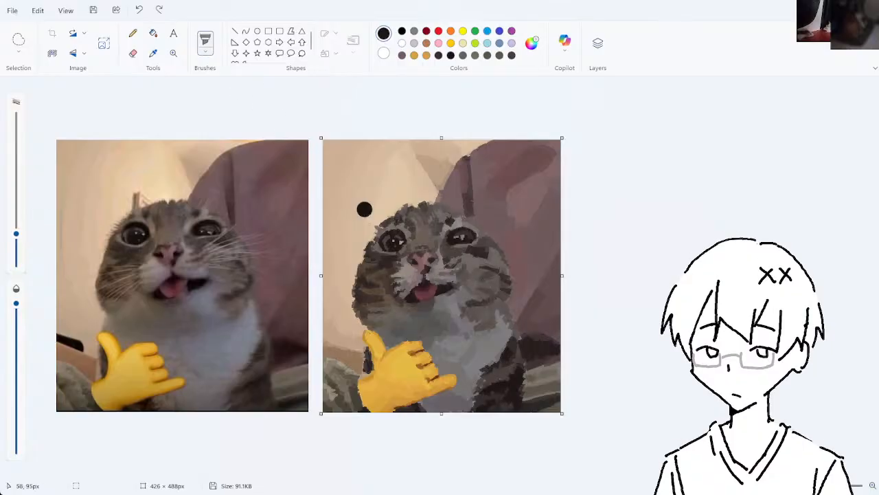
key("ctrl+z")
key("ctrl+z")
key("ctrl+z")
- Sample dark fur colours and paint the lower part of the cat's flank beside the sofa, undoing the unwanted stroke
left_click(153, 53)
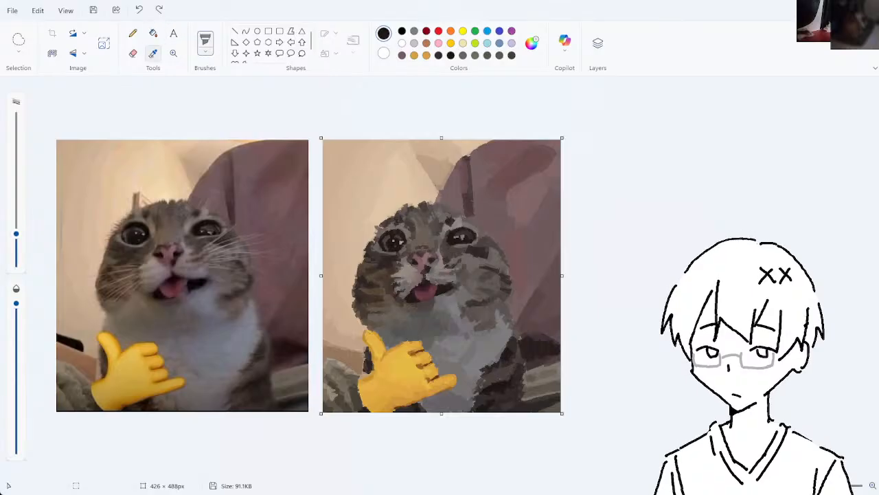
left_click(510, 390)
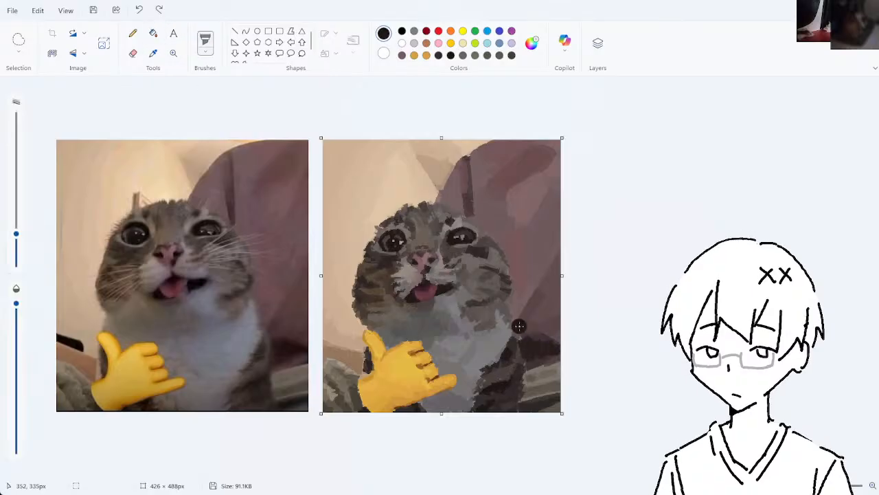
mouse_move(517, 374)
left_mouse_down()
mouse_move(509, 393)
mouse_move(515, 400)
mouse_move(508, 397)
mouse_move(517, 389)
left_mouse_up()
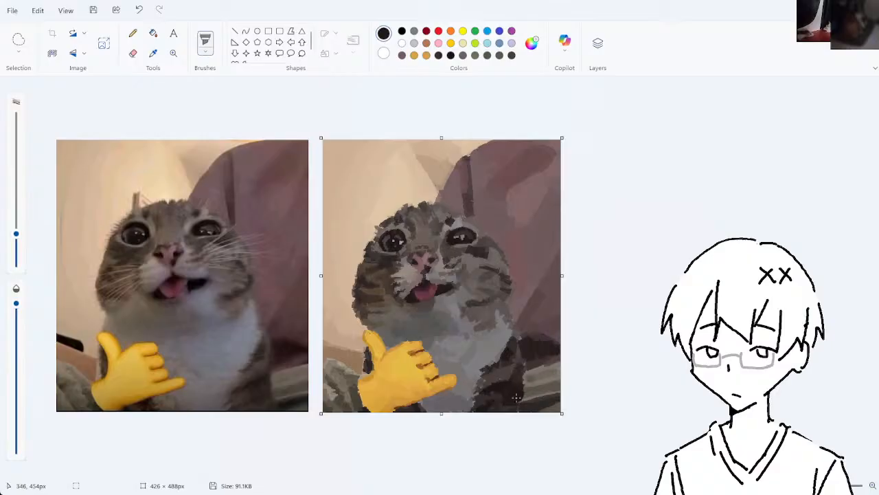
left_click(154, 53)
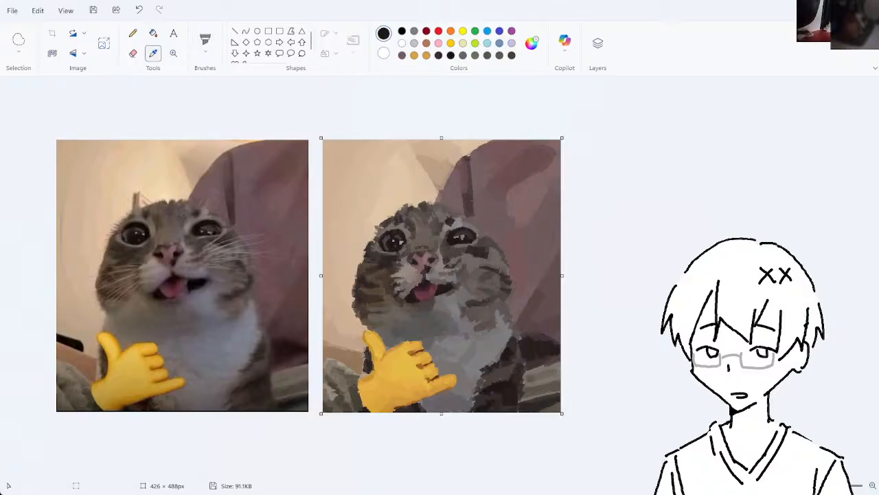
left_click(507, 399)
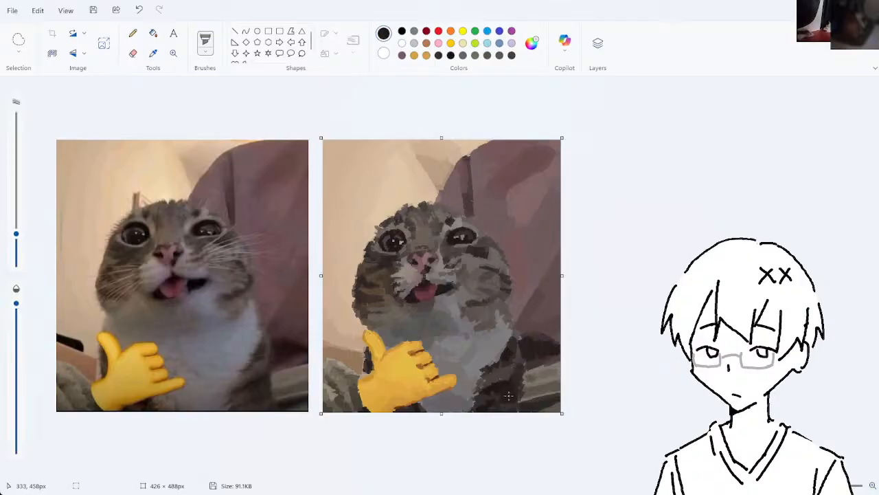
left_click(153, 53)
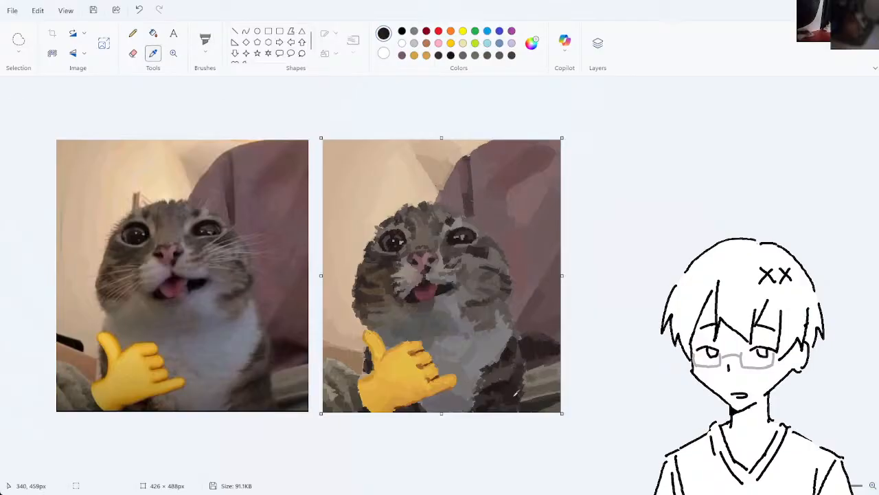
left_click(514, 398)
mouse_move(507, 397)
left_mouse_down()
mouse_move(515, 406)
mouse_move(517, 373)
mouse_move(522, 402)
left_mouse_up()
key("ctrl+z")
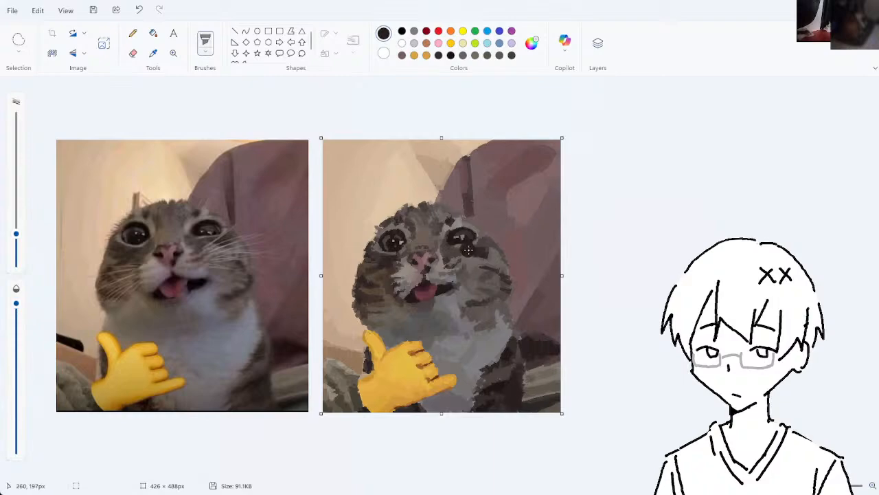
- Rework the bottom of the cat's flank with sampled dark greys, undoing the strokes that do not fit
left_click(154, 54)
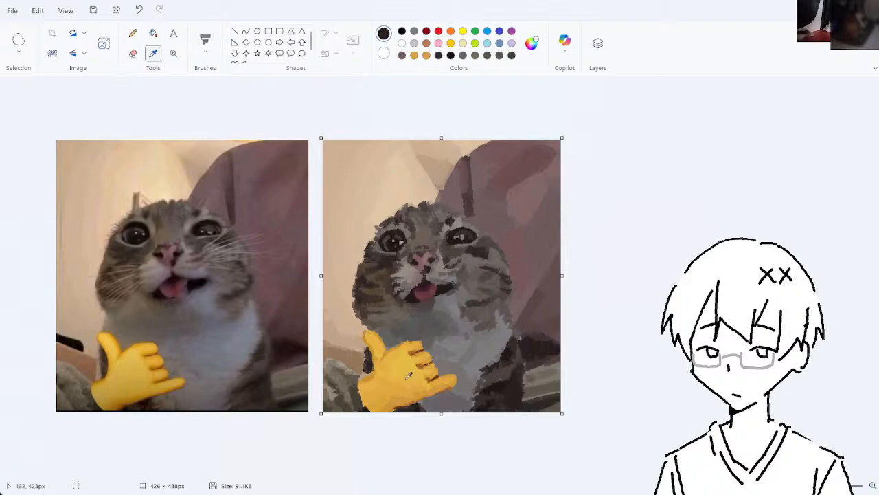
left_click(505, 405)
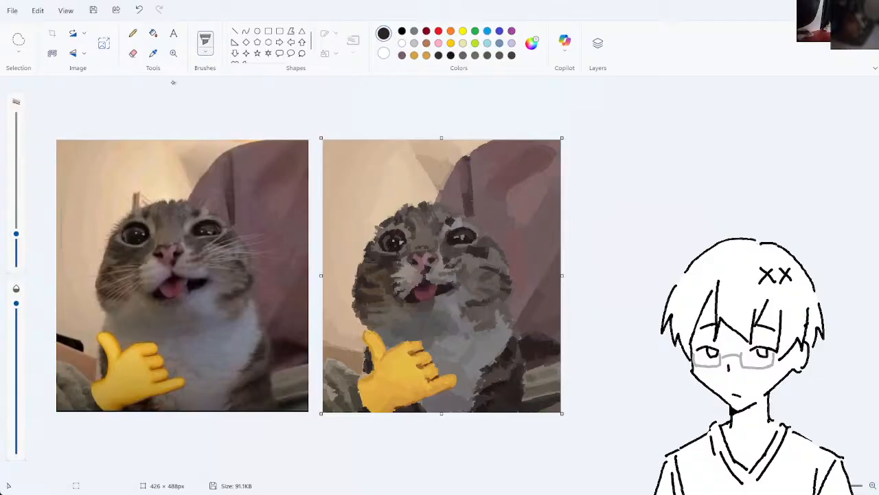
left_click(153, 53)
left_click(510, 404)
key("ctrl+z")
left_click(495, 406)
left_click(153, 53)
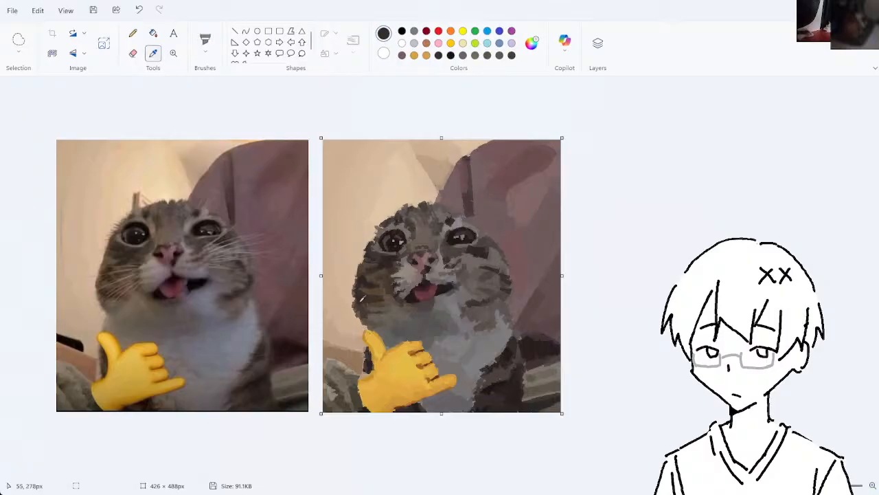
left_click(511, 380)
key("ctrl+z")
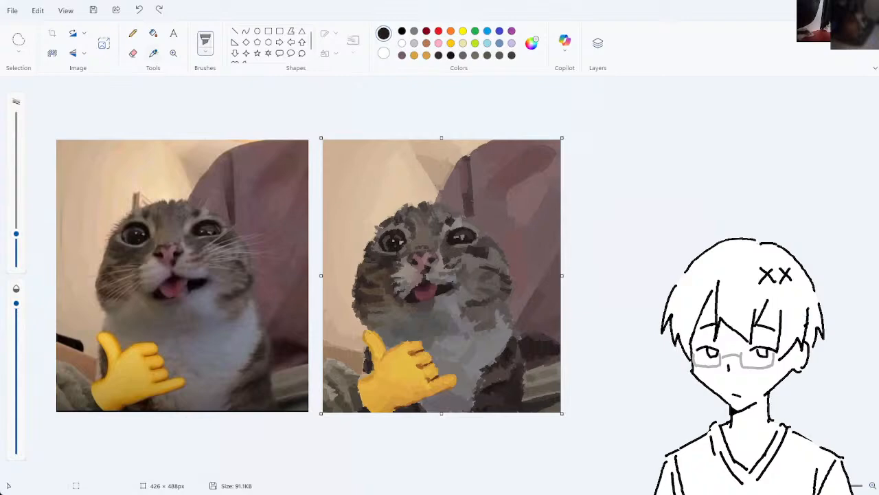
- Reduce the brush size and add sampled dark fur strokes to the middle of the flank, undoing the misplaced ones
left_click(153, 53)
left_click(514, 379)
left_click_drag(505, 380, 496, 380)
key("ctrl+z")
left_click(154, 53)
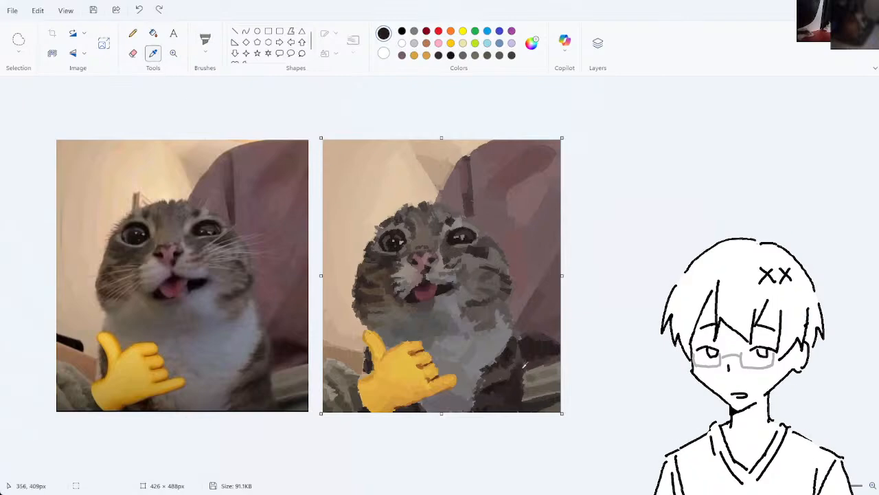
left_click(502, 378)
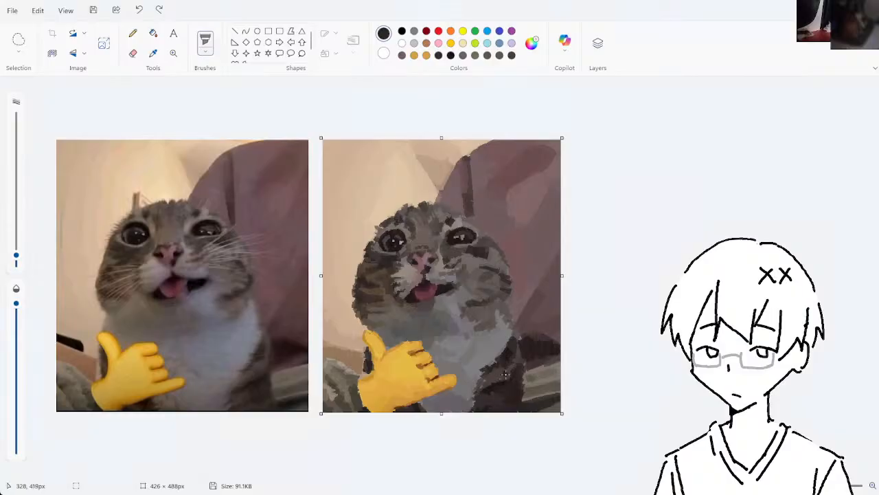
left_click_drag(506, 374, 500, 382)
left_click(152, 53)
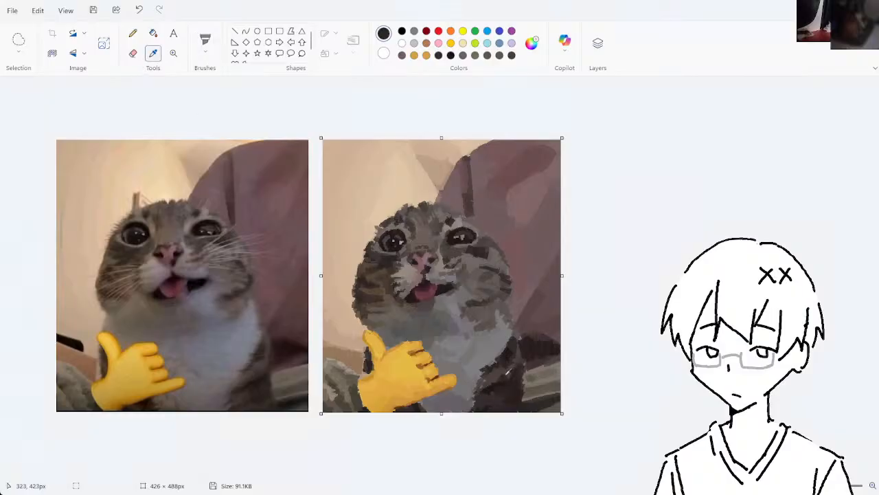
left_click(525, 355)
key("ctrl+z")
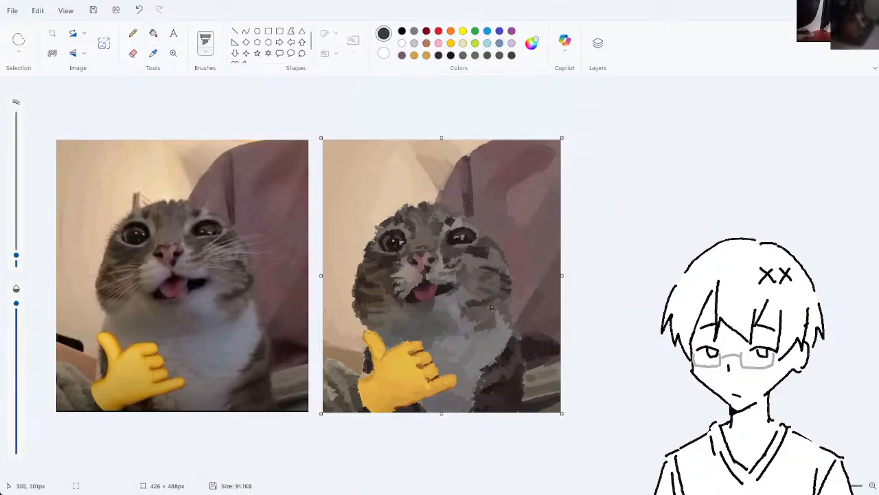
- Touch up the fur below the cheek and the chest's upper edge with greys sampled nearby, undoing unwanted strokes
left_click(152, 53)
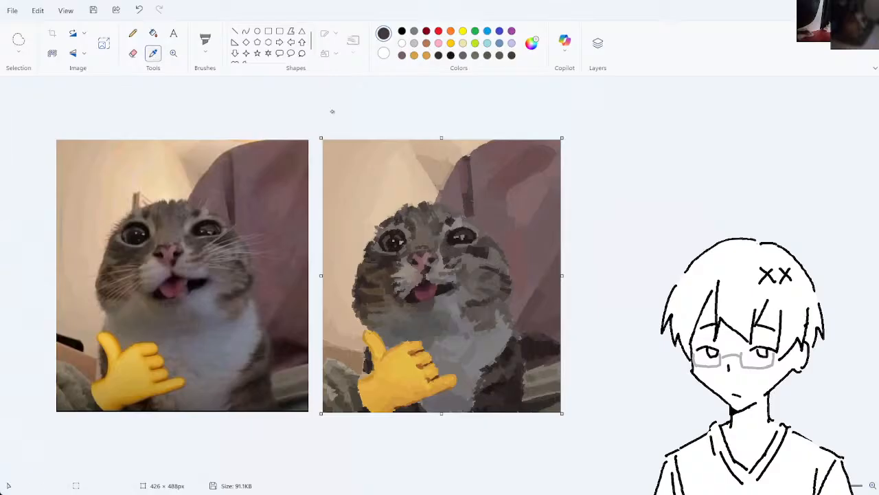
left_click(479, 297)
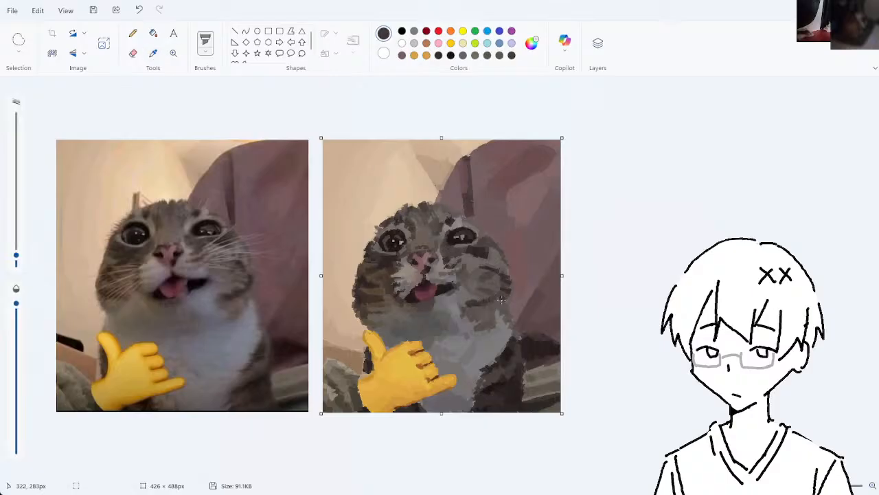
key("ctrl+z")
left_click(153, 53)
left_click(501, 302)
key("ctrl+z")
left_click(153, 53)
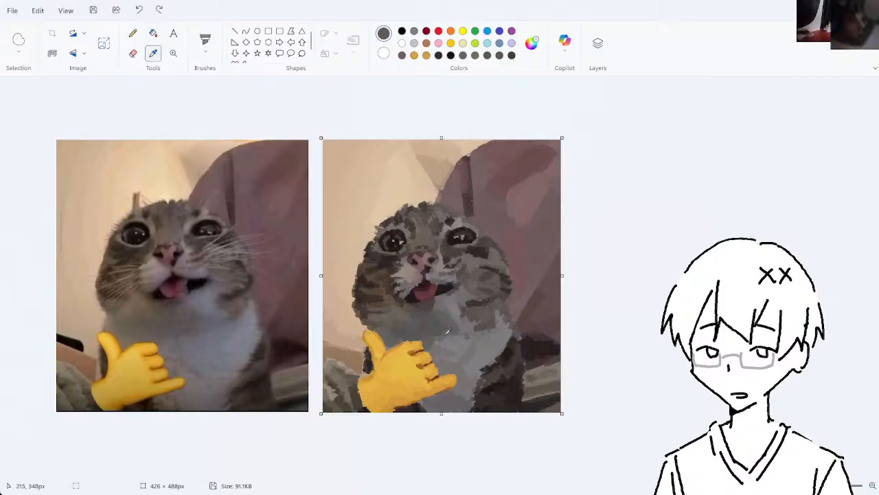
left_click(500, 307)
left_click(504, 331)
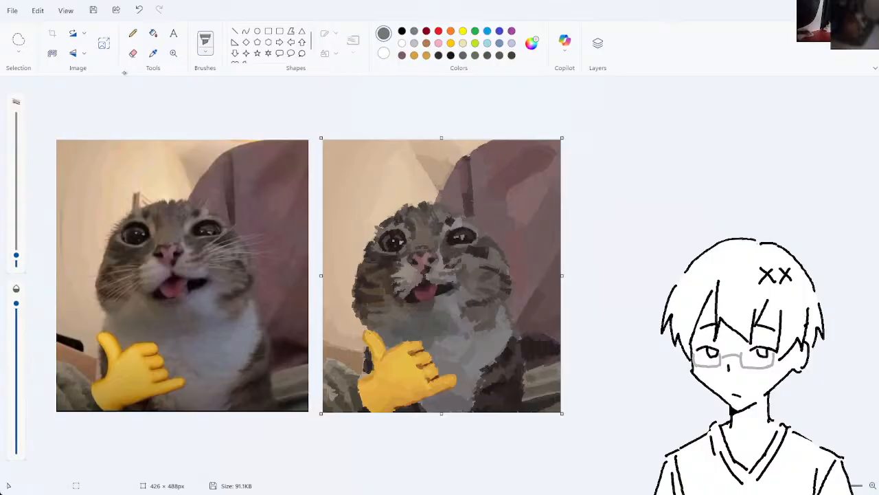
- Try sampled dark strokes beside the hand's thumb and along the canvas's bottom edge, undoing the unwanted ones
left_click(152, 53)
left_click(371, 362)
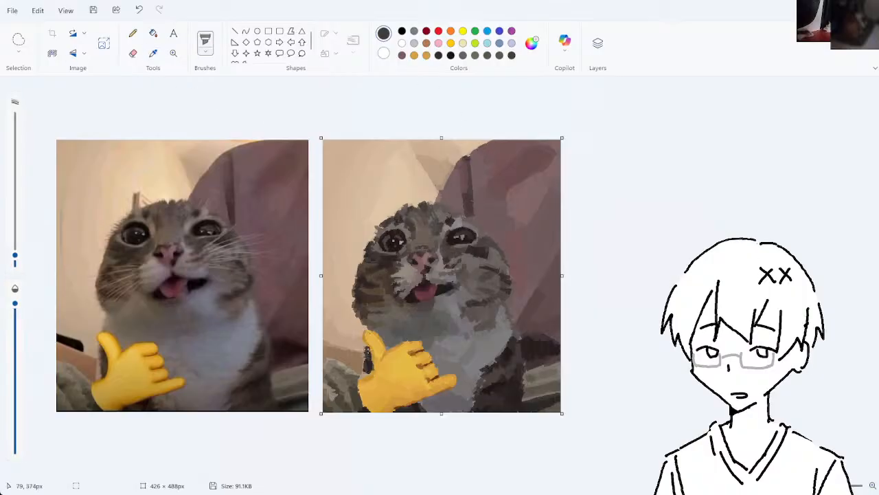
left_click(152, 53)
key("ctrl+z")
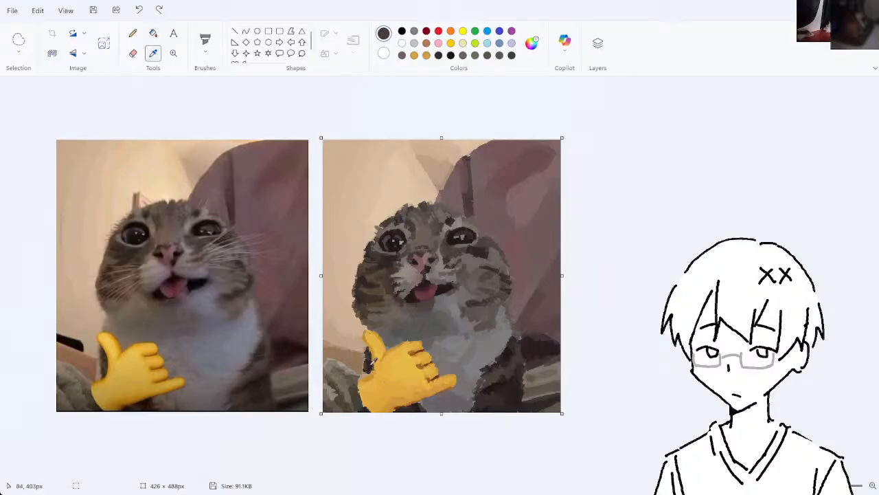
left_click(372, 361)
key("ctrl+z")
left_click_drag(372, 368, 364, 372)
key("ctrl+z")
key("ctrl+z")
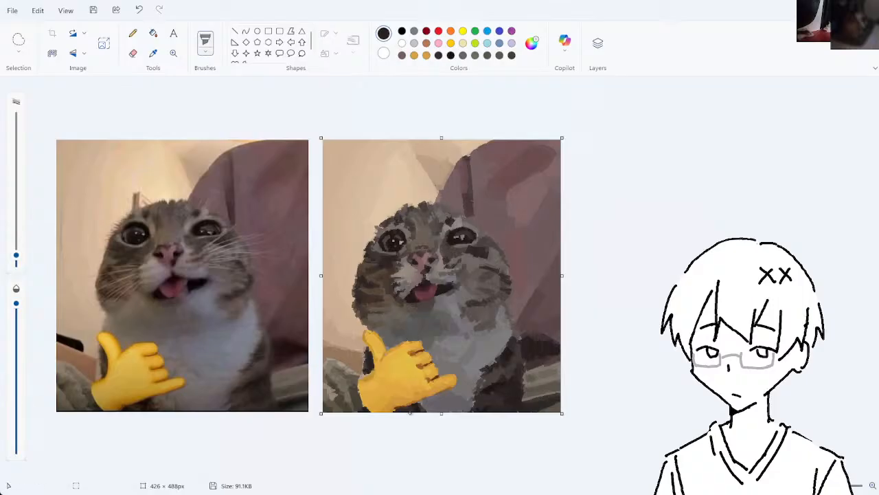
left_click_drag(405, 407, 362, 408)
key("ctrl+z")
key("ctrl+z")
- Paint the background arm beside the hand's thumb with sampled browns, enlarging the brush and undoing strokes that stray
left_click(153, 53)
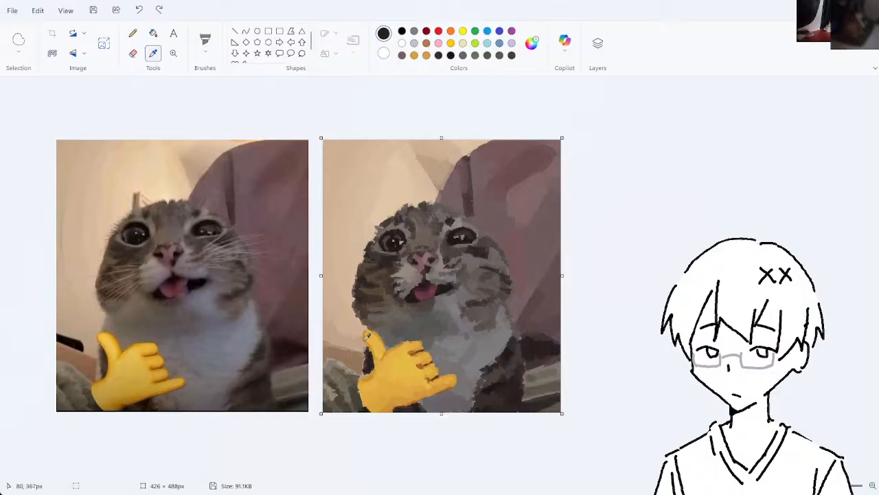
left_click(341, 338)
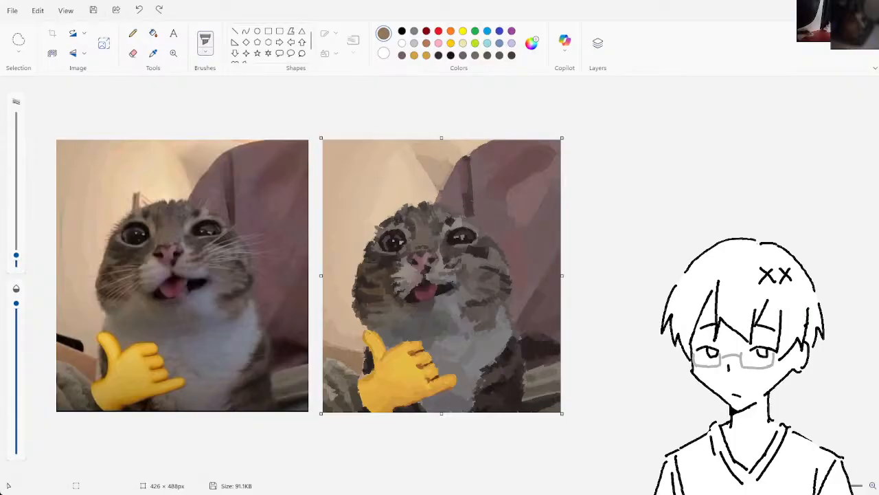
left_click_drag(352, 353, 336, 347)
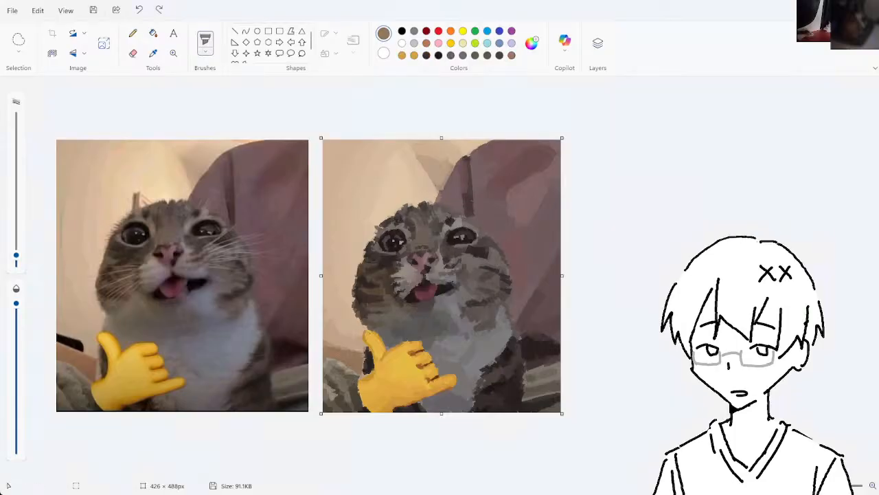
left_click_drag(16, 255, 17, 242)
left_click_drag(329, 340, 327, 347)
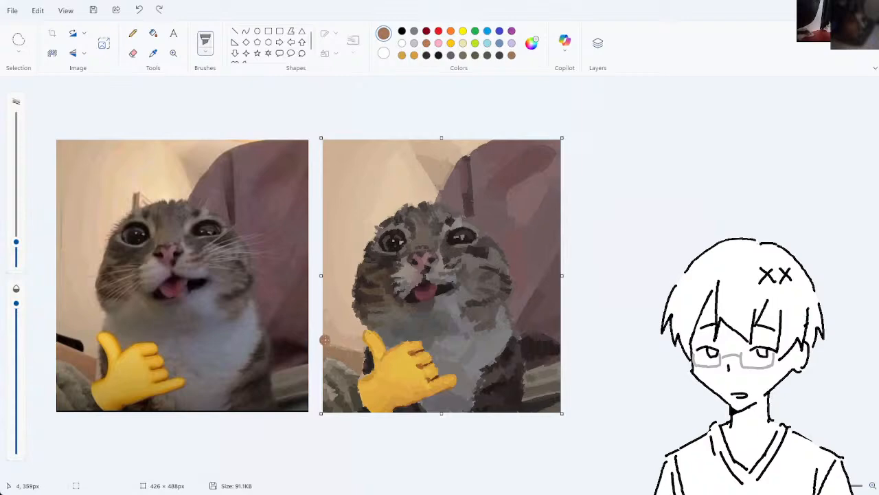
key("ctrl+z")
left_click_drag(324, 351, 336, 345)
key("ctrl+z")
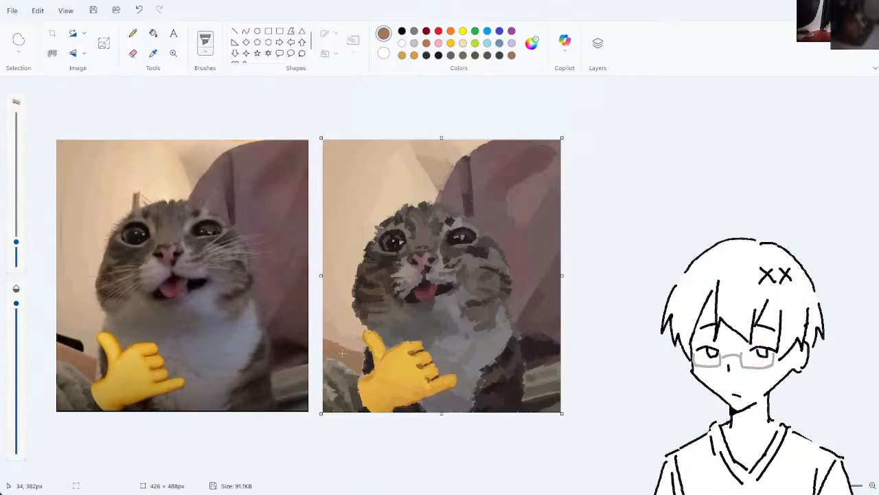
left_click_drag(342, 349, 347, 352)
- Reduce the brush size and paint the black object above the background arm at the canvas's edge, undoing excess strokes
left_click(154, 54)
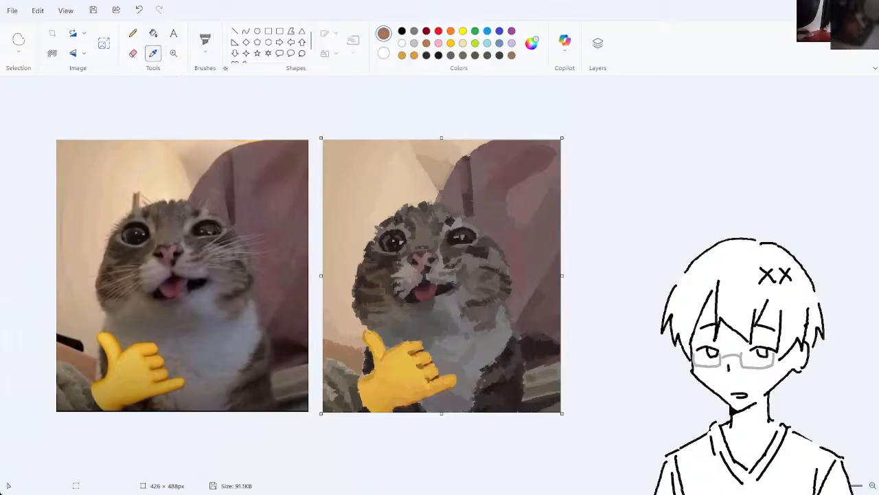
left_click(373, 353)
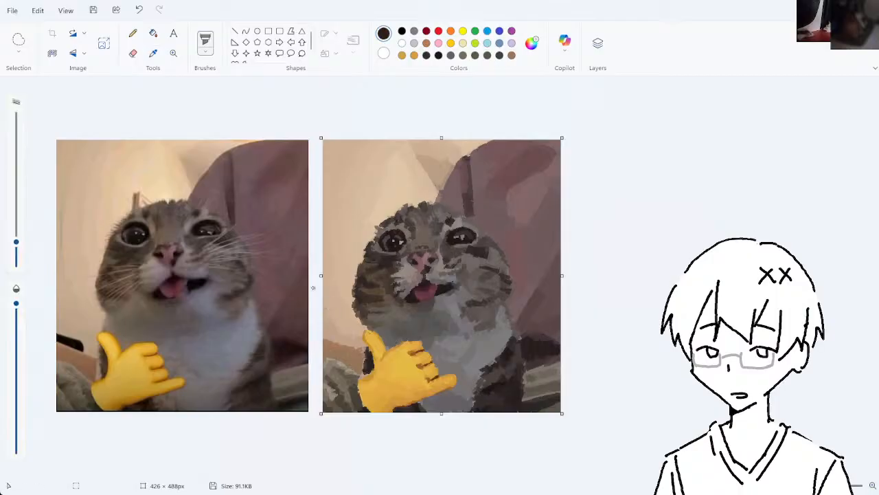
left_click_drag(16, 241, 17, 249)
key("ctrl+z")
left_click_drag(17, 249, 15, 258)
mouse_move(347, 343)
left_mouse_down()
mouse_move(324, 326)
mouse_move(324, 337)
mouse_move(335, 334)
left_mouse_up()
key("ctrl+z")
key("ctrl+z")
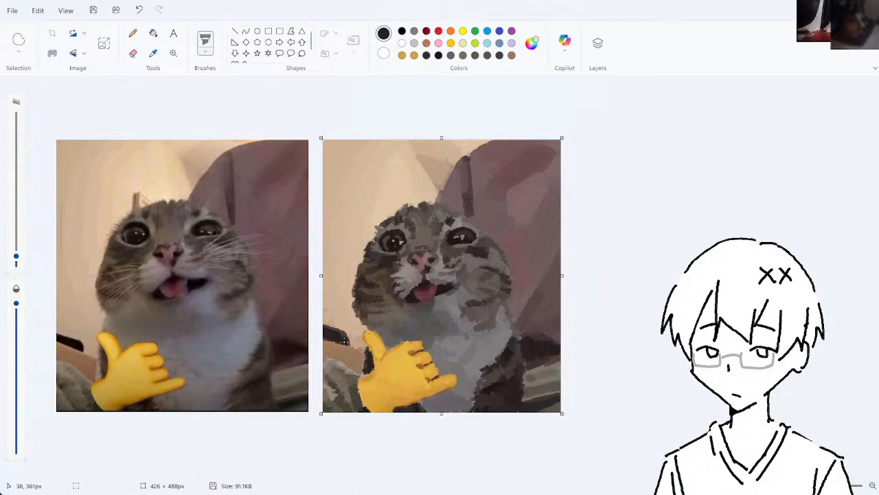
- Try sampled brown strokes along the edge between the blanket and the background arm beside the hand, undoing them
left_click(153, 53)
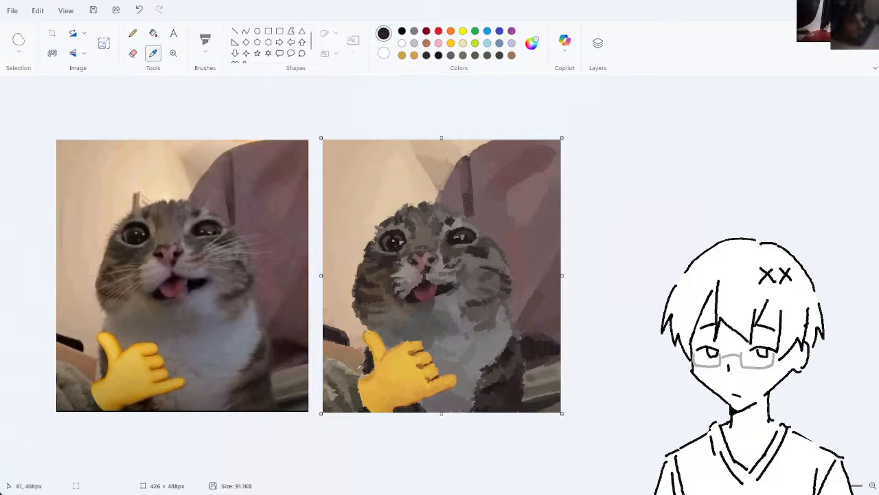
left_click(357, 369)
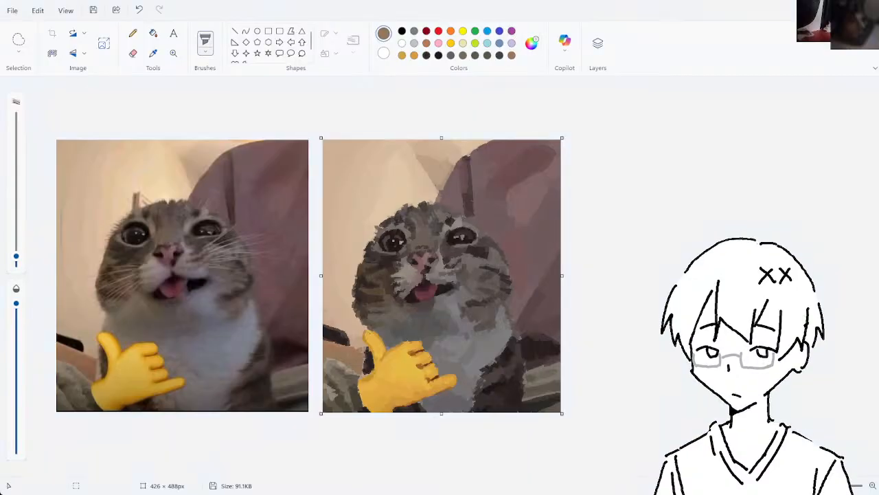
key("Return")
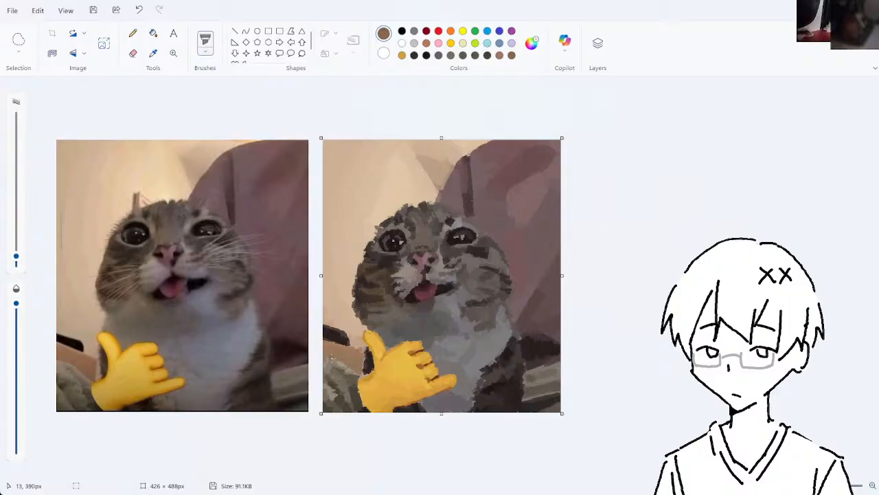
key("ctrl+z")
left_click_drag(330, 357, 358, 371)
key("ctrl+z")
key("ctrl+z")
- Touch up the background arm beside the hand's thumb with sampled browns and tans, undoing the unwanted stroke
left_click(153, 53)
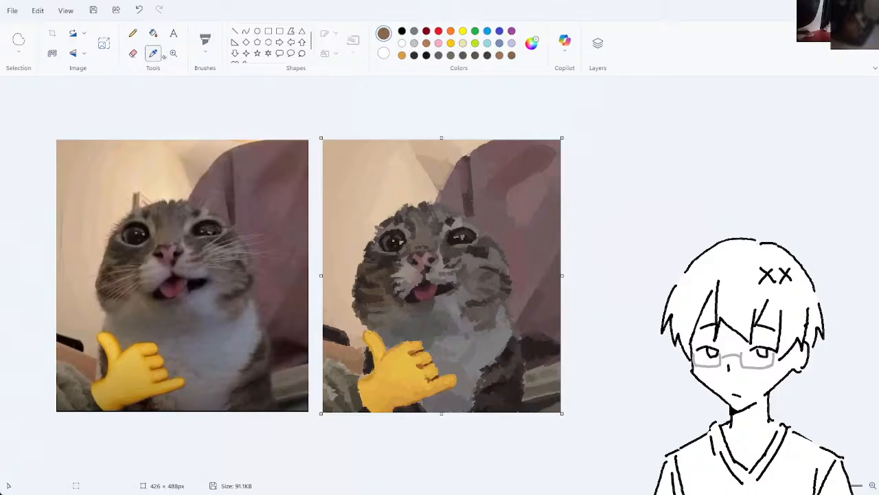
left_click(370, 344)
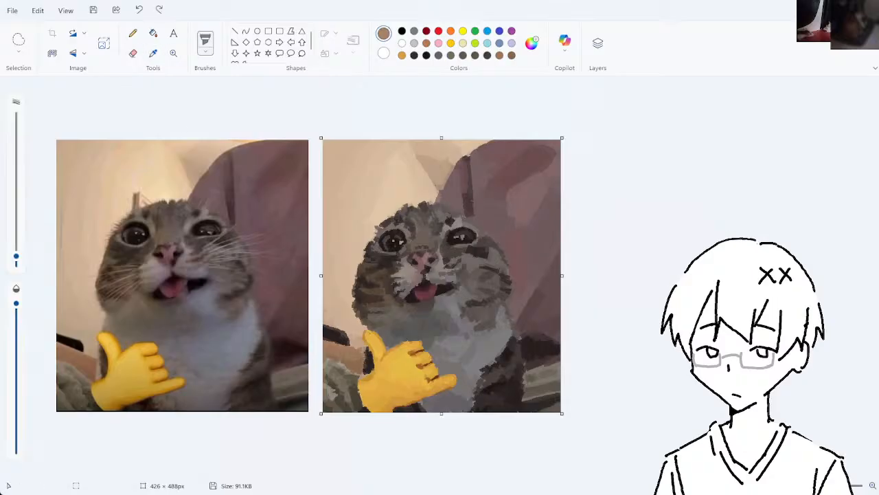
left_click(153, 53)
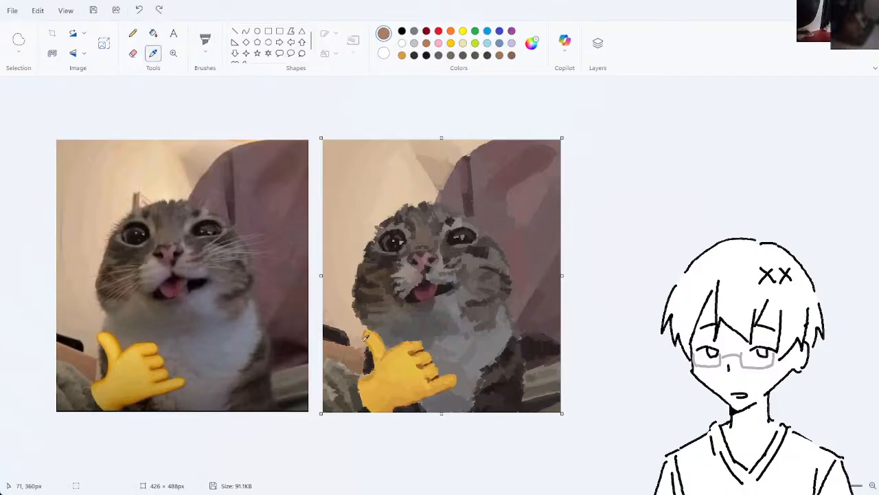
left_click(366, 347)
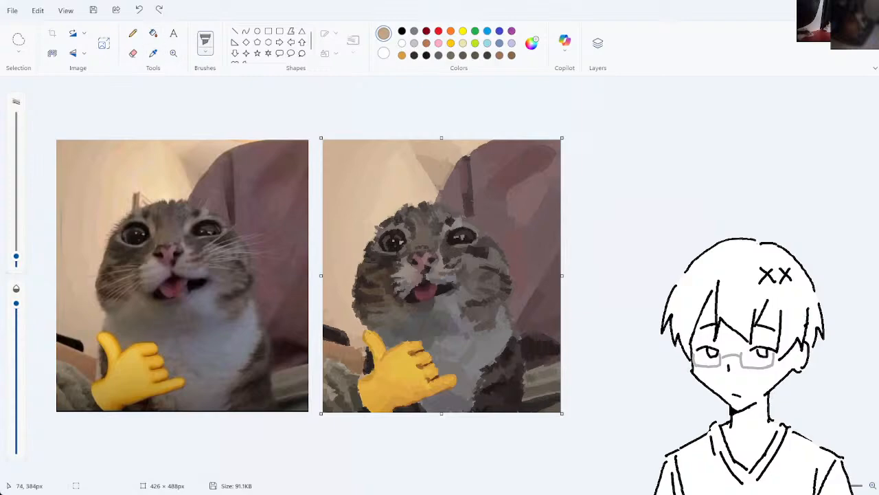
left_click(153, 55)
left_click(360, 358)
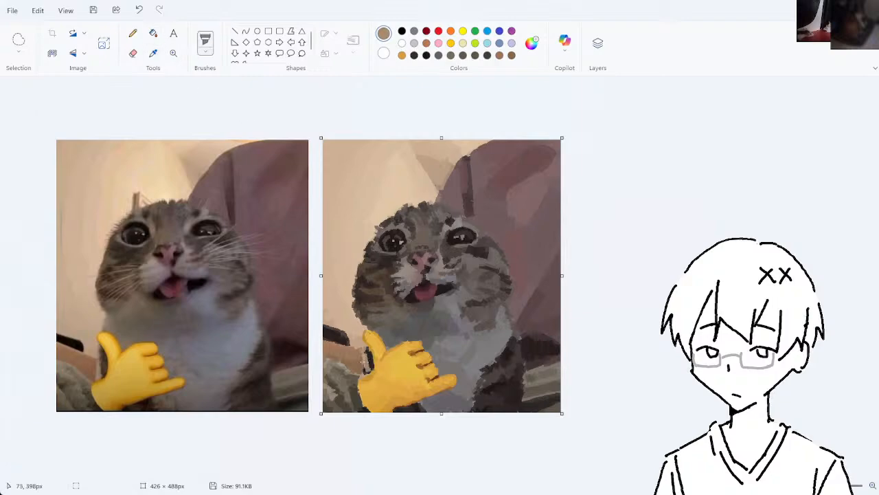
key("ctrl+z")
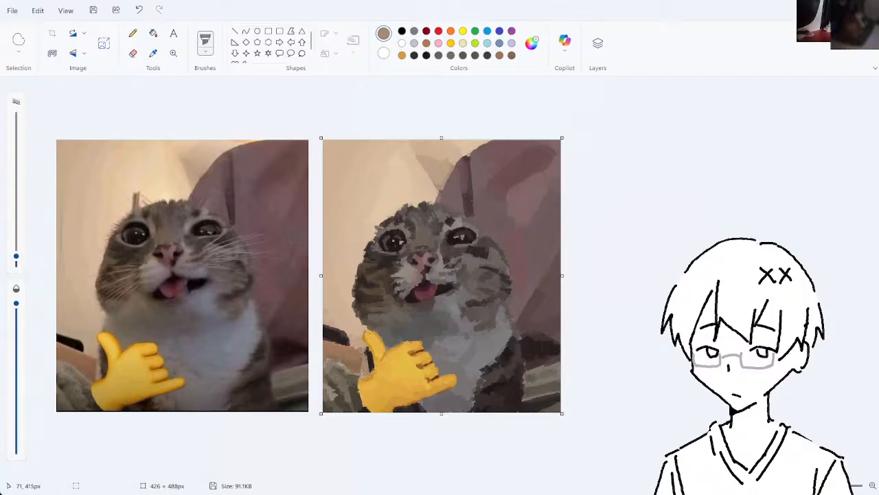
- Try sampled dark and brown strokes between the thumb and the background arm, undoing each attempt
left_click(153, 54)
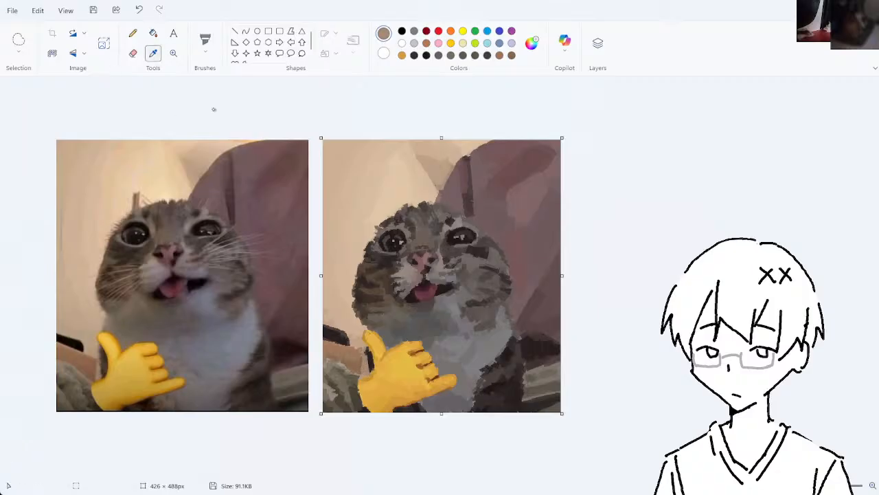
left_click(369, 340)
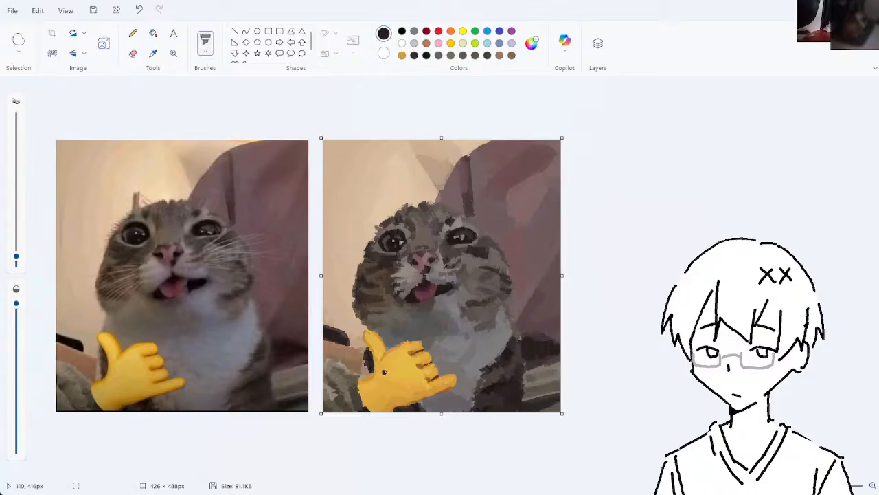
key("ctrl+z")
left_click_drag(368, 352, 371, 370)
key("ctrl+z")
left_click(154, 53)
left_click(360, 369)
key("ctrl+z")
left_click_drag(358, 372, 361, 367)
key("ctrl+z")
- Paint the dark gap beside the hand's thumb and trim its edge against the arm with a sampled tan
left_click(153, 53)
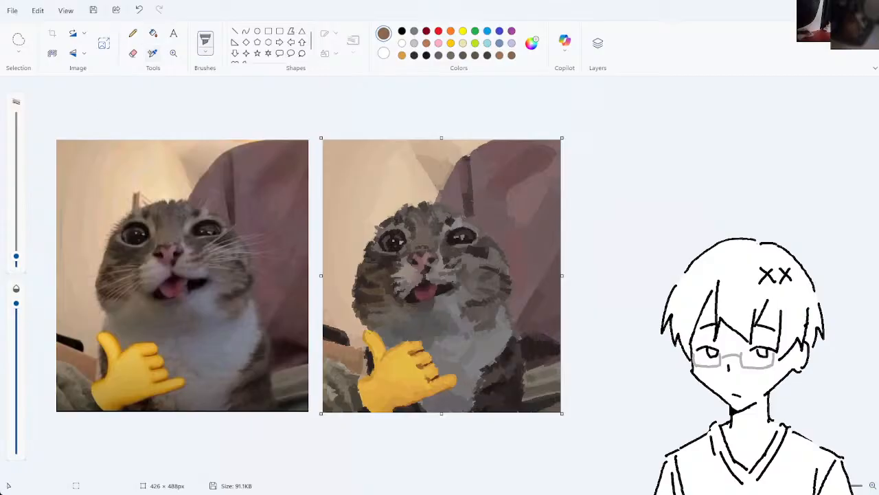
left_click(447, 377)
left_click(153, 53)
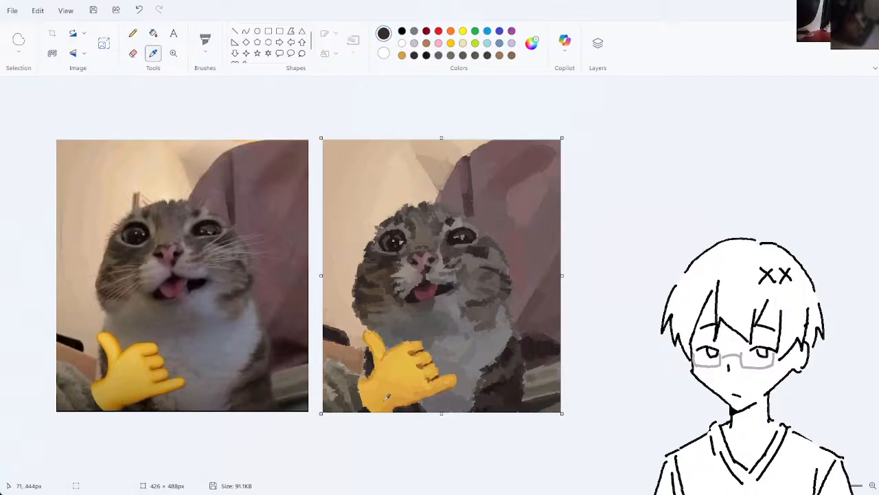
left_click(367, 358)
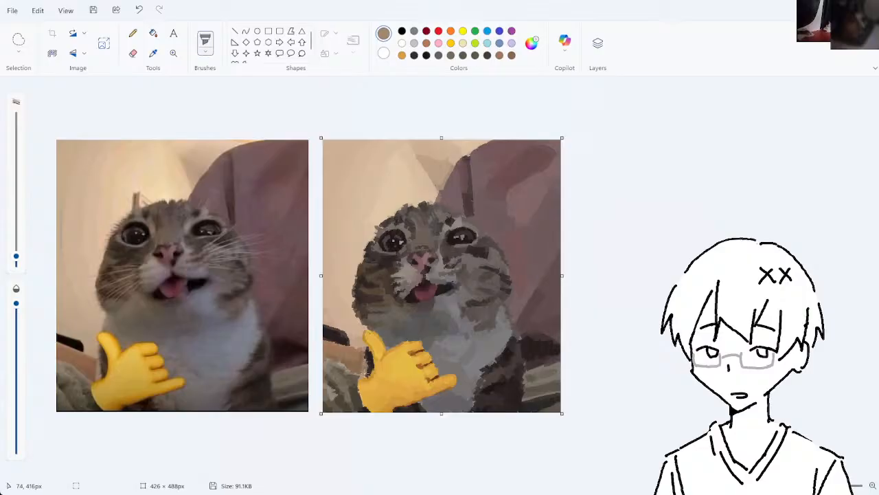
left_click(153, 53)
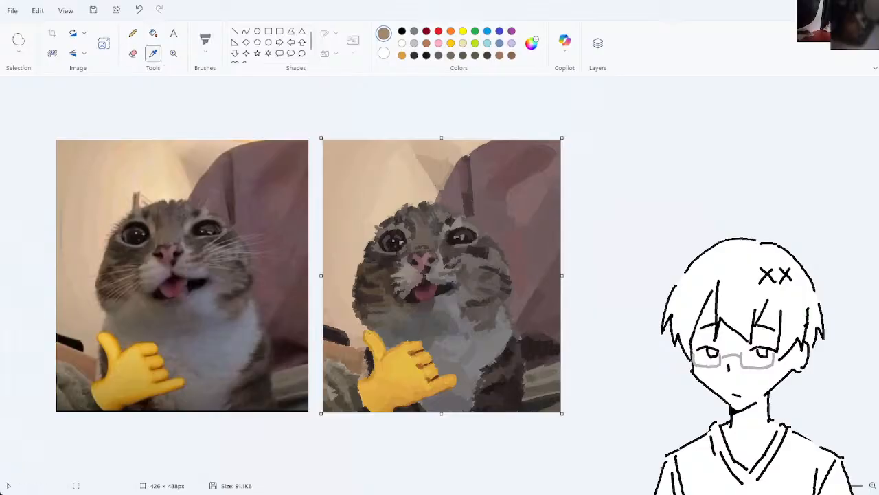
- Try a dark brown stroke at the thumb and darker orange shading at the hand's base, undoing both
left_click(365, 305)
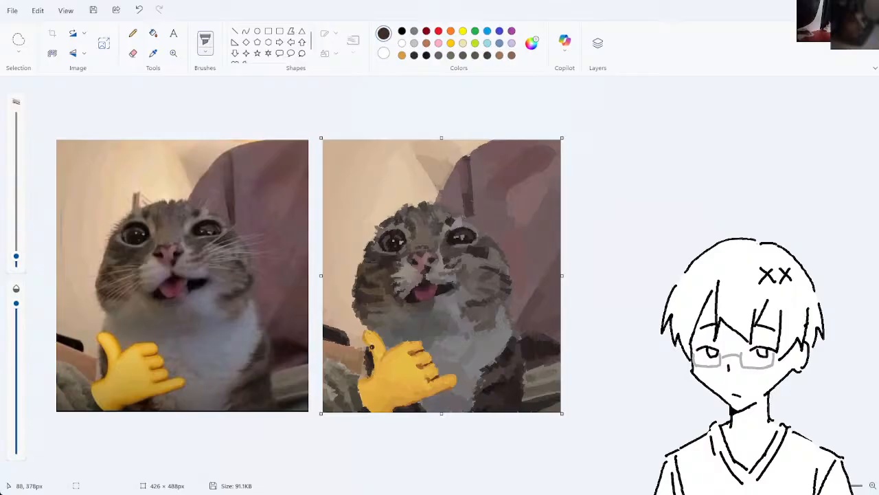
key("ctrl+z")
left_click(153, 53)
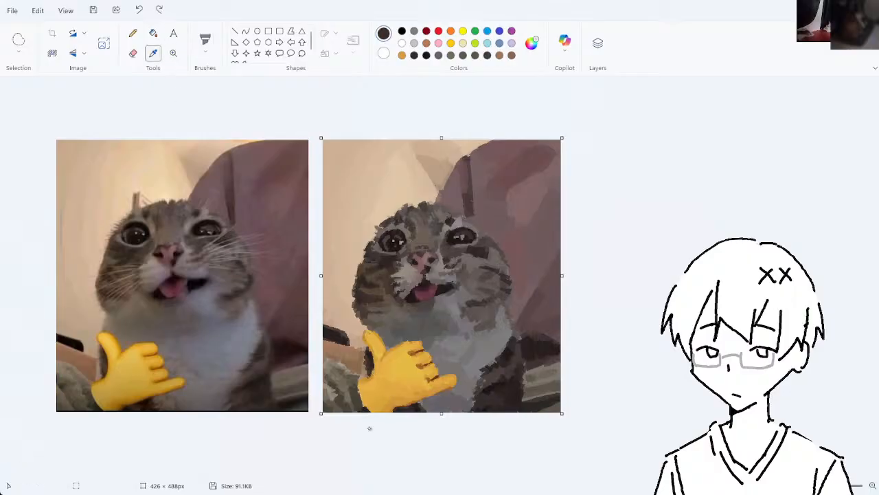
left_click(413, 402)
left_click_drag(384, 395, 388, 404)
key("ctrl+z")
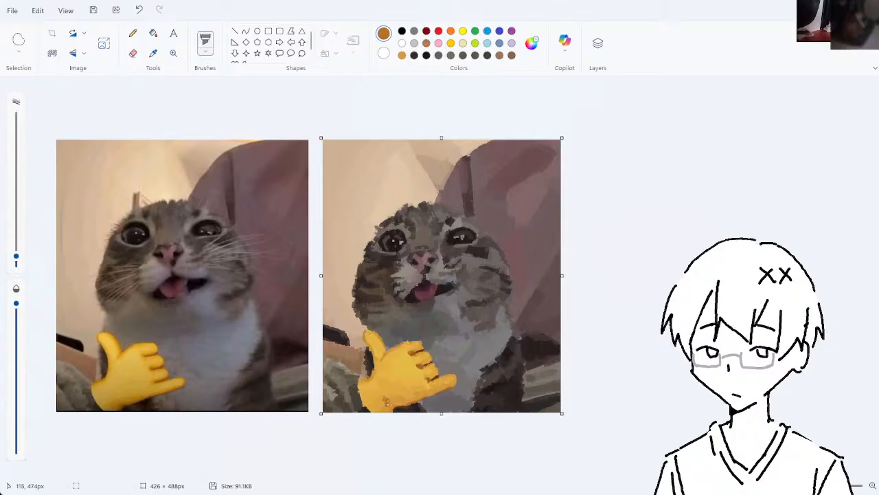
key("ctrl+z")
- Touch up the hand with its sampled orange-yellow and try dark strokes sampled from the flank beside the thumb
left_click(153, 53)
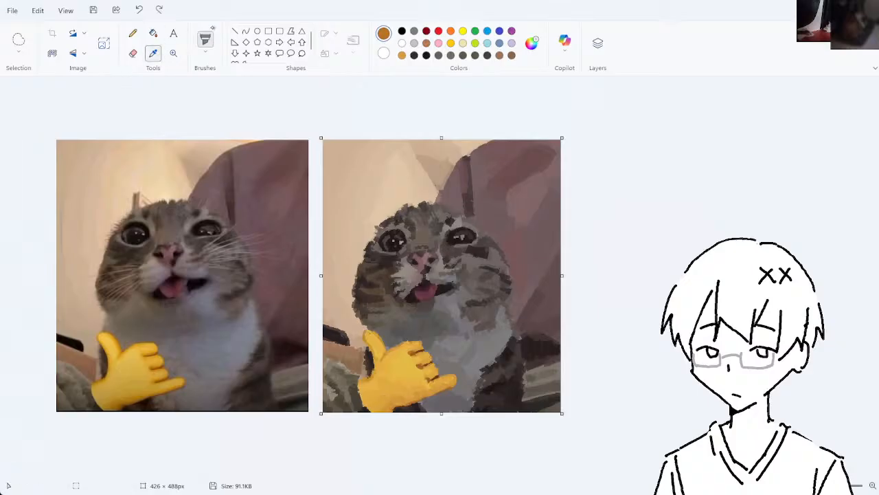
left_click(381, 390)
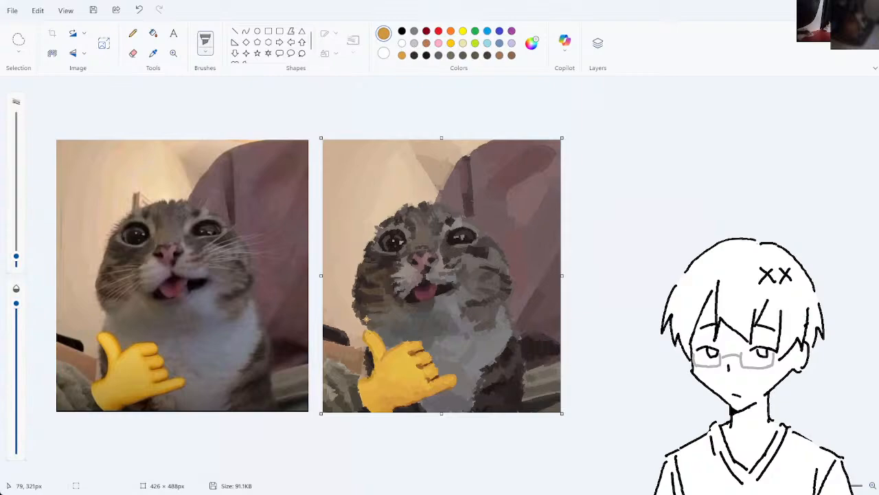
left_click(153, 53)
left_click(486, 396)
key("ctrl+z")
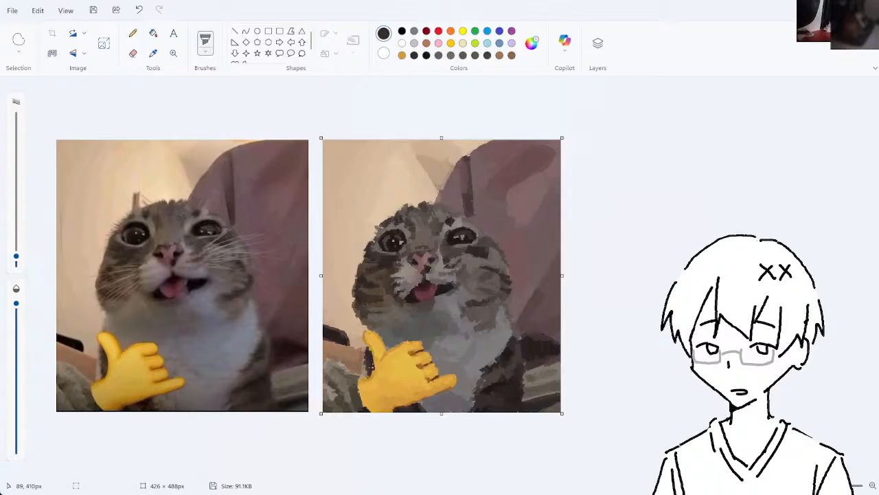
- Try a dark grey sampled from the flank beside the thumb, comparing with and without the stroke before undoing it
left_click(154, 53)
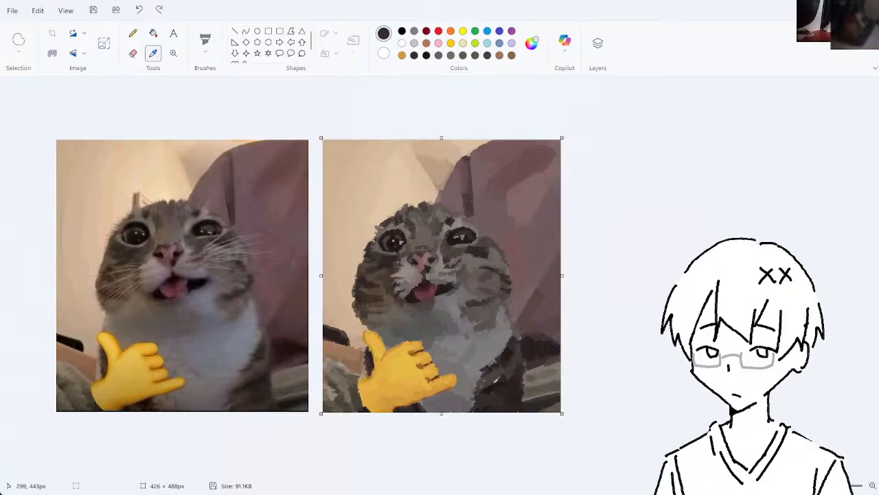
left_click(507, 371)
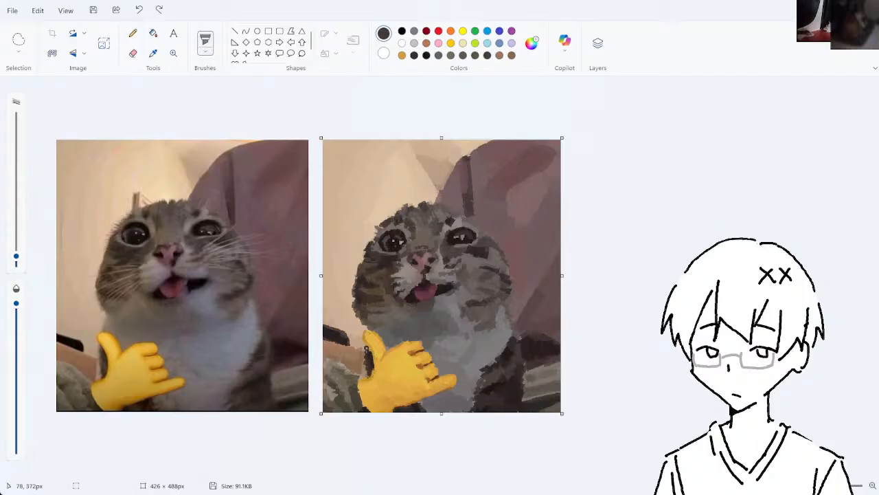
left_click(369, 368)
key("ctrl+z")
key("ctrl+y")
key("ctrl+z")
key("ctrl+y")
key("ctrl+z")
- Sample the wall's tan beside the cat and adjust the brush size for retouching the wall
left_click(153, 53)
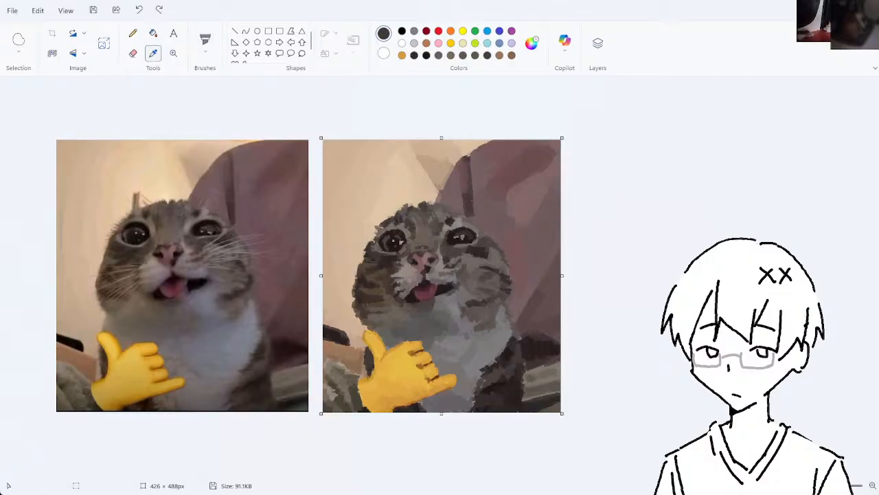
left_click(329, 298)
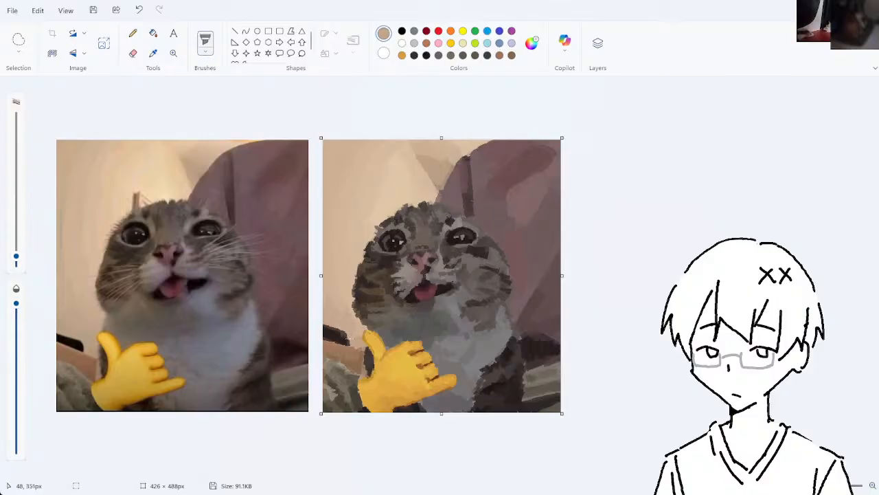
left_click_drag(17, 256, 17, 226)
left_click_drag(16, 233, 16, 238)
left_click_drag(17, 238, 17, 246)
left_click_drag(16, 247, 17, 255)
- Touch up the cheek fur beside the wall with sampled dark browns, undoing the unwanted stroke
left_click(153, 53)
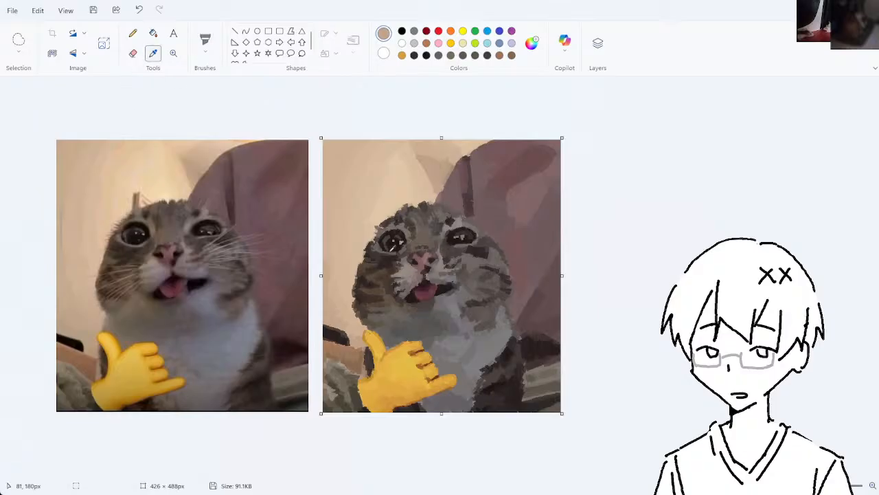
left_click(371, 260)
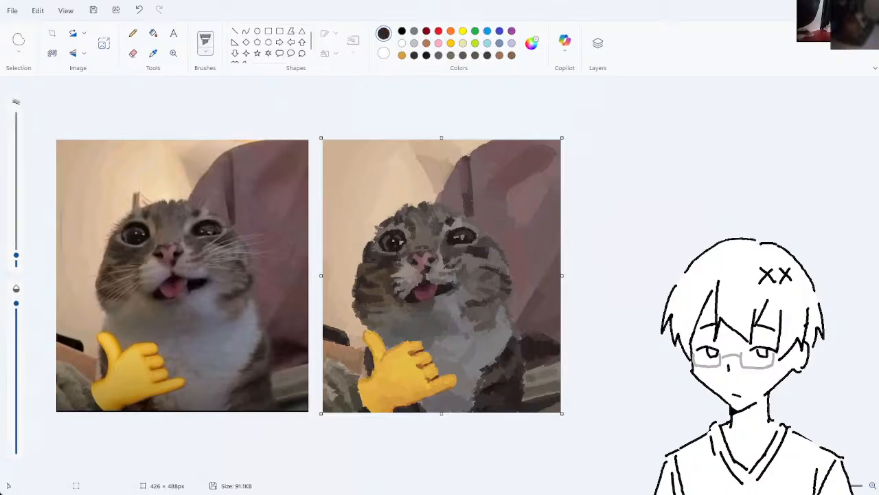
left_click(153, 55)
left_click(152, 54)
key("ctrl+z")
- Select the cheek above the thumb freehand, shift it slightly inward, and retouch the fur edge with a sampled dark brown
left_click(18, 39)
mouse_move(340, 277)
left_mouse_down()
mouse_move(393, 302)
mouse_move(389, 318)
mouse_move(371, 327)
mouse_move(351, 318)
mouse_move(365, 303)
mouse_move(371, 310)
left_mouse_up()
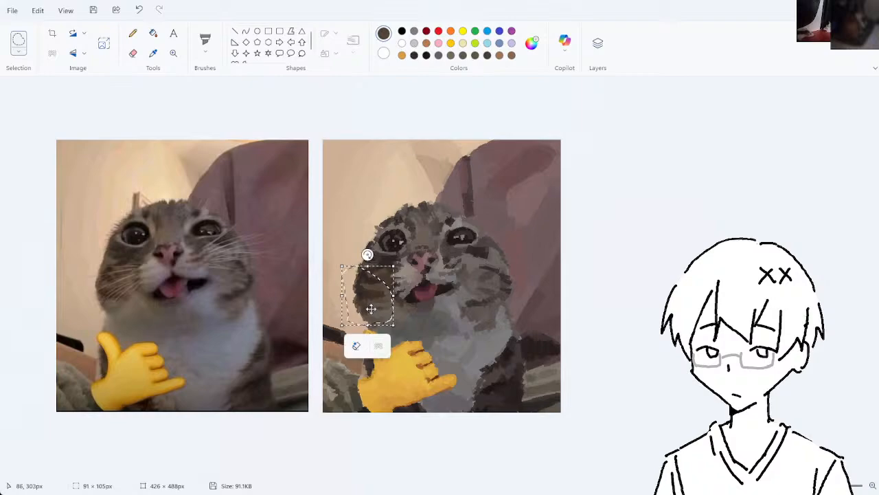
left_click(416, 320)
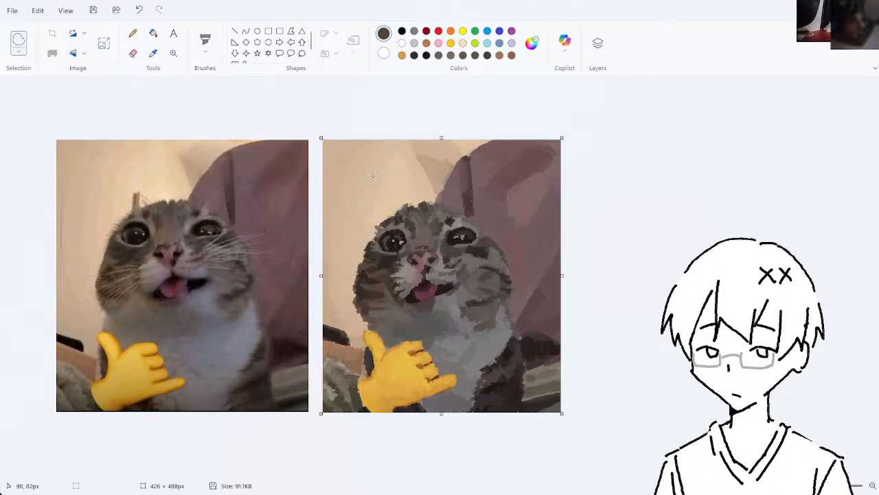
left_click(153, 53)
left_click(366, 241)
left_click(202, 42)
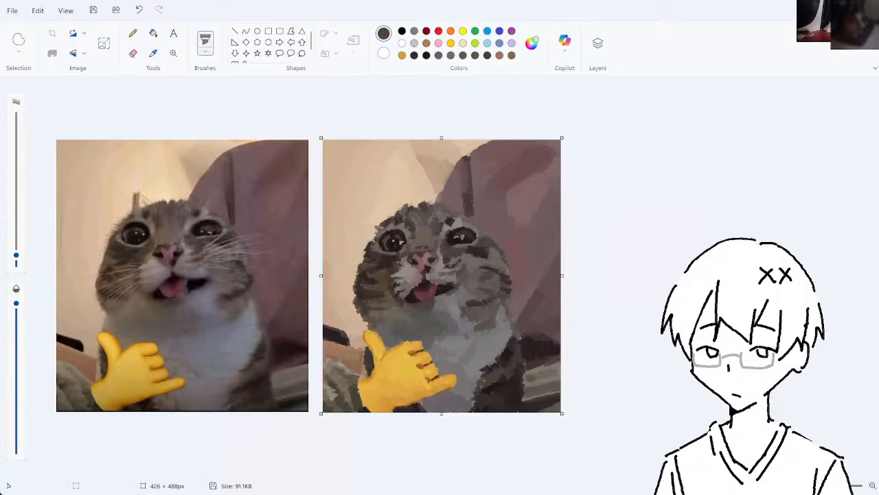
- Select the outer edge of the cheek beside the mauve background freehand and shift it slightly inward
left_click(19, 40)
mouse_move(510, 239)
left_mouse_down()
mouse_move(476, 271)
mouse_move(477, 302)
mouse_move(505, 310)
mouse_move(512, 257)
left_mouse_up()
left_click(526, 259)
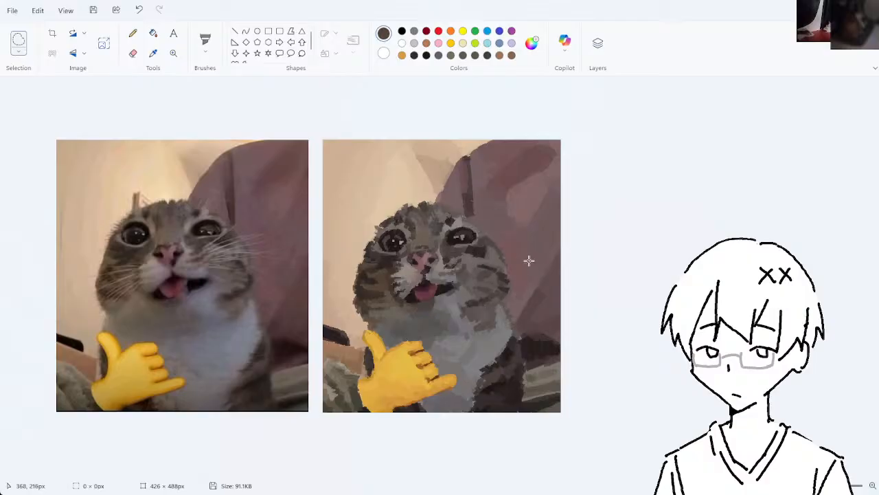
left_click(153, 53)
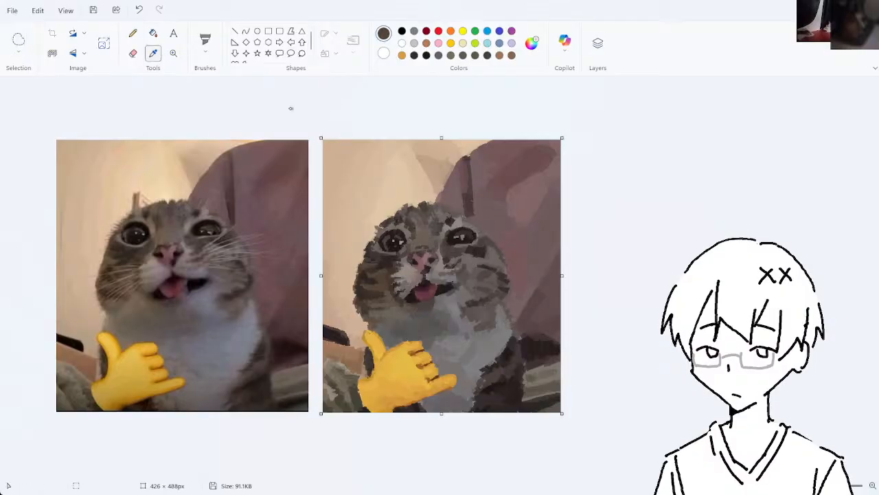
left_click(514, 292)
left_click_drag(509, 278, 507, 300)
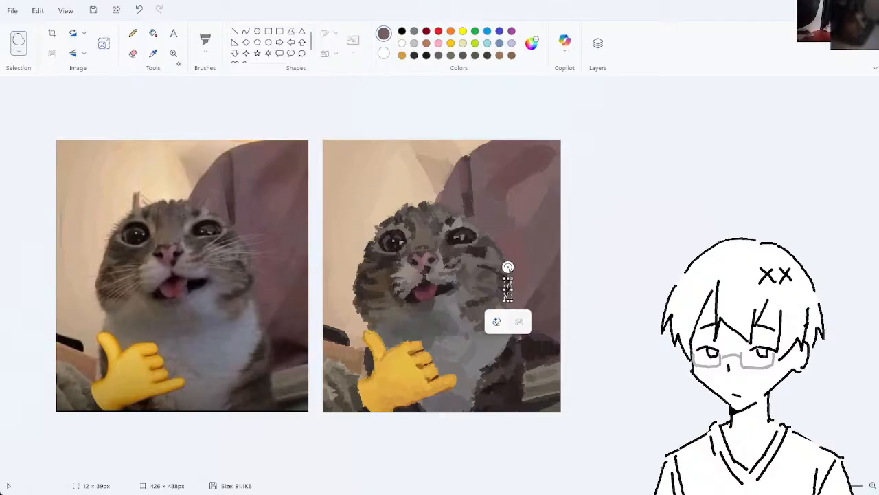
left_click(524, 311)
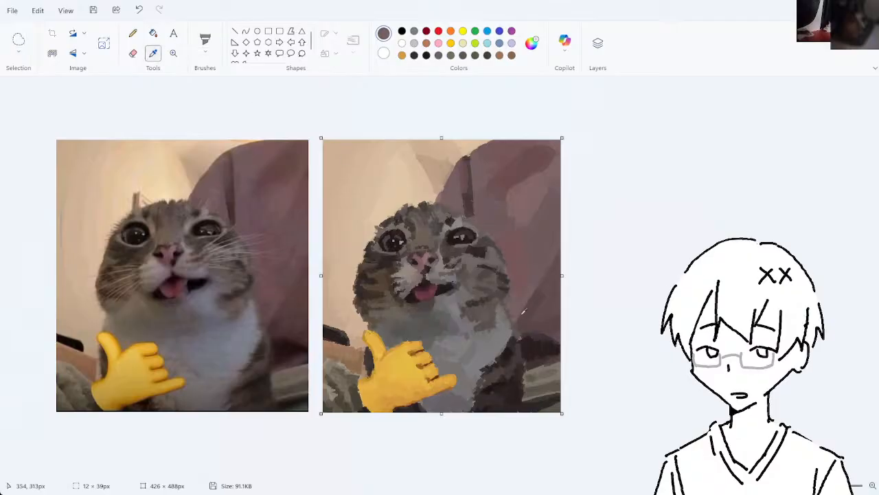
left_click(514, 255)
left_click_drag(506, 250, 506, 270)
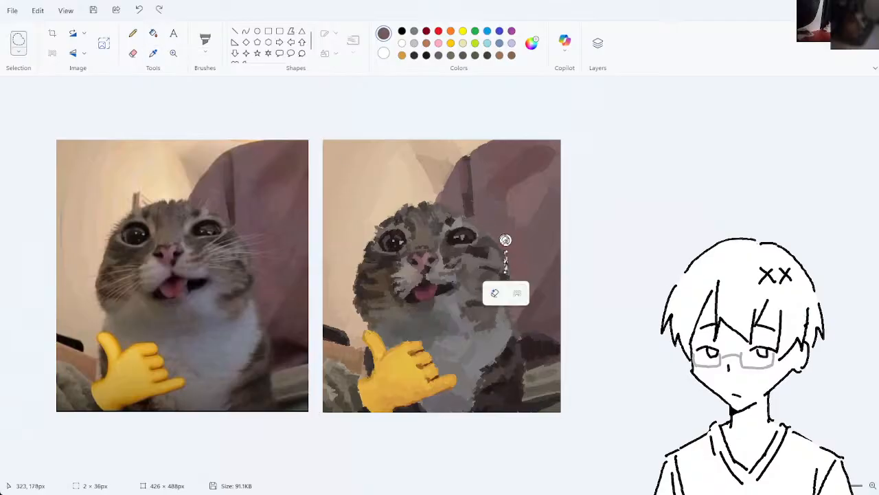
key("Escape")
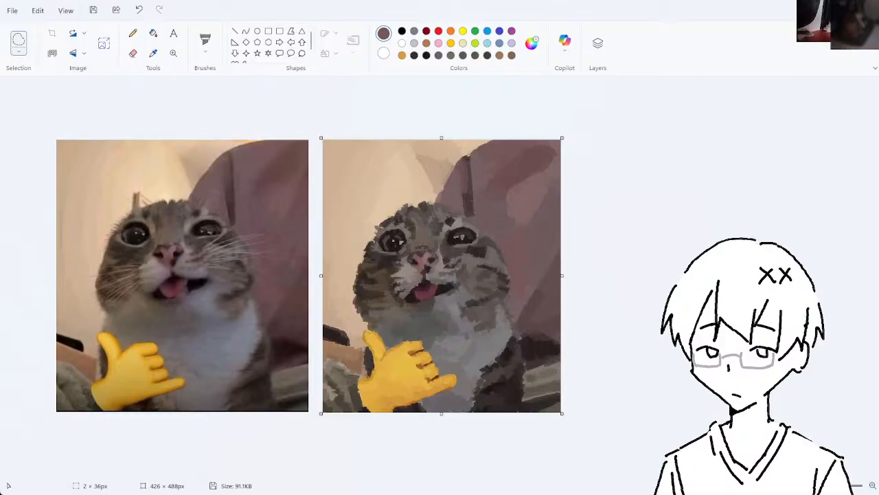
- Trim the cheek's outer edge beside the mauve background using grey sampled from the fur and the adjoining mauve
left_click(200, 38)
left_click(153, 54)
left_click(504, 261)
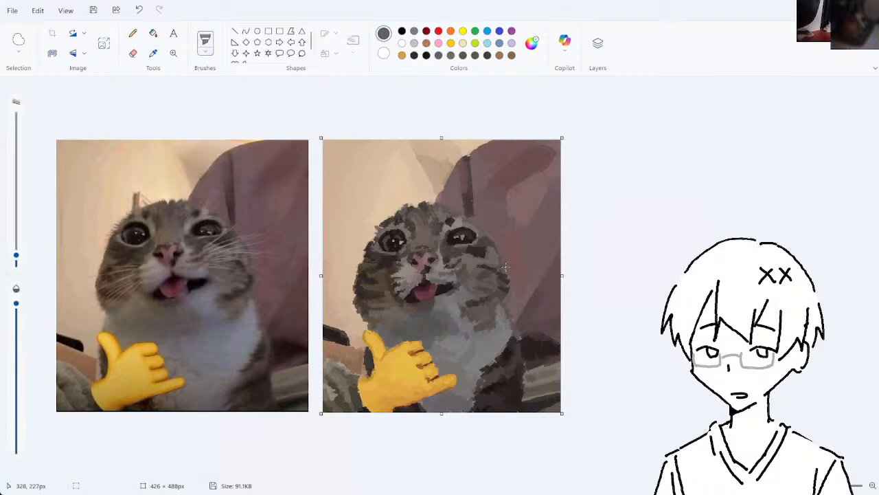
left_click_drag(507, 271, 505, 294)
left_click(153, 53)
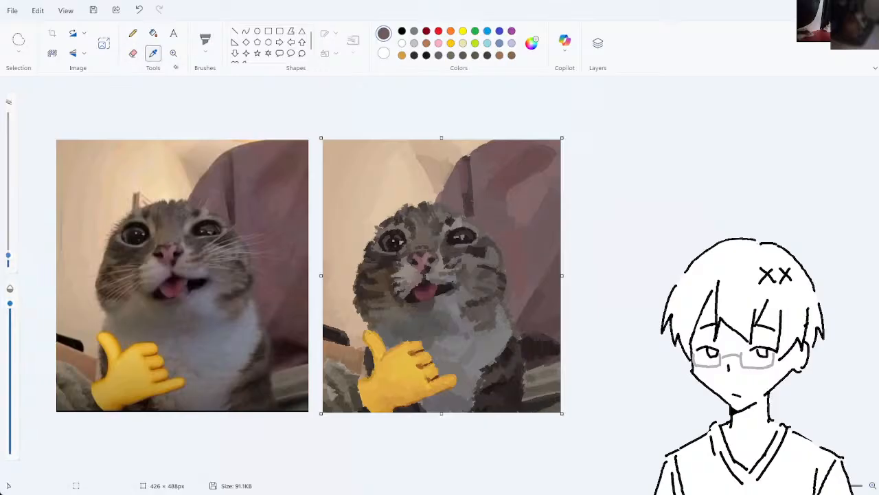
left_click(507, 274)
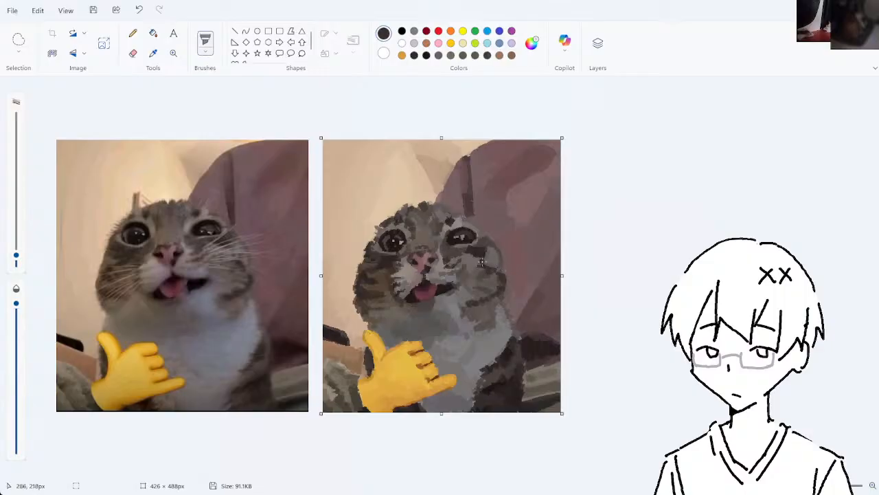
- Touch up the lower cheek fur above the chest with sampled dark greys, undoing the unwanted strokes
left_click(153, 53)
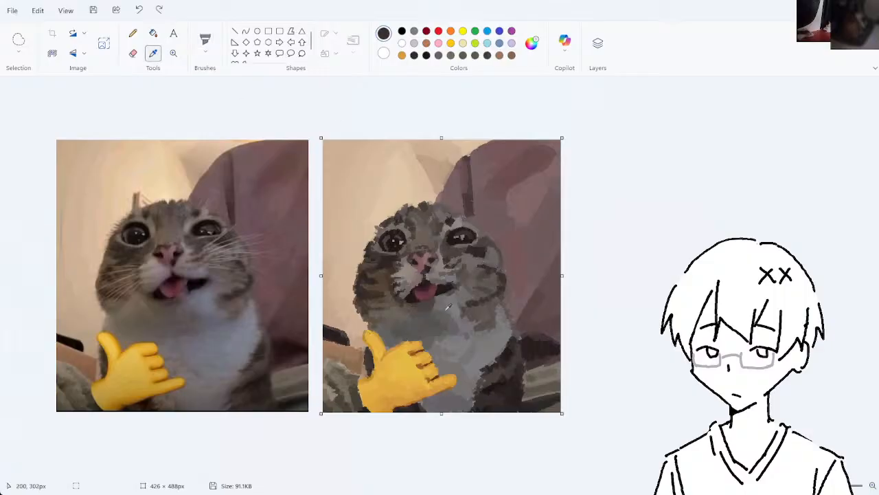
left_click(492, 270)
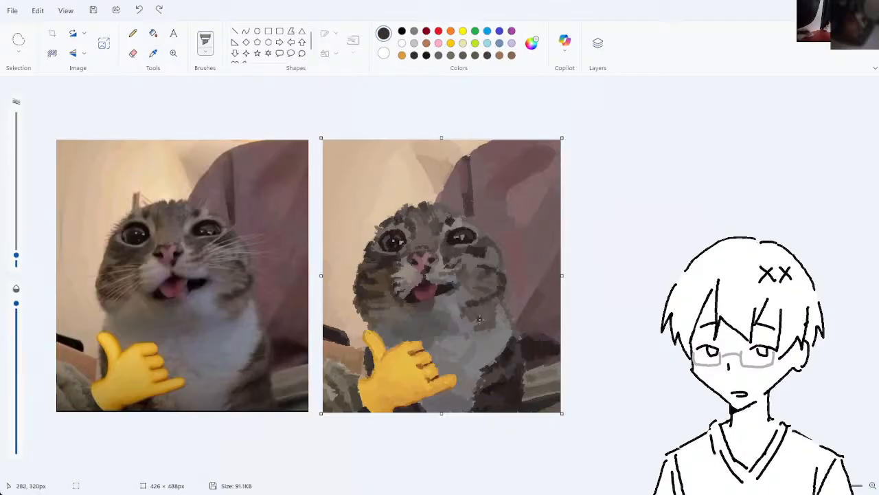
left_click_drag(479, 326, 496, 318)
key("ctrl+z")
key("ctrl+z")
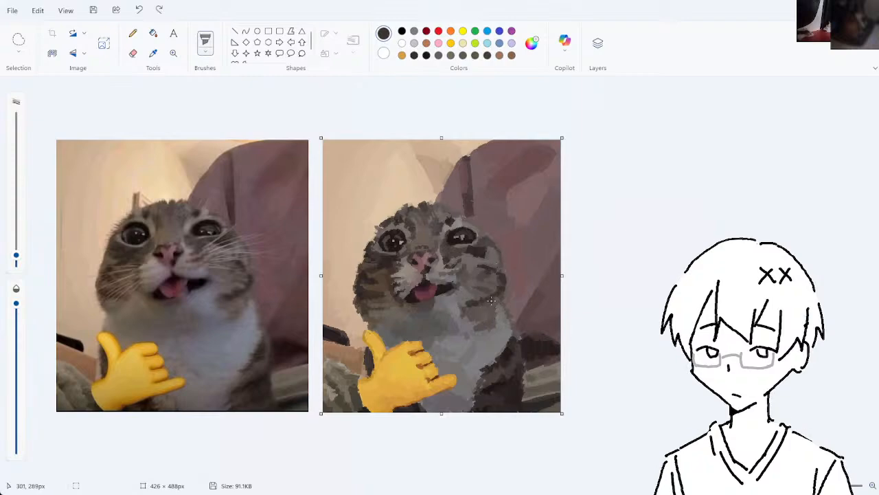
left_click(153, 53)
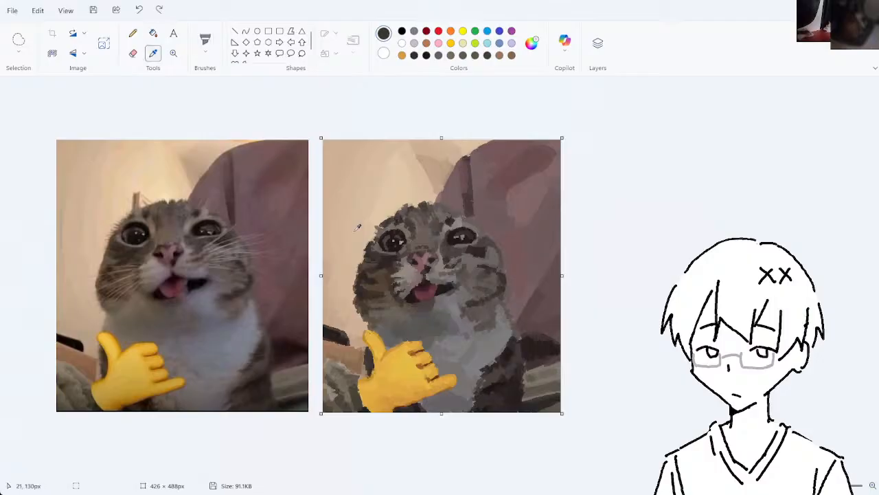
left_click(483, 272)
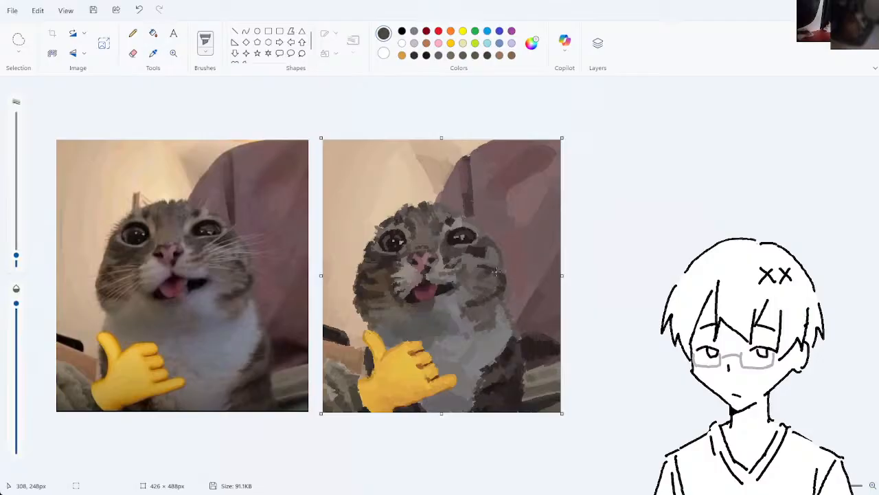
- Retouch the mauve background around the dark fold above the cat's head with sampled tones, undoing the unwanted strokes
left_click(153, 53)
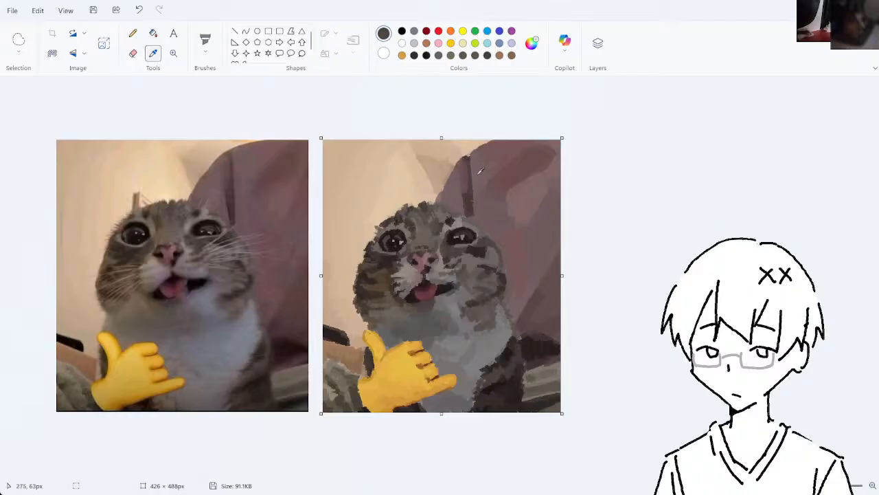
left_click(474, 203)
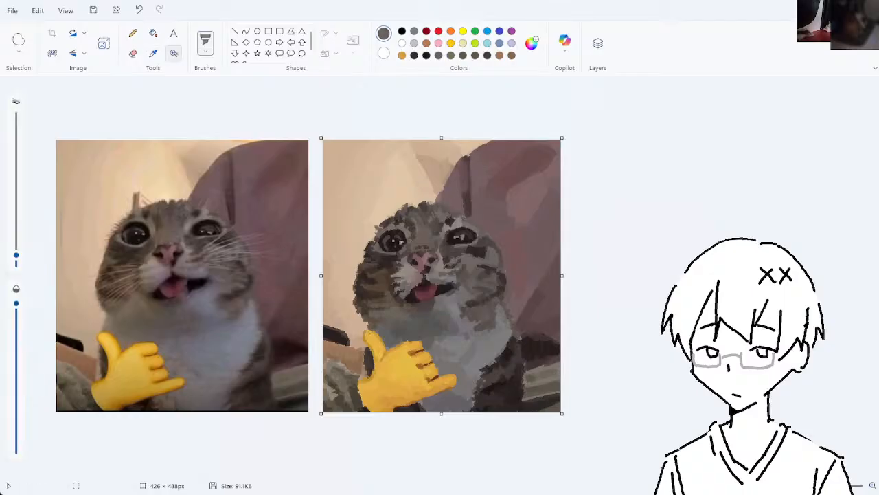
left_click(153, 53)
left_click(487, 211)
left_click(153, 53)
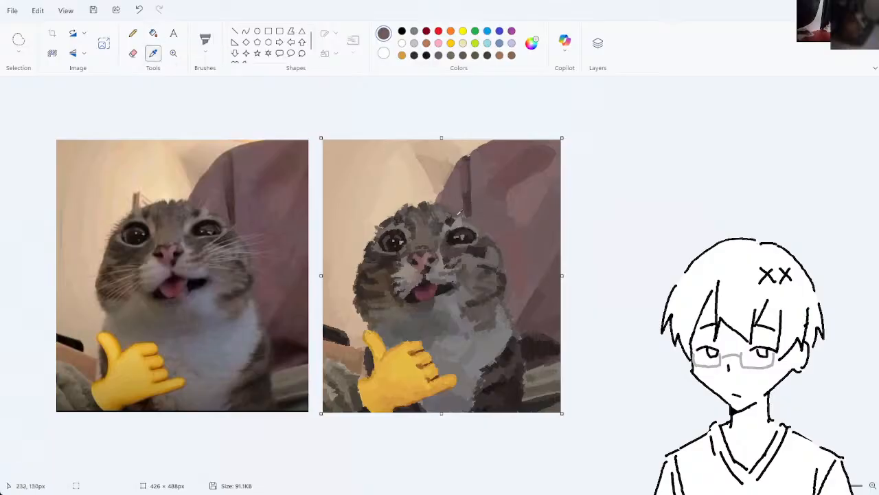
left_click(487, 196)
key("ctrl+z")
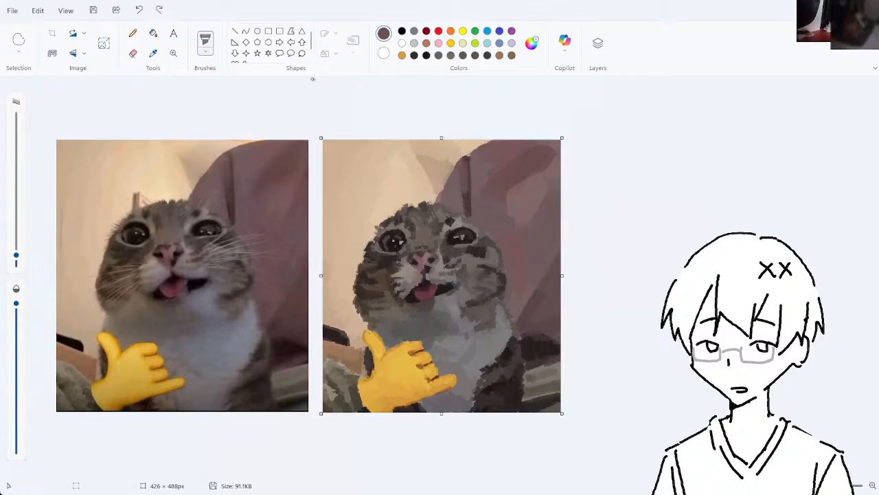
left_click(153, 53)
left_click(491, 208)
left_click_drag(490, 205, 493, 183)
key("ctrl+z")
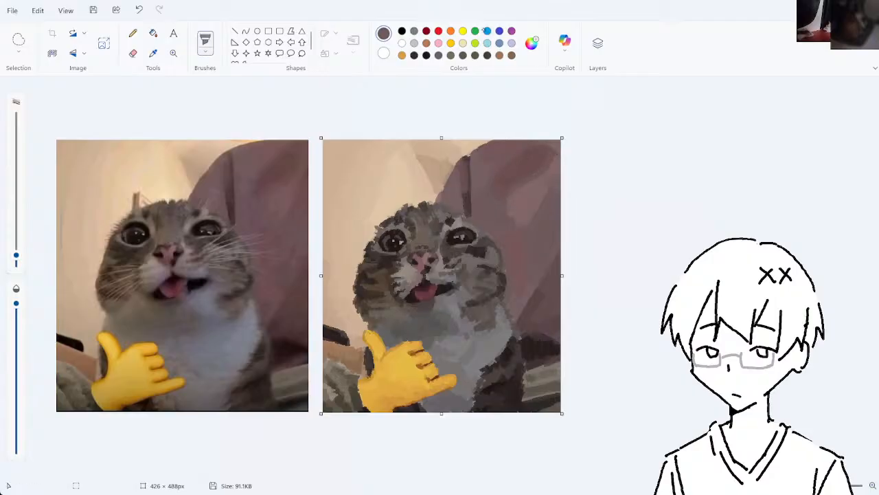
- Blend the mauve background above and beside the cheek with brush strokes in tones sampled from it
left_click(153, 53)
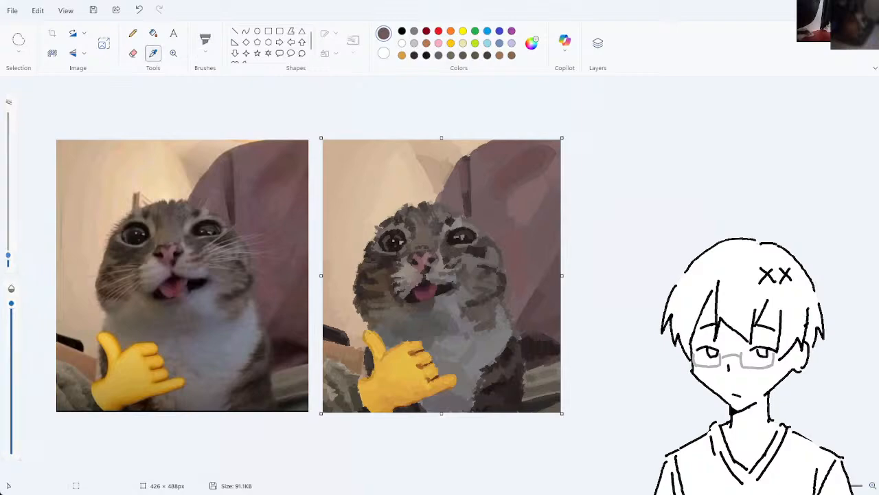
left_click(516, 217)
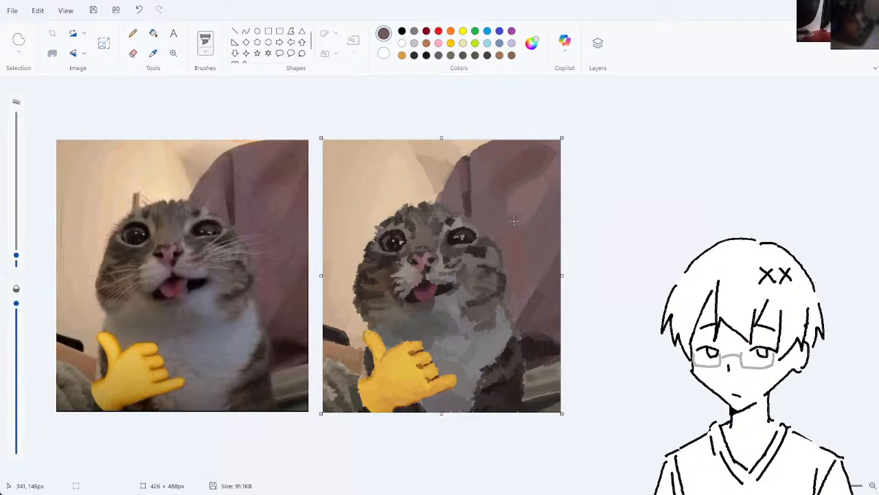
left_click_drag(515, 219, 538, 211)
left_click(153, 53)
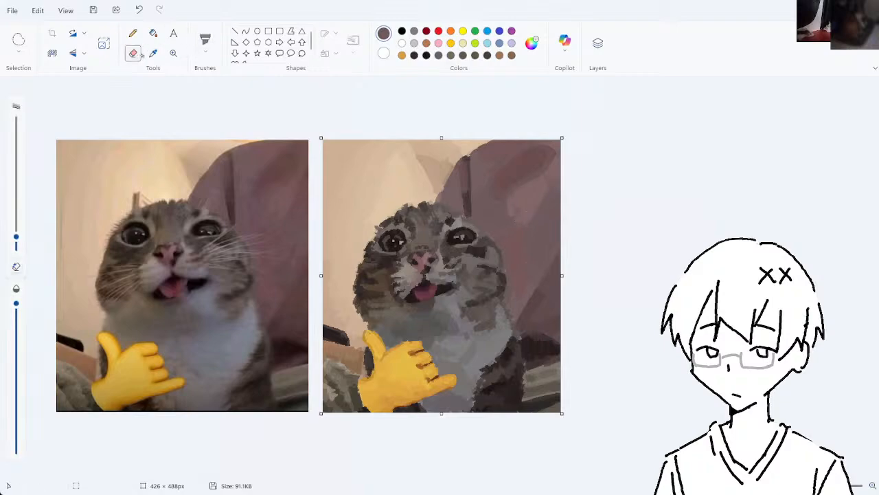
left_click(517, 238)
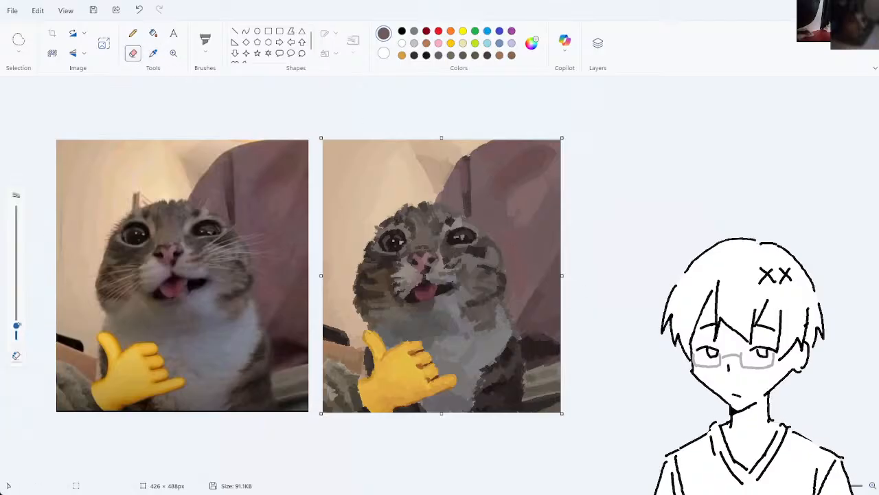
left_click(154, 53)
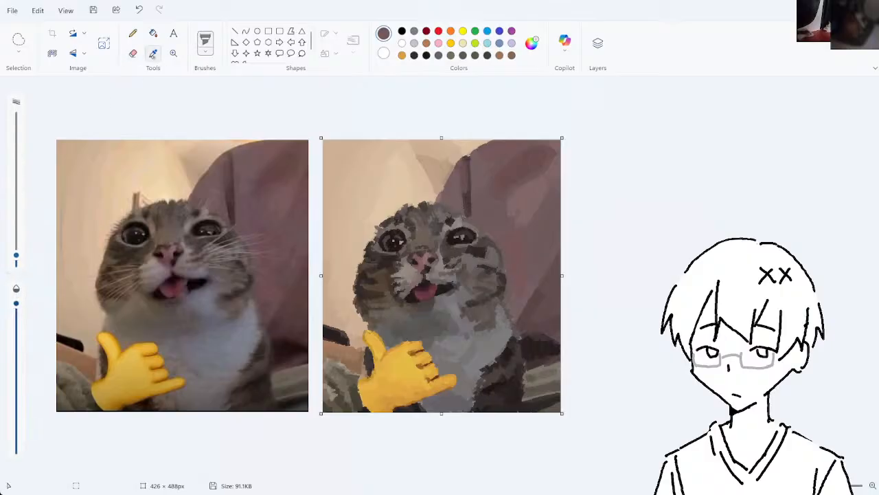
left_click(520, 261)
- Enlarge the brush slightly and paint over the mauve background near the outer edge at cheek height
left_click_drag(17, 253, 17, 246)
left_click(153, 53)
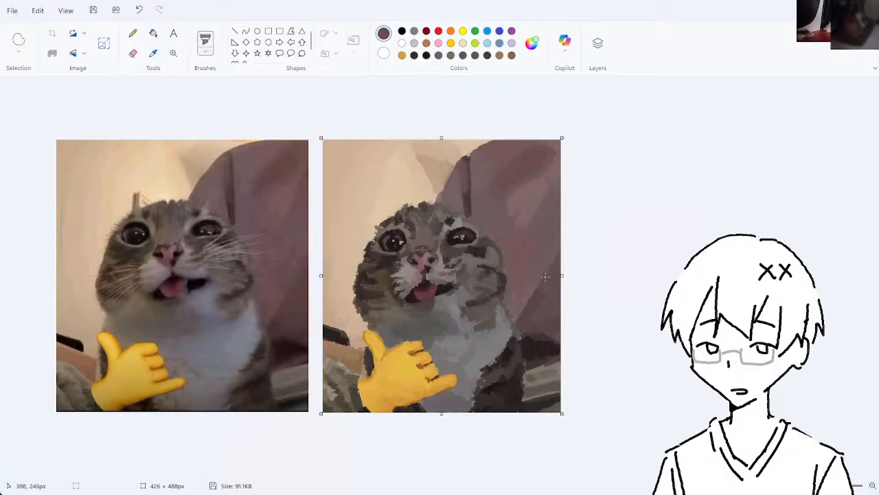
mouse_move(545, 277)
left_mouse_down()
mouse_move(531, 277)
mouse_move(539, 257)
left_mouse_up()
left_click(153, 53)
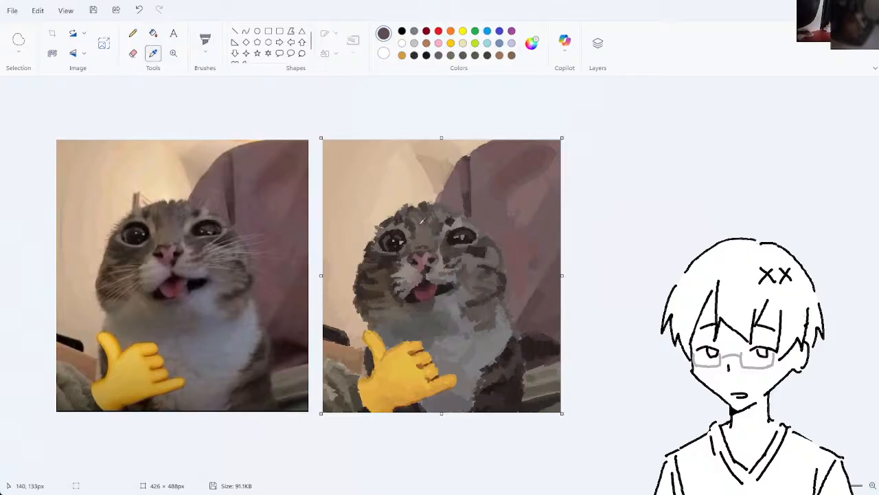
left_click(422, 220)
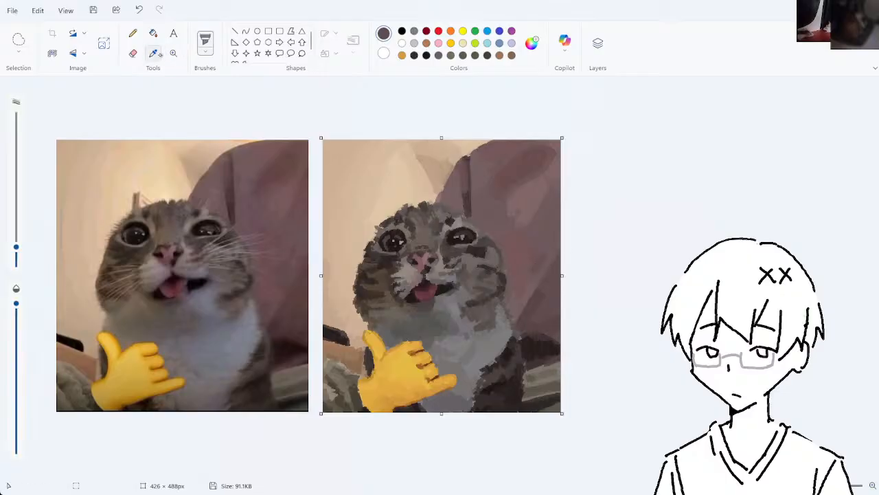
- Undo the unwanted background strokes and sample a mauve from the upper background for further retouching
left_click(154, 53)
left_click(540, 262)
key("ctrl+z")
key("ctrl+z")
key("ctrl+y")
key("ctrl+z")
left_click(154, 55)
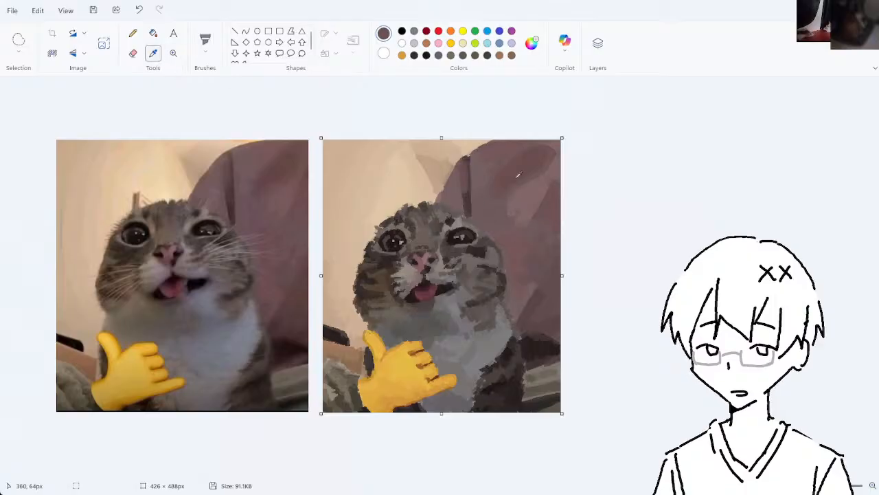
left_click(496, 169)
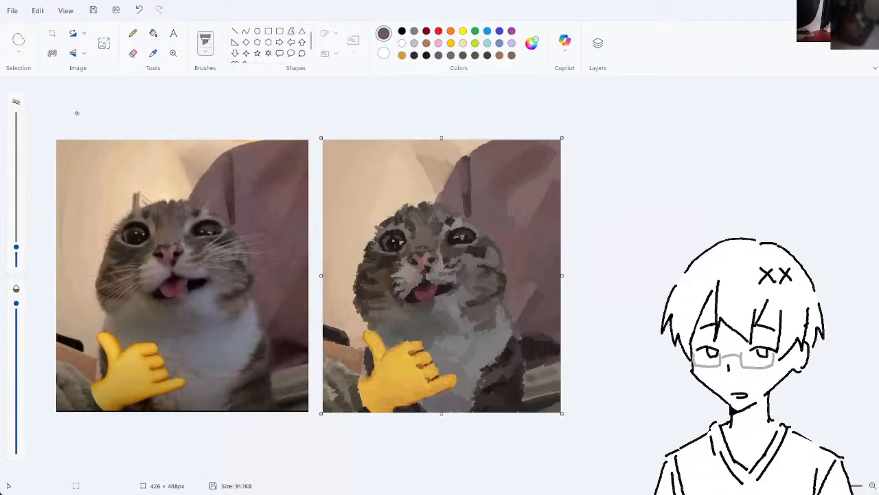
- Try painting the small brown post behind the cat's head against the wall in sampled tan, and undo the stroke
left_click(154, 53)
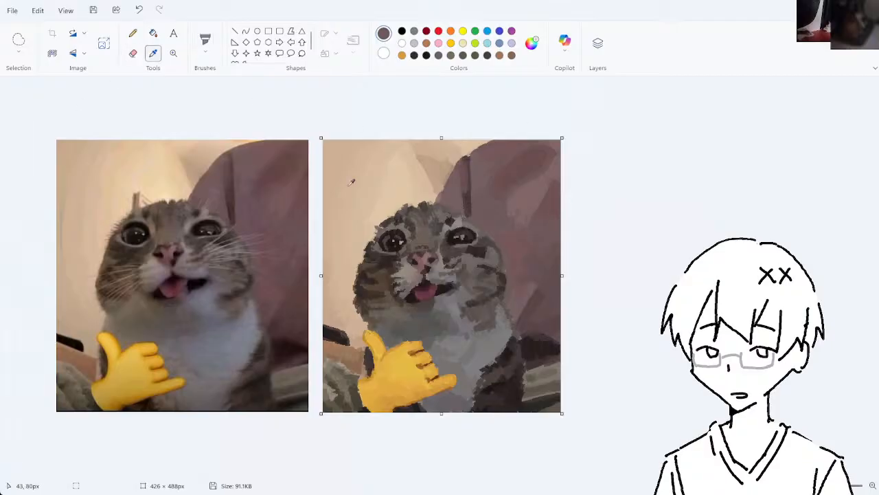
left_click(334, 311)
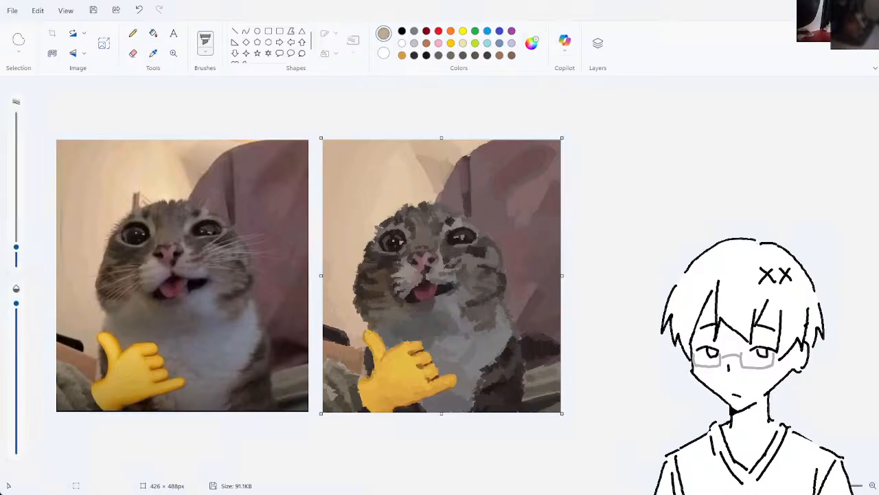
mouse_move(404, 212)
left_mouse_down()
mouse_move(400, 190)
mouse_move(412, 223)
left_mouse_up()
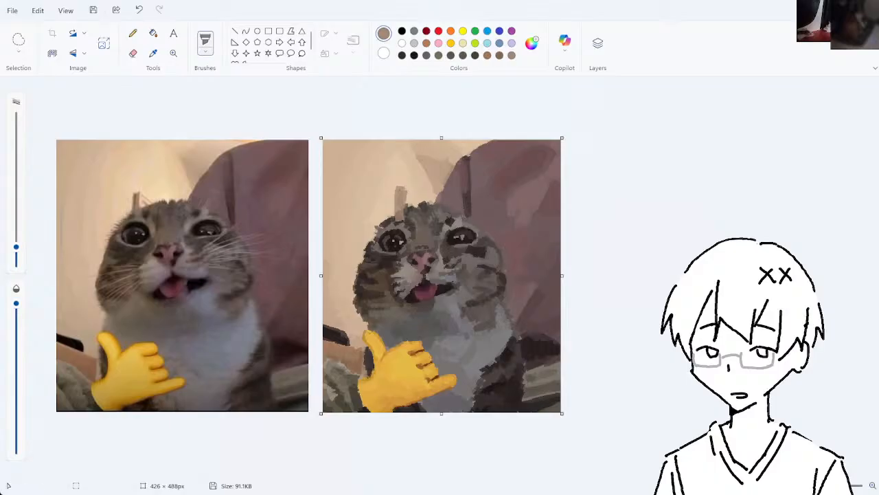
key("ctrl+z")
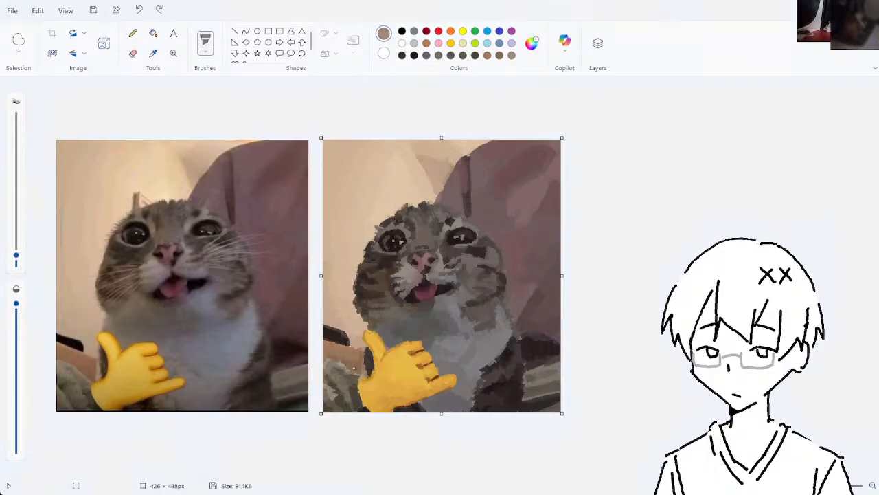
- Try painting the post behind the head again with a smaller brush, undoing each stroke
left_click_drag(396, 192, 397, 205)
key("ctrl+z")
key("ctrl+z")
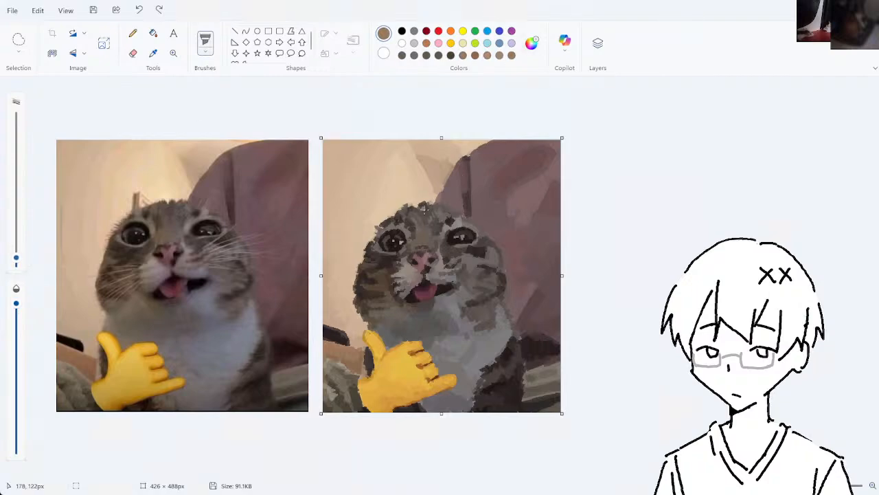
left_click_drag(394, 185, 397, 206)
key("ctrl+z")
left_click_drag(399, 195, 395, 207)
key("ctrl+z")
- Try painting the post behind the cat's head in dark brown sampled from the painted fur, and undo the strokes
left_click(153, 54)
left_click(393, 233)
mouse_move(389, 200)
left_mouse_down()
mouse_move(390, 216)
mouse_move(390, 208)
left_mouse_up()
key("ctrl+z")
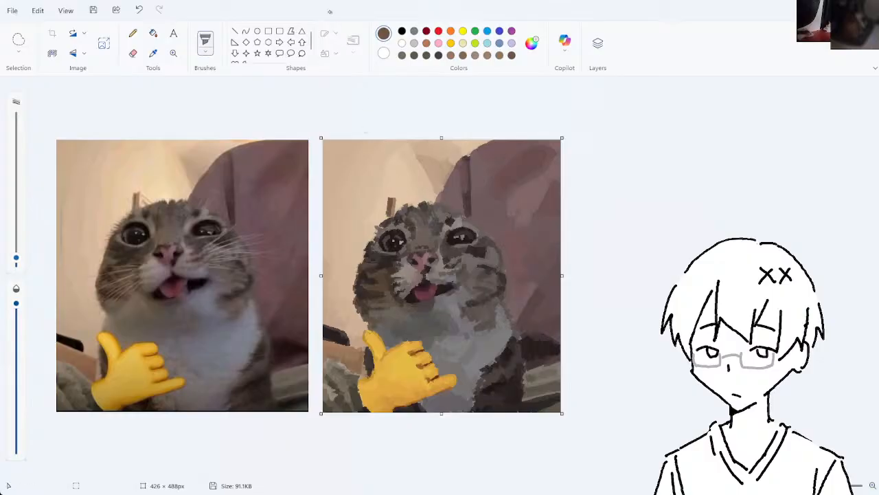
key("ctrl+z")
- Try repainting the post behind the head in light tan resampled from the post area, and undo the last stroke
left_click(153, 53)
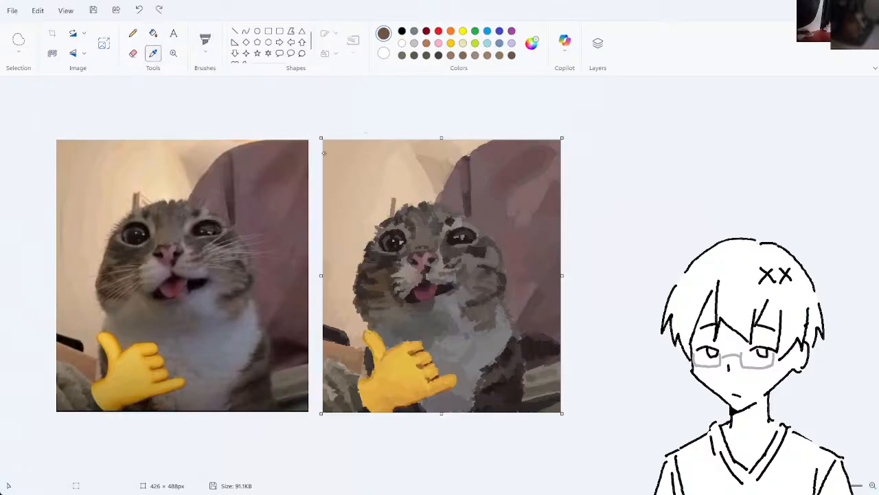
left_click(392, 198)
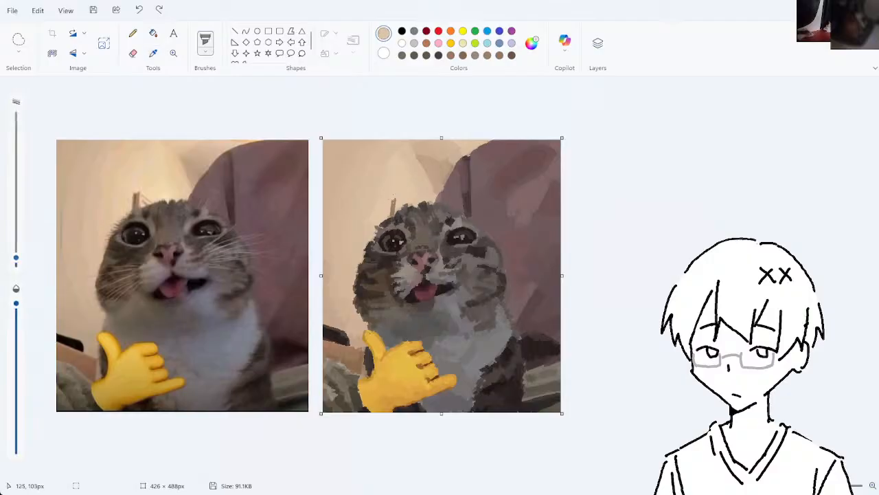
left_click_drag(393, 197, 393, 212)
left_click(153, 53)
left_click(394, 200)
left_click(153, 53)
left_click(393, 201)
key("ctrl+z")
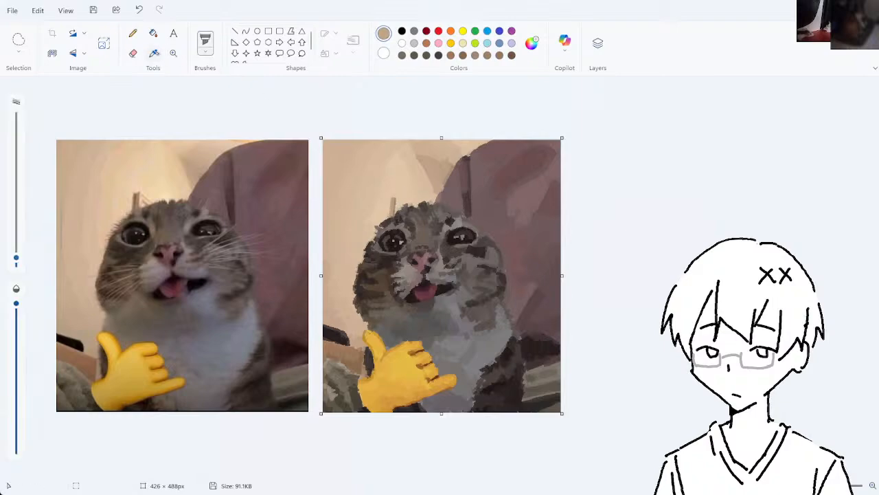
- Repaint the post behind the head in sampled tan and brown, undoing the strokes that do not fit
left_click(153, 53)
left_click(393, 201)
left_click_drag(393, 199, 393, 212)
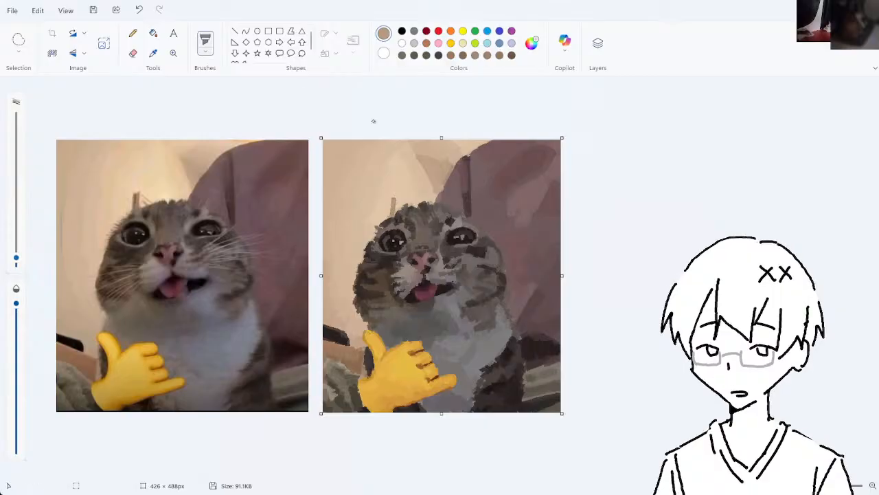
left_click(153, 52)
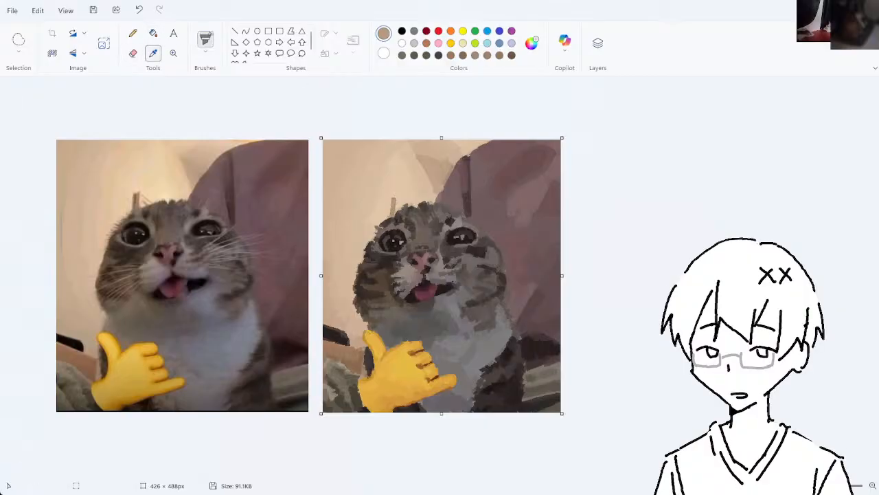
left_click(393, 204)
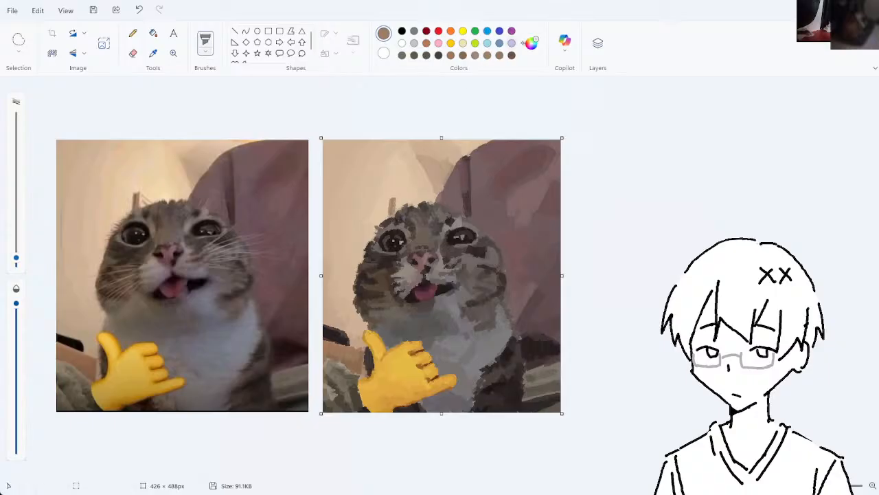
key("ctrl+z")
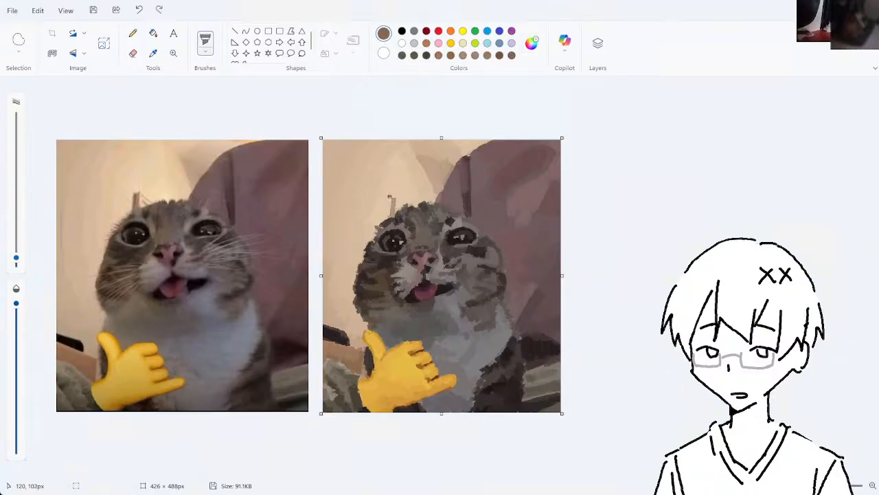
key("ctrl+z")
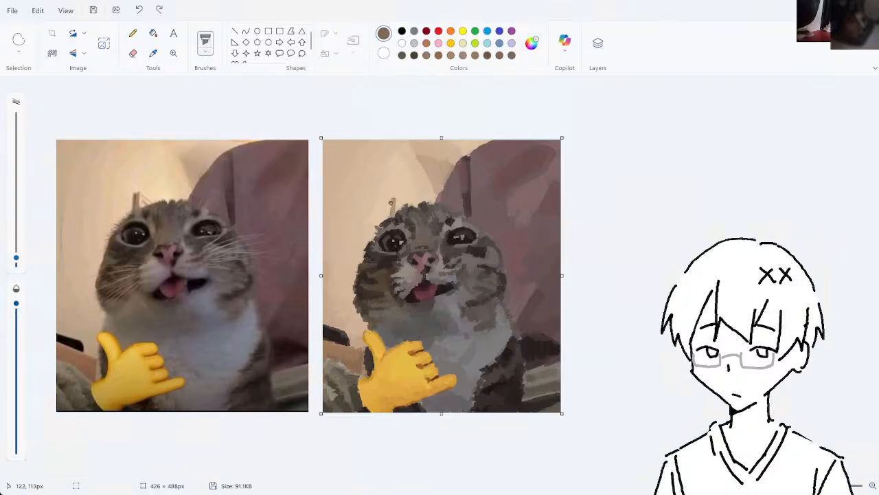
key("ctrl+z")
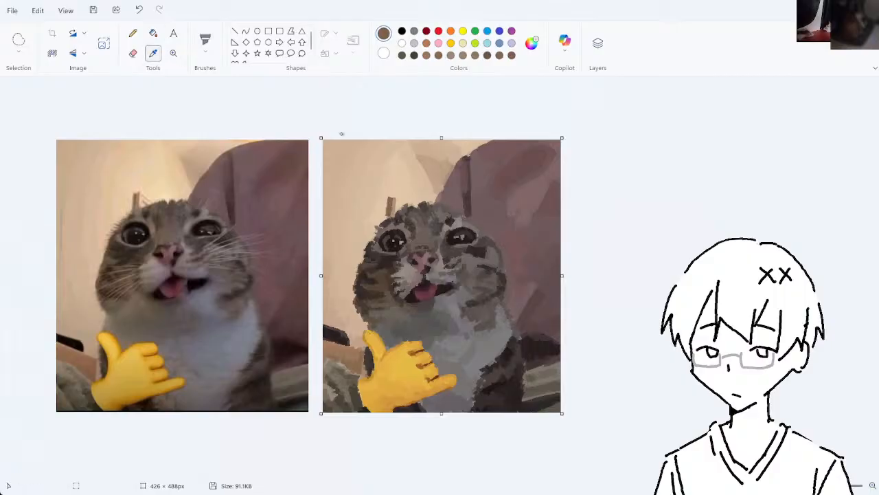
- Trim the outer edge of the post with beige sampled from the adjacent wall, comparing the stroke through undo and redo
left_click(382, 196)
left_click_drag(385, 199, 384, 212)
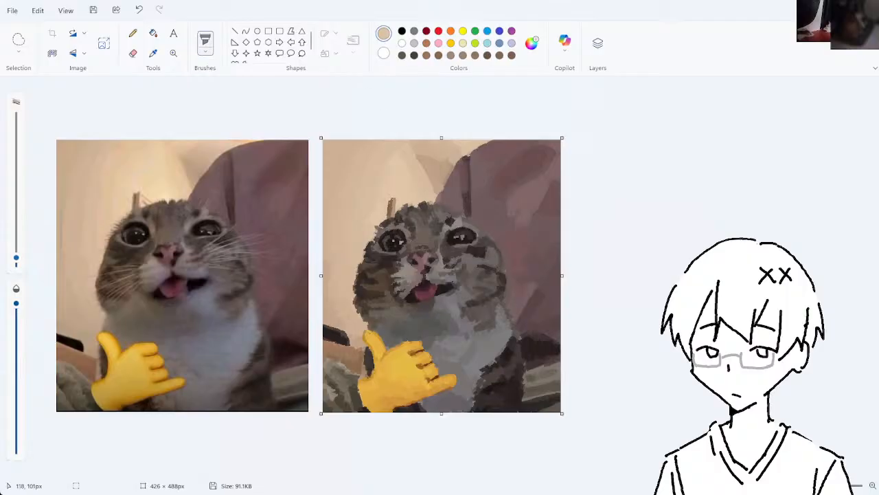
key("ctrl+z")
key("ctrl+y")
key("ctrl+z")
key("ctrl+y")
- Add thin tan detail between the post and the head with a smaller brush, comparing strokes through repeated undo and redo
left_click(153, 53)
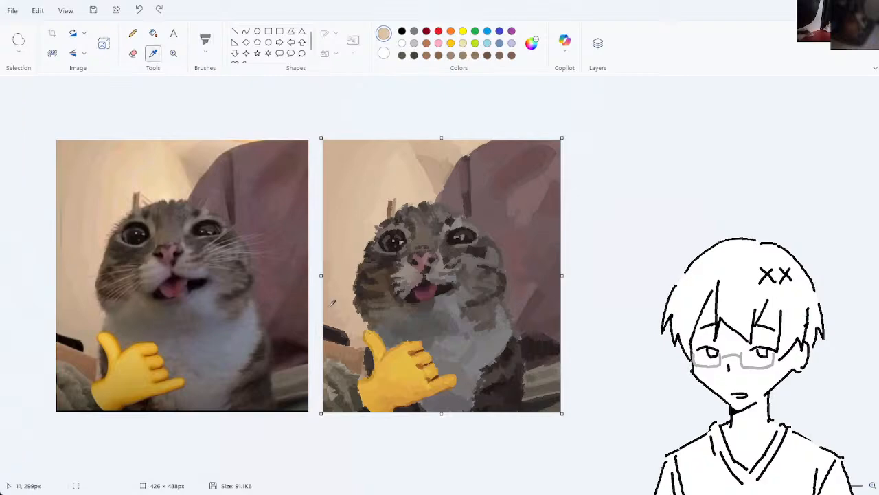
left_click(395, 202)
key("ctrl+z")
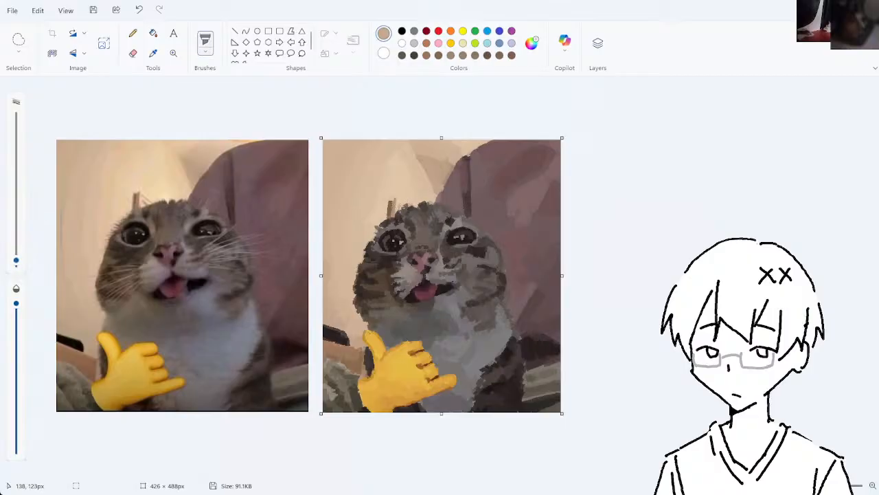
key("ctrl+z")
key("ctrl+y")
key("ctrl+z")
key("ctrl+z")
key("ctrl+y")
key("ctrl+z")
key("ctrl+y")
key("ctrl+z")
key("ctrl+y")
key("ctrl+z")
- Try a stroke on the upper wall in tan sampled from its shadow, and undo it
left_click(153, 54)
left_click(416, 150)
left_click_drag(412, 150, 404, 141)
key("ctrl+z")
- Refine the thin detail beside the post with sampled beige and brown-tan, undoing the last strokes
left_click(153, 54)
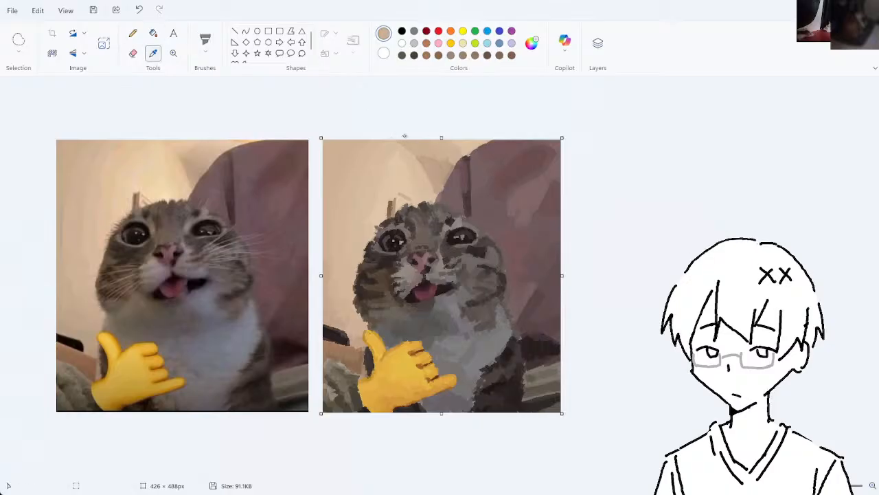
left_click(410, 147)
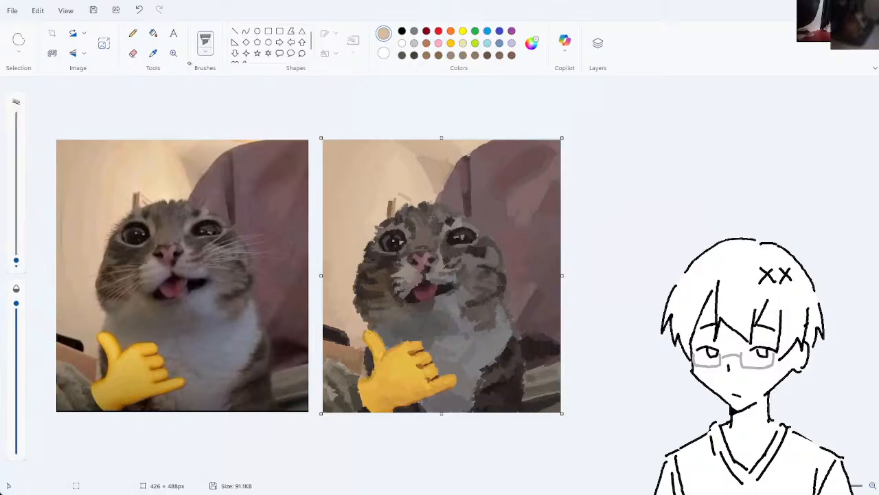
left_click(155, 55)
left_click(403, 202)
left_click(153, 53)
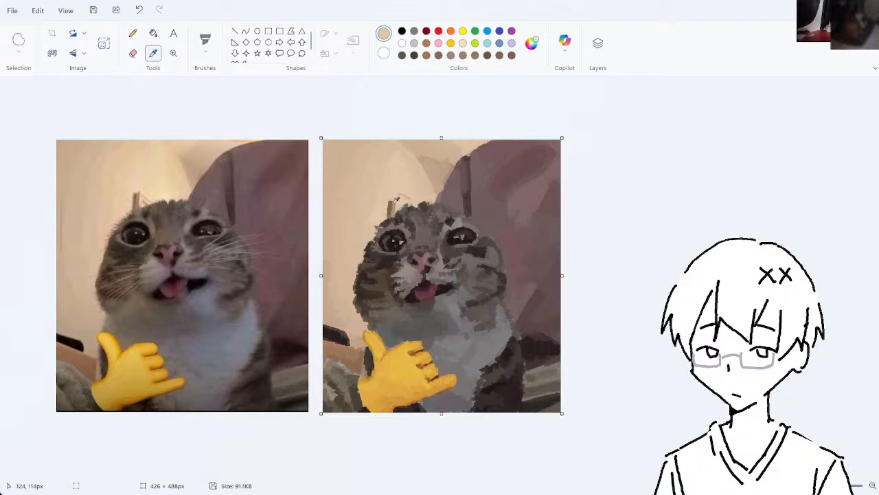
left_click(396, 196)
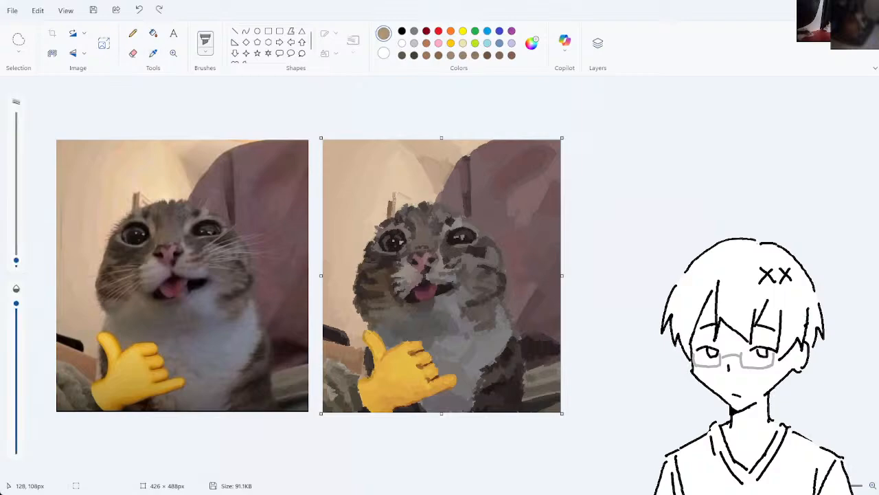
key("ctrl+z")
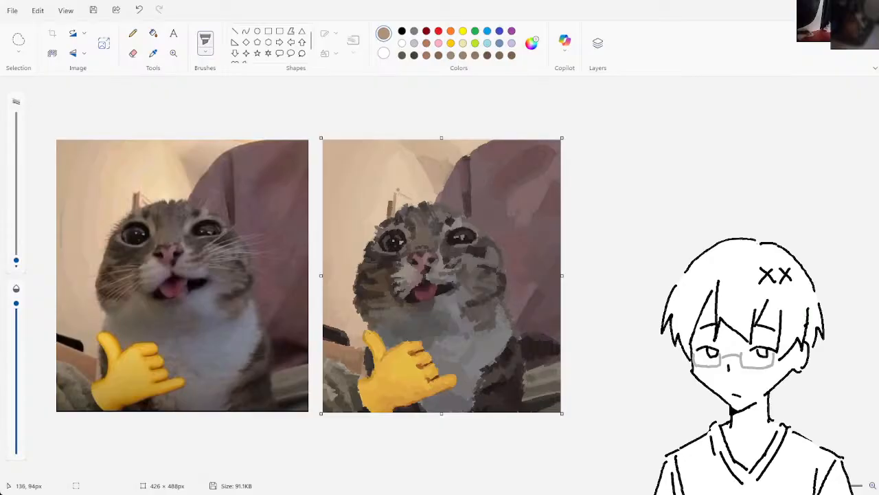
key("ctrl+z")
key("ctrl+z")
- Extend the tan detail toward the head and darken the post's upper part with sampled brown
left_click(153, 54)
left_click(397, 201)
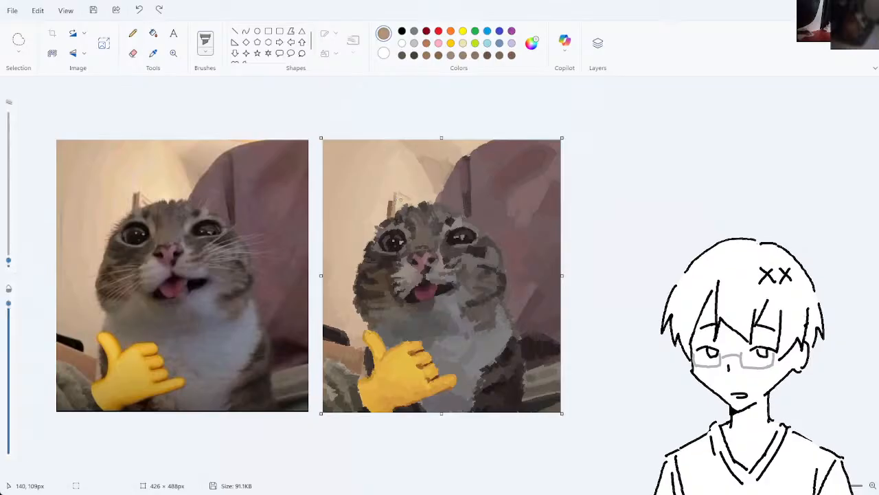
left_click_drag(408, 202, 413, 207)
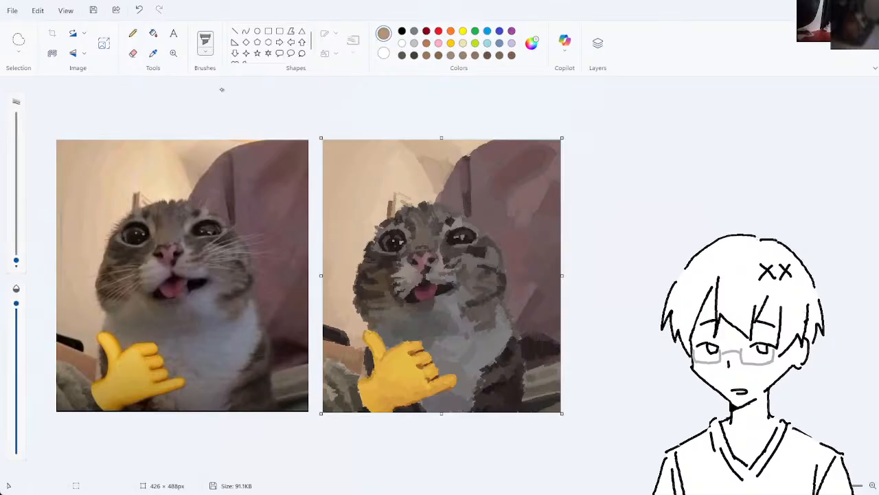
left_click(153, 54)
left_click(388, 193)
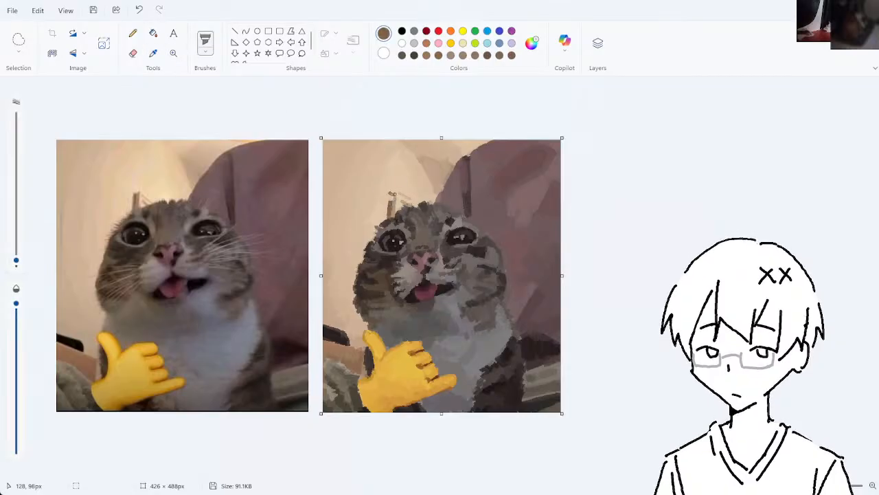
left_click_drag(391, 191, 394, 207)
- Undo the stray mark on the wall above the post and trim the post's top with sampled wall beige
left_click(153, 54)
left_click(133, 54)
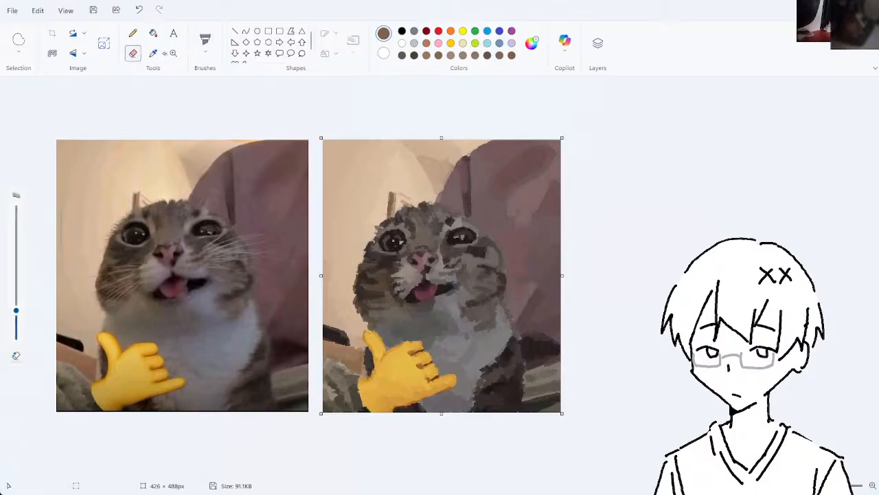
left_click(399, 182)
key("ctrl+z")
left_click(153, 53)
left_click(402, 180)
left_click(205, 40)
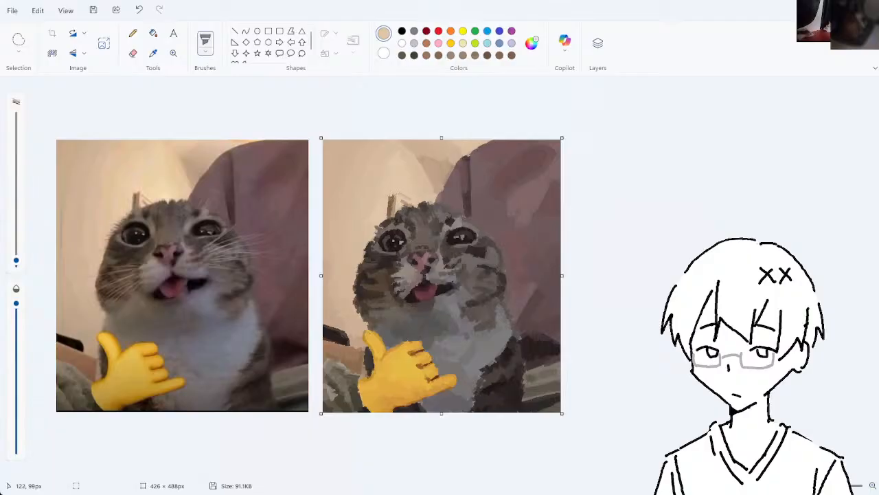
- Paint a vertical line along the post's inner side in sampled brown, undoing the unwanted stroke
left_click(153, 53)
left_click(396, 206)
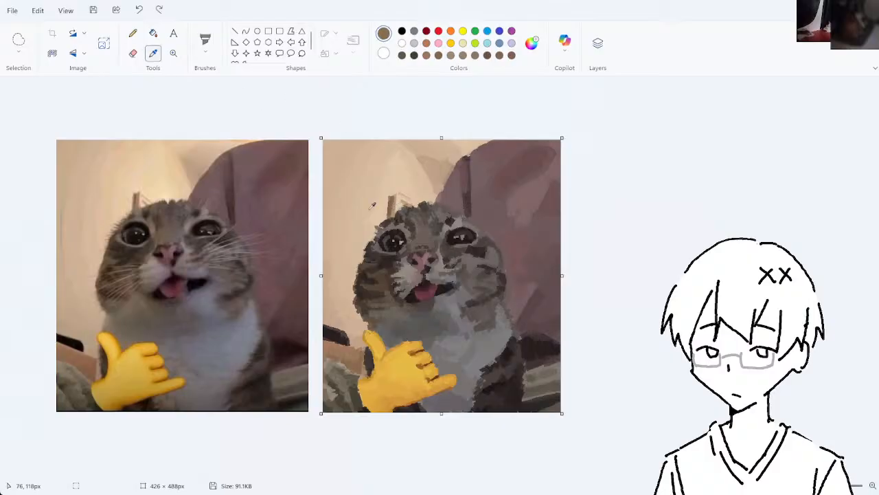
left_click(395, 206)
left_click_drag(393, 196, 394, 219)
key("ctrl+z")
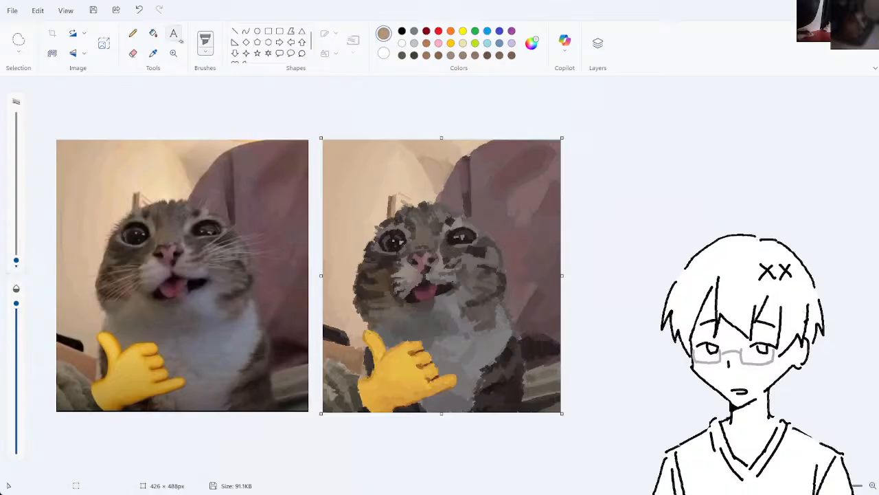
- Try cleaning up the wall beside the post with a free-form selection of about 38 × 42 px and beige strokes, undoing them
left_click(153, 53)
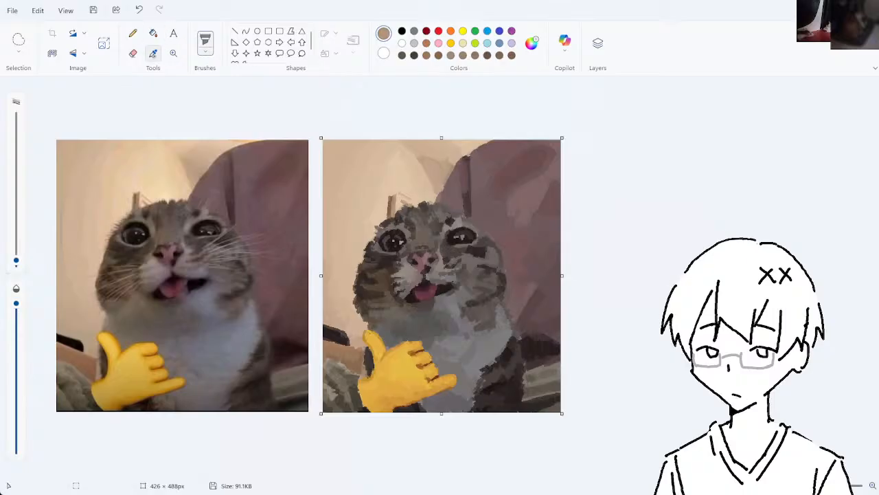
left_click(399, 185)
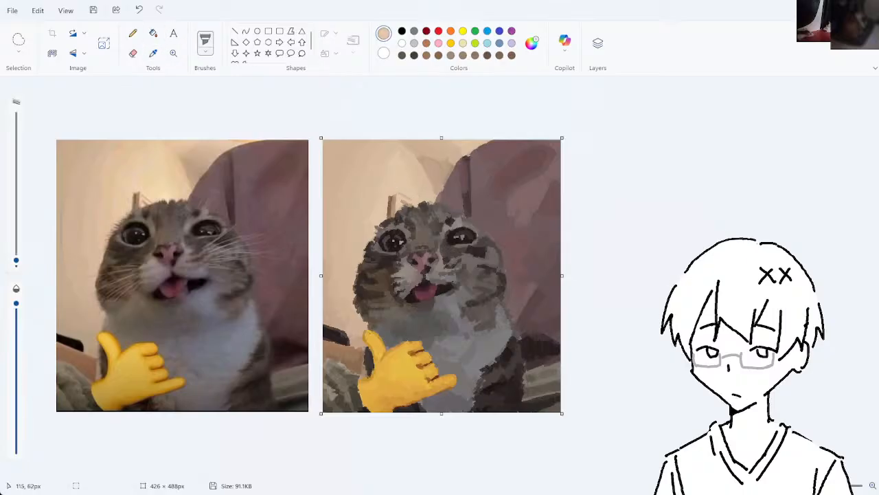
left_click(19, 40)
mouse_move(406, 187)
left_mouse_down()
mouse_move(397, 205)
mouse_move(406, 206)
mouse_move(408, 177)
mouse_move(407, 199)
left_mouse_up()
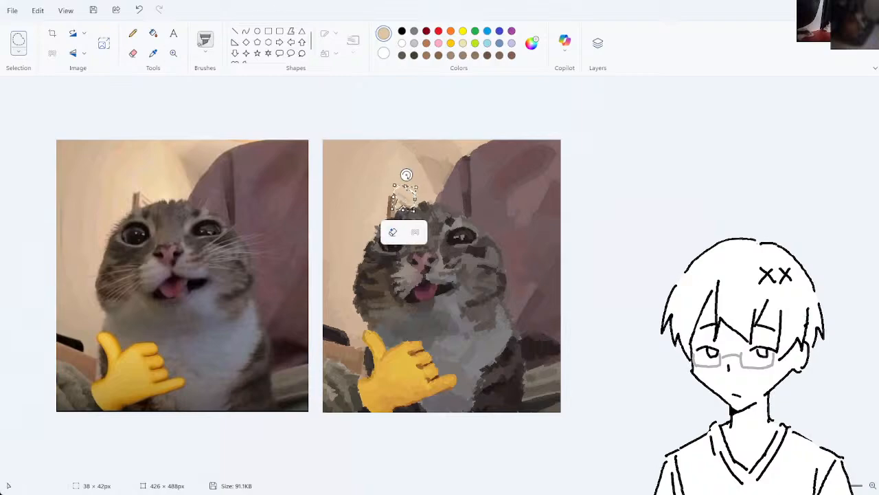
left_click(153, 53)
left_click(404, 173)
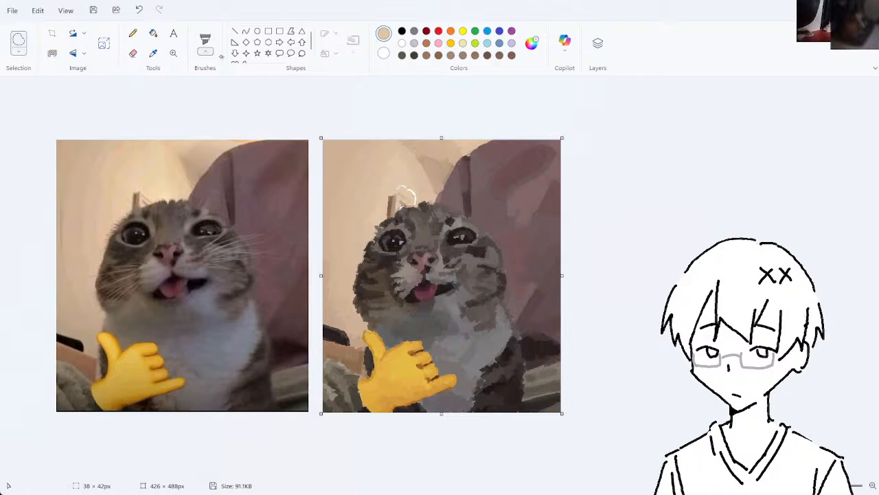
key("ctrl+z")
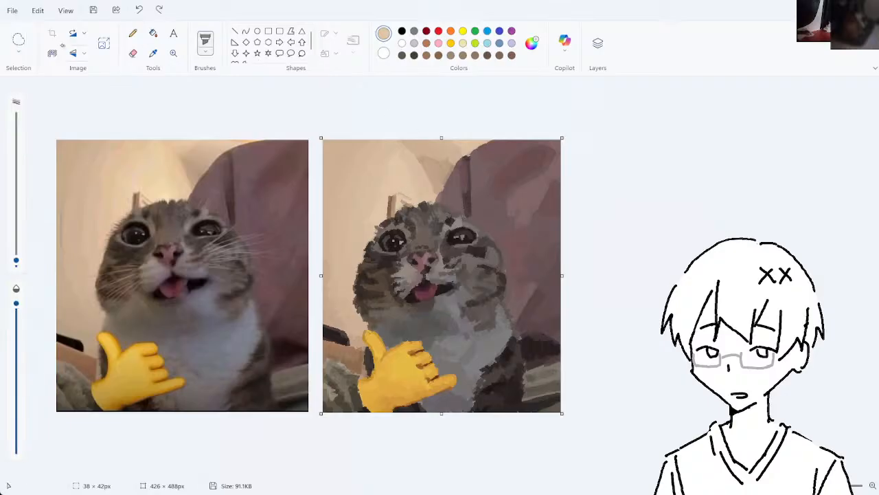
mouse_move(396, 193)
left_mouse_down()
mouse_move(419, 173)
mouse_move(400, 184)
mouse_move(398, 199)
mouse_move(401, 207)
mouse_move(416, 203)
mouse_move(411, 171)
mouse_move(430, 170)
mouse_move(446, 217)
mouse_move(393, 238)
mouse_move(330, 235)
mouse_move(434, 130)
mouse_move(383, 119)
mouse_move(414, 114)
mouse_move(408, 195)
left_mouse_up()
key("ctrl+z")
left_click(207, 42)
- Darken the fur along the upper edge of the cat's head with sampled dark brown, undoing the unwanted stroke
left_click(153, 53)
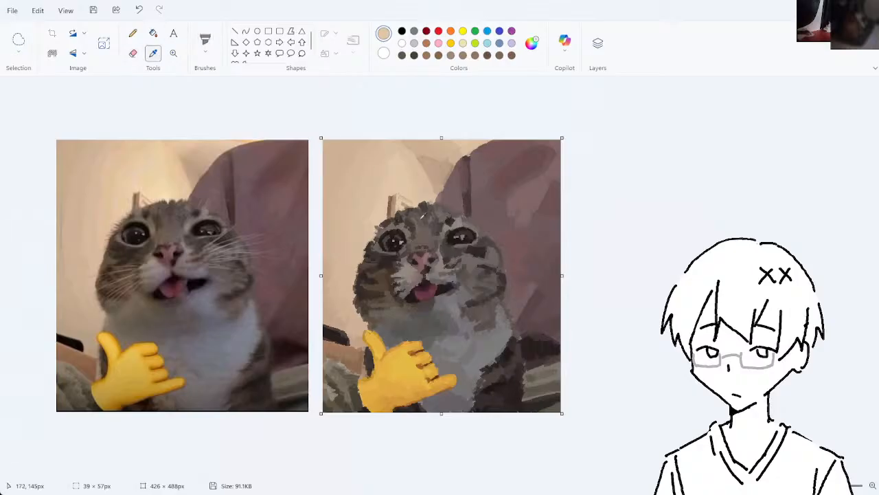
left_click(421, 205)
key("ctrl+z")
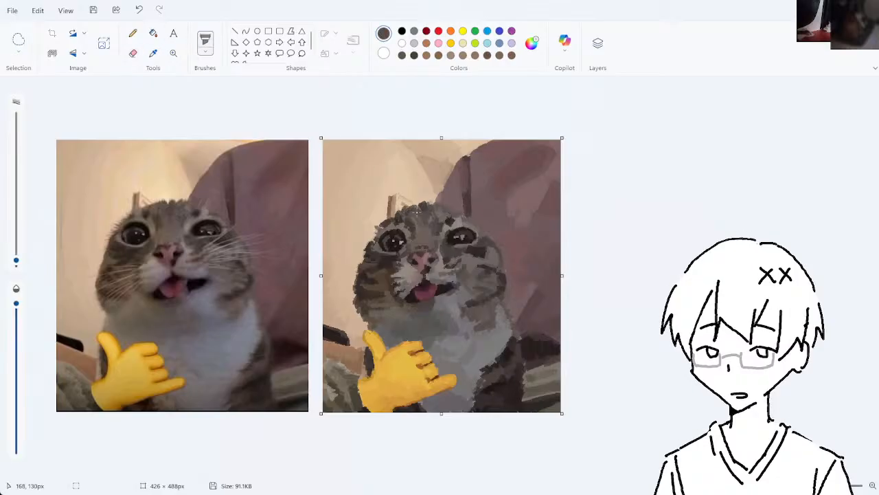
left_click_drag(402, 214, 407, 216)
- Paint over the wall shadow beside the mauve drape in sampled grey-tan with a larger brush
left_click(154, 53)
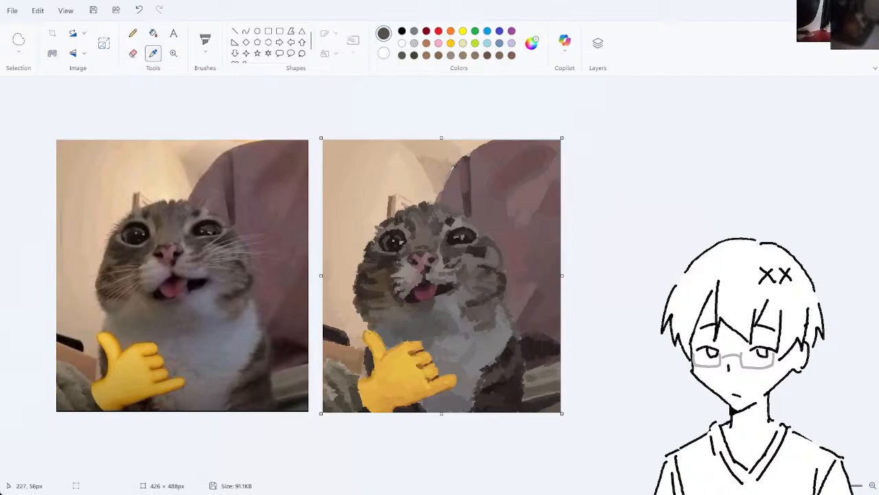
left_click(447, 168)
key("ctrl+z")
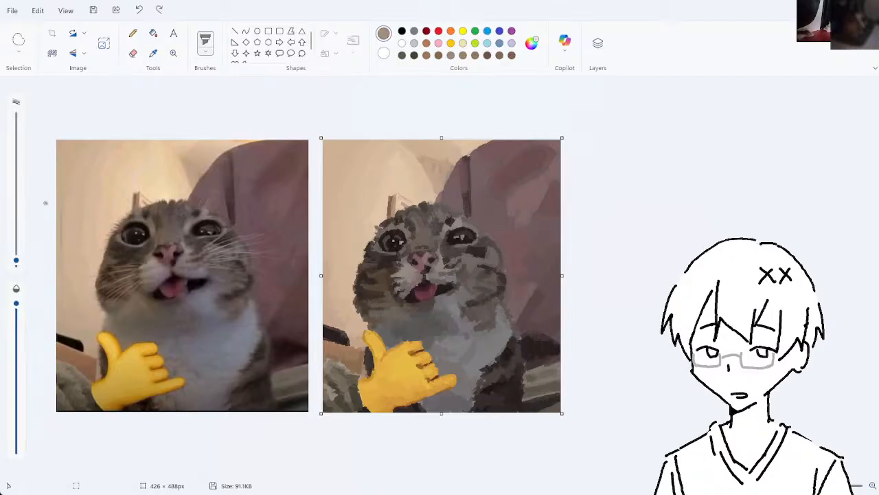
left_click_drag(15, 261, 16, 245)
left_click_drag(432, 162, 453, 174)
- Refine the dark vertical fold in the mauve drape above the cat's head in sampled dark mauve with a finer brush, undoing unwanted strokes
left_click(153, 53)
left_click(470, 197)
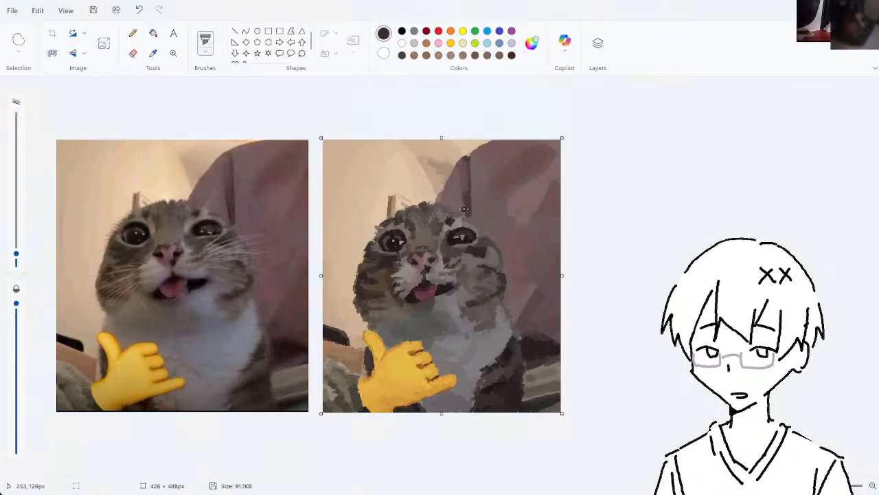
left_click_drag(465, 211, 463, 193)
key("ctrl+z")
left_click_drag(16, 254, 19, 260)
left_click_drag(464, 193, 468, 211)
key("ctrl+z")
key("ctrl+z")
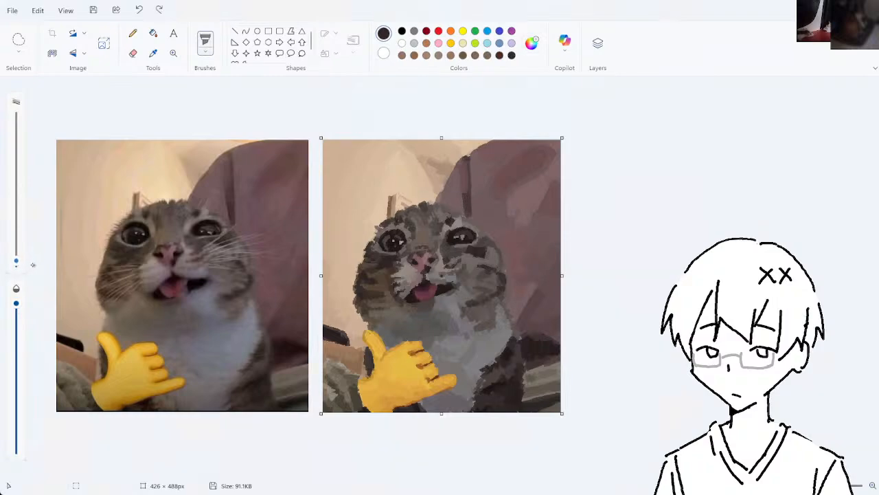
left_click_drag(464, 193, 466, 208)
- Paint the drape's shadow beside the cat's shoulder in sampled dark mauves with a larger brush, undoing the stray stroke across the wall
left_click(153, 53)
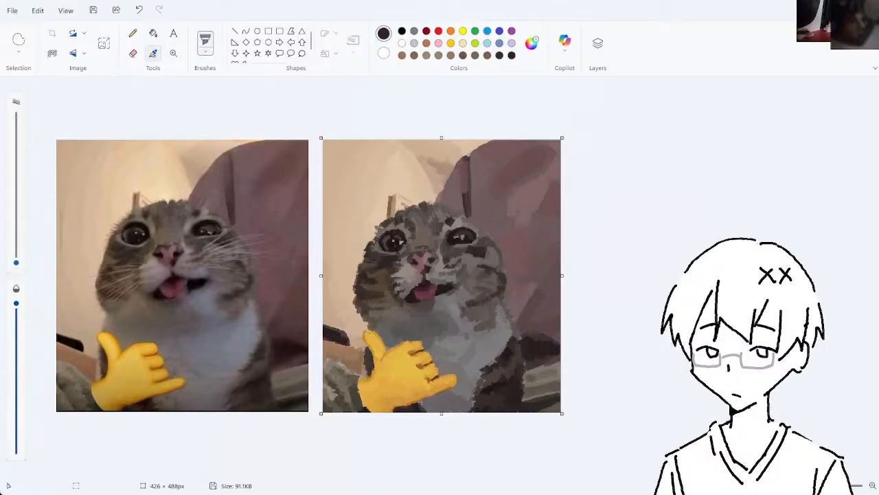
left_click(528, 338)
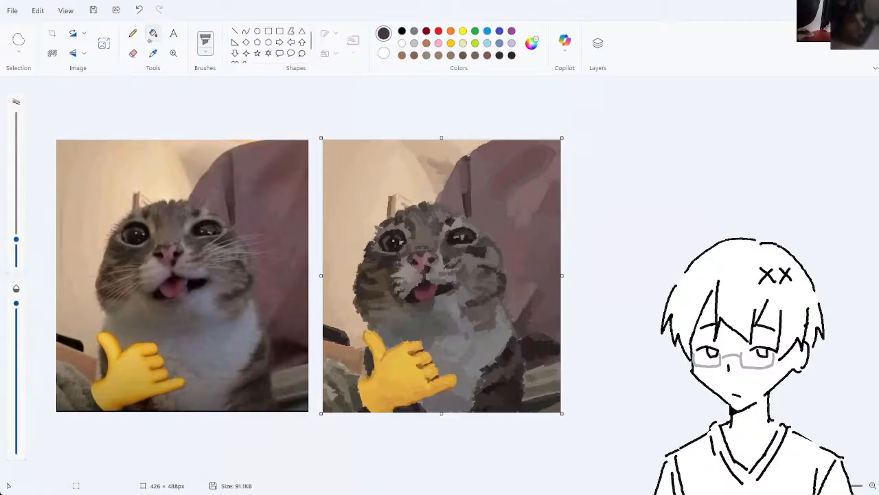
left_click(153, 53)
left_click(535, 312)
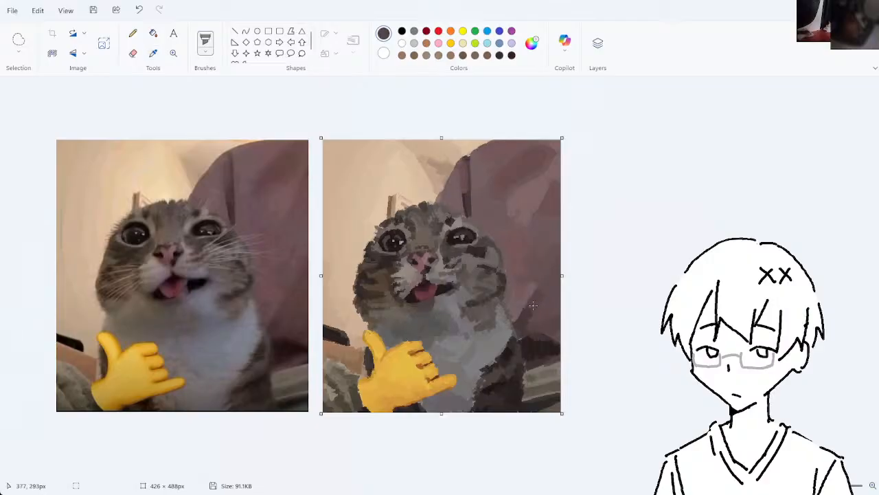
key("ctrl+z")
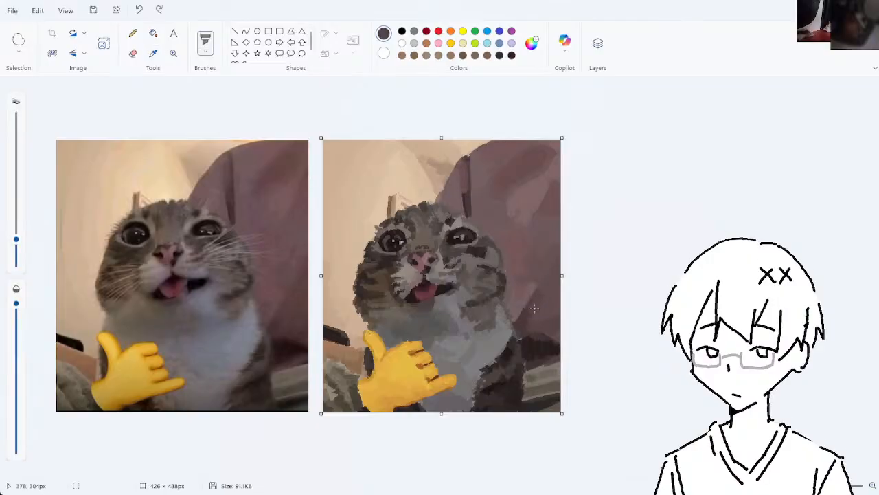
key("ctrl+z")
left_click_drag(532, 306, 529, 326)
left_click_drag(420, 199, 324, 142)
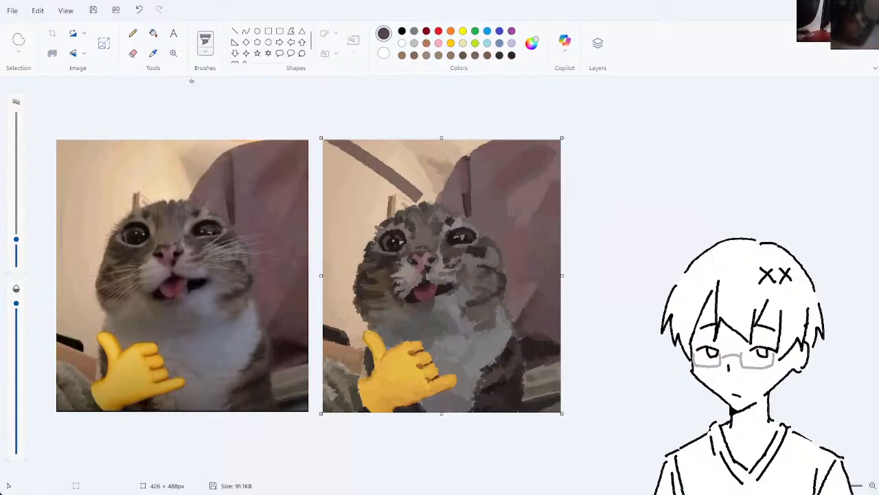
left_click(153, 53)
key("ctrl+z")
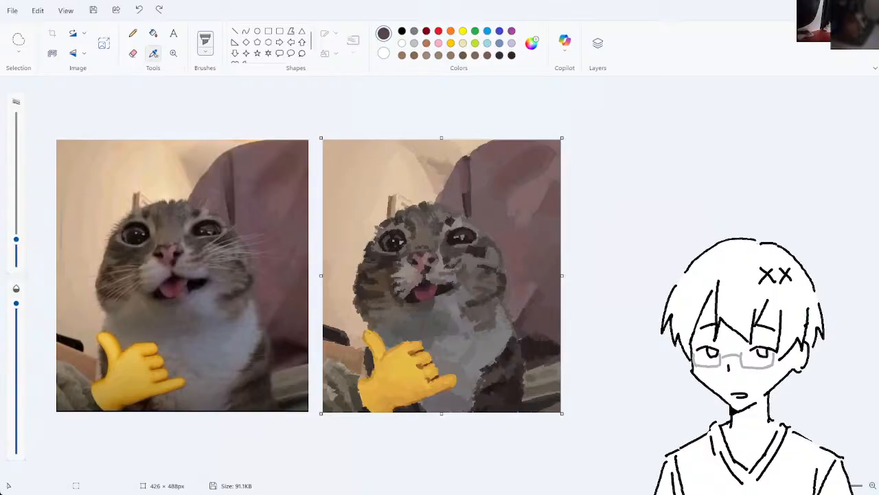
left_click(153, 53)
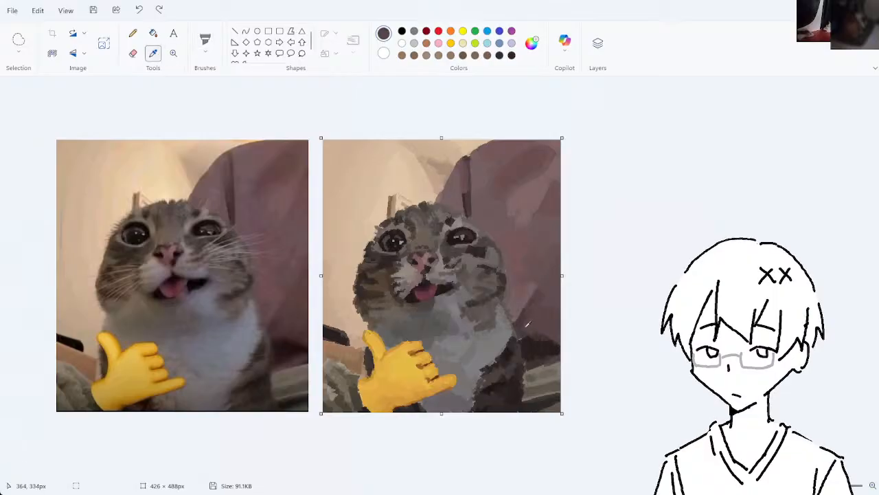
left_click(528, 325)
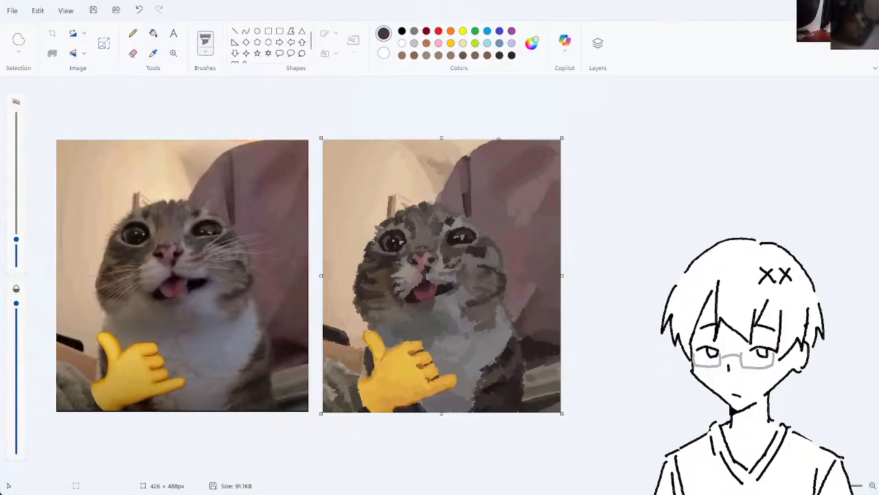
- Paint dark grey and olive bands on the sofa beside the cat's body in sampled colors, undoing unwanted strokes
left_click(152, 52)
left_click(546, 398)
left_click_drag(527, 394, 550, 386)
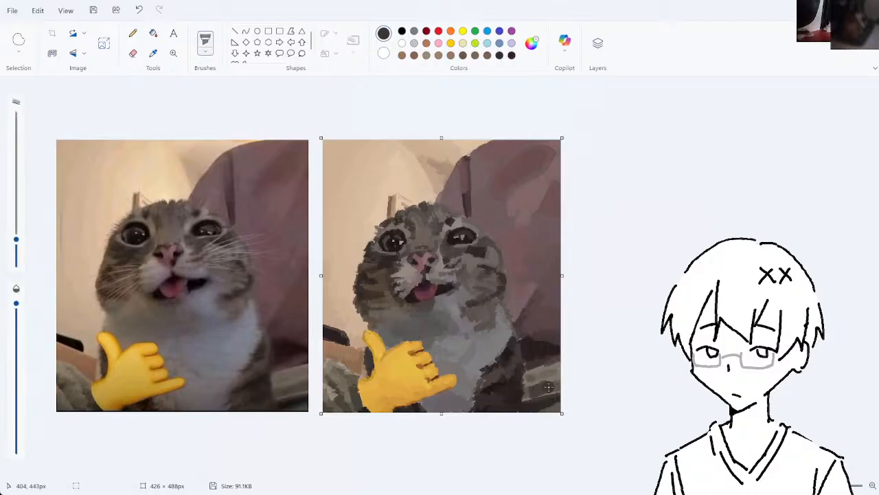
left_click(153, 53)
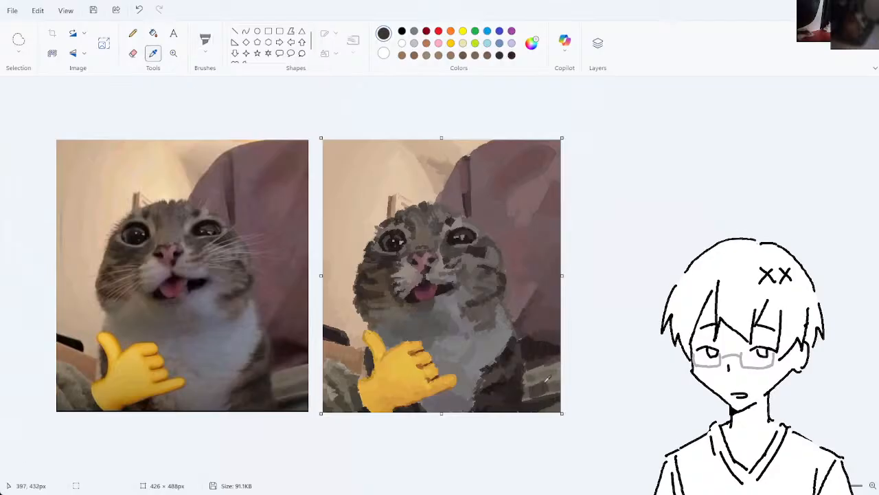
left_click(545, 382)
key("ctrl+z")
key("ctrl+z")
mouse_move(529, 394)
left_mouse_down()
mouse_move(560, 387)
mouse_move(529, 399)
mouse_move(547, 386)
left_mouse_up()
key("ctrl+z")
key("ctrl+z")
key("ctrl+z")
key("ctrl+z")
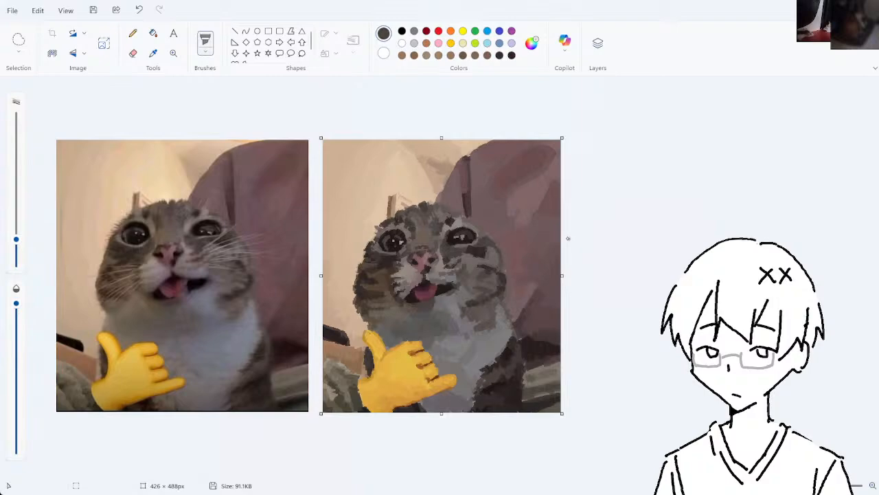
- Add thin grey-green streaks to the sofa beside the cat's body with a finer brush and sampled tones, undoing unwanted strokes
left_click(153, 54)
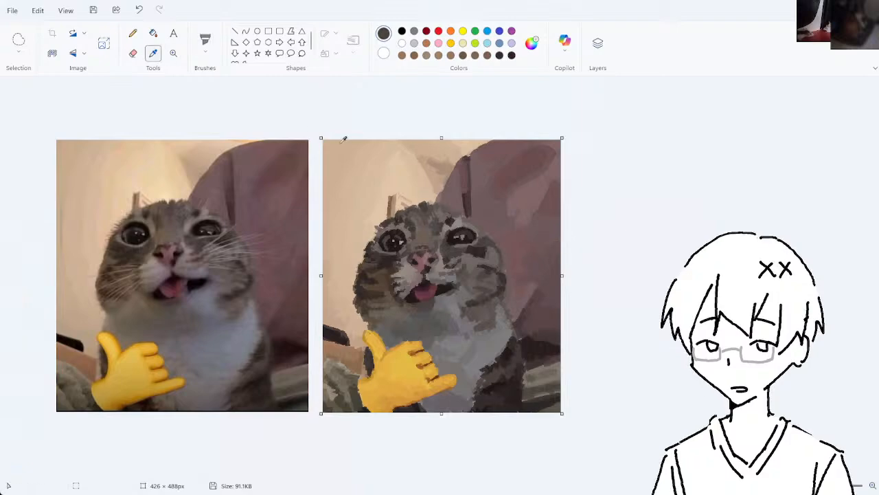
left_click(548, 367)
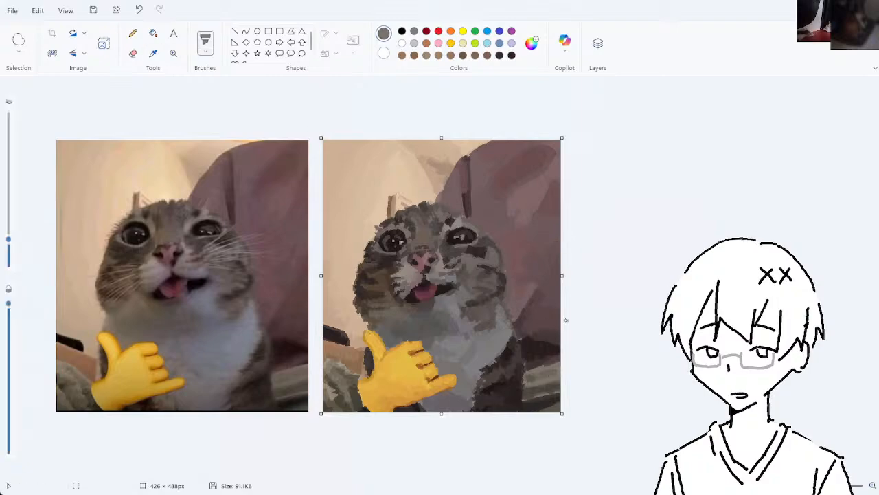
left_click(19, 254)
key("ctrl+z")
left_click_drag(528, 405, 537, 399)
key("ctrl+z")
left_click_drag(527, 398, 551, 392)
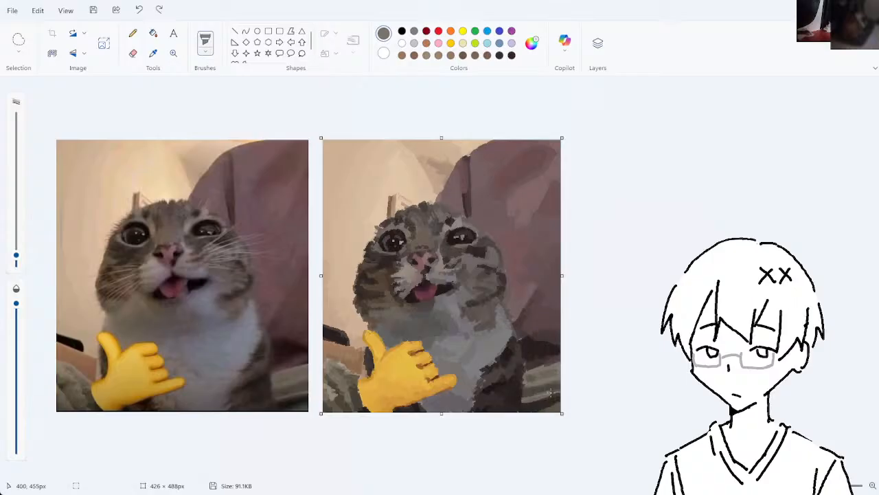
key("ctrl+z")
left_click(152, 57)
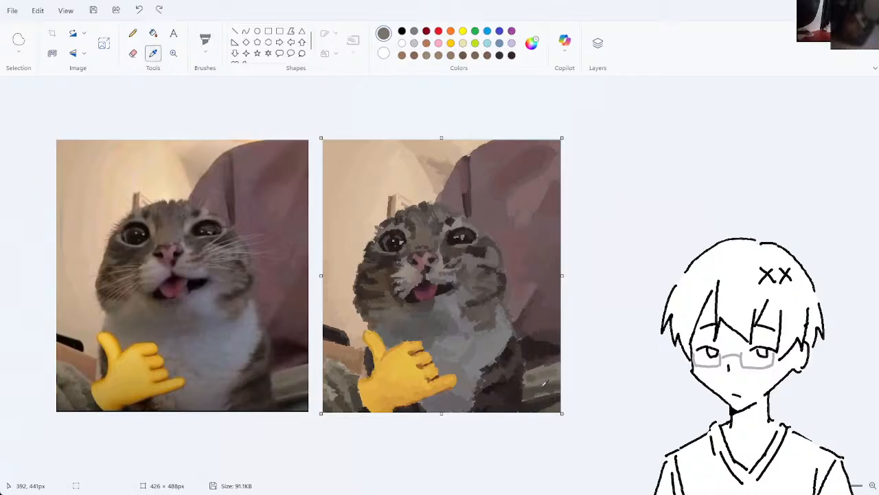
left_click(540, 393)
key("ctrl+z")
mouse_move(524, 400)
left_mouse_down()
mouse_move(565, 389)
mouse_move(531, 399)
left_mouse_up()
key("ctrl+z")
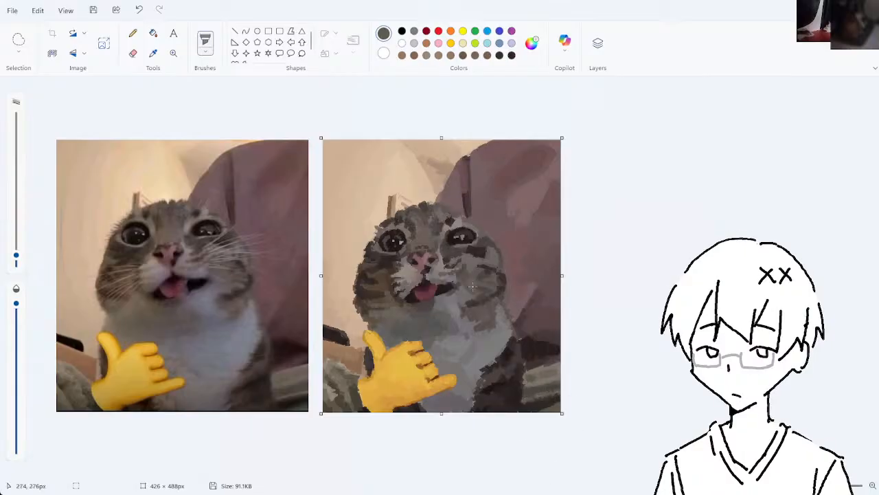
- Try adding light grey strokes to the blanket beside the hand emoji, undoing them
left_click(152, 55)
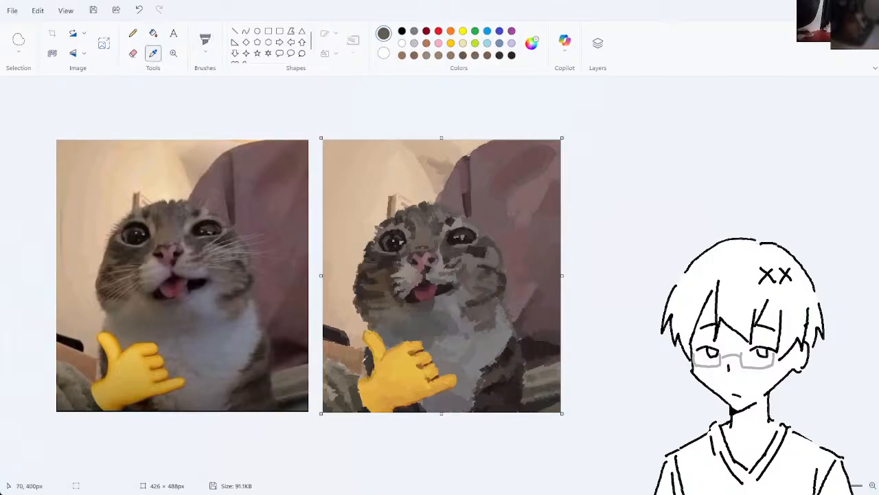
left_click(332, 363)
key("ctrl+z")
mouse_move(339, 366)
left_mouse_down()
mouse_move(326, 355)
mouse_move(356, 375)
left_mouse_up()
key("ctrl+z")
key("ctrl+z")
key("ctrl+z")
key("ctrl+z")
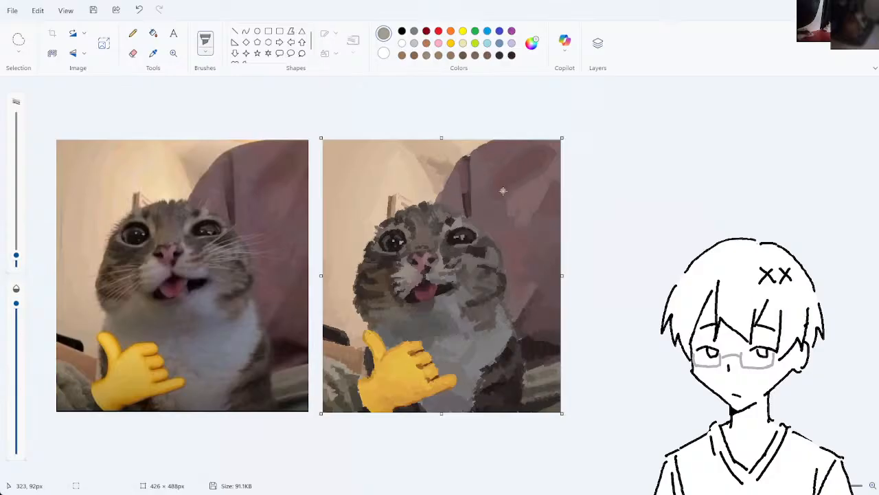
- Blend the blanket beside the hand emoji in sampled grey-brown with a larger brush at reduced opacity, undoing unwanted strokes
left_click(154, 53)
left_click(337, 380)
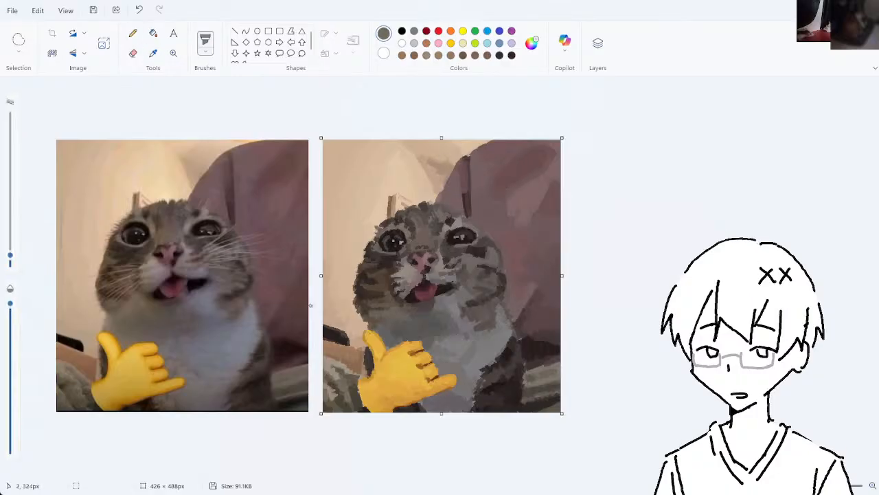
left_click_drag(16, 255, 31, 216)
left_click_drag(16, 303, 19, 358)
mouse_move(335, 360)
left_mouse_down()
mouse_move(334, 391)
mouse_move(353, 377)
mouse_move(343, 356)
mouse_move(347, 392)
left_mouse_up()
key("ctrl+z")
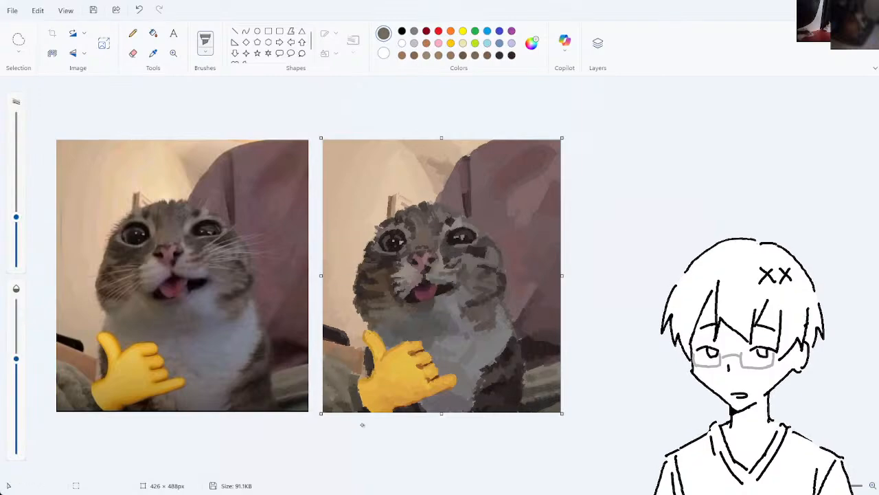
key("ctrl+z")
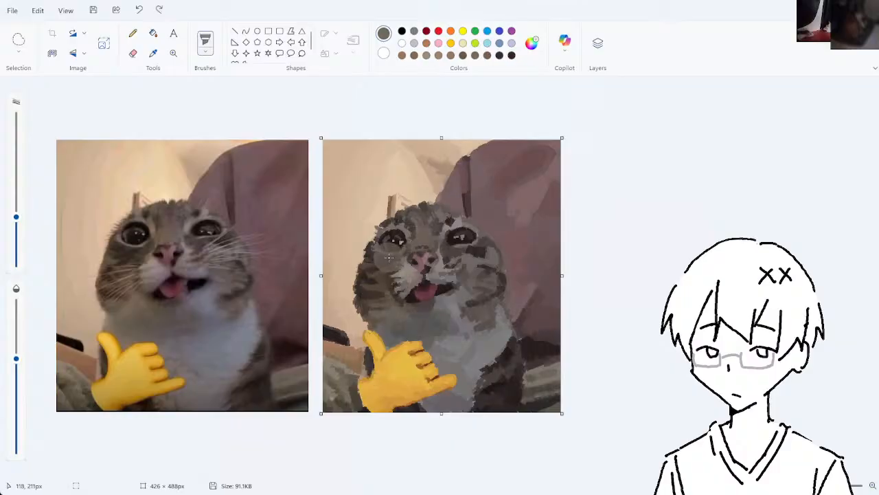
key("ctrl+z")
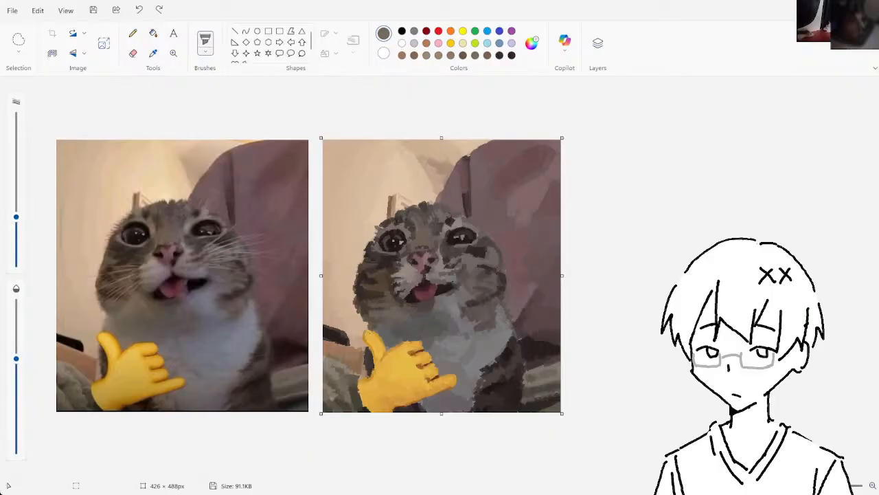
- Retouch the fur between the cat's nose and the eye nearer the drape in sampled dark brown, at full opacity with a smaller brush
left_click(154, 54)
left_click(205, 40)
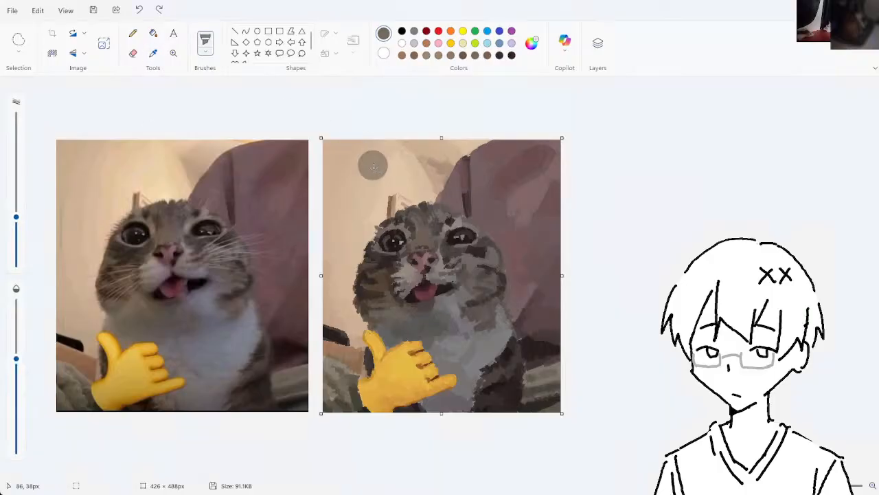
left_click(154, 55)
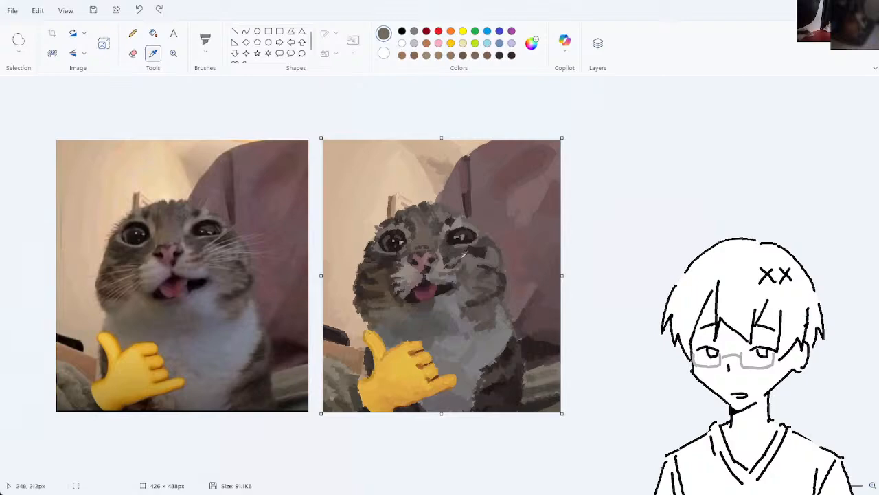
left_click(373, 252)
left_click_drag(17, 358, 17, 302)
left_click_drag(16, 217, 16, 246)
left_click(458, 255)
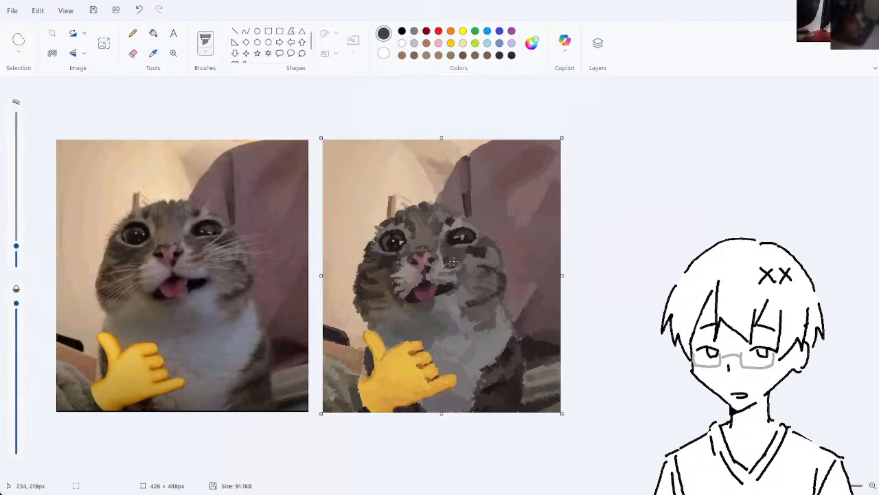
key("ctrl+z")
mouse_move(464, 249)
left_mouse_down()
mouse_move(454, 261)
mouse_move(461, 255)
left_mouse_up()
left_click(457, 229)
key("ctrl+z")
key("ctrl+z")
key("ctrl+z")
- Touch up the cat's dark fur markings in sampled near-black, undoing the unwanted stroke
left_click(152, 53)
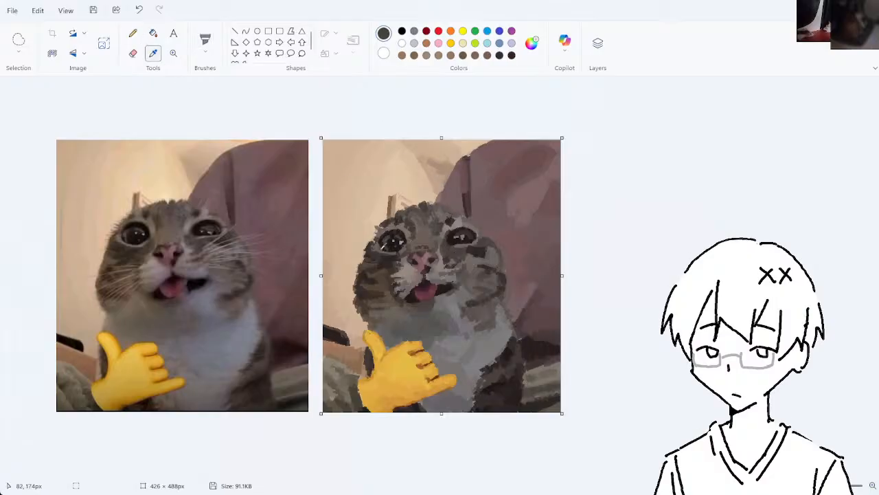
left_click(488, 245)
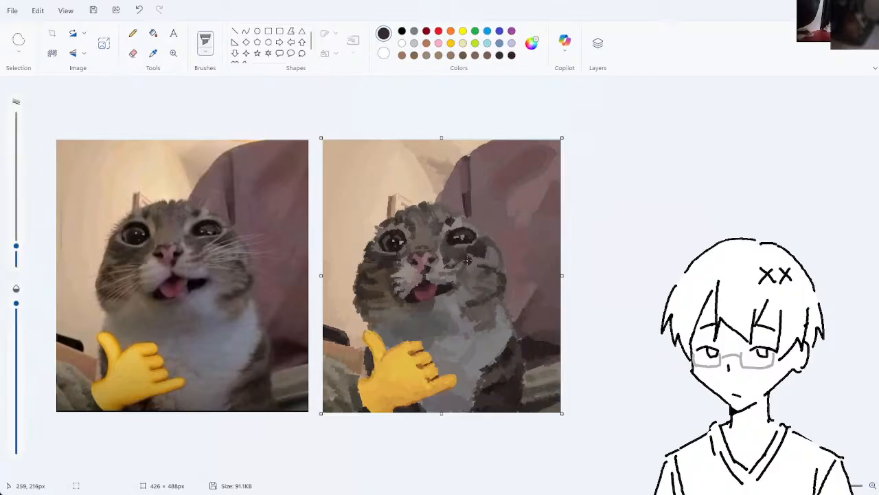
key("ctrl+z")
left_click(446, 203)
- Shade the cat's chest just above the hand emoji in sampled greys, undoing the accidental canvas resize
left_click(153, 53)
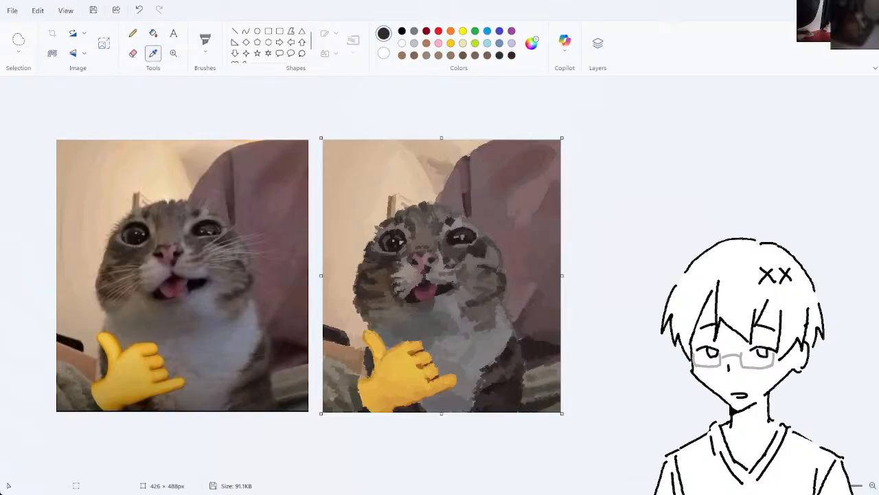
left_click(427, 341)
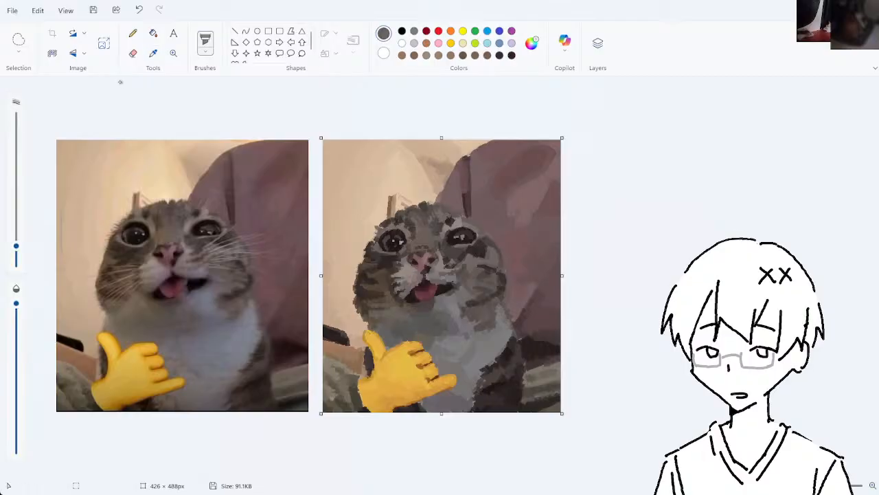
left_click(153, 53)
mouse_move(322, 276)
left_mouse_down()
mouse_move(320, 302)
mouse_move(419, 320)
left_mouse_up()
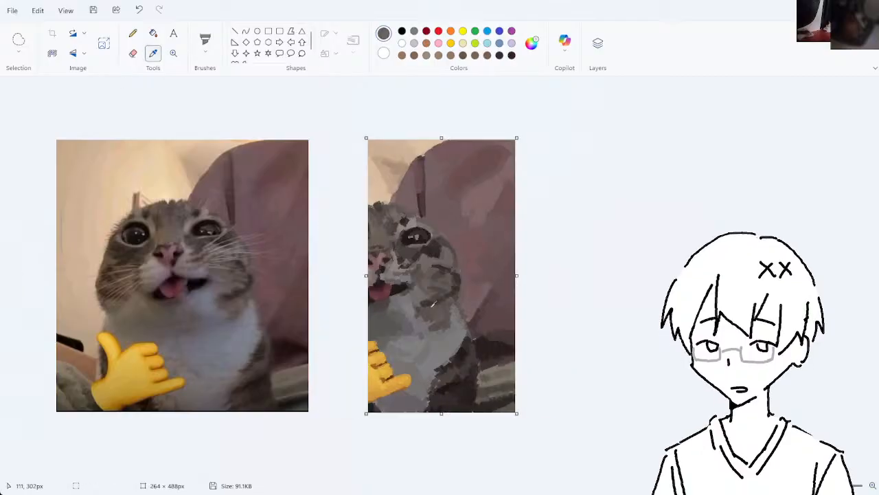
key("ctrl+z")
left_click(153, 53)
left_click(421, 333)
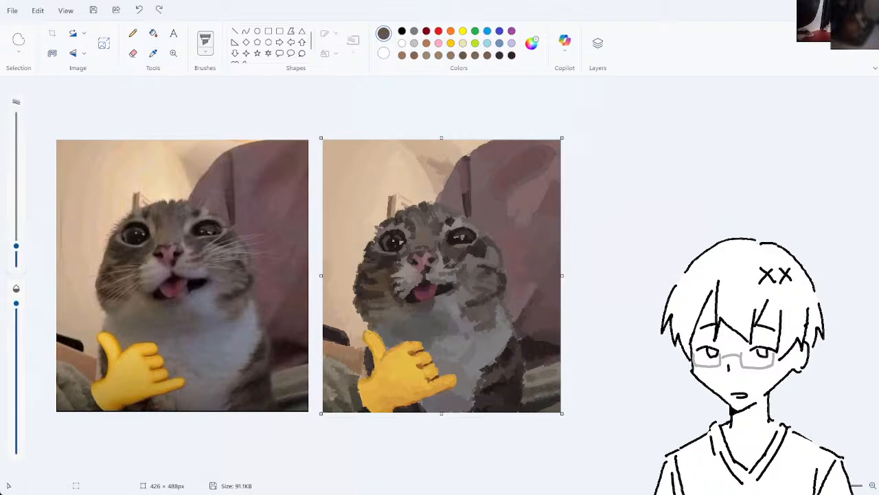
left_click(154, 52)
left_click(409, 337)
left_click(153, 53)
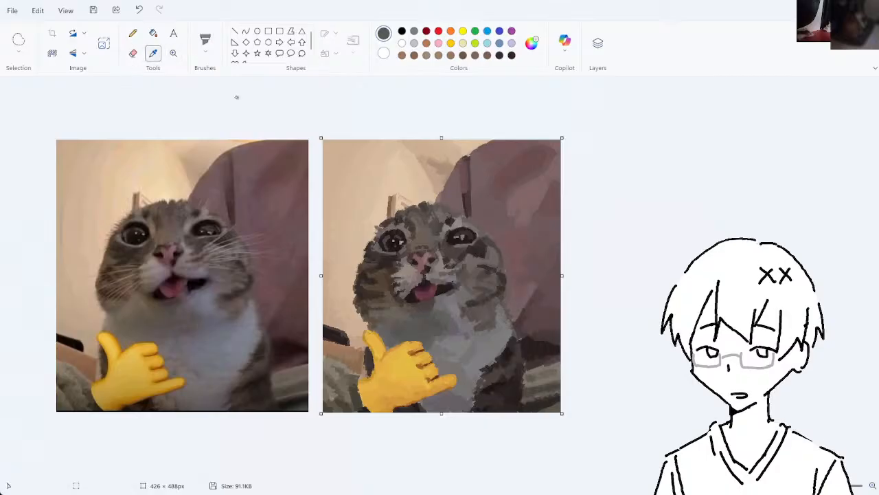
left_click(394, 335)
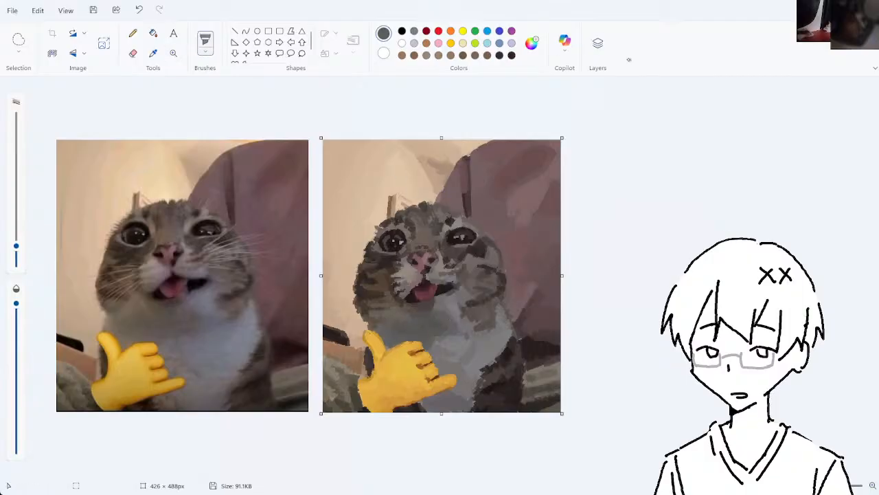
left_click(597, 43)
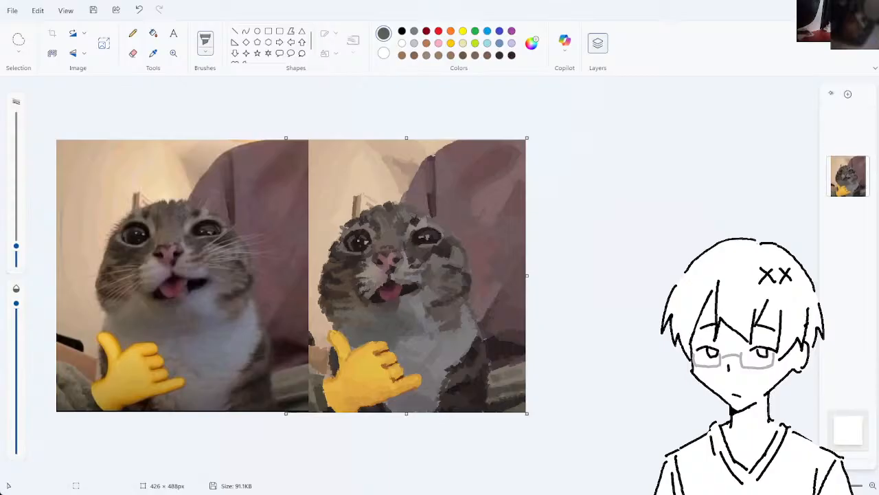
left_click(598, 42)
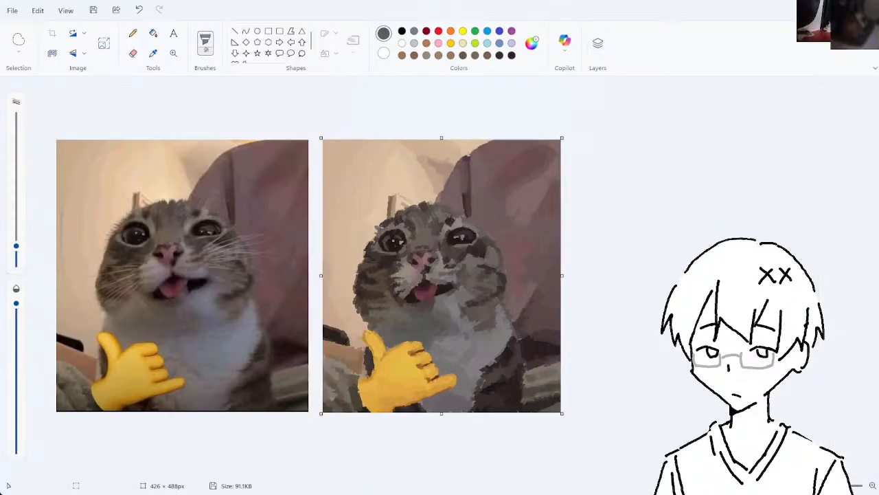
- Try a whisker from the muzzle toward the drape in a sampled muzzle grey with the smallest brush size
left_click_drag(16, 245, 16, 262)
left_click(153, 54)
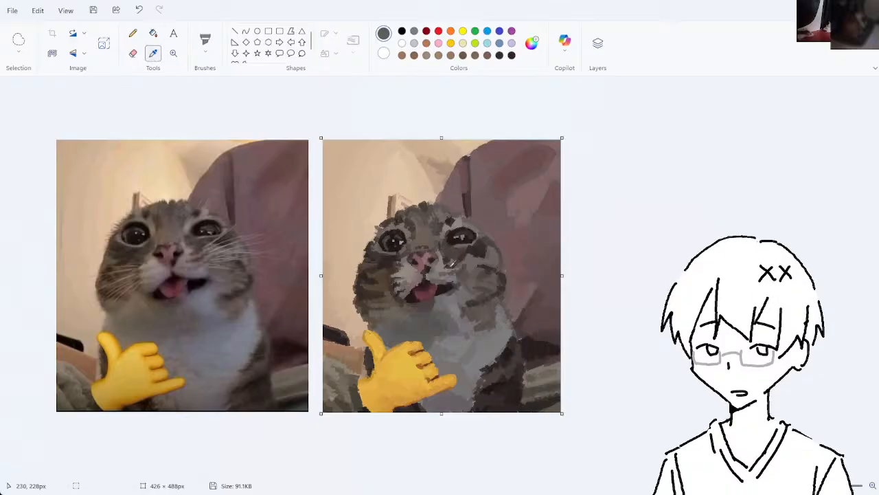
left_click(446, 266)
left_click_drag(446, 264, 496, 226)
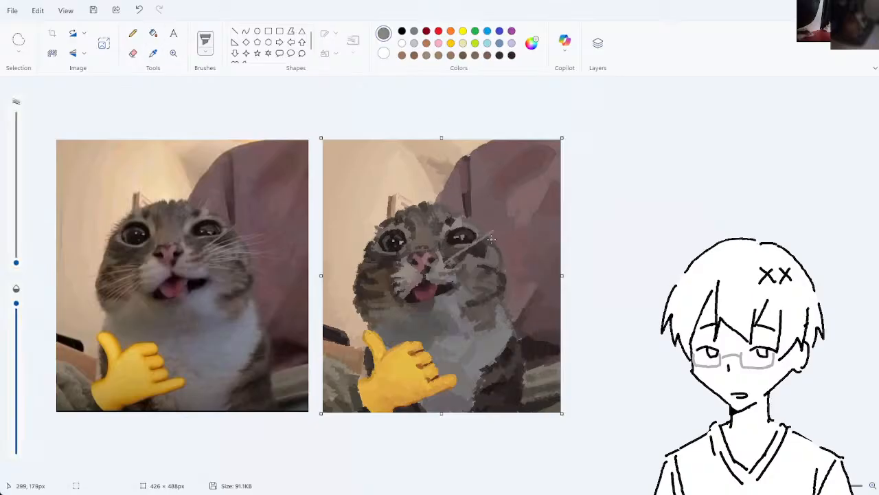
key("ctrl+z")
- Try the whisker beside the muzzle again in a grey-brown sampled above the eye nearer the drape
left_click(153, 53)
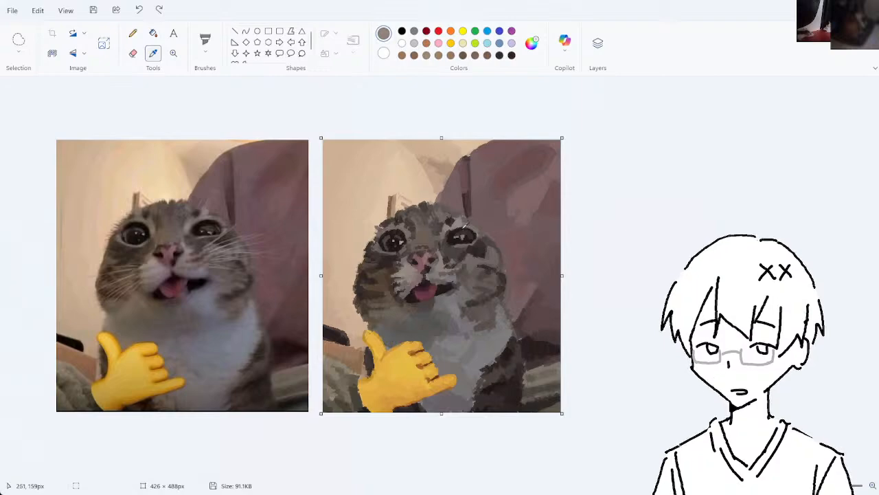
left_click(464, 227)
left_click_drag(452, 266, 500, 235)
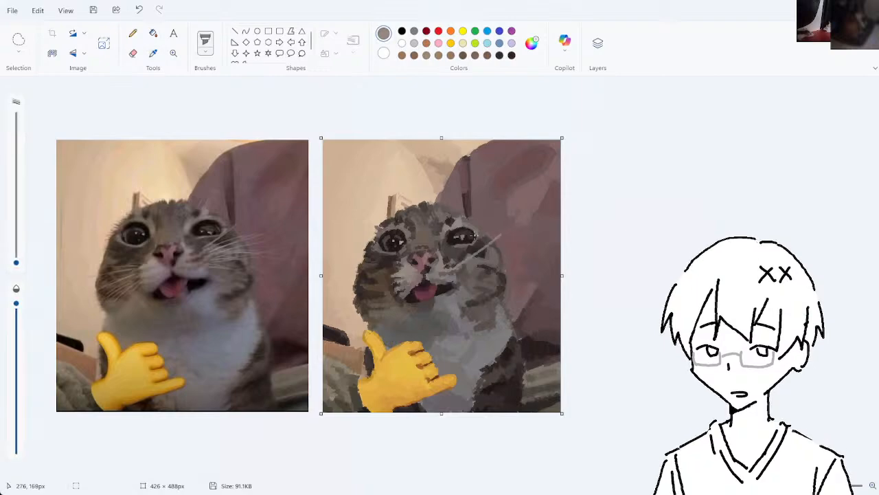
key("ctrl+z")
left_click_drag(453, 264, 494, 226)
key("ctrl+z")
left_click_drag(455, 265, 497, 223)
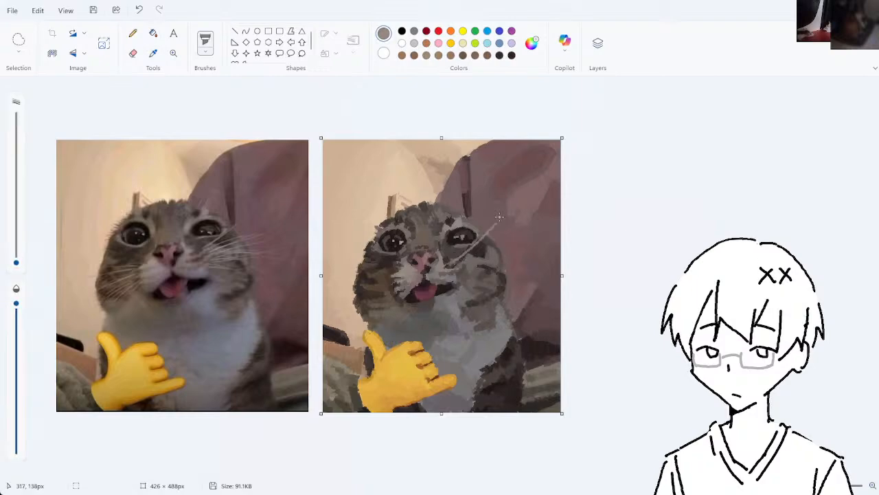
key("ctrl+z")
mouse_move(452, 267)
left_mouse_down()
mouse_move(504, 218)
mouse_move(457, 245)
mouse_move(456, 279)
mouse_move(482, 260)
left_mouse_up()
key("ctrl+z")
- Try the whiskers toward the drape in grey with a slightly larger brush
left_click(206, 52)
left_click(236, 87)
key("ctrl+z")
left_click_drag(16, 263, 16, 260)
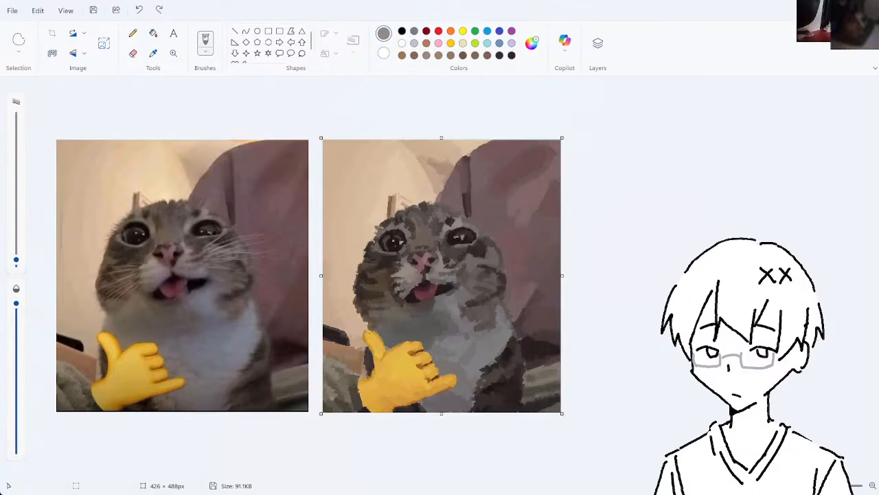
left_click_drag(469, 250, 480, 242)
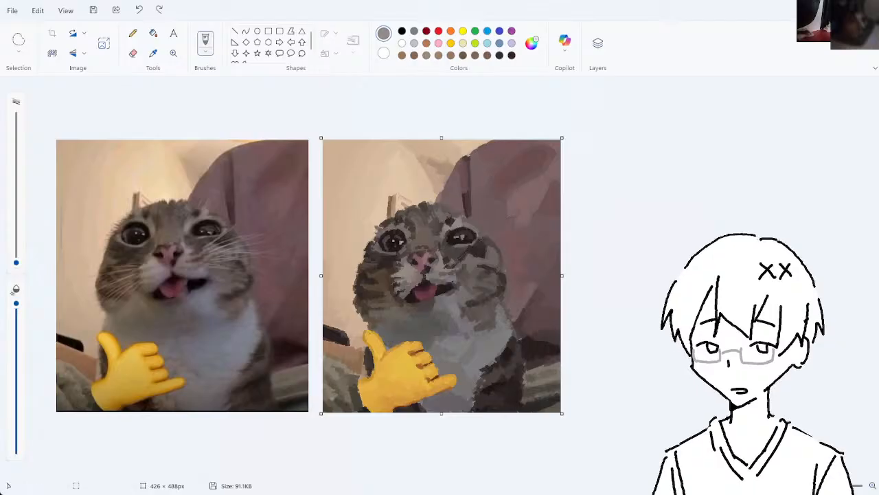
left_click_drag(17, 263, 28, 256)
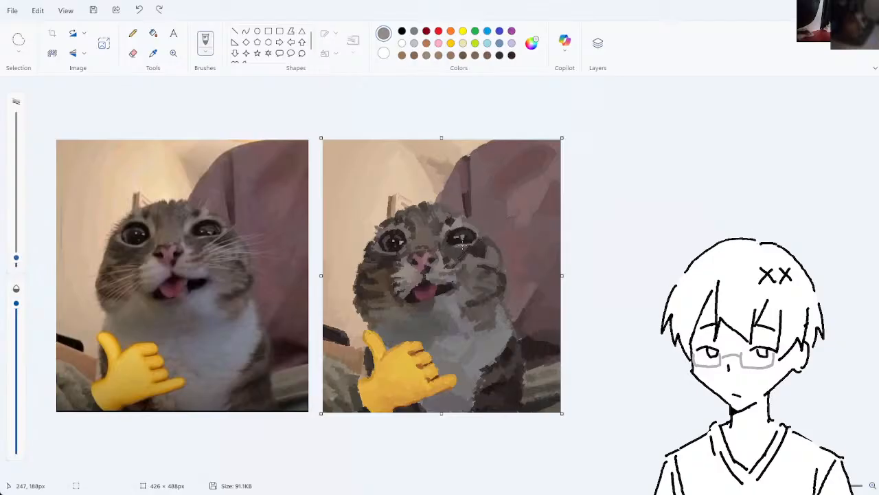
left_click_drag(452, 267, 498, 221)
key("ctrl+z")
left_click_drag(447, 264, 502, 228)
key("ctrl+z")
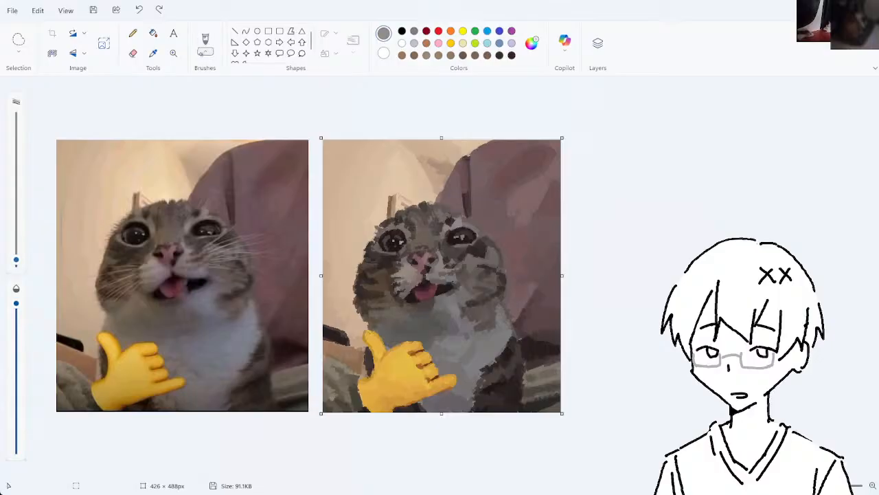
- Paint the uppermost whisker from the muzzle past the eye onto the drape in thin grey, undoing unwanted strokes
left_click(206, 41)
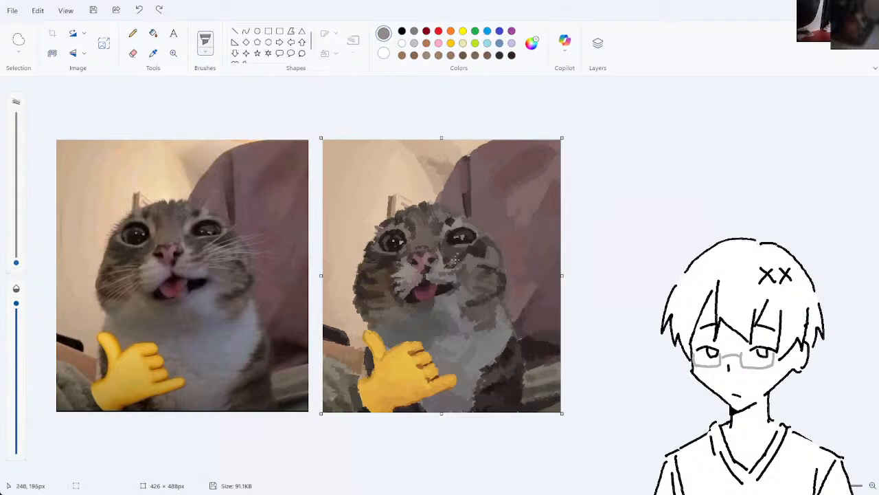
left_click_drag(457, 266, 492, 237)
key("ctrl+z")
left_click_drag(458, 264, 503, 226)
left_click_drag(463, 263, 517, 245)
key("ctrl+z")
- Start the second whisker below the first in grey sampled above the eye, undoing misplaced strokes
left_click(153, 53)
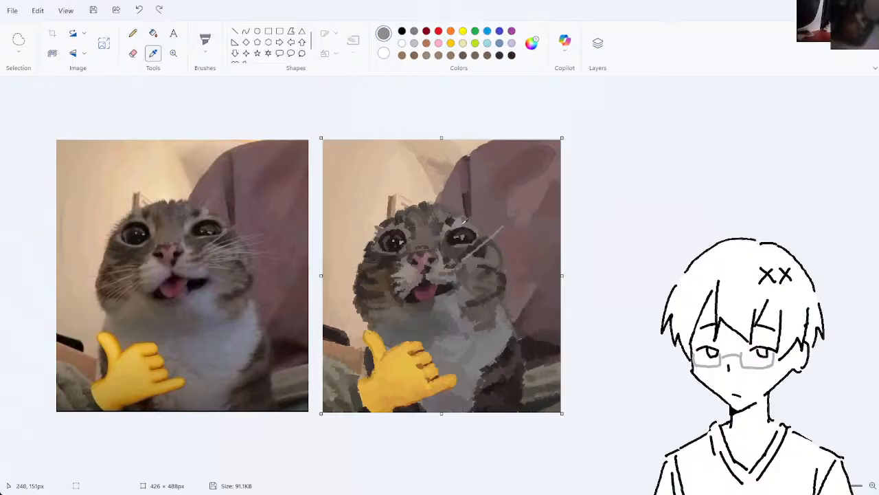
left_click(463, 216)
mouse_move(456, 264)
left_mouse_down()
mouse_move(508, 261)
mouse_move(523, 239)
mouse_move(511, 247)
left_mouse_up()
key("ctrl+z")
key("ctrl+z")
key("ctrl+z")
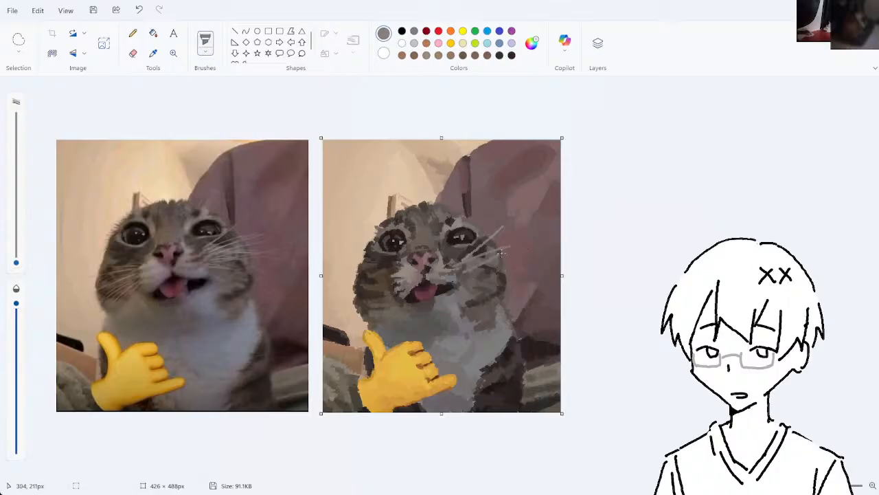
key("ctrl+z")
key("ctrl+z")
- Add the middle whiskers reaching from the cheek over the drape in the same grey, undoing misplaced strokes
mouse_move(466, 270)
left_mouse_down()
mouse_move(536, 223)
mouse_move(484, 263)
left_mouse_up()
key("ctrl+z")
key("ctrl+z")
key("ctrl+z")
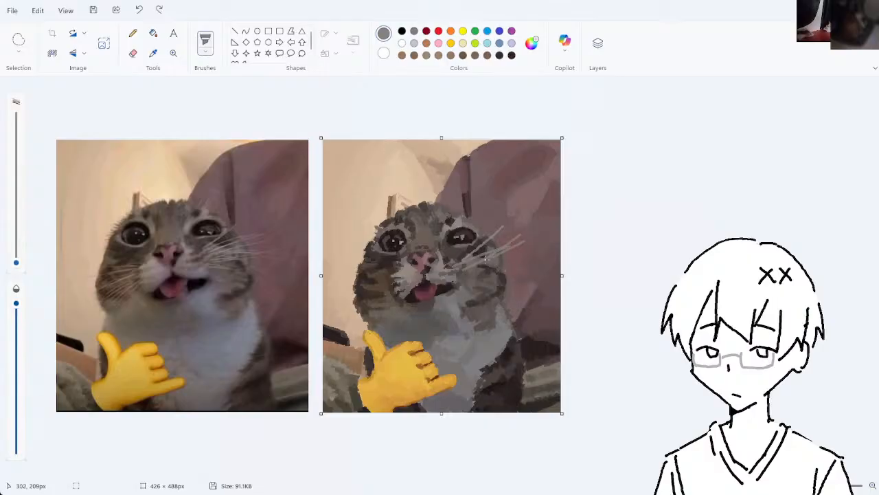
key("ctrl+z")
mouse_move(523, 242)
left_mouse_down()
mouse_move(489, 256)
mouse_move(523, 242)
left_mouse_up()
- Paint the lower whiskers sweeping outward toward the drape in grey, undoing misplaced strokes, and sample the dark cheek fur beside them
mouse_move(475, 268)
left_mouse_down()
mouse_move(524, 266)
mouse_move(524, 273)
mouse_move(496, 269)
mouse_move(522, 273)
left_mouse_up()
key("ctrl+z")
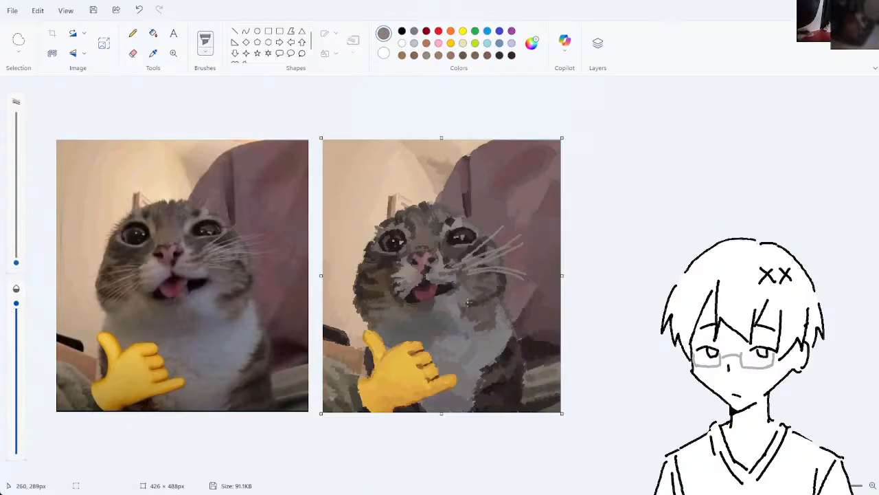
left_click_drag(459, 275, 520, 292)
key("ctrl+z")
key("ctrl+z")
key("ctrl+z")
left_click(153, 54)
left_click(498, 291)
- Try whiskers across the cheek farther from the drape in greys sampled from the muzzle and above the eye
left_click(153, 53)
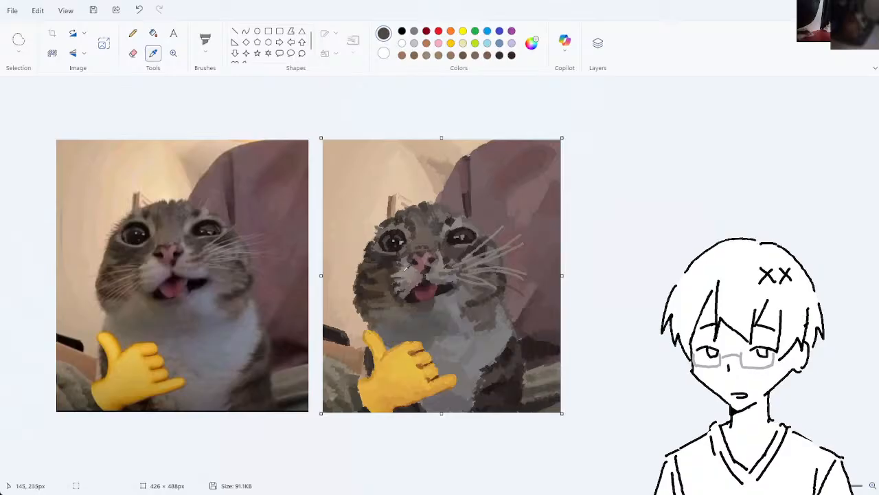
left_click(406, 268)
key("ctrl+z")
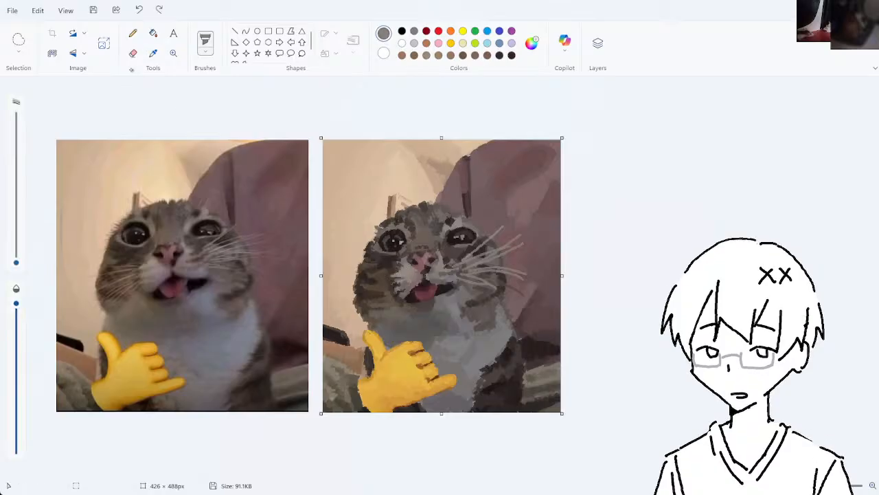
left_click(153, 54)
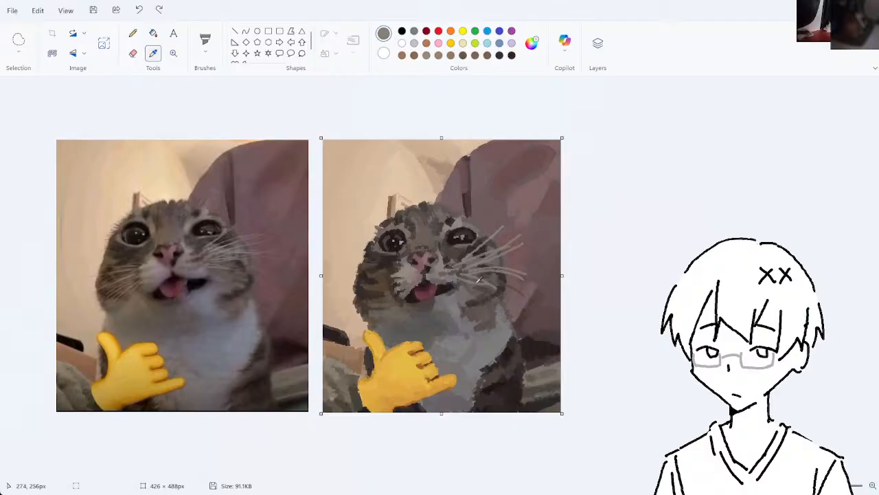
left_click(470, 224)
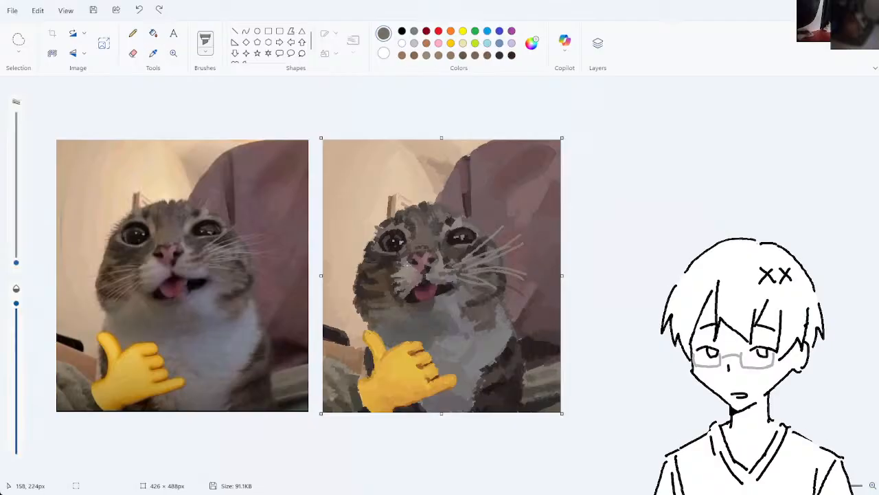
left_click_drag(399, 294, 352, 303)
key("ctrl+z")
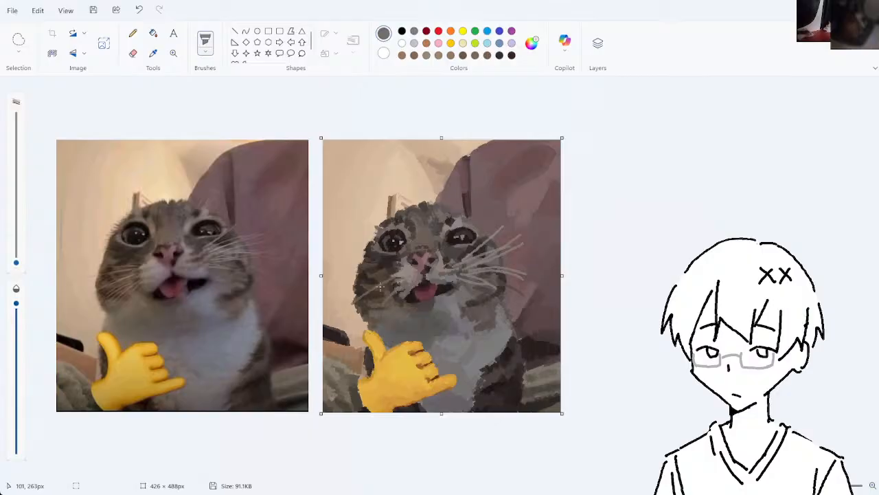
key("ctrl+z")
key("ctrl+z")
- Paint thin grey whiskers slanting down from the muzzle across the cheek farther from the drape, undoing misplaced strokes
left_click_drag(388, 279, 358, 299)
mouse_move(399, 283)
left_mouse_down()
mouse_move(383, 296)
mouse_move(399, 288)
mouse_move(395, 300)
mouse_move(417, 270)
mouse_move(357, 300)
left_mouse_up()
key("ctrl+z")
key("ctrl+z")
key("ctrl+z")
key("ctrl+z")
left_click_drag(394, 280, 359, 299)
left_click_drag(399, 286, 377, 308)
key("ctrl+z")
key("ctrl+z")
- Add nearly horizontal whiskers higher on the same cheek in grey sampled from above the hand emoji, undoing misplaced strokes
left_click_drag(363, 272, 397, 271)
key("ctrl+z")
key("ctrl+z")
left_click(153, 53)
left_click(391, 313)
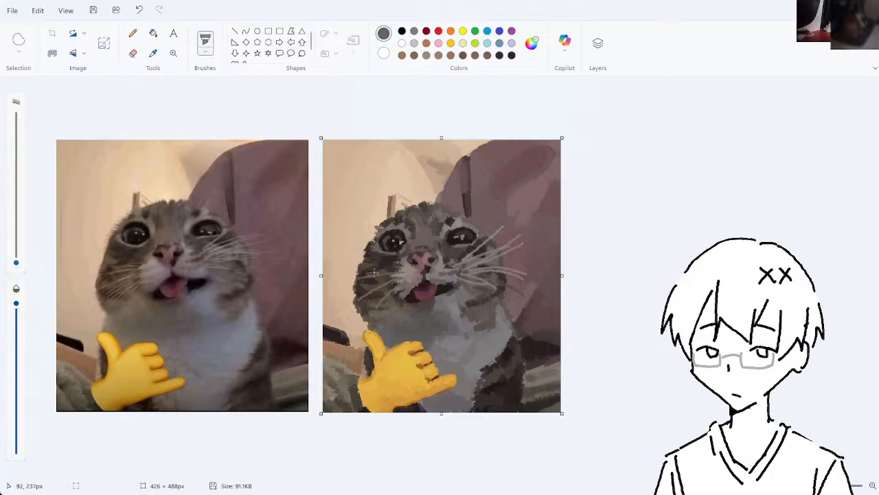
key("ctrl+z")
left_click_drag(363, 279, 393, 274)
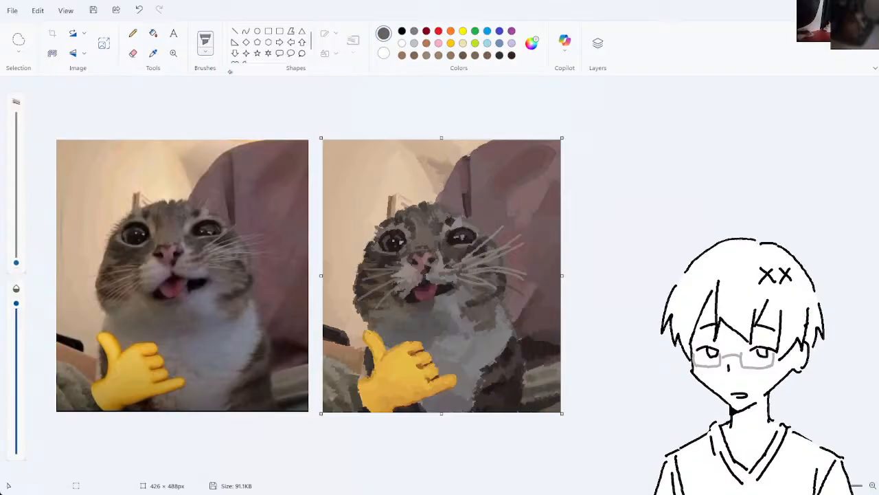
- Try to rework the uppermost whisker toward the drape with a smaller eraser
left_click(133, 53)
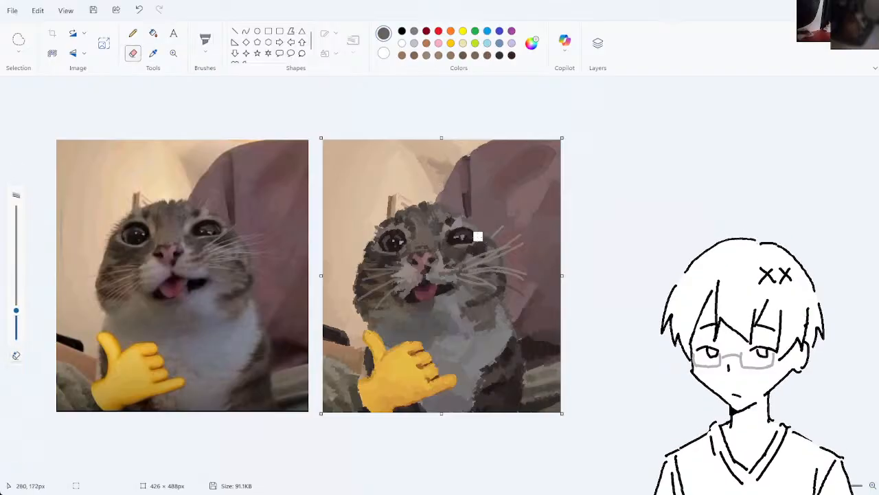
key("ctrl+z")
left_click_drag(16, 310, 16, 326)
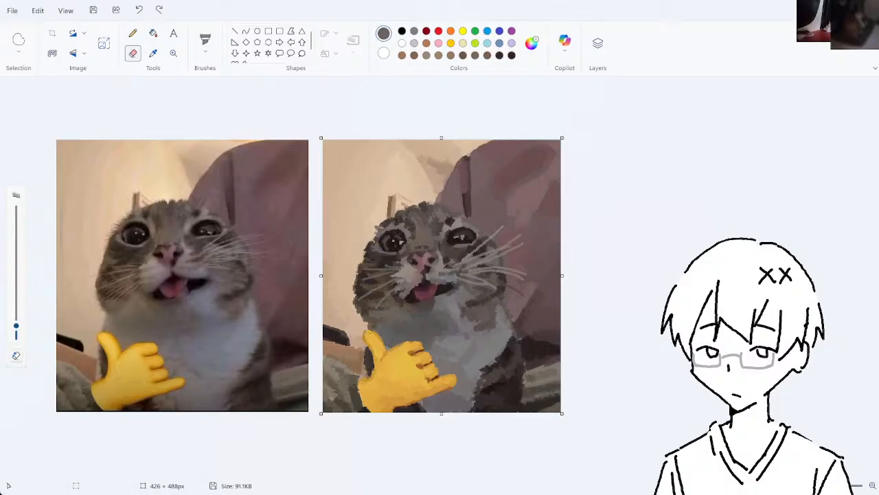
left_click(460, 260)
key("ctrl+z")
mouse_move(463, 259)
left_mouse_down()
mouse_move(495, 220)
mouse_move(472, 246)
mouse_move(504, 219)
left_mouse_up()
key("ctrl+z")
key("ctrl+z")
left_click_drag(457, 260, 505, 219)
key("ctrl+z")
left_click_drag(453, 262, 488, 228)
key("ctrl+z")
left_click_drag(450, 263, 492, 229)
key("ctrl+z")
left_click_drag(450, 264, 506, 218)
key("ctrl+z")
left_click_drag(458, 261, 505, 214)
key("ctrl+z")
- Rework the whiskers reaching toward the drape into finer lines with an even smaller eraser, undoing misplaced strokes
left_click_drag(454, 262, 502, 215)
left_click_drag(451, 268, 492, 250)
key("ctrl+z")
left_click_drag(17, 326, 17, 330)
key("ctrl+z")
left_click_drag(477, 255, 522, 234)
key("ctrl+z")
left_click_drag(473, 265, 522, 243)
key("ctrl+z")
key("ctrl+z")
left_click_drag(407, 272, 406, 272)
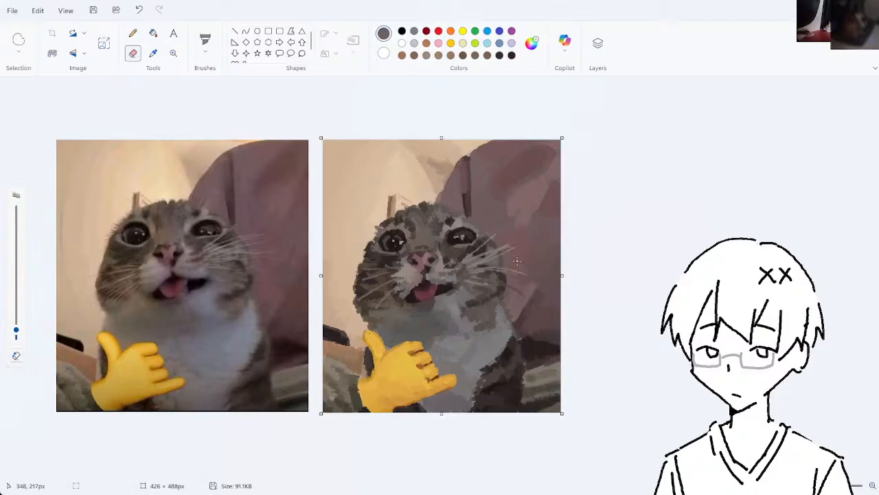
key("ctrl+z")
- Try to retouch the lowest whisker tip over the drape with the brush in a sampled dark fur color
left_click(153, 53)
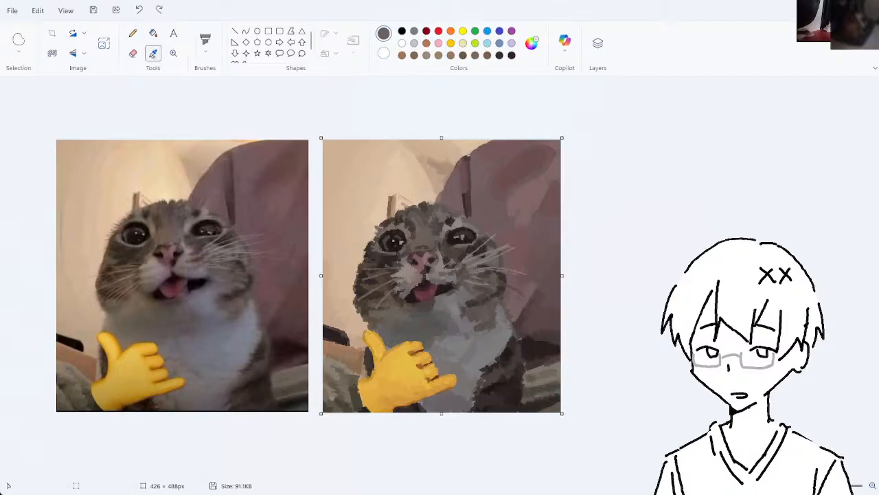
left_click(499, 261)
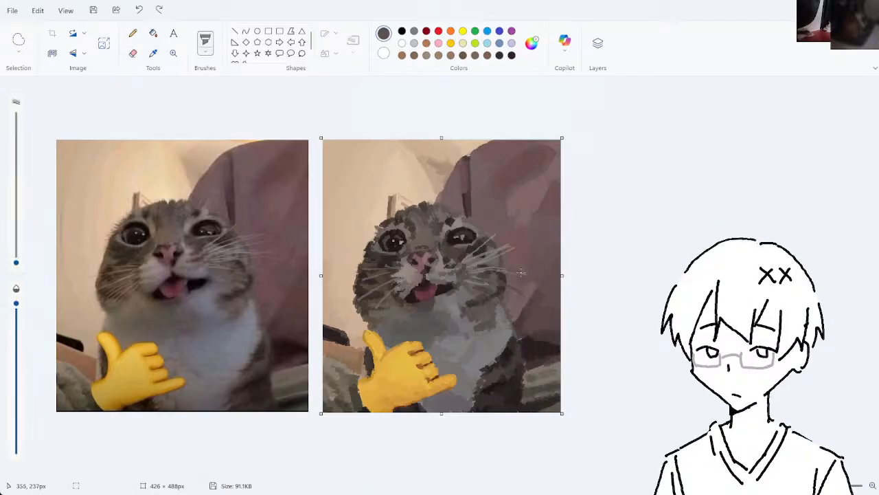
key("ctrl+z")
left_click_drag(507, 269, 527, 275)
key("ctrl+z")
key("ctrl+z")
- Try to retouch the cheek edge between the whisker tips in a color sampled from the nearby fur
left_click(153, 53)
left_click(492, 247)
key("ctrl+z")
mouse_move(507, 268)
left_mouse_down()
mouse_move(525, 275)
mouse_move(509, 251)
left_mouse_up()
key("ctrl+z")
key("ctrl+z")
key("ctrl+z")
- Refine the fur edge and whisker tips on the cheek farther from the drape in sampled fur colors, undoing stray strokes
left_click_drag(369, 295, 359, 302)
left_click(153, 52)
left_click(392, 271)
left_click_drag(368, 293, 357, 302)
mouse_move(376, 265)
left_mouse_down()
mouse_move(368, 262)
mouse_move(359, 303)
mouse_move(369, 276)
left_mouse_up()
key("ctrl+z")
left_click(154, 55)
left_click(381, 286)
key("ctrl+z")
key("ctrl+z")
key("ctrl+z")
- Break up the fur edge just above the emoji's thumb with fine strokes in sampled beige and brown, undoing misplaced ones
left_click(153, 53)
left_click(363, 322)
key("ctrl+z")
left_click_drag(364, 313, 368, 322)
key("ctrl+z")
left_click(154, 53)
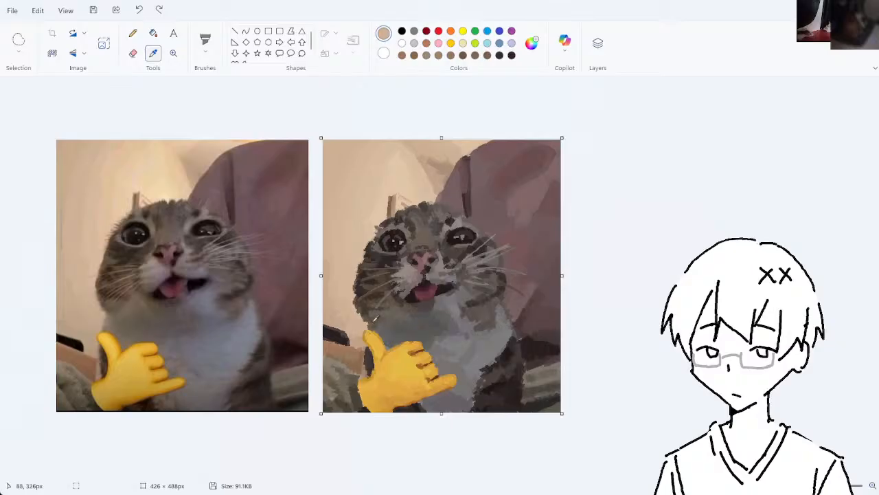
left_click(364, 316)
key("ctrl+z")
left_click_drag(364, 317, 366, 322)
key("ctrl+z")
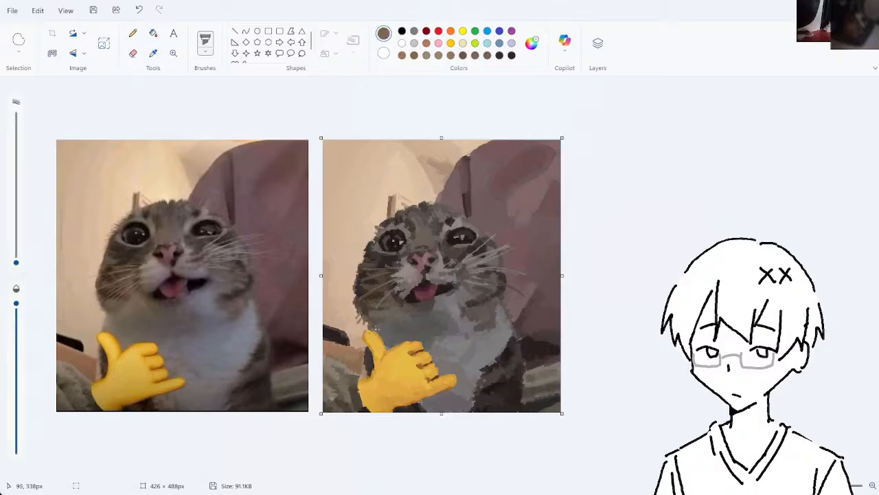
- Try fine hairs on the head's edge below the dark drape fold in sampled grey, then try erasing there
left_click(154, 53)
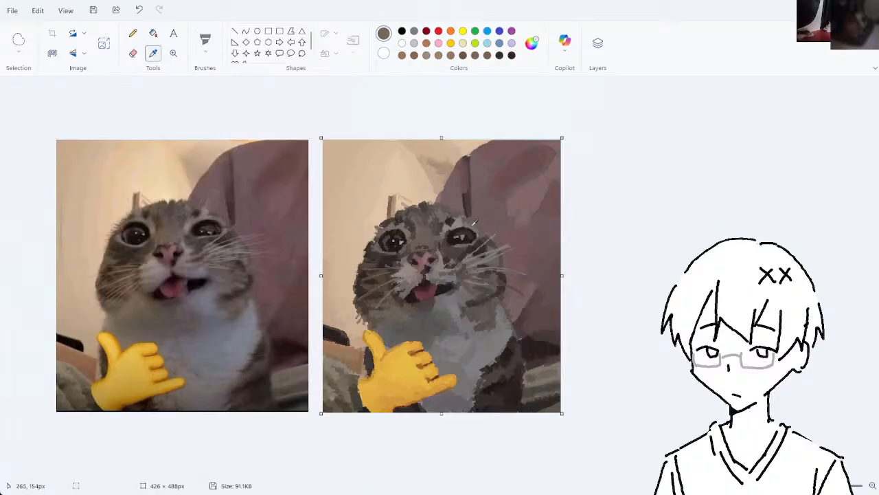
left_click(460, 209)
key("ctrl+z")
mouse_move(456, 204)
left_mouse_down()
mouse_move(467, 194)
mouse_move(467, 210)
left_mouse_up()
key("ctrl+z")
key("ctrl+z")
key("ctrl+z")
left_click(133, 53)
key("ctrl+z")
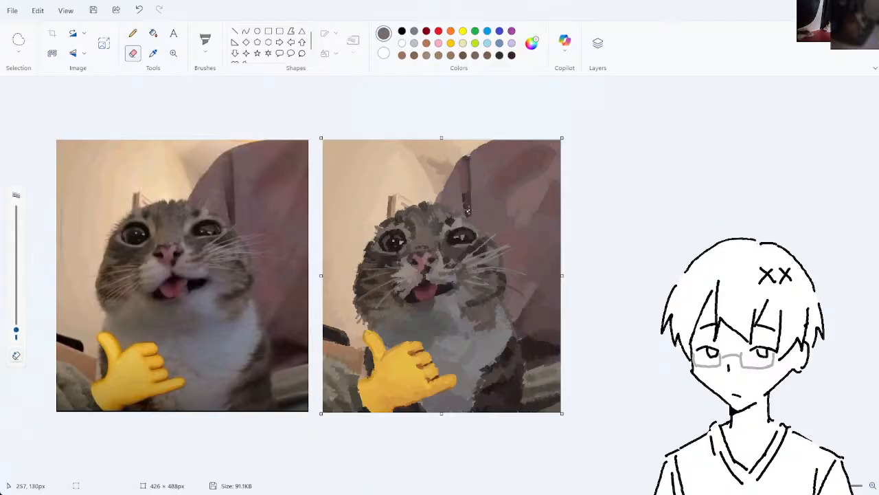
- Add fine hairs to the head's edge beside the wall-side eye in sampled dark fur color, undoing and erasing stray ones
left_click(153, 53)
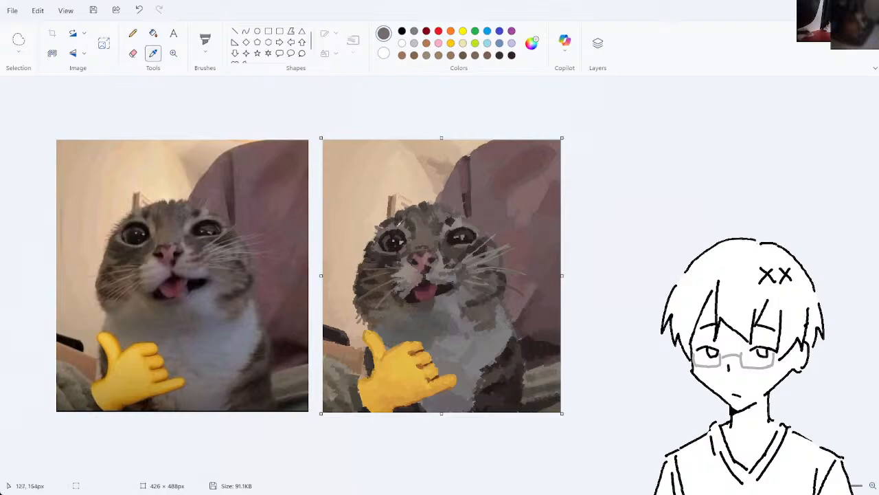
left_click(385, 224)
left_click(204, 41)
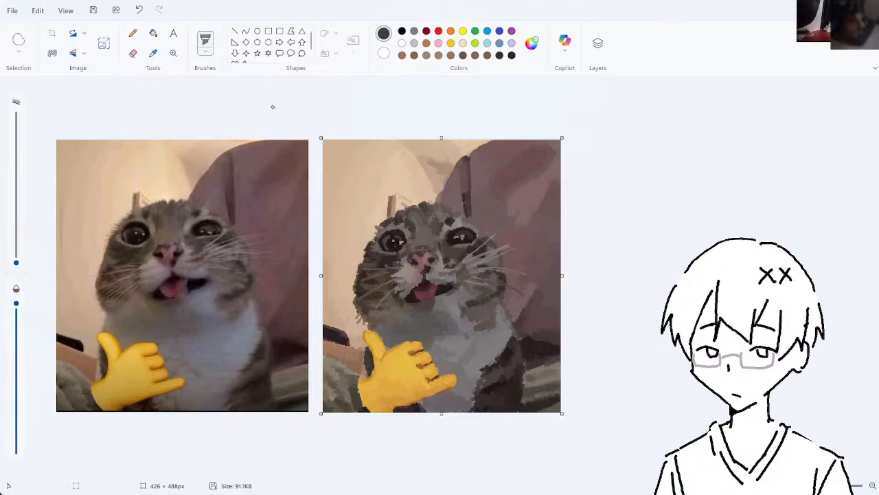
left_click_drag(374, 245, 371, 234)
key("ctrl+z")
key("ctrl+z")
key("ctrl+z")
key("ctrl+z")
left_click(133, 52)
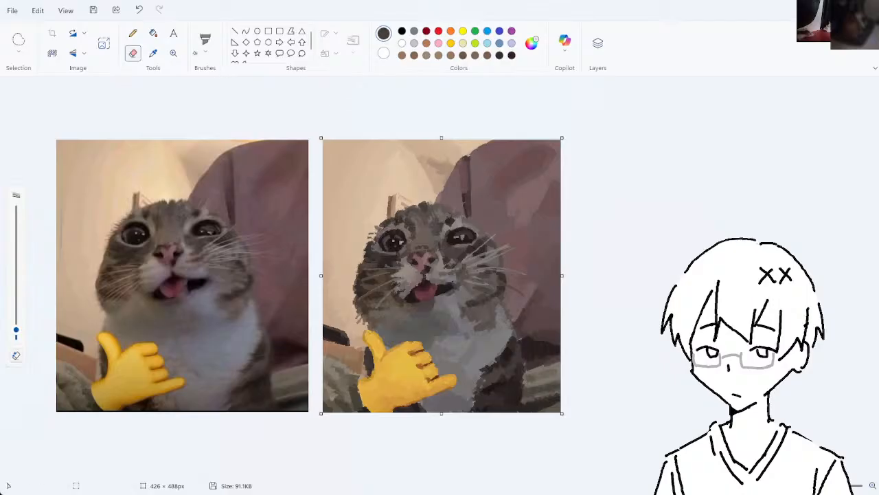
left_click(204, 42)
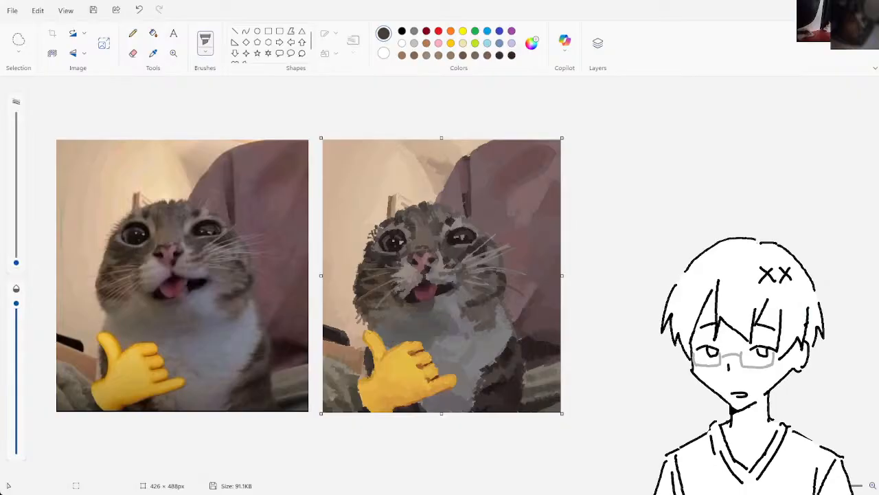
- Try retouching the whiskers on the drape-side cheek in dark and grey colors sampled from the nearby fur
left_click(153, 53)
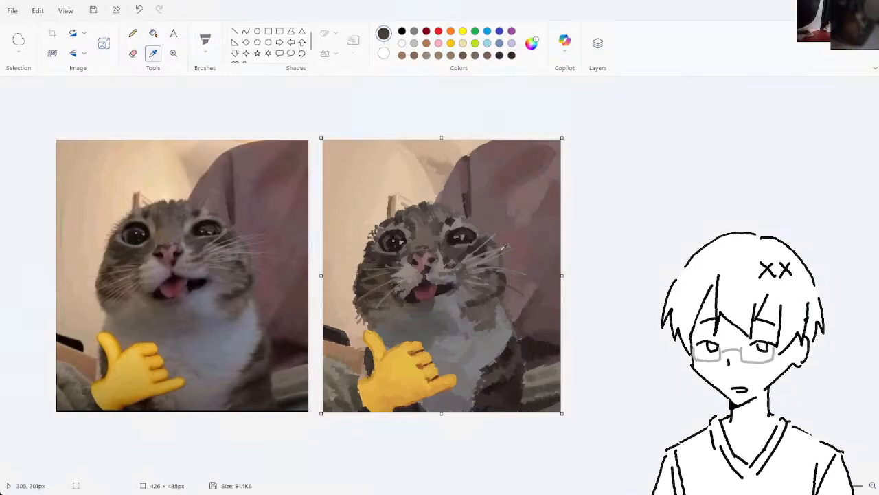
left_click(483, 252)
key("ctrl+z")
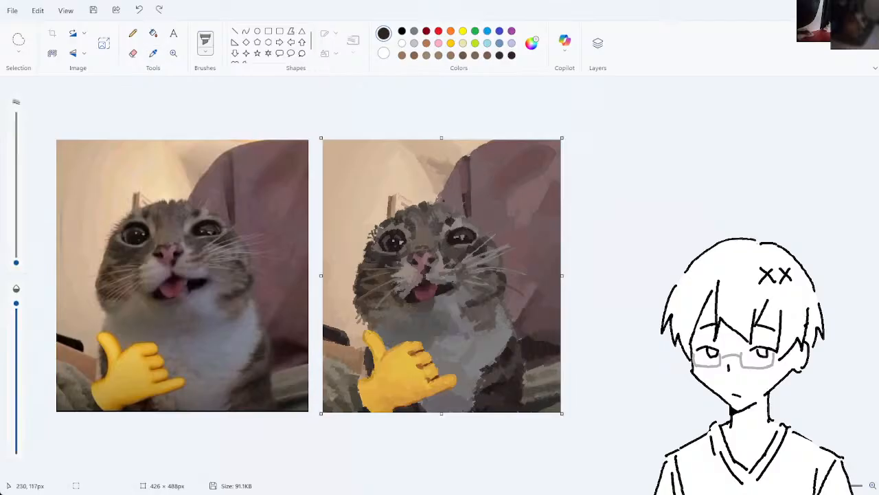
left_click(153, 53)
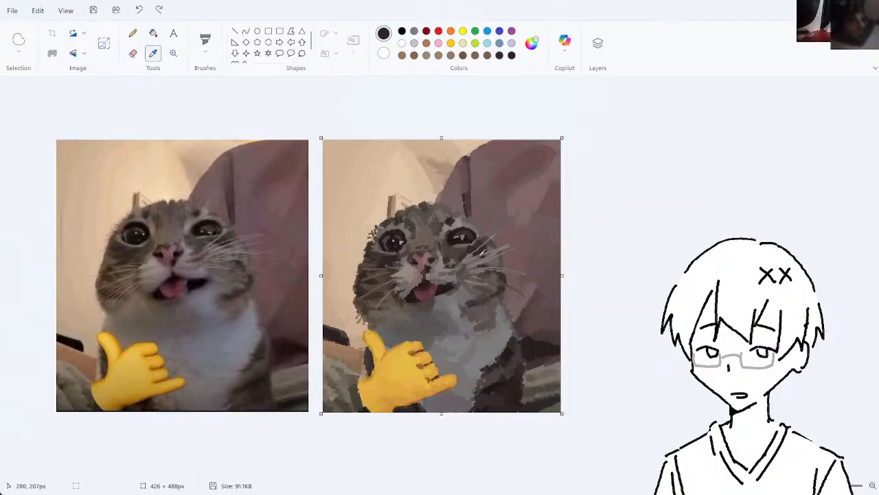
left_click(480, 255)
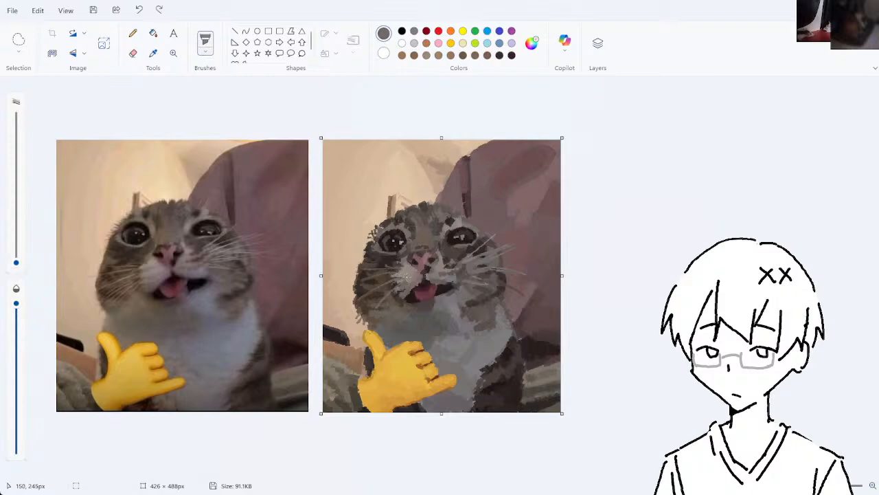
left_click(407, 277)
mouse_move(478, 250)
left_mouse_down()
mouse_move(495, 237)
mouse_move(469, 257)
left_mouse_up()
key("ctrl+z")
key("ctrl+z")
key("ctrl+z")
key("ctrl+z")
key("ctrl+z")
key("ctrl+z")
key("ctrl+z")
- Dab sampled grey fur color between the whiskers on the drape-side cheek and trim the whisker tips with the eraser
left_click(153, 53)
left_click(469, 267)
left_click_drag(467, 265, 470, 265)
left_click(132, 53)
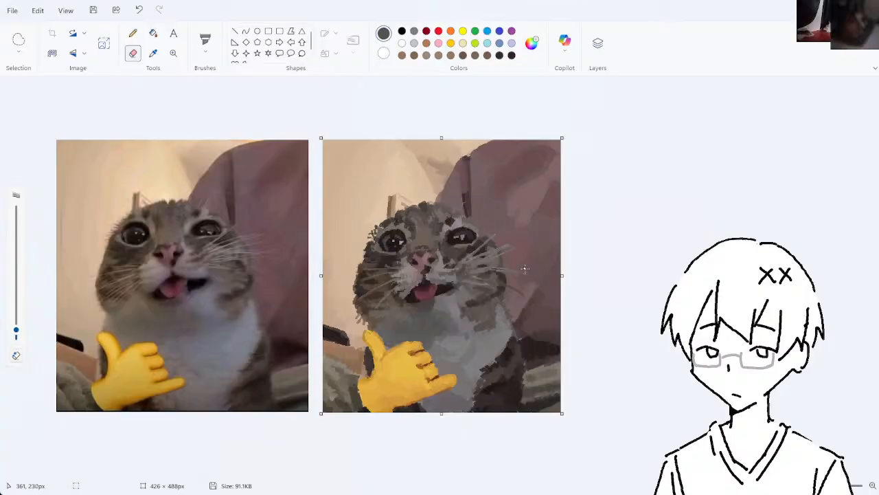
key("ctrl+z")
key("ctrl+y")
- Refine the whisker tips over the drape in muted colors sampled from the nearby cheek edge, undoing misplaced strokes
left_click(153, 53)
left_click(514, 287)
left_click(210, 38)
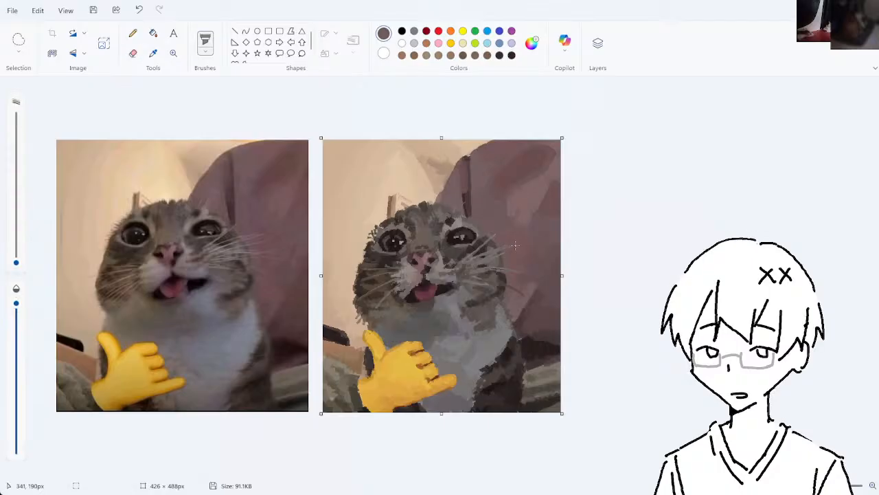
left_click(153, 53)
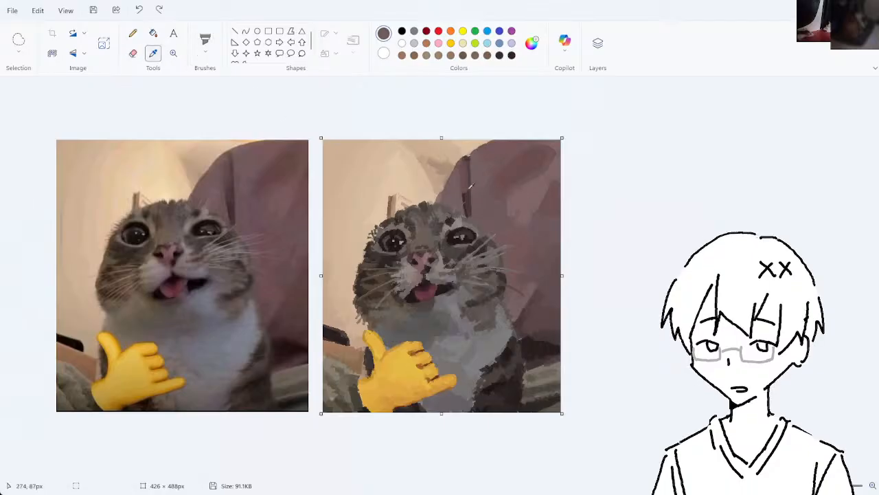
left_click(511, 287)
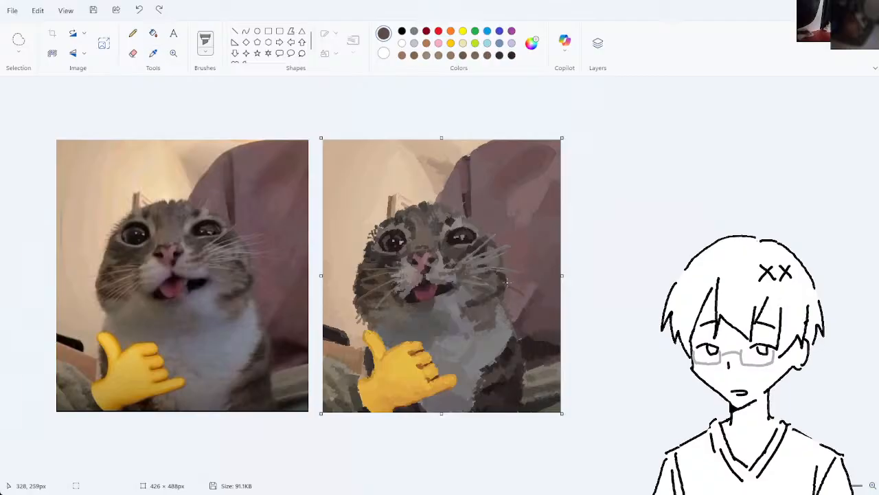
mouse_move(508, 248)
left_mouse_down()
mouse_move(521, 245)
mouse_move(516, 253)
mouse_move(521, 242)
left_mouse_up()
key("ctrl+z")
key("ctrl+z")
key("ctrl+z")
key("ctrl+z")
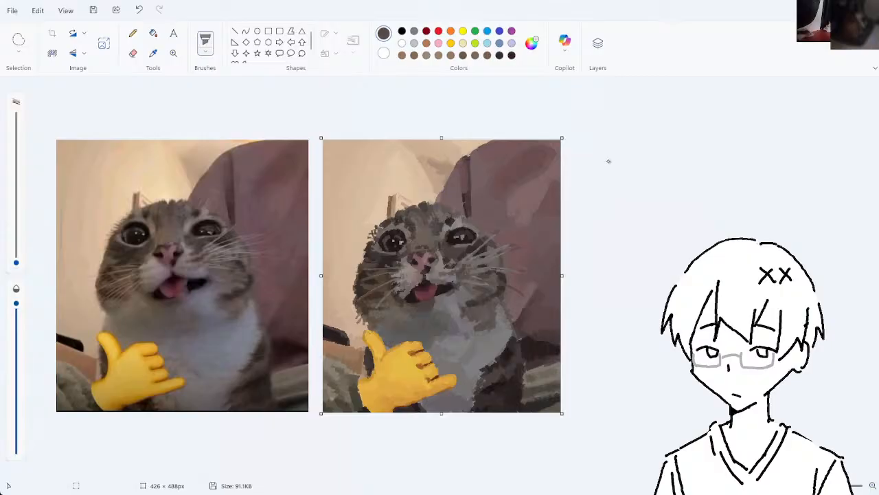
- Select the whisker layer and erase its stray marks around the mouth
left_click(598, 43)
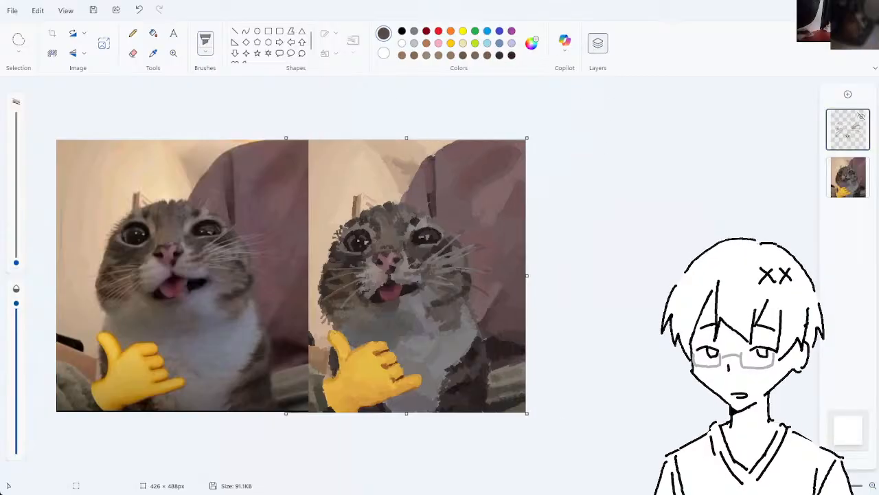
left_click(848, 129)
left_click(153, 53)
left_click(134, 54)
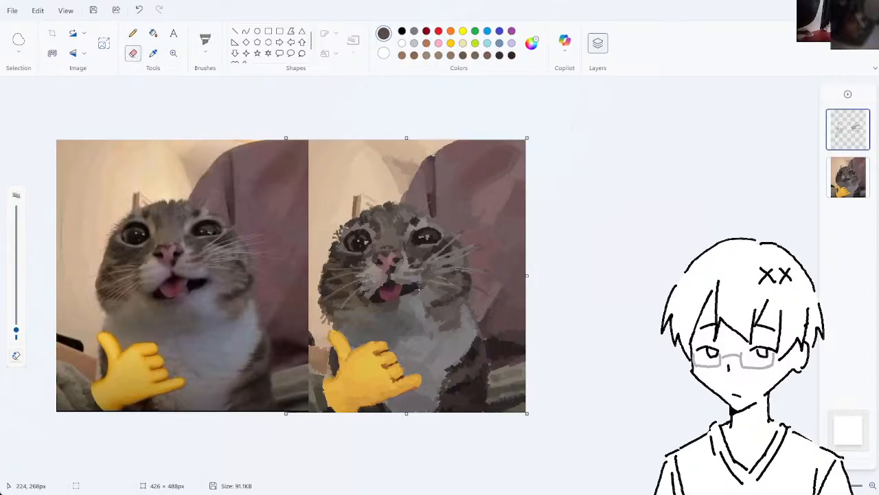
left_click(600, 43)
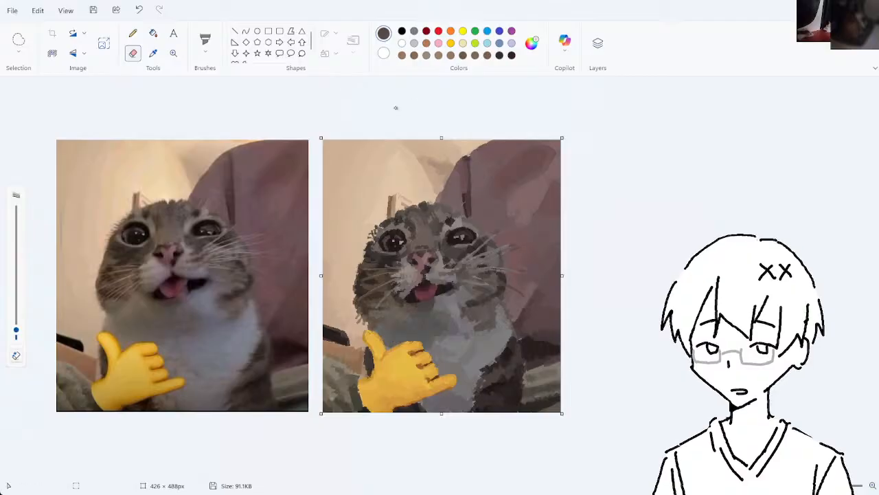
- Try light whiskers on the wall-side cheek in greys sampled from the muzzle
left_click(153, 53)
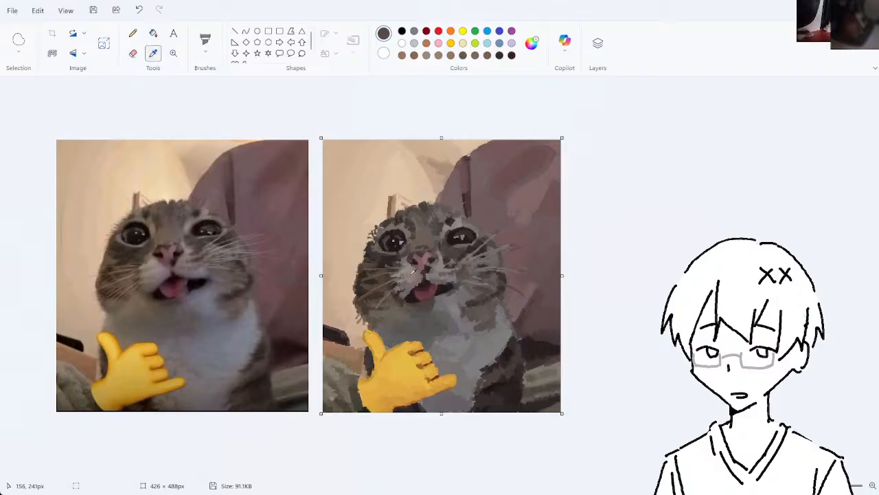
left_click(436, 274)
left_click(204, 39)
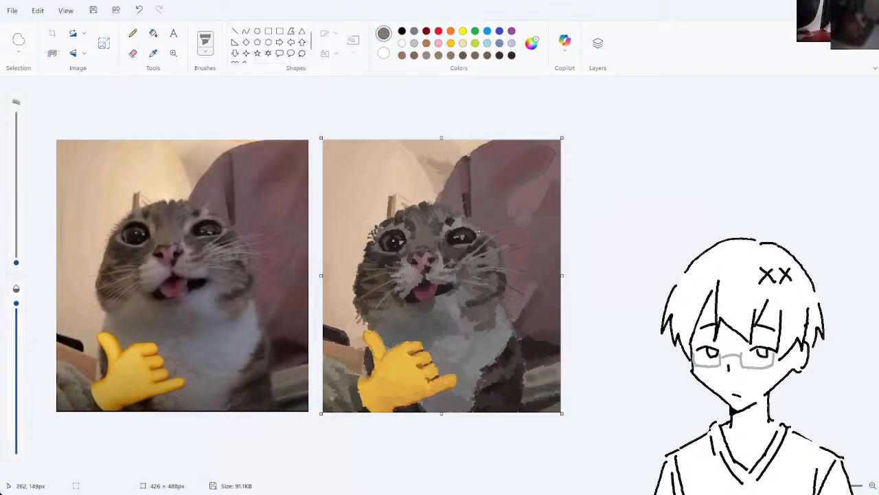
key("ctrl+z")
left_click(153, 53)
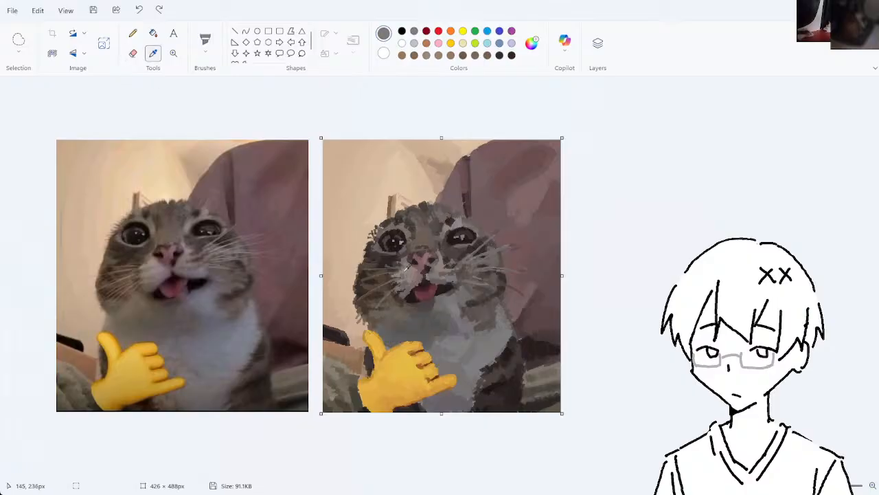
left_click(404, 272)
mouse_move(393, 272)
left_mouse_down()
mouse_move(363, 282)
mouse_move(395, 274)
mouse_move(369, 282)
mouse_move(385, 278)
mouse_move(369, 298)
mouse_move(370, 290)
left_mouse_up()
key("ctrl+z")
key("ctrl+z")
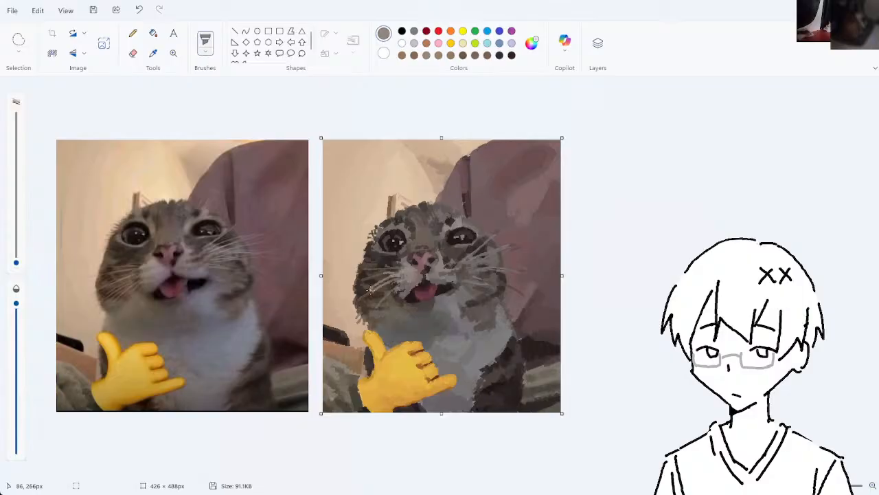
key("ctrl+z")
key("ctrl+z")
- Try thin whiskers fanning across the wall-side cheek in grey sampled from below the mouth
left_click(152, 55)
left_click(460, 301)
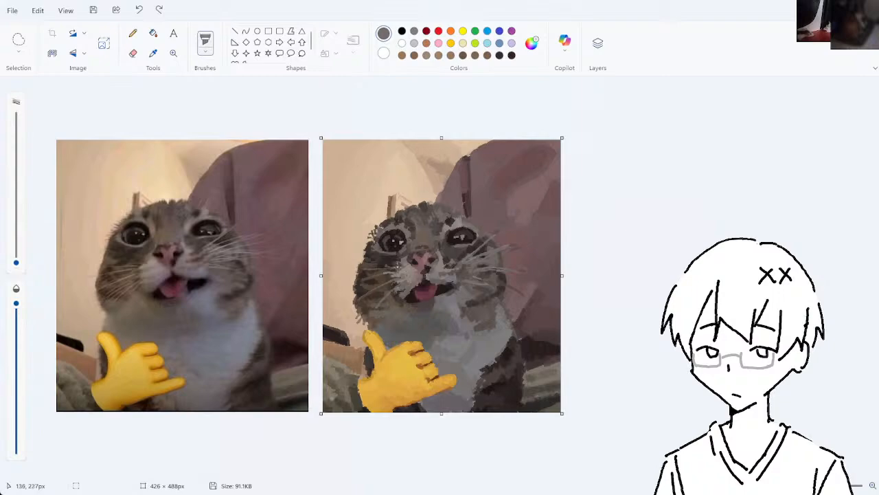
left_click_drag(398, 269, 371, 285)
key("ctrl+z")
left_click_drag(395, 275, 371, 303)
key("ctrl+z")
mouse_move(397, 269)
left_mouse_down()
mouse_move(371, 289)
mouse_move(379, 294)
left_mouse_up()
key("ctrl+z")
key("ctrl+z")
key("ctrl+z")
key("ctrl+z")
- Touch up the wall-side cheek's fur and outer edge in sampled dark and brownish fur colors, undoing misplaced strokes
left_click(152, 54)
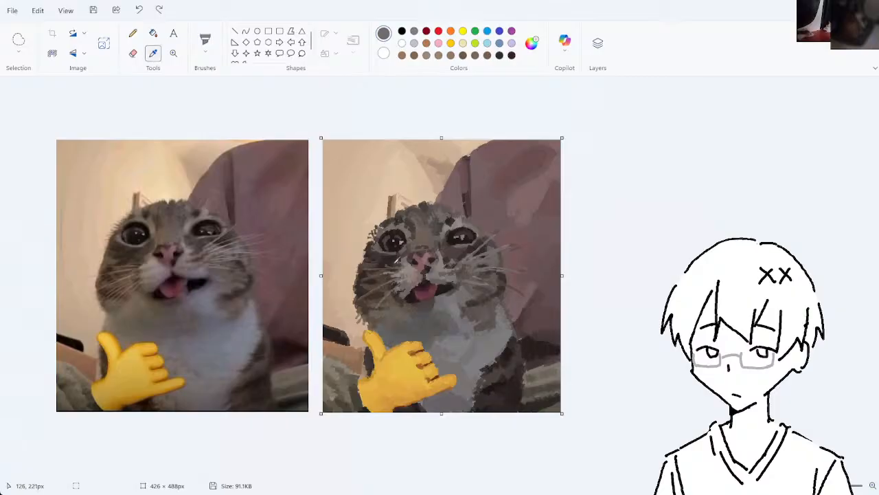
left_click(395, 262)
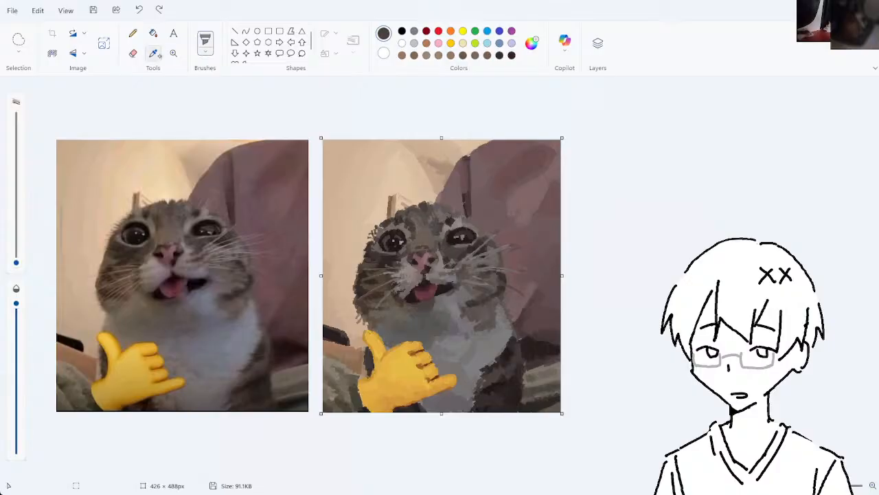
left_click(153, 53)
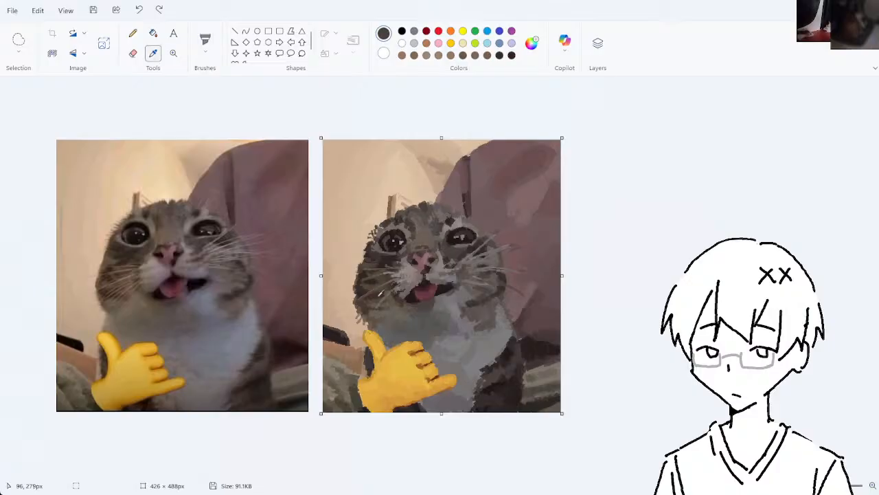
left_click(371, 287)
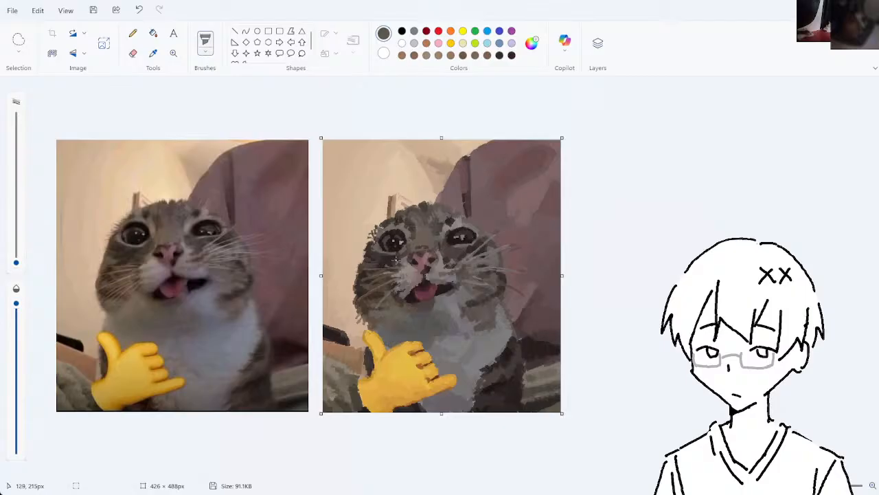
key("ctrl+z")
mouse_move(381, 265)
left_mouse_down()
mouse_move(398, 269)
mouse_move(387, 278)
left_mouse_up()
key("ctrl+z")
key("ctrl+z")
key("ctrl+z")
left_click_drag(357, 282, 358, 293)
- Enlarge the brush slightly and retouch the chest fur above the emoji in sampled greys
left_click(153, 53)
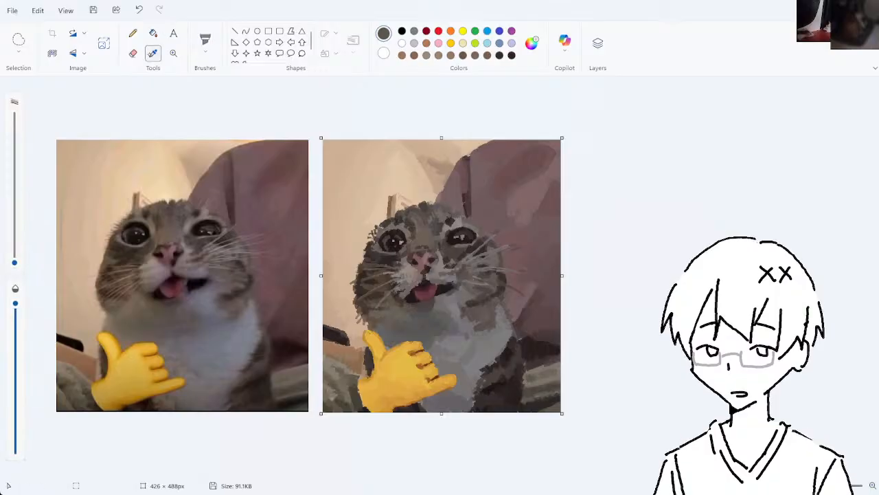
left_click(389, 351)
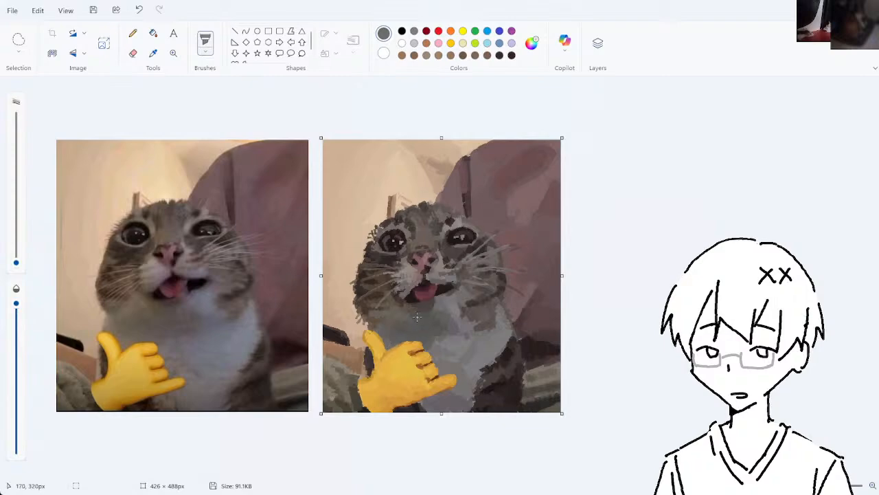
left_click(153, 53)
left_click(475, 340)
left_click_drag(17, 263, 19, 242)
left_click(173, 53)
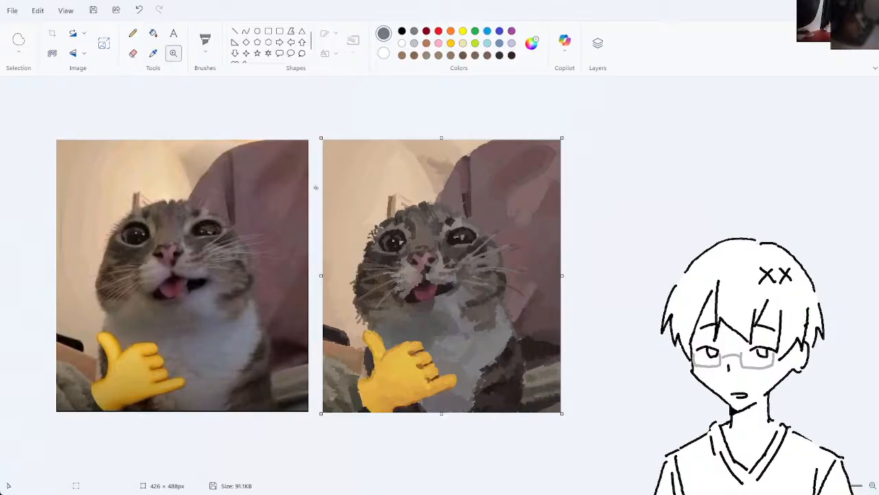
left_click(152, 53)
left_click(454, 335)
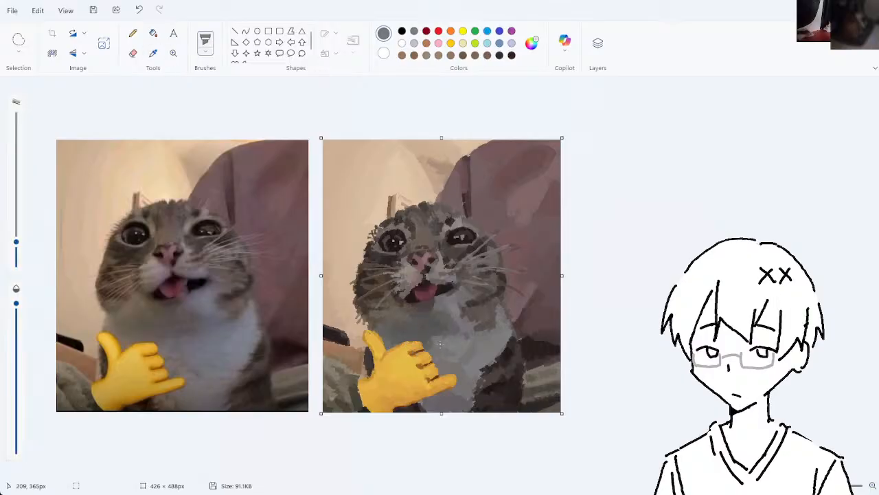
- Blend the shadow under the chin into the lighter chest with sampled grey tones, undoing a misplaced stroke
left_click(152, 53)
left_click(451, 332)
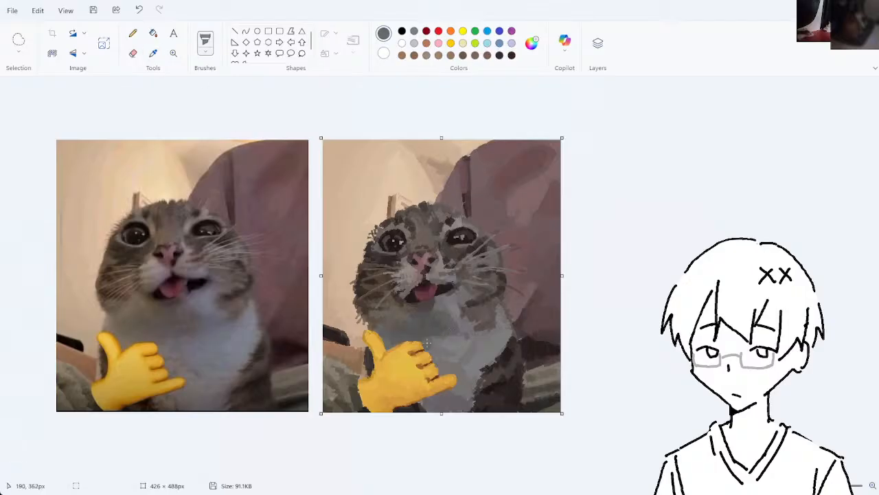
left_click(153, 53)
left_click(435, 333)
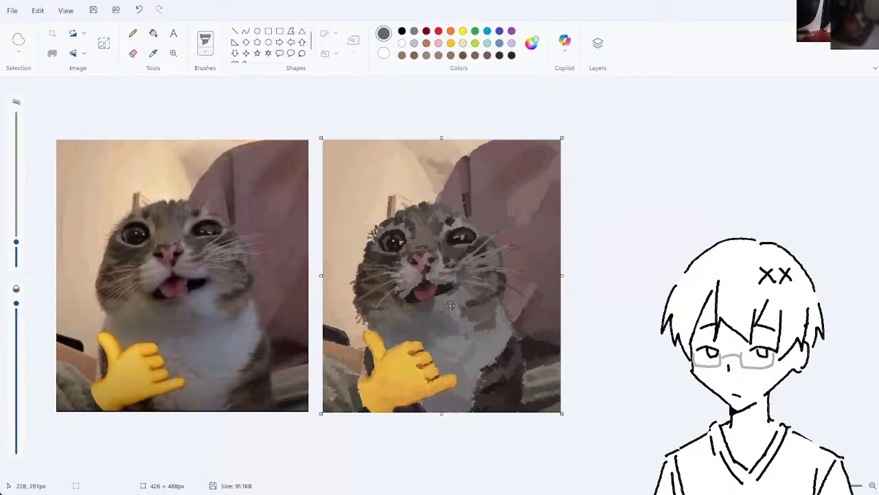
left_click(153, 52)
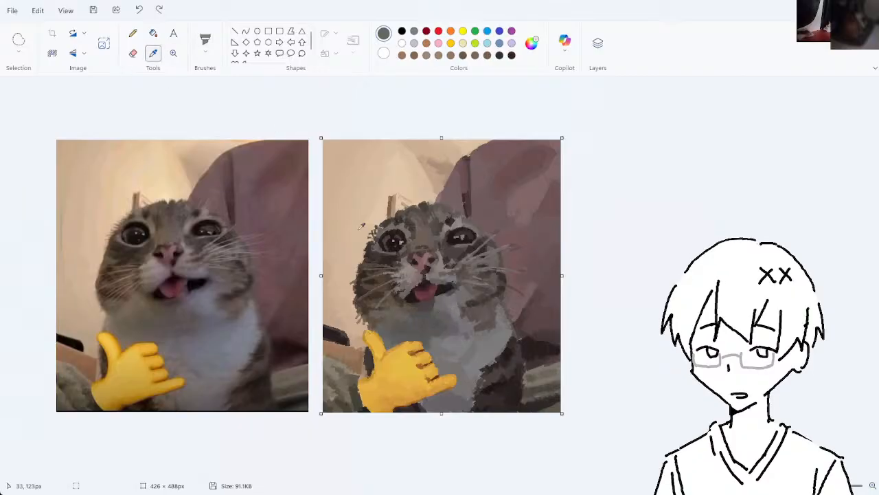
left_click(438, 328)
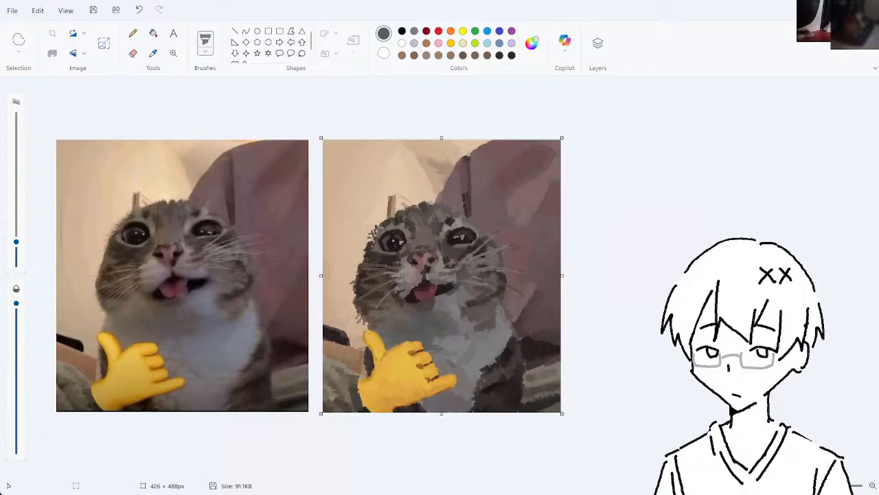
key("ctrl+z")
left_click(155, 55)
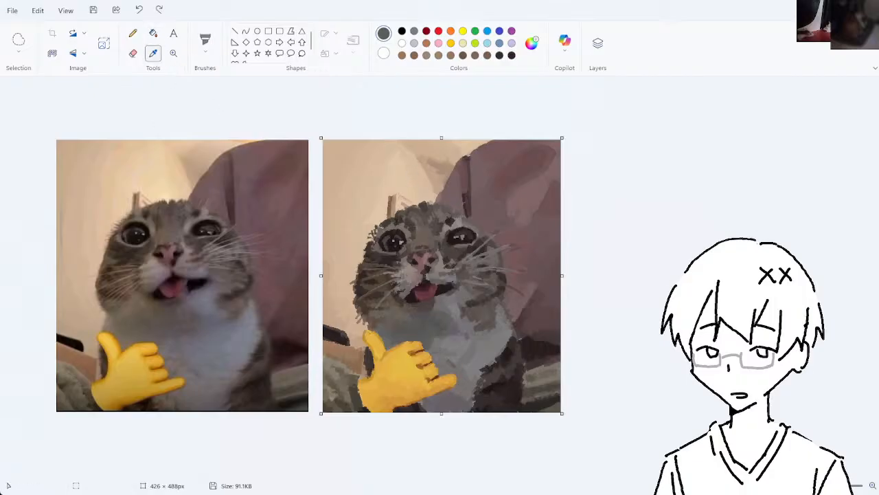
left_click(461, 328)
left_click_drag(449, 333, 446, 345)
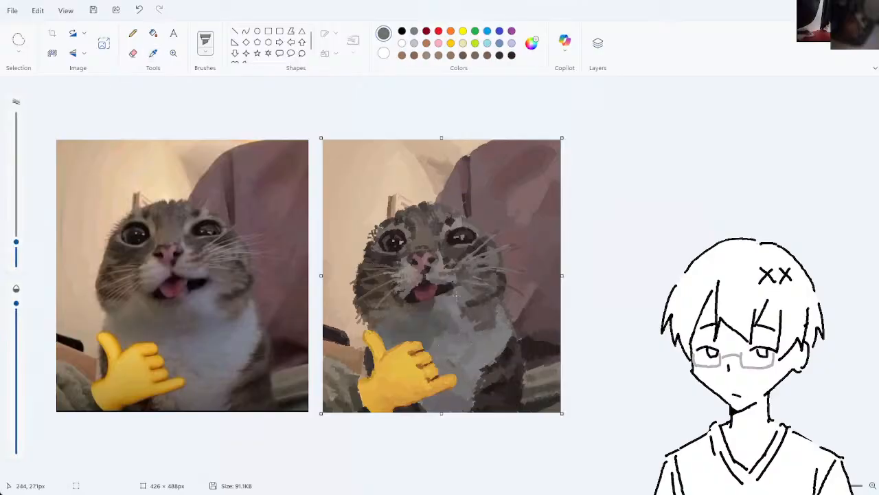
- Undo the last stroke and shade the chest above the emoji's fingers with dark grey sampled from the chest
key("ctrl+z")
left_click(153, 54)
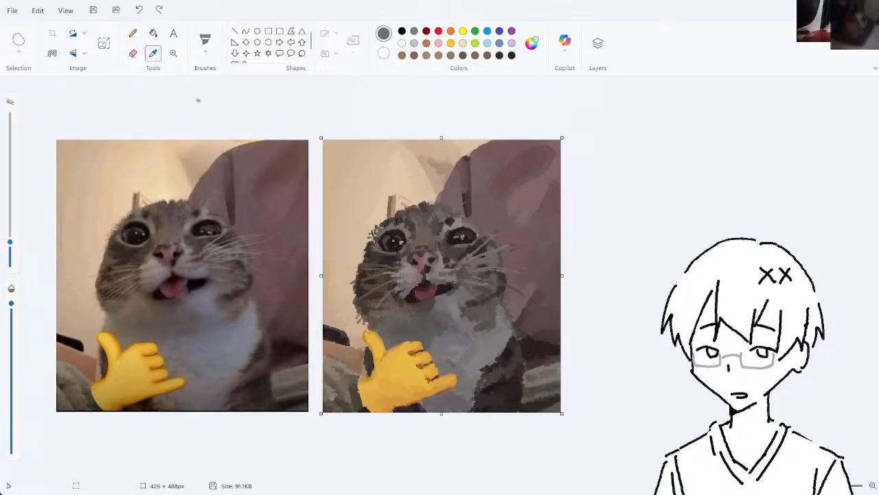
left_click(443, 332)
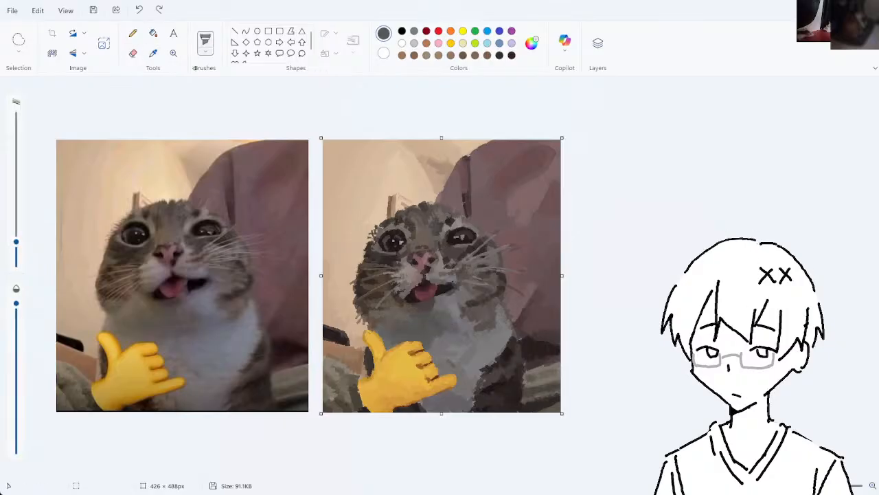
left_click(153, 54)
left_click(173, 53)
left_click(431, 342)
right_click(543, 316)
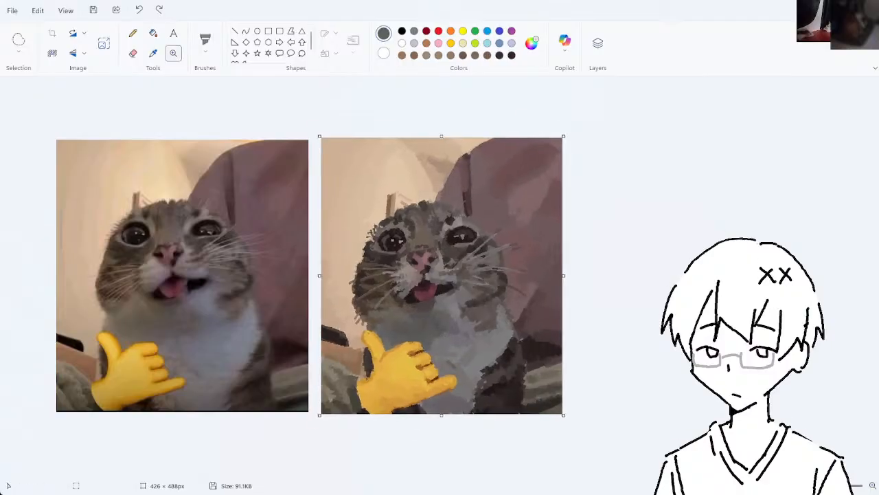
left_click(206, 40)
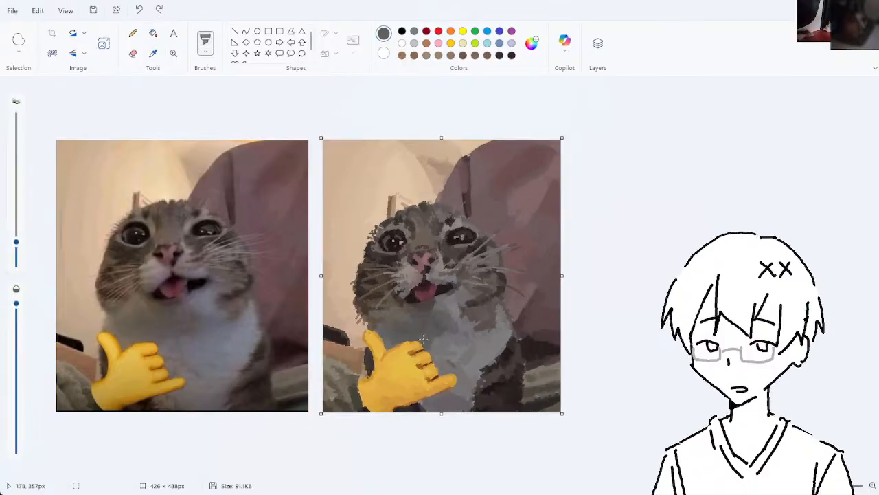
left_click_drag(441, 338, 456, 336)
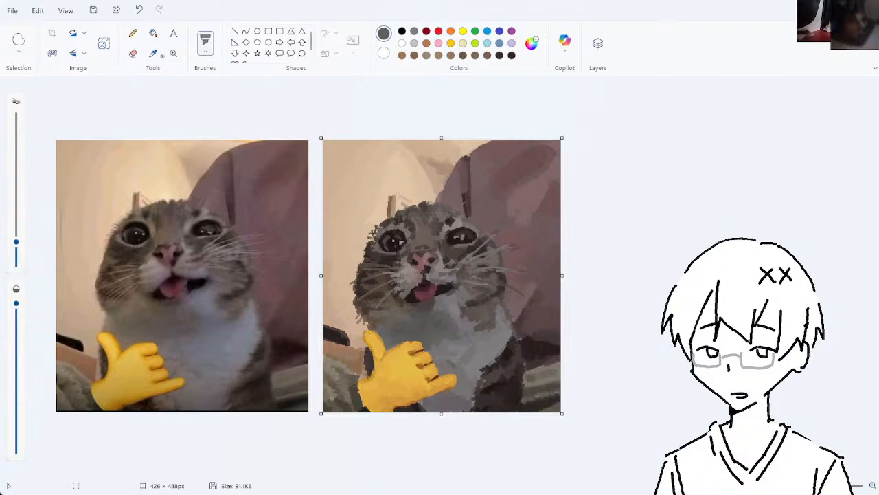
- Clean up the lower wall-side cheek edge above the emoji's thumb with sampled wall beige and brown fur colors
left_click(154, 54)
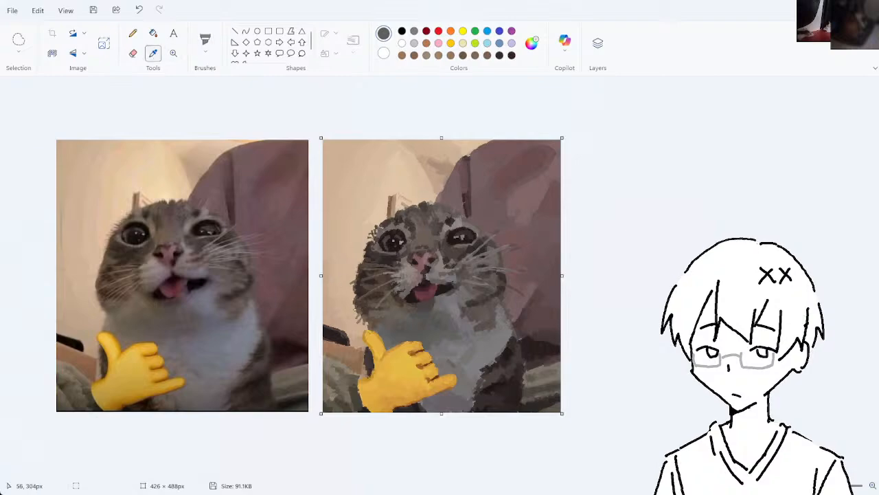
left_click(354, 310)
left_click_drag(360, 319, 366, 320)
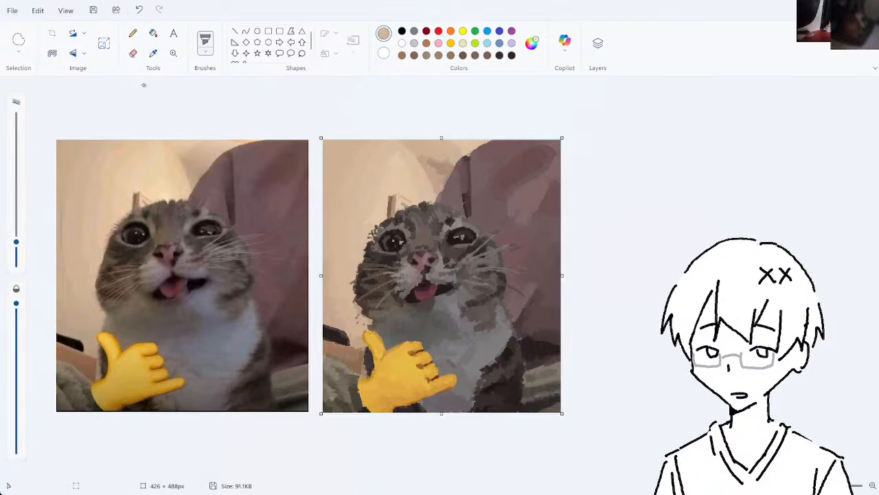
left_click(153, 53)
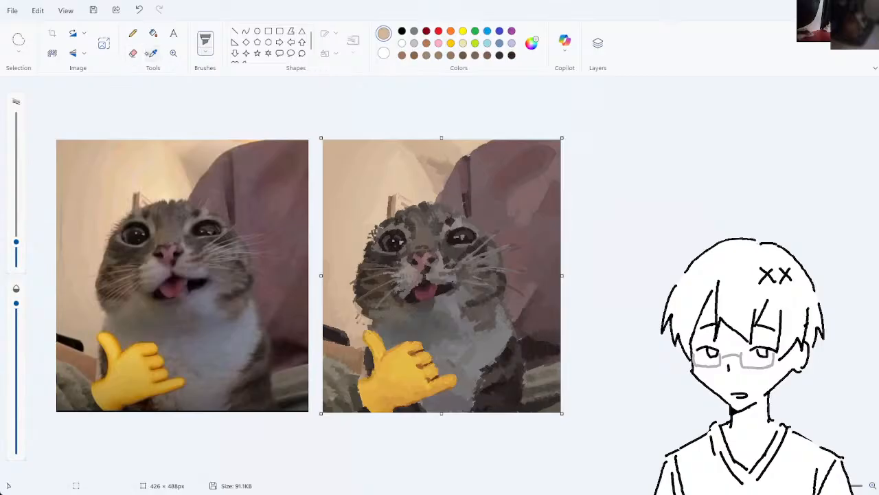
left_click(372, 328)
left_click(154, 53)
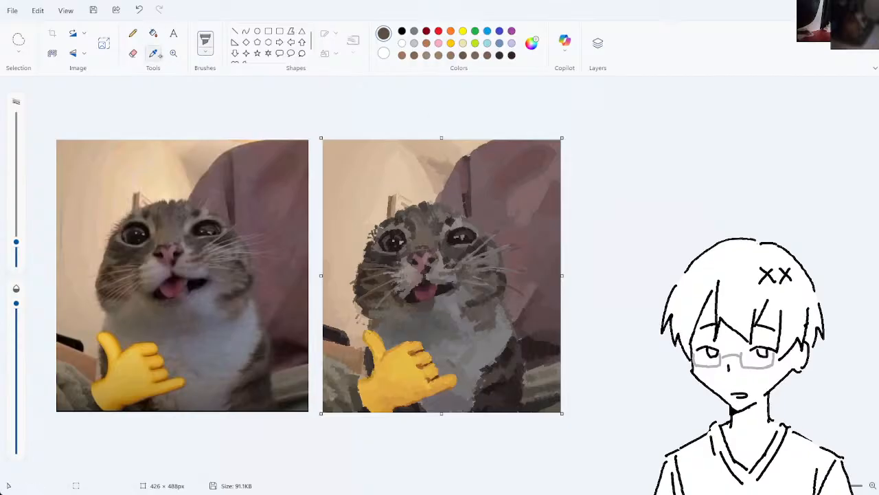
left_click(378, 317)
- Try covering the dark patch beside the emoji's thumb with yellow sampled from the hand
left_click(153, 52)
left_click(386, 377)
left_click_drag(370, 361, 371, 352)
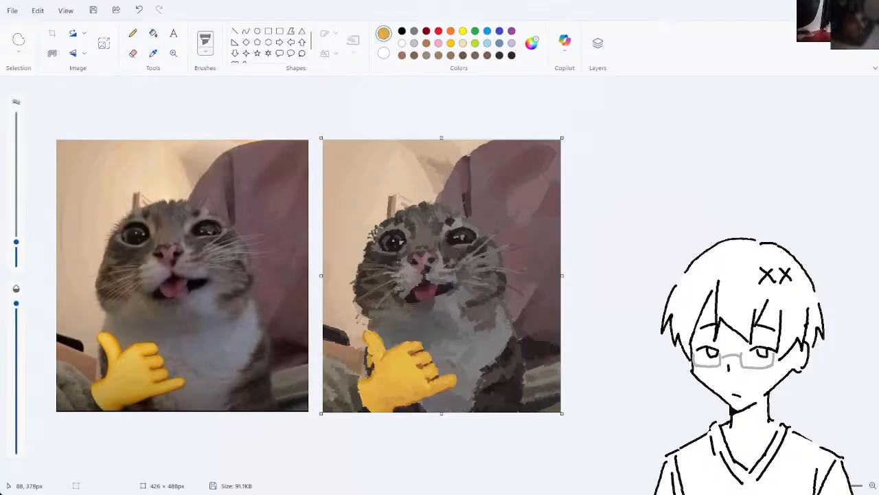
key("ctrl+z")
- Shrink the brush, retouch the dark fur beside the emoji's thumb and trim the lower cheek edge with sampled wall beige
left_click(153, 52)
left_click(371, 362)
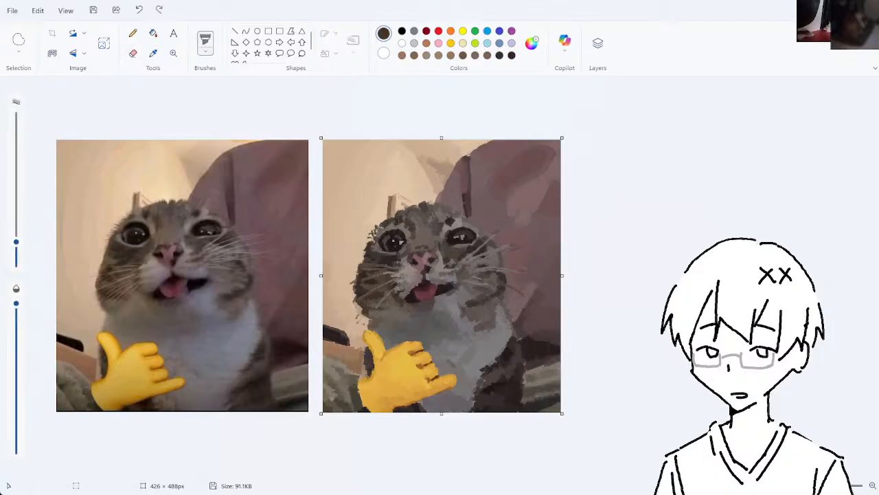
left_click_drag(19, 242, 20, 253)
left_click_drag(368, 345, 368, 350)
left_click(153, 53)
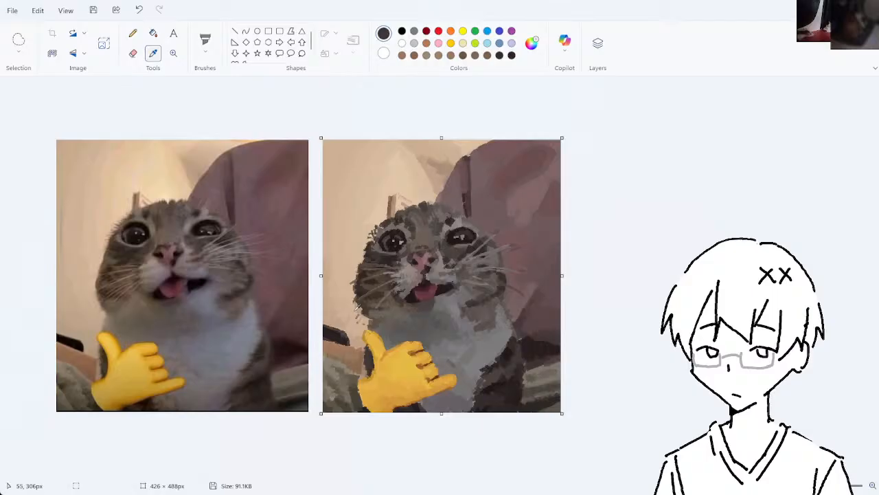
left_click(353, 311)
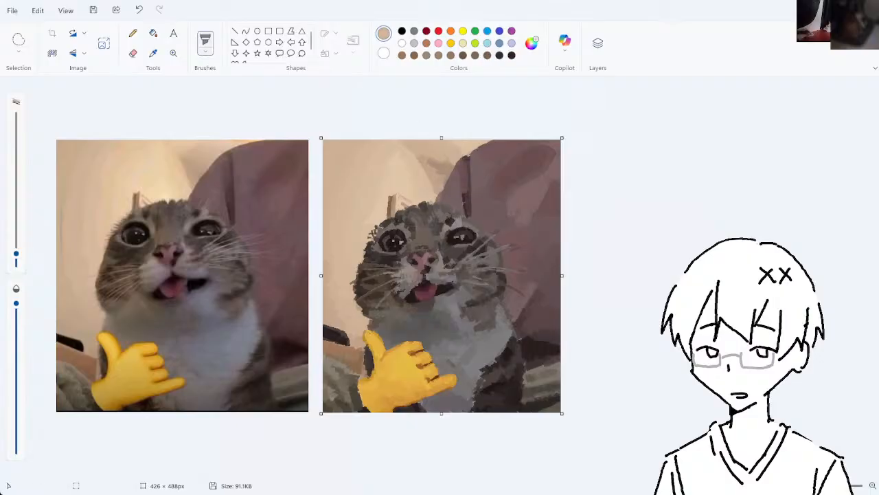
- Refine the outer edge and fur of the sofa-side cheek with sampled mauve-grey and dark fur tones
left_click(152, 53)
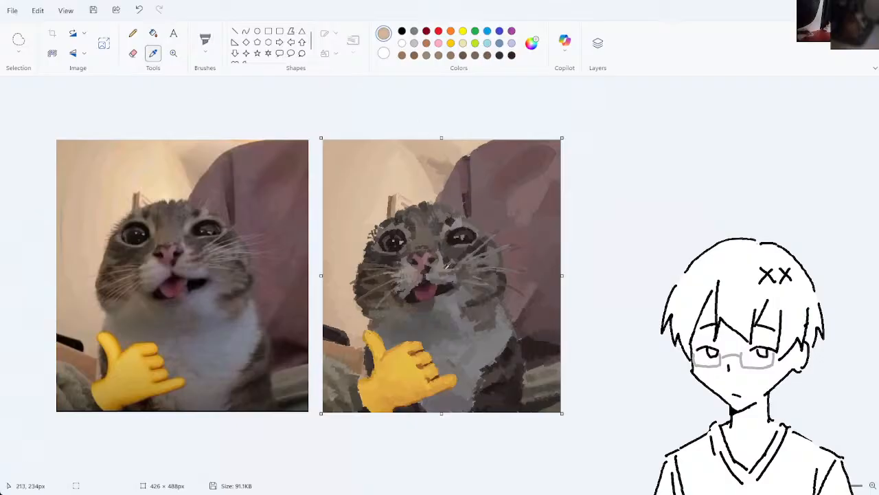
left_click(511, 288)
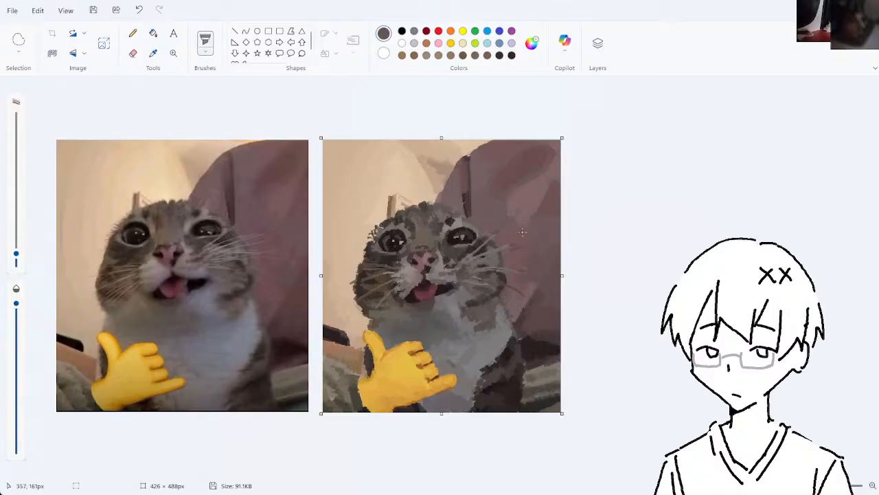
left_click(153, 53)
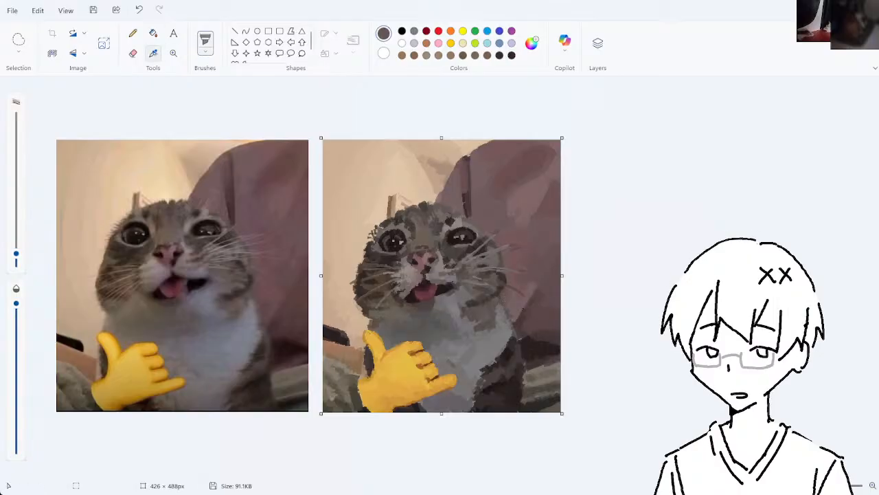
left_click(501, 296)
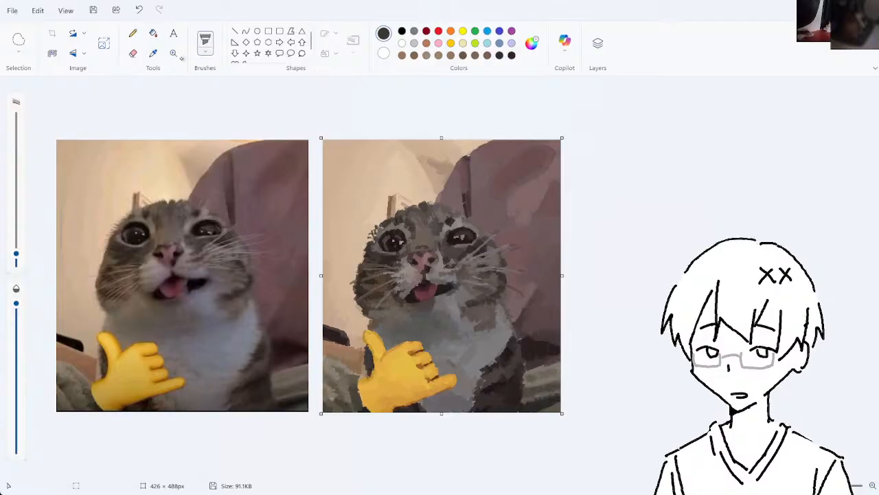
- Try small touches beside the inner corner of the wall-side eye in sampled brown and grey tones
left_click(153, 52)
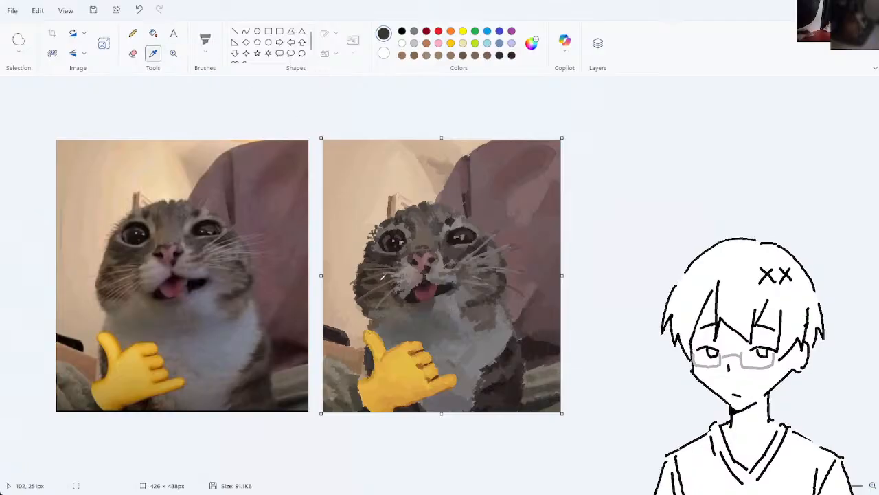
left_click(381, 278)
left_click_drag(412, 242, 416, 236)
key("ctrl+z")
left_click(153, 53)
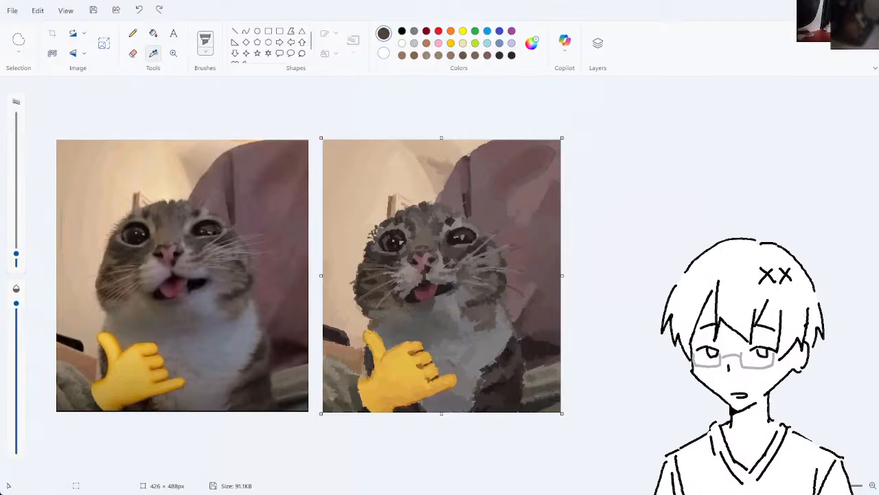
left_click(365, 204)
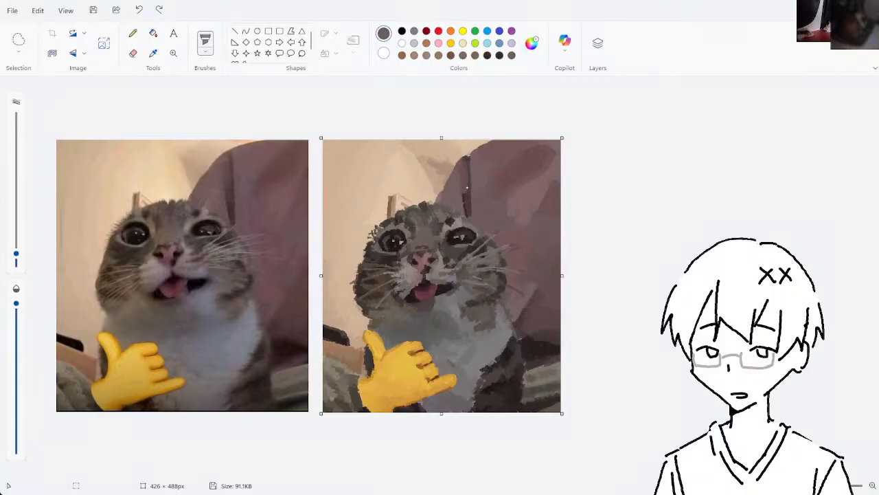
left_click(386, 382)
left_click_drag(413, 238, 416, 240)
key("ctrl+z")
- Shade the fur along the bottom of the wall-side cheek with sampled brown and dark tones, undoing a misplaced stroke
left_click(153, 53)
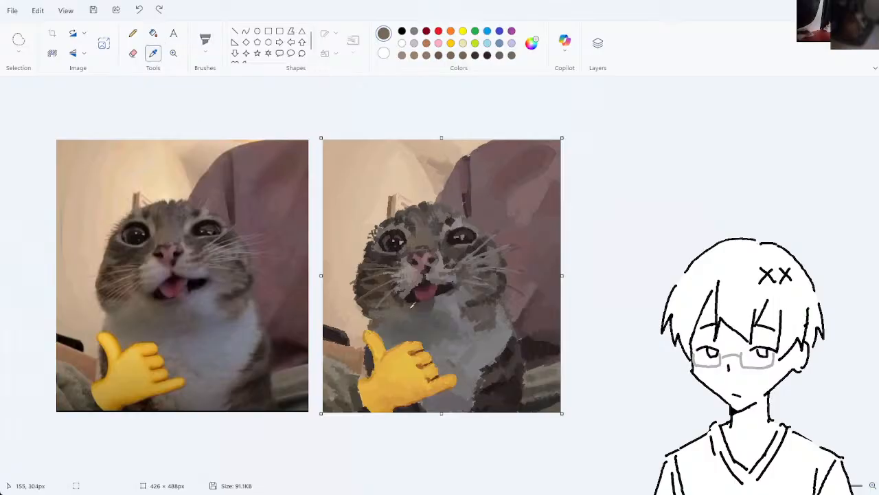
left_click(393, 302)
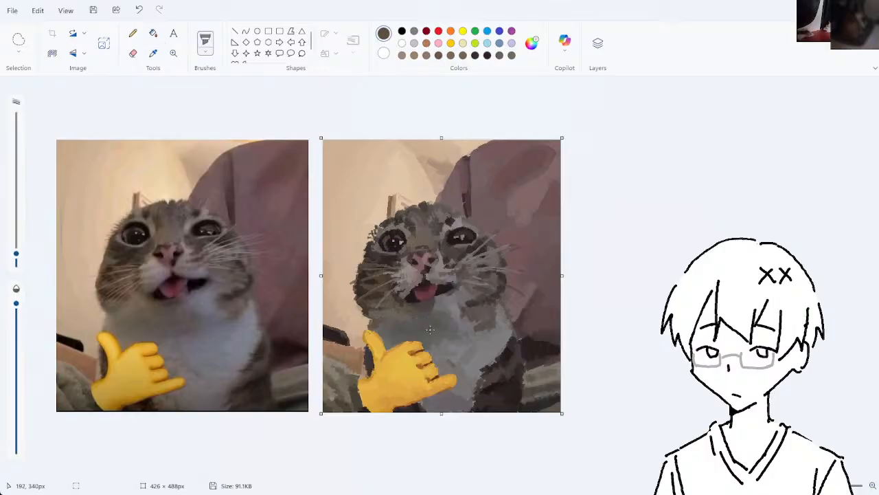
key("ctrl+z")
left_click(153, 52)
left_click(385, 309)
left_click(152, 53)
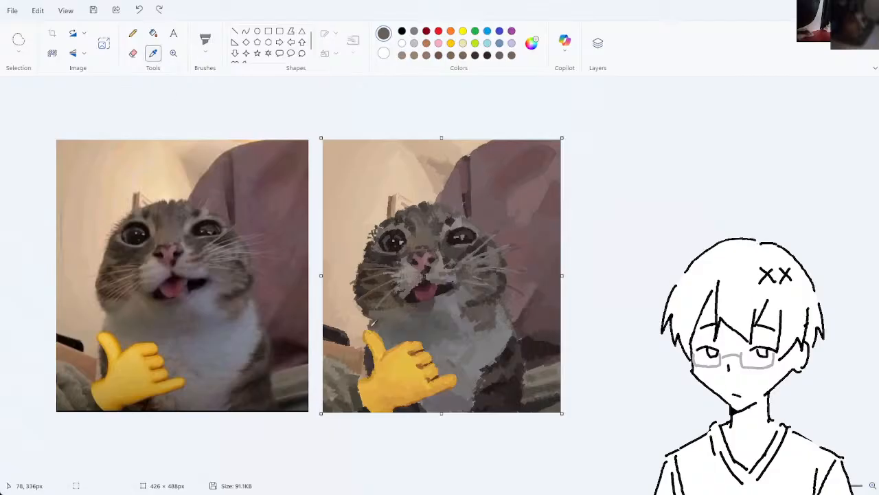
left_click(370, 312)
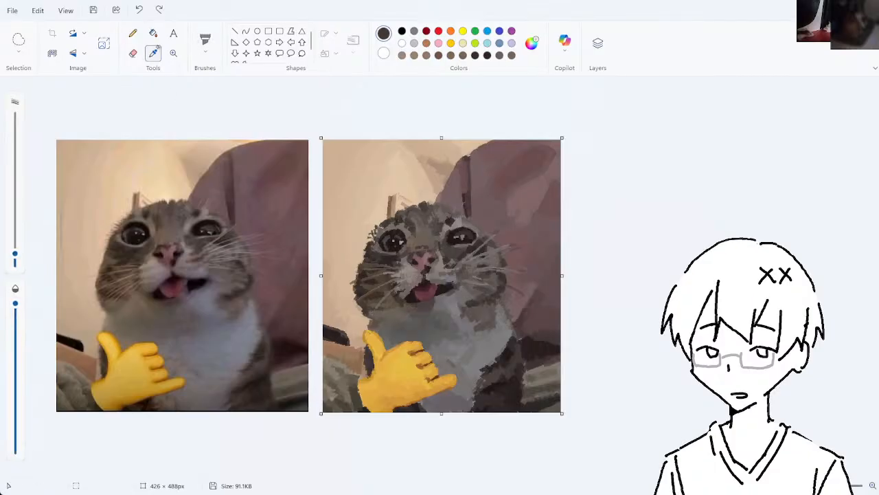
- Blend the wall-side jaw into the neck above the emoji's thumb with sampled browns, undoing a misplaced stroke
left_click(152, 53)
left_click(385, 307)
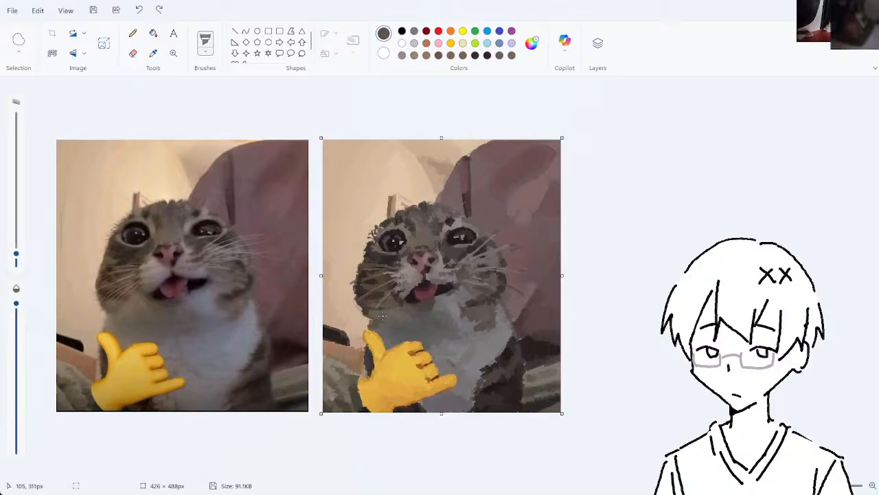
left_click(153, 54)
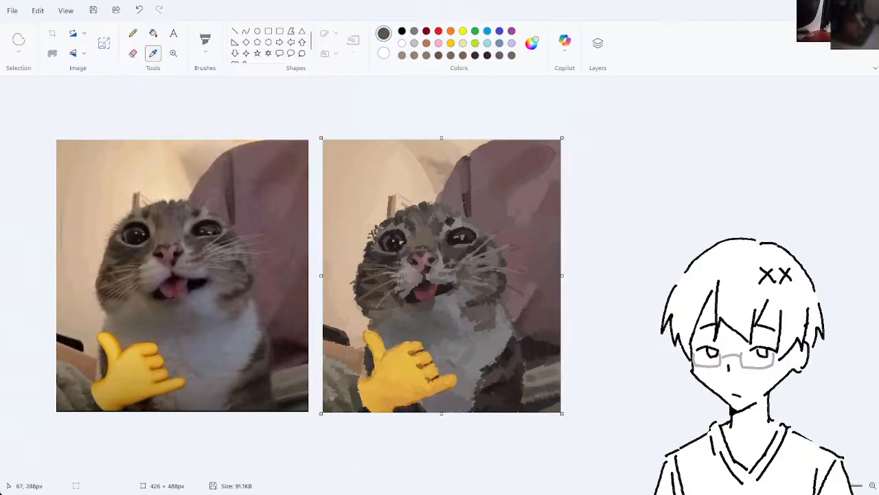
left_click(375, 307)
key("ctrl+z")
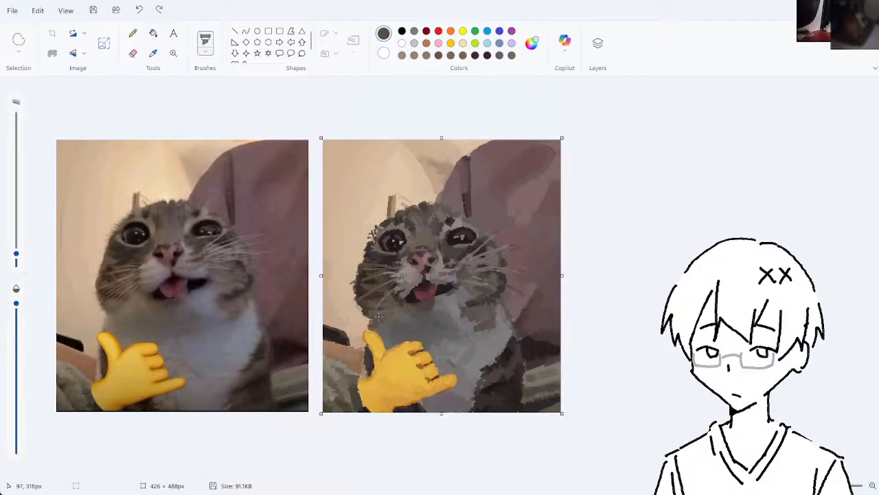
left_click(153, 54)
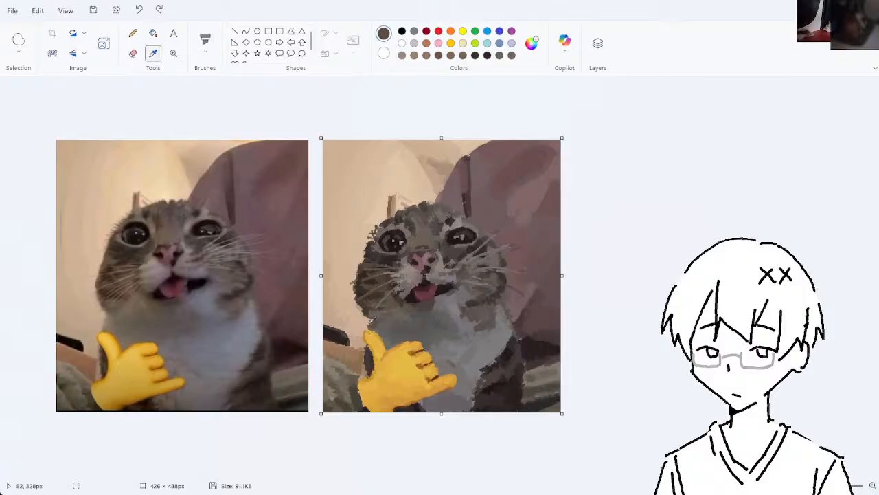
left_click(369, 322)
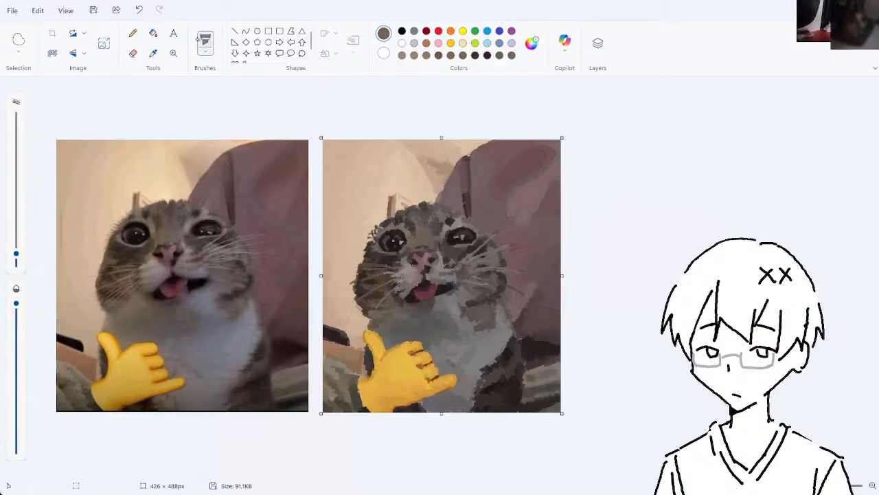
- Undo the last stroke and sample a dark brown from the wall-side cheek fur for the brush
left_click(132, 53)
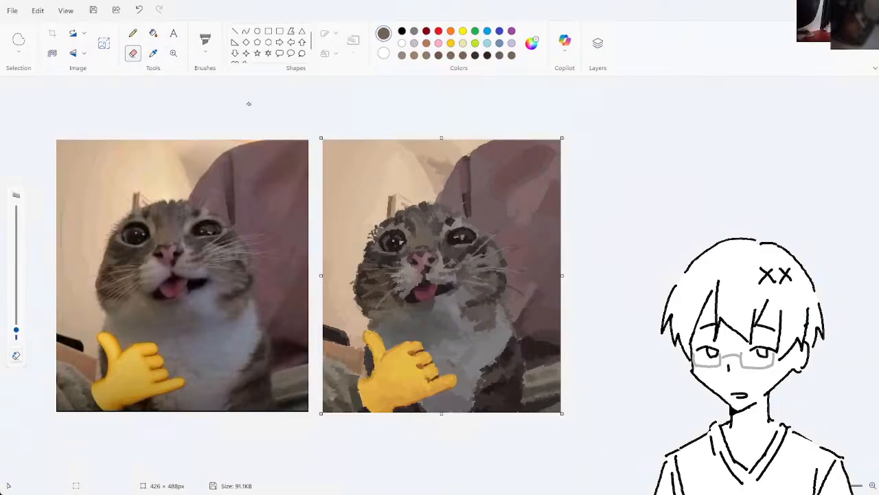
key("ctrl+z")
left_click(205, 40)
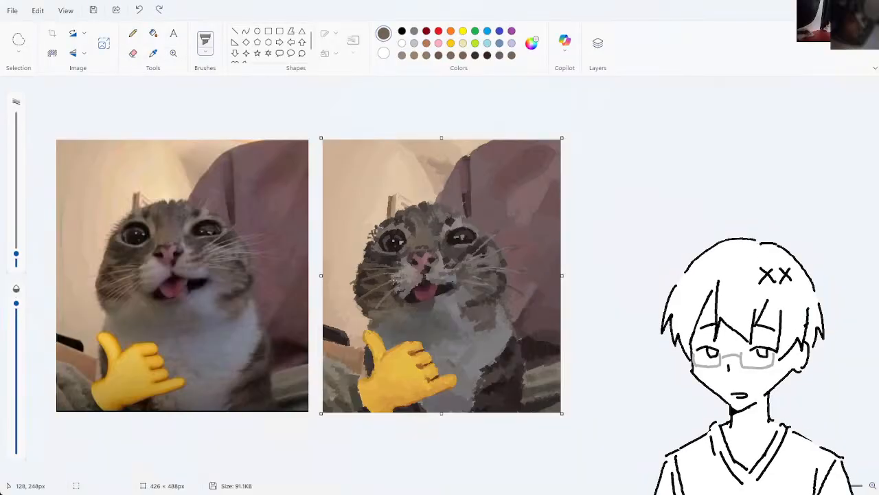
left_click(154, 53)
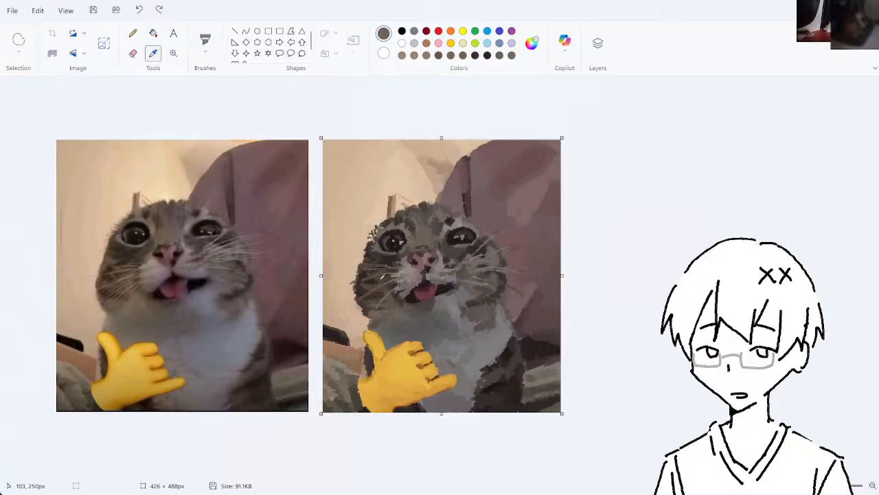
left_click(385, 276)
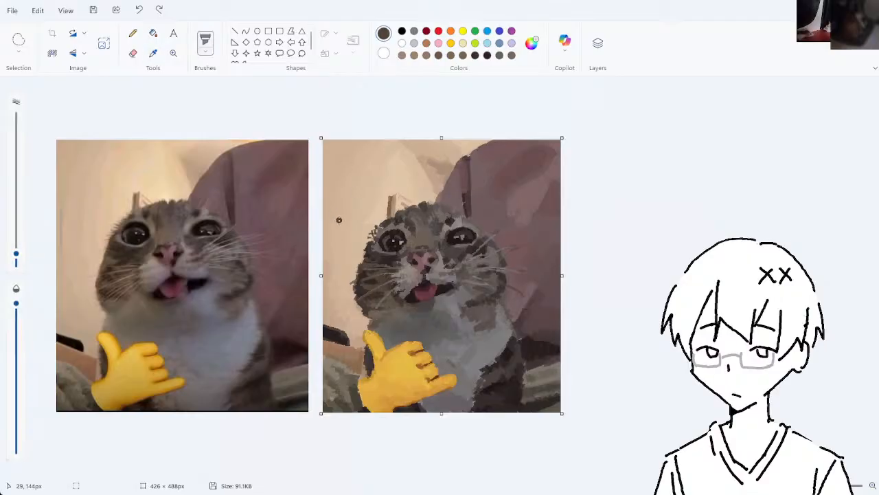